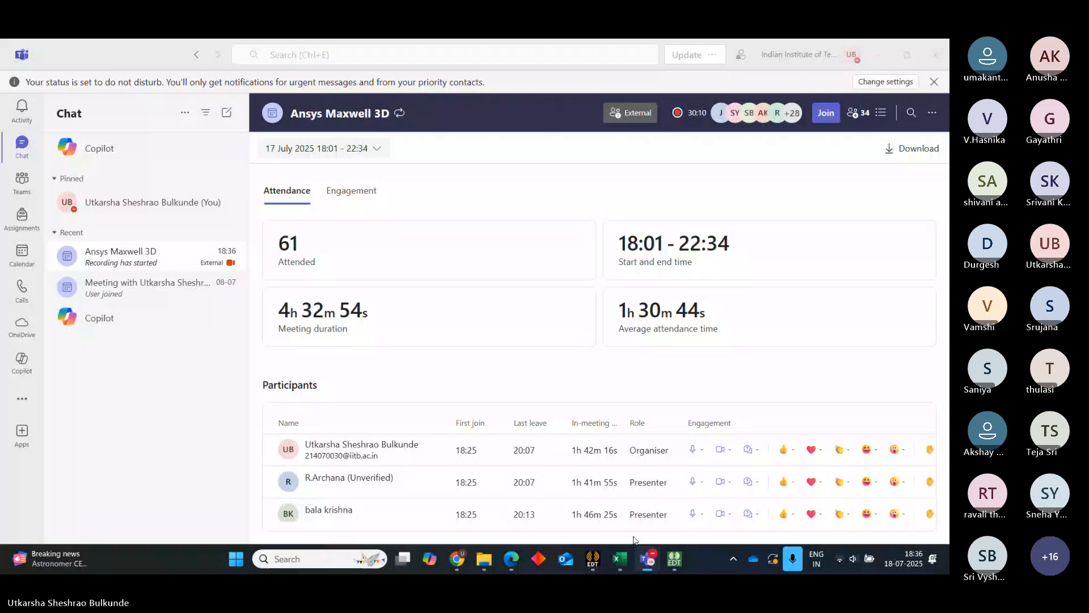
Switch to ANSYS Electronics Desktop and show the design variables of Maxwell3DDesign1.
{"action": "left_click", "coordinate": [675, 562]}
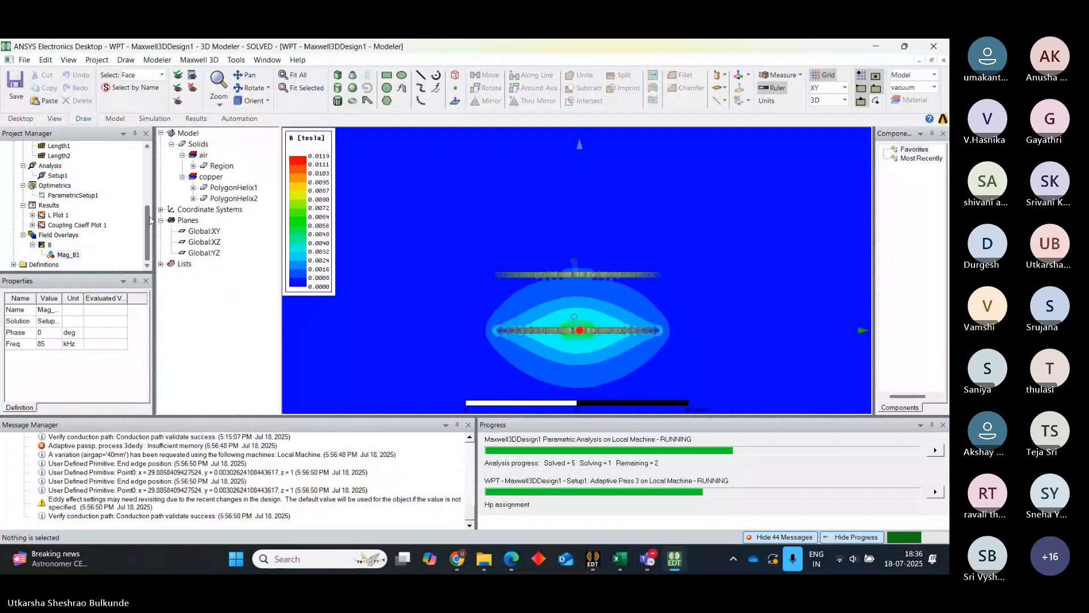
{"action": "scroll", "coordinate": [148, 221], "scroll_direction": "up", "scroll_amount": 5}
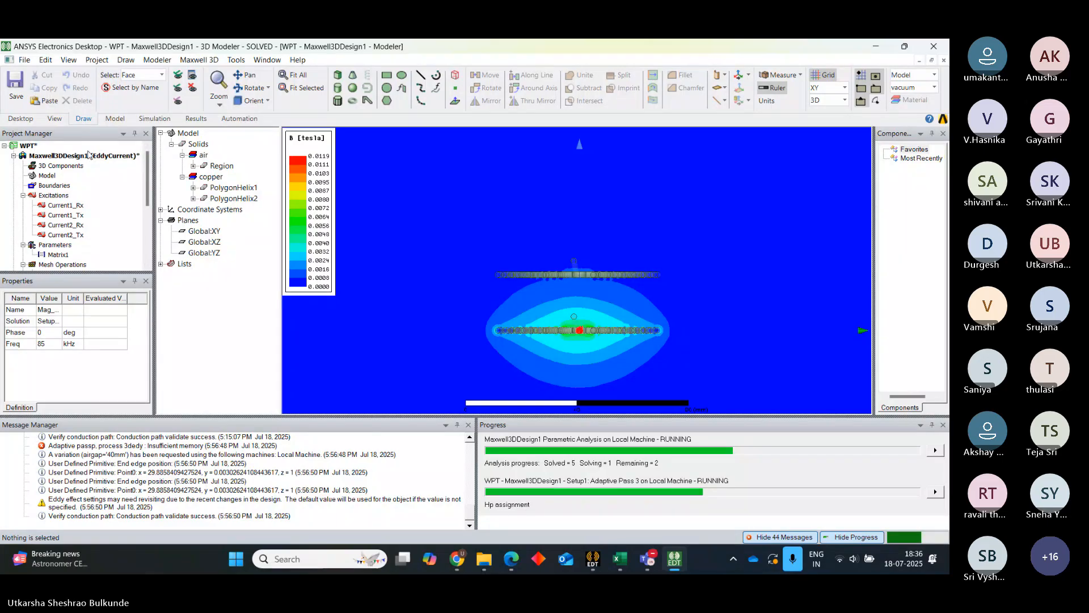
{"action": "left_click", "coordinate": [85, 156]}
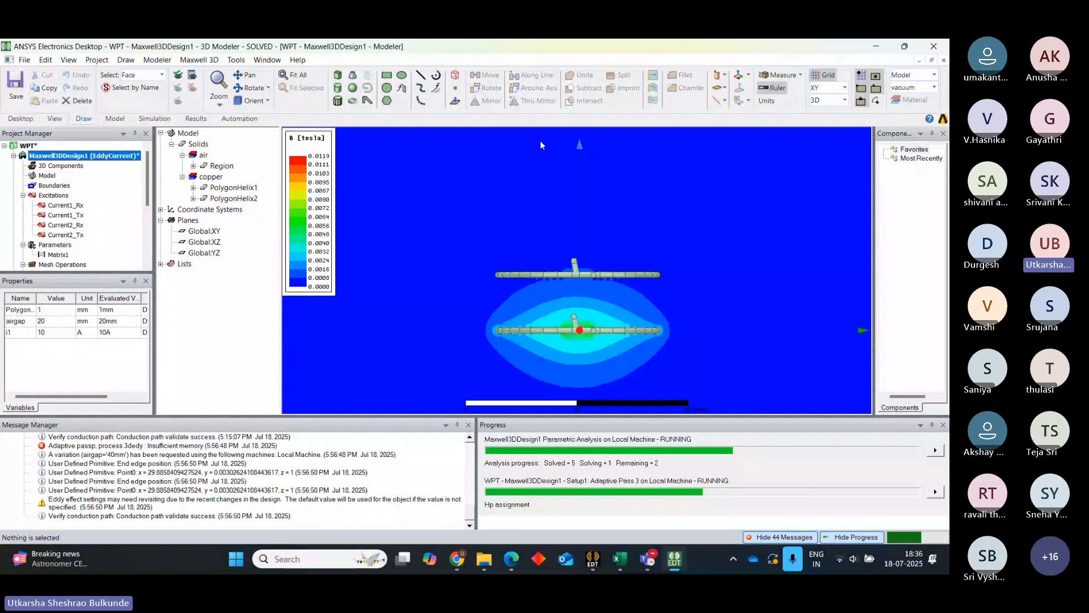
Switch to the Teams meeting, admit everyone waiting in the lobby, and return to the Maxwell design.
{"action": "left_click", "coordinate": [477, 127]}
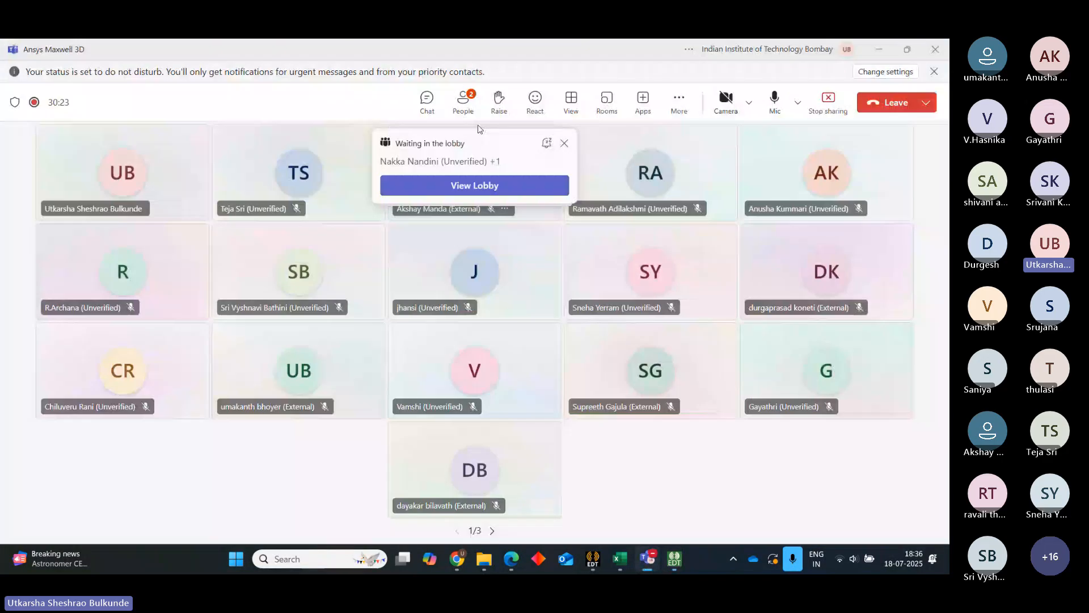
{"action": "left_click", "coordinate": [475, 185]}
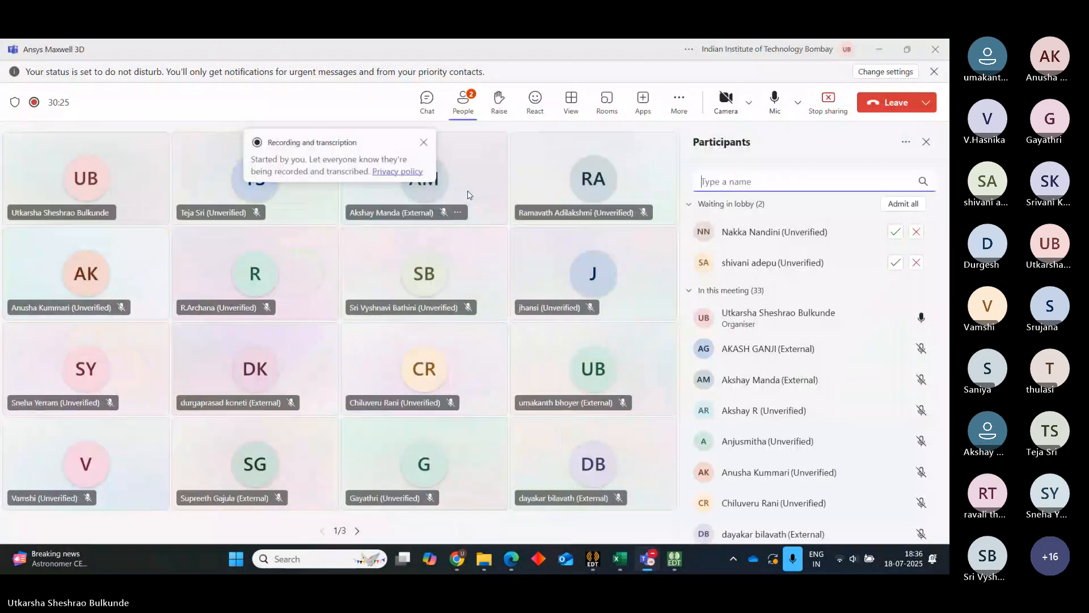
{"action": "left_click", "coordinate": [903, 203]}
{"action": "left_click", "coordinate": [878, 48]}
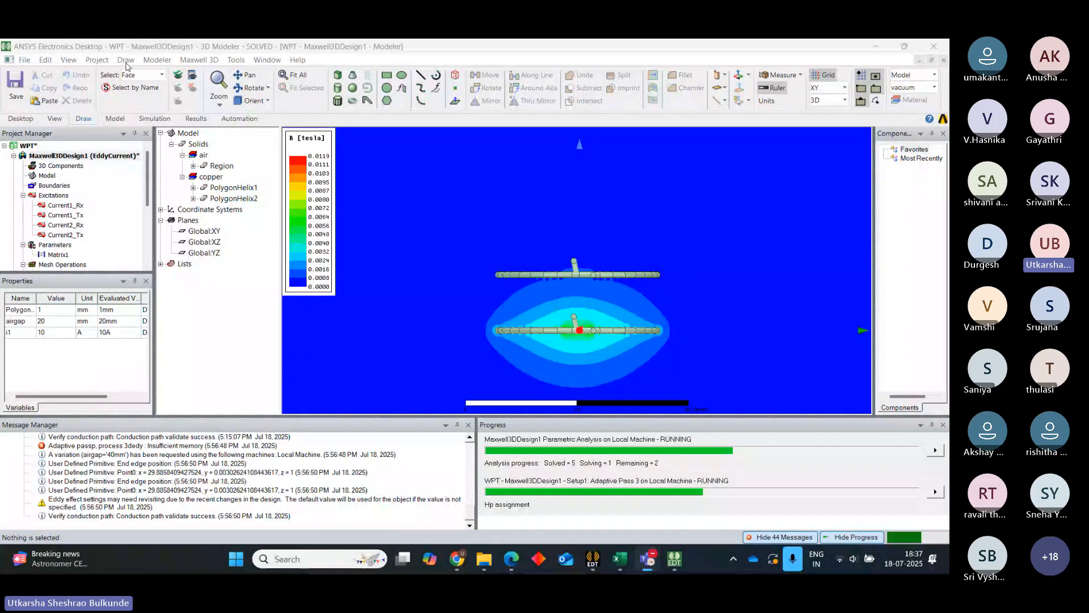
Admit the external participant still waiting in the Teams lobby and go back to the Maxwell design.
{"action": "left_click", "coordinate": [483, 136]}
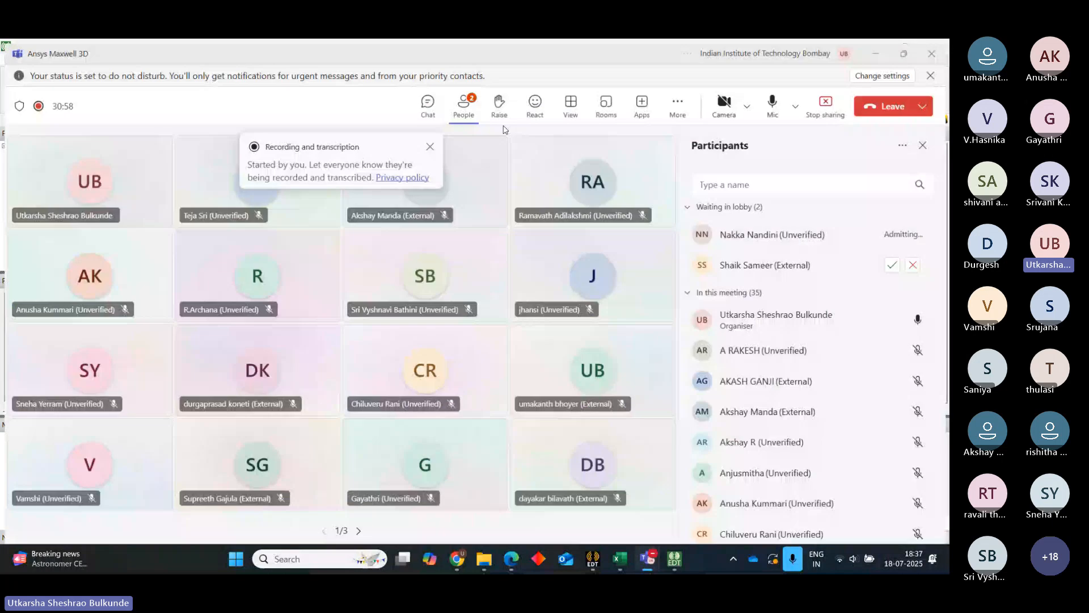
{"action": "left_click", "coordinate": [895, 264]}
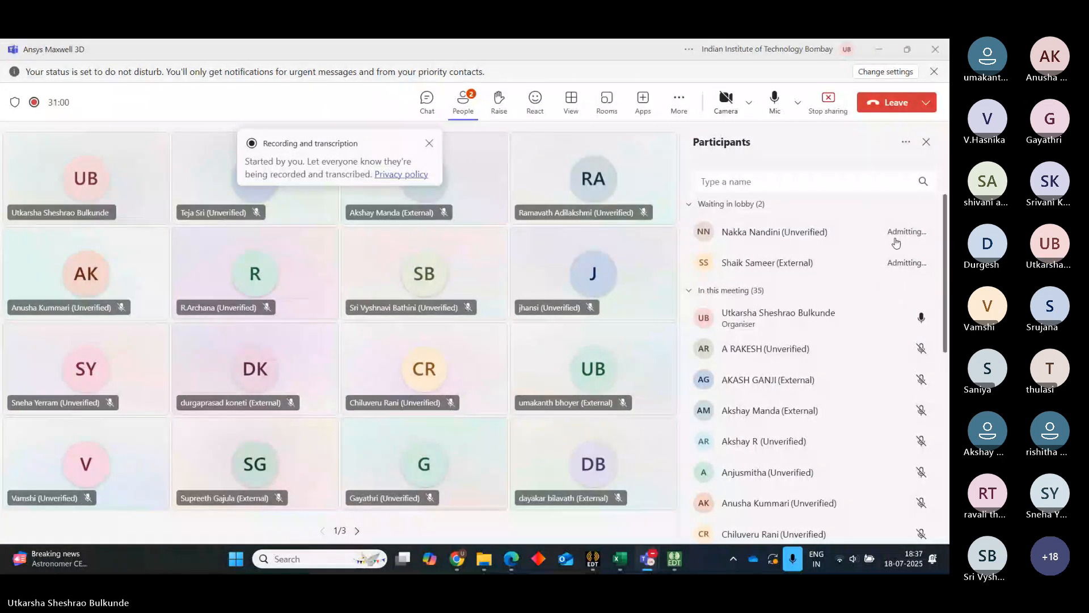
{"action": "left_click", "coordinate": [879, 49]}
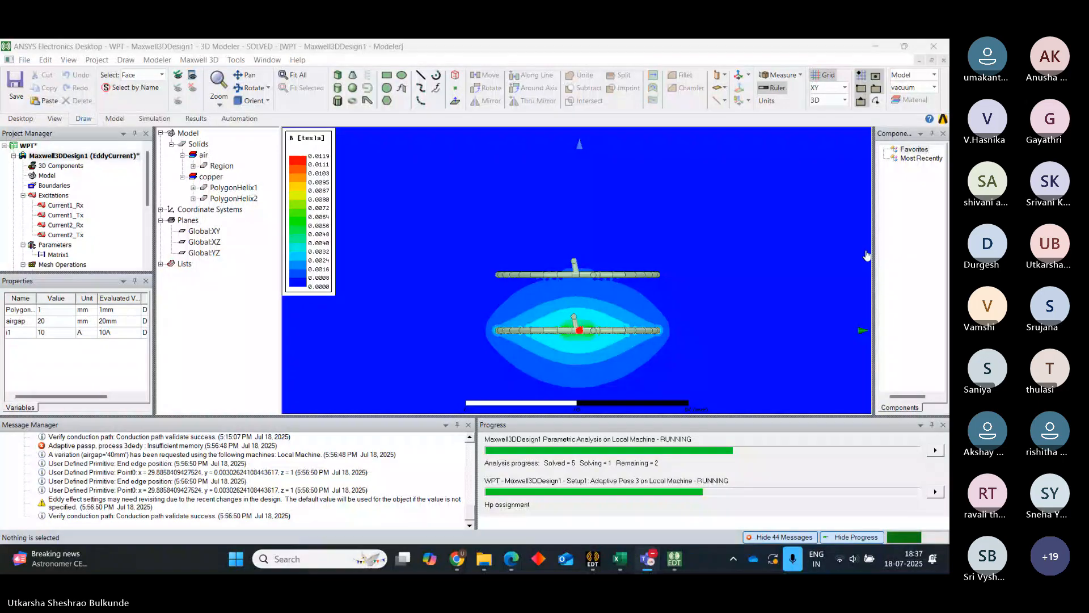
Look up the PolygonHelix option among the SegmentedHelix user-defined primitives without creating a part.
{"action": "left_click", "coordinate": [125, 59]}
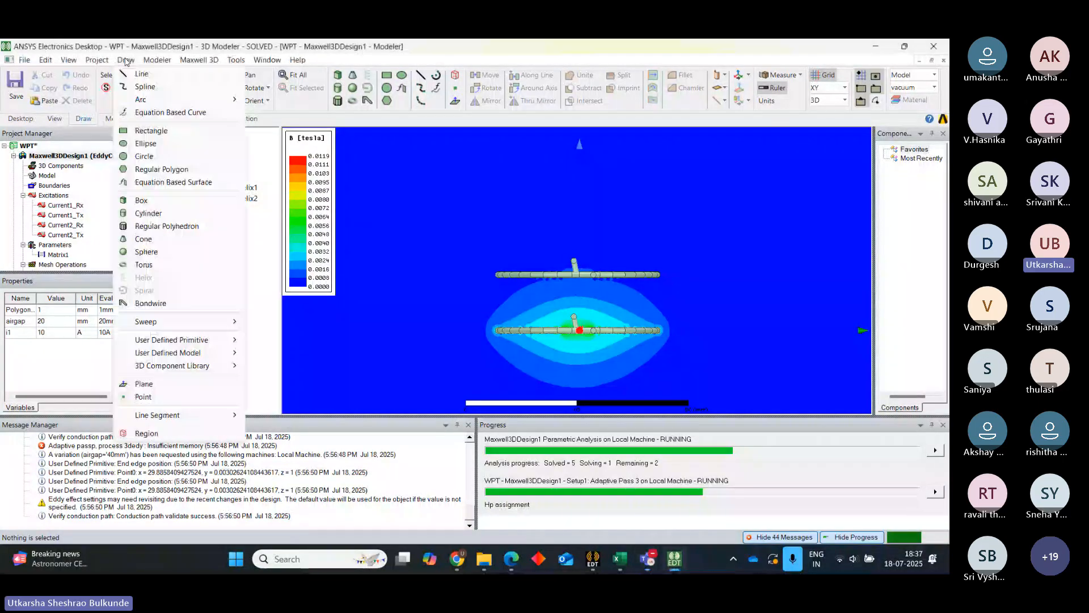
{"action": "mouse_move", "coordinate": [189, 345]}
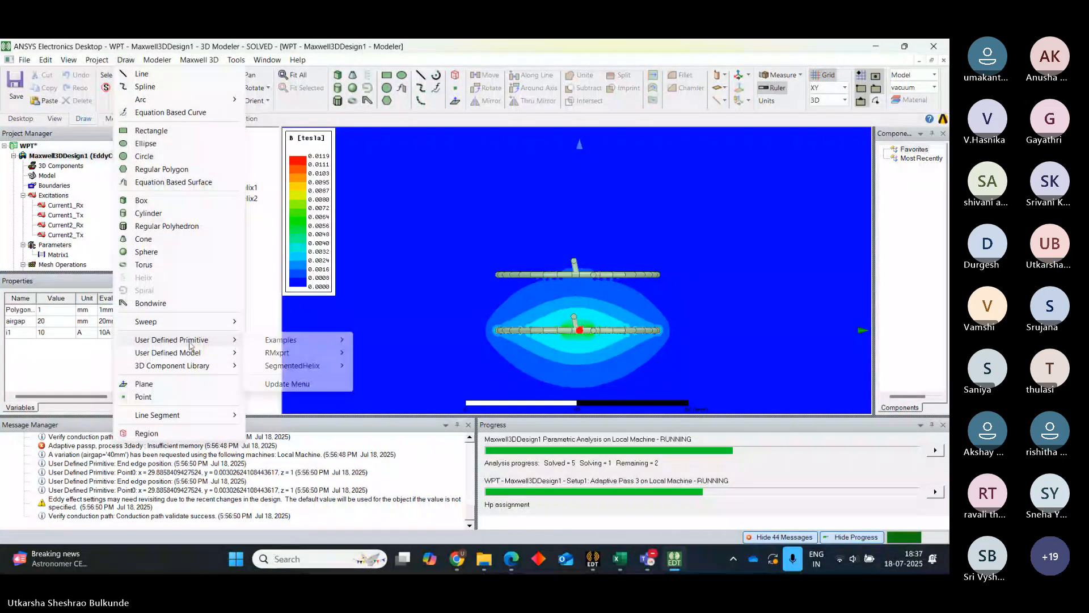
{"action": "mouse_move", "coordinate": [293, 366]}
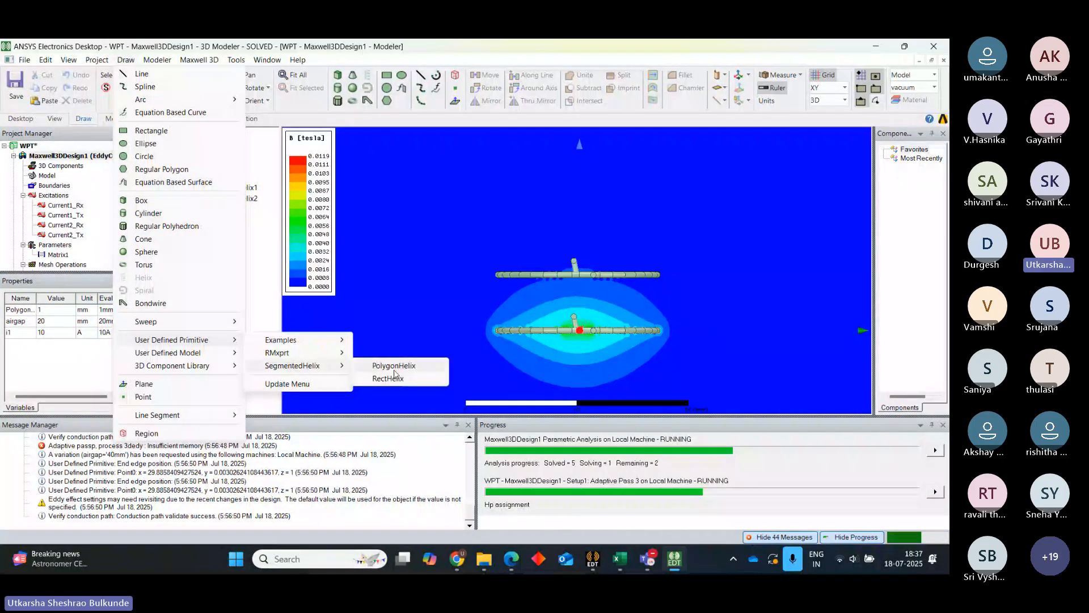
{"action": "left_click", "coordinate": [253, 144]}
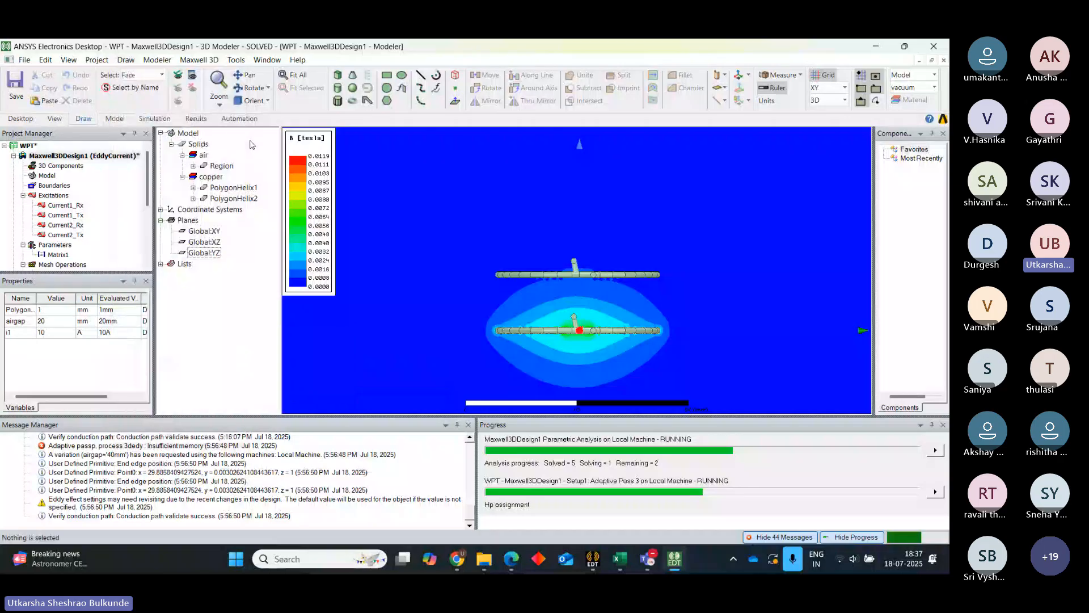
Review PolygonHelix1's attributes and its CreateUserDefinedPart parameters, and inspect both coils from an oblique angle.
{"action": "left_click", "coordinate": [225, 188]}
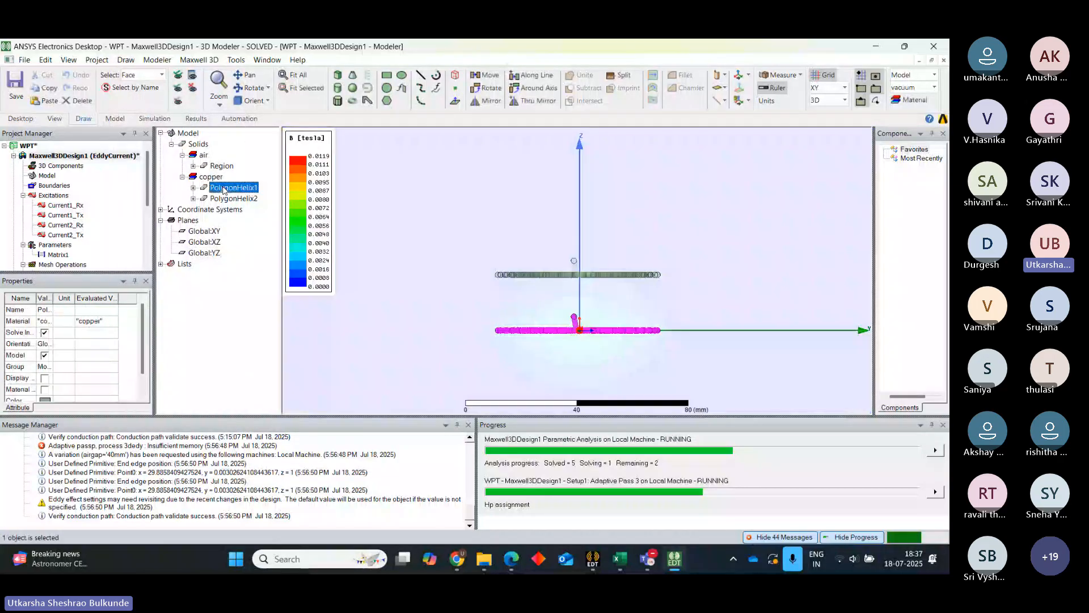
{"action": "double_click", "coordinate": [224, 189]}
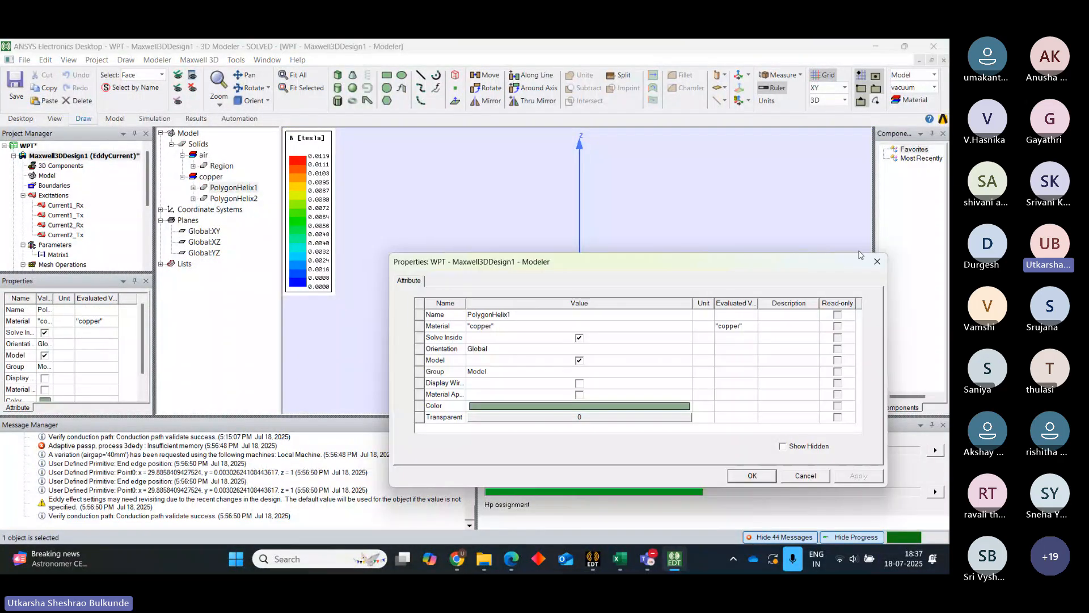
{"action": "left_click", "coordinate": [877, 261]}
{"action": "left_click", "coordinate": [258, 201]}
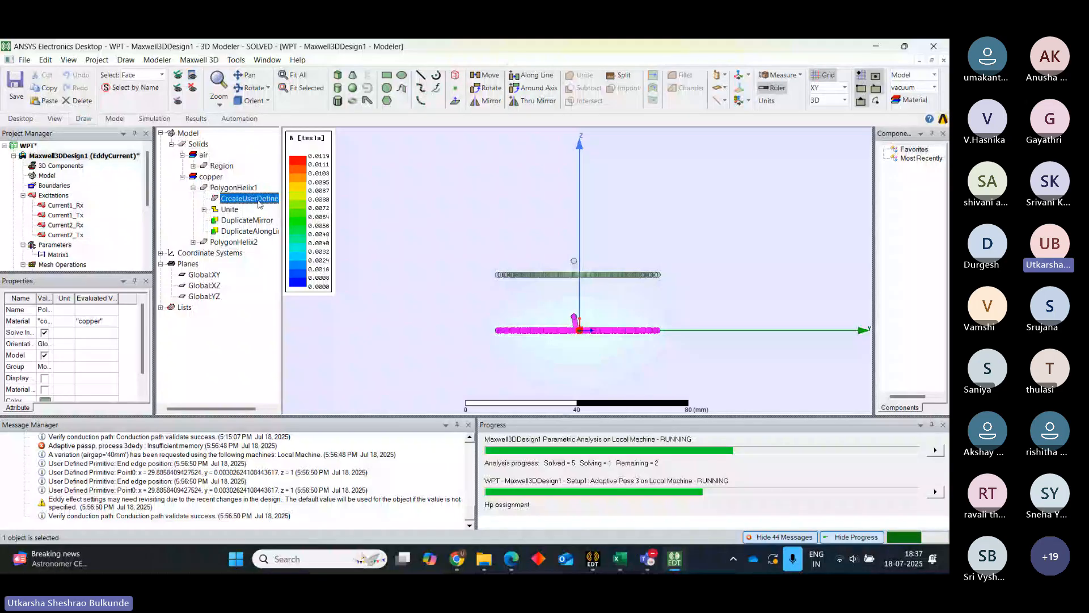
{"action": "double_click", "coordinate": [259, 201]}
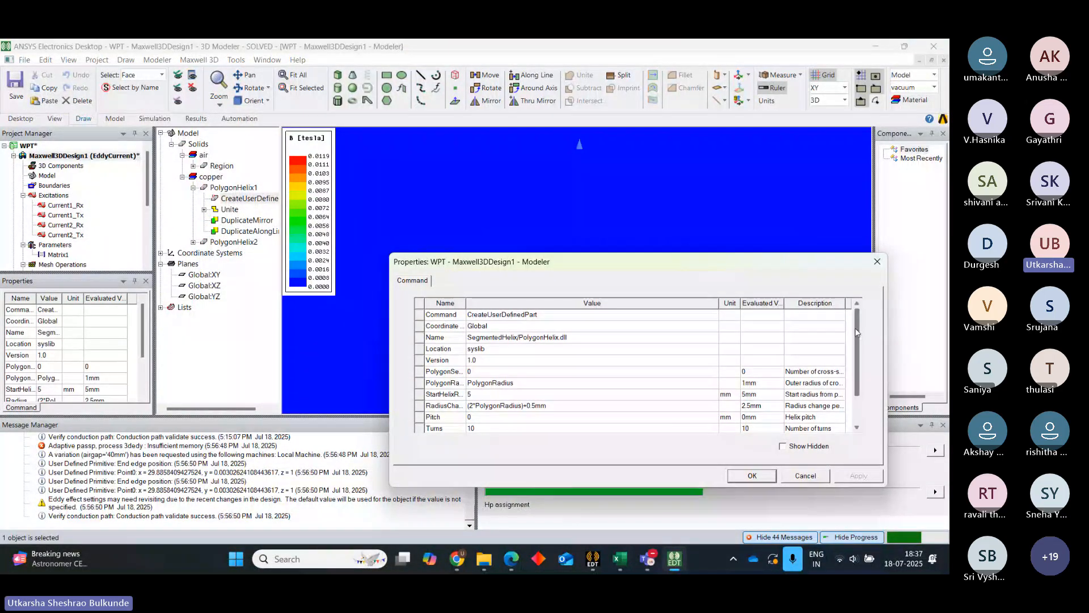
{"action": "scroll", "coordinate": [855, 358], "scroll_direction": "down", "scroll_amount": 1}
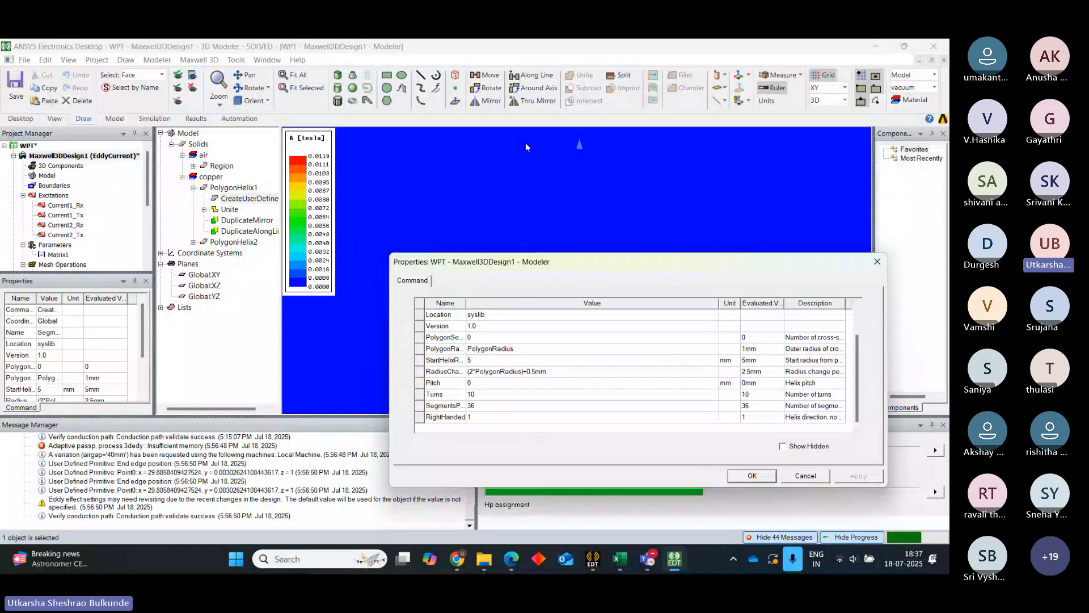
{"action": "left_click", "coordinate": [740, 475]}
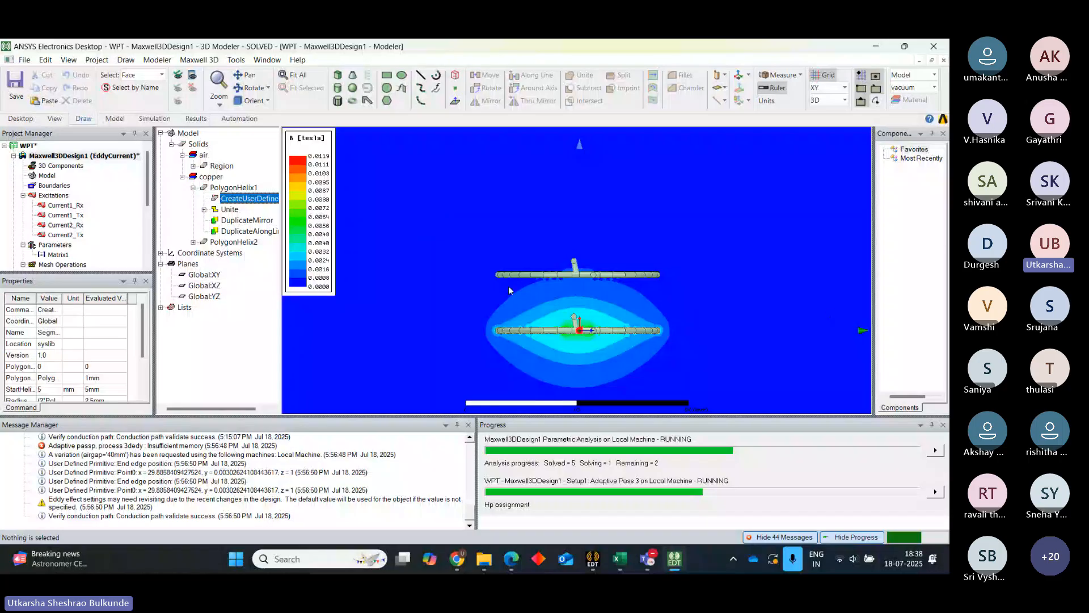
{"action": "left_click", "coordinate": [257, 91]}
{"action": "left_click_drag", "start_coordinate": [705, 253], "coordinate": [700, 284]}
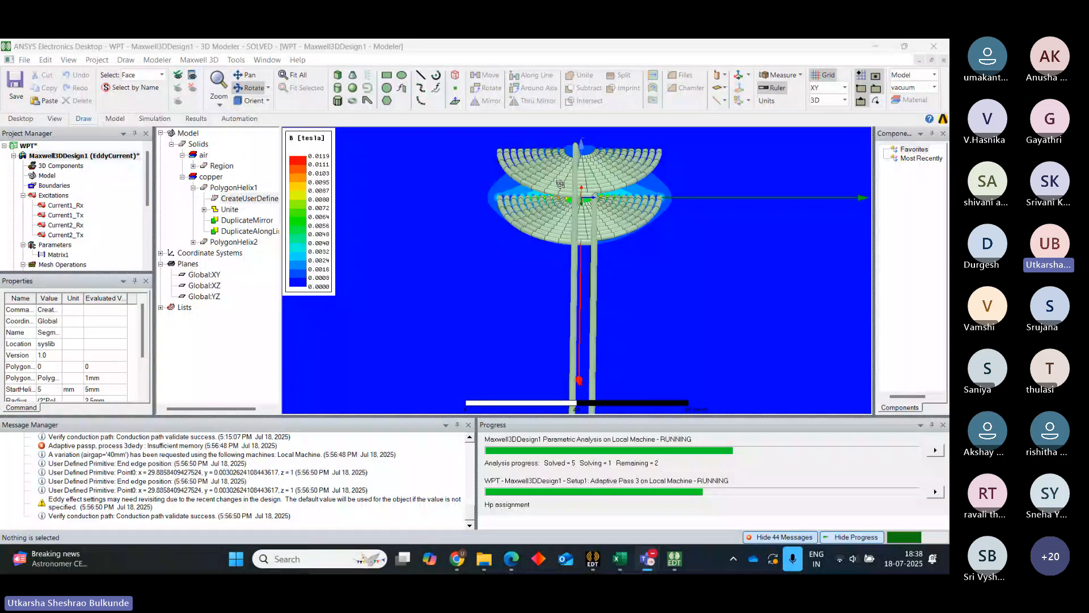
Admit all participants waiting in the Teams meeting lobby and return to ANSYS Electronics Desktop.
{"action": "left_click", "coordinate": [425, 102]}
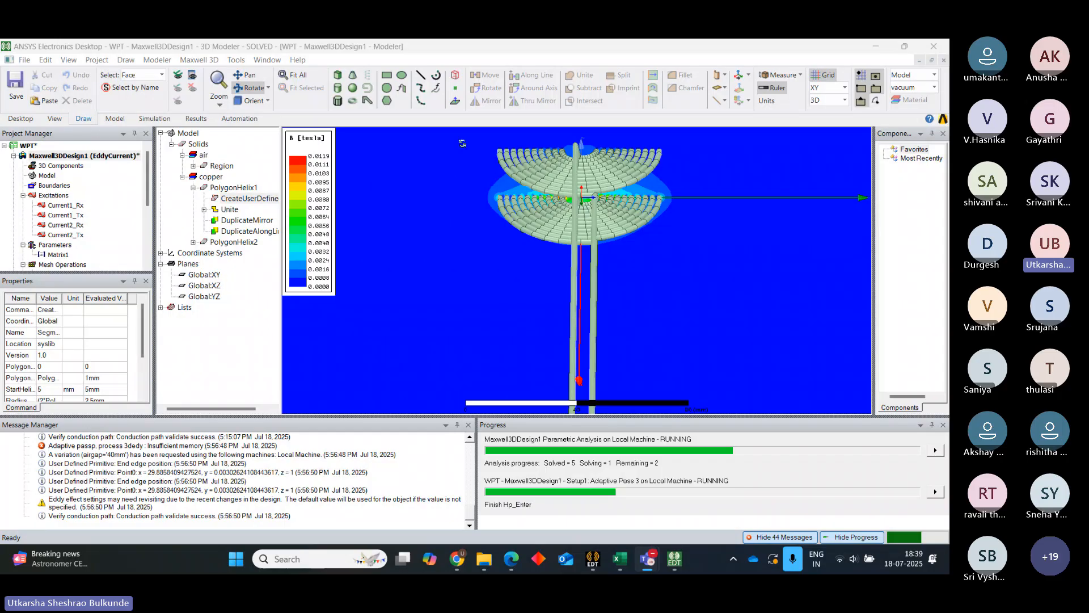
{"action": "left_click", "coordinate": [455, 207]}
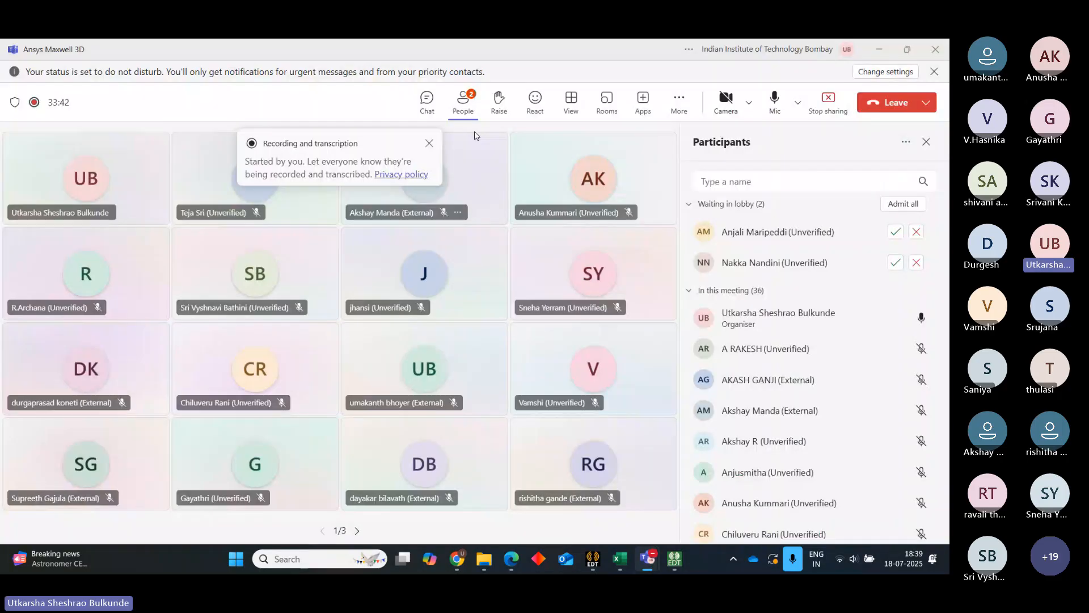
{"action": "left_click", "coordinate": [902, 203]}
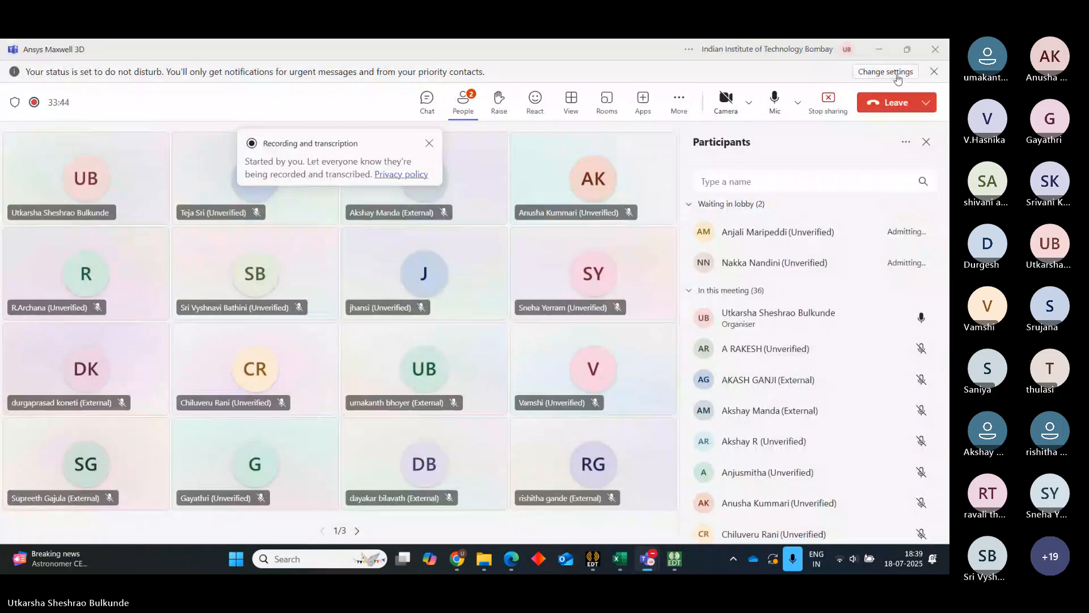
{"action": "left_click", "coordinate": [879, 49]}
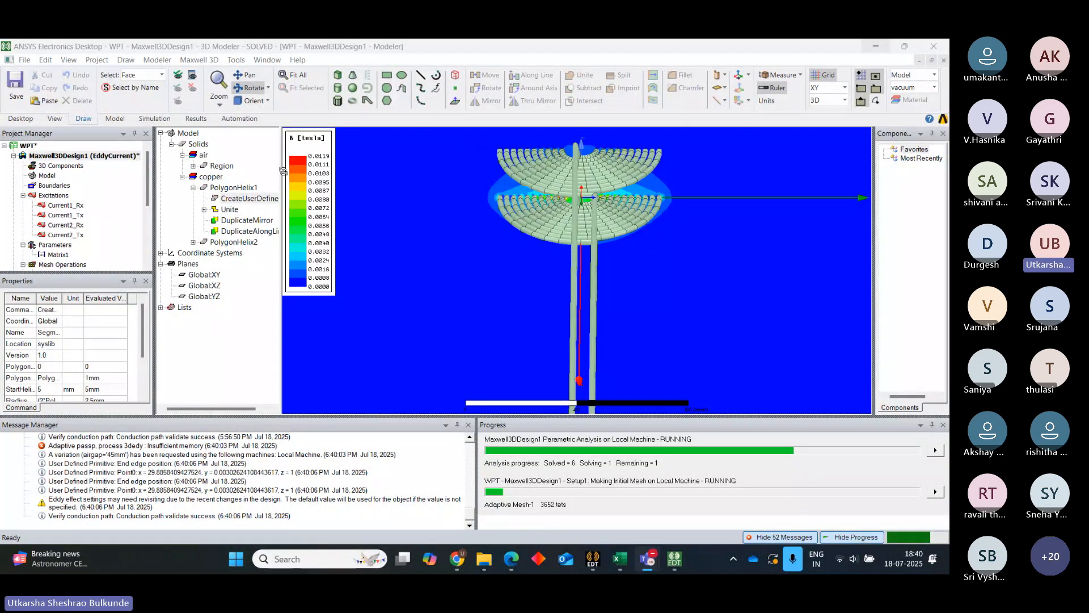
Review the attributes of the air Region and the padding settings of its CreateRegion command.
{"action": "double_click", "coordinate": [221, 166]}
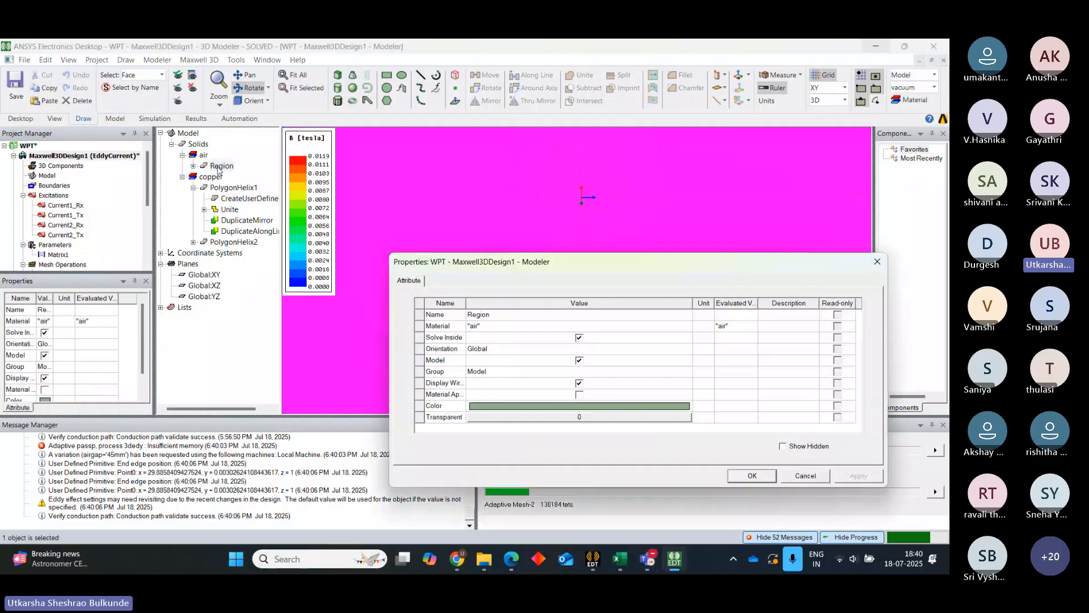
{"action": "key", "text": "Return"}
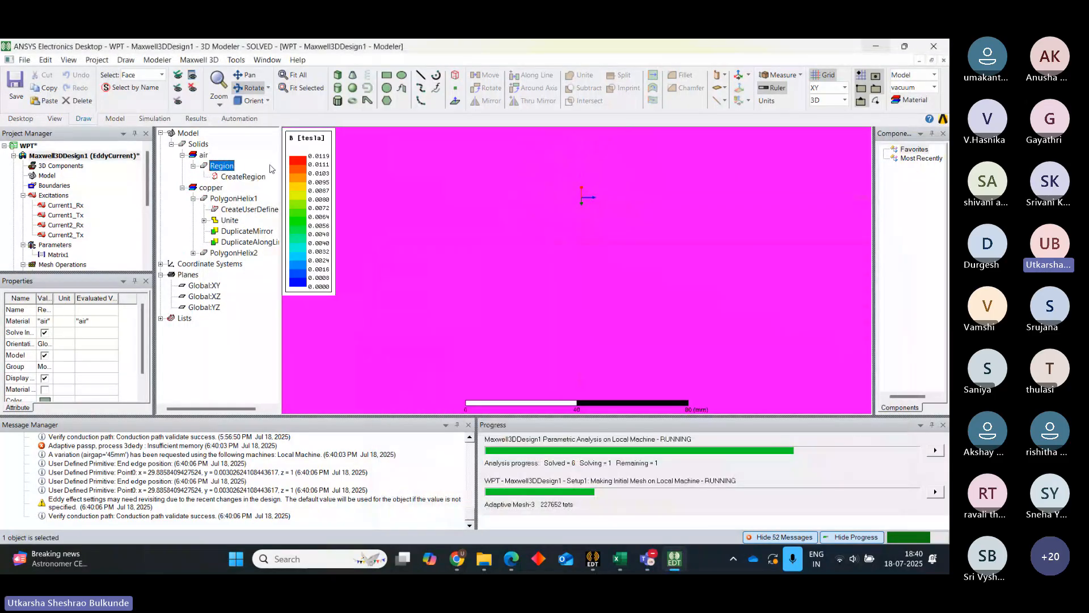
{"action": "left_click", "coordinate": [241, 177]}
{"action": "double_click", "coordinate": [241, 177]}
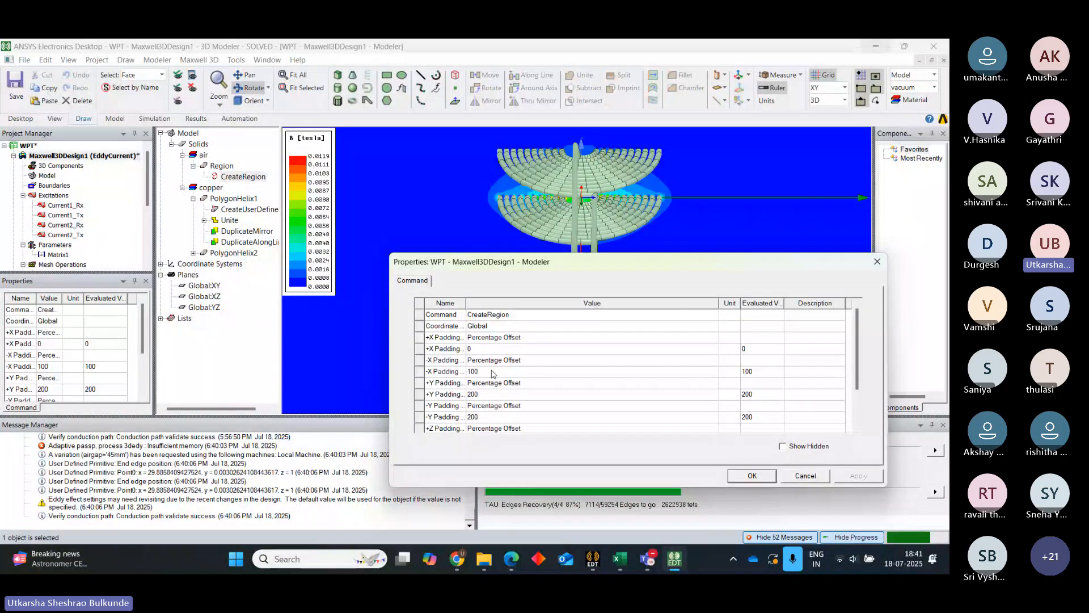
{"action": "left_click", "coordinate": [859, 429]}
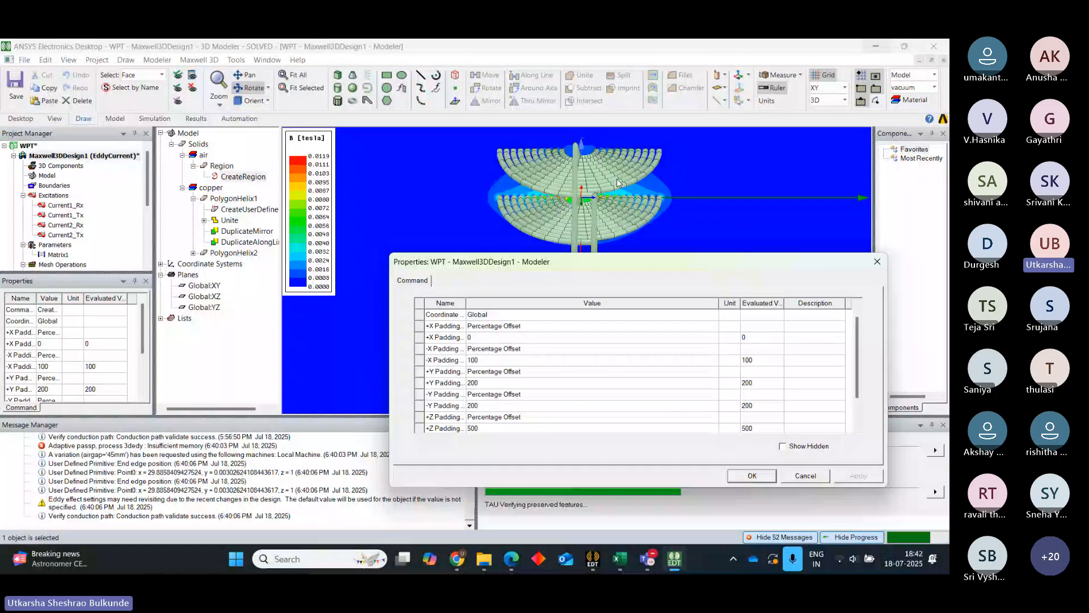
Switch to Teams, admit everyone waiting in the lobby, and return to the open CreateRegion properties.
{"action": "key", "text": "alt+Tab"}
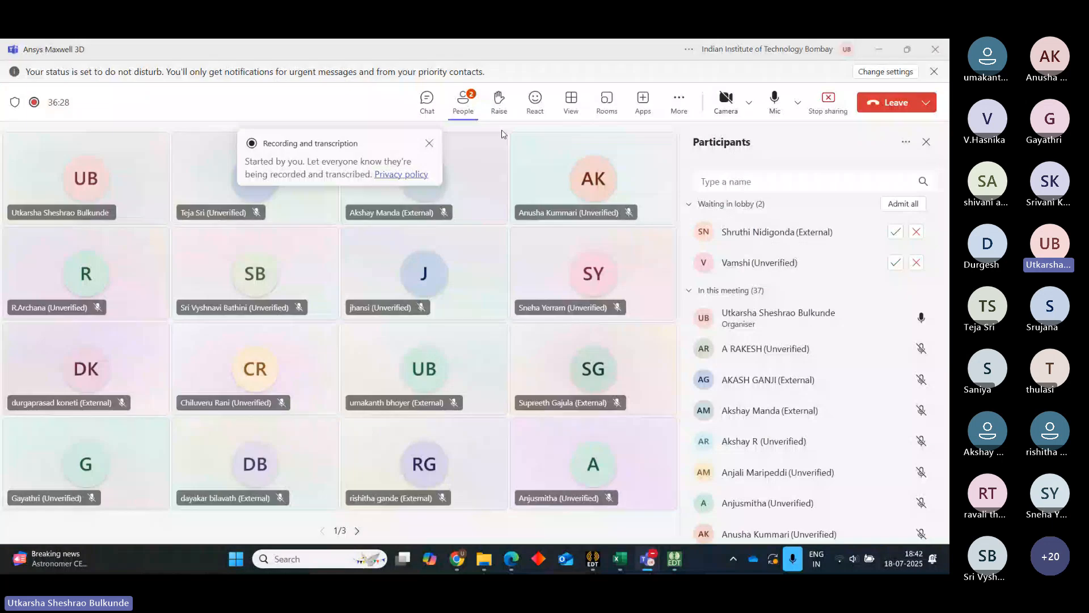
{"action": "left_click", "coordinate": [899, 205]}
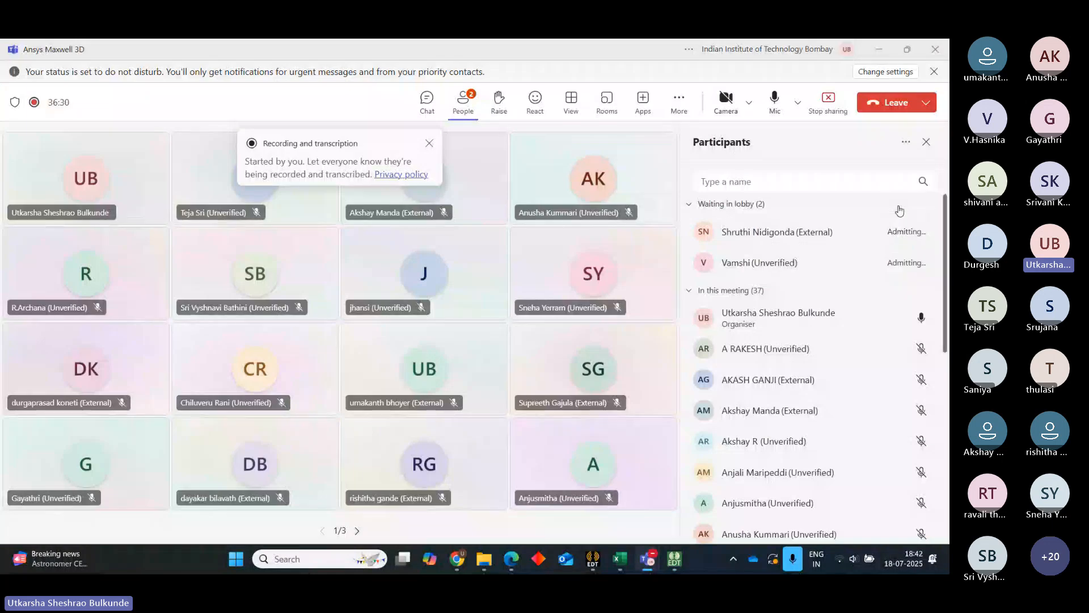
{"action": "mouse_move", "coordinate": [674, 559]}
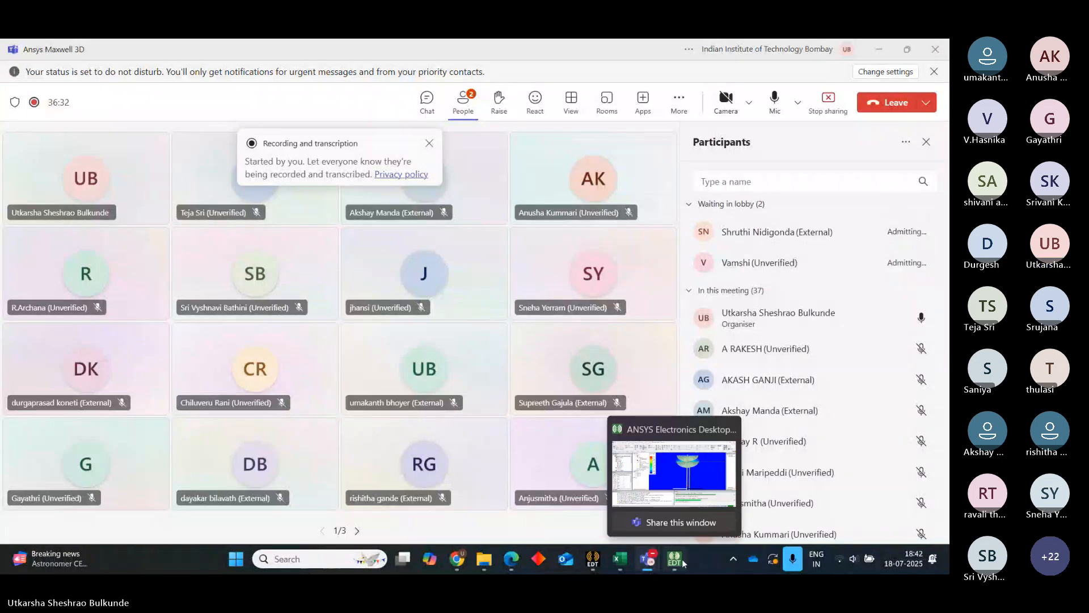
{"action": "left_click", "coordinate": [677, 484]}
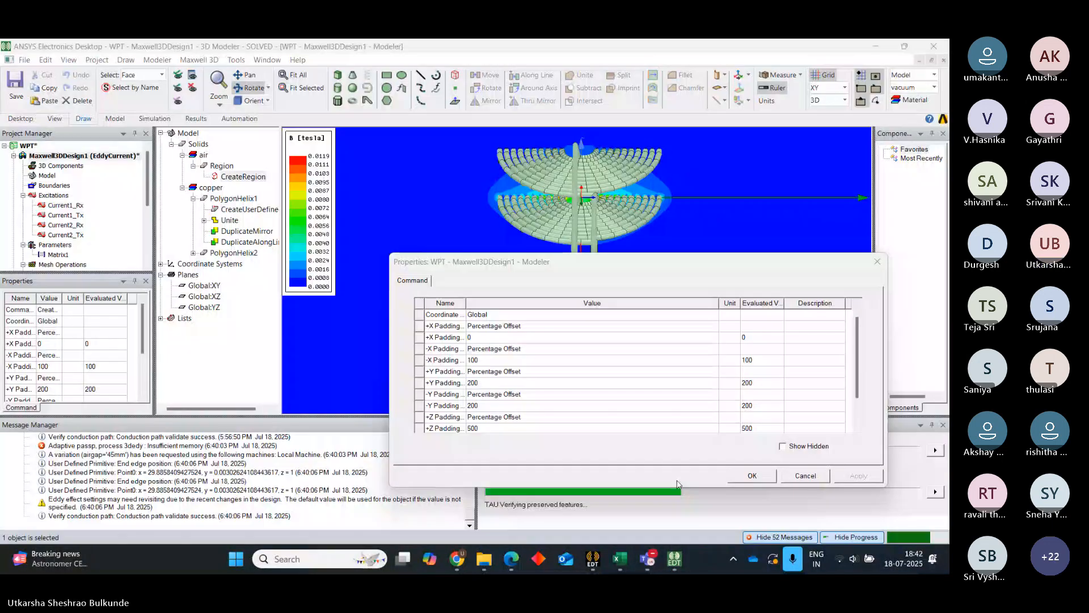
Close the CreateRegion properties and inspect the coils in the field plot and the mesh operations in the project tree.
{"action": "left_click", "coordinate": [752, 476]}
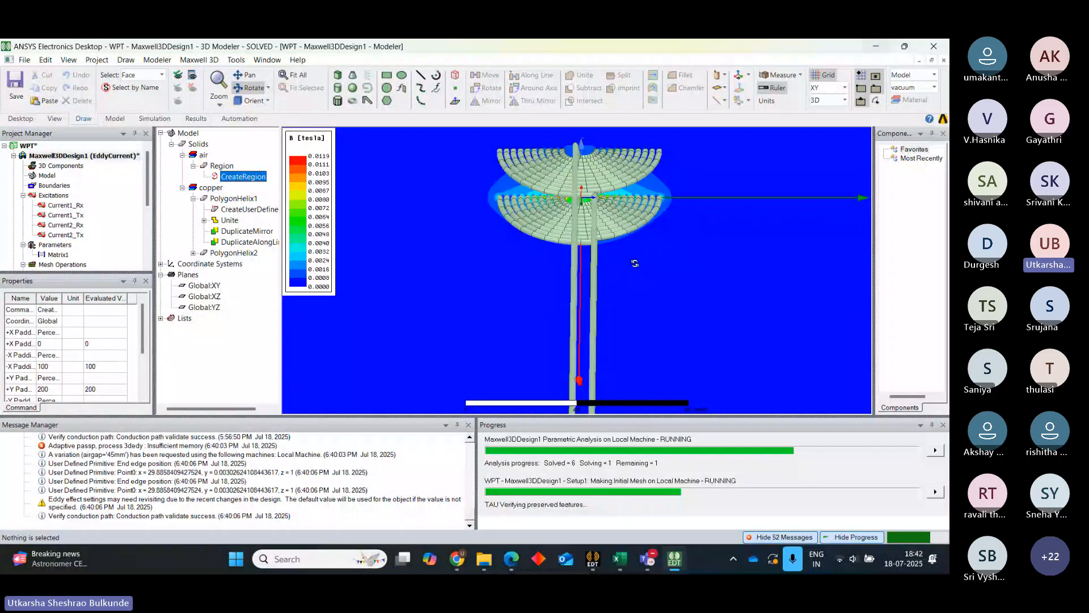
{"action": "left_click_drag", "start_coordinate": [636, 249], "coordinate": [641, 275]}
{"action": "left_click_drag", "start_coordinate": [640, 274], "coordinate": [641, 280]}
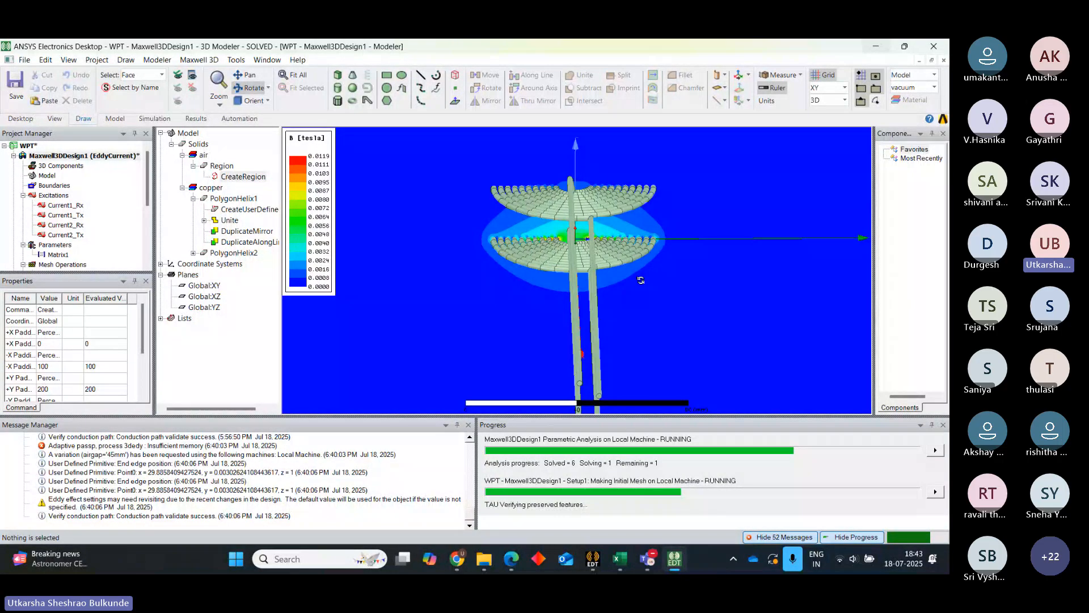
{"action": "left_click", "coordinate": [219, 363]}
{"action": "left_click_drag", "start_coordinate": [147, 171], "coordinate": [147, 186]}
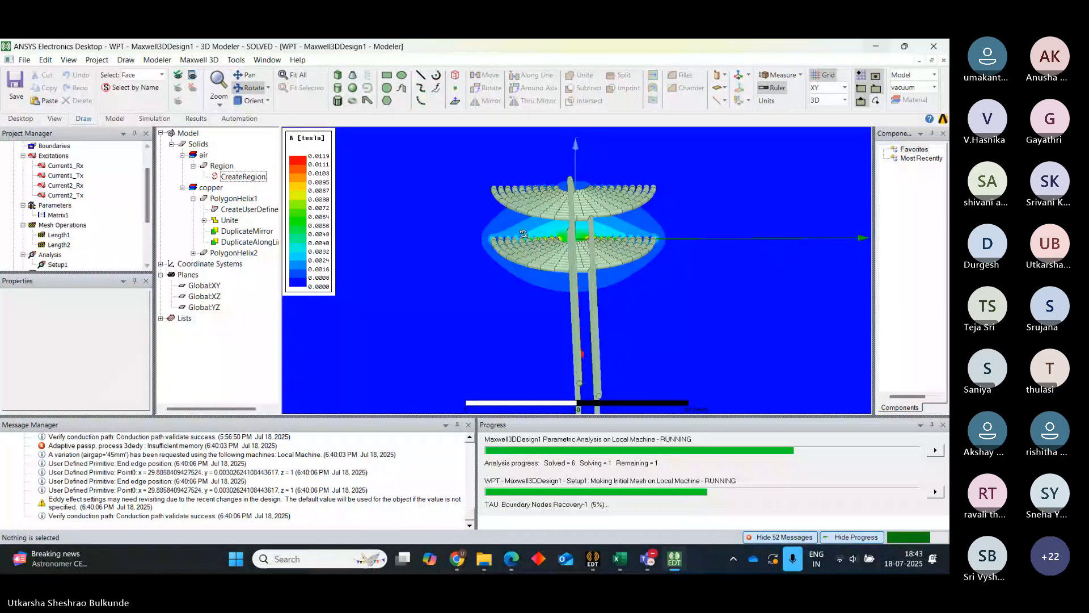
Hide the Mag_B1 field overlay so only the coil geometry is displayed.
{"action": "scroll", "coordinate": [523, 234], "scroll_direction": "down", "scroll_amount": 3}
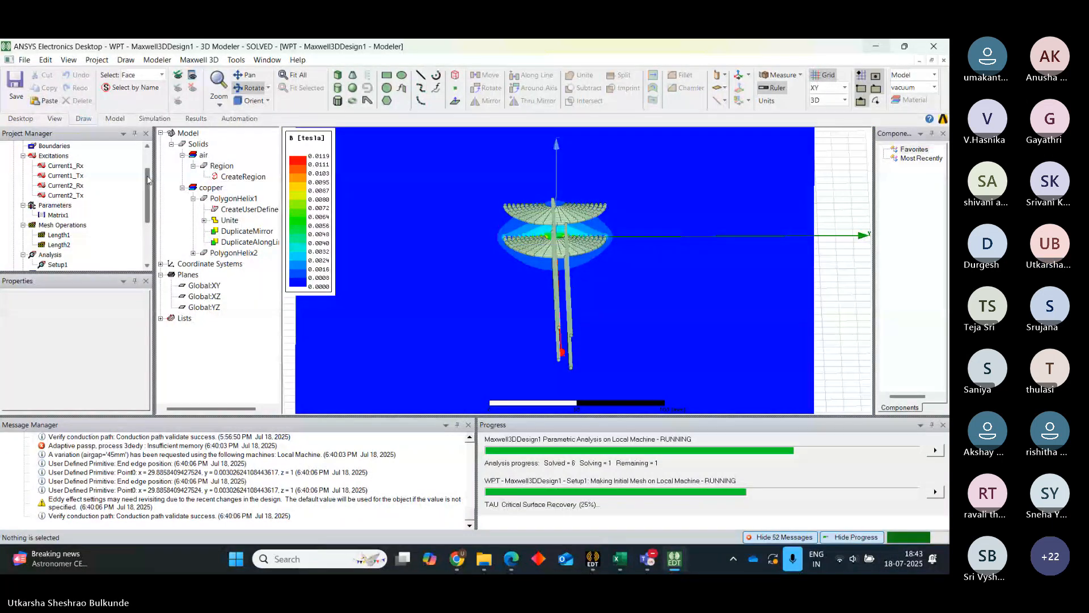
{"action": "scroll", "coordinate": [148, 180], "scroll_direction": "down", "scroll_amount": 3}
{"action": "left_click", "coordinate": [68, 254]}
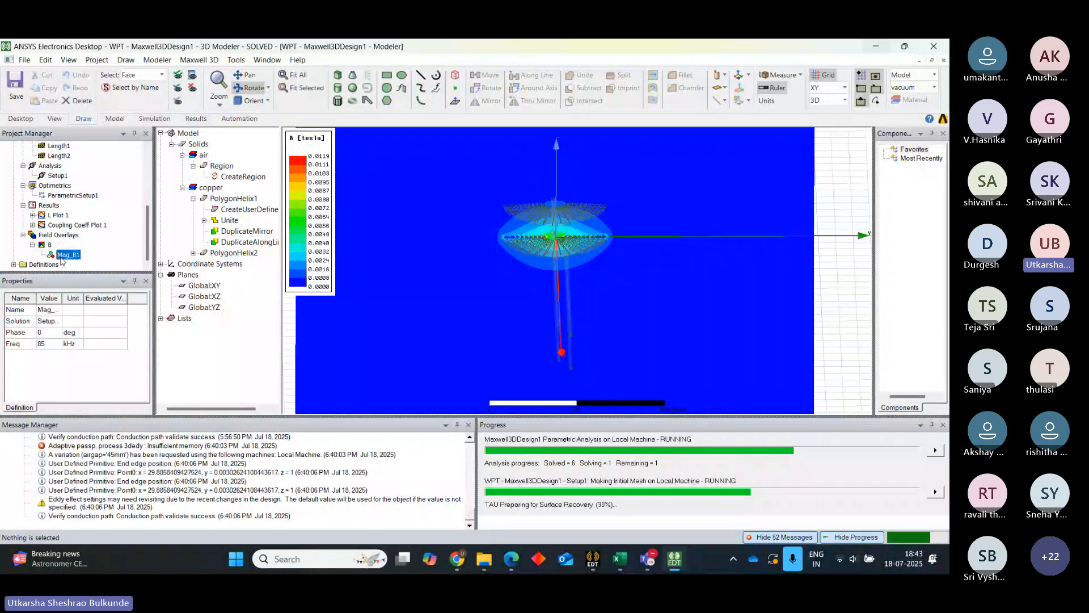
{"action": "right_click", "coordinate": [67, 255]}
{"action": "left_click", "coordinate": [98, 364]}
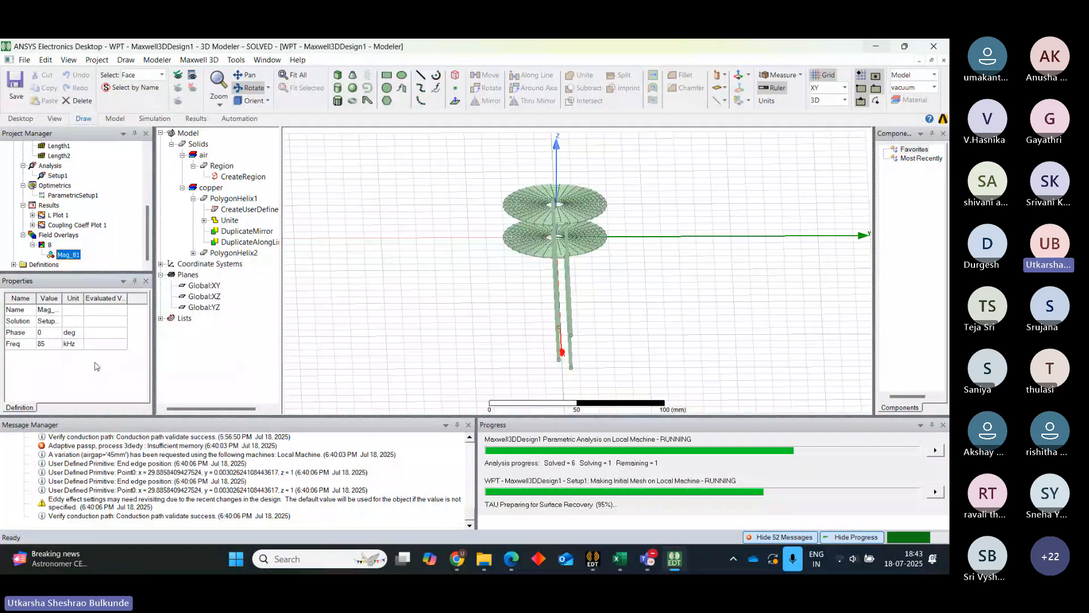
Highlight the air Region through its CreateRegion command and examine its extent around the two coils.
{"action": "left_click", "coordinate": [230, 178]}
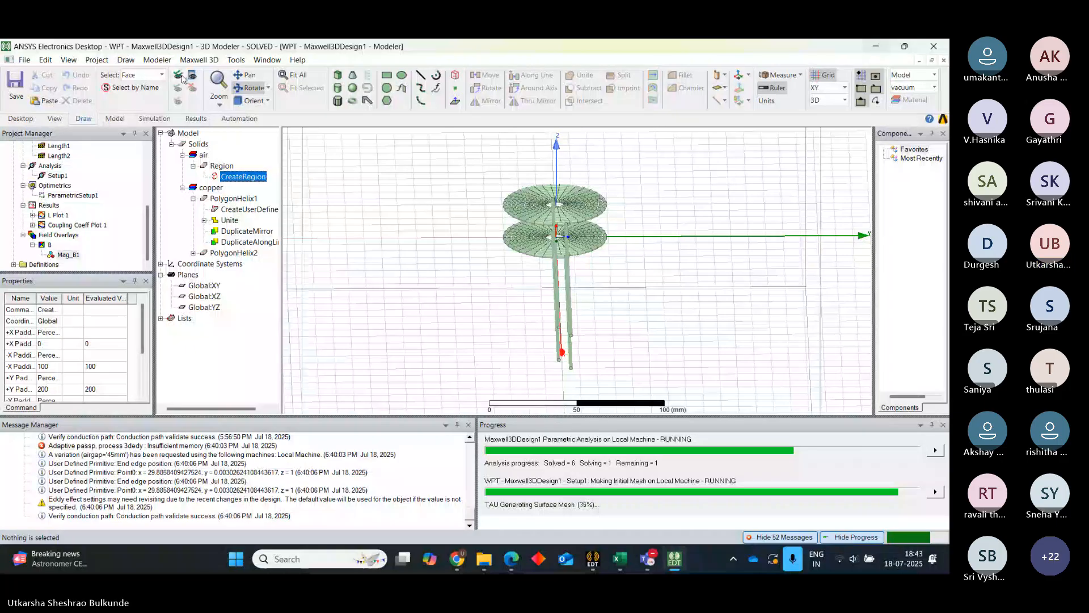
{"action": "scroll", "coordinate": [493, 224], "scroll_direction": "down", "scroll_amount": 1}
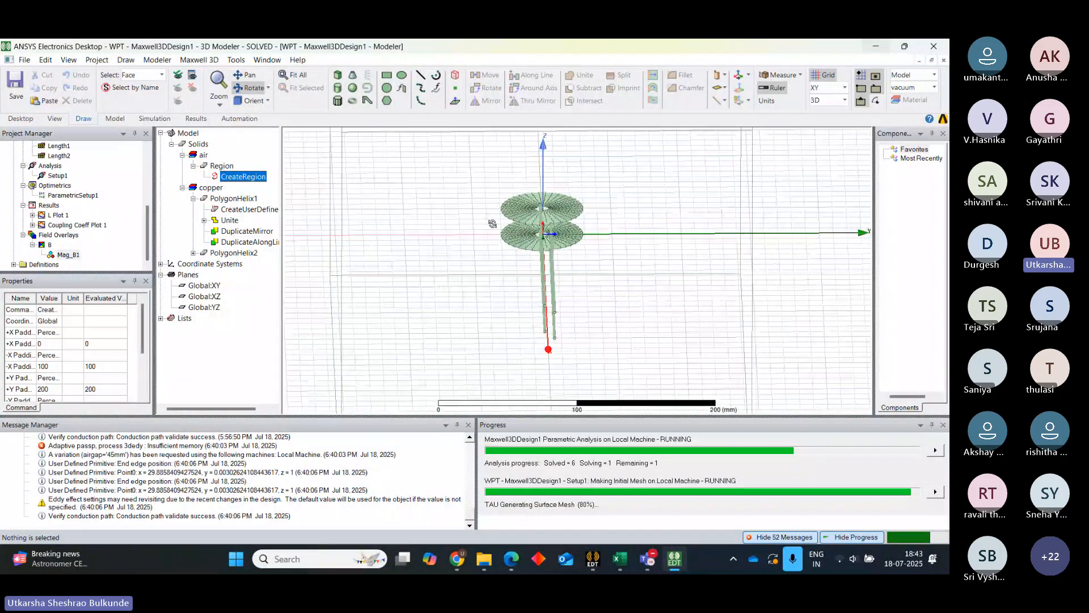
{"action": "scroll", "coordinate": [492, 223], "scroll_direction": "down", "scroll_amount": 1}
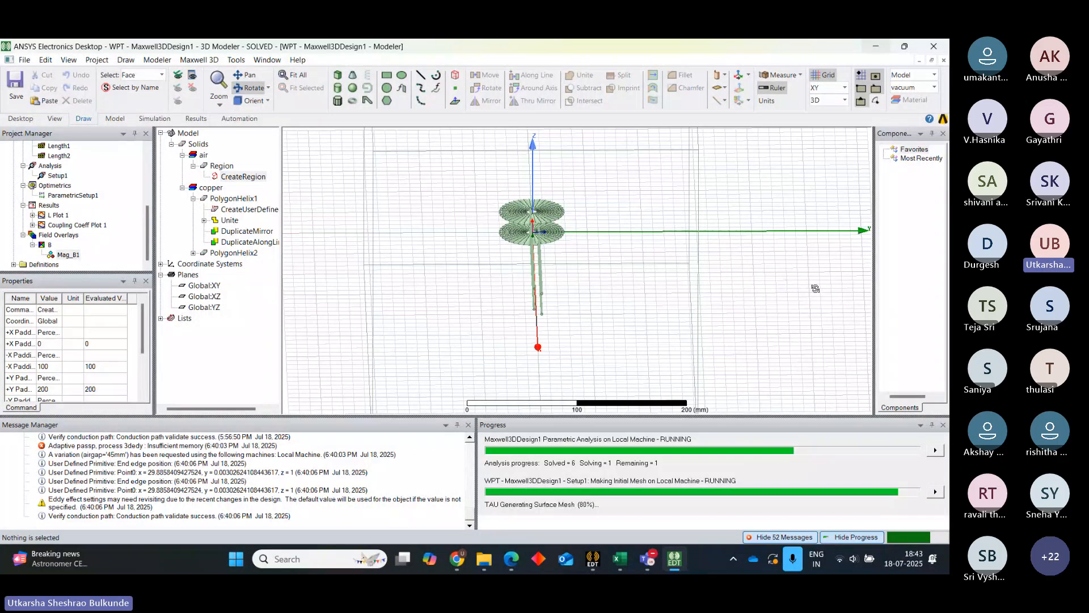
{"action": "scroll", "coordinate": [815, 288], "scroll_direction": "up", "scroll_amount": 2}
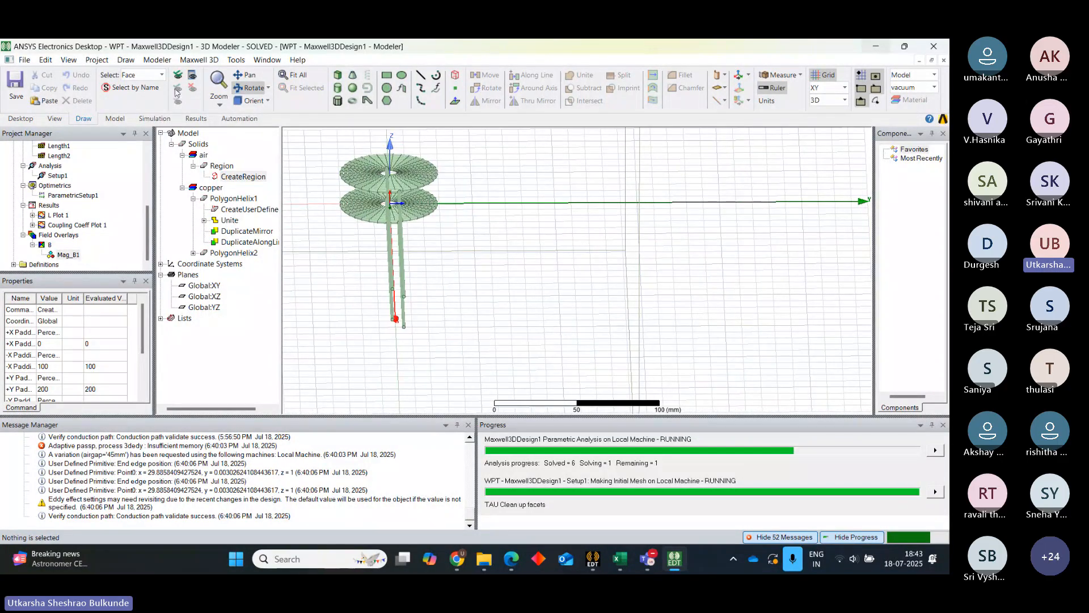
Review the available selection modes, leaving Face active.
{"action": "left_click", "coordinate": [162, 74]}
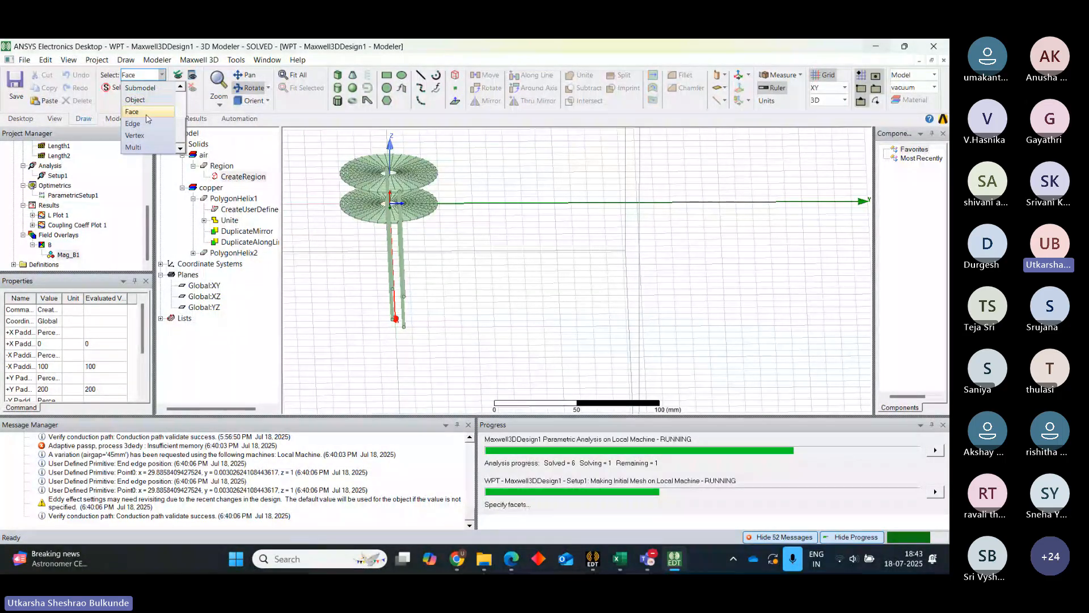
{"action": "scroll", "coordinate": [148, 118], "scroll_direction": "up", "scroll_amount": 1}
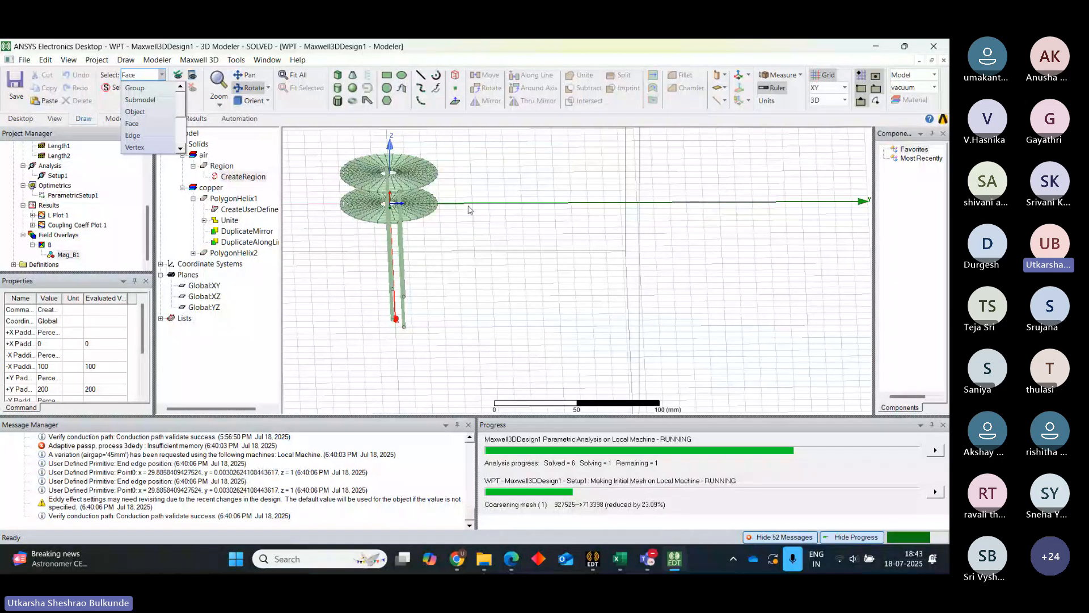
{"action": "left_click", "coordinate": [244, 129]}
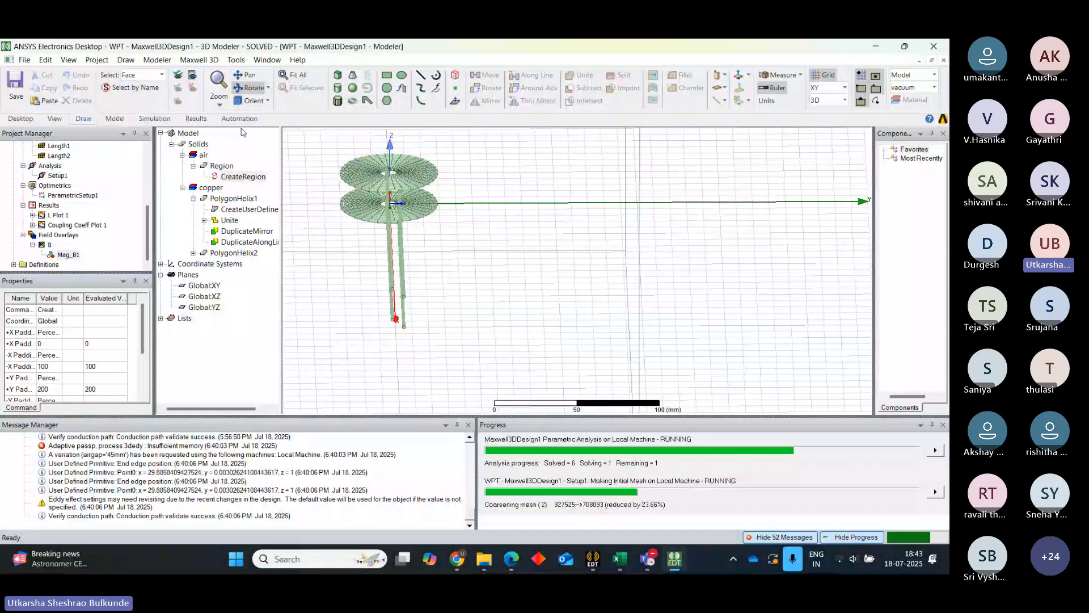
Review the Current excitation settings for a terminal face of the lower coil, cancel the assignment and clear the selection.
{"action": "left_click_drag", "start_coordinate": [475, 332], "coordinate": [487, 313]}
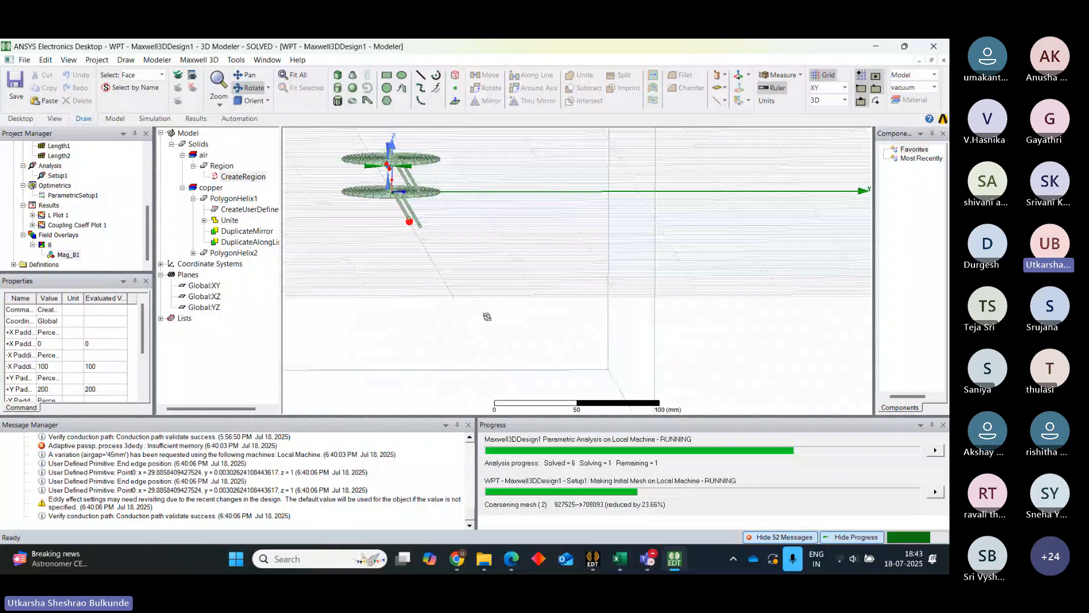
{"action": "left_click_drag", "start_coordinate": [487, 316], "coordinate": [379, 156]}
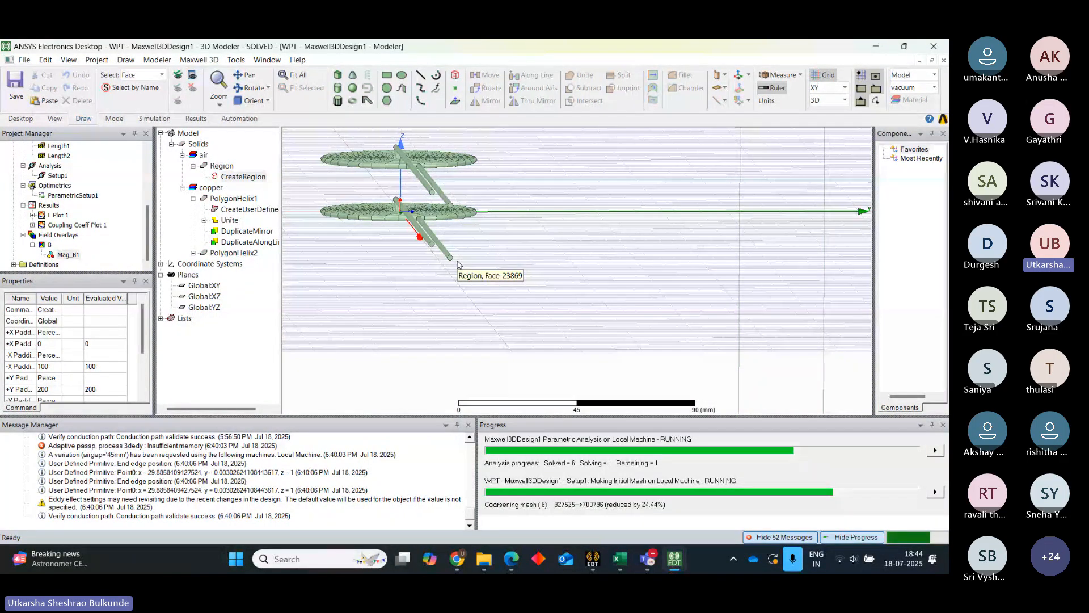
{"action": "left_click_drag", "start_coordinate": [152, 218], "coordinate": [150, 178]}
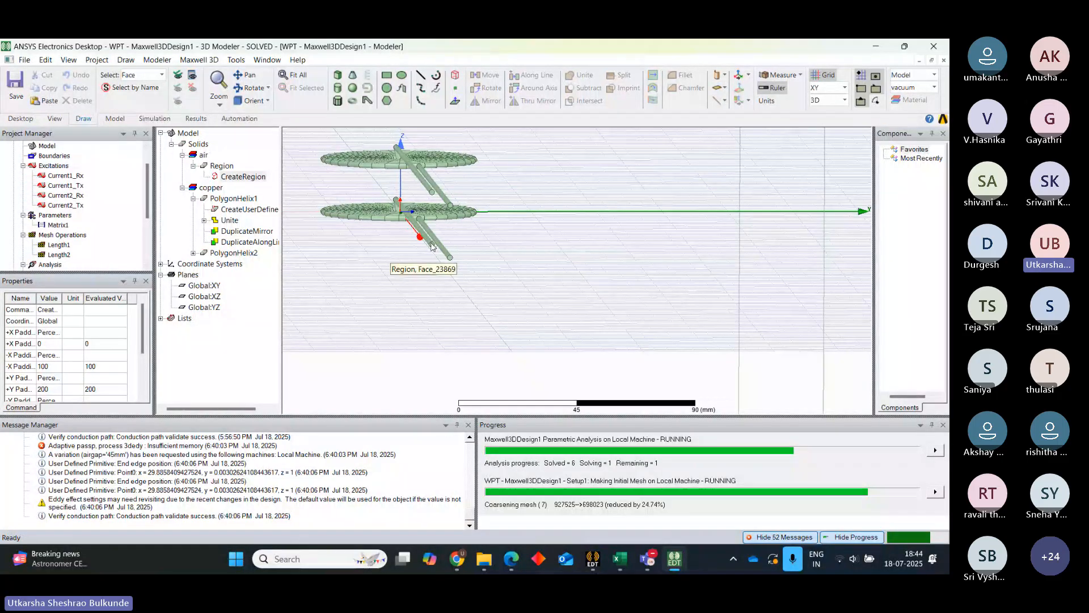
{"action": "right_click", "coordinate": [431, 245]}
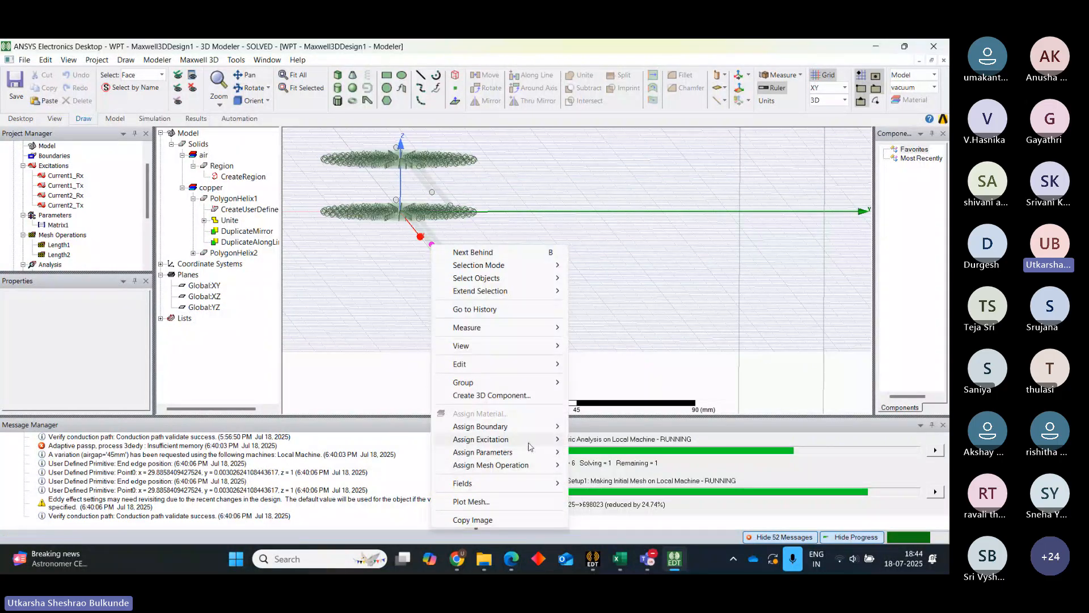
{"action": "mouse_move", "coordinate": [530, 442]}
{"action": "left_click", "coordinate": [602, 463]}
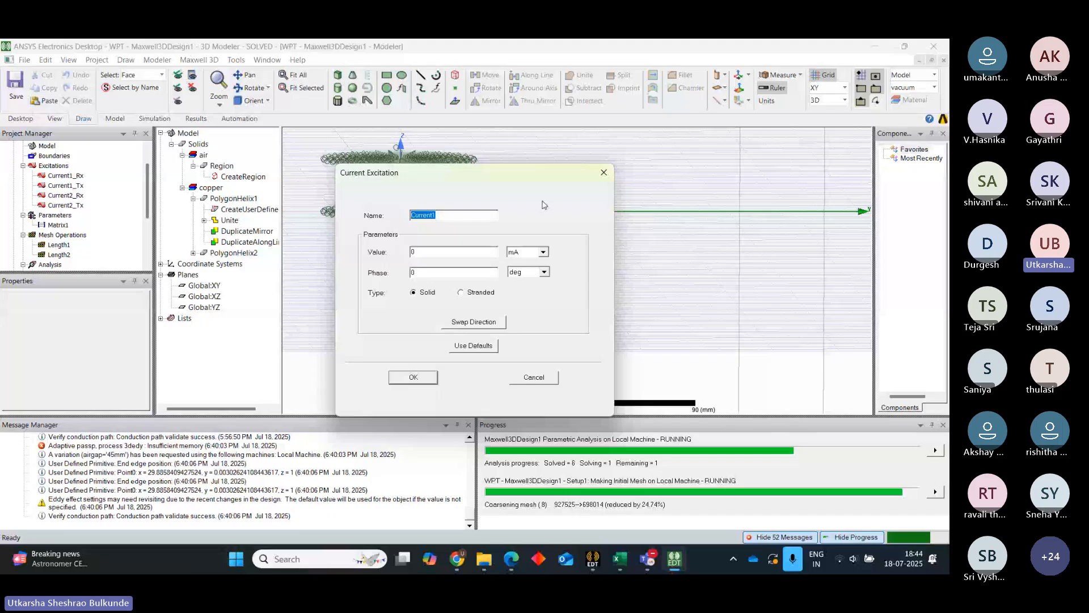
{"action": "left_click_drag", "start_coordinate": [520, 171], "coordinate": [727, 147]}
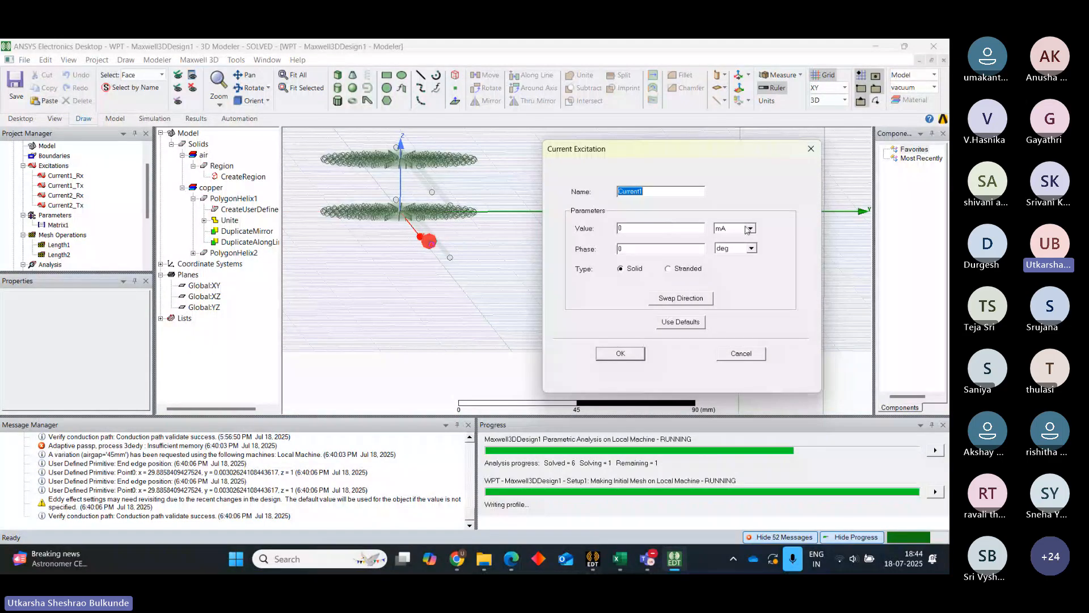
{"action": "left_click", "coordinate": [811, 150]}
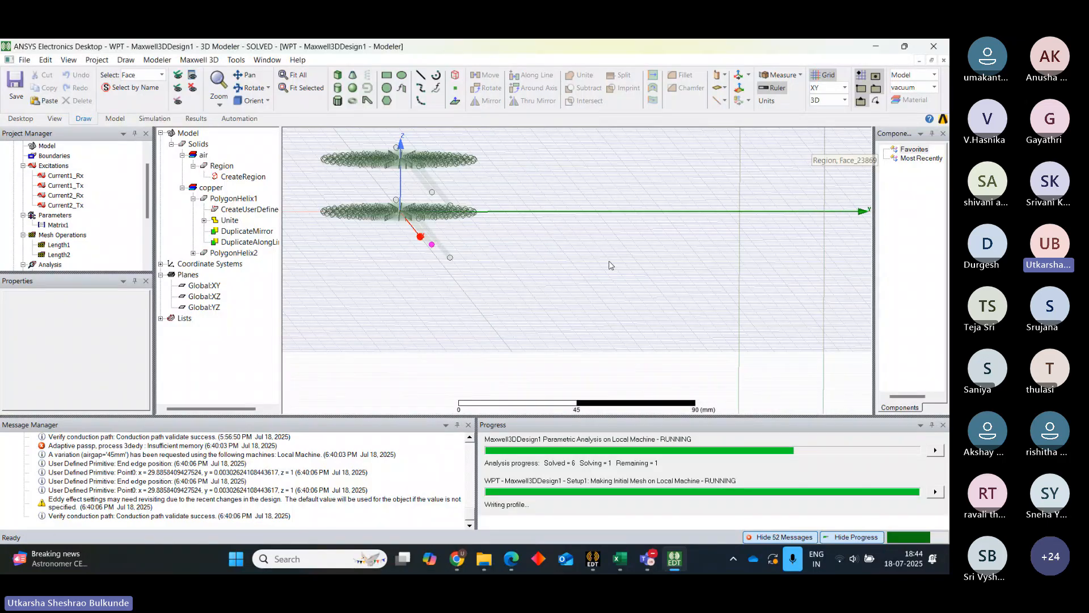
{"action": "left_click", "coordinate": [611, 262]}
{"action": "left_click", "coordinate": [209, 366]}
{"action": "left_click", "coordinate": [210, 365]}
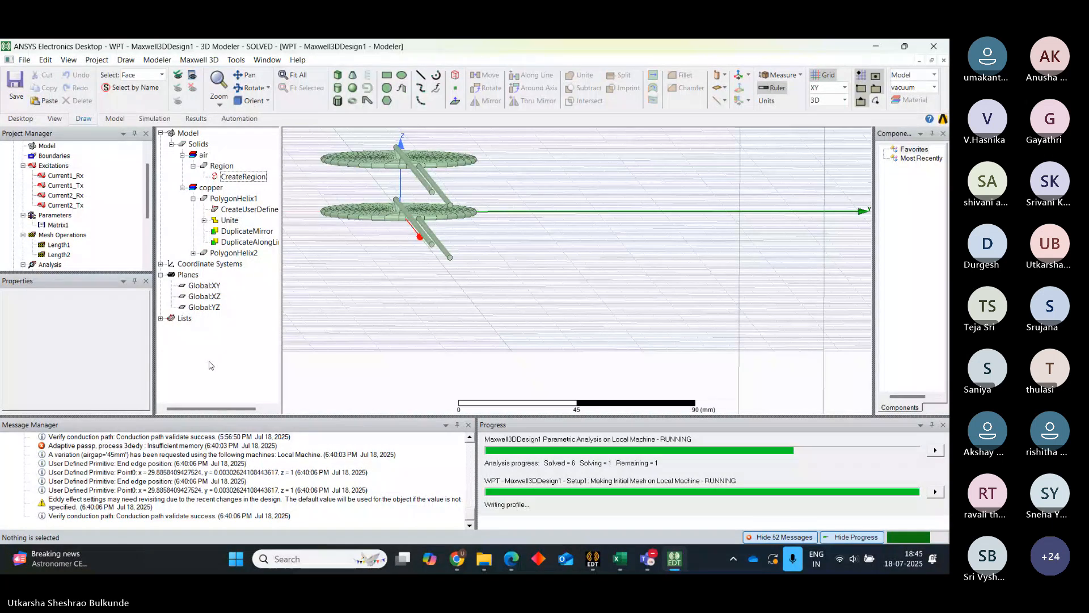
Review the current value, phase and type of the Current1_Tx and Current2_Rx excitations.
{"action": "left_click", "coordinate": [71, 185]}
{"action": "double_click", "coordinate": [67, 186]}
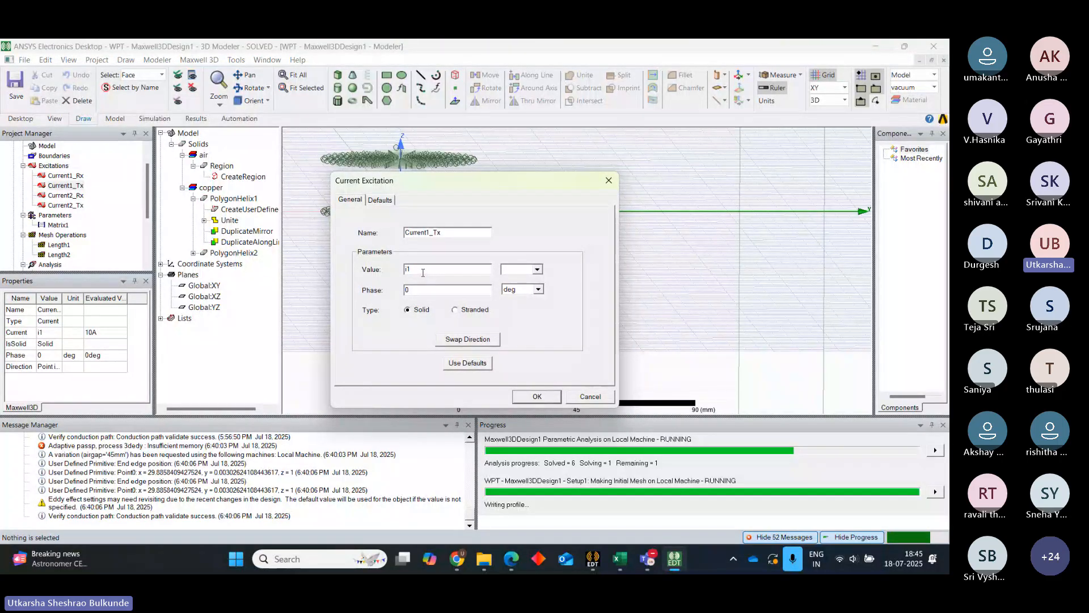
{"action": "left_click", "coordinate": [536, 397]}
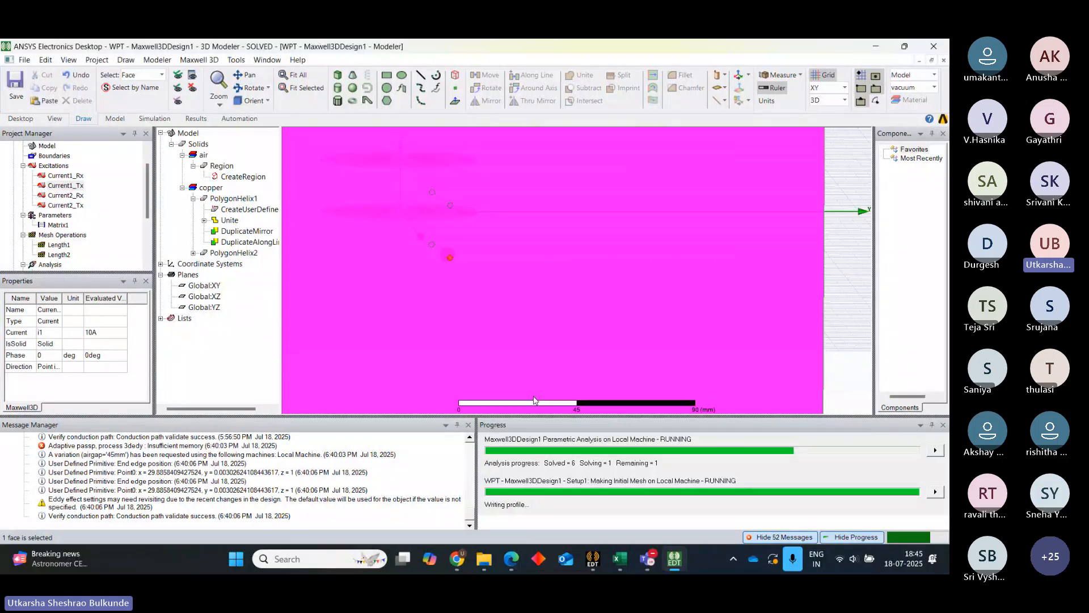
{"action": "left_click", "coordinate": [203, 388]}
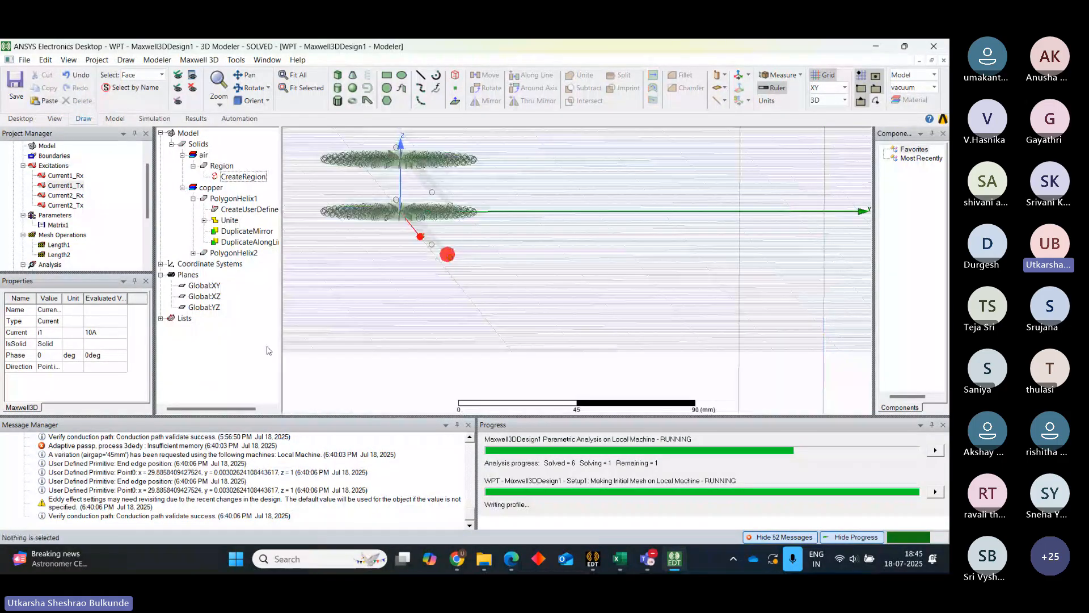
{"action": "double_click", "coordinate": [64, 195]}
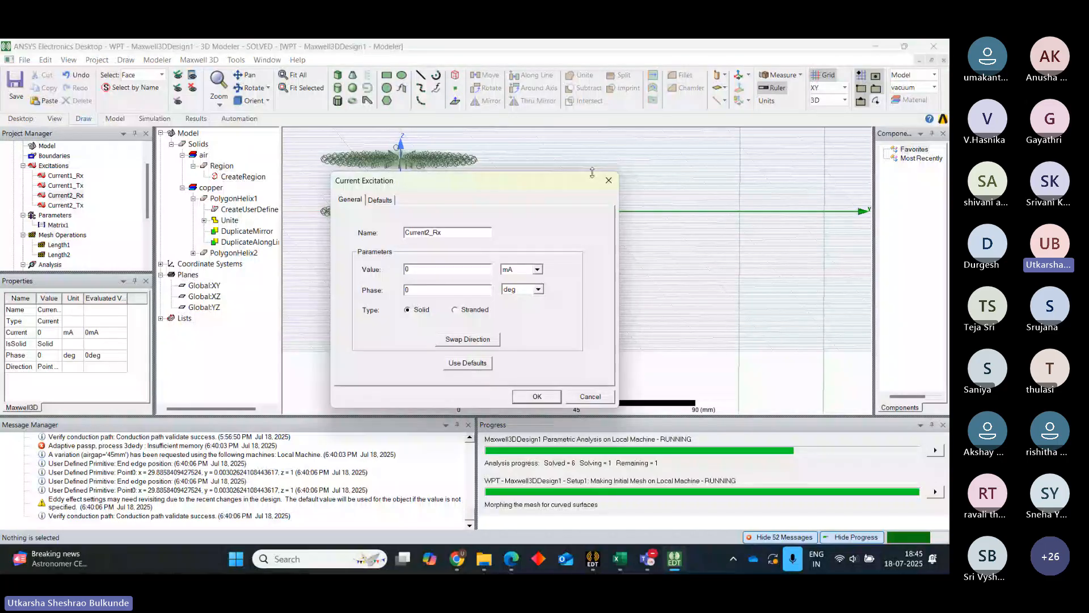
{"action": "left_click", "coordinate": [609, 181]}
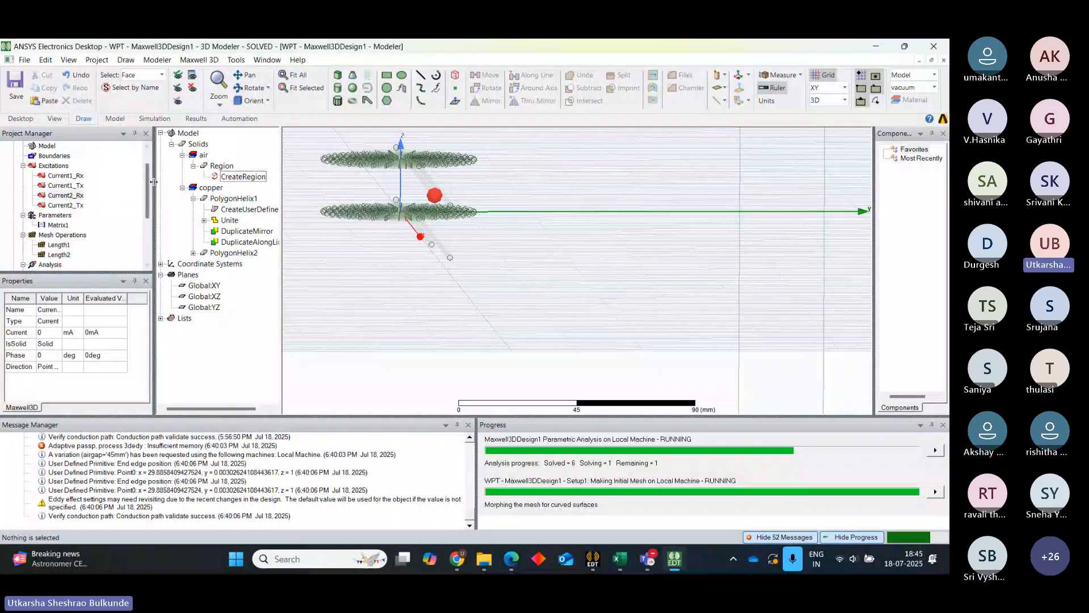
Review the design variables of Maxwell3DDesign1 and collapse the Excitations group in the project tree.
{"action": "left_click_drag", "start_coordinate": [149, 180], "coordinate": [149, 170]}
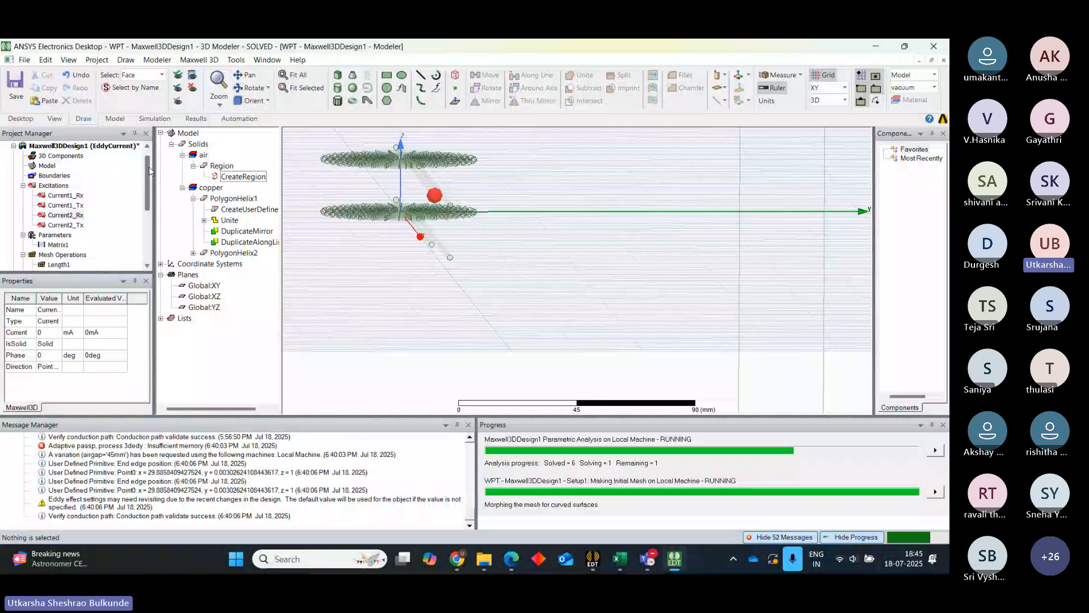
{"action": "left_click", "coordinate": [24, 185]}
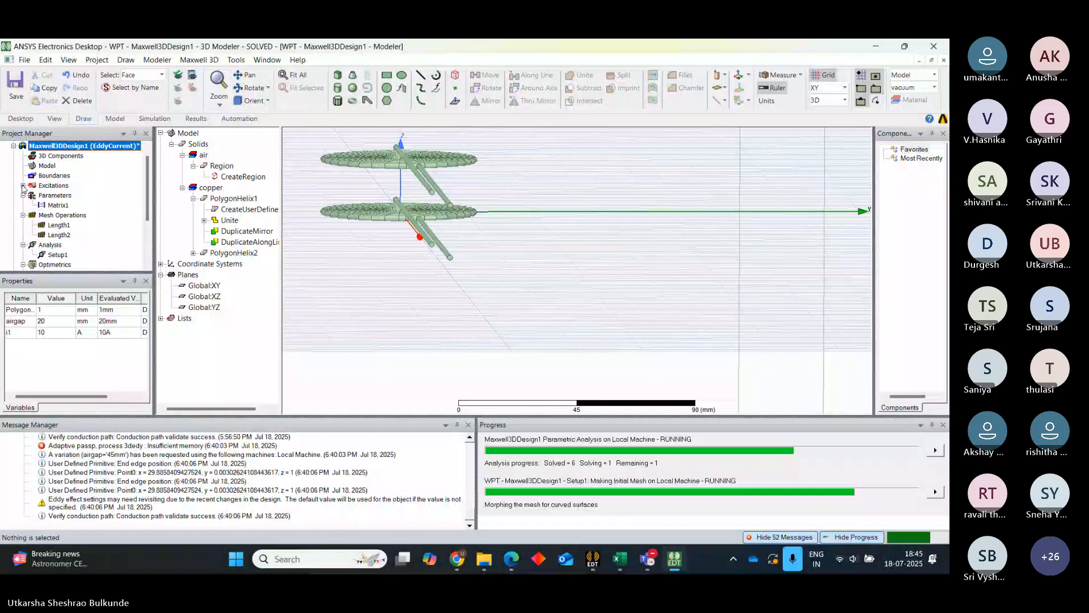
{"action": "double_click", "coordinate": [147, 265]}
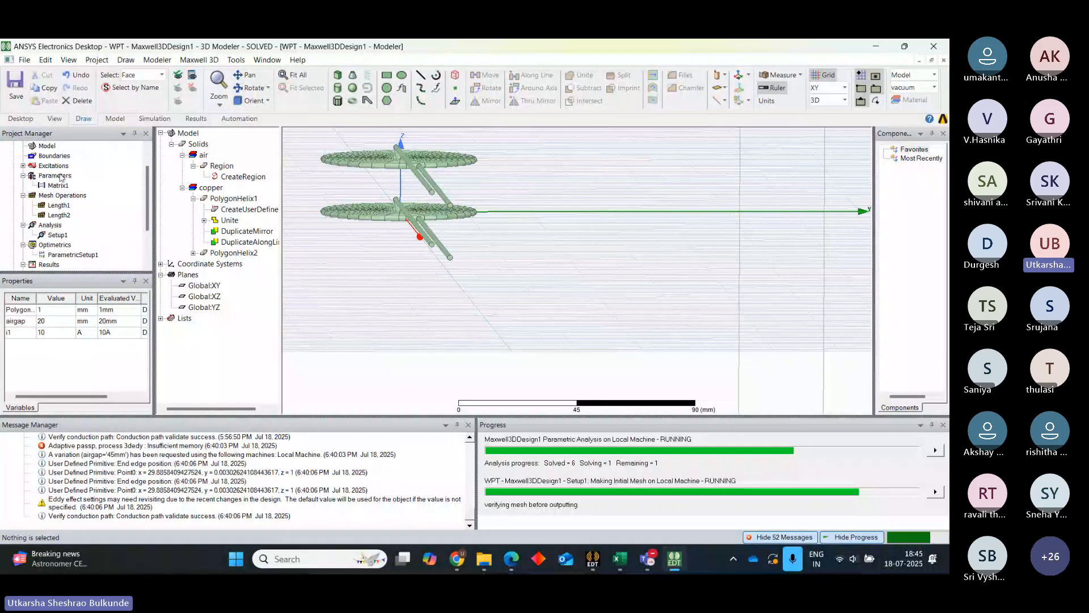
Review the setup for assigning a new Matrix parameter and close it without creating the matrix.
{"action": "left_click", "coordinate": [61, 176]}
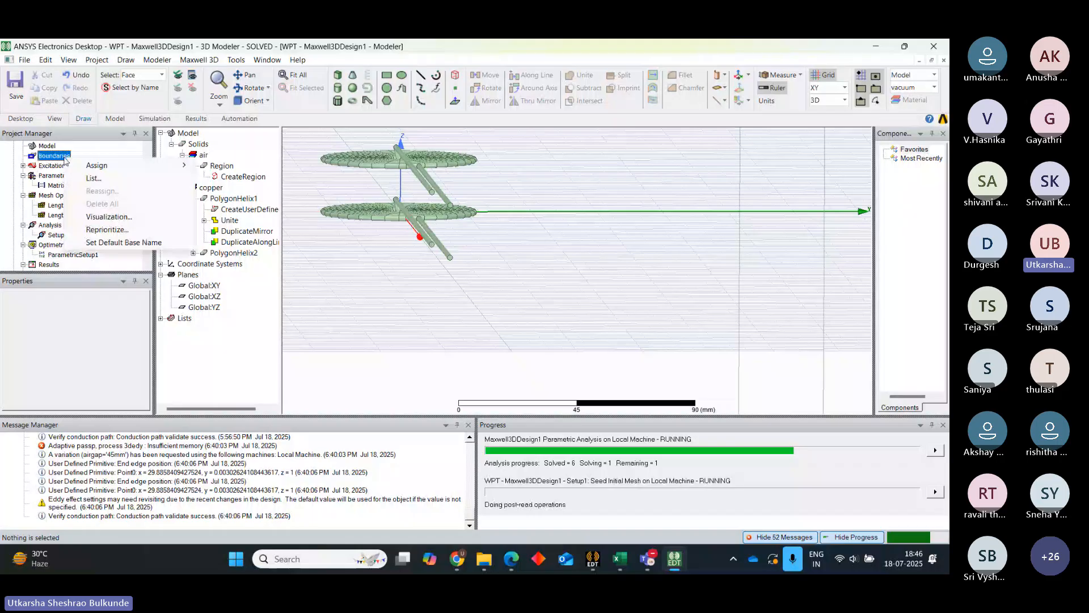
{"action": "left_click", "coordinate": [52, 175]}
{"action": "right_click", "coordinate": [57, 175]}
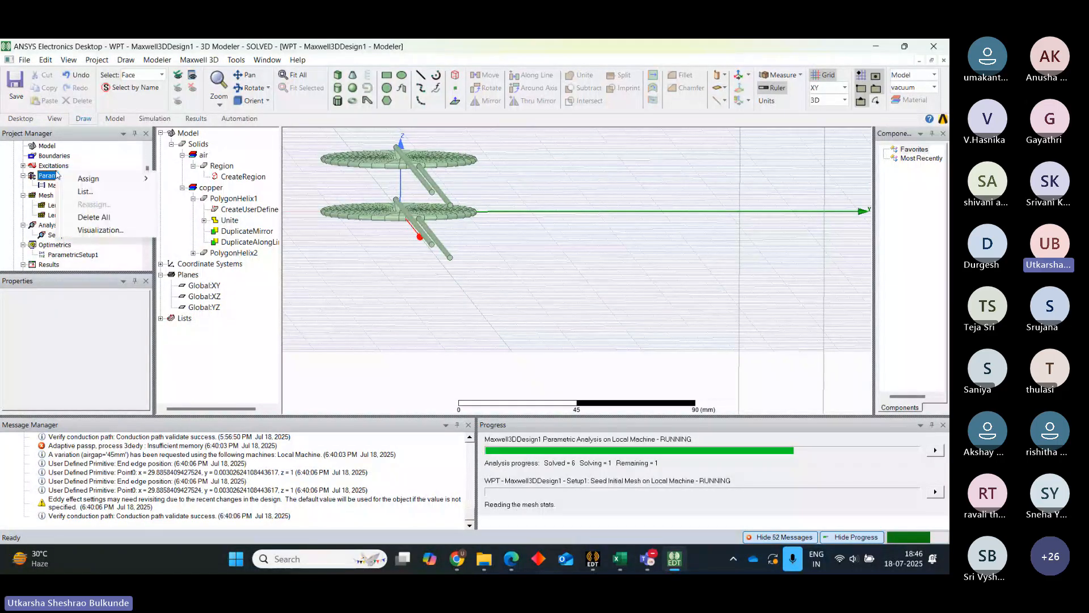
{"action": "mouse_move", "coordinate": [125, 178]}
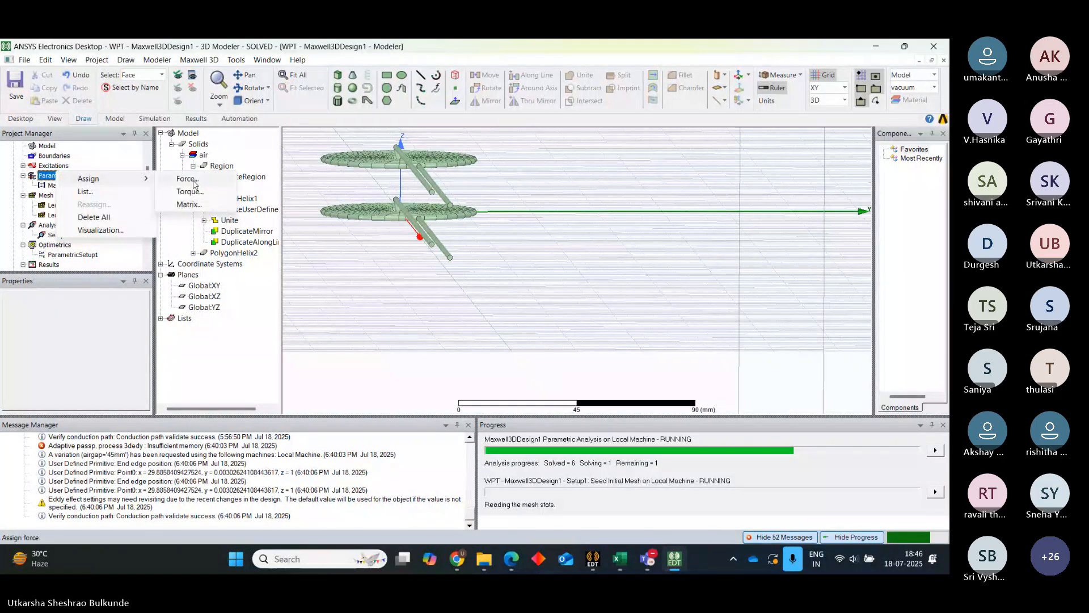
{"action": "left_click", "coordinate": [189, 204]}
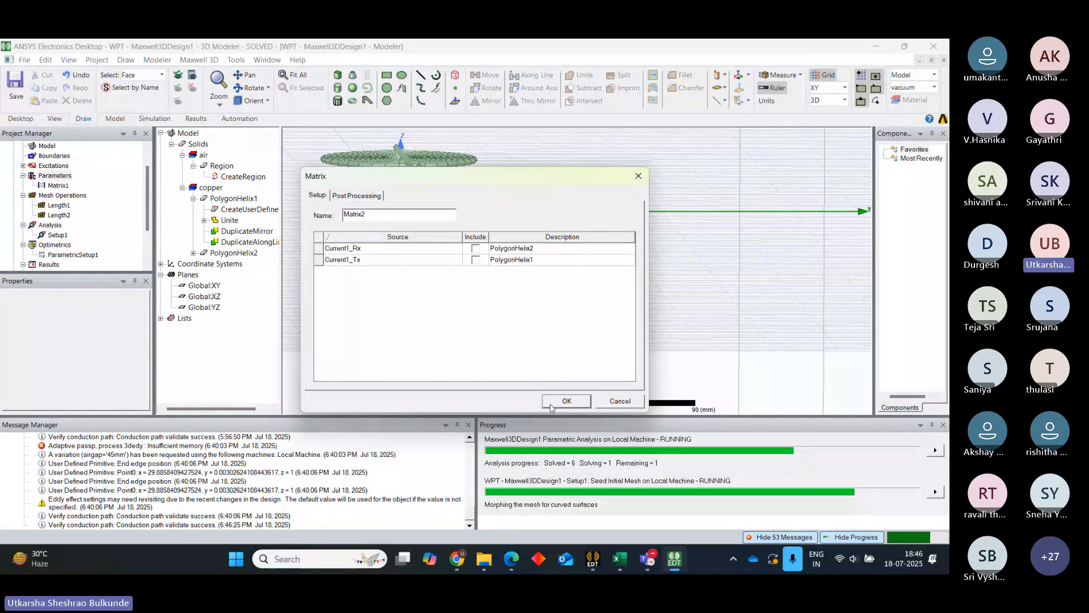
{"action": "left_click", "coordinate": [637, 176]}
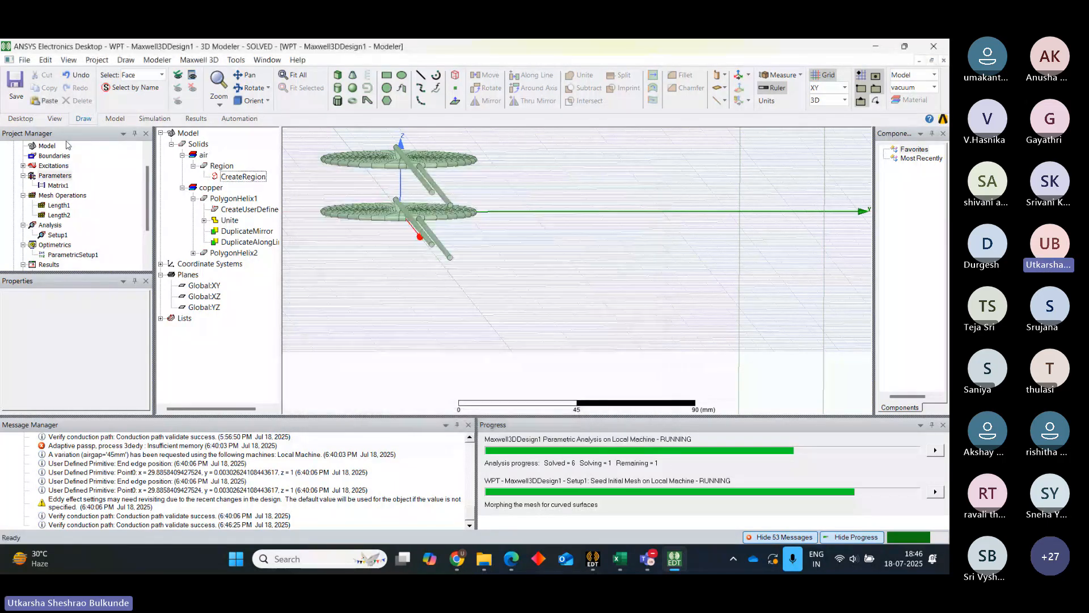
Review the sources included in the existing Matrix1 parameter, close it and examine the result plots in the project tree.
{"action": "double_click", "coordinate": [58, 186]}
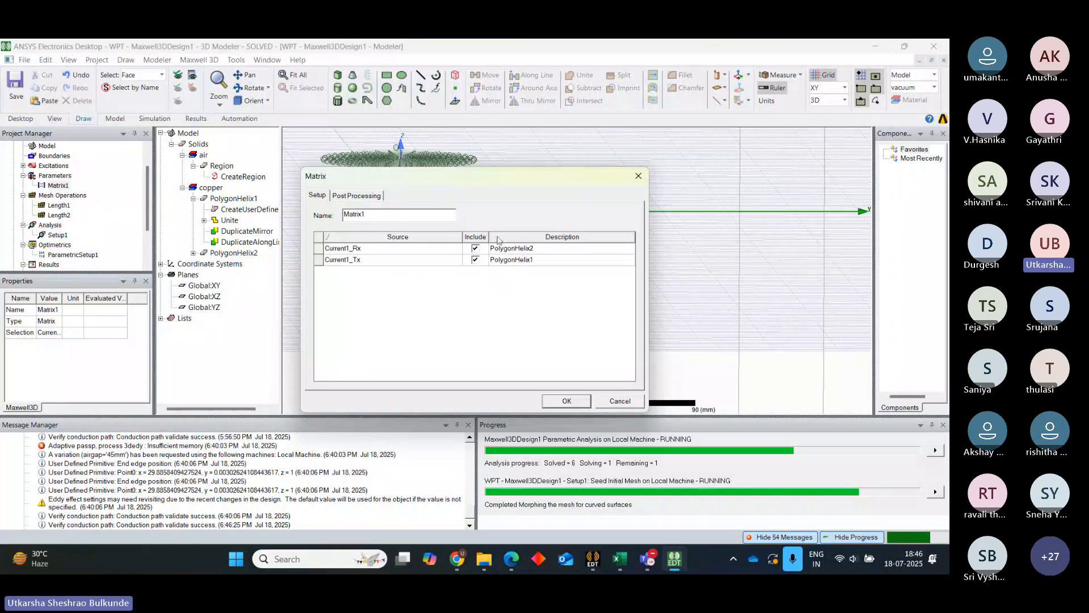
{"action": "left_click", "coordinate": [638, 176]}
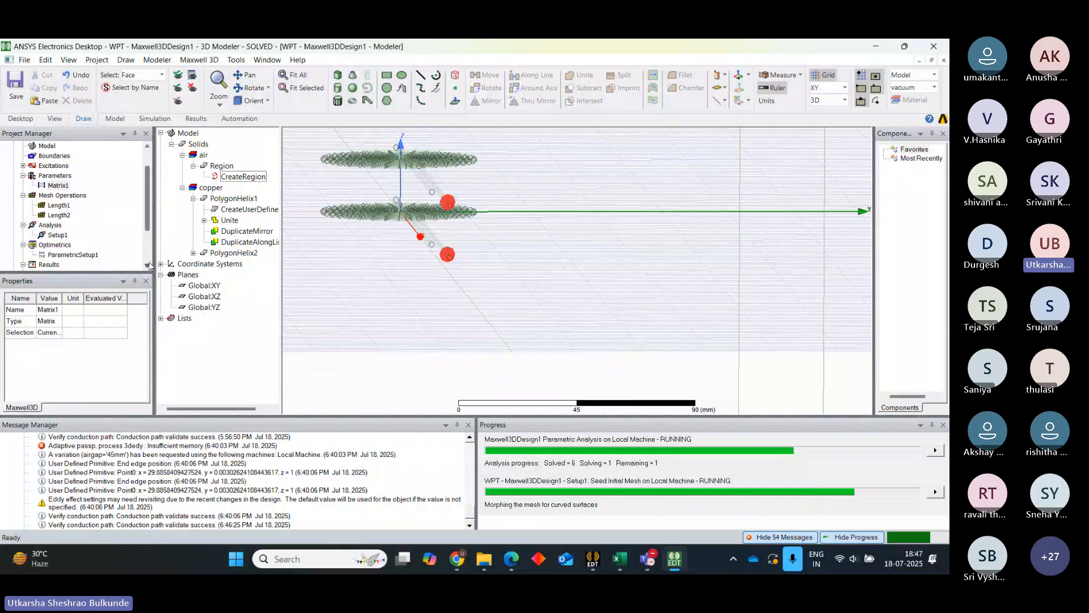
{"action": "left_click", "coordinate": [147, 265]}
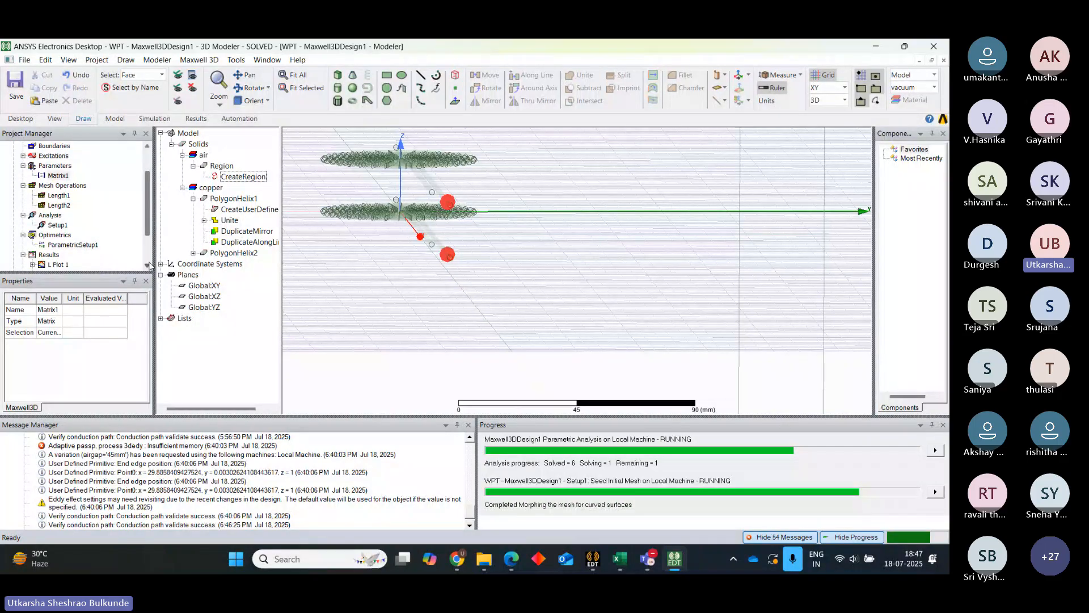
{"action": "left_click", "coordinate": [147, 265]}
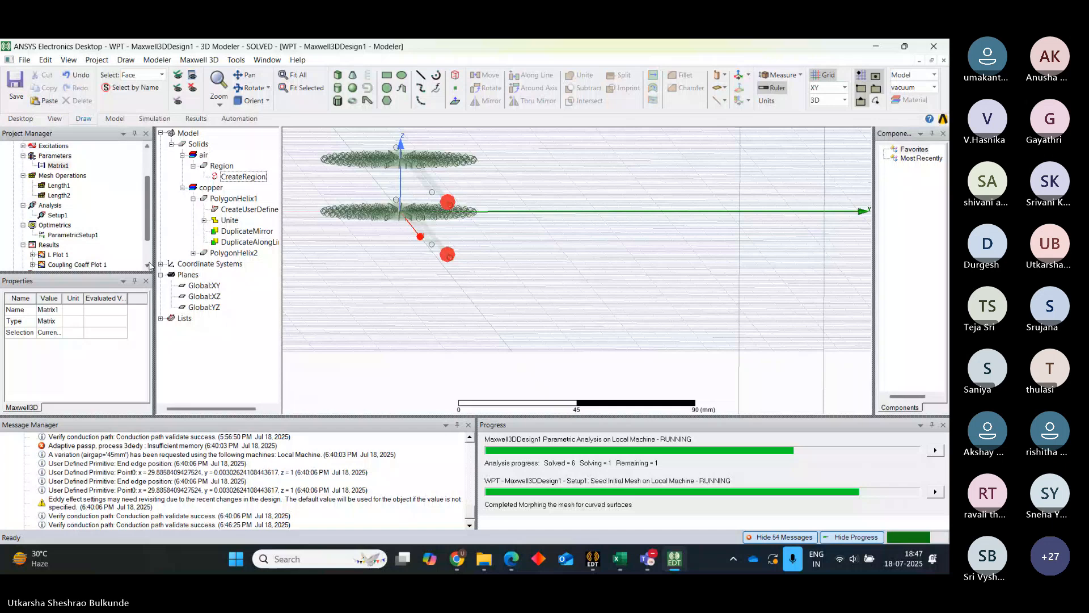
Review the general and solver settings of Setup1, including adaptive passes, matrix solving and adaptive frequency, and close the setup without changes.
{"action": "left_click", "coordinate": [149, 264]}
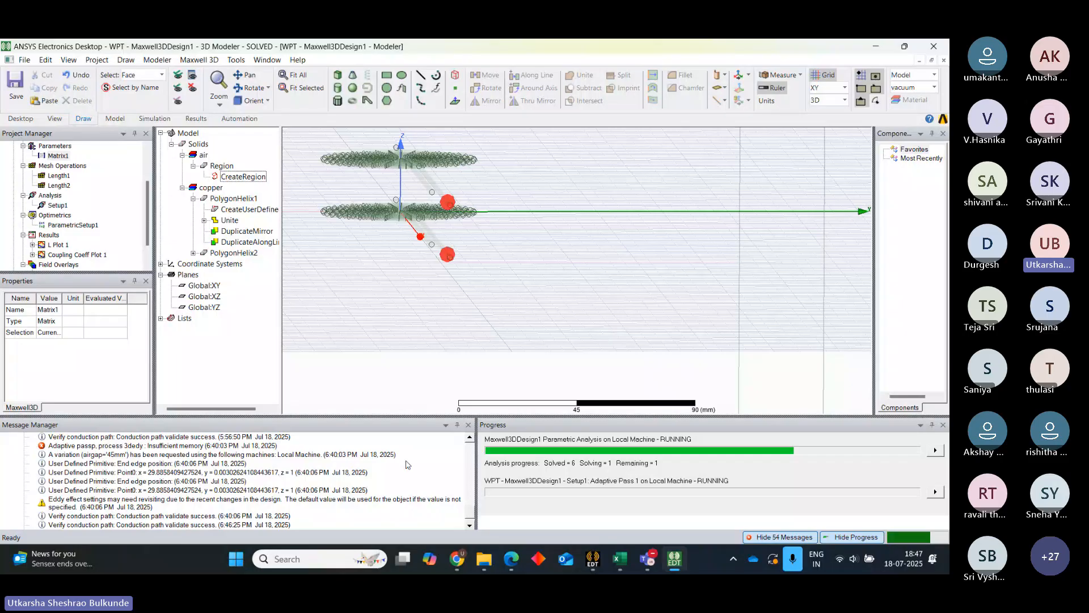
{"action": "left_click", "coordinate": [147, 266]}
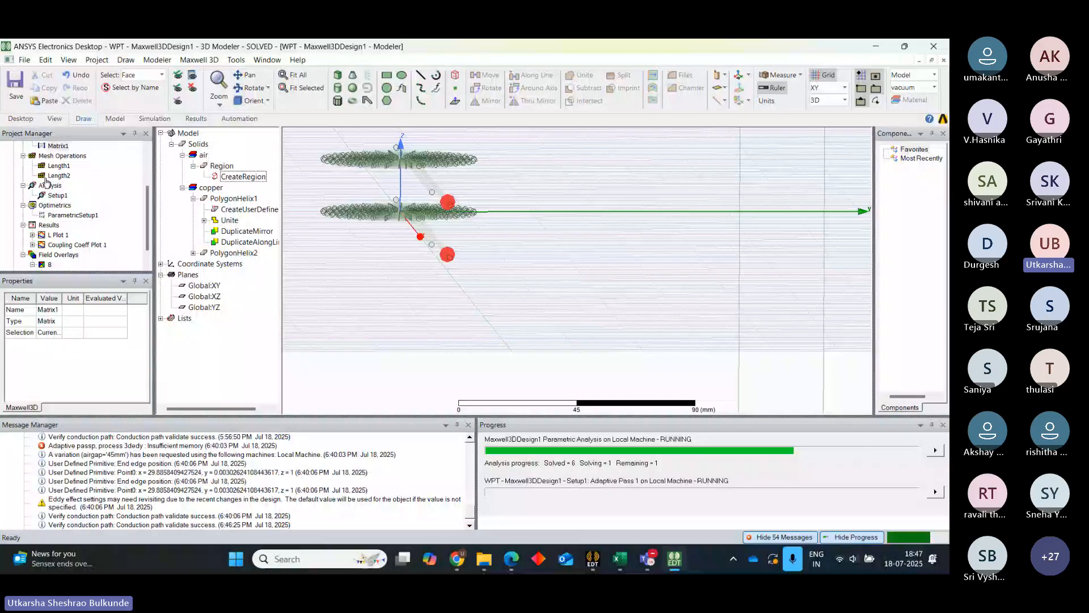
{"action": "double_click", "coordinate": [57, 195]}
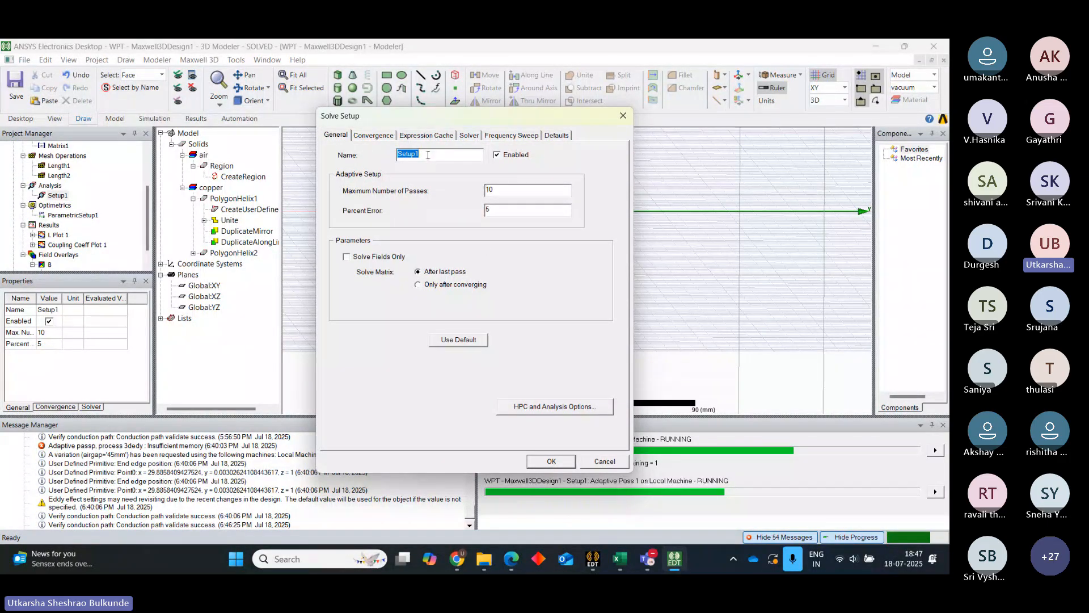
{"action": "left_click", "coordinate": [470, 136]}
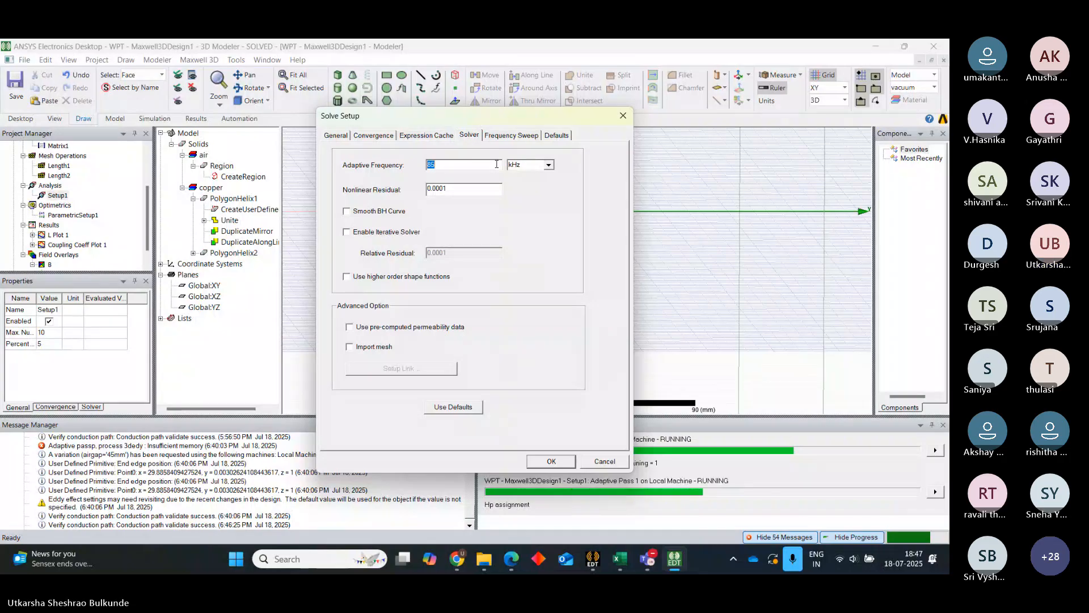
{"action": "left_click", "coordinate": [334, 138]}
{"action": "left_click", "coordinate": [417, 271]}
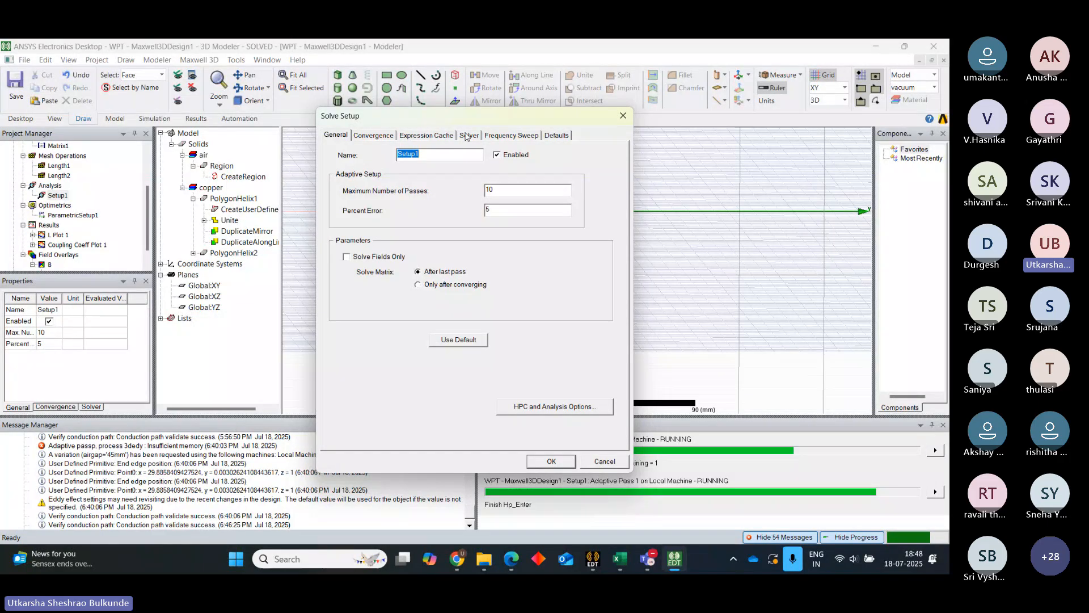
{"action": "left_click", "coordinate": [466, 137]}
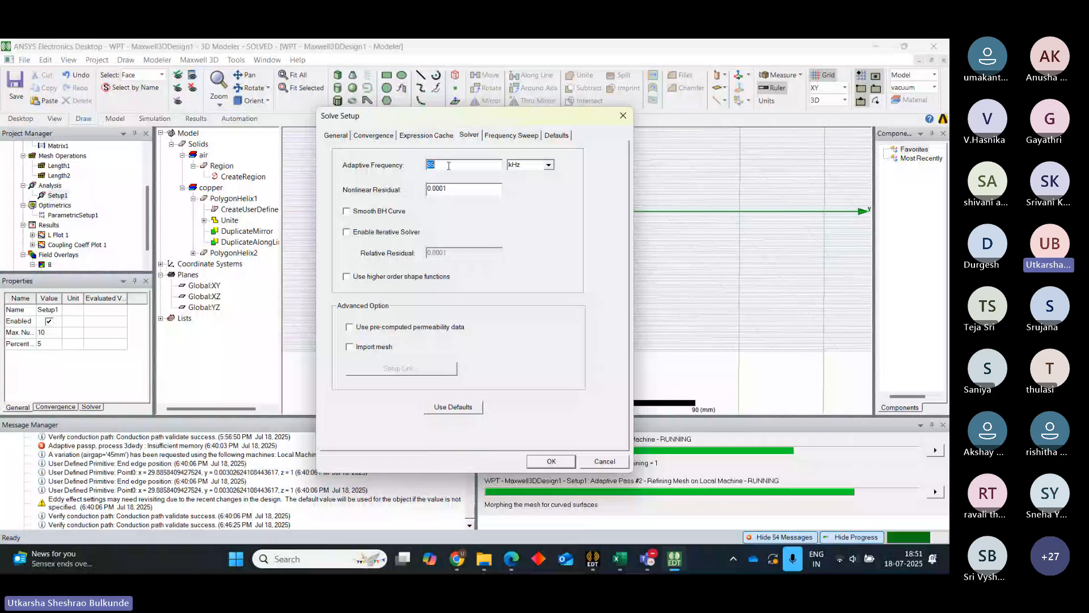
{"action": "left_click", "coordinate": [623, 116]}
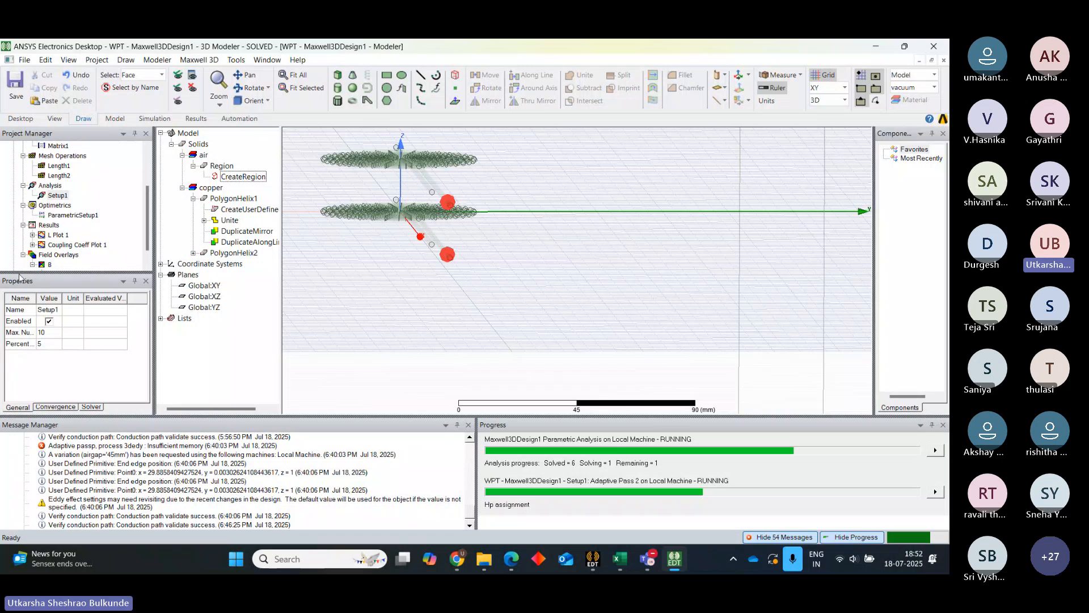
Start a new rectangular EddyCurrent report from the Results group with airgap as the primary sweep.
{"action": "left_click", "coordinate": [147, 265]}
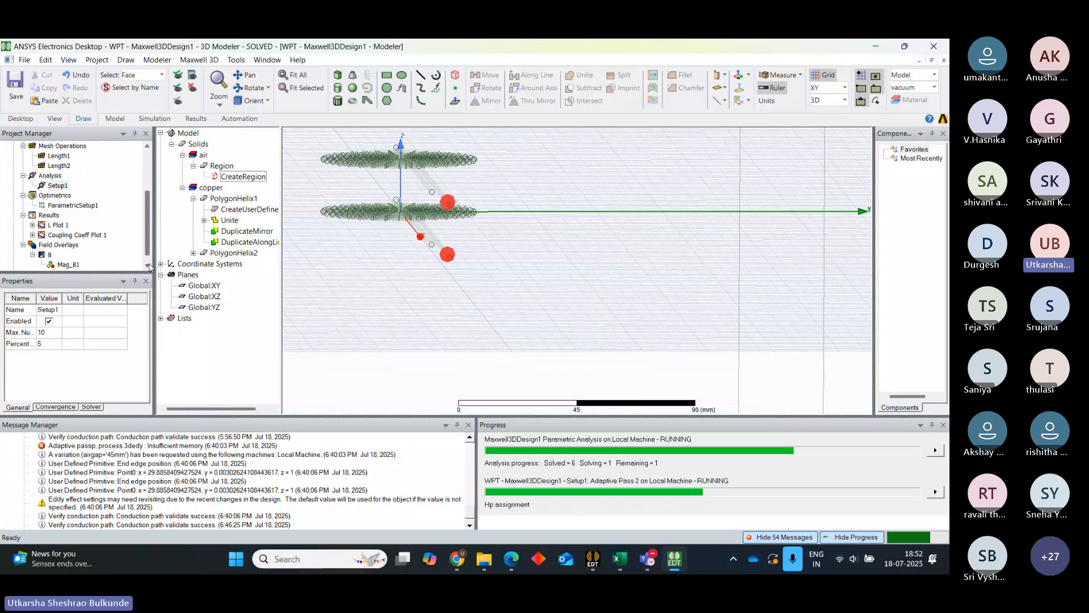
{"action": "left_click", "coordinate": [147, 265]}
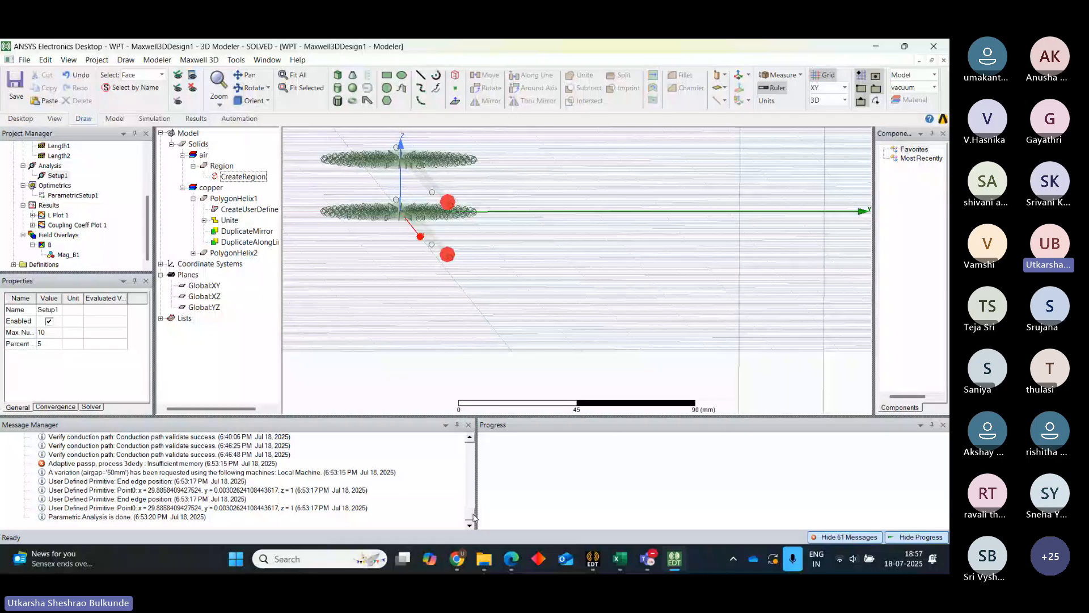
{"action": "left_click", "coordinate": [48, 206]}
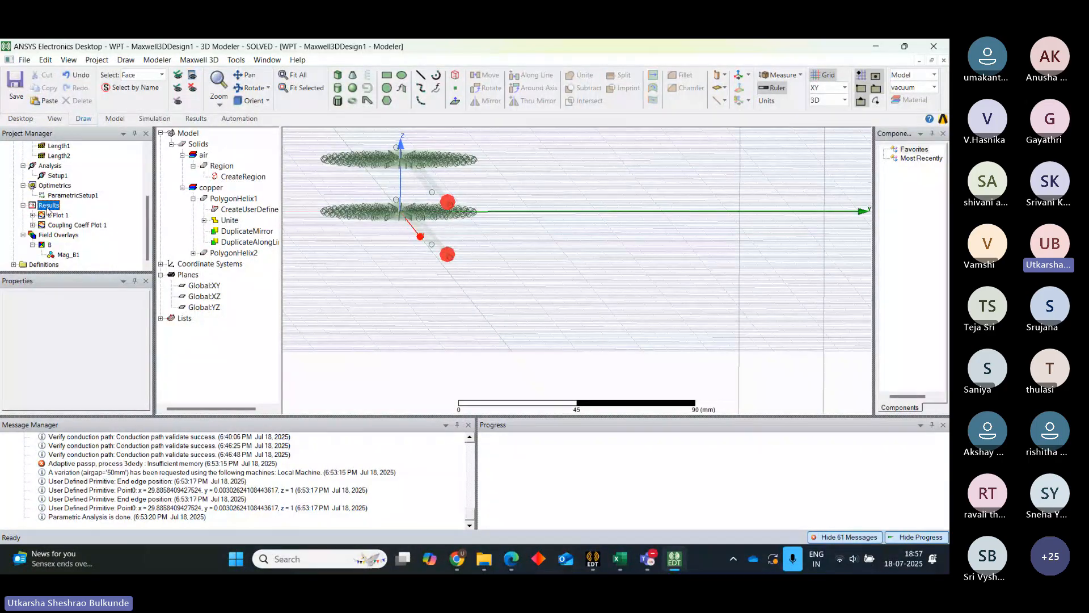
{"action": "key", "text": "Up"}
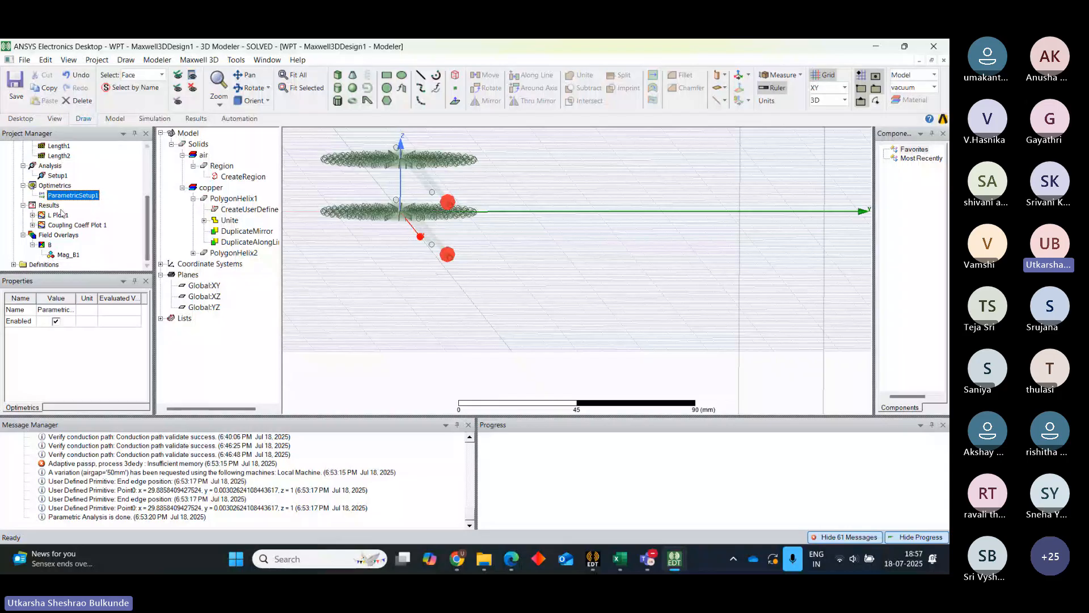
{"action": "right_click", "coordinate": [49, 205]}
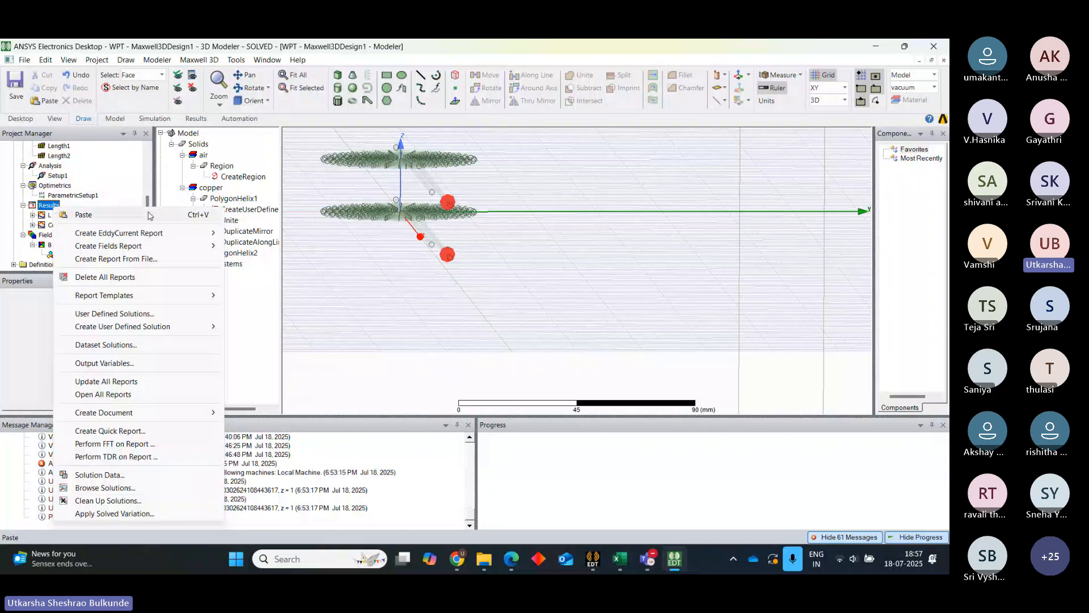
{"action": "mouse_move", "coordinate": [193, 233]}
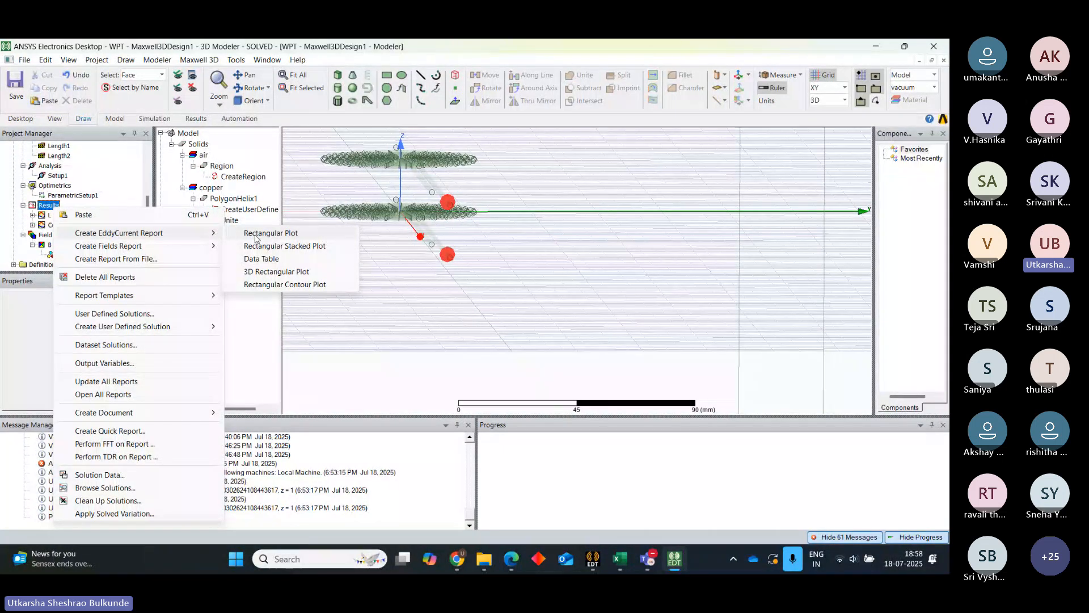
{"action": "left_click", "coordinate": [255, 235]}
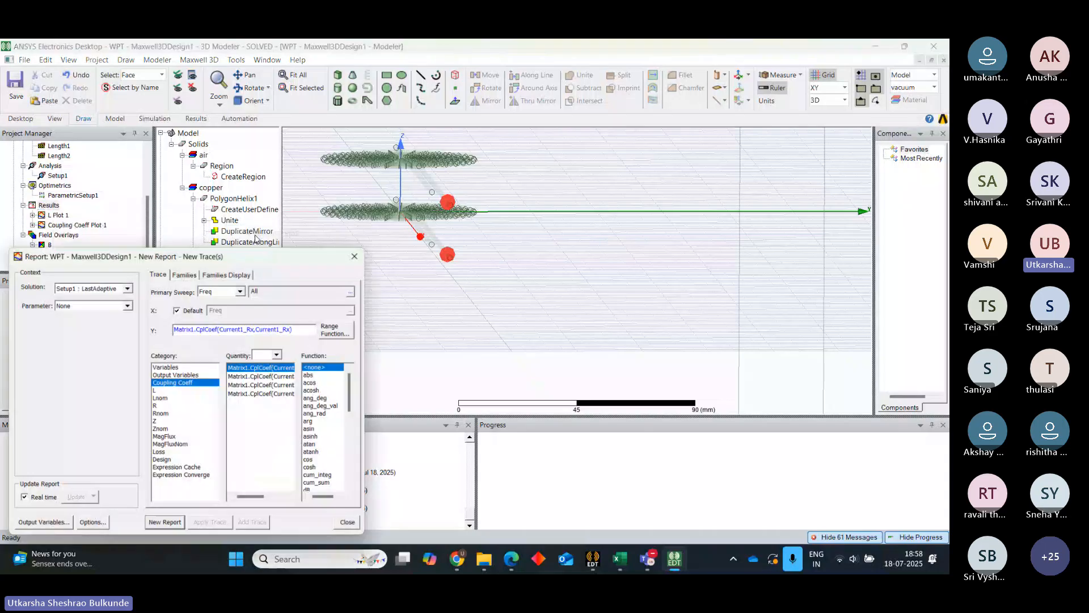
{"action": "left_click", "coordinate": [245, 290]}
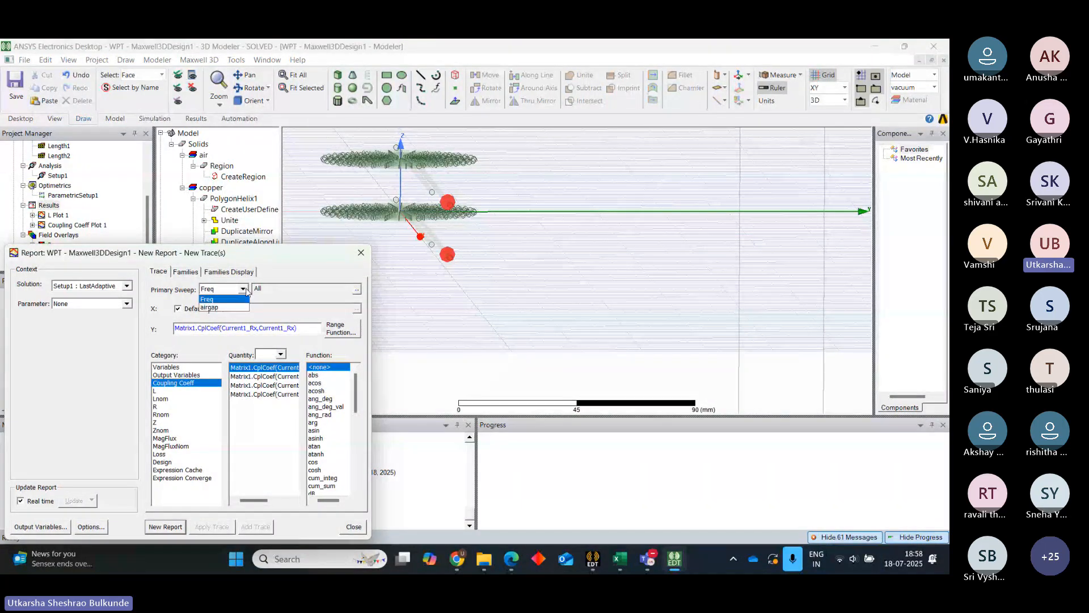
{"action": "left_click", "coordinate": [221, 308]}
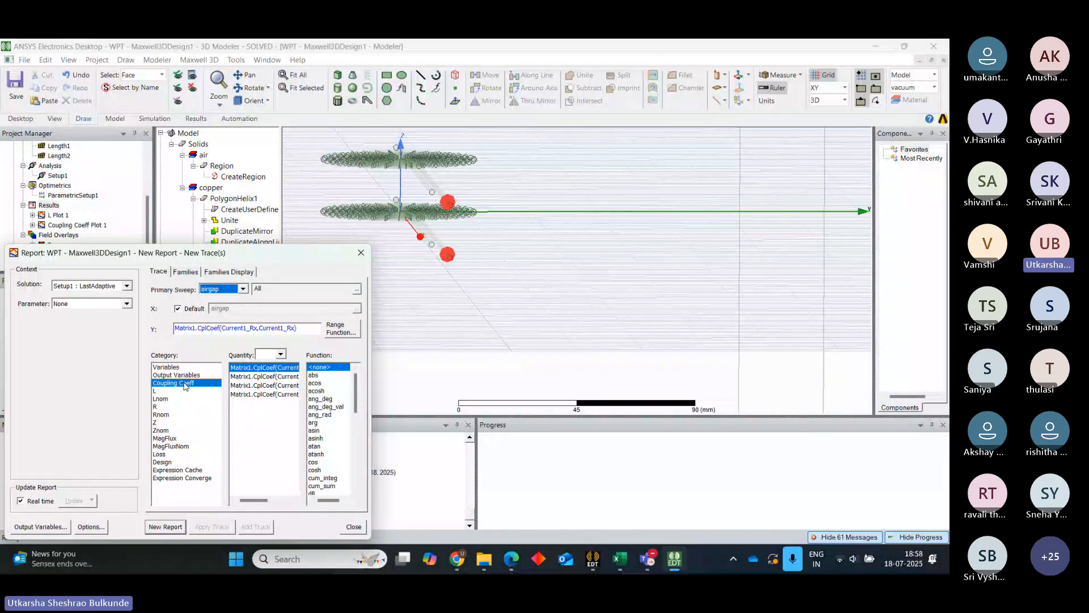
Plot the coupling coefficient Matrix1.CplCoef(Current1_Tx,Current1_Rx) against airgap as a new report.
{"action": "left_click_drag", "start_coordinate": [254, 501], "coordinate": [270, 502]}
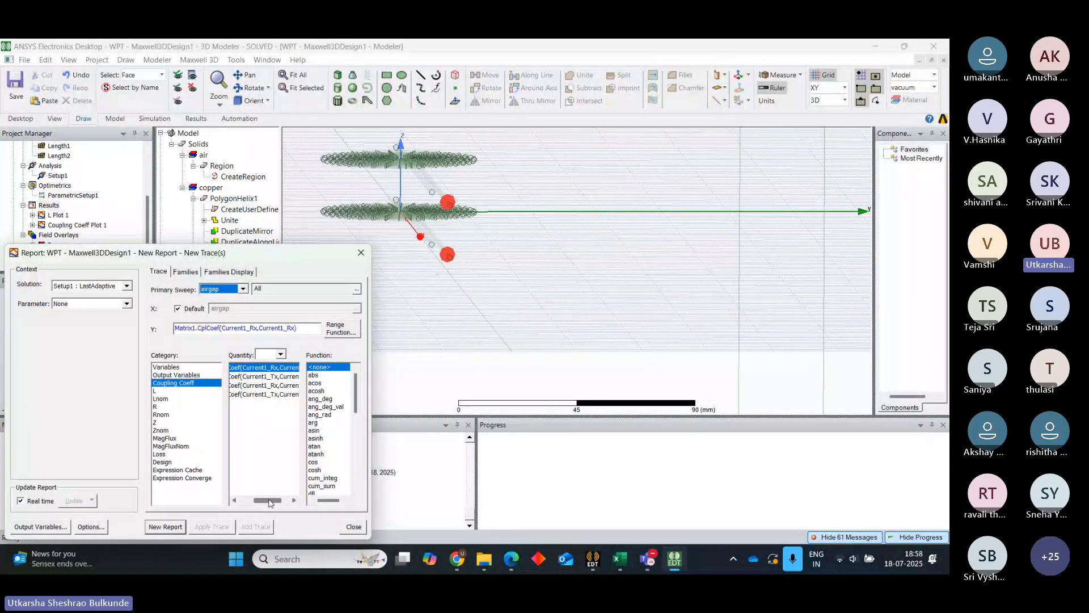
{"action": "left_click", "coordinate": [270, 378]}
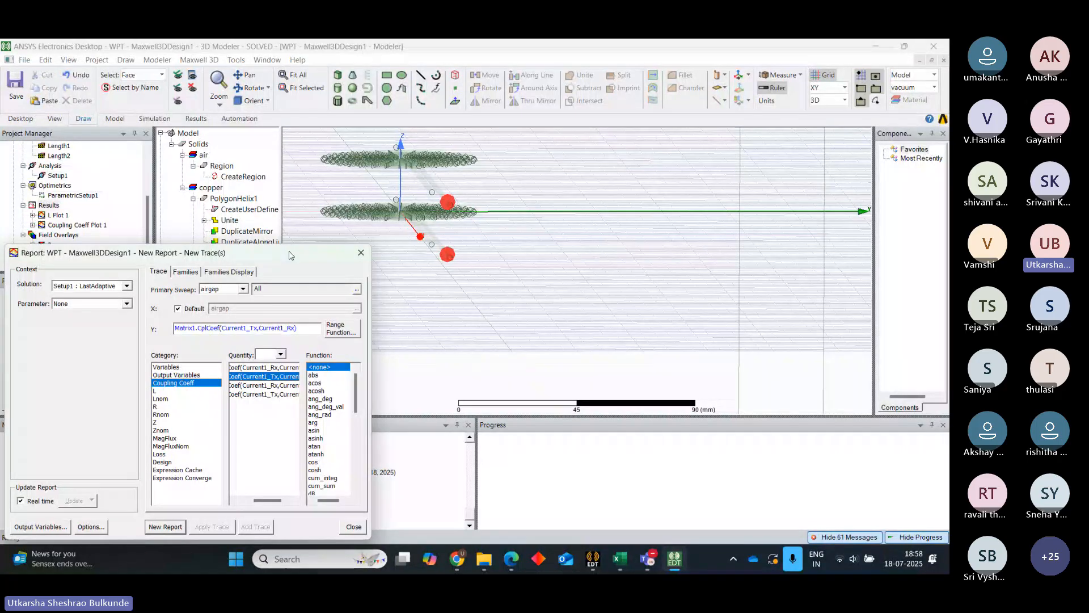
{"action": "left_click_drag", "start_coordinate": [289, 256], "coordinate": [490, 112]}
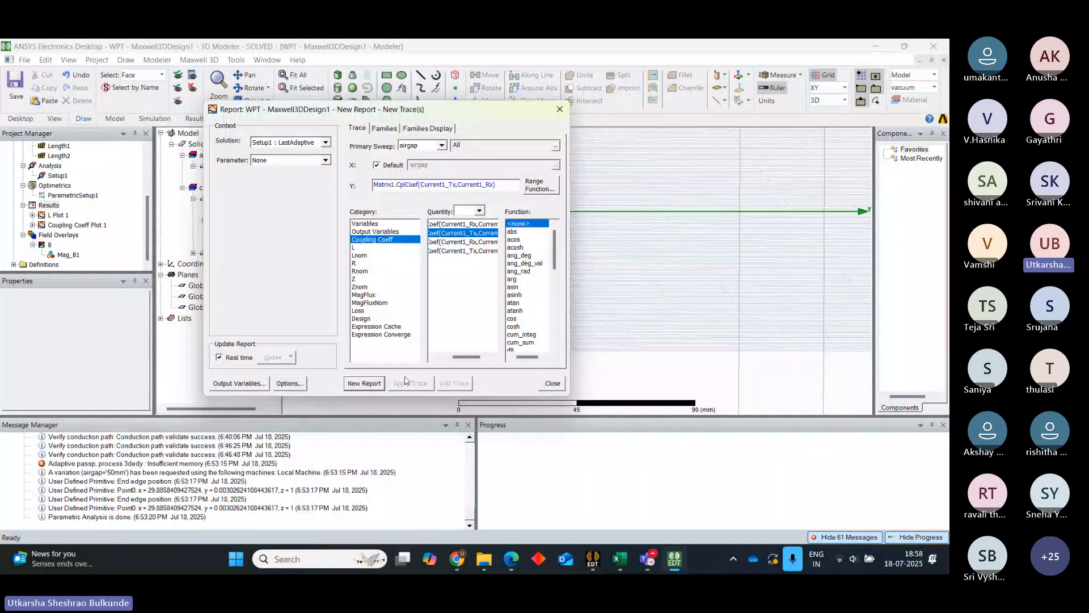
{"action": "left_click", "coordinate": [363, 385]}
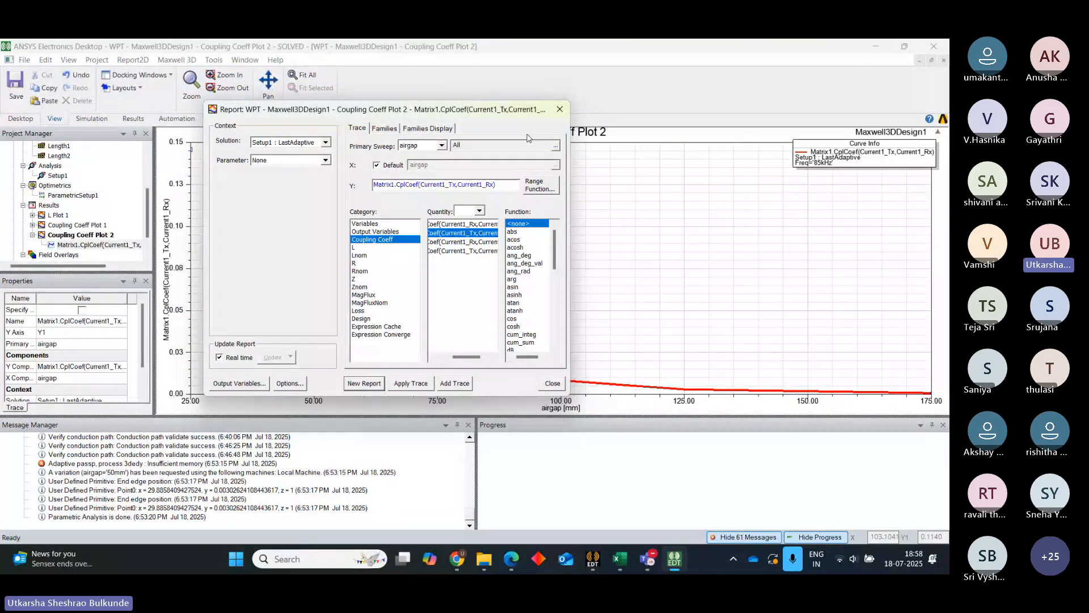
Examine the new coupling curve, compare it with the trace in Coupling Coeff Plot 1, and close the report dialog.
{"action": "left_click_drag", "start_coordinate": [445, 116], "coordinate": [744, 412]}
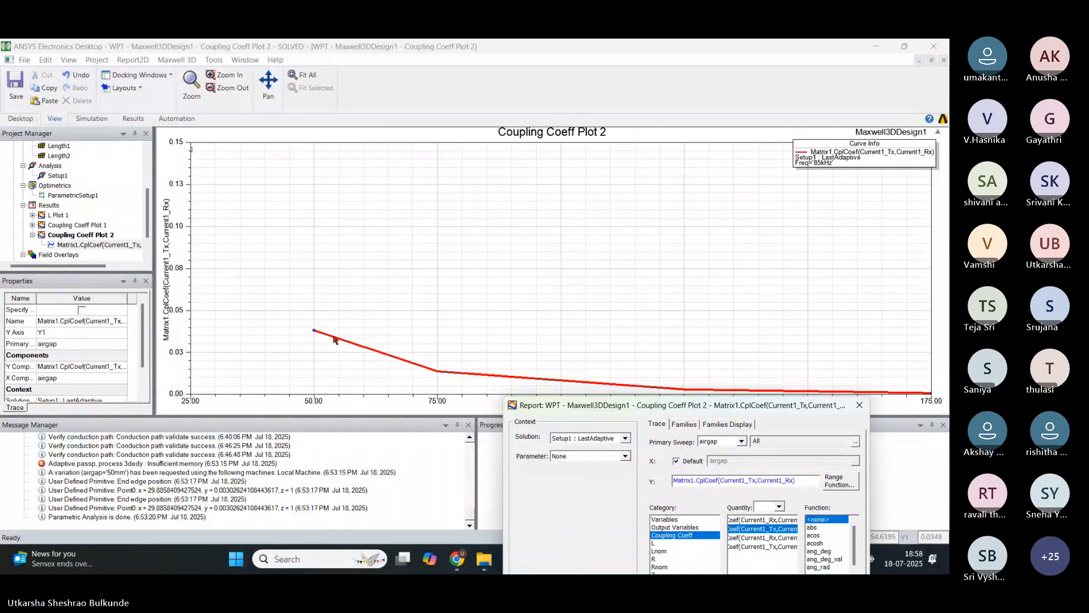
{"action": "mouse_move", "coordinate": [313, 330]}
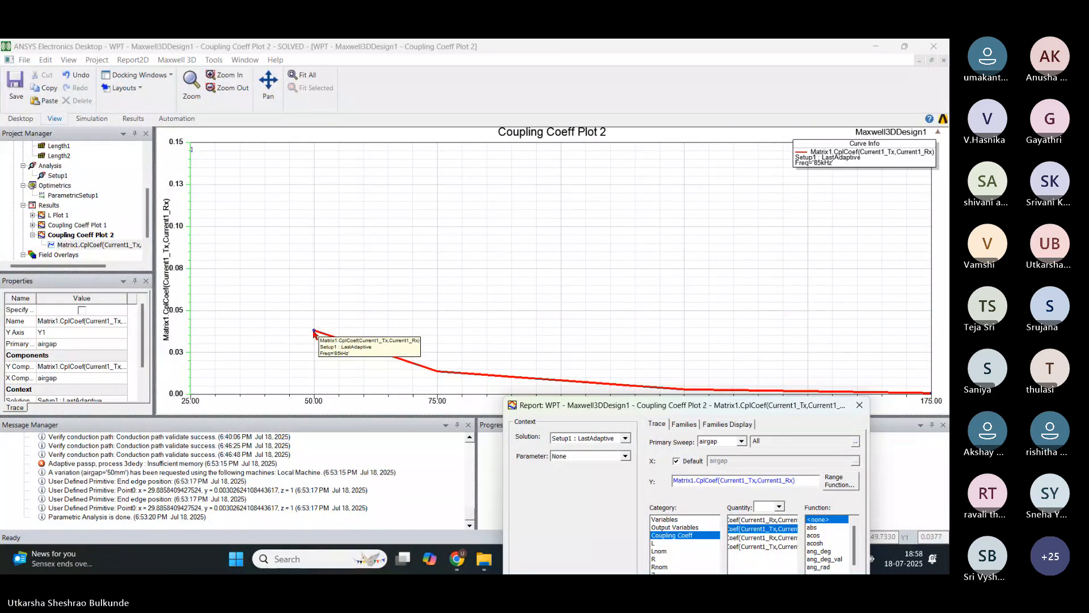
{"action": "left_click", "coordinate": [314, 330]}
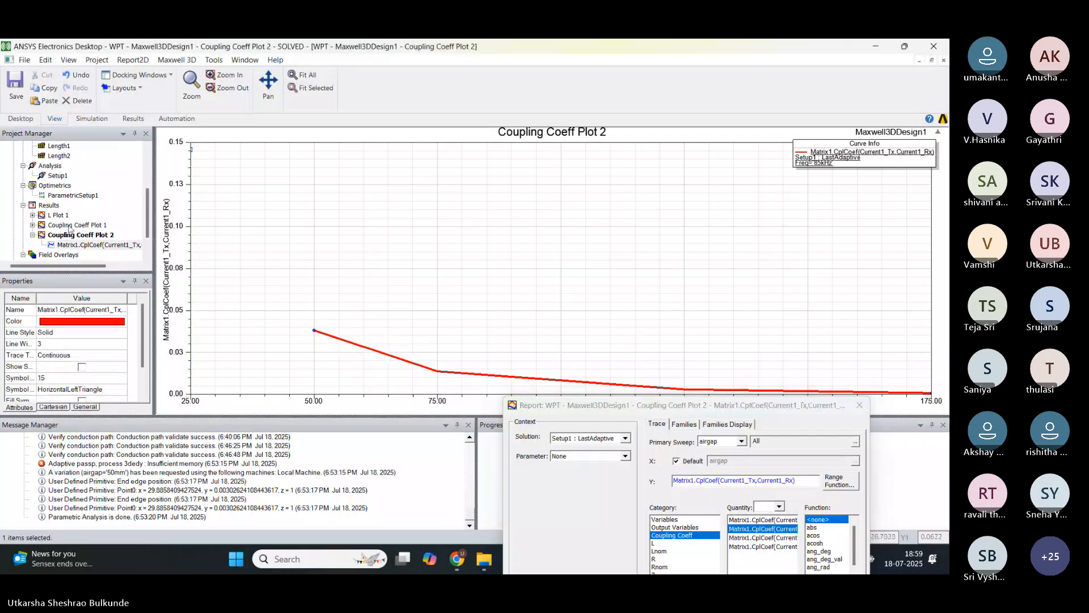
{"action": "left_click", "coordinate": [33, 226]}
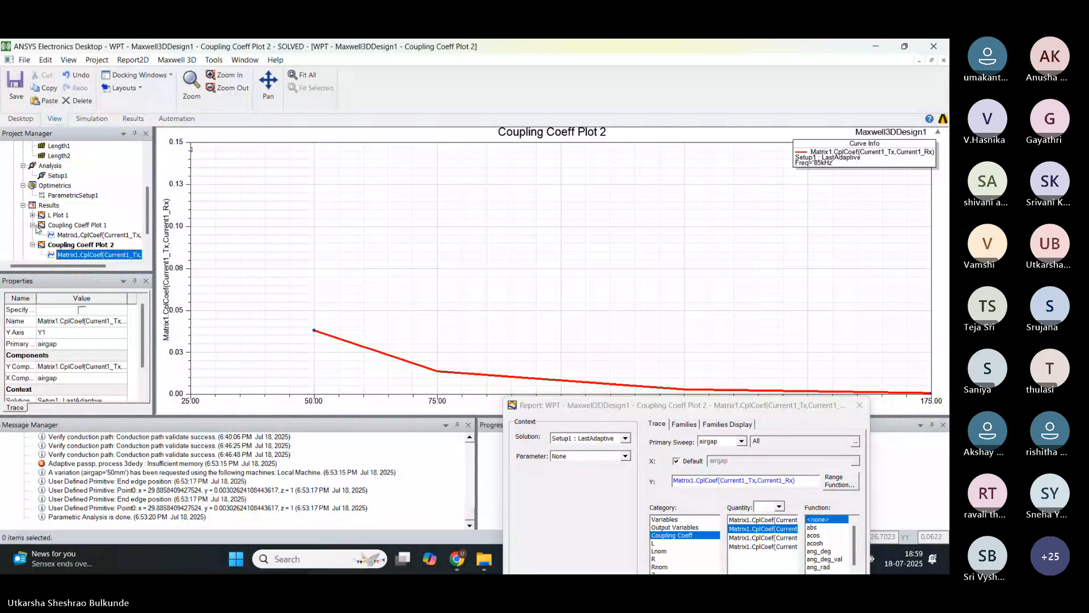
{"action": "left_click", "coordinate": [95, 235]}
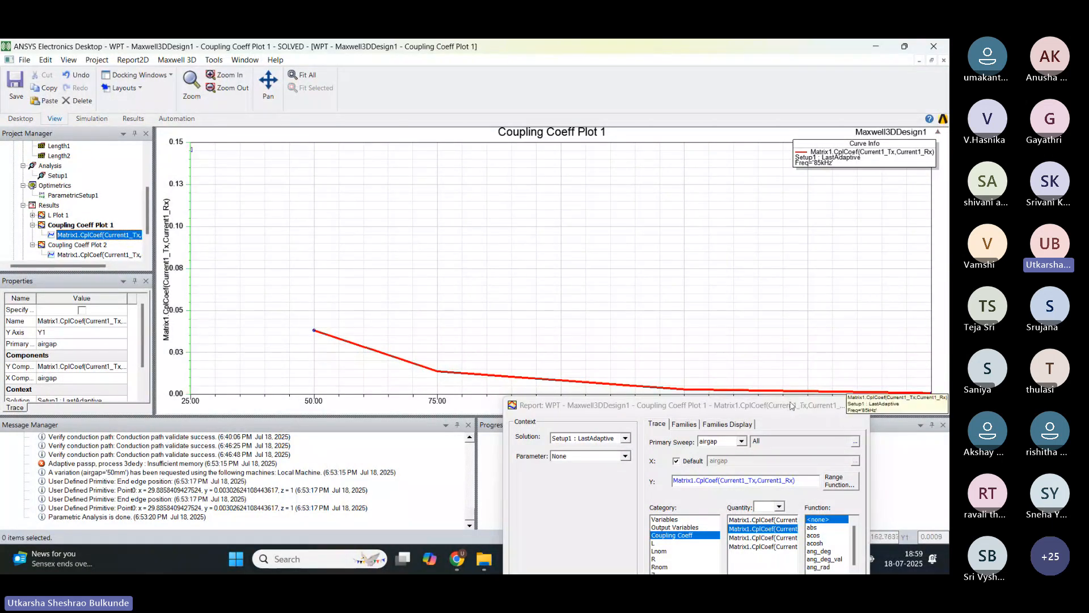
{"action": "left_click_drag", "start_coordinate": [791, 405], "coordinate": [699, 142]}
{"action": "left_click", "coordinate": [768, 144]}
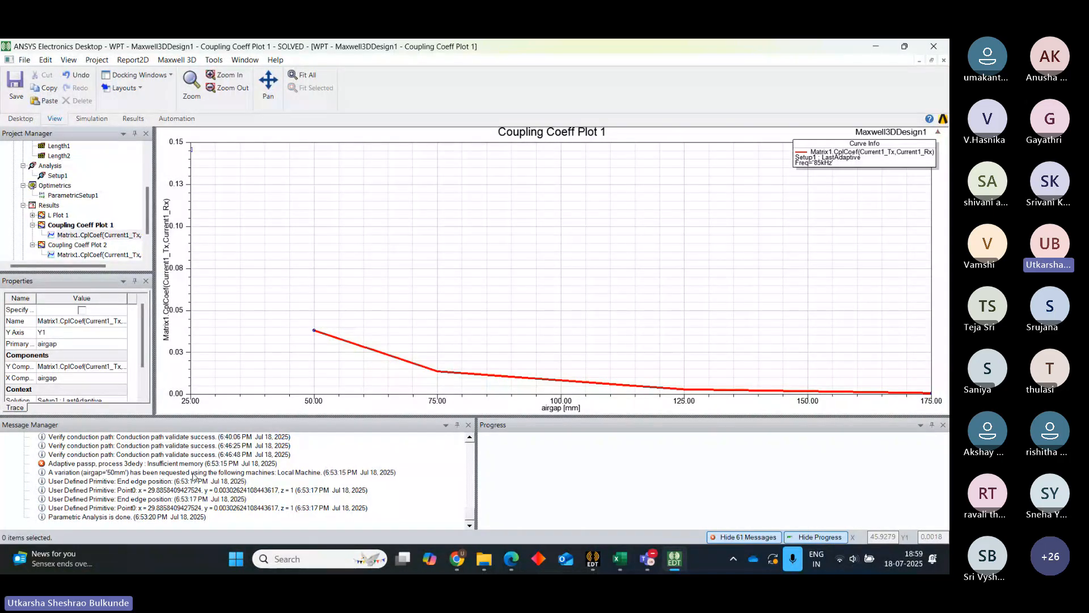
Look back through the message log to its earliest entries and return to the 3D model of Maxwell3DDesign1.
{"action": "left_click_drag", "start_coordinate": [474, 519], "coordinate": [474, 472]}
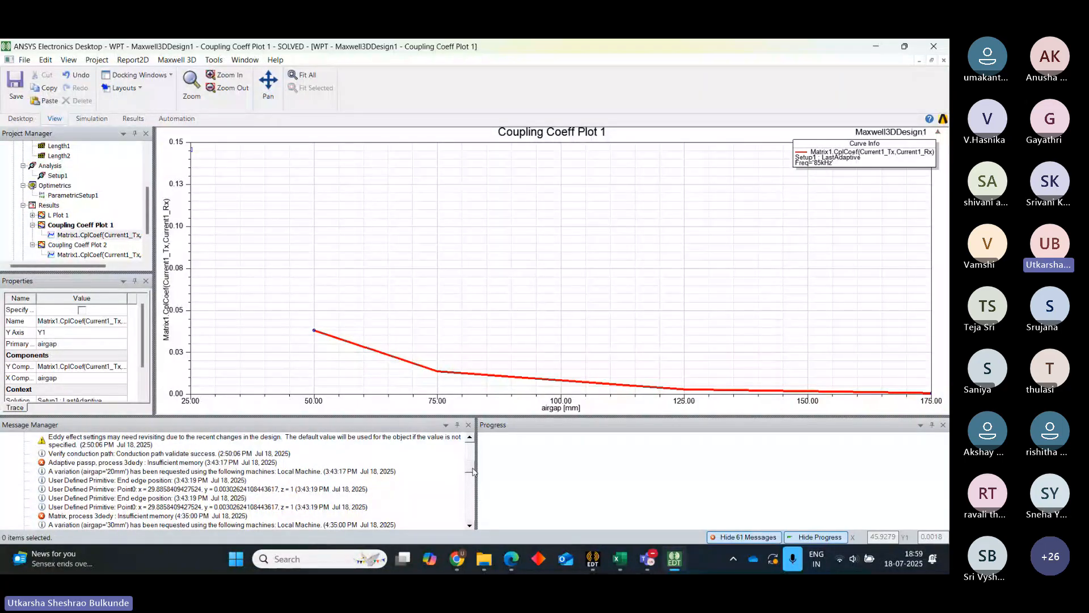
{"action": "left_click_drag", "start_coordinate": [473, 471], "coordinate": [472, 451]}
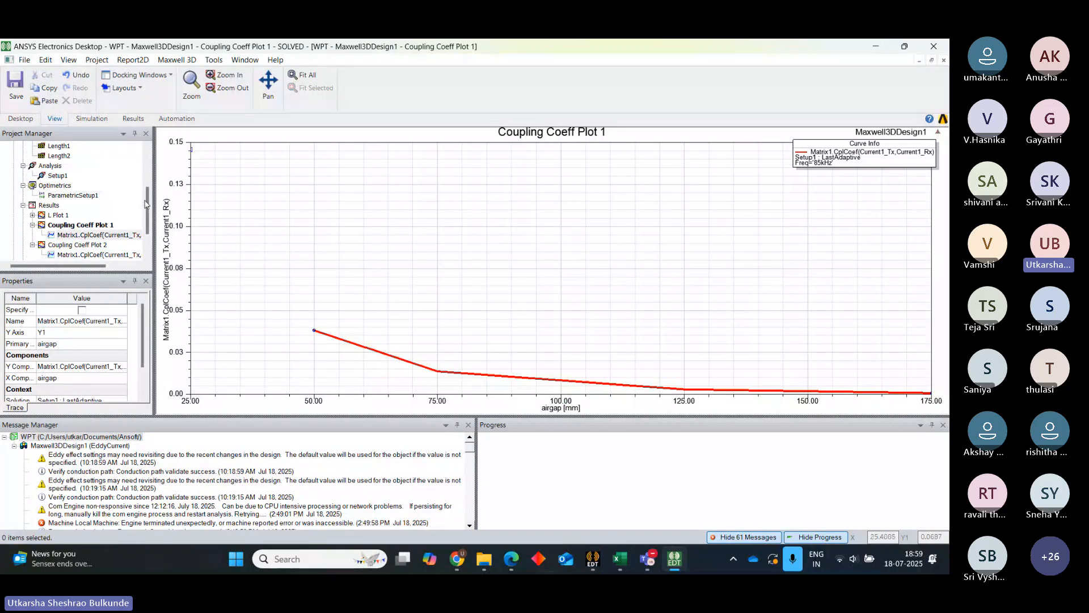
{"action": "left_click_drag", "start_coordinate": [146, 204], "coordinate": [145, 169]}
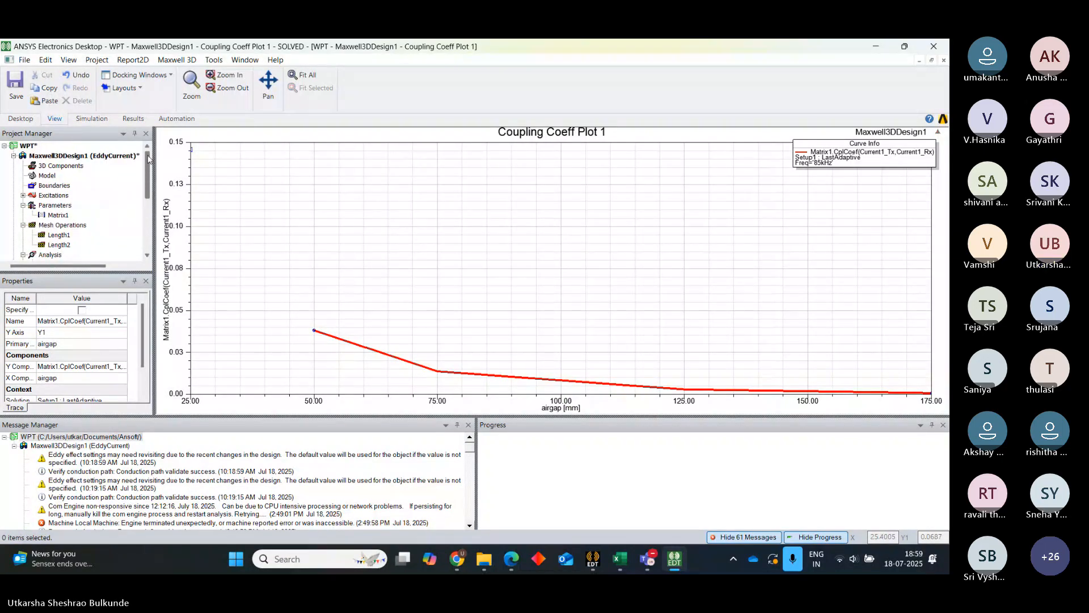
{"action": "left_click", "coordinate": [112, 157]}
{"action": "double_click", "coordinate": [111, 157]}
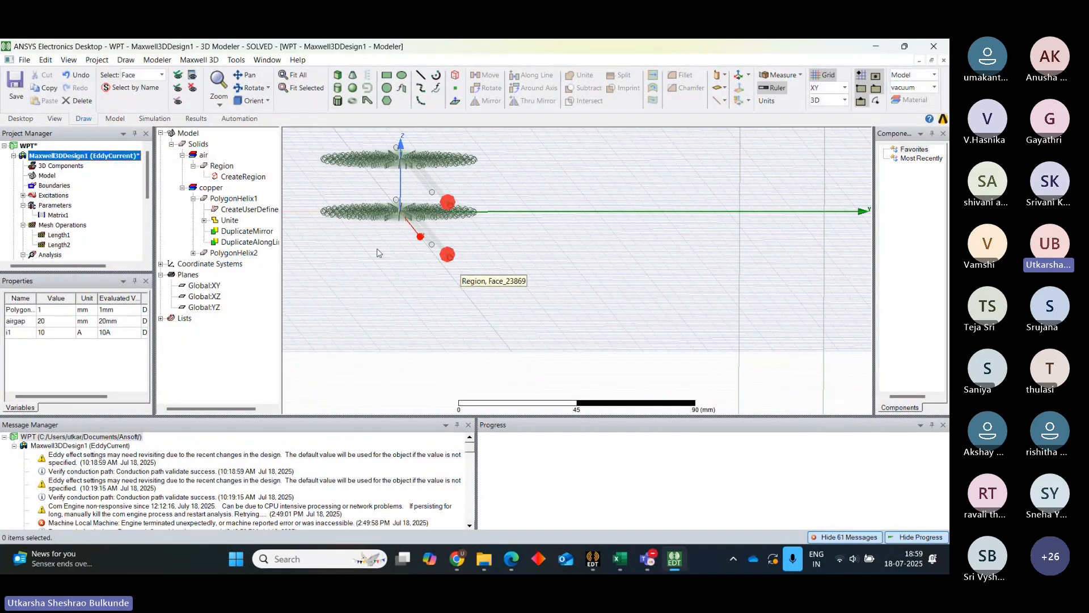
Review the airgap sweep definition in ParametricSetup1 and close it without changes.
{"action": "scroll", "coordinate": [74, 230], "scroll_direction": "down", "scroll_amount": 2}
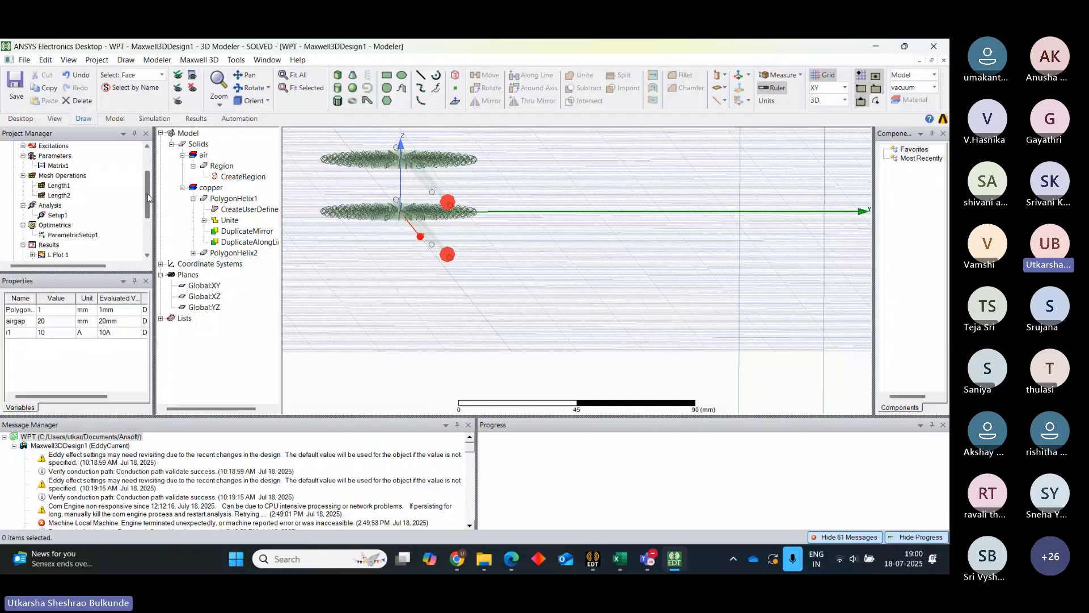
{"action": "double_click", "coordinate": [65, 237]}
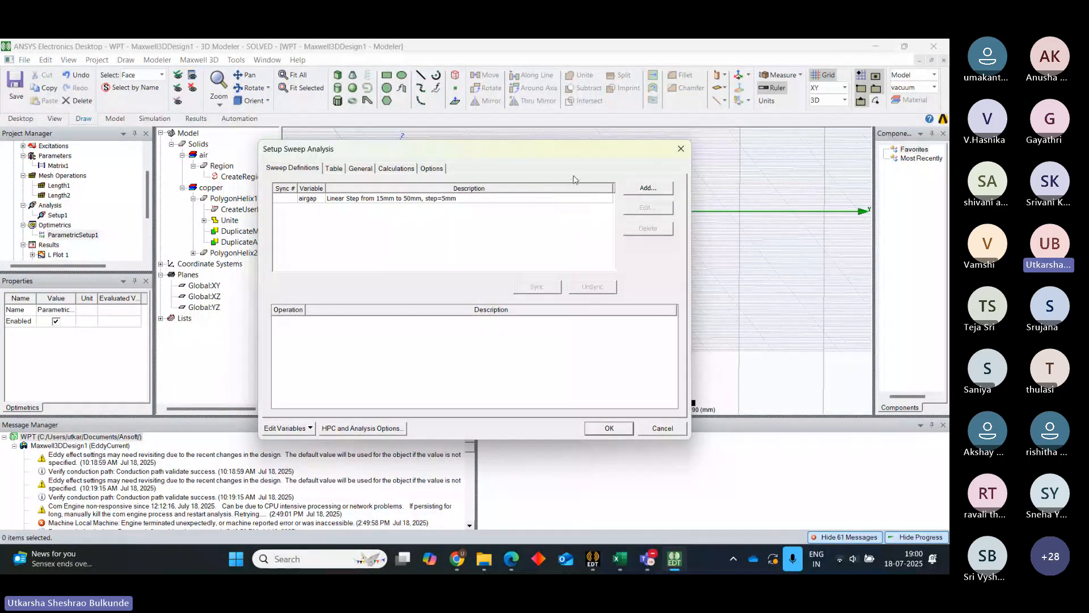
{"action": "left_click", "coordinate": [681, 148]}
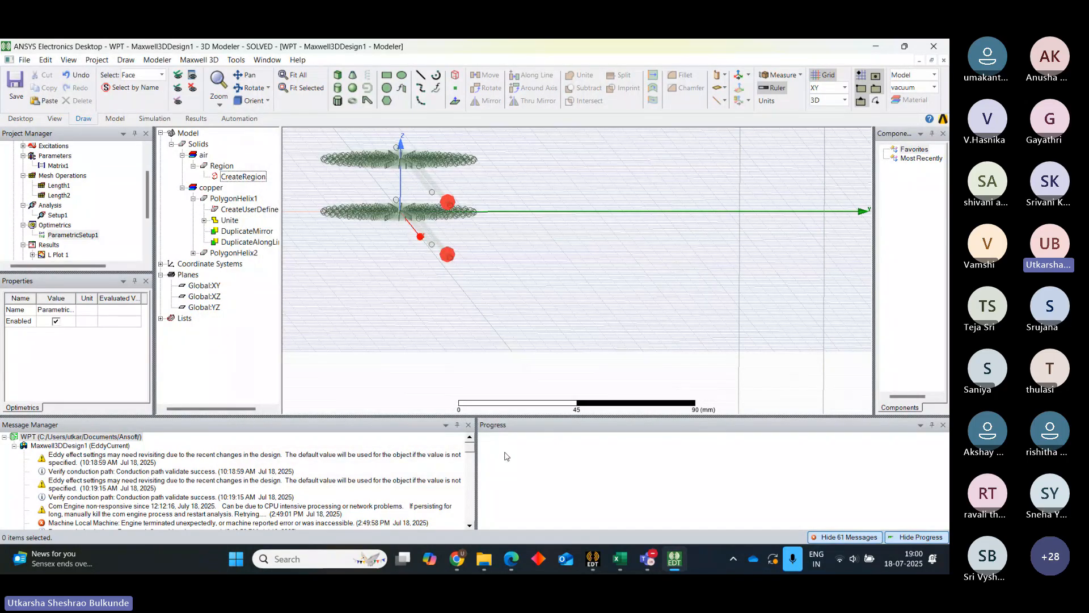
Create another rectangular plot of Matrix1.CplCoef(Current1_Tx,Current1_Rx) against airgap and close the report dialog.
{"action": "scroll", "coordinate": [48, 176], "scroll_direction": "down", "scroll_amount": 3}
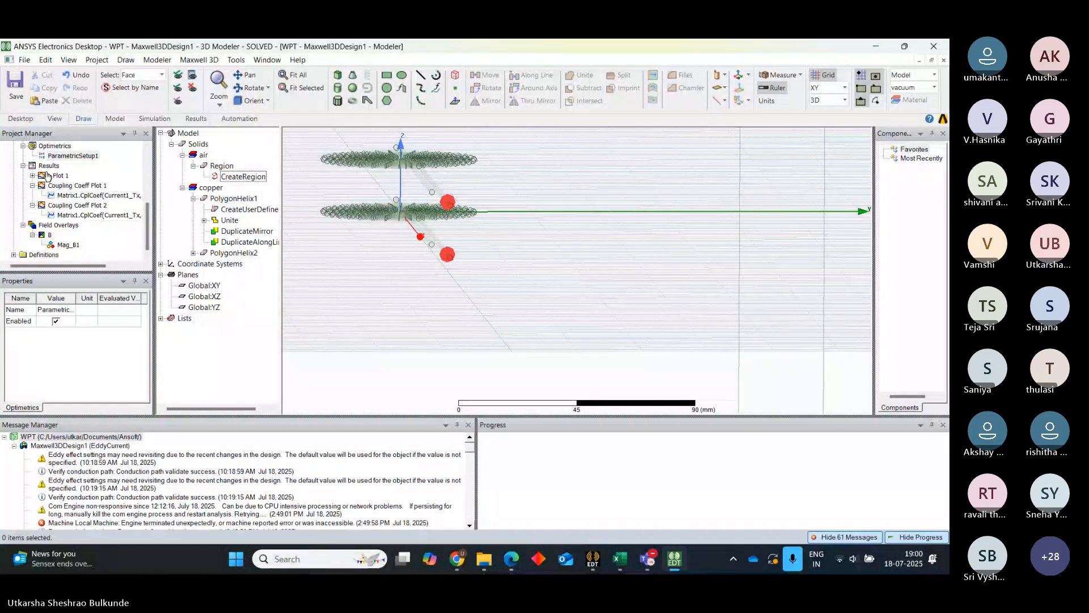
{"action": "left_click", "coordinate": [49, 165]}
{"action": "right_click", "coordinate": [51, 165]}
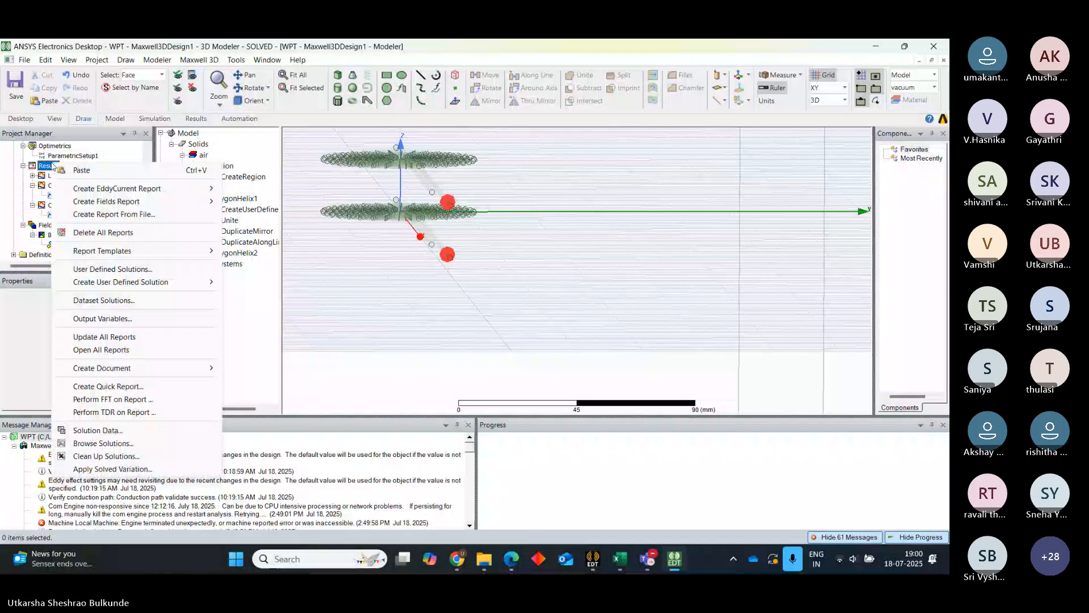
{"action": "mouse_move", "coordinate": [113, 188]}
{"action": "left_click", "coordinate": [267, 188]}
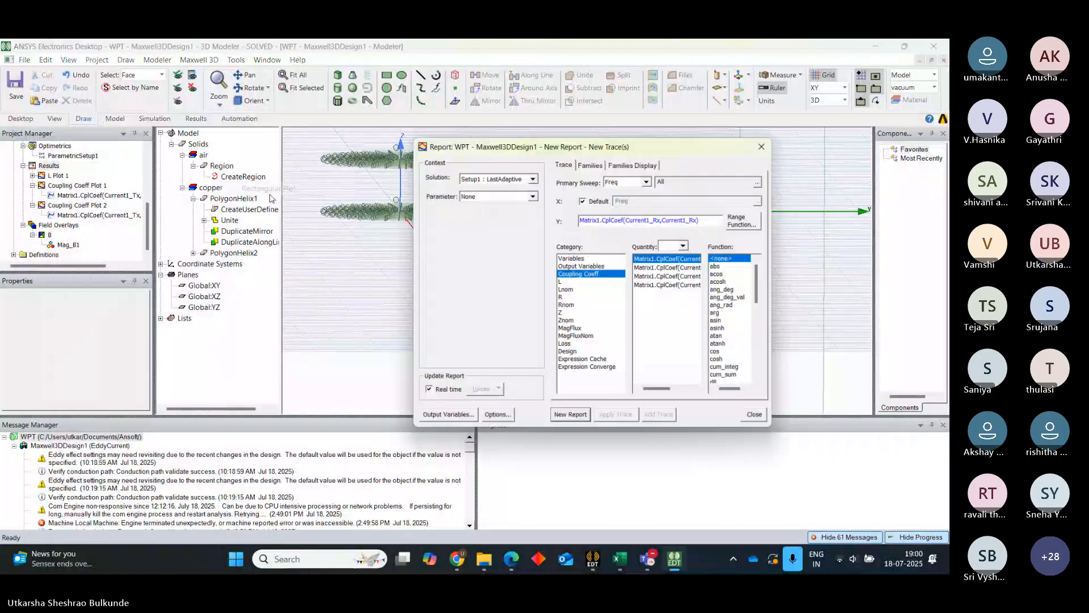
{"action": "left_click", "coordinate": [648, 180]}
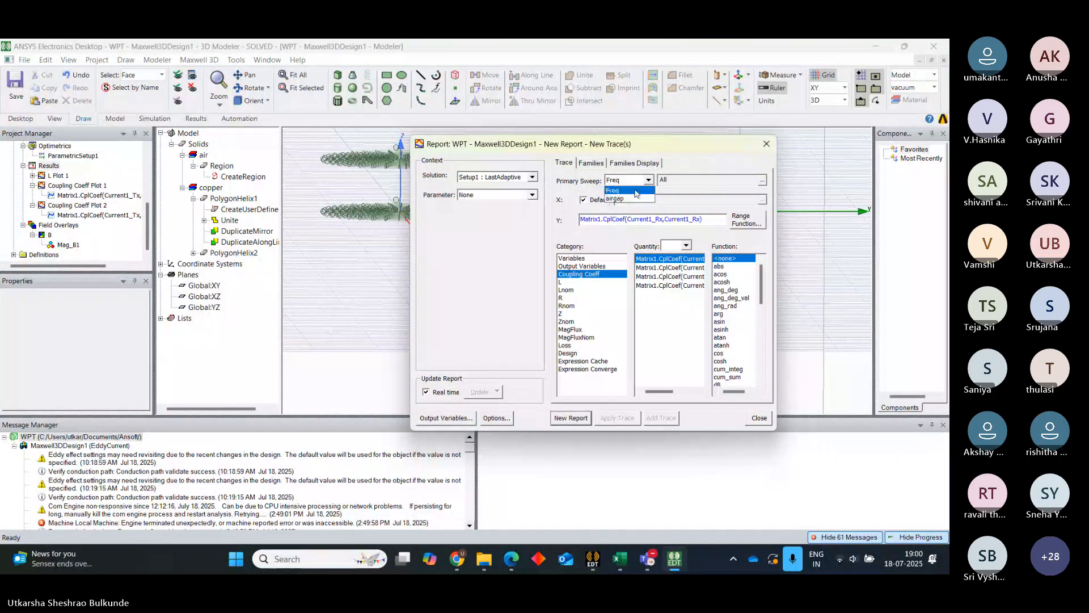
{"action": "left_click", "coordinate": [619, 198]}
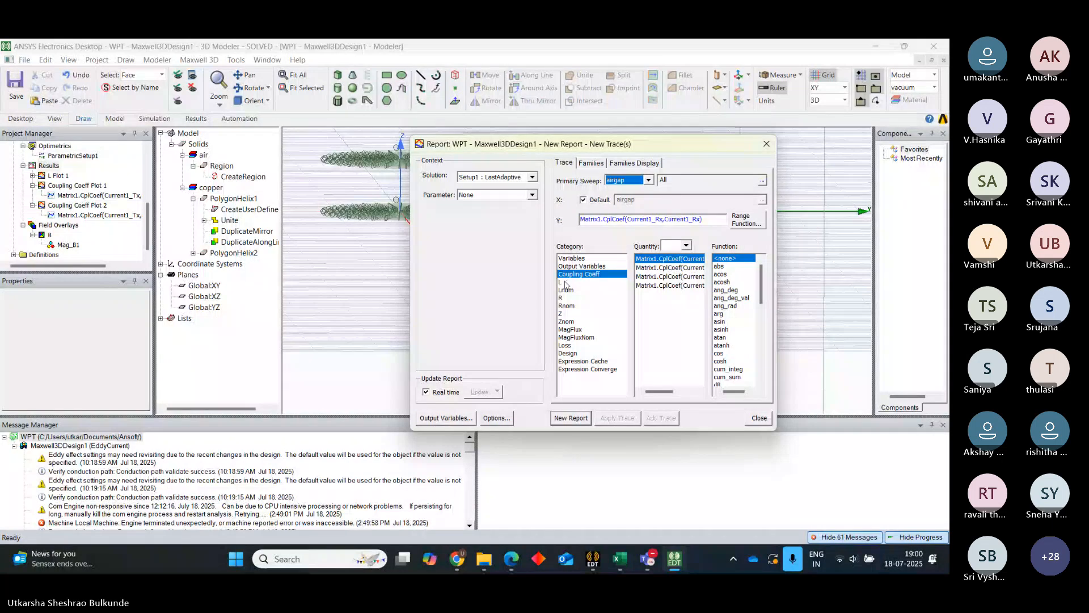
{"action": "left_click", "coordinate": [670, 267]}
{"action": "left_click", "coordinate": [569, 419]}
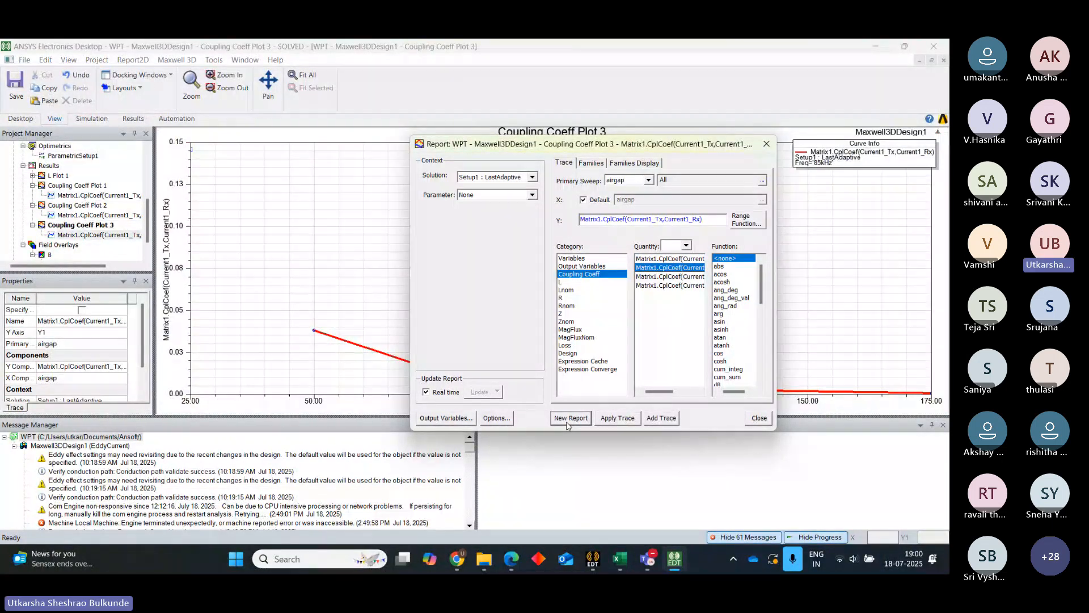
{"action": "left_click", "coordinate": [767, 146]}
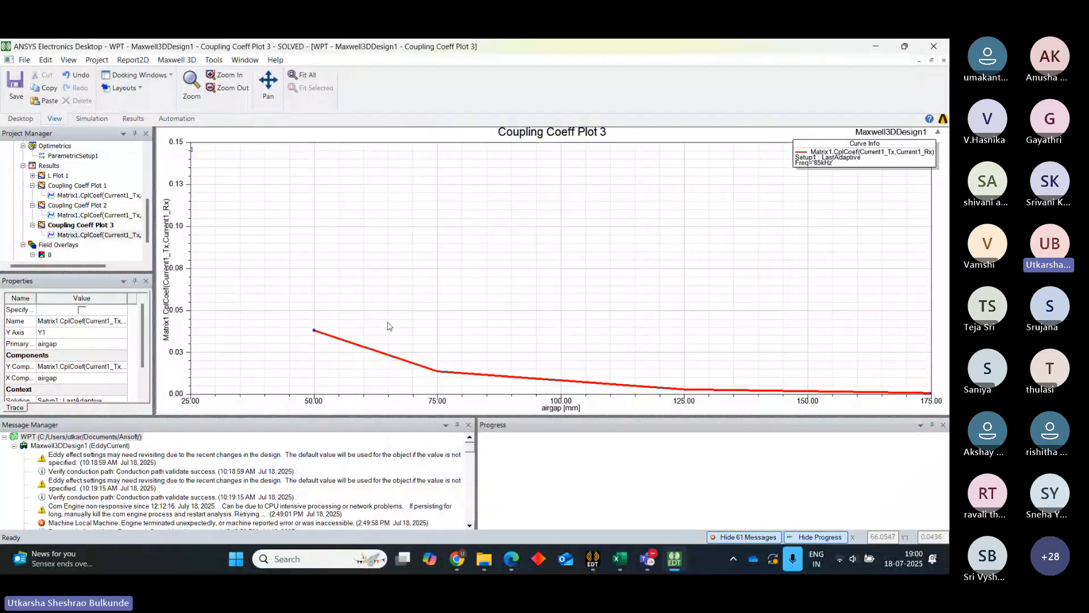
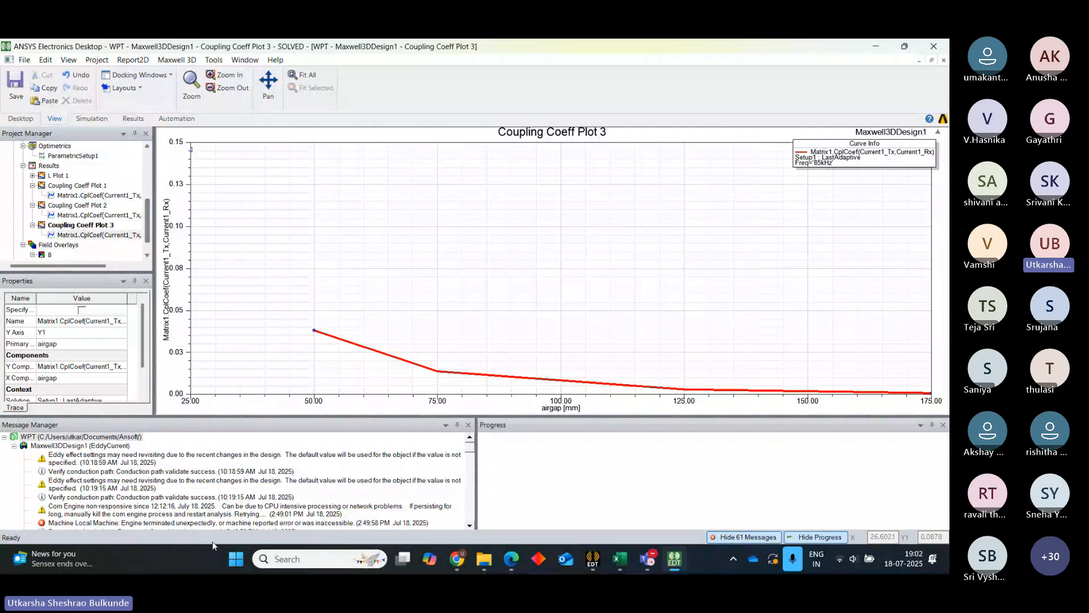
{"action": "left_click_drag", "start_coordinate": [469, 451], "coordinate": [470, 446]}
{"action": "left_click", "coordinate": [463, 522]}
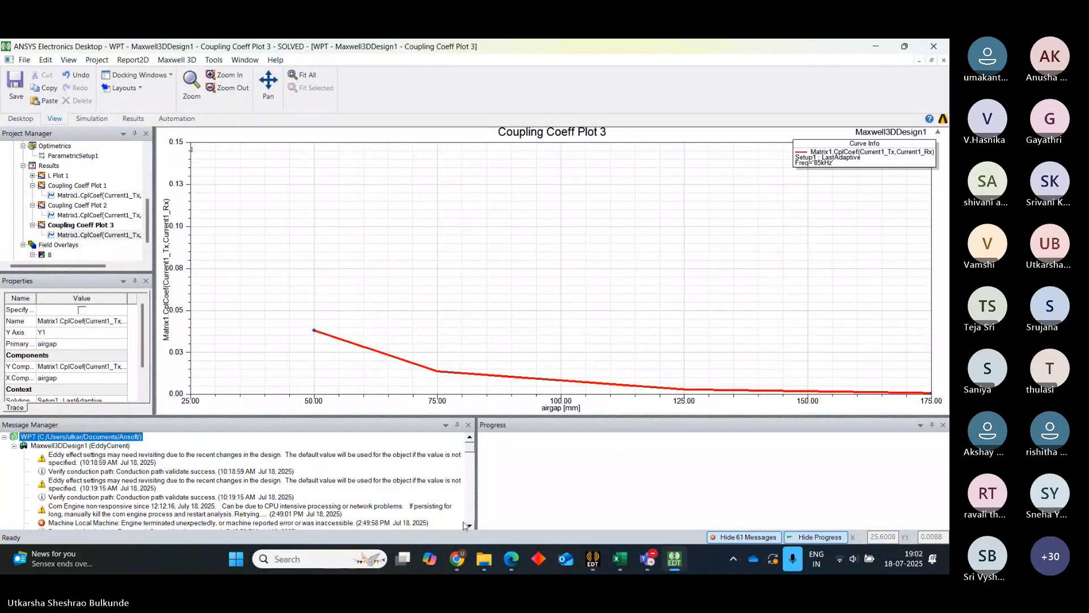
{"action": "left_click", "coordinate": [469, 526]}
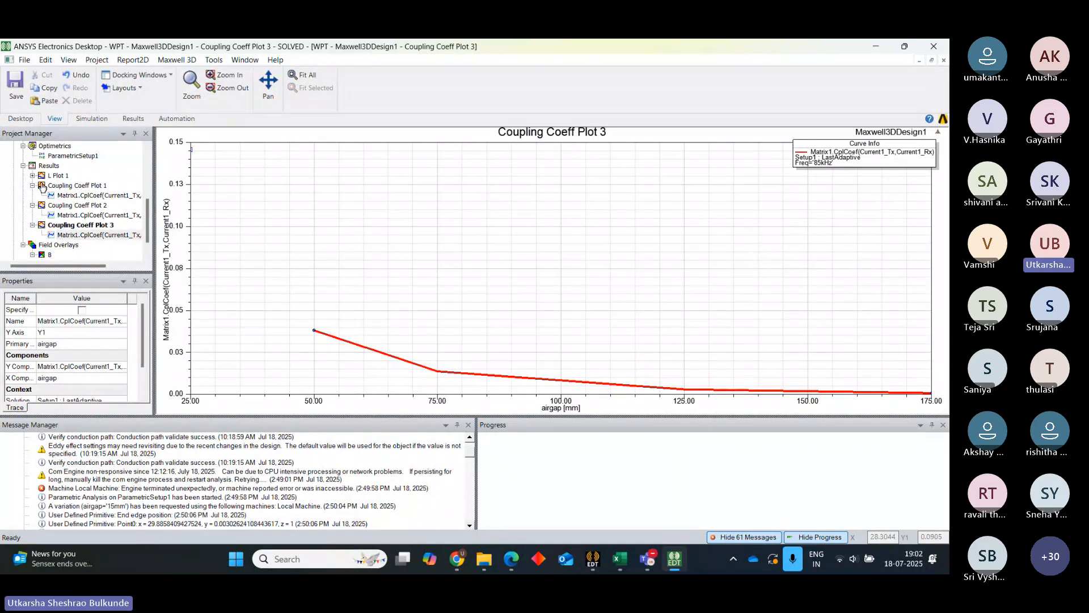
Create a rectangular plot against airgap of Matrix1.L for Current1_Rx,Current1_Rx, Current1_Tx,Current1_Rx and Current1_Tx,Current1_Tx, and close the report dialog.
{"action": "right_click", "coordinate": [51, 167]}
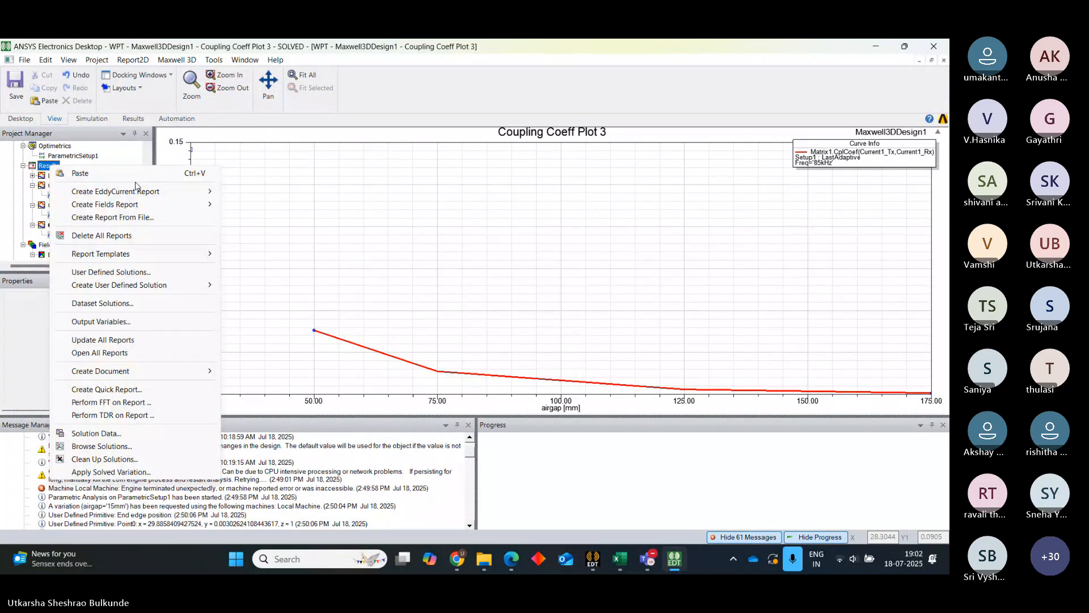
{"action": "mouse_move", "coordinate": [137, 190]}
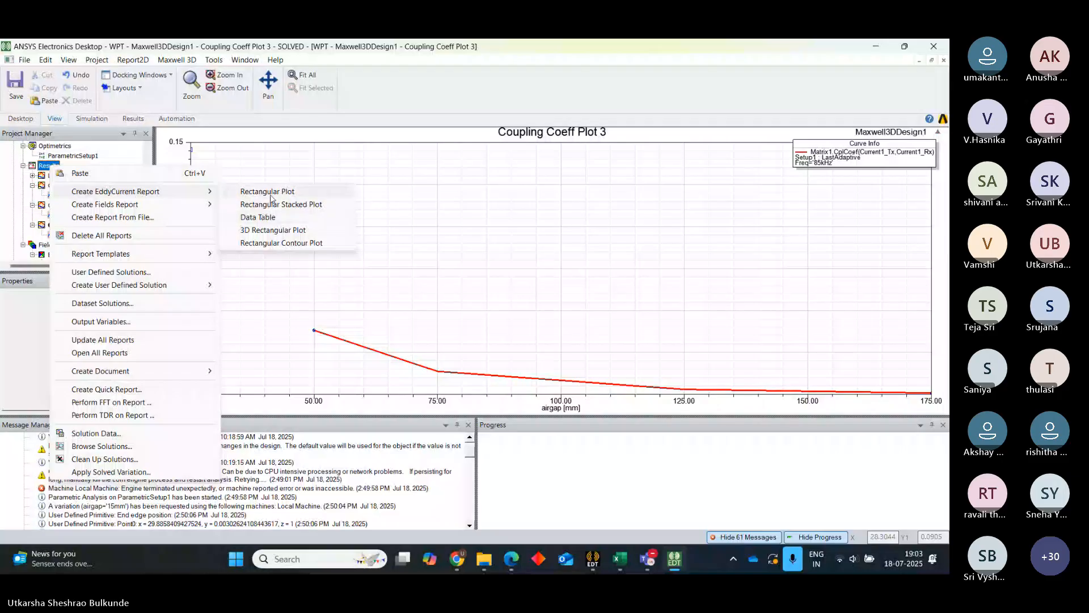
{"action": "left_click", "coordinate": [272, 196]}
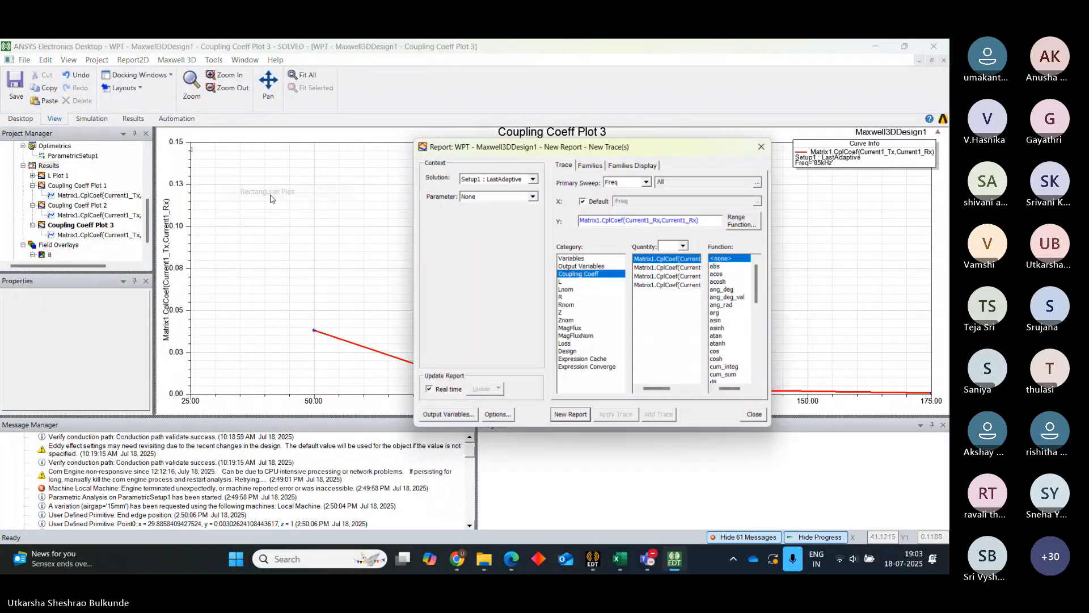
{"action": "left_click", "coordinate": [649, 180]}
{"action": "left_click", "coordinate": [623, 199]}
{"action": "left_click", "coordinate": [567, 282]}
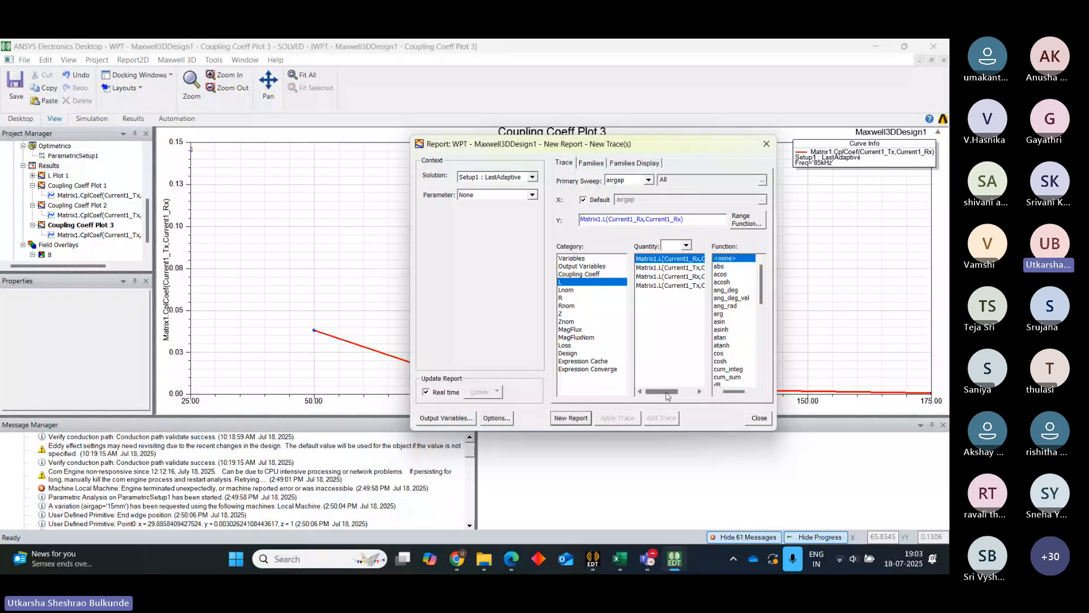
{"action": "mouse_move", "coordinate": [668, 396]}
{"action": "left_mouse_down"}
{"action": "mouse_move", "coordinate": [654, 393]}
{"action": "mouse_move", "coordinate": [670, 393]}
{"action": "left_mouse_up"}
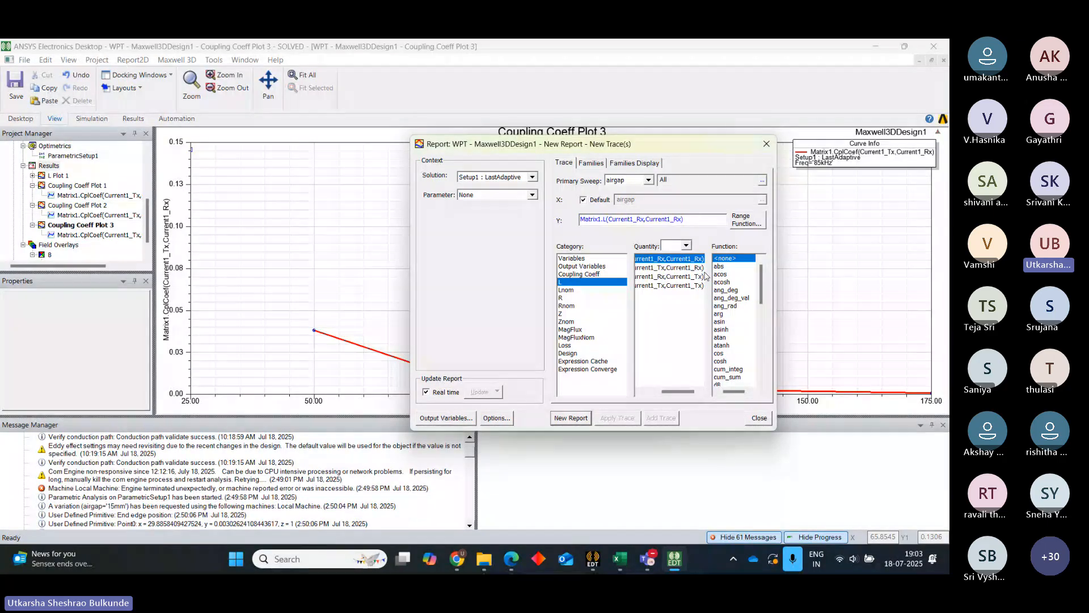
{"action": "left_click", "coordinate": [676, 268], "text": "ctrl"}
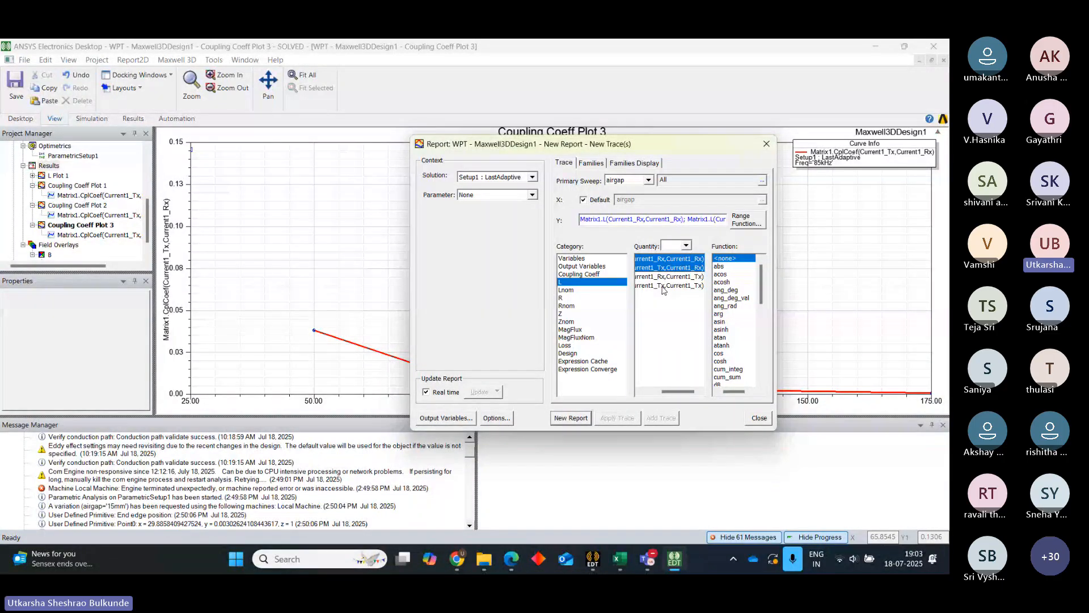
{"action": "left_click", "coordinate": [663, 285], "text": "ctrl"}
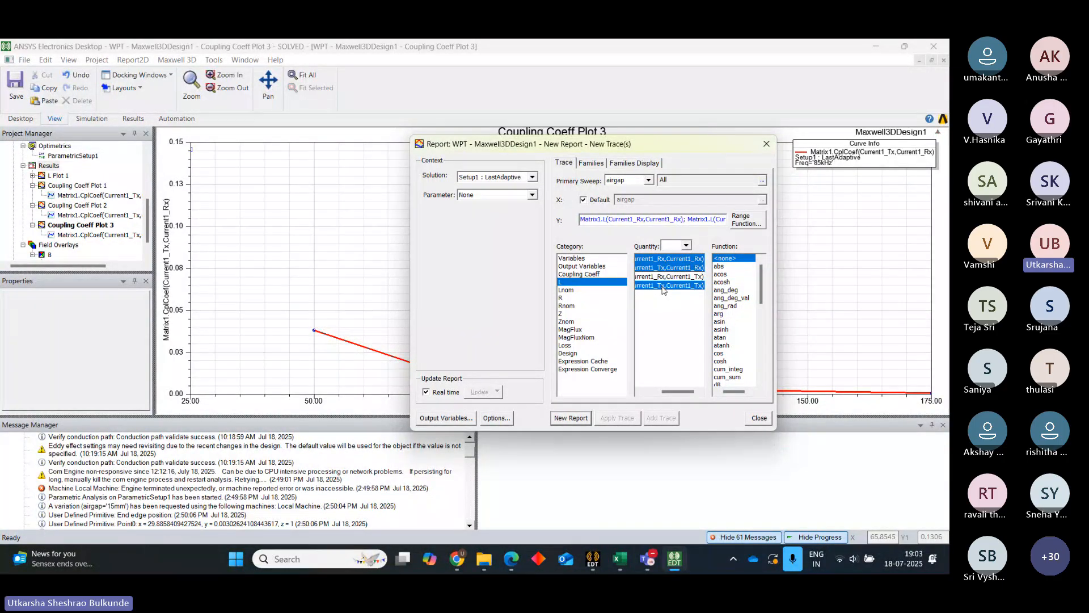
{"action": "left_click", "coordinate": [582, 422]}
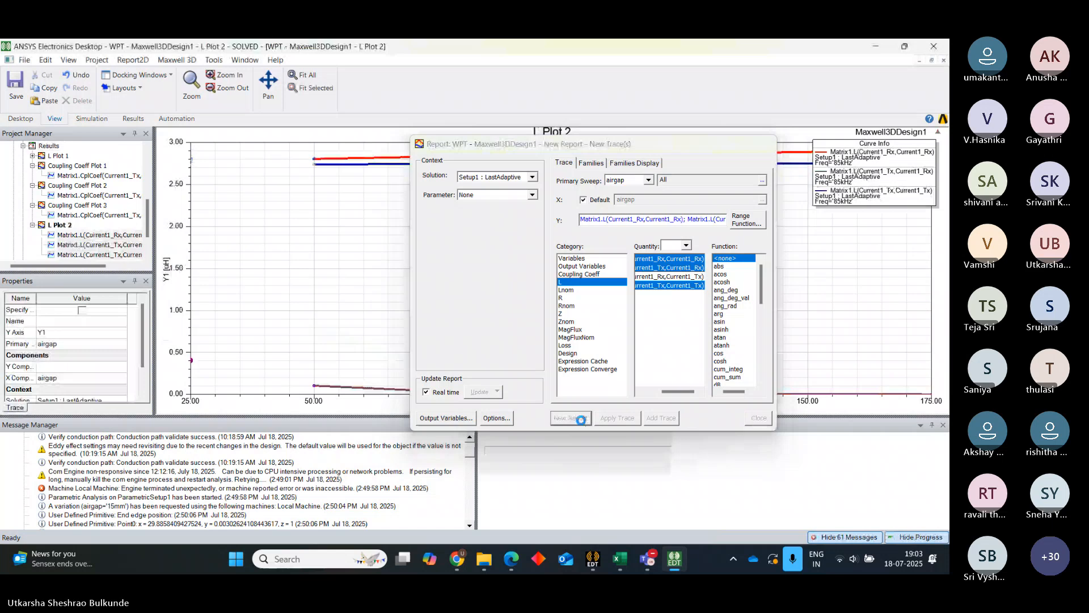
{"action": "left_click", "coordinate": [766, 144]}
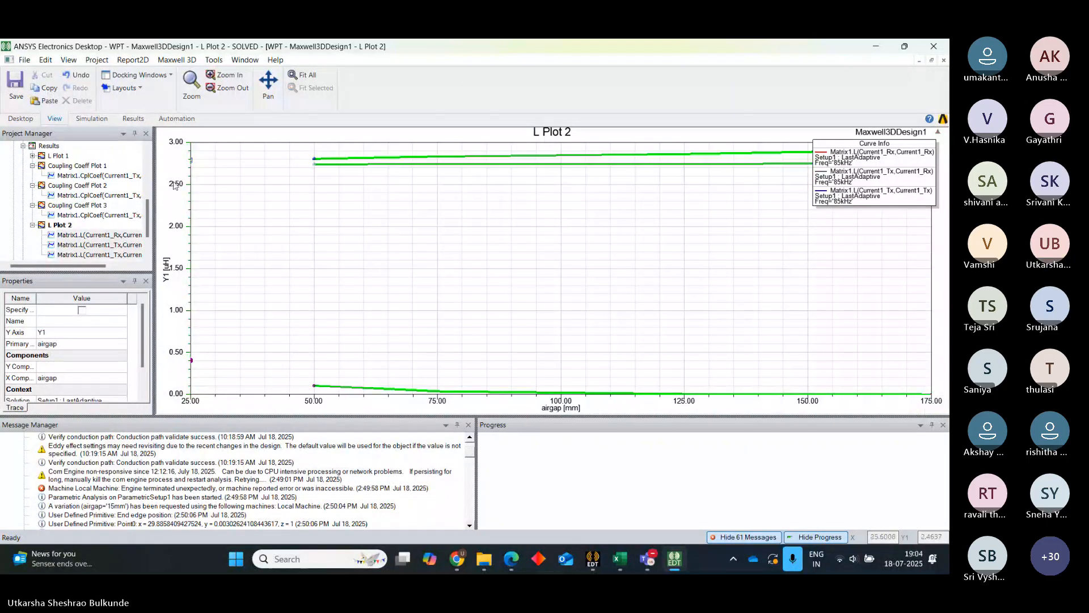
Collapse the trace lists of the three coupling plots and L Plot 2, and return to the 3D model of Maxwell3DDesign1.
{"action": "left_click", "coordinate": [32, 165]}
{"action": "left_click", "coordinate": [32, 176]}
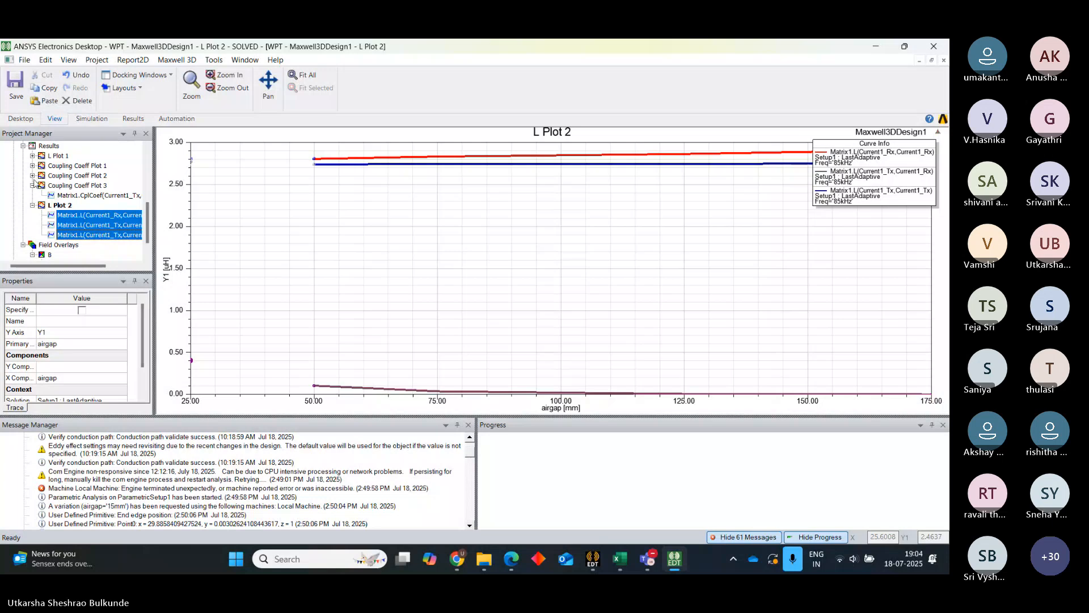
{"action": "left_click", "coordinate": [32, 186]}
{"action": "left_click", "coordinate": [32, 195]}
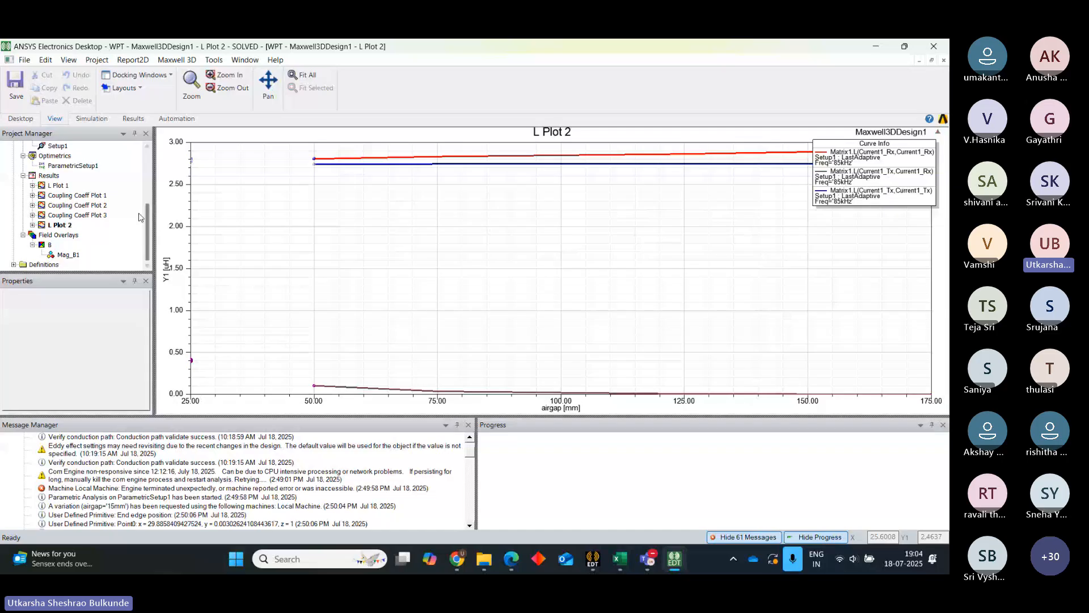
{"action": "scroll", "coordinate": [139, 167], "scroll_direction": "up", "scroll_amount": 4}
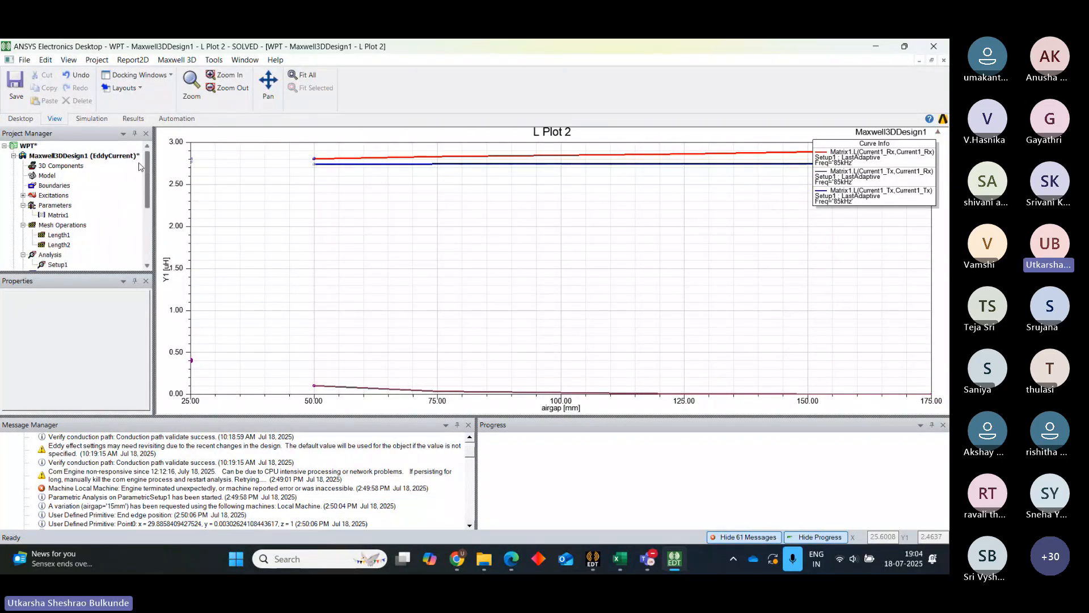
{"action": "double_click", "coordinate": [105, 154]}
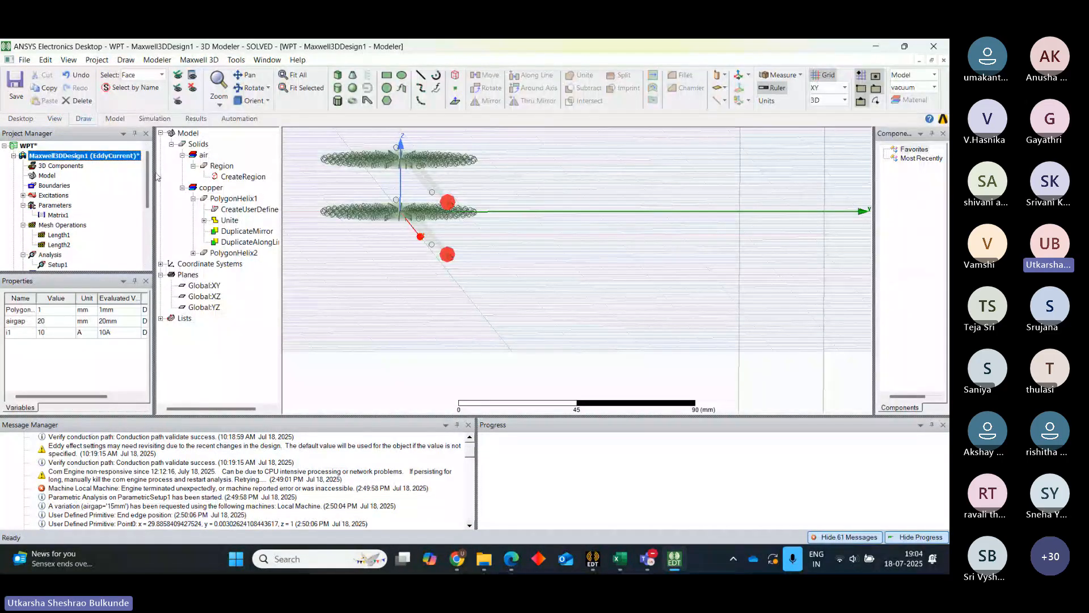
Display the Mag_B1 flux density overlay and examine the field around both coils, centred in the view.
{"action": "left_click_drag", "start_coordinate": [146, 161], "coordinate": [146, 215]}
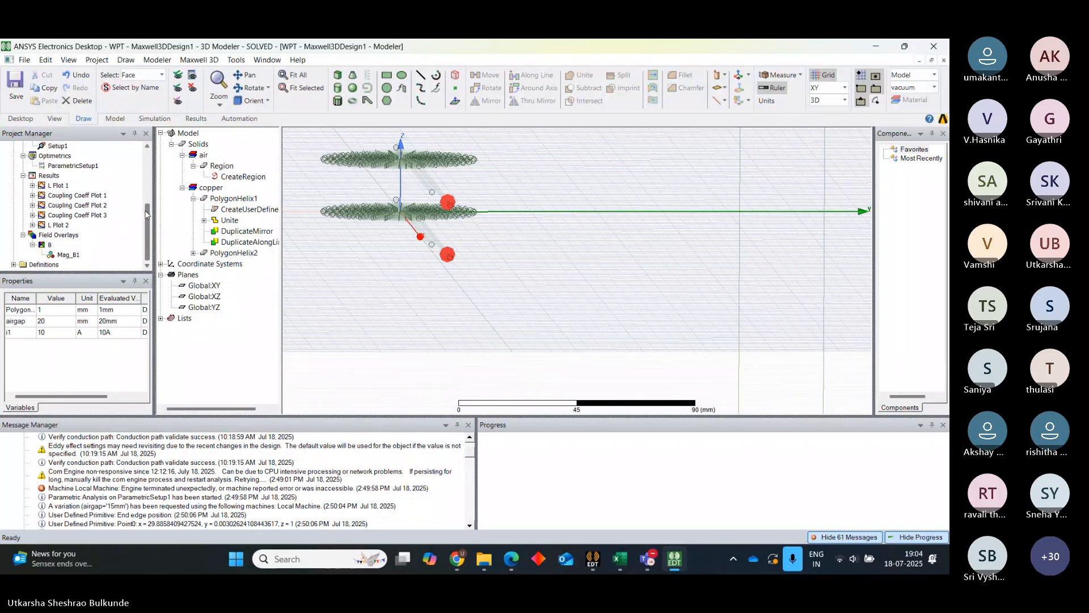
{"action": "left_click", "coordinate": [65, 255]}
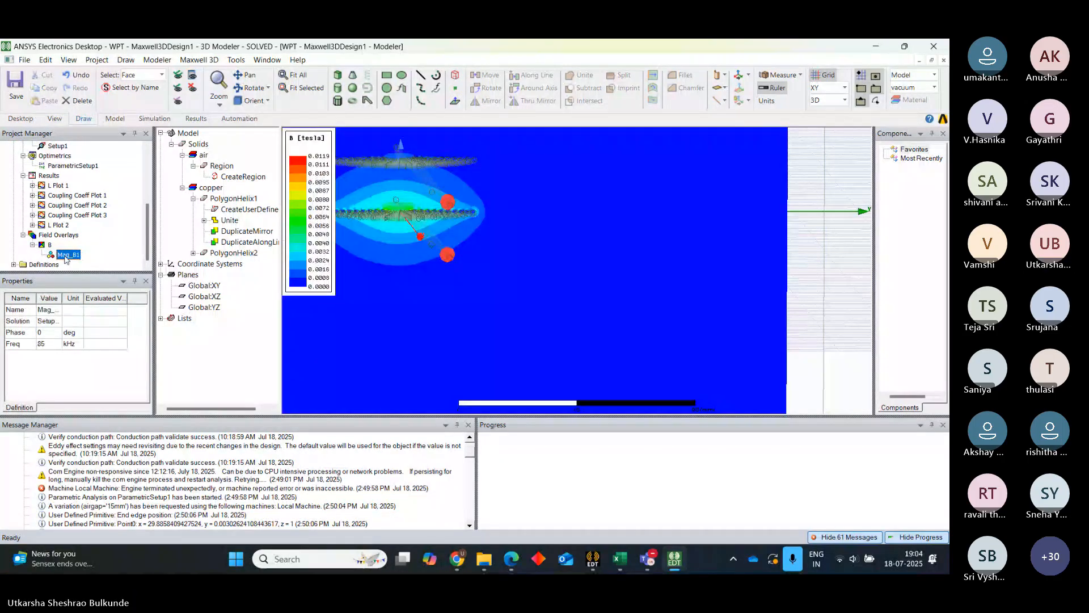
{"action": "right_click", "coordinate": [64, 256]}
{"action": "left_click", "coordinate": [835, 302]}
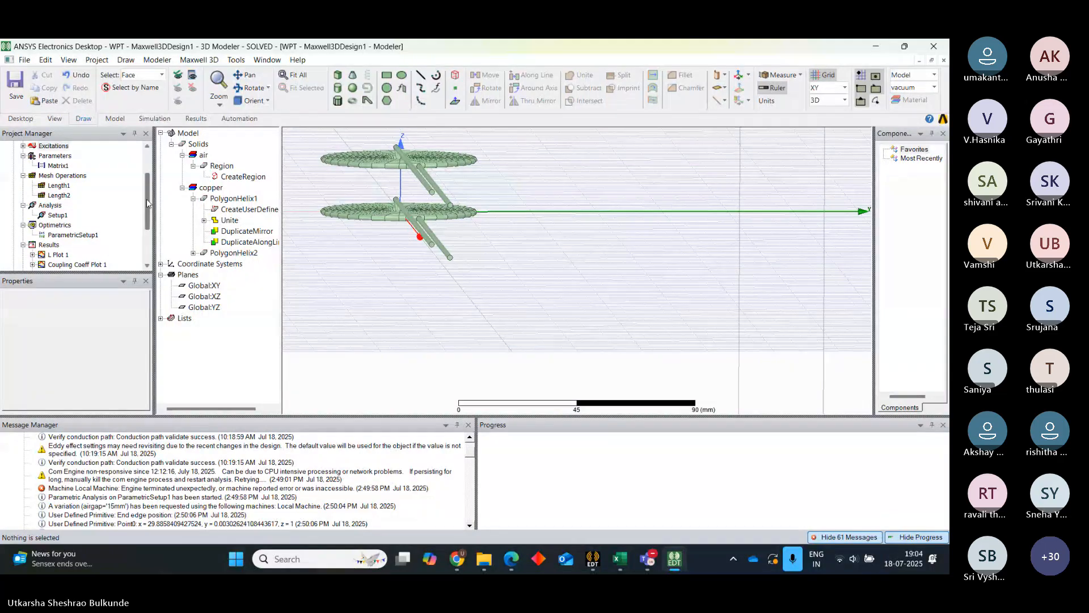
{"action": "left_click_drag", "start_coordinate": [146, 204], "coordinate": [147, 234]}
{"action": "left_click", "coordinate": [67, 255]}
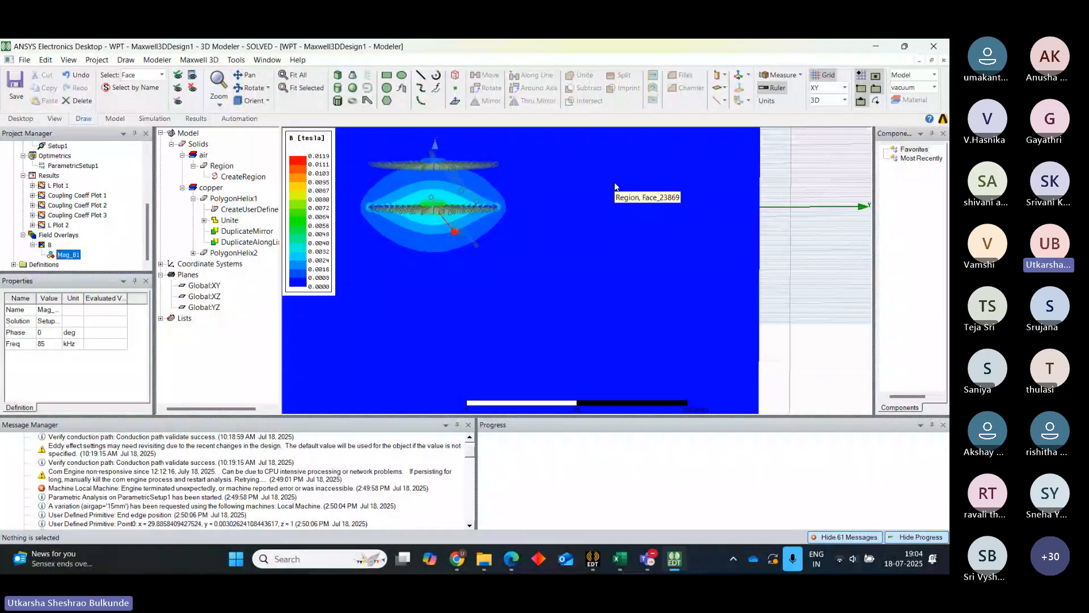
{"action": "scroll", "coordinate": [762, 243], "scroll_direction": "up", "scroll_amount": 3}
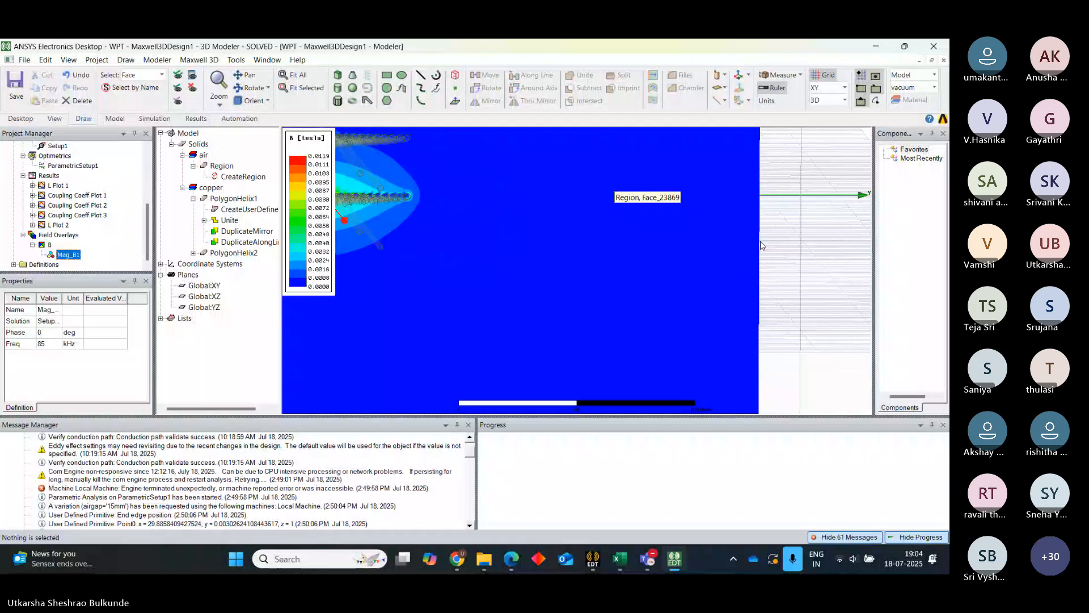
{"action": "left_click", "coordinate": [575, 365]}
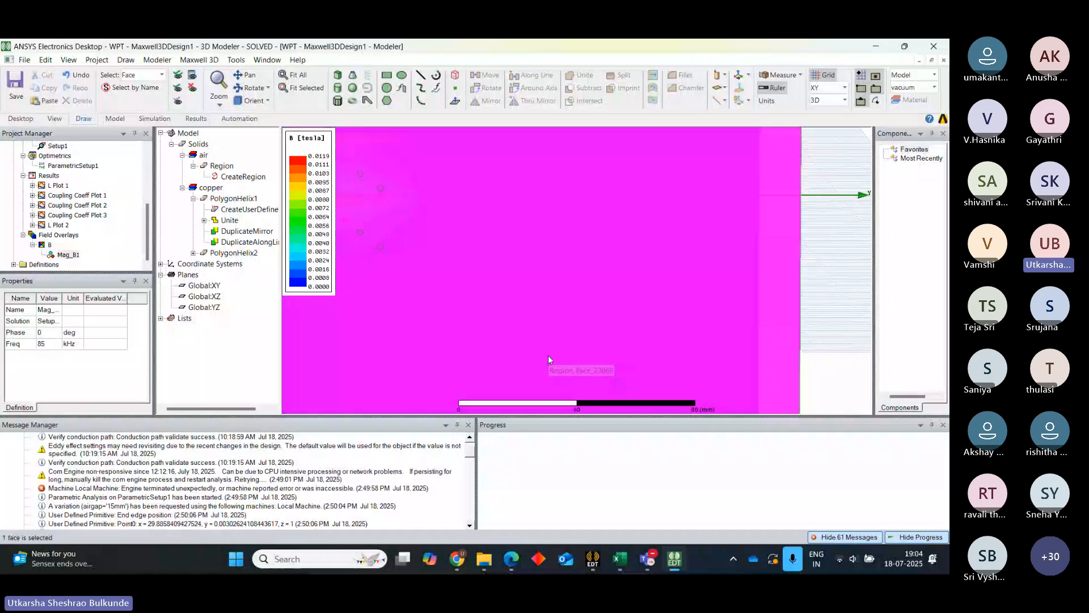
{"action": "left_click", "coordinate": [819, 252]}
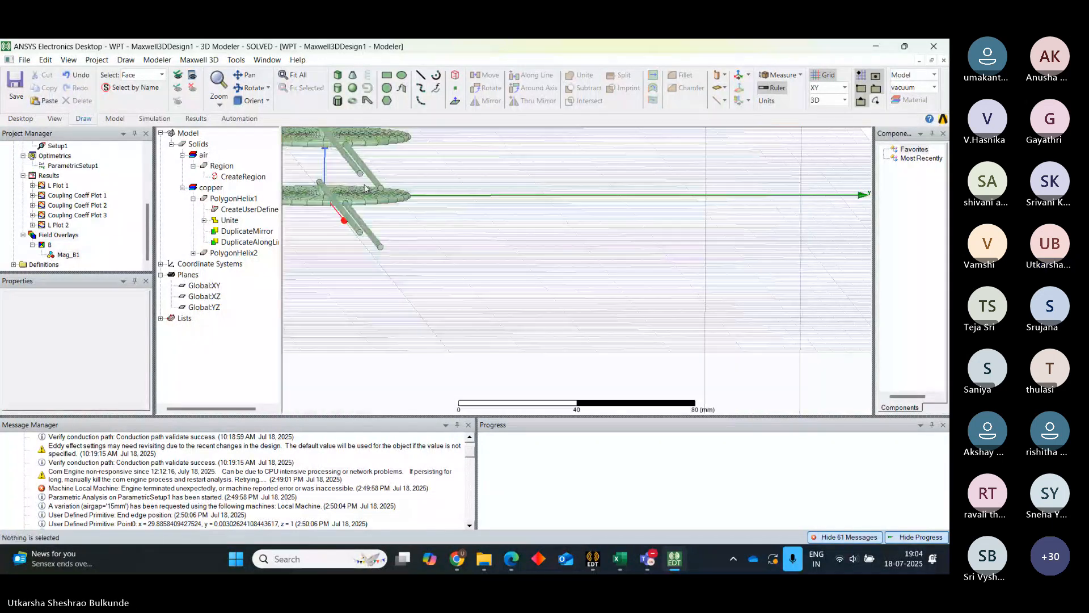
{"action": "left_click", "coordinate": [62, 255]}
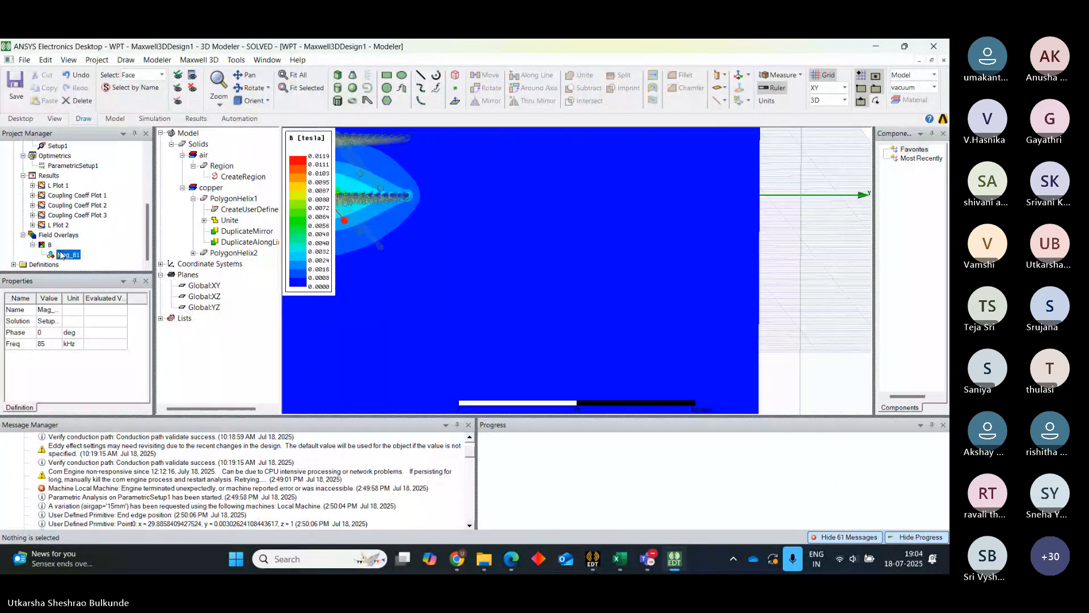
{"action": "left_click", "coordinate": [249, 75]}
{"action": "left_click_drag", "start_coordinate": [479, 287], "coordinate": [649, 326]}
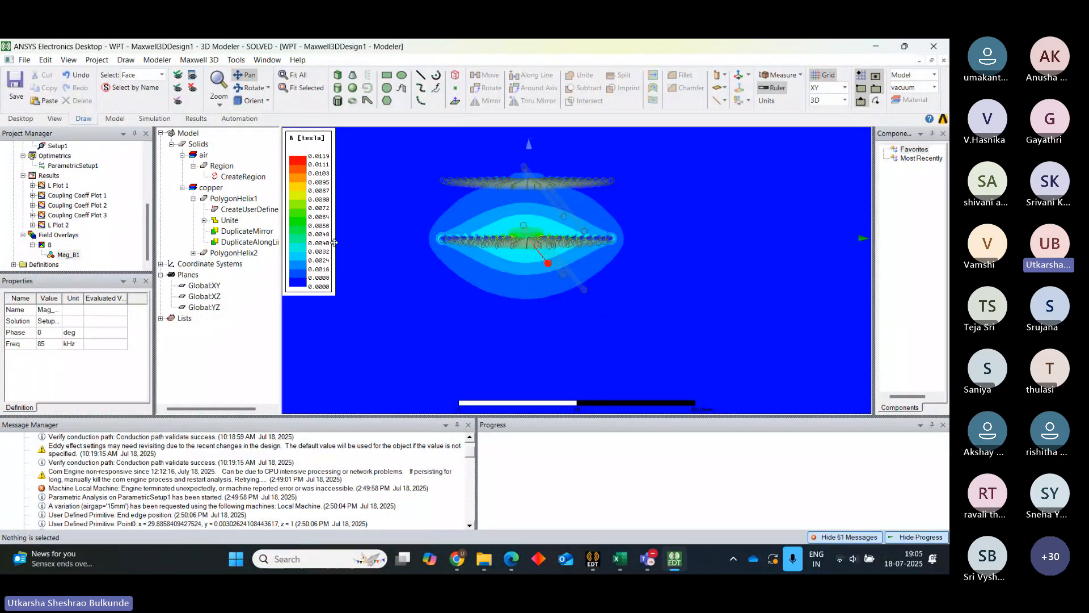
Look through the B field quantities available for a new field overlay without creating one.
{"action": "right_click", "coordinate": [58, 235]}
{"action": "mouse_move", "coordinate": [208, 252]}
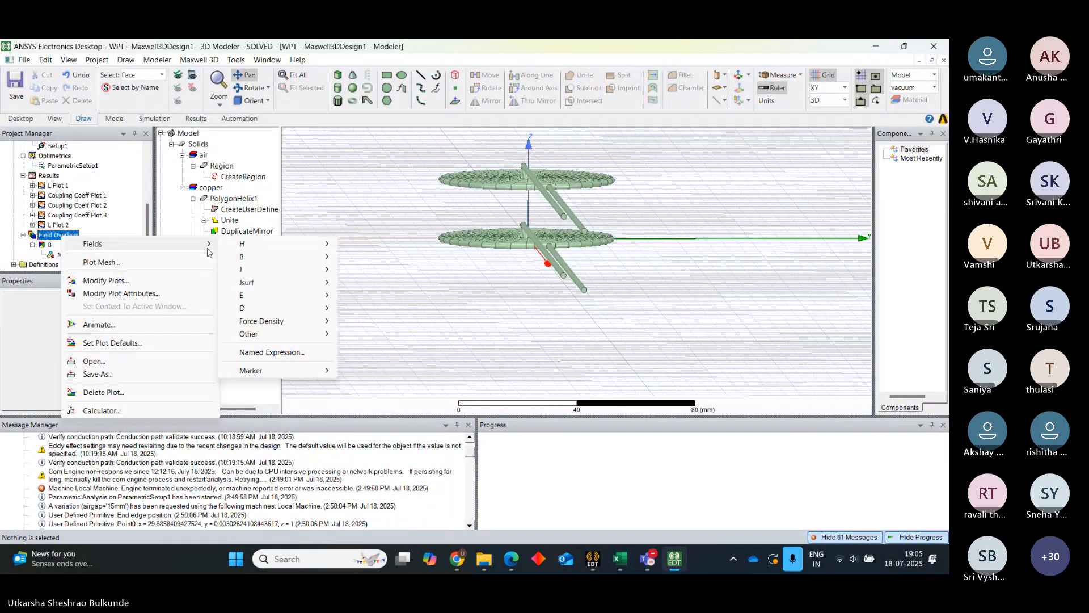
{"action": "mouse_move", "coordinate": [242, 258]}
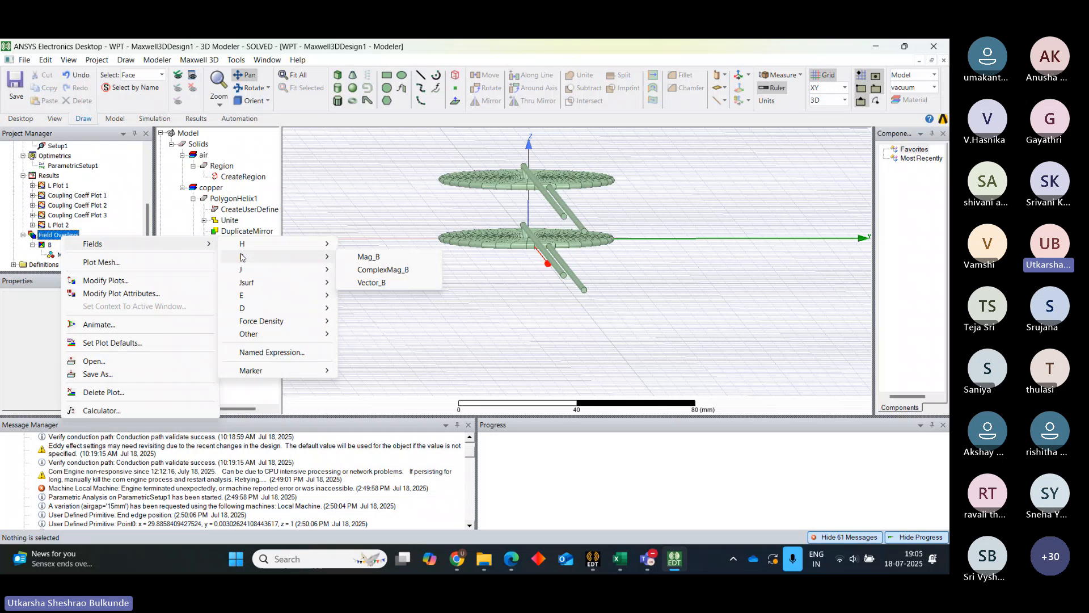
{"action": "left_click", "coordinate": [177, 262]}
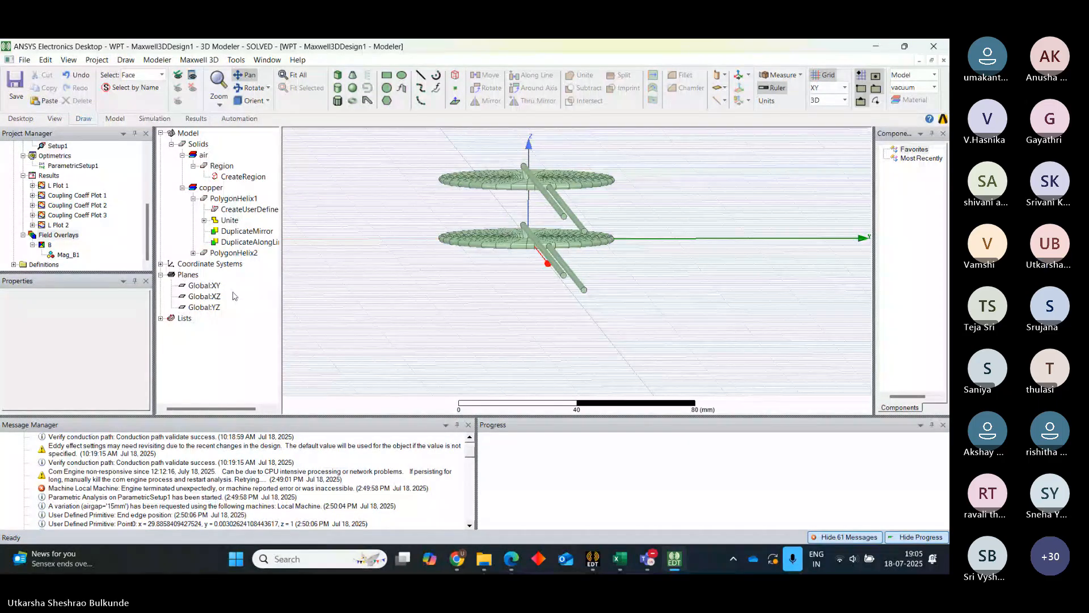
Create a Mag_B field overlay on the Global:YZ plane at 85 kHz and 0 deg phase.
{"action": "left_click", "coordinate": [206, 295]}
{"action": "left_click", "coordinate": [204, 307]}
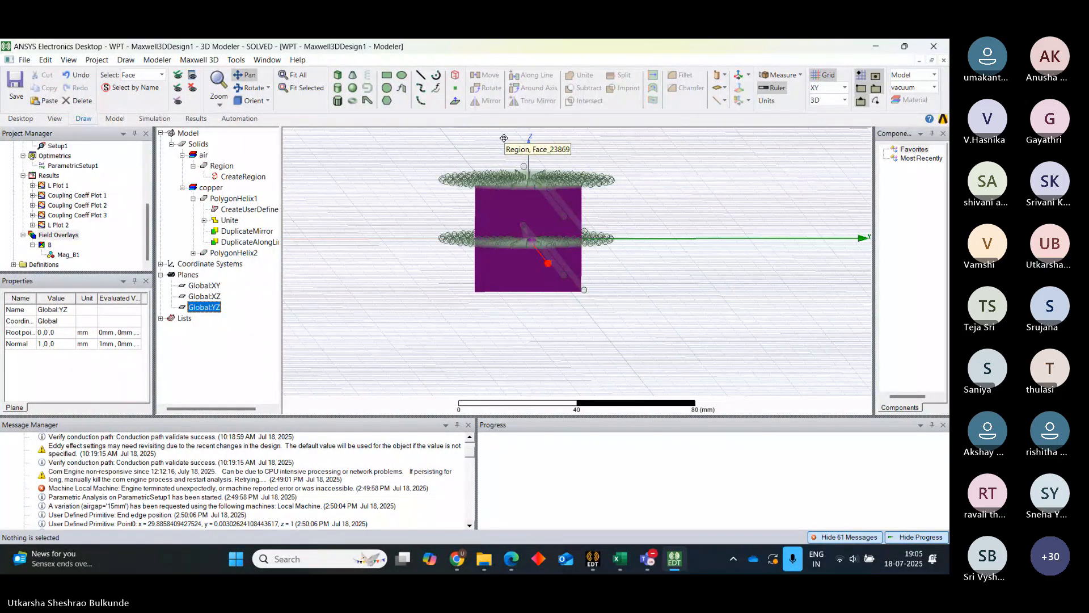
{"action": "right_click", "coordinate": [487, 220]}
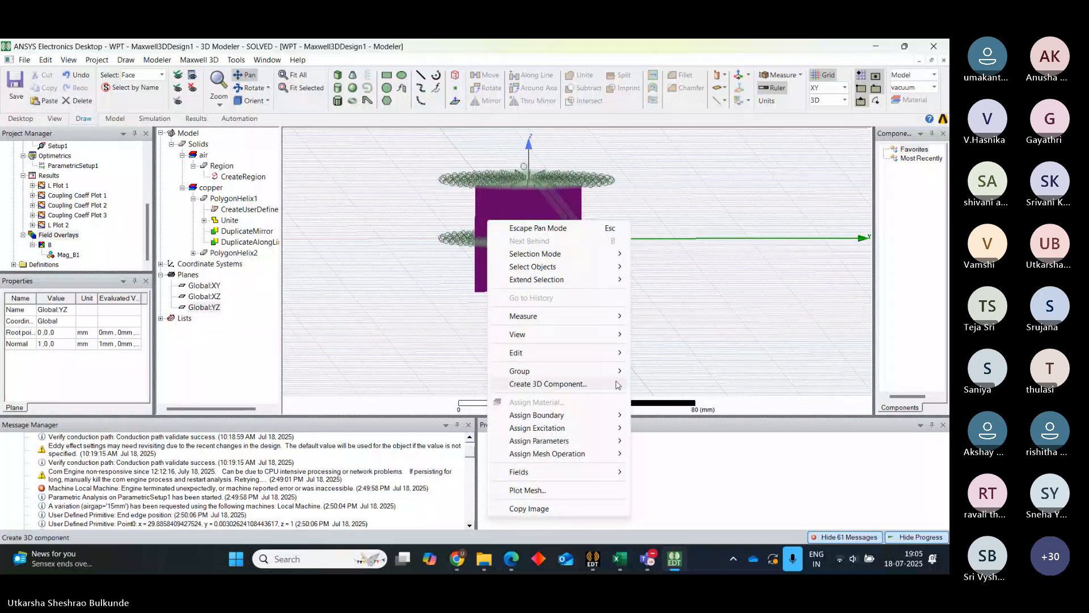
{"action": "mouse_move", "coordinate": [598, 428]}
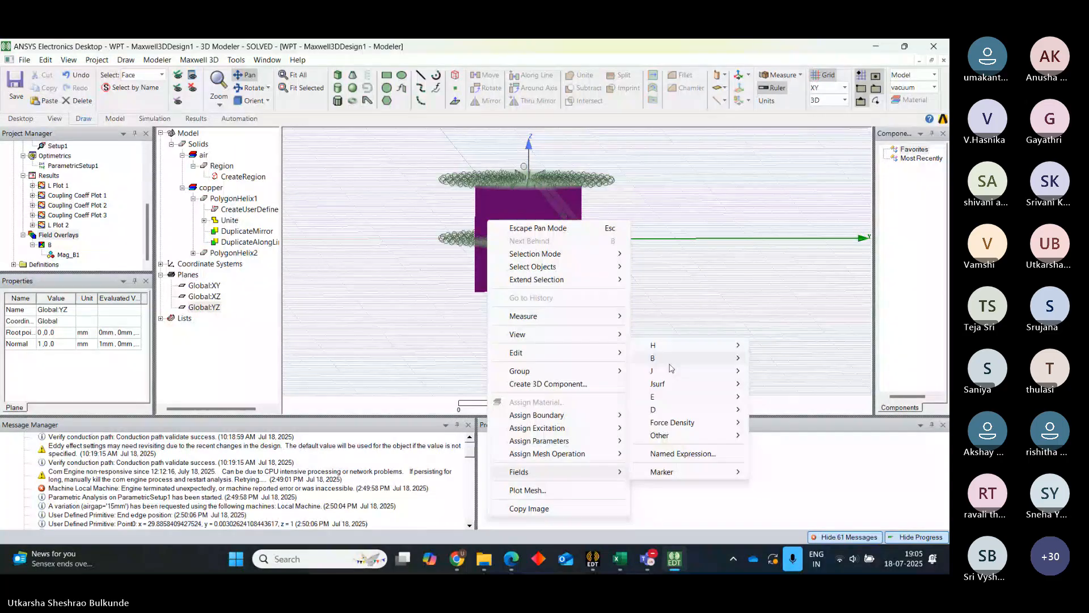
{"action": "mouse_move", "coordinate": [596, 472]}
{"action": "mouse_move", "coordinate": [713, 362]}
{"action": "left_click", "coordinate": [780, 358]}
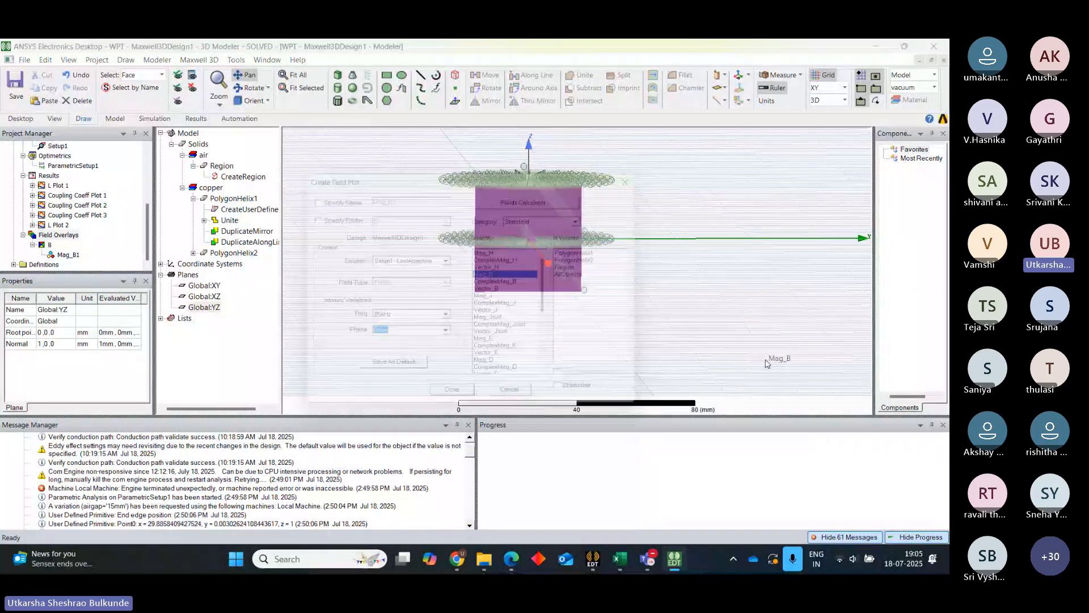
{"action": "left_click", "coordinate": [449, 403]}
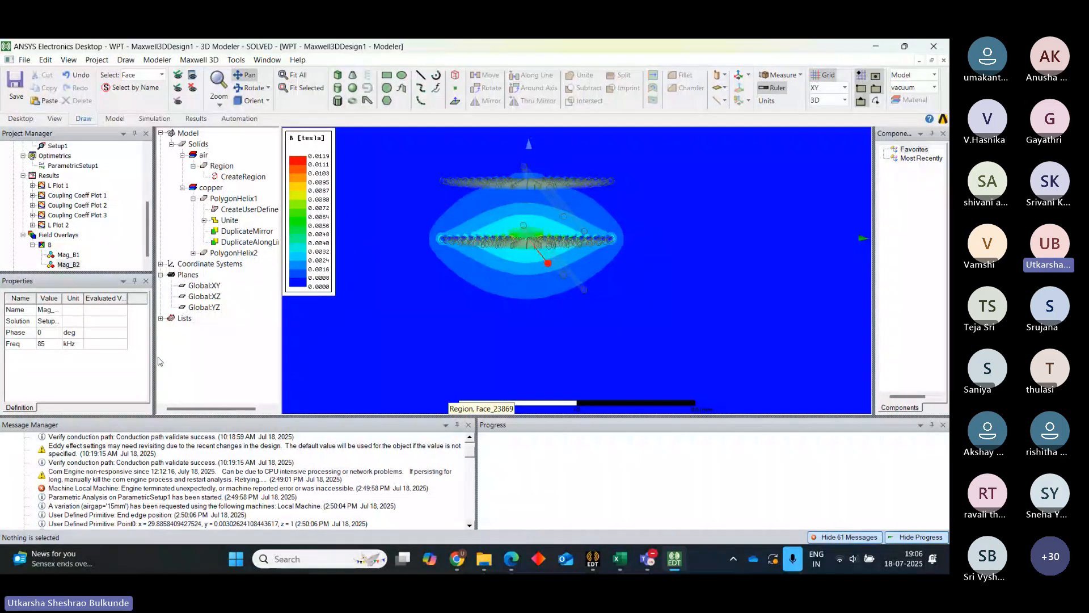
Create a Vector_H field overlay on the Global:YZ plane from Setup1 : LastAdaptive at 85 kHz.
{"action": "left_click", "coordinate": [209, 307]}
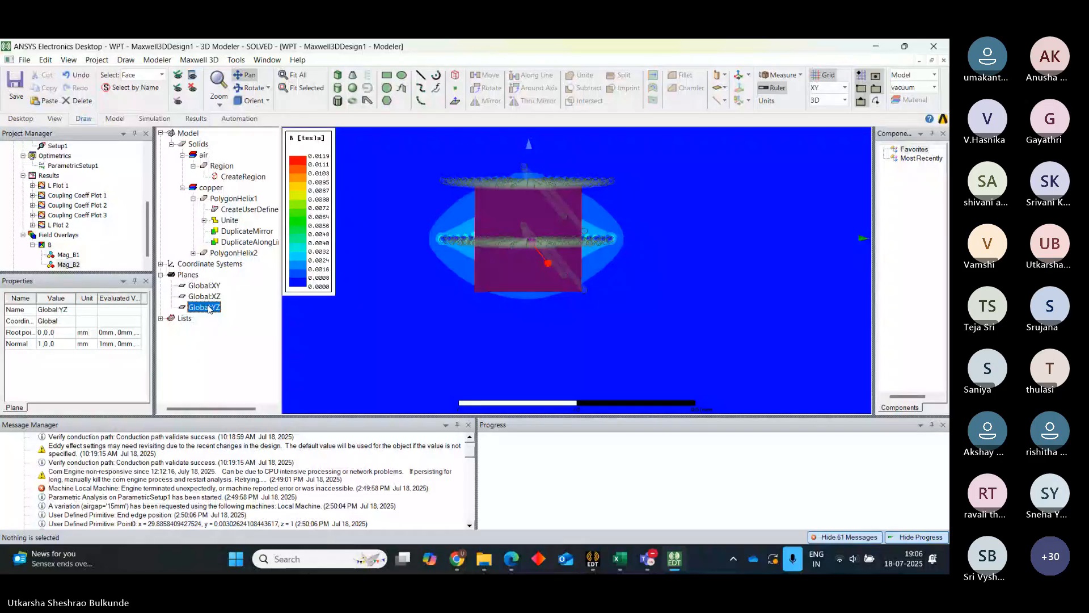
{"action": "right_click", "coordinate": [209, 308]}
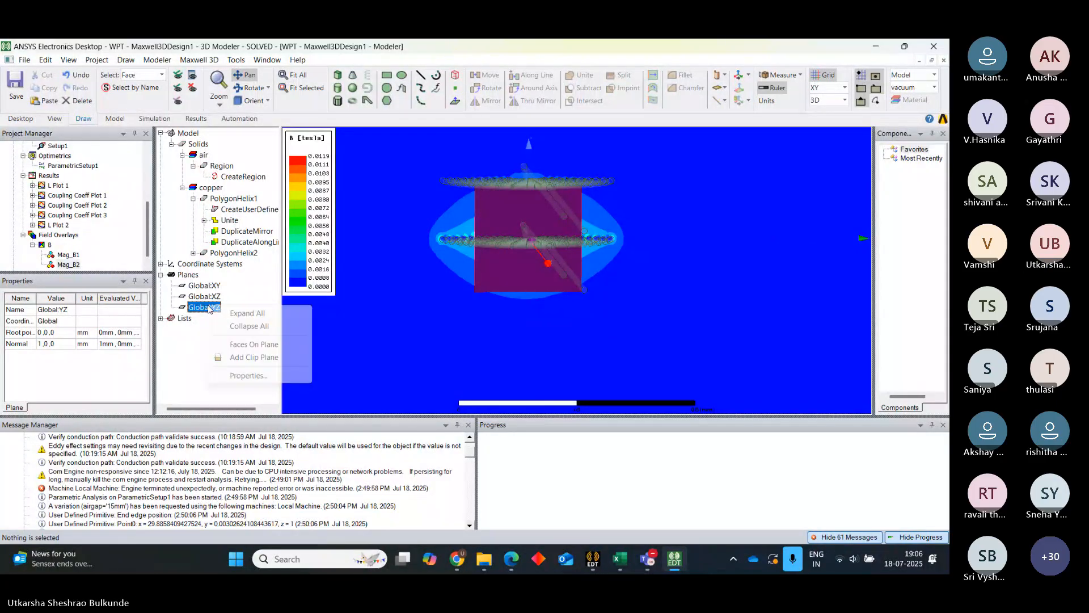
{"action": "left_click", "coordinate": [523, 209]}
{"action": "right_click", "coordinate": [523, 208]}
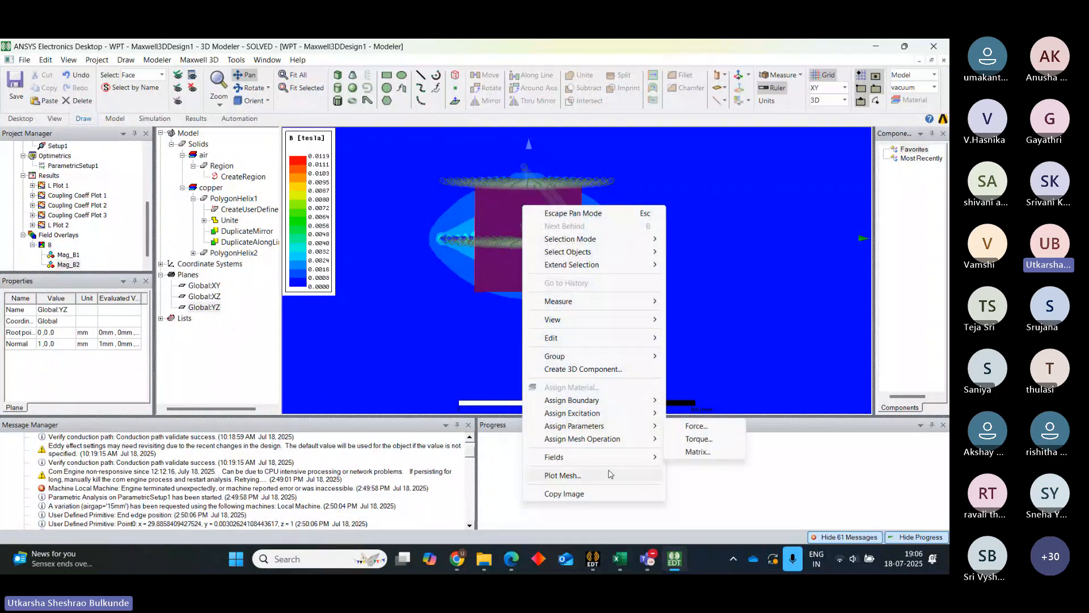
{"action": "mouse_move", "coordinate": [613, 457]}
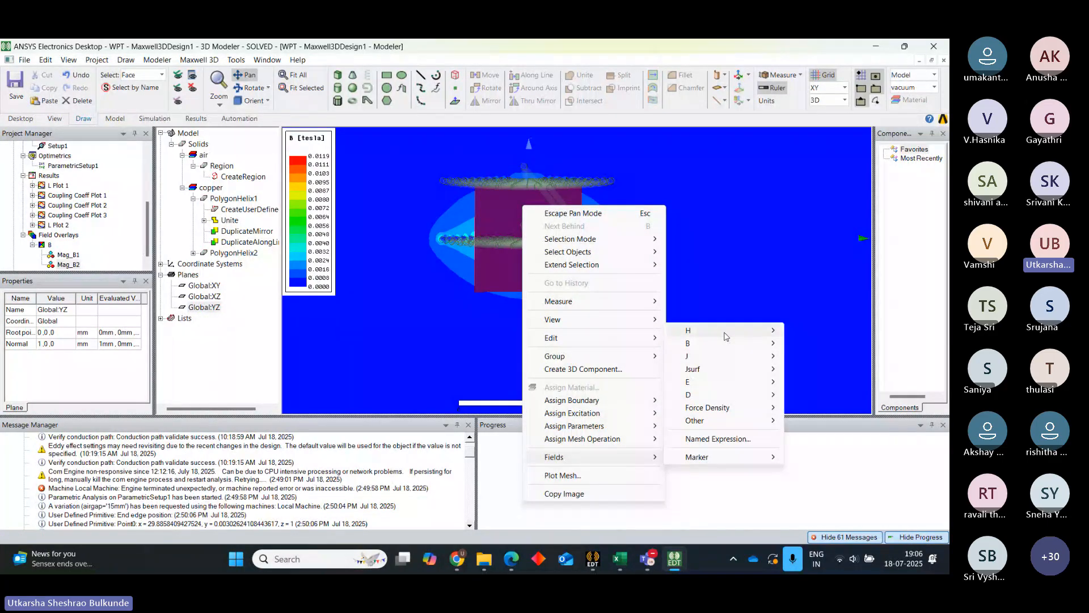
{"action": "mouse_move", "coordinate": [725, 336]}
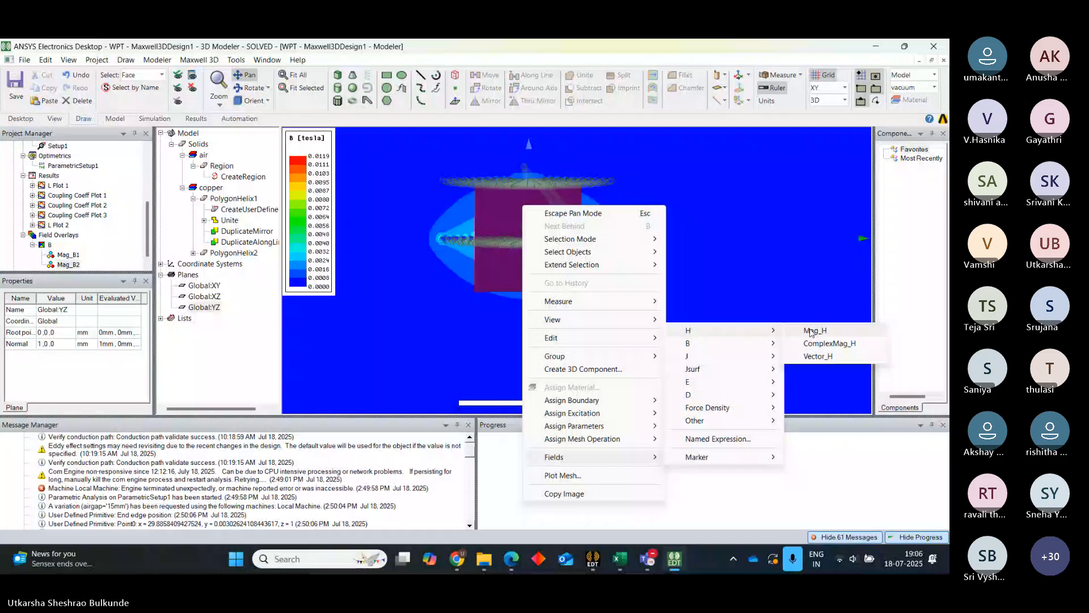
{"action": "left_click", "coordinate": [811, 356]}
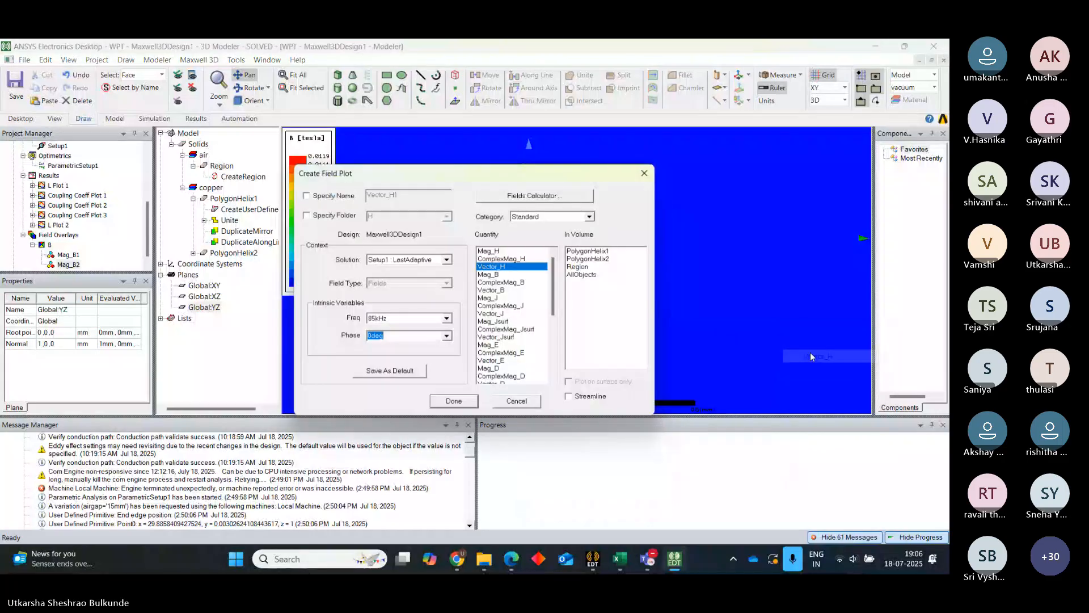
{"action": "left_click", "coordinate": [472, 407]}
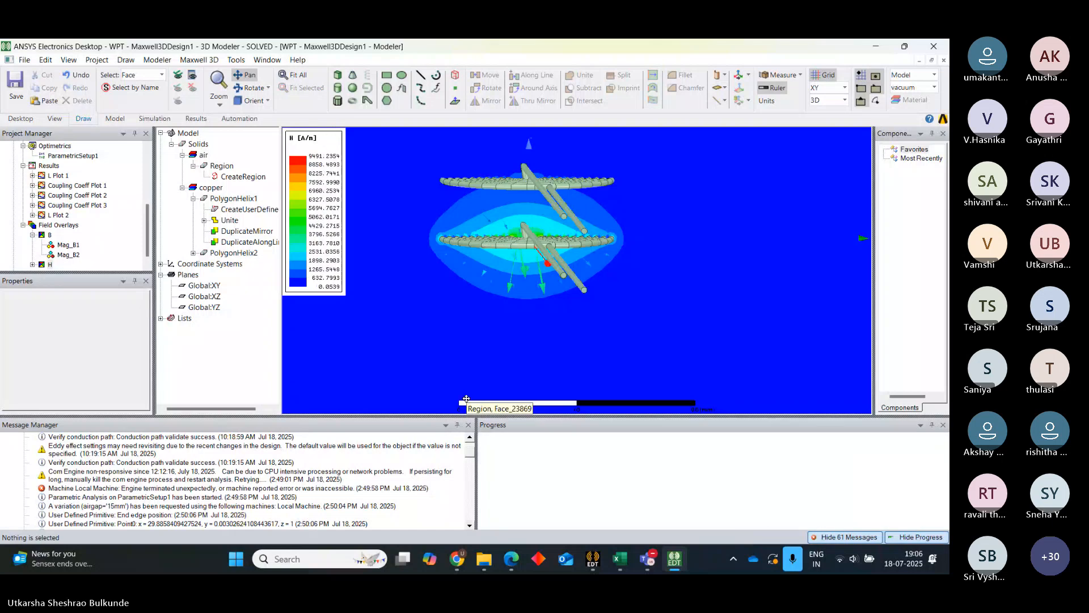
Turn off the plot visibility of the Mag_B1 and Mag_B2 overlays, leaving only the H vector plot displayed.
{"action": "right_click", "coordinate": [73, 247]}
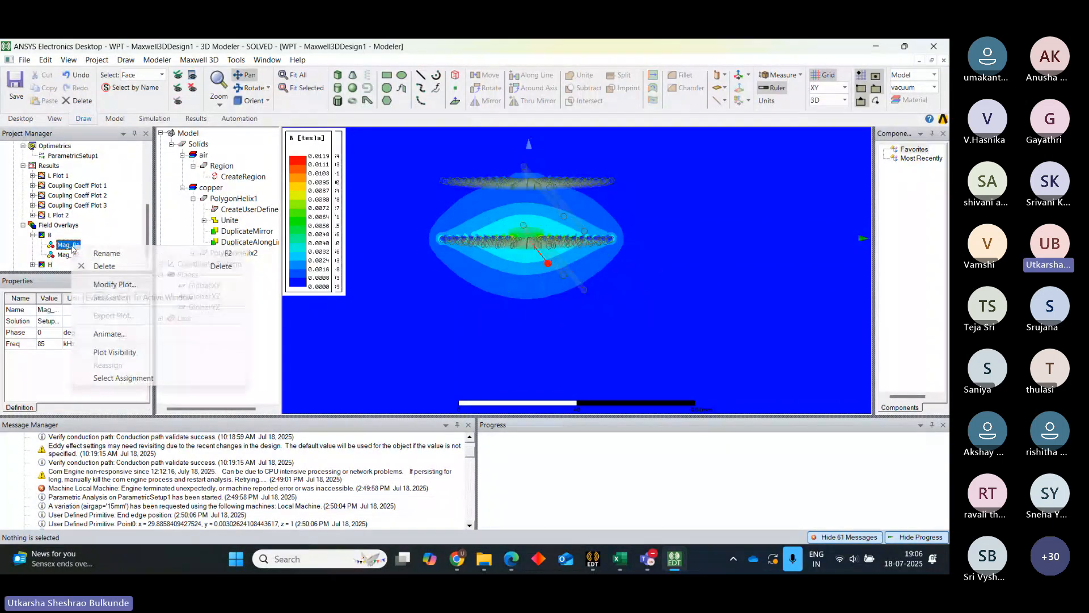
{"action": "left_click", "coordinate": [102, 355]}
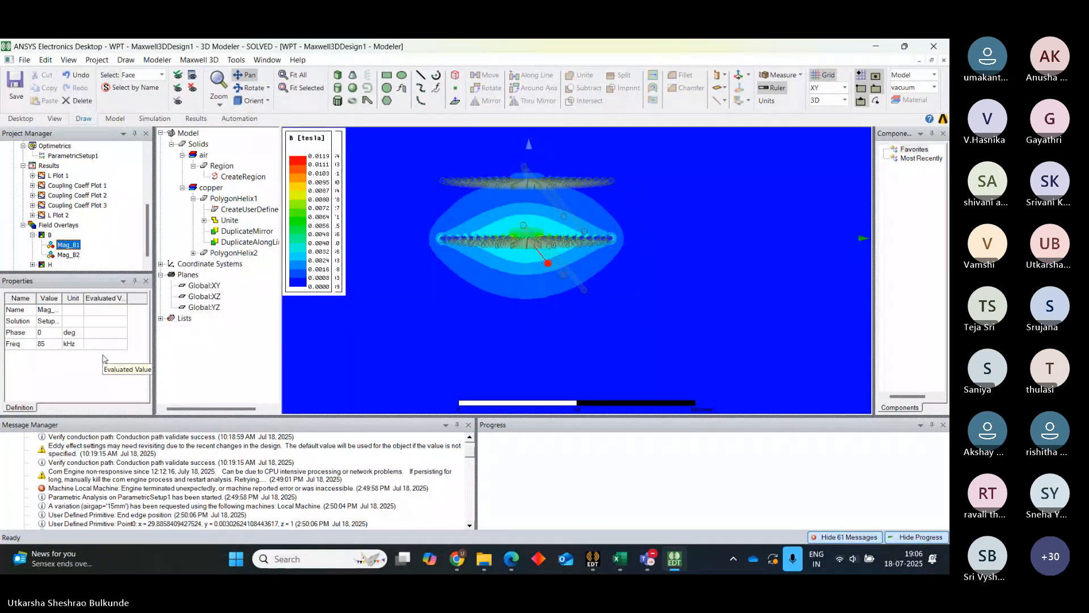
{"action": "left_click", "coordinate": [68, 256]}
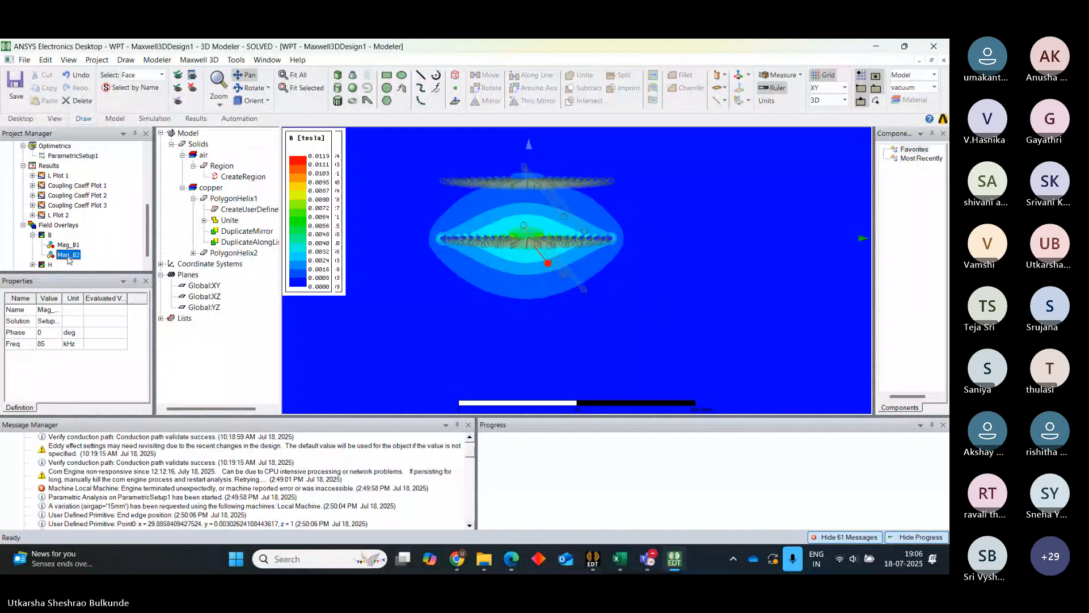
{"action": "right_click", "coordinate": [68, 259]}
{"action": "left_click", "coordinate": [101, 357]}
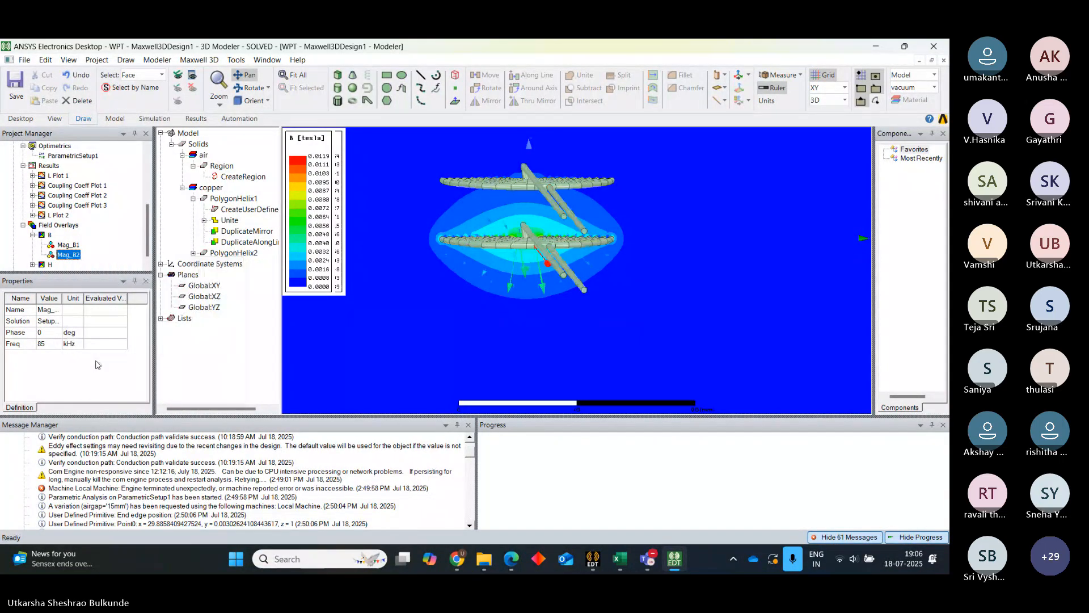
{"action": "right_click", "coordinate": [46, 234]}
{"action": "left_click", "coordinate": [106, 225]}
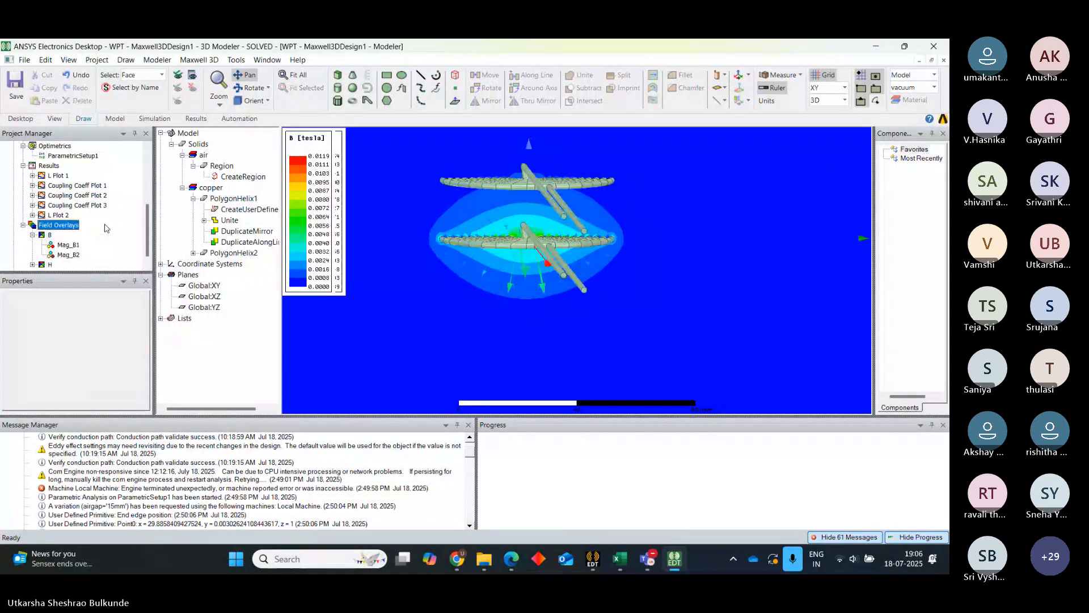
{"action": "left_click", "coordinate": [68, 245]}
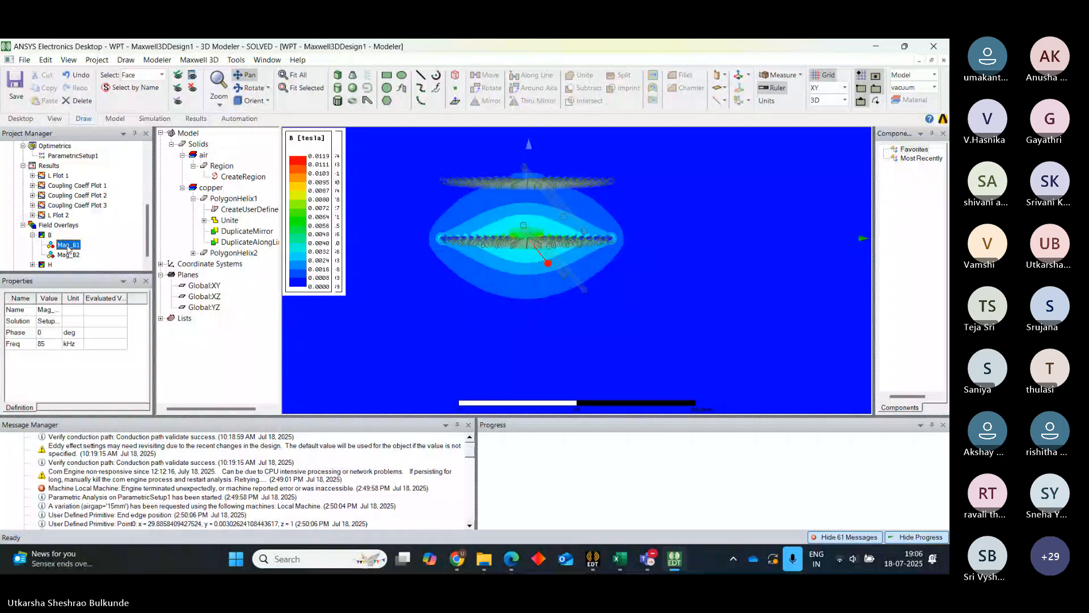
{"action": "right_click", "coordinate": [68, 248]}
{"action": "left_click", "coordinate": [113, 355]}
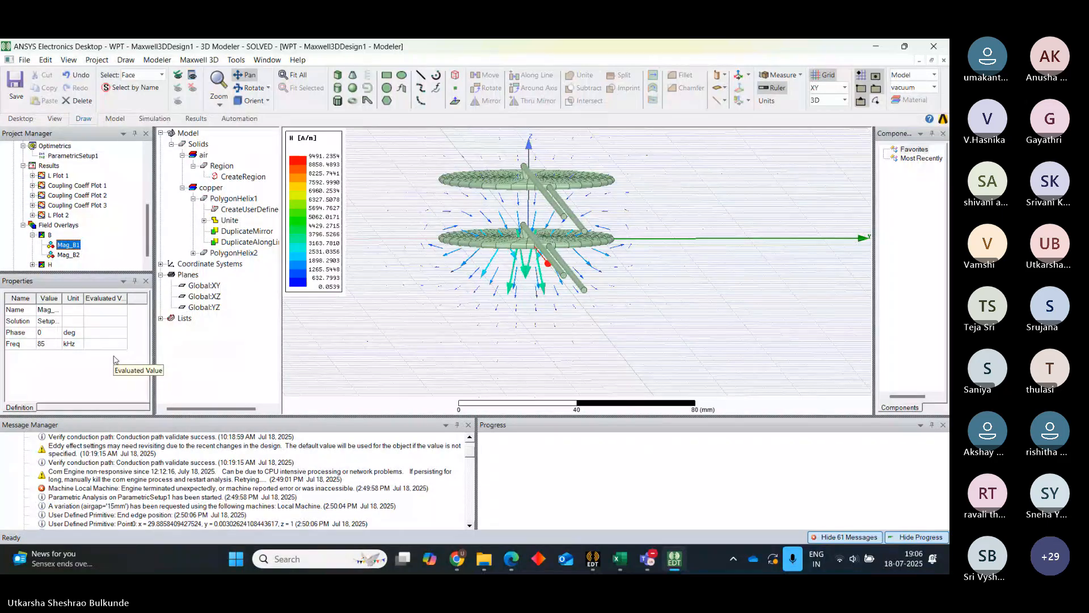
Examine the H field vectors around both coils up close, and check the plot options of the Vector_H1 overlay.
{"action": "scroll", "coordinate": [533, 242], "scroll_direction": "up", "scroll_amount": 1}
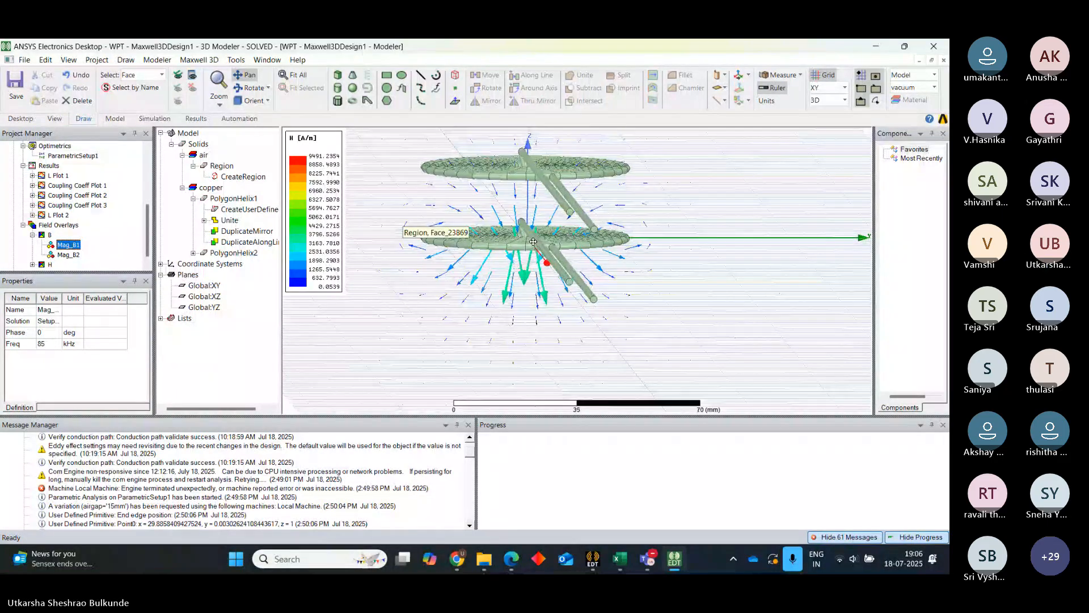
{"action": "scroll", "coordinate": [533, 241], "scroll_direction": "up", "scroll_amount": 1}
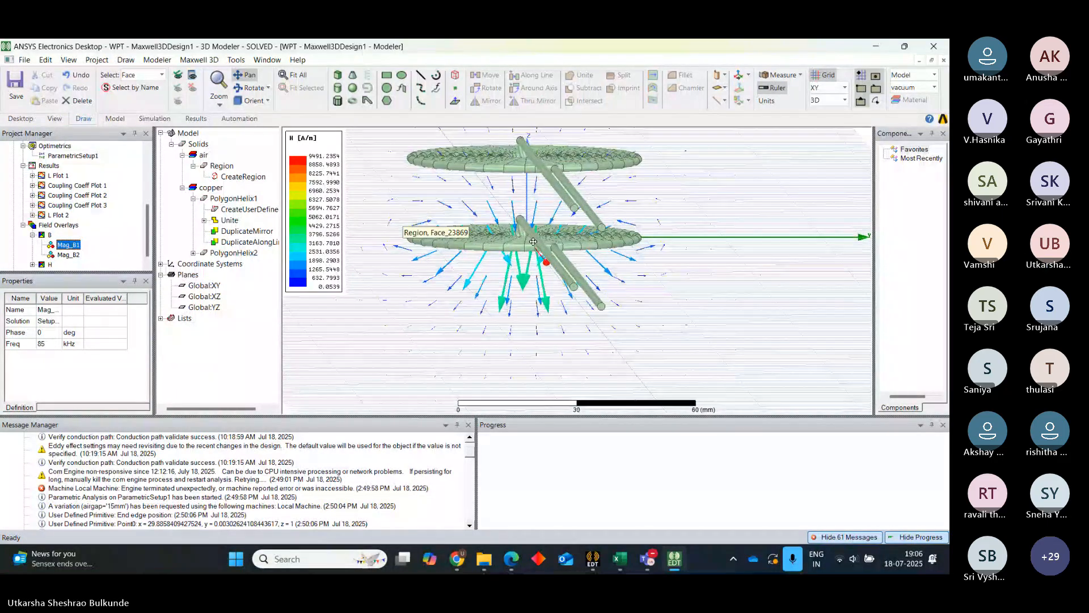
{"action": "mouse_move", "coordinate": [661, 298]}
{"action": "left_mouse_down"}
{"action": "mouse_move", "coordinate": [659, 256]}
{"action": "mouse_move", "coordinate": [658, 308]}
{"action": "left_mouse_up"}
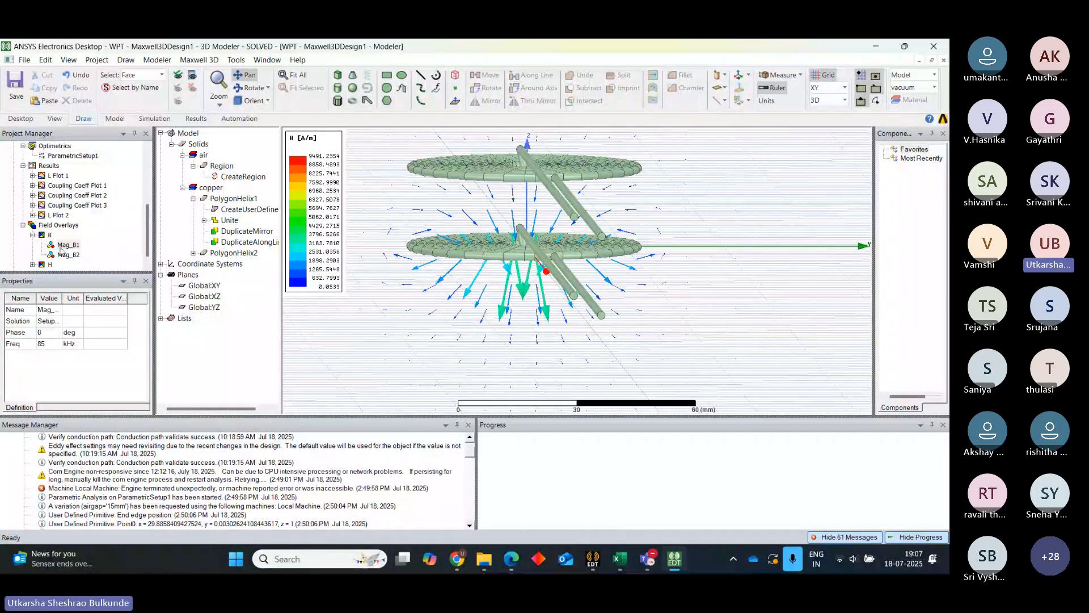
{"action": "scroll", "coordinate": [27, 252], "scroll_direction": "down", "scroll_amount": 1}
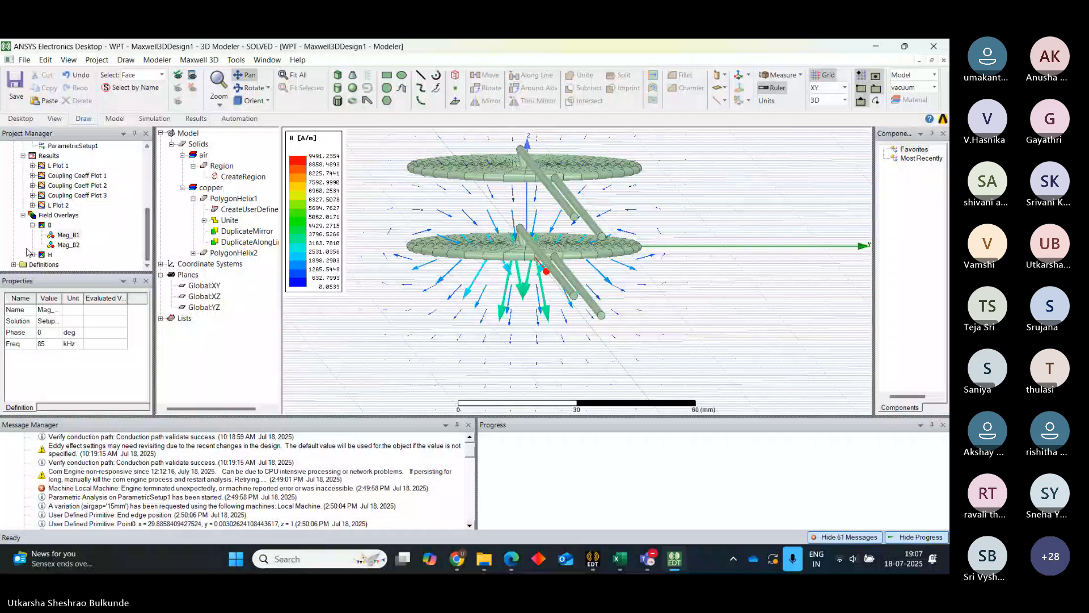
{"action": "left_click", "coordinate": [32, 254]}
{"action": "left_click", "coordinate": [73, 264]}
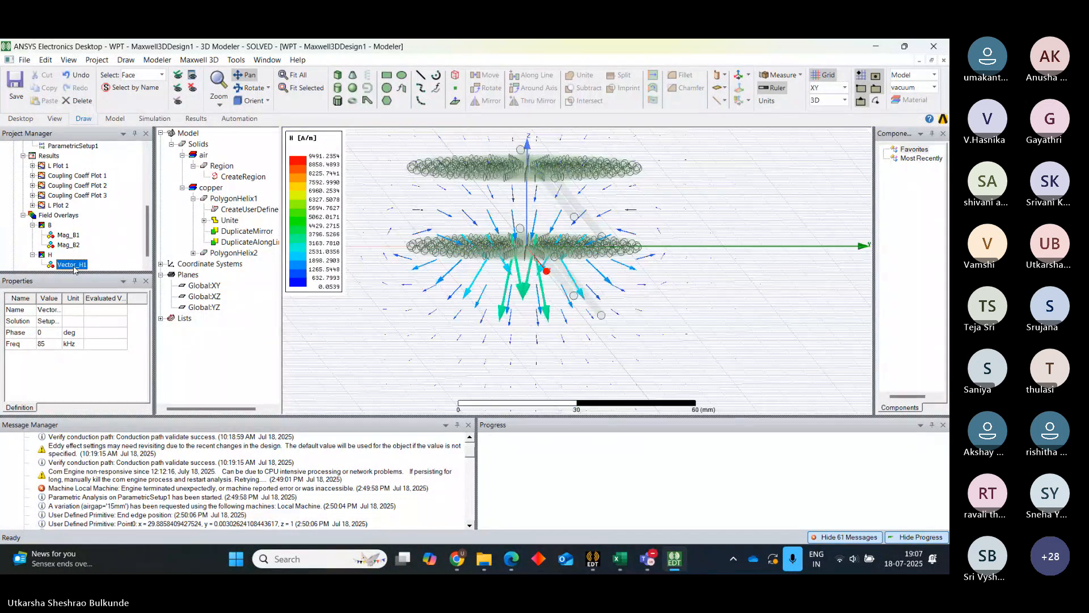
{"action": "right_click", "coordinate": [73, 266]}
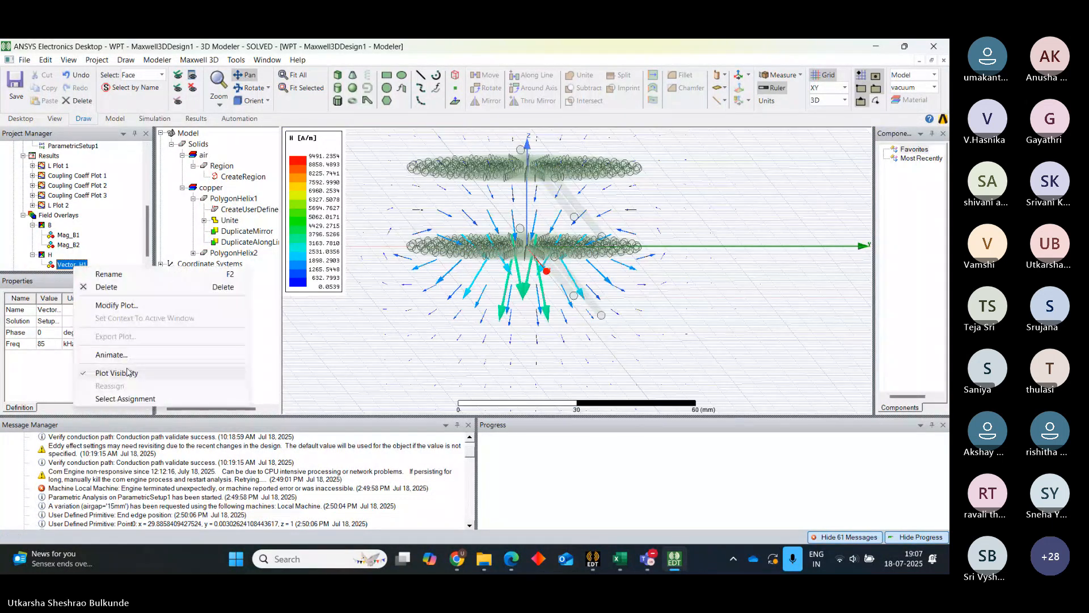
{"action": "left_click", "coordinate": [422, 323]}
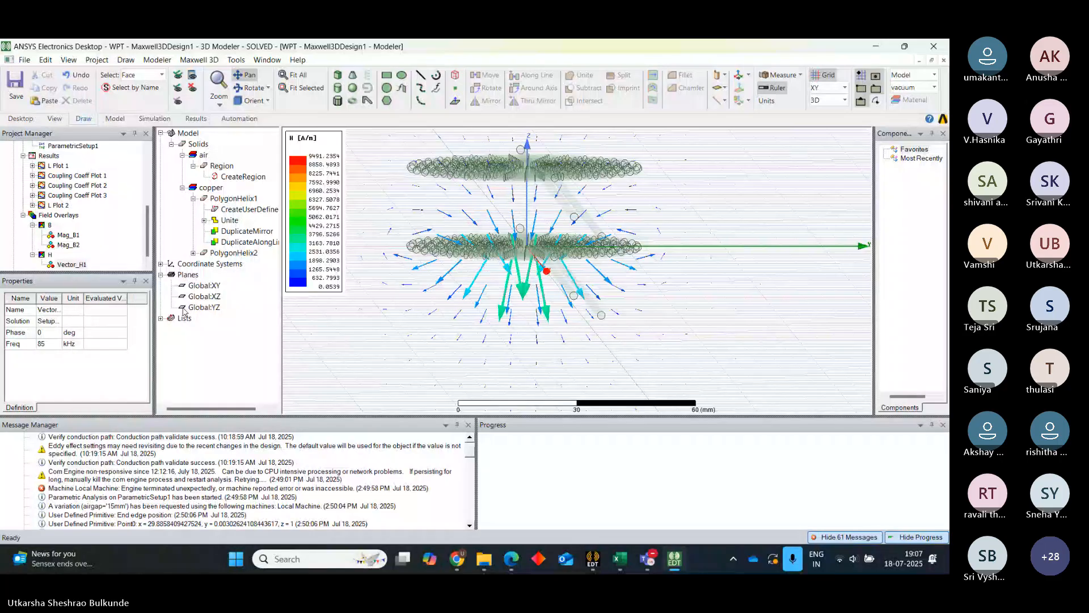
Create a Mag_H field overlay on the Global:YZ plane.
{"action": "left_click", "coordinate": [203, 297]}
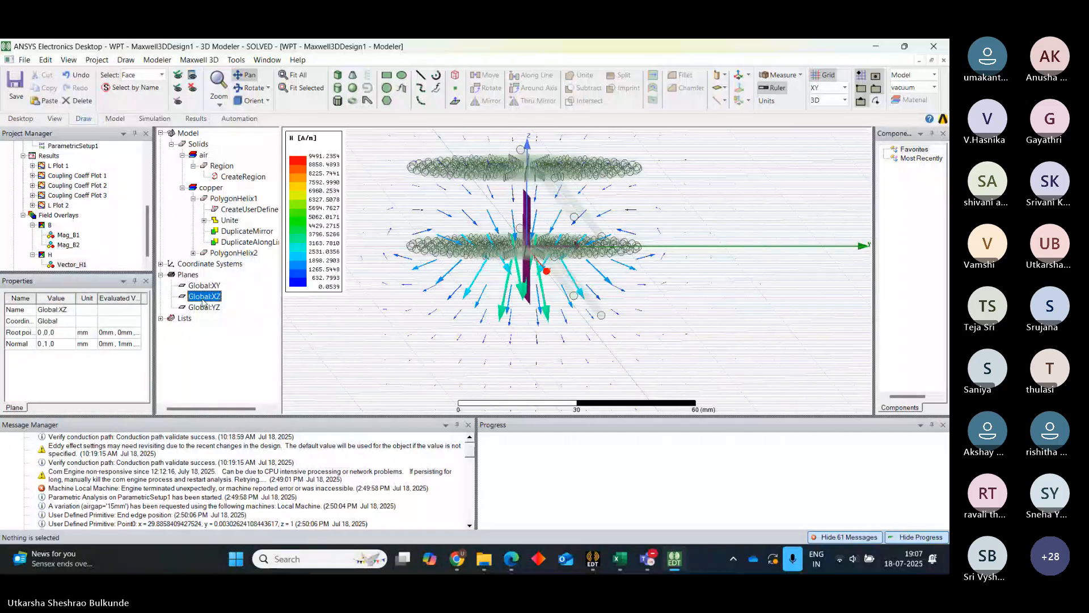
{"action": "left_click", "coordinate": [204, 307]}
{"action": "right_click", "coordinate": [530, 229]}
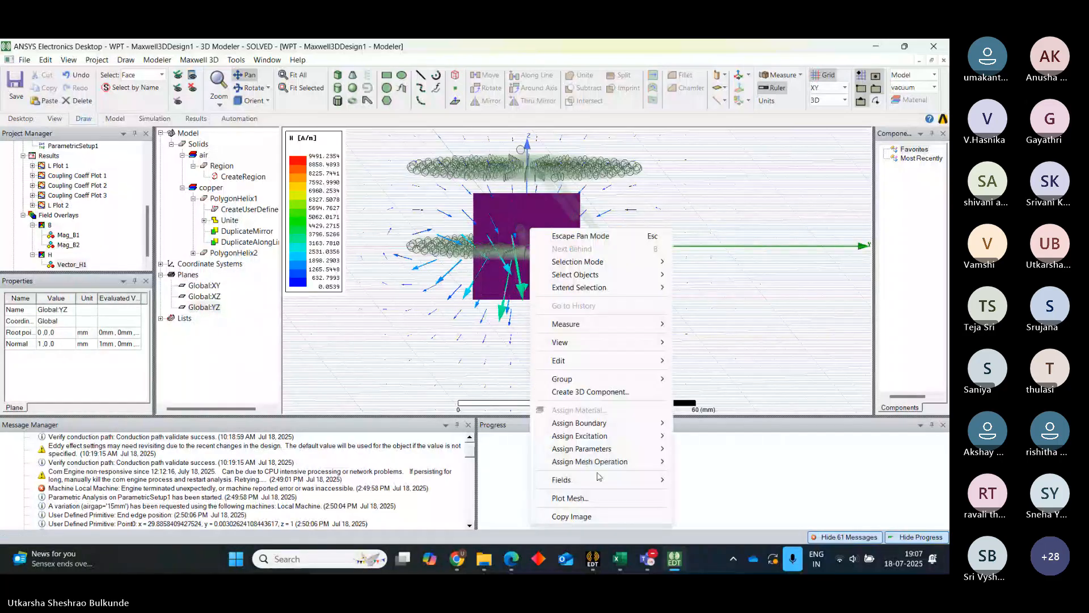
{"action": "mouse_move", "coordinate": [599, 480]}
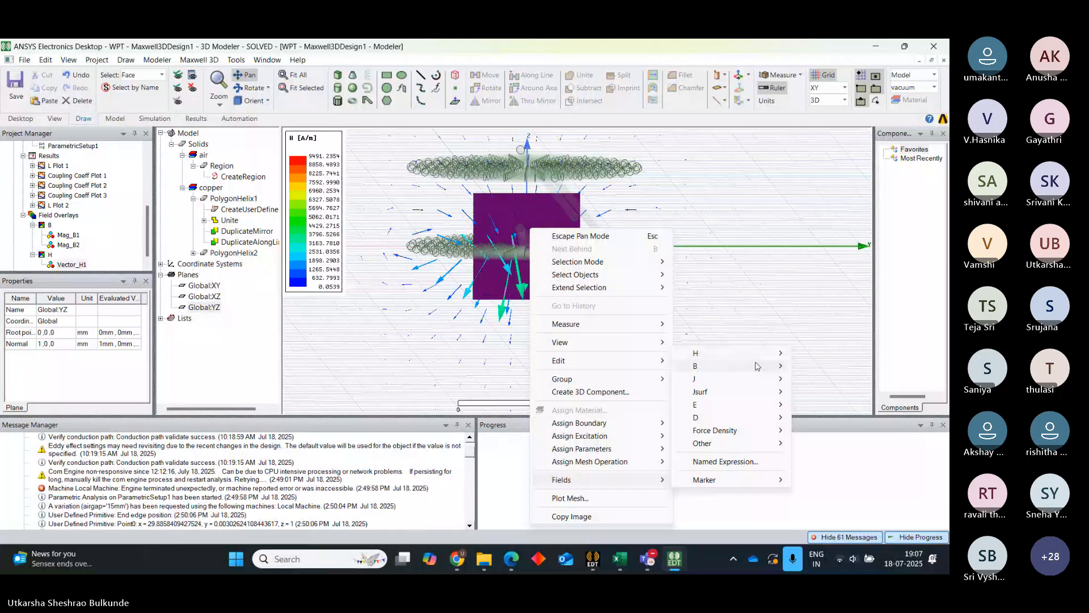
{"action": "mouse_move", "coordinate": [738, 353]}
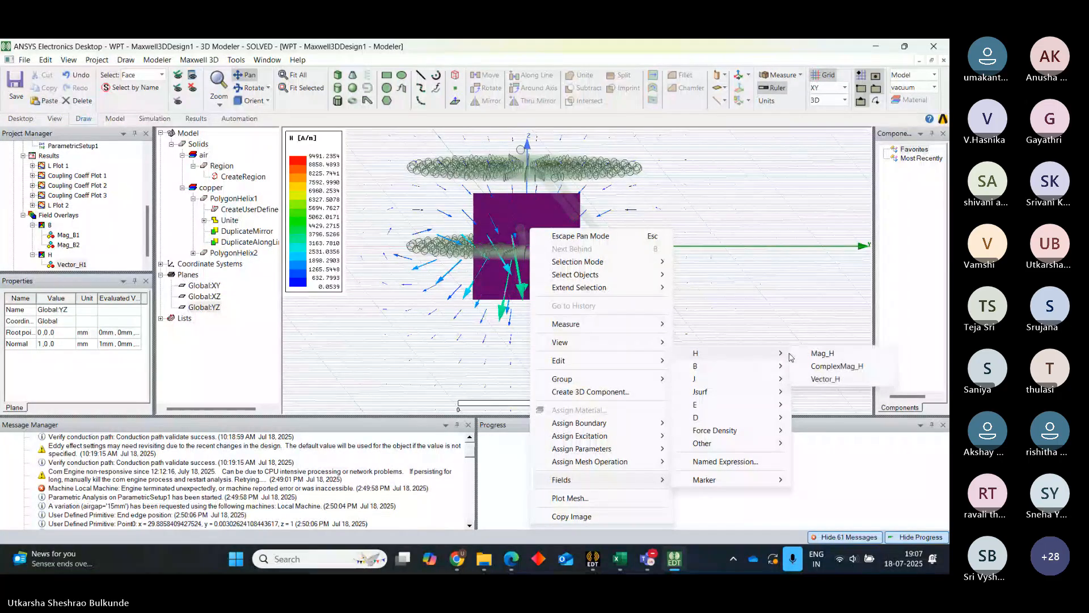
{"action": "left_click", "coordinate": [822, 354]}
{"action": "left_click", "coordinate": [454, 402]}
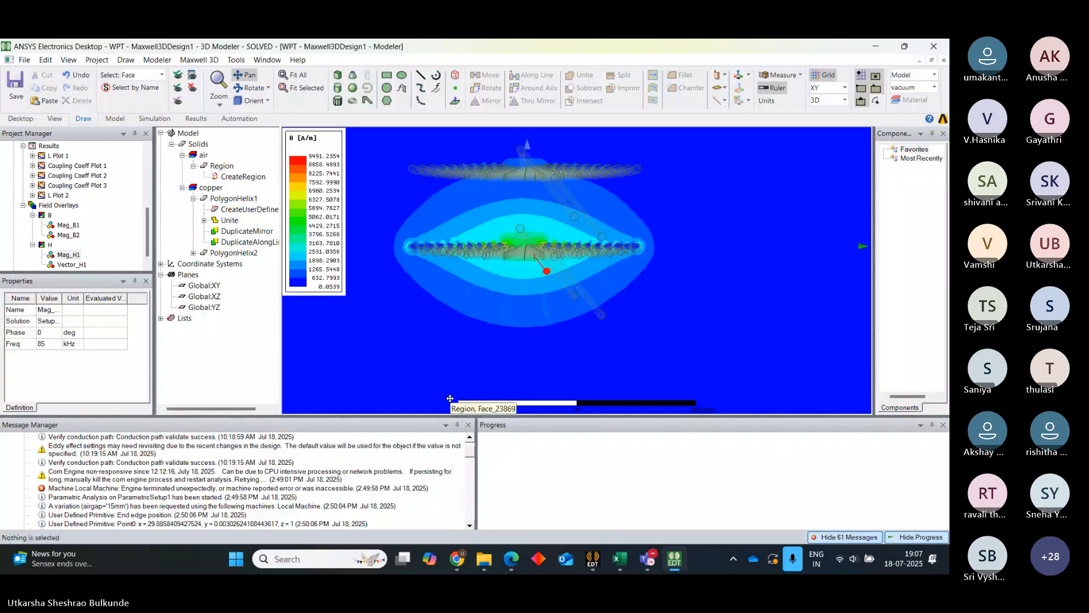
Display the Vector_H1 overlay, and create a Vector_B field overlay on the Global:YZ plane from Setup1 : LastAdaptive at 85 kHz.
{"action": "scroll", "coordinate": [146, 252], "scroll_direction": "down", "scroll_amount": 1}
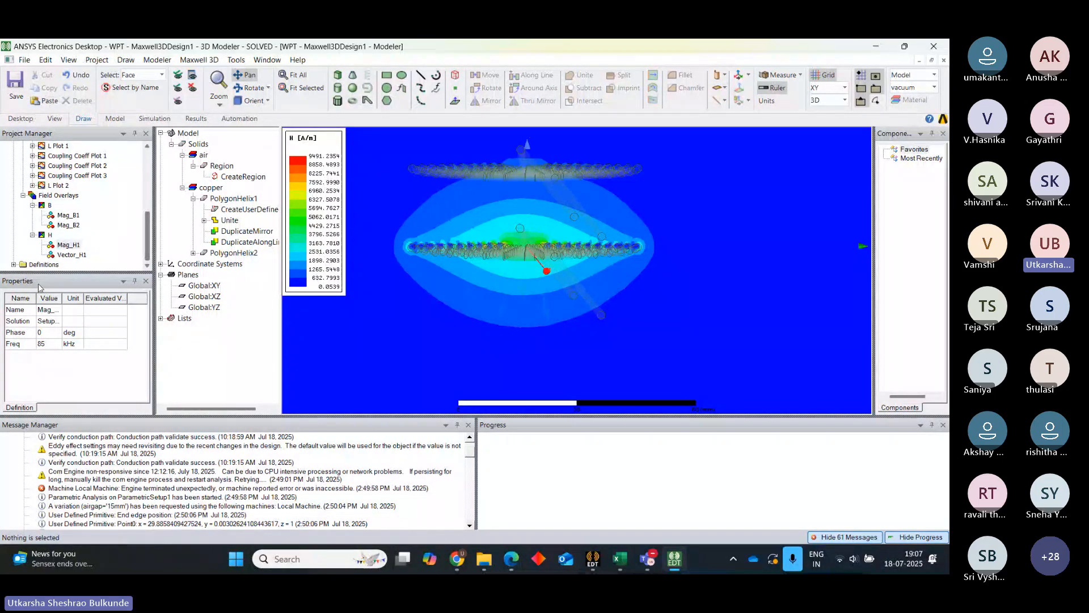
{"action": "left_click", "coordinate": [65, 256]}
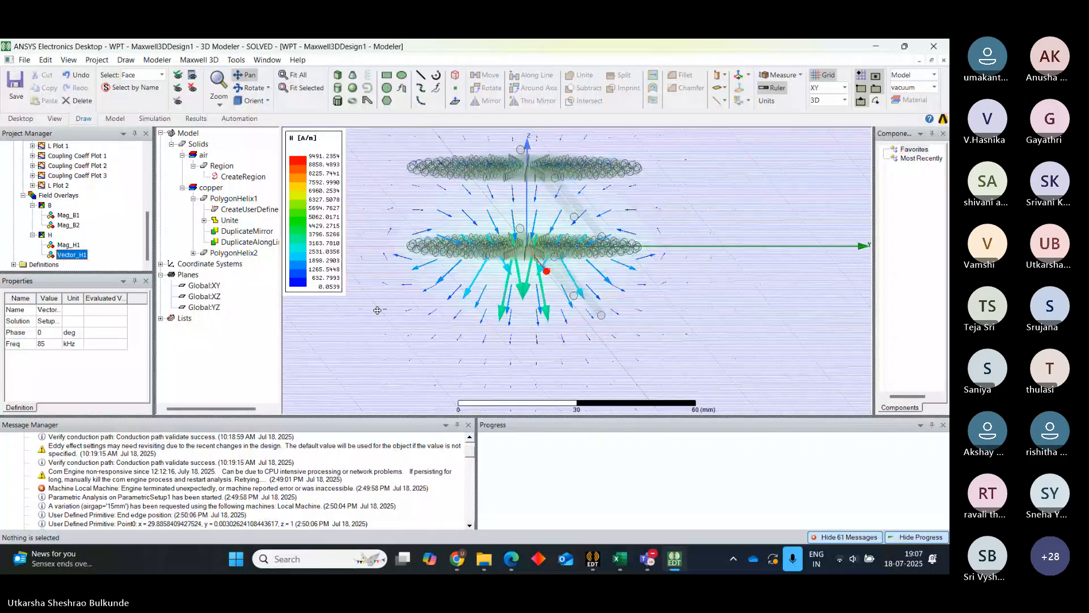
{"action": "left_click", "coordinate": [205, 307]}
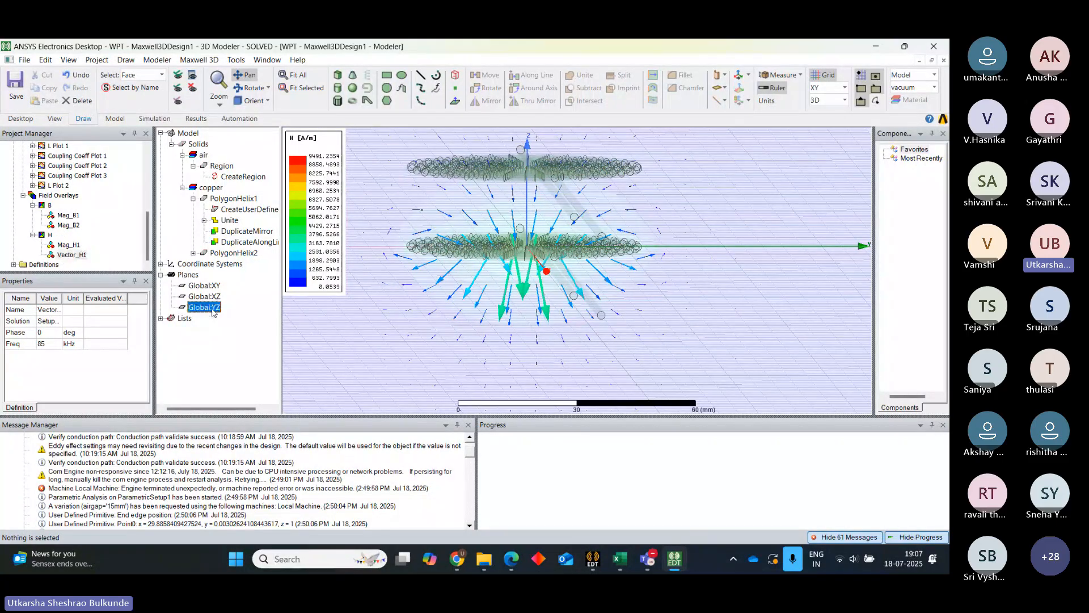
{"action": "right_click", "coordinate": [543, 210]}
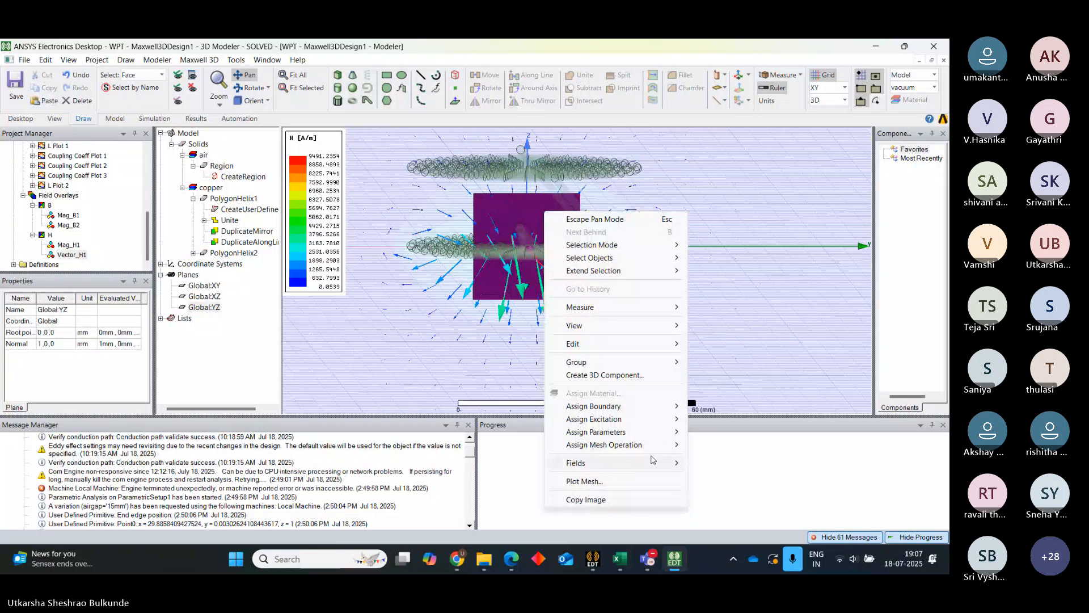
{"action": "mouse_move", "coordinate": [655, 463]}
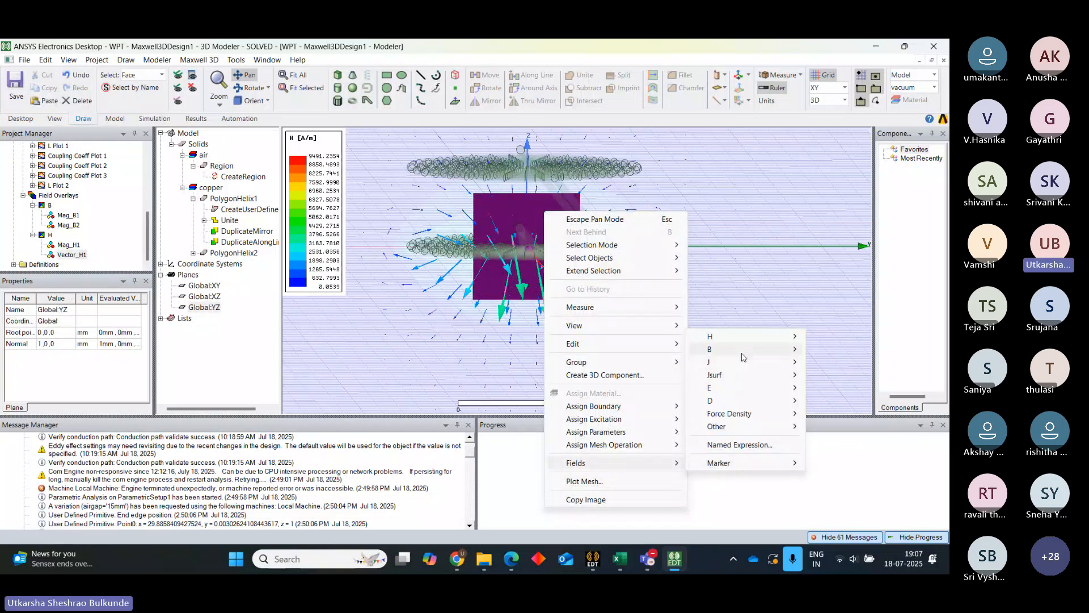
{"action": "mouse_move", "coordinate": [742, 350]}
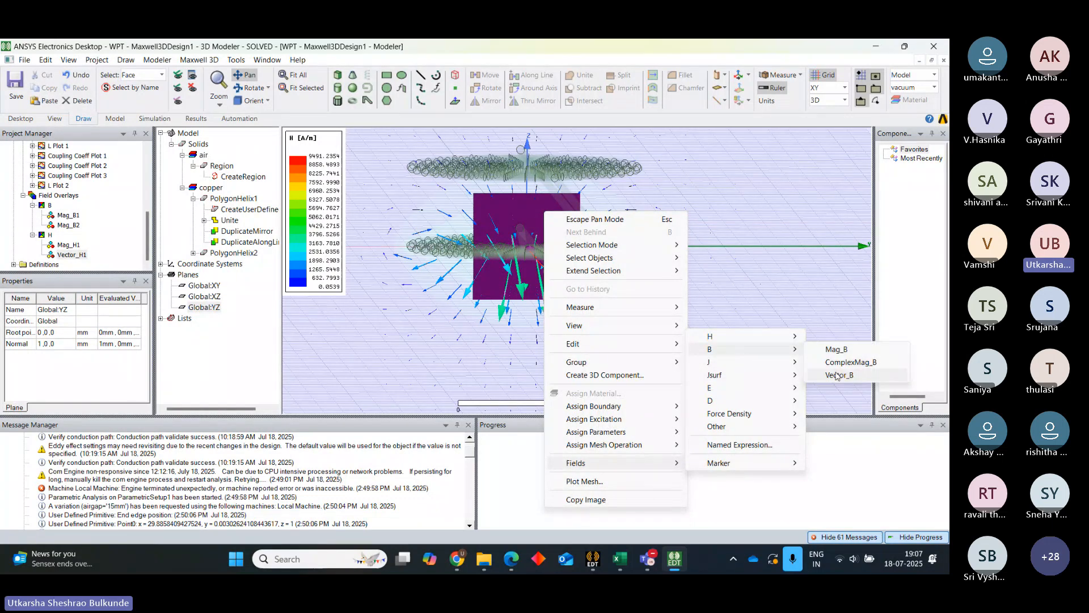
{"action": "left_click", "coordinate": [839, 375]}
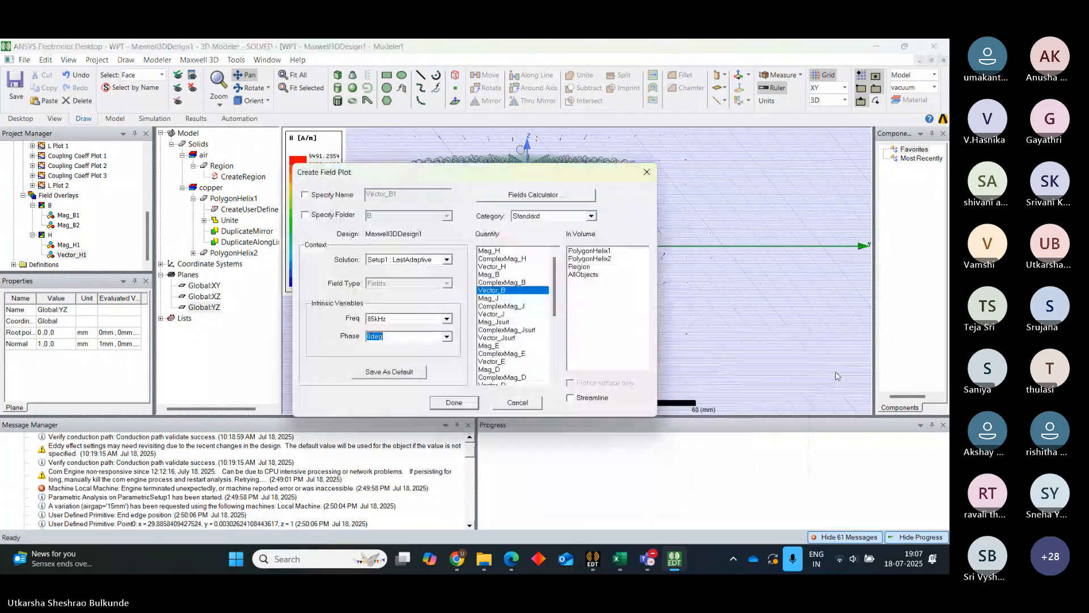
{"action": "left_click", "coordinate": [455, 402]}
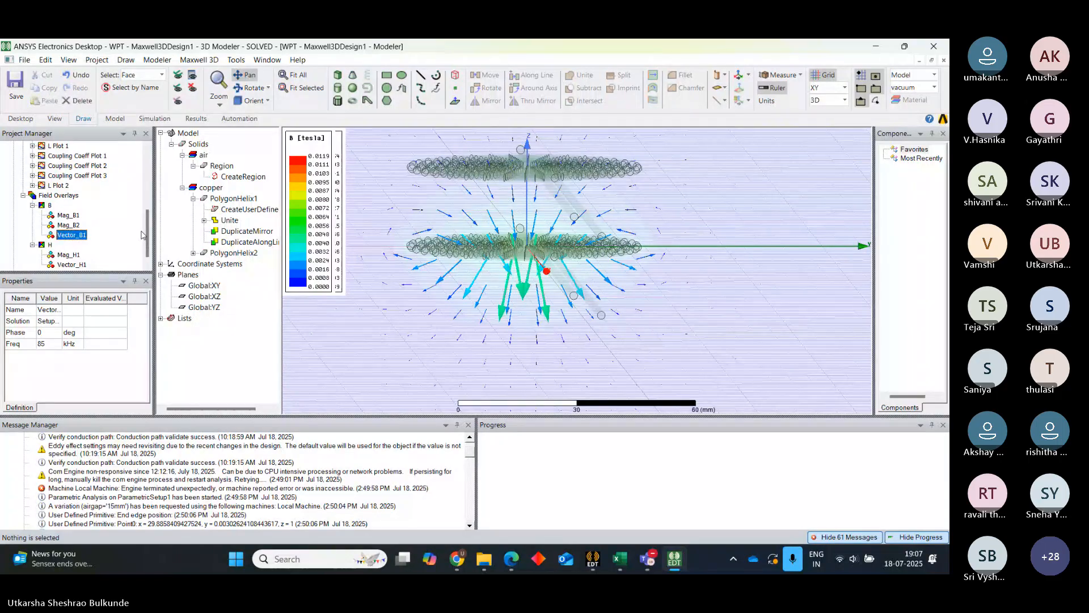
Compare the Mag_B1 field overlay with the Vector_H1 overlay around the two coils.
{"action": "mouse_move", "coordinate": [150, 218]}
{"action": "left_mouse_down"}
{"action": "mouse_move", "coordinate": [150, 204]}
{"action": "mouse_move", "coordinate": [150, 222]}
{"action": "left_mouse_up"}
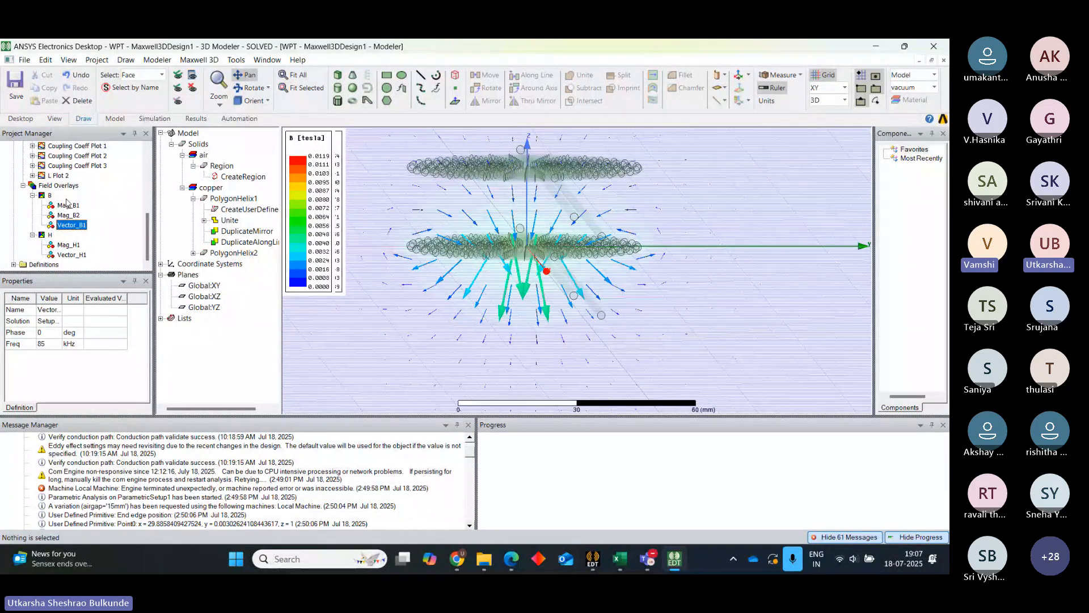
{"action": "left_click", "coordinate": [66, 206]}
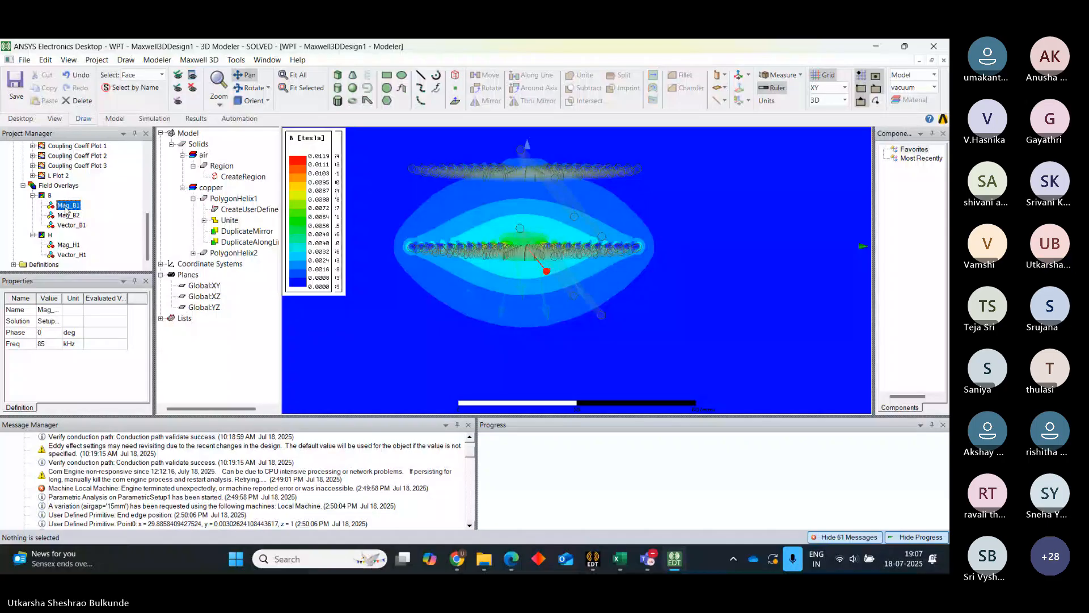
{"action": "left_click", "coordinate": [73, 255]}
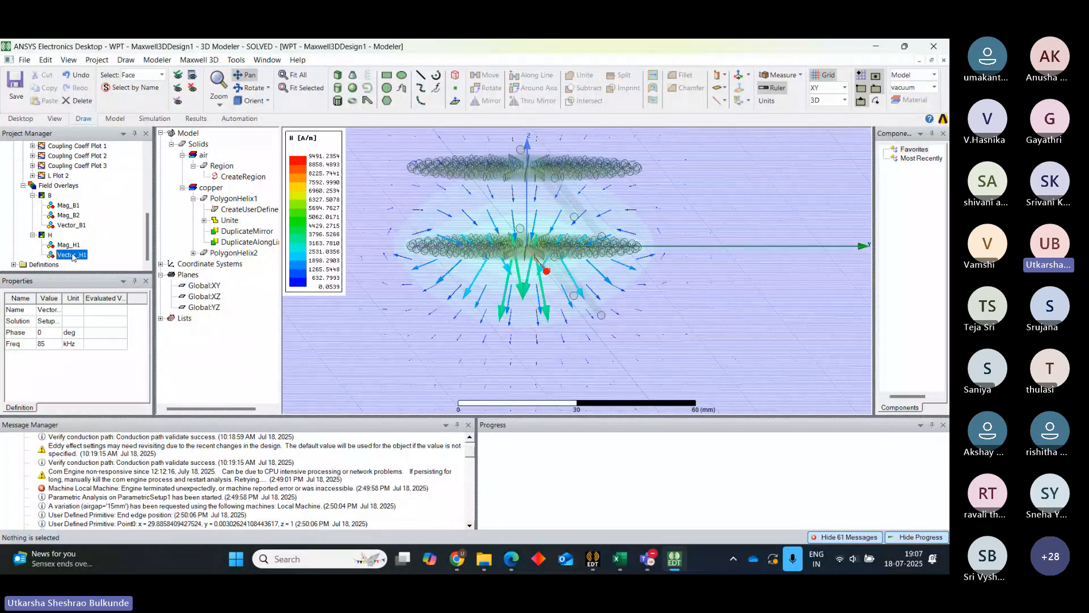
{"action": "left_click", "coordinate": [69, 207]}
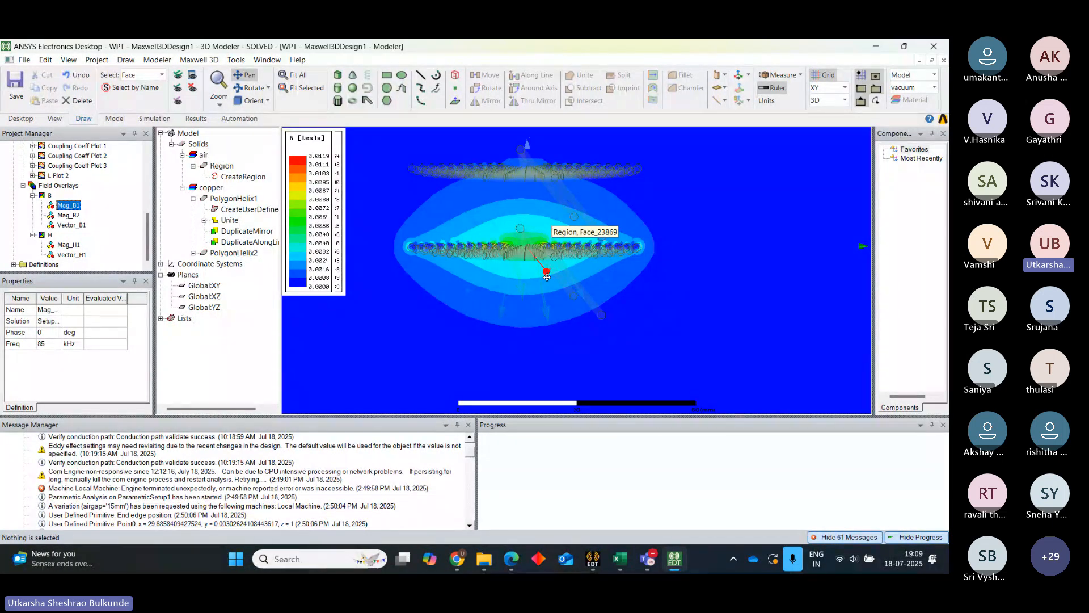
{"action": "left_click", "coordinate": [258, 354]}
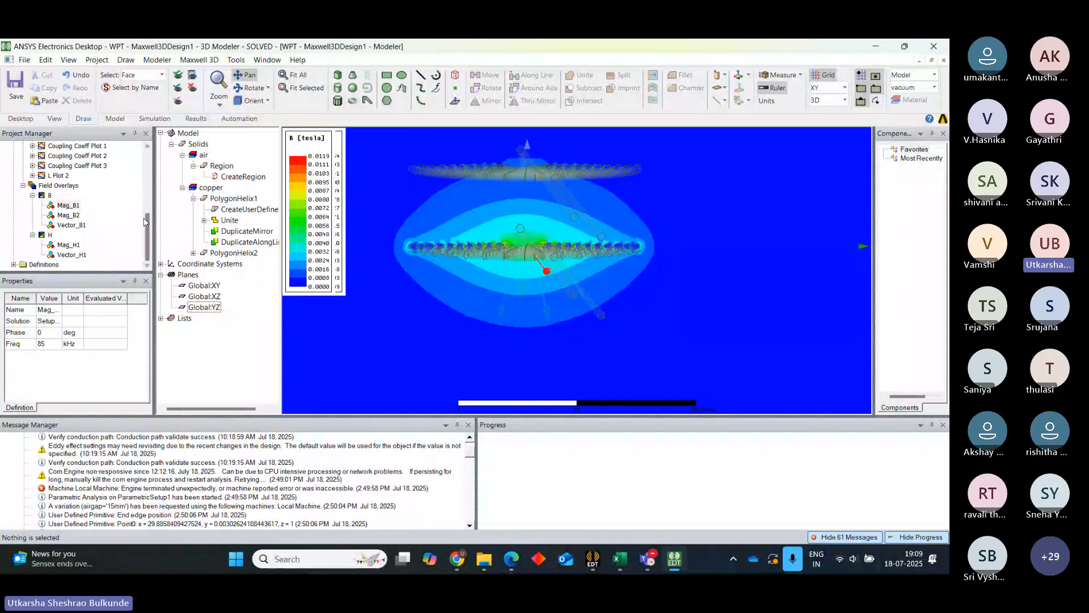
Review the design variables and the Current1_Rx, Current1_Tx and Current2_Tx excitation settings of Maxwell3DDesign1.
{"action": "left_click_drag", "start_coordinate": [146, 221], "coordinate": [128, 159]}
{"action": "left_click", "coordinate": [125, 156]}
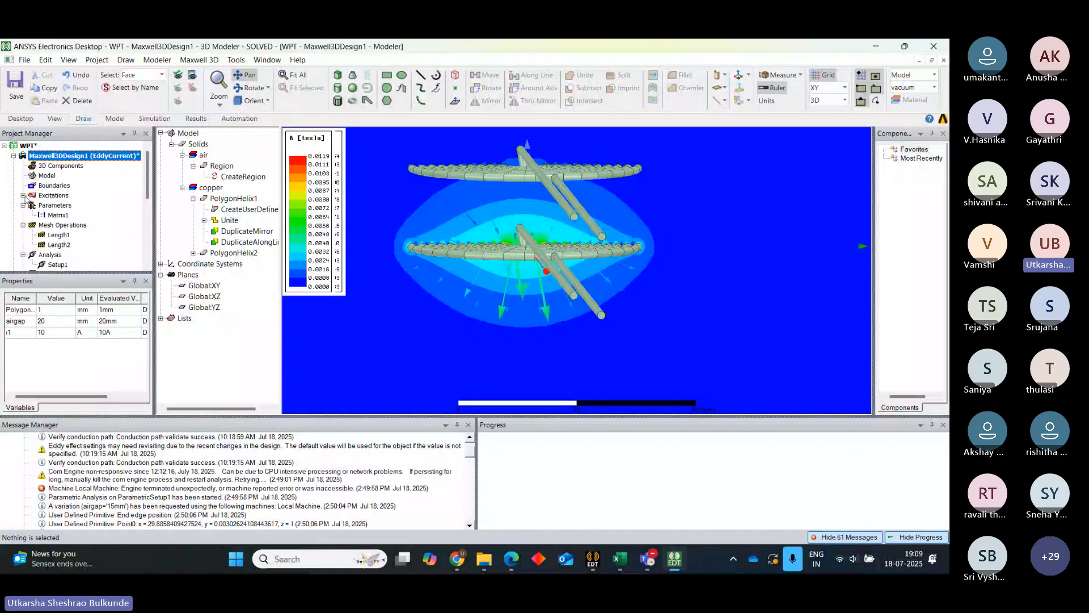
{"action": "left_click", "coordinate": [23, 195]}
{"action": "left_click", "coordinate": [65, 205]}
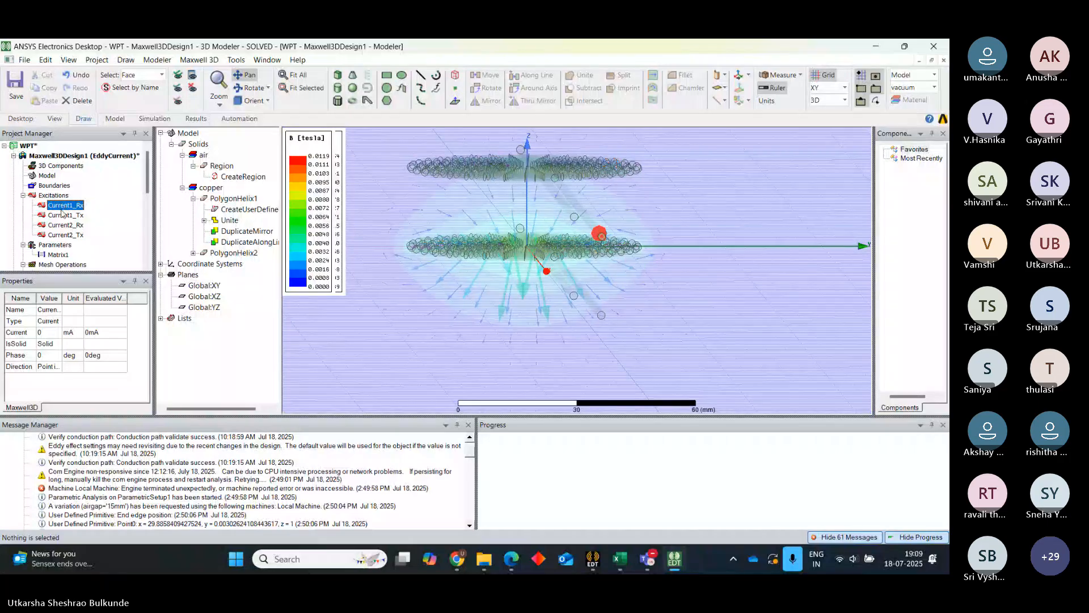
{"action": "left_click", "coordinate": [63, 216]}
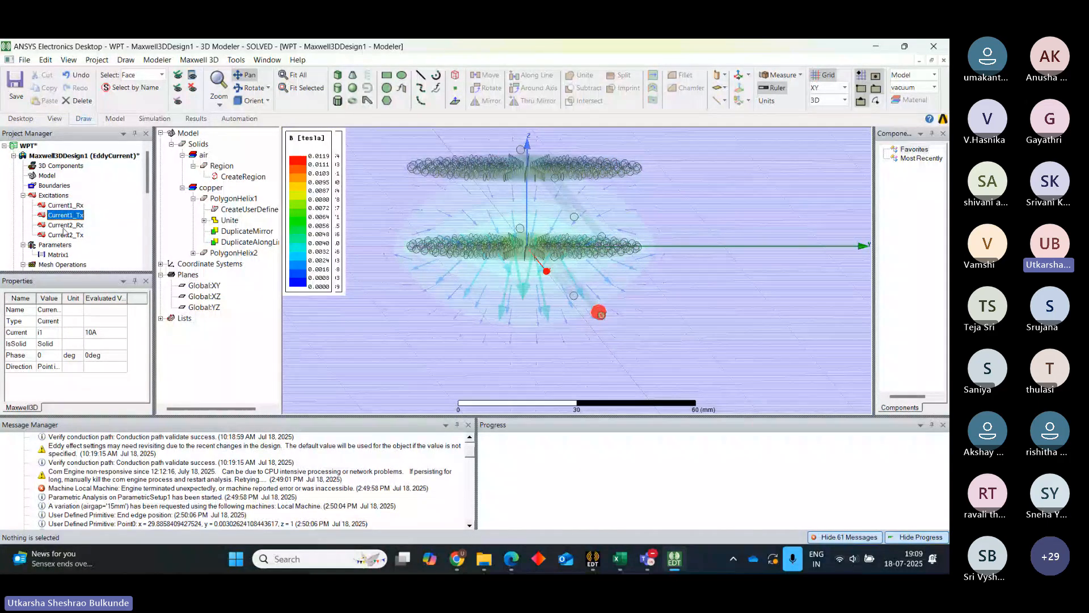
{"action": "left_click", "coordinate": [69, 235]}
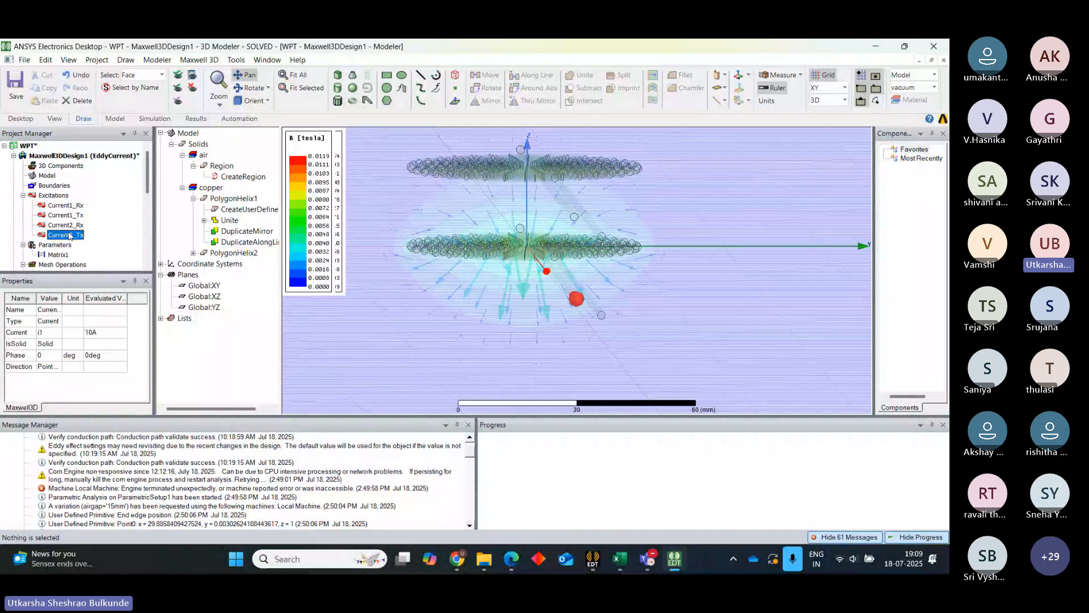
{"action": "scroll", "coordinate": [69, 235], "scroll_direction": "down", "scroll_amount": 2}
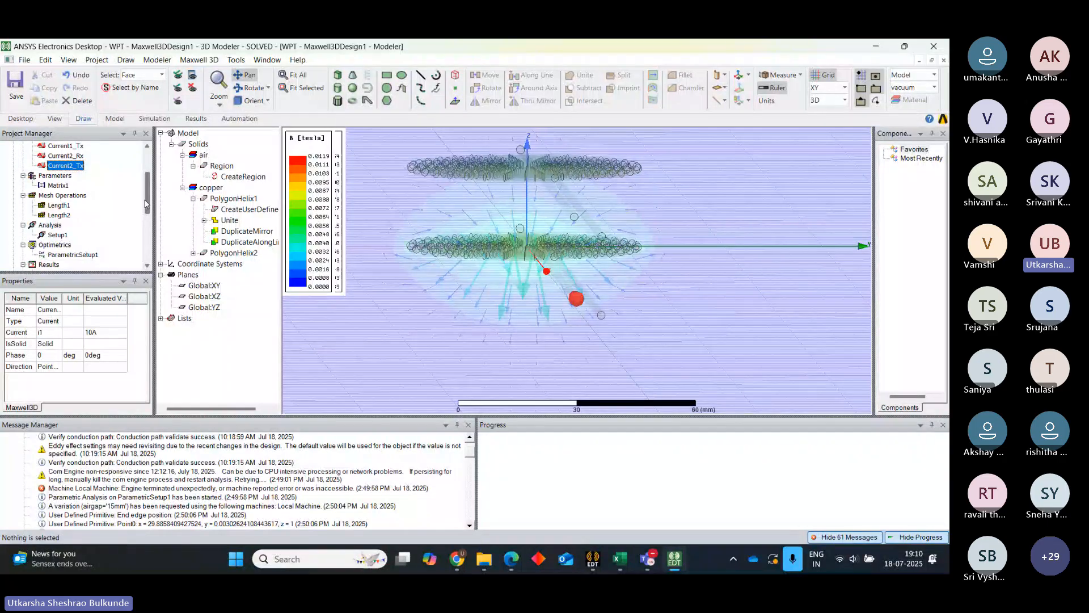
{"action": "scroll", "coordinate": [69, 235], "scroll_direction": "up", "scroll_amount": 2}
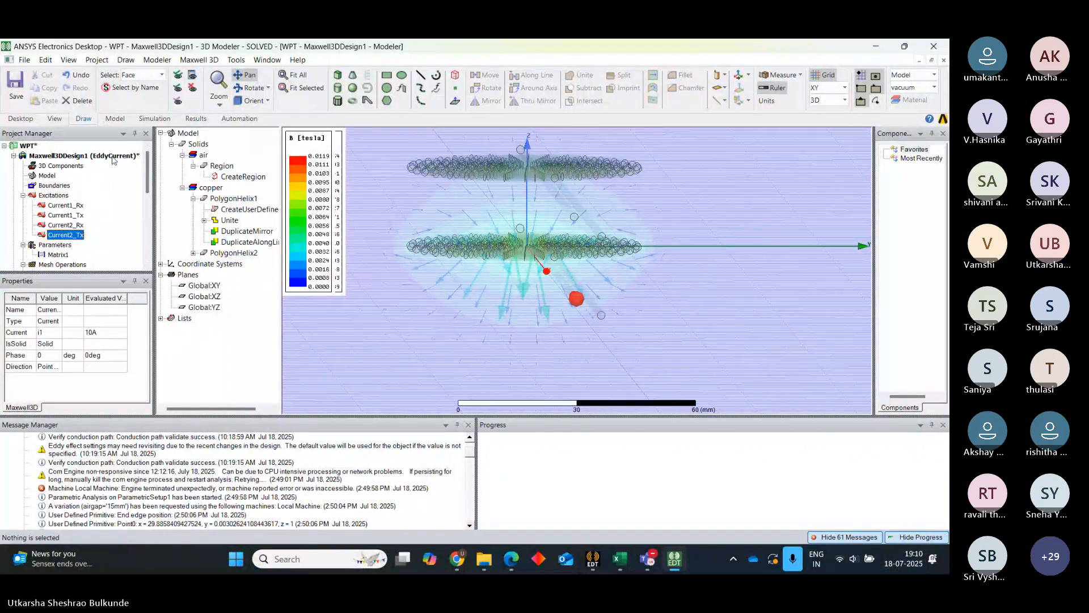
{"action": "left_click", "coordinate": [113, 158]}
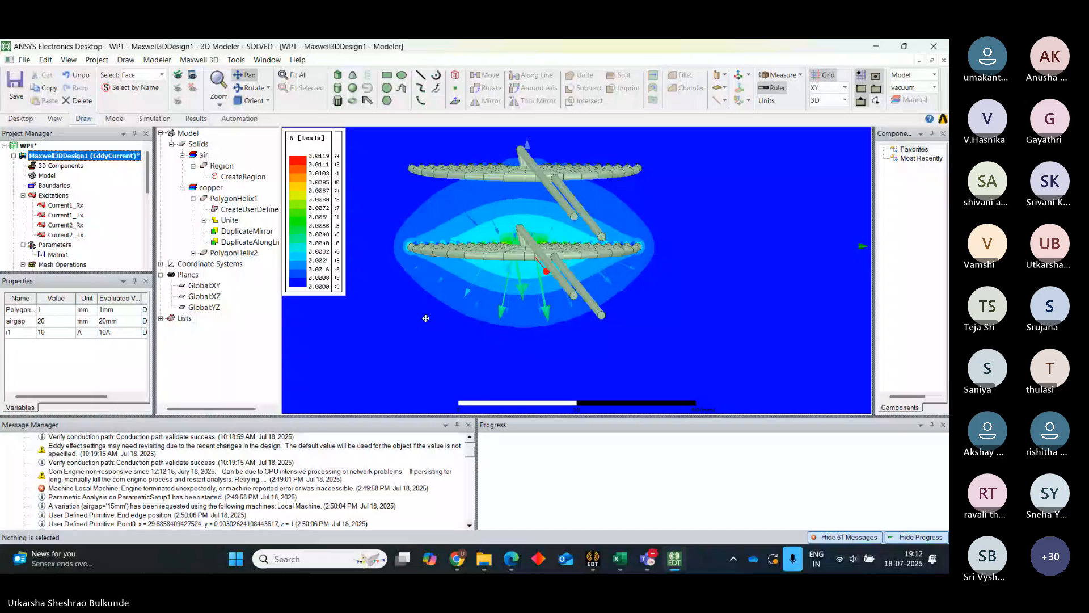
Return to the field overlays and view the B overlay group with its plots.
{"action": "left_click", "coordinate": [271, 380]}
{"action": "scroll", "coordinate": [126, 189], "scroll_direction": "down", "scroll_amount": 6}
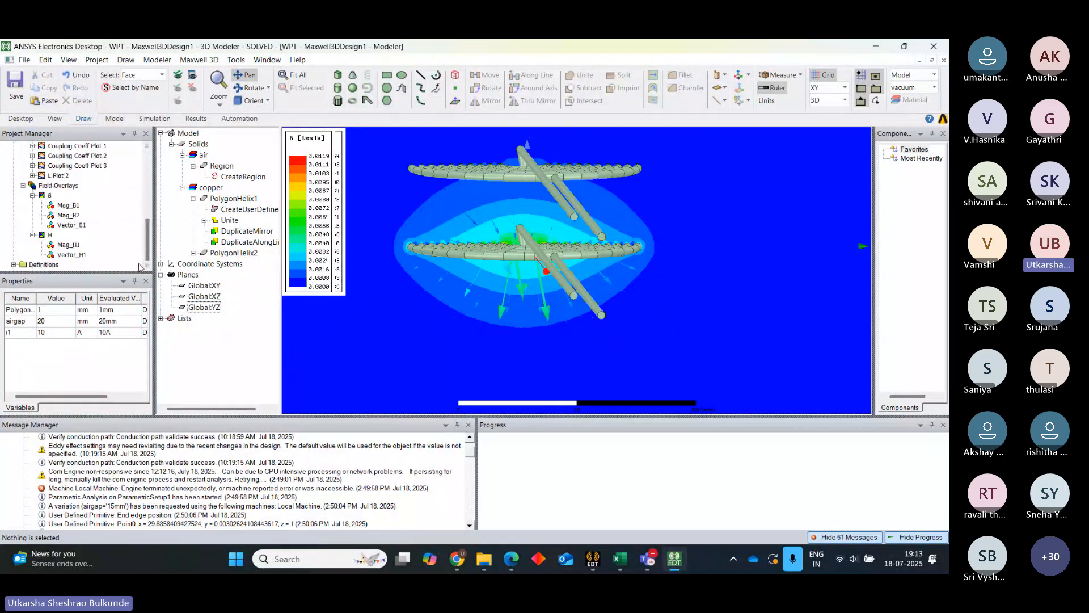
{"action": "left_click", "coordinate": [50, 196]}
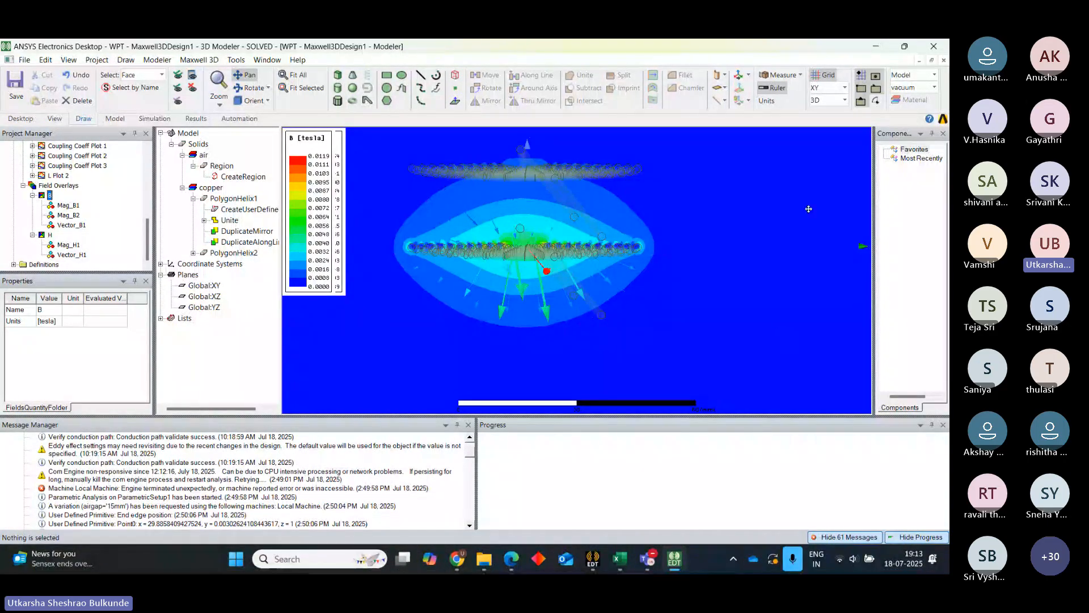
Minimize all open windows and switch to the LabPC remote desktop to show the circular_coil_ferrite_paper design.
{"action": "left_click", "coordinate": [881, 49]}
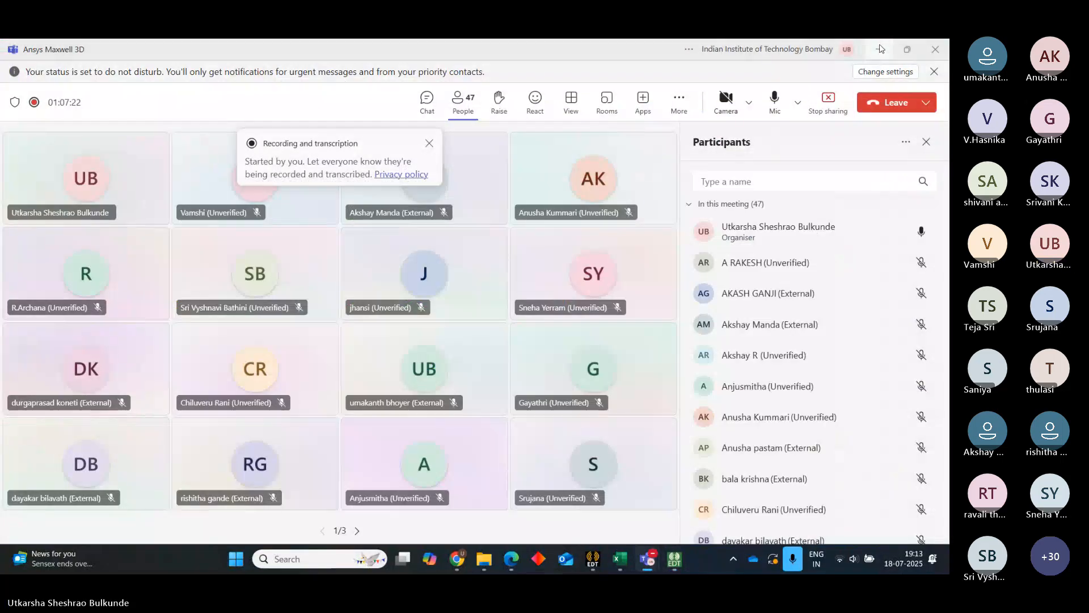
{"action": "left_click", "coordinate": [881, 49]}
{"action": "left_click", "coordinate": [880, 48]}
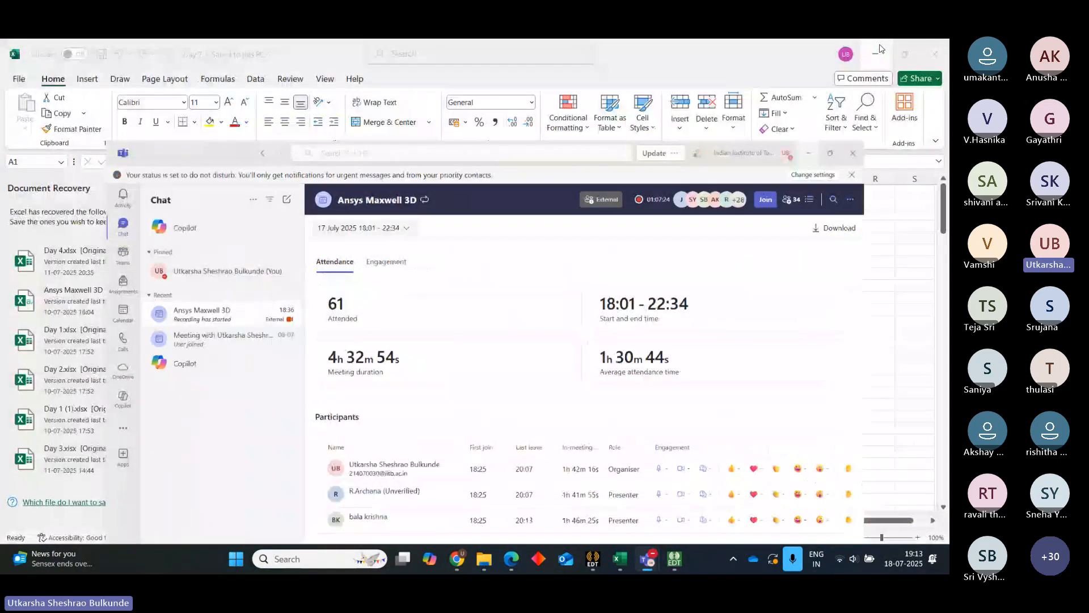
{"action": "left_click", "coordinate": [881, 49]}
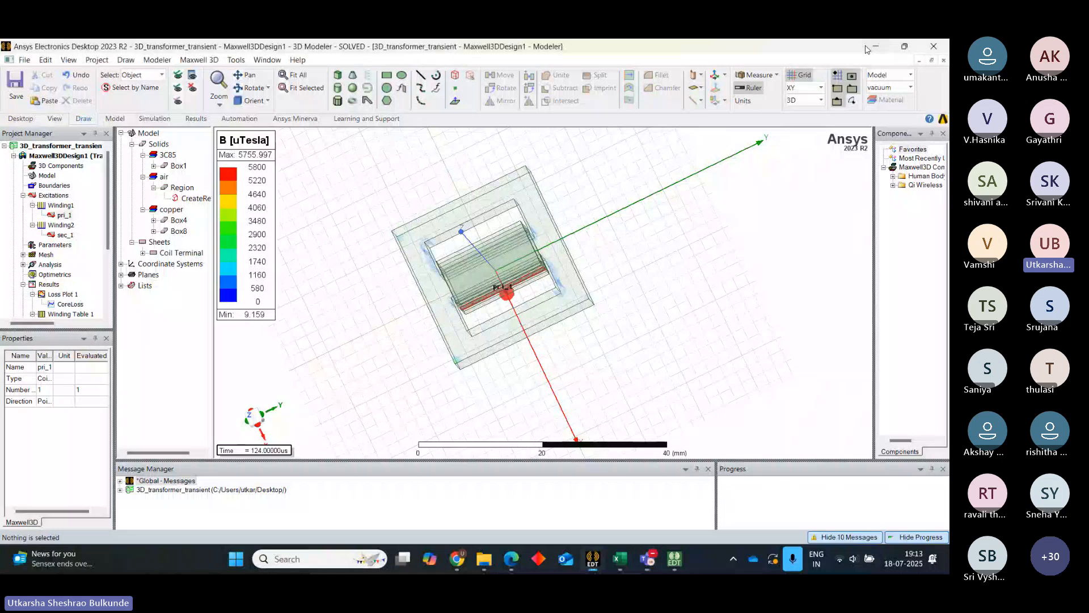
{"action": "left_click", "coordinate": [868, 45]}
{"action": "left_click", "coordinate": [866, 48]}
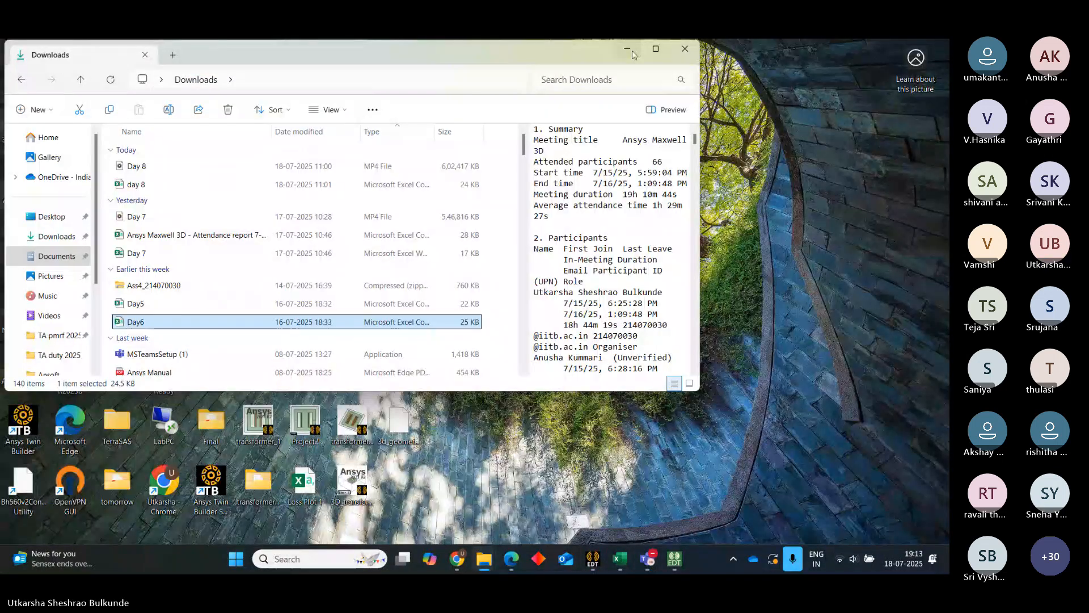
{"action": "left_click", "coordinate": [629, 49]}
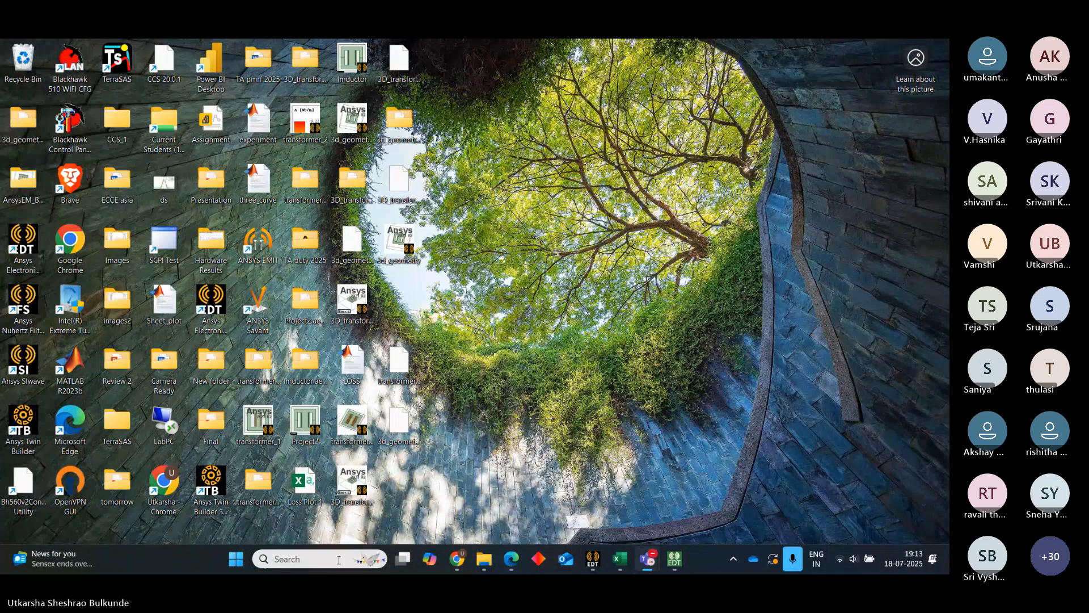
{"action": "double_click", "coordinate": [162, 421]}
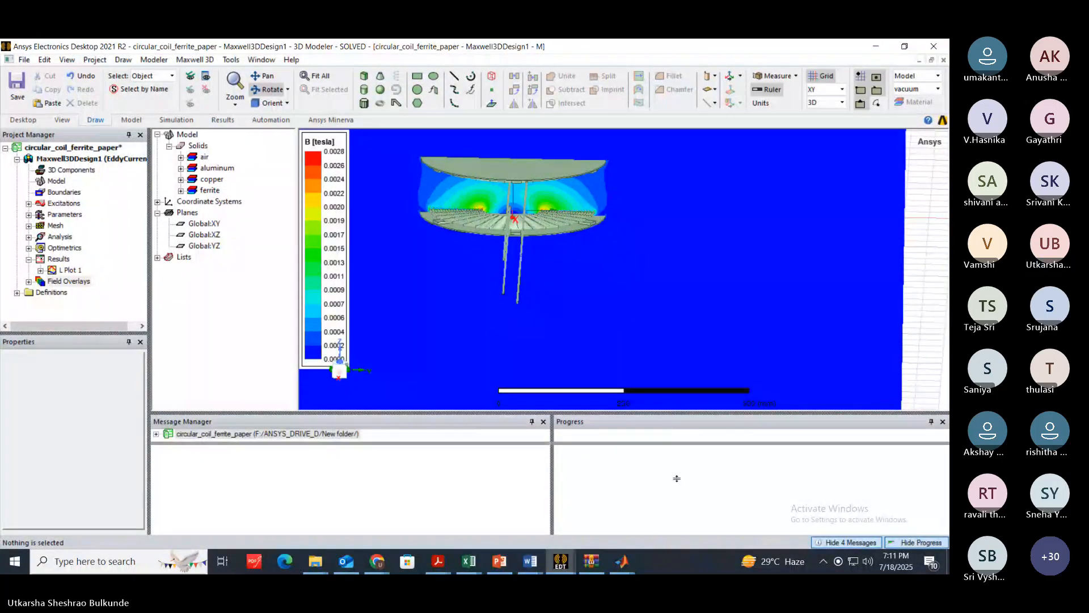
Enlarge the model view, expand the ferrite solids and examine the placement of individual rx_ferrite and tx_ferrite bars on the two coils.
{"action": "left_click_drag", "start_coordinate": [677, 478], "coordinate": [681, 488]}
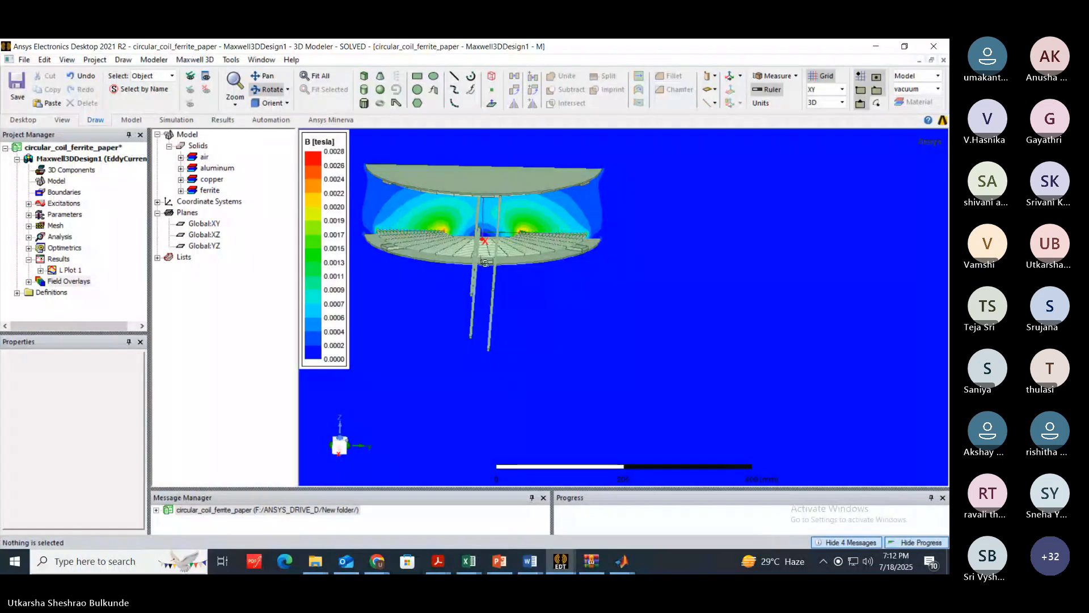
{"action": "left_click", "coordinate": [209, 191]}
{"action": "left_click", "coordinate": [181, 191]}
{"action": "left_click", "coordinate": [213, 202]}
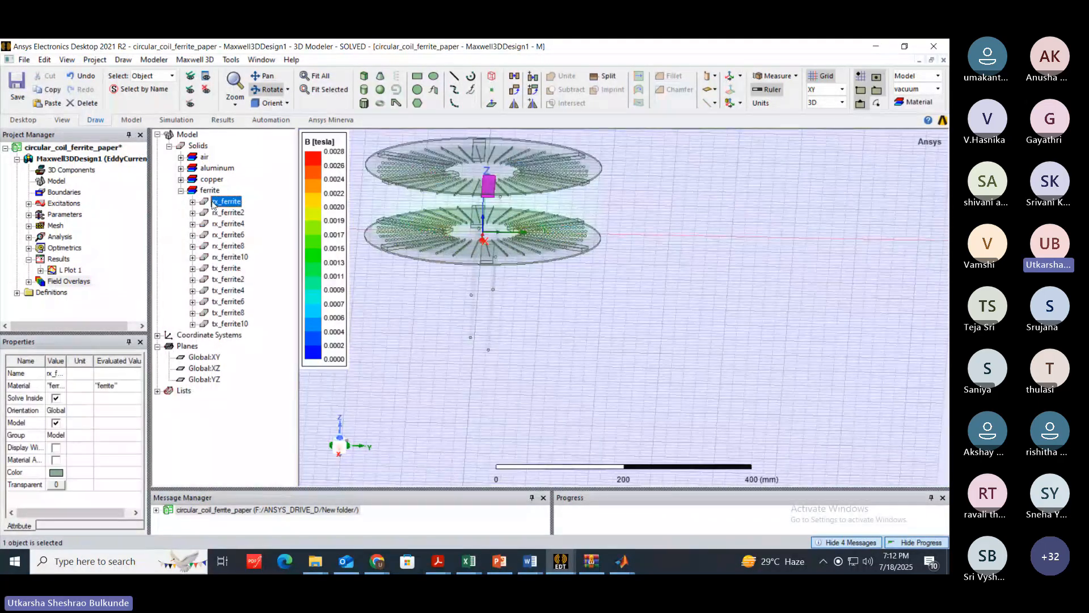
{"action": "left_click", "coordinate": [227, 214]}
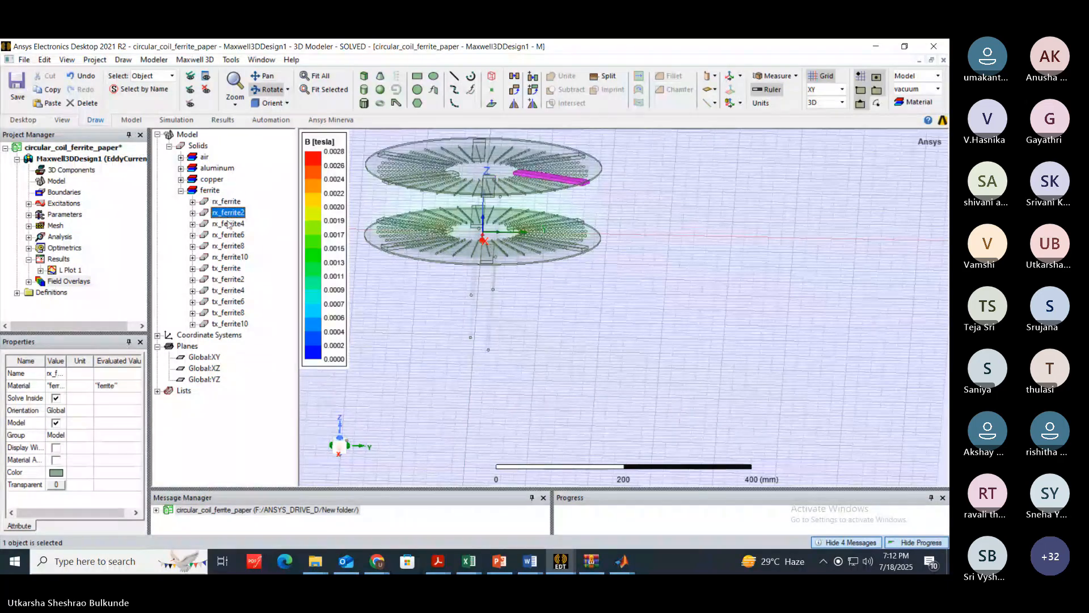
{"action": "left_click", "coordinate": [229, 235]}
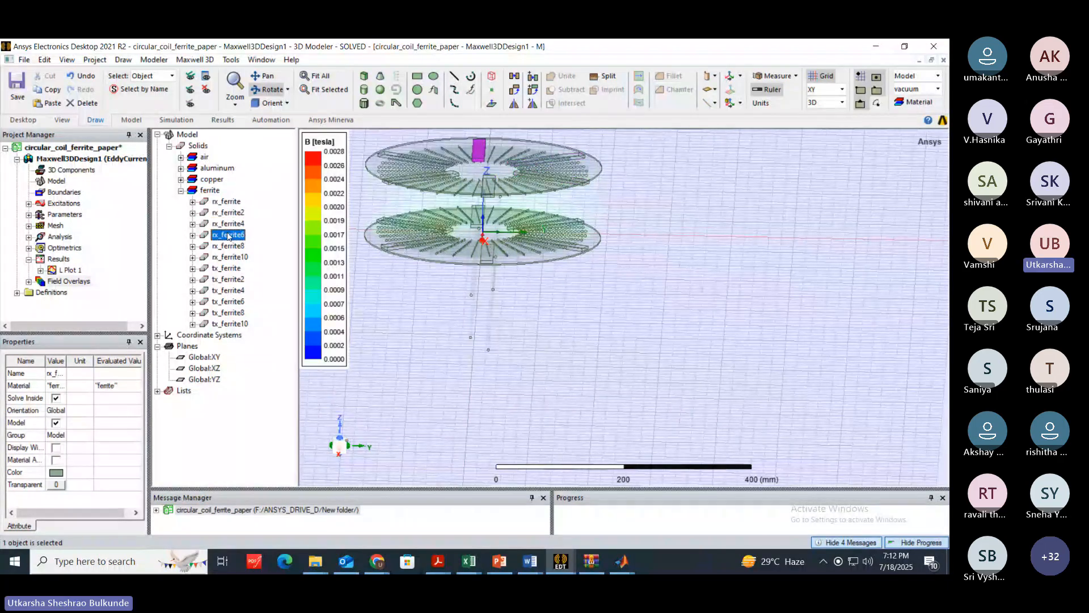
{"action": "left_click", "coordinate": [231, 246]}
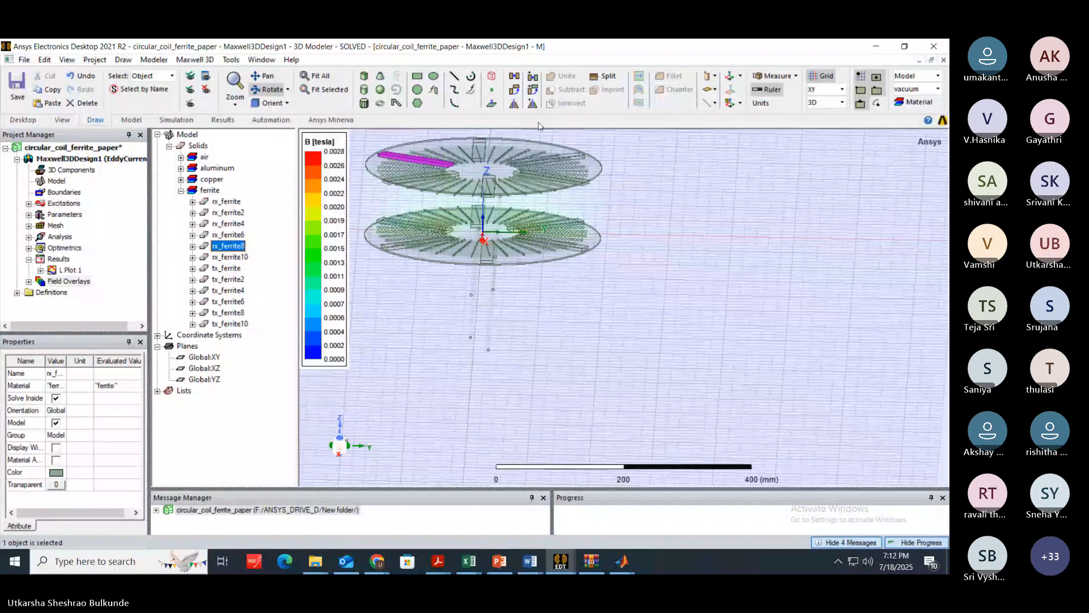
{"action": "left_click", "coordinate": [237, 270]}
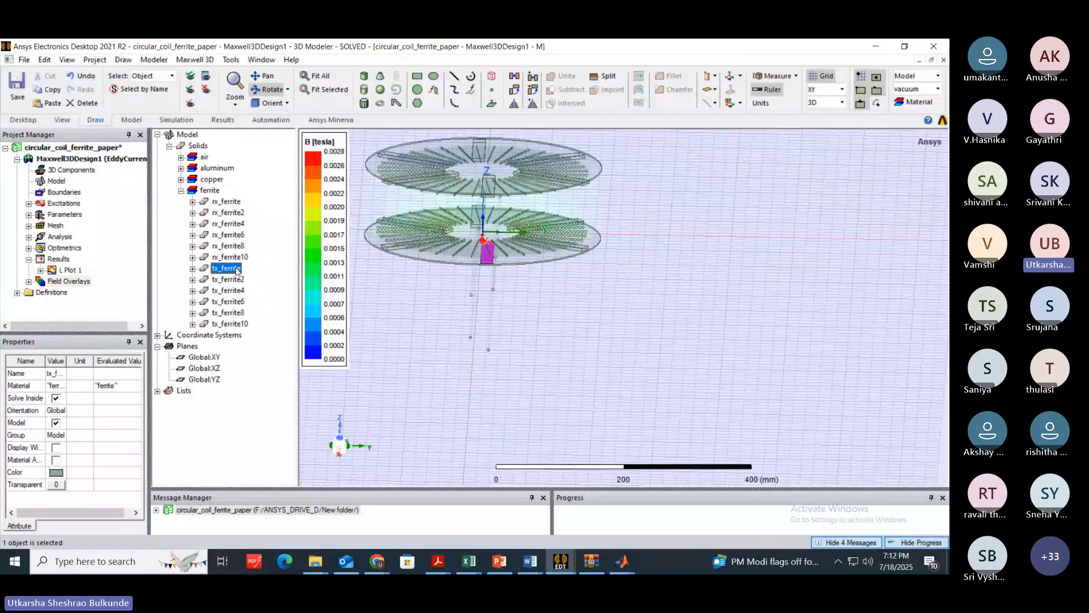
{"action": "left_click", "coordinate": [237, 282]}
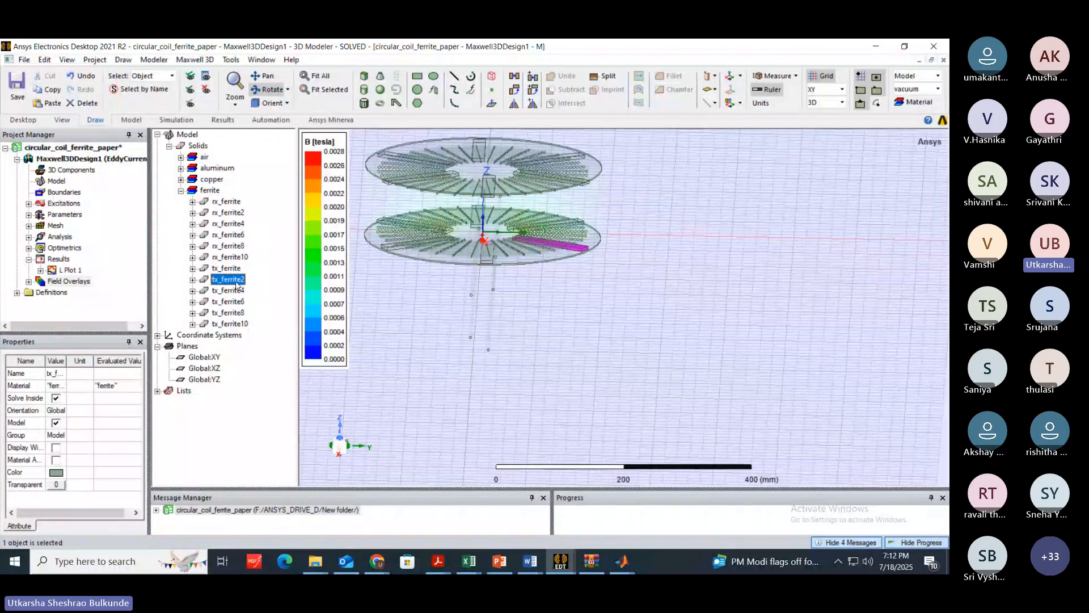
Expand the aluminum solids and examine the positions of the Cylinder3 and Cylinder4 plates on the two coils.
{"action": "left_click", "coordinate": [250, 341]}
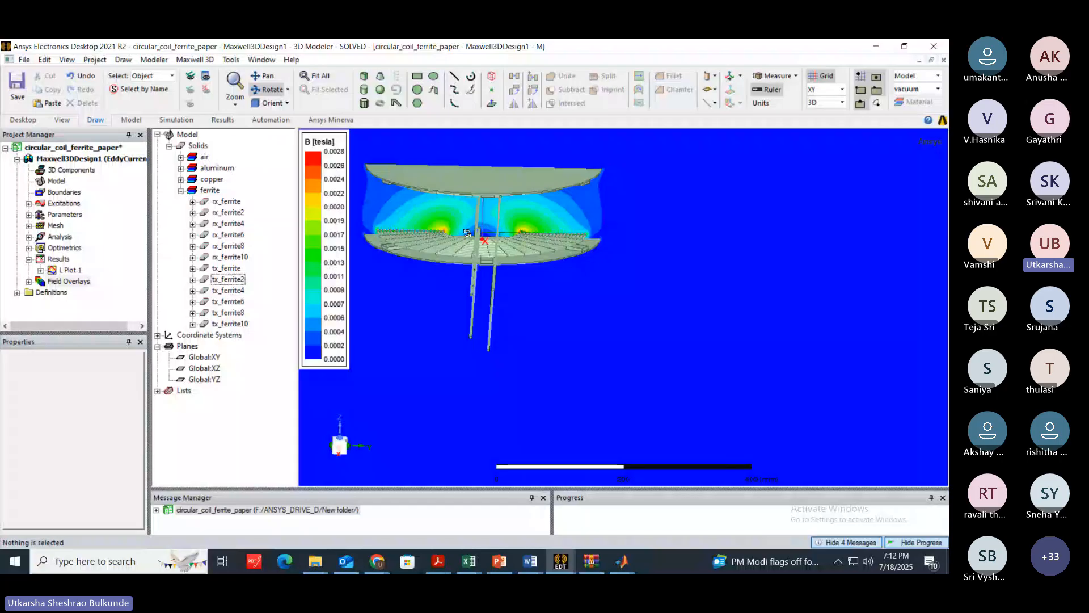
{"action": "left_click", "coordinate": [180, 168]}
{"action": "left_click", "coordinate": [228, 180]}
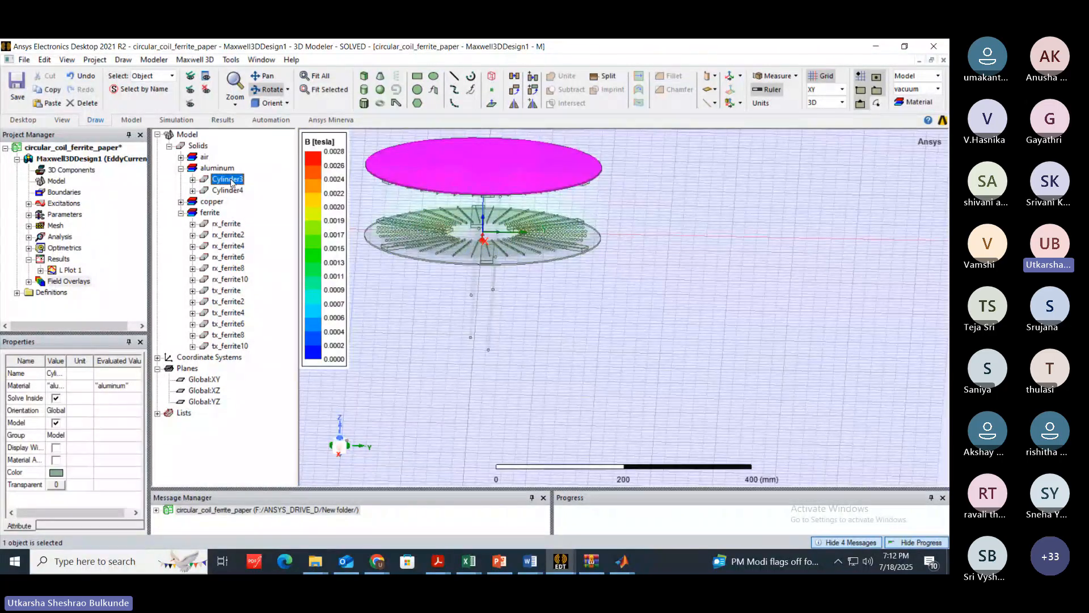
{"action": "left_click", "coordinate": [228, 192]}
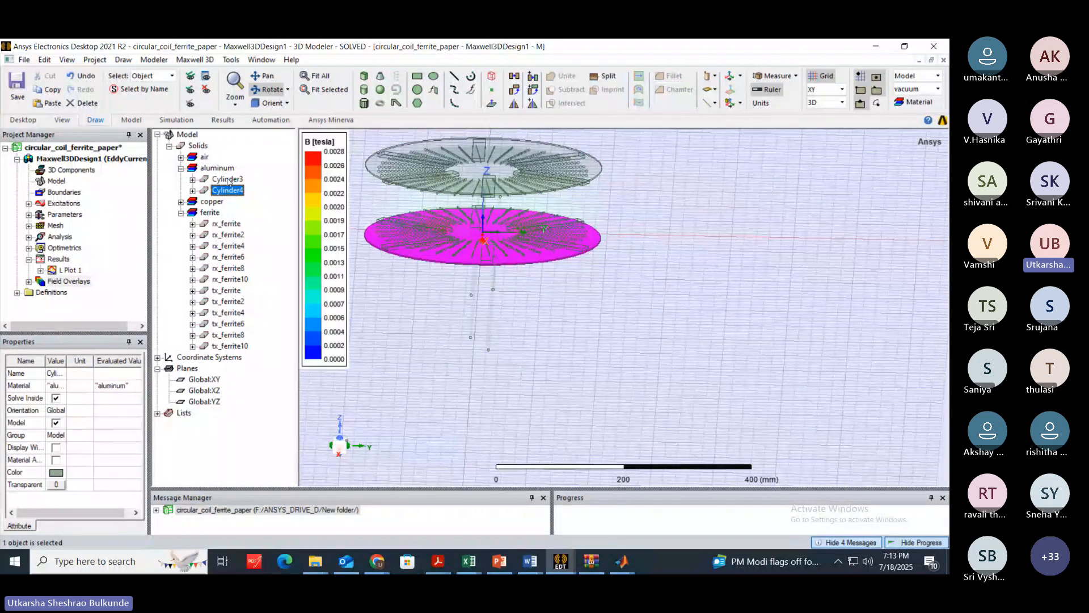
{"action": "left_click", "coordinate": [229, 181]}
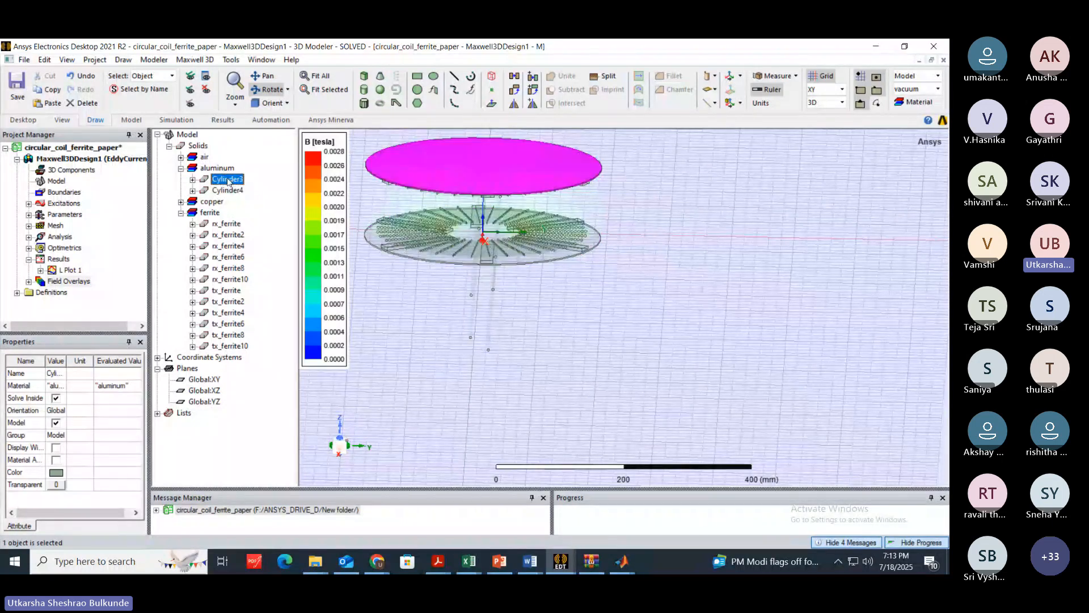
{"action": "left_click", "coordinate": [258, 407]}
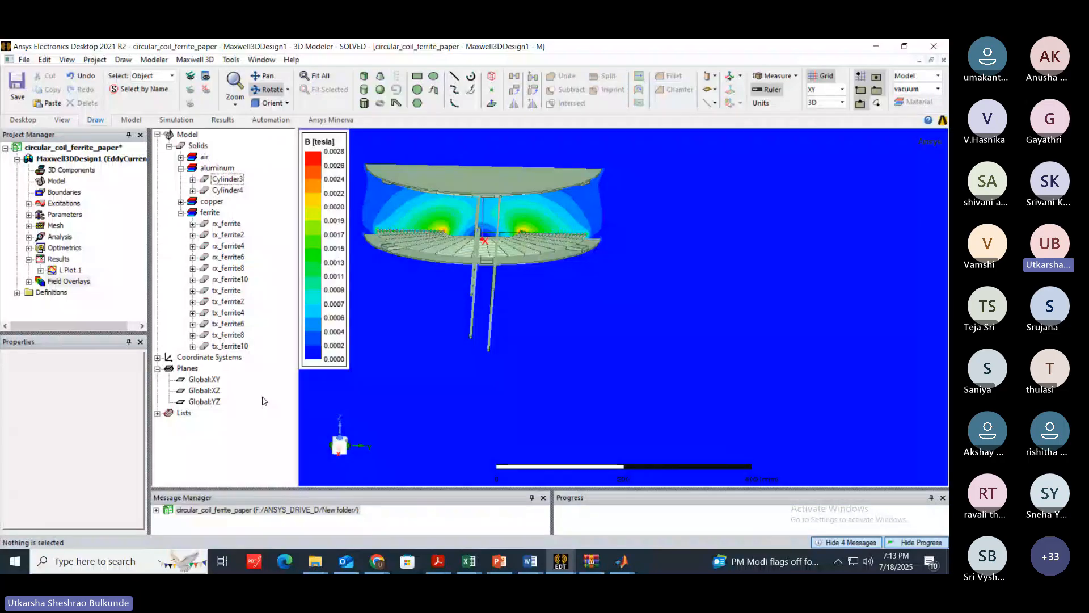
Enlarge the model view and examine the B field distribution between the two ferrite-backed coils from the side.
{"action": "left_click_drag", "start_coordinate": [453, 319], "coordinate": [411, 296]}
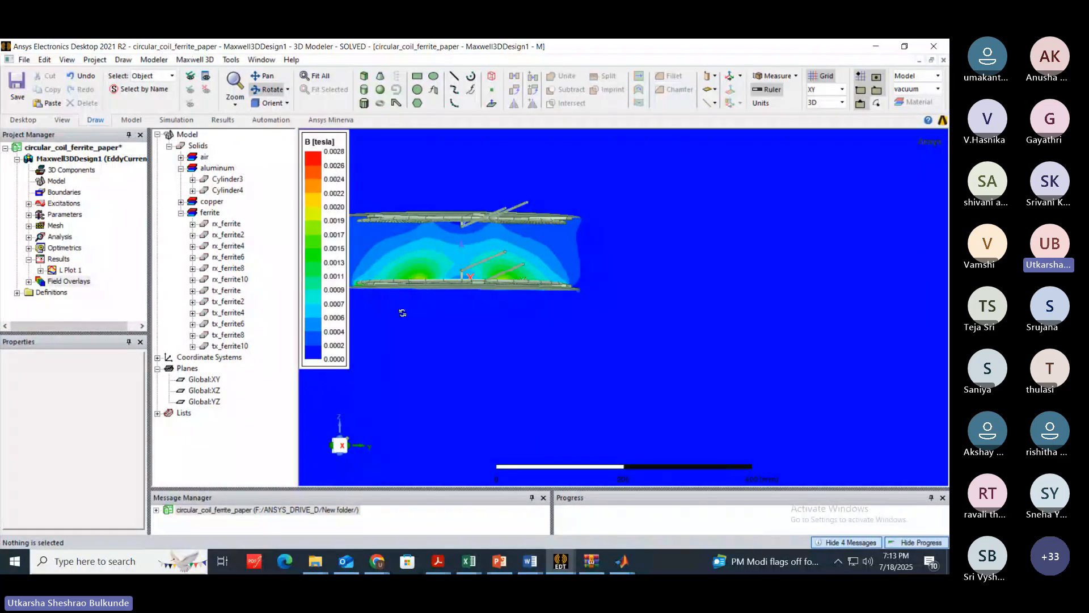
{"action": "left_click_drag", "start_coordinate": [450, 316], "coordinate": [452, 331]}
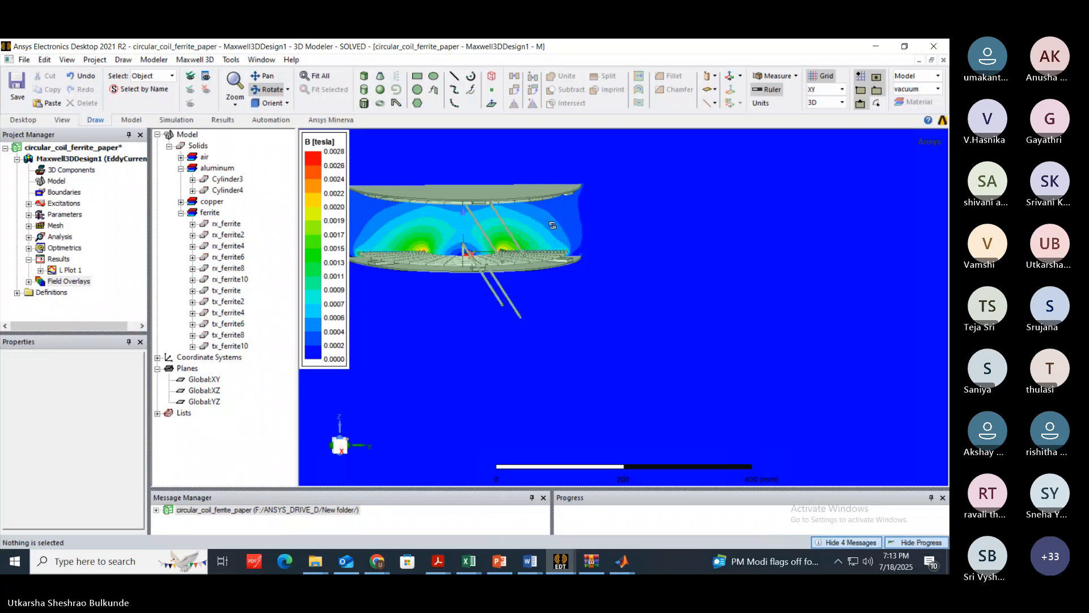
{"action": "scroll", "coordinate": [553, 225], "scroll_direction": "up", "scroll_amount": 2}
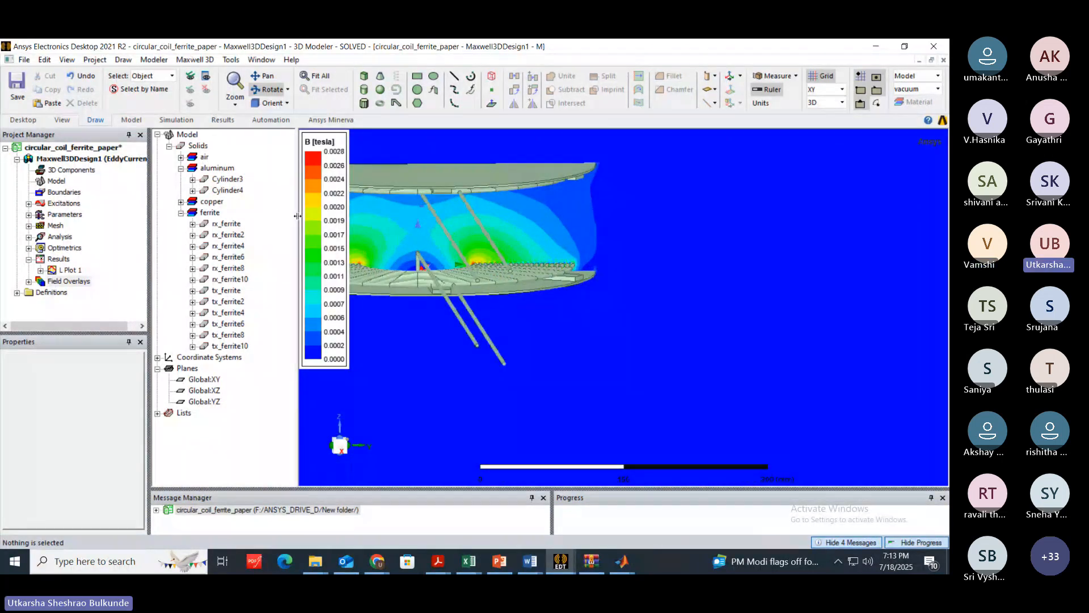
{"action": "left_click_drag", "start_coordinate": [296, 213], "coordinate": [179, 238]}
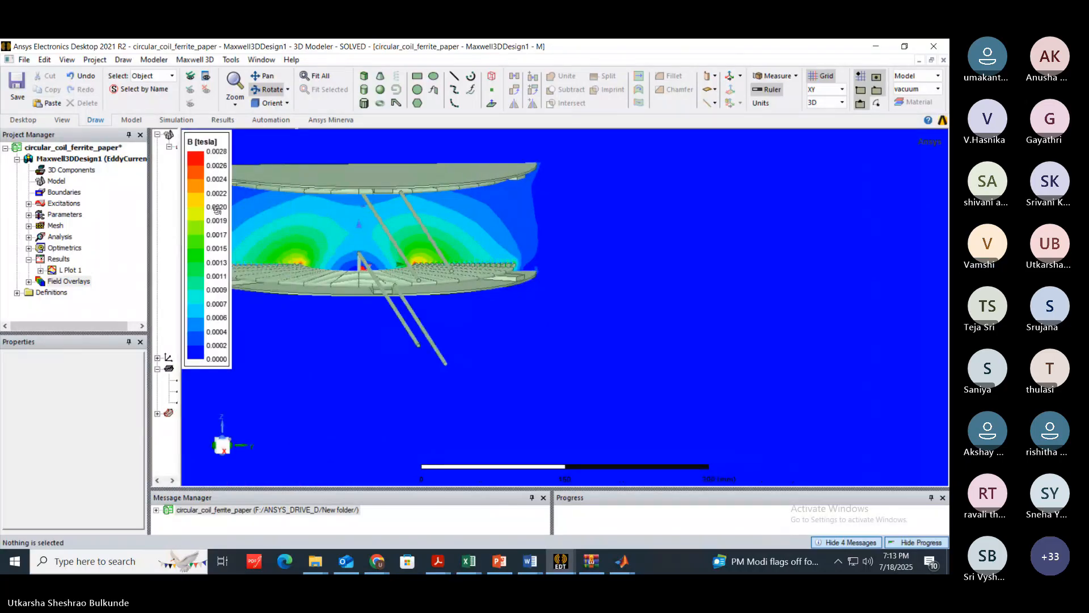
{"action": "left_click", "coordinate": [271, 76]}
{"action": "left_click_drag", "start_coordinate": [687, 273], "coordinate": [830, 277]}
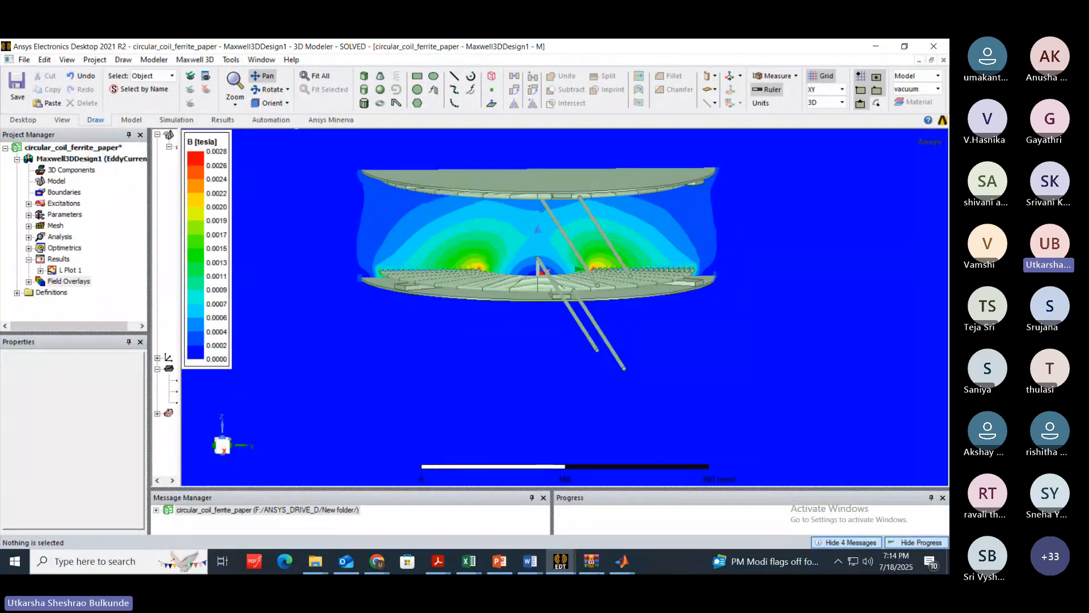
Minimize the remote desktop session and switch back to the local WPT project in ANSYS Electronics Desktop.
{"action": "mouse_move", "coordinate": [591, 564]}
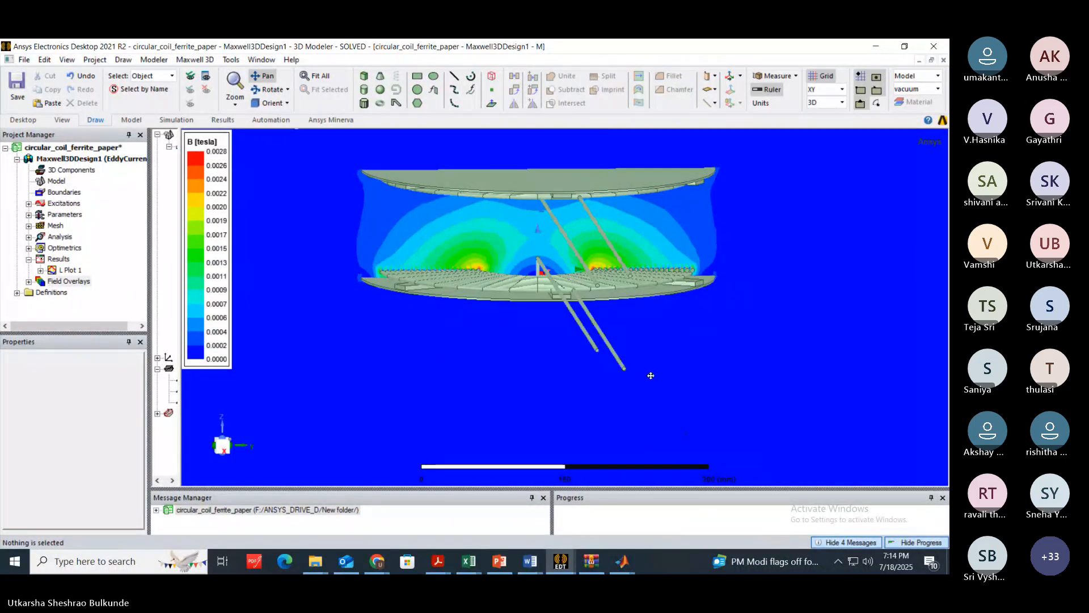
{"action": "mouse_move", "coordinate": [733, 41]}
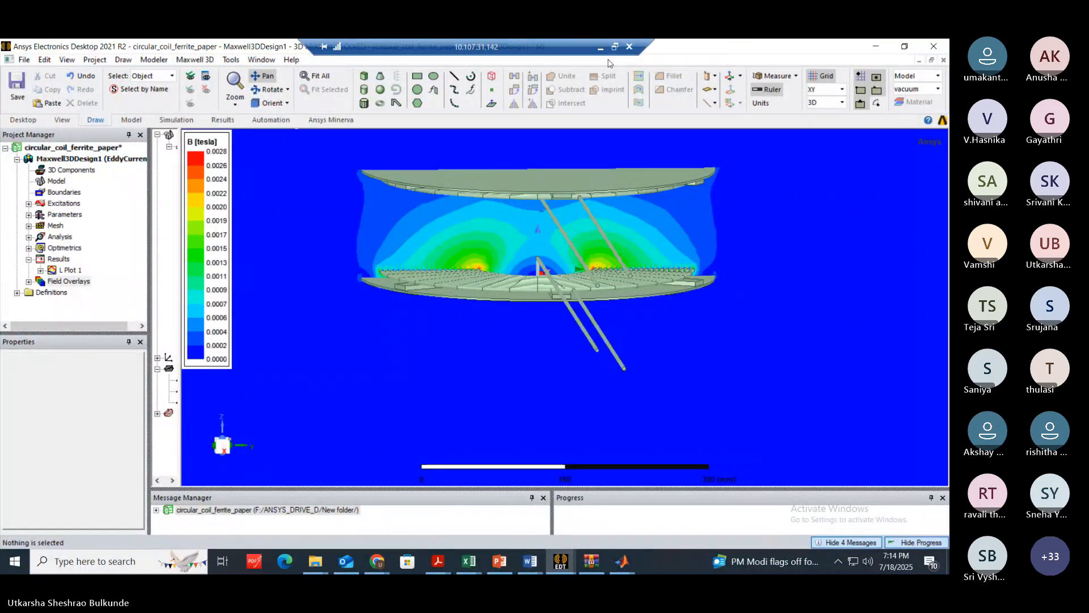
{"action": "left_click", "coordinate": [599, 50]}
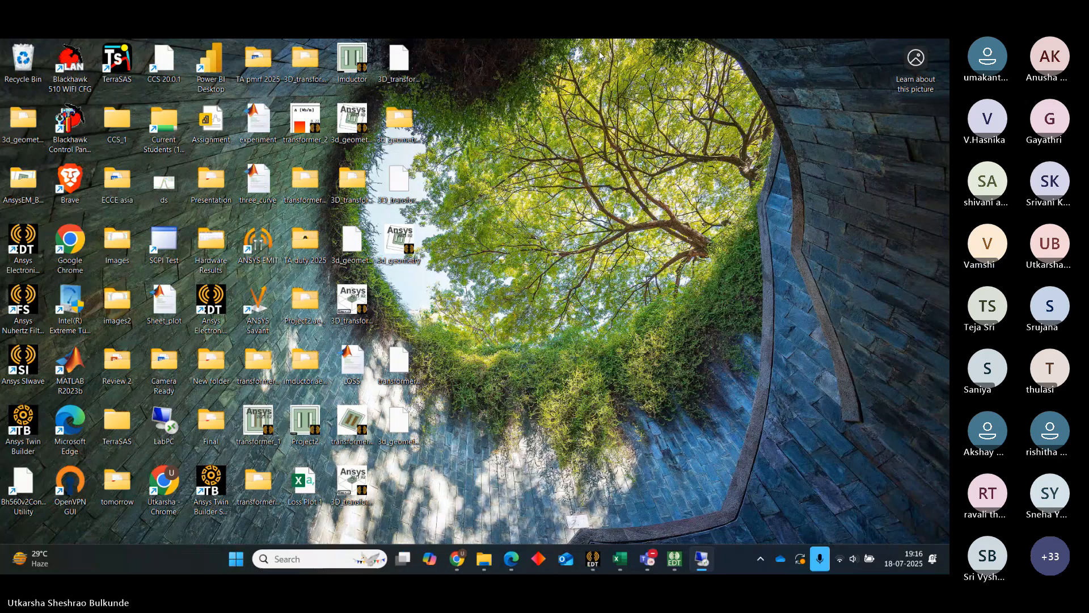
{"action": "key", "text": "alt+Tab"}
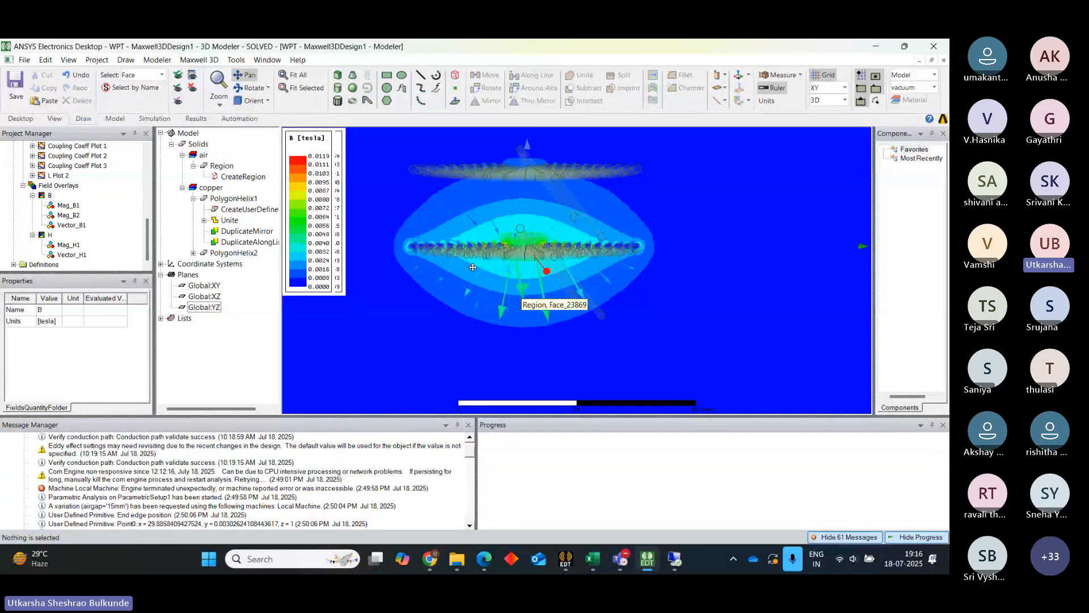
{"action": "left_click", "coordinate": [67, 206]}
{"action": "right_click", "coordinate": [49, 196]}
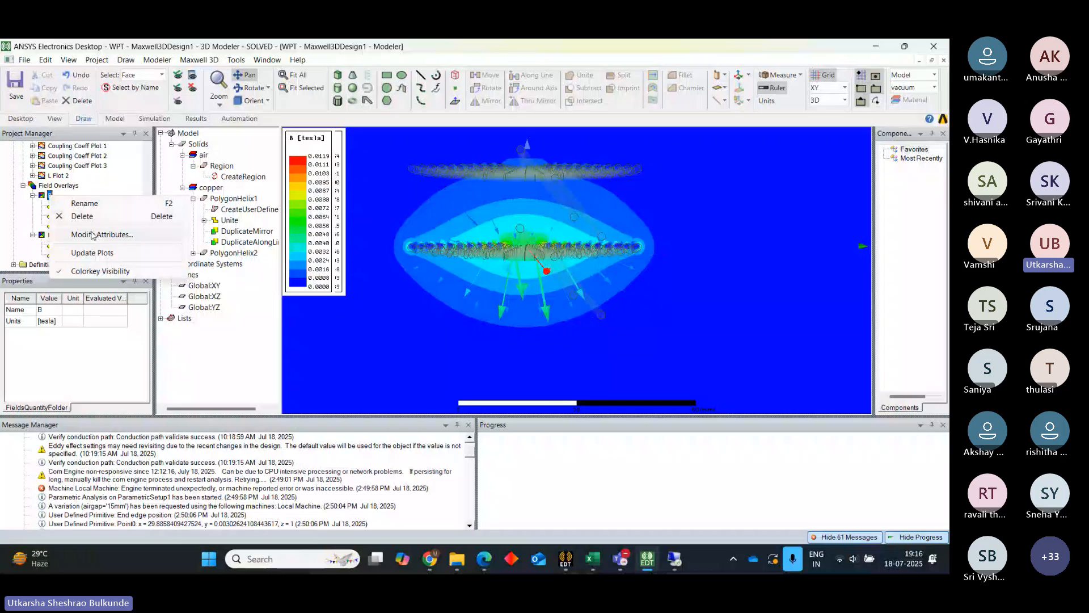
{"action": "left_click", "coordinate": [86, 216]}
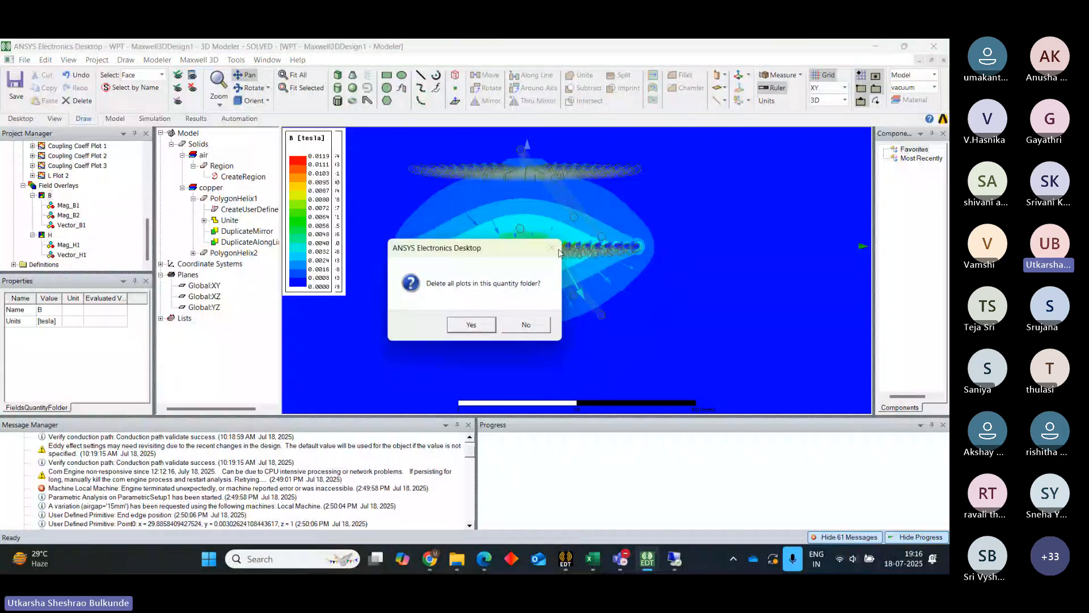
{"action": "left_click", "coordinate": [532, 325]}
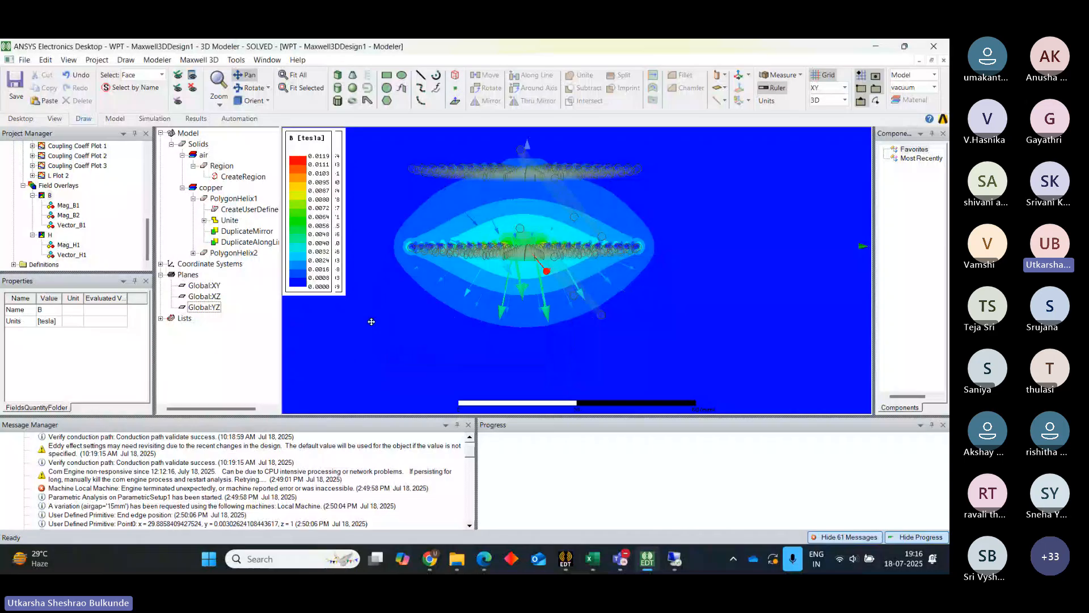
Toggle the plot visibility of Mag_B1, Mag_B2 and Vector_B1 in the B field overlay group.
{"action": "right_click", "coordinate": [67, 209]}
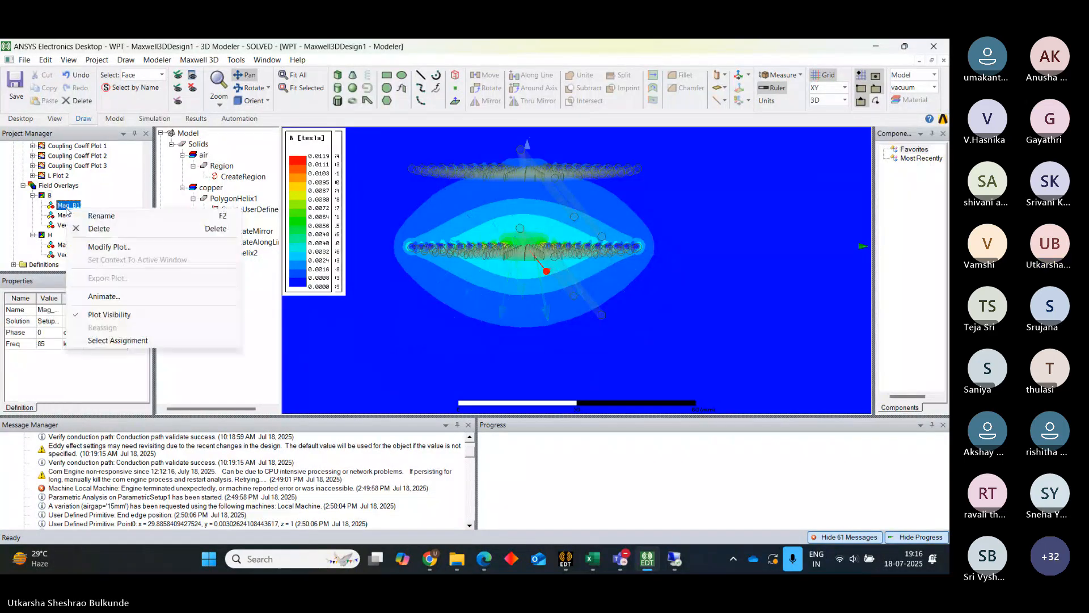
{"action": "left_click", "coordinate": [98, 317]}
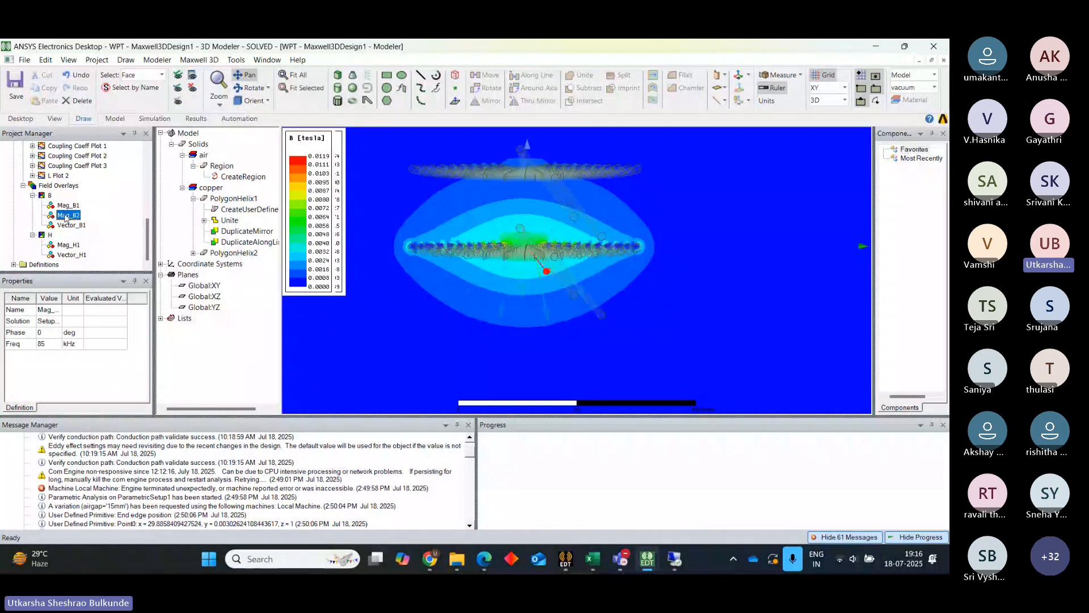
{"action": "right_click", "coordinate": [66, 215]}
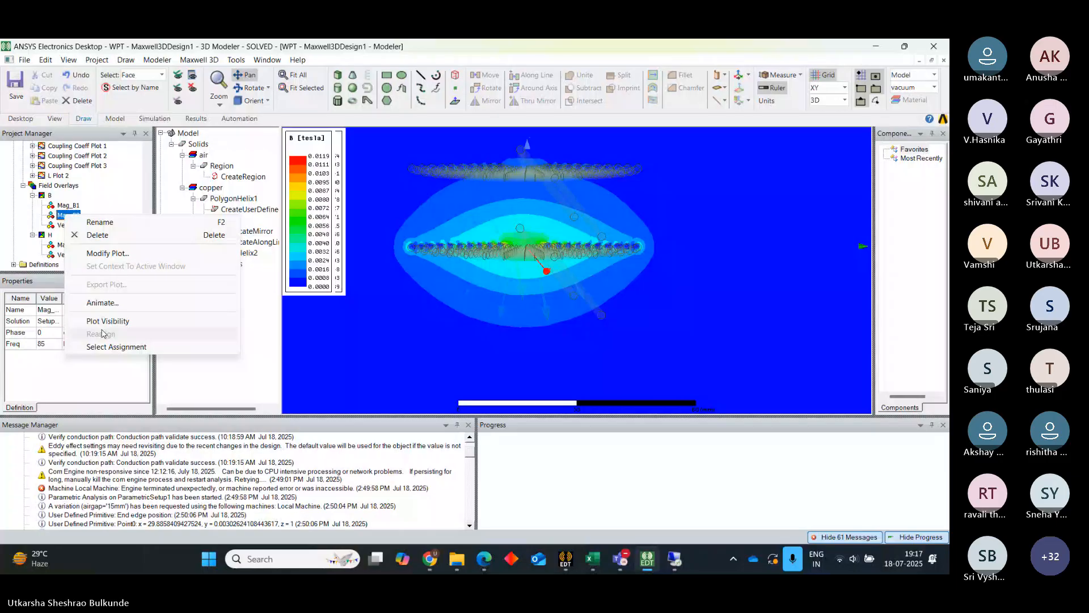
{"action": "left_click", "coordinate": [104, 321]}
{"action": "right_click", "coordinate": [66, 205]}
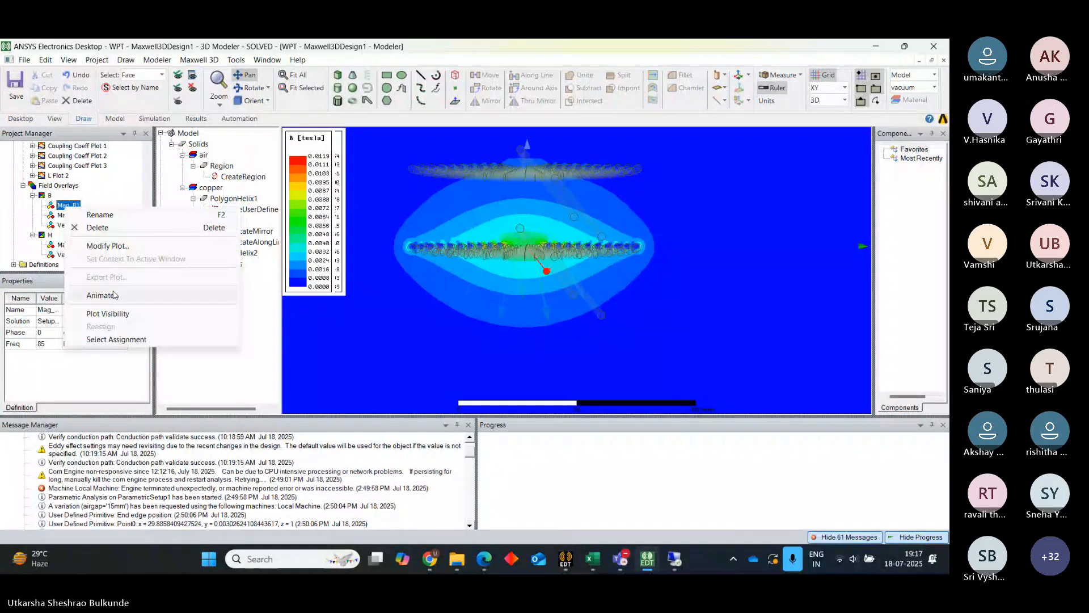
{"action": "left_click", "coordinate": [105, 315]}
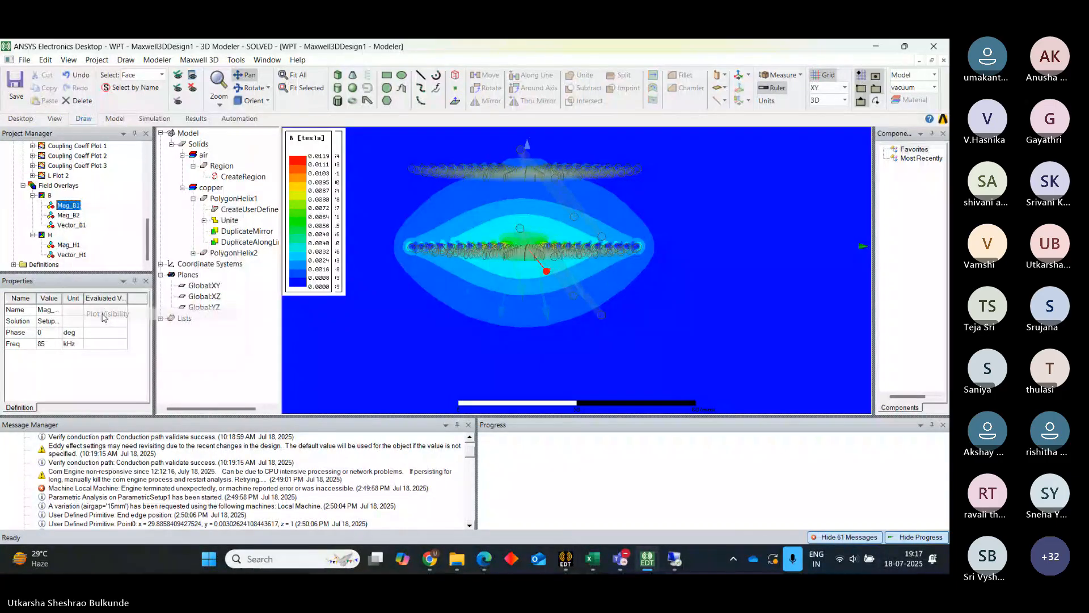
{"action": "right_click", "coordinate": [67, 226]}
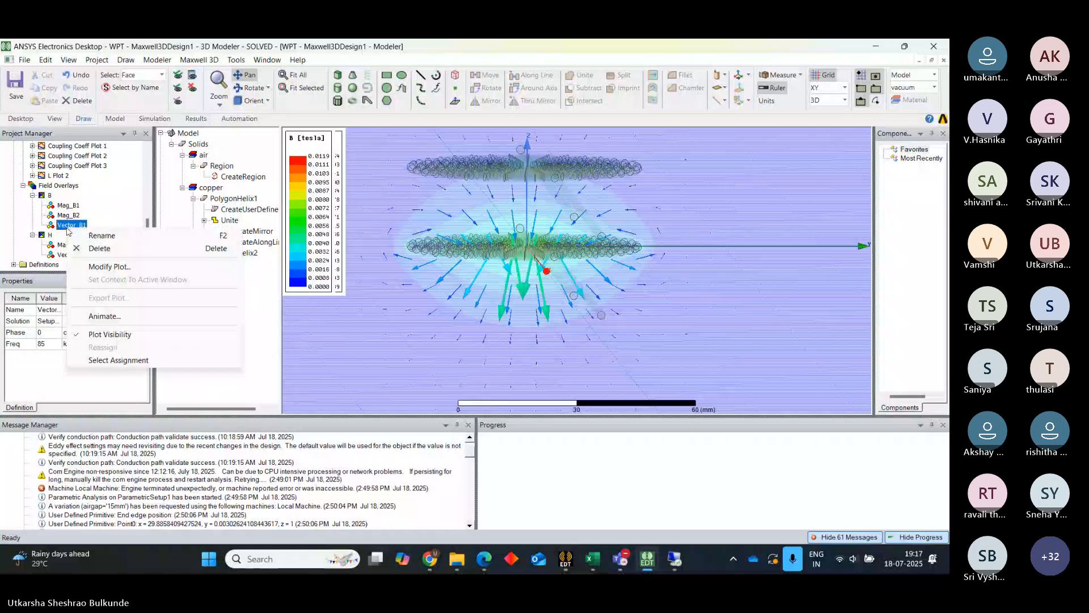
{"action": "left_click", "coordinate": [103, 334]}
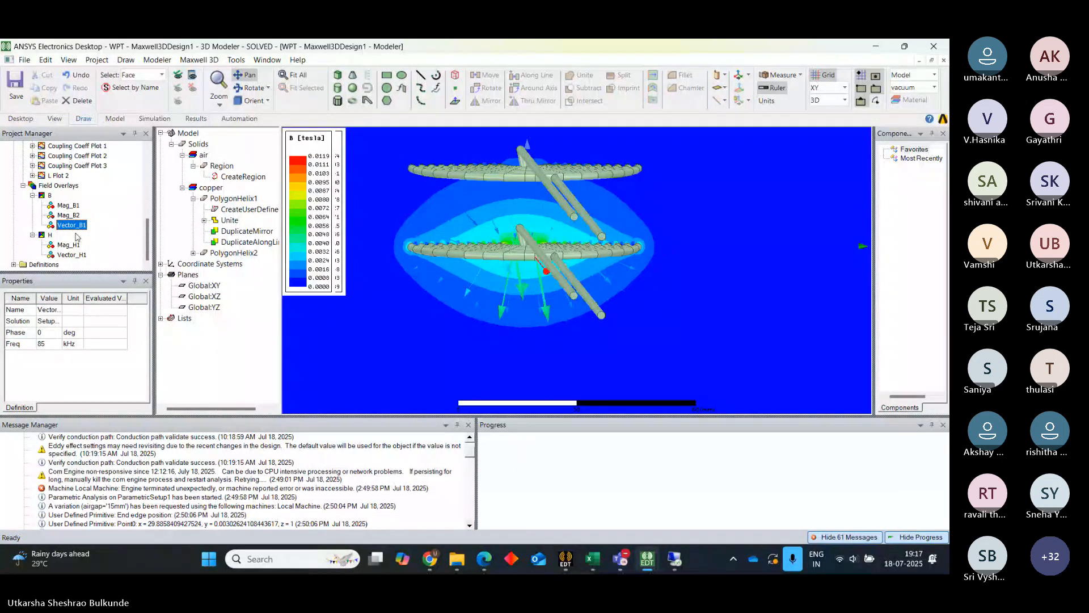
Delete all plots in the B and H field overlay groups.
{"action": "right_click", "coordinate": [50, 195]}
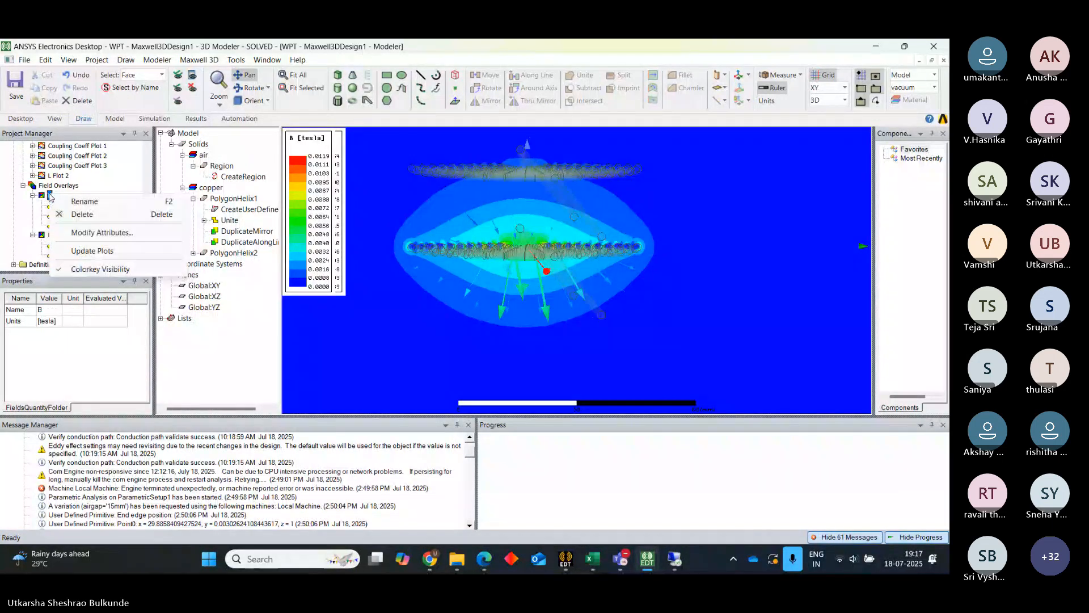
{"action": "left_click", "coordinate": [86, 215]}
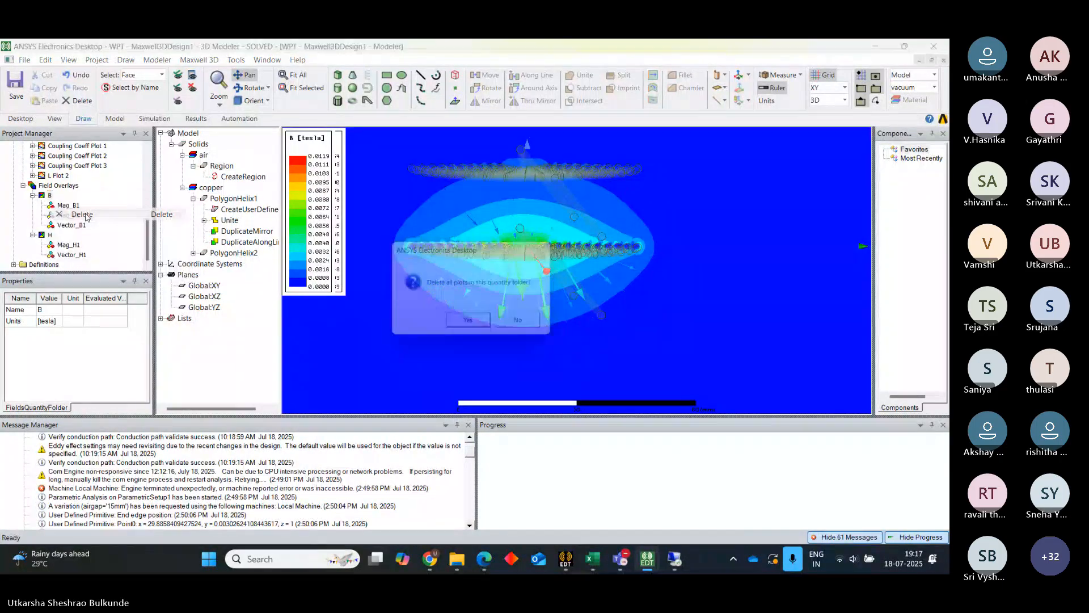
{"action": "left_click", "coordinate": [471, 325]}
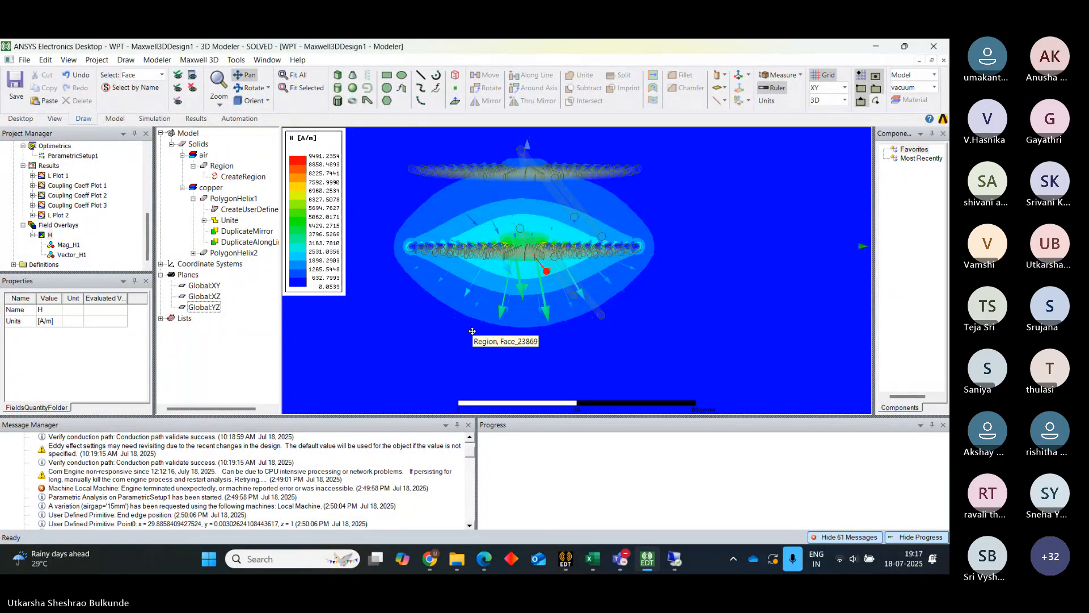
{"action": "right_click", "coordinate": [50, 234]}
{"action": "left_click", "coordinate": [81, 255]}
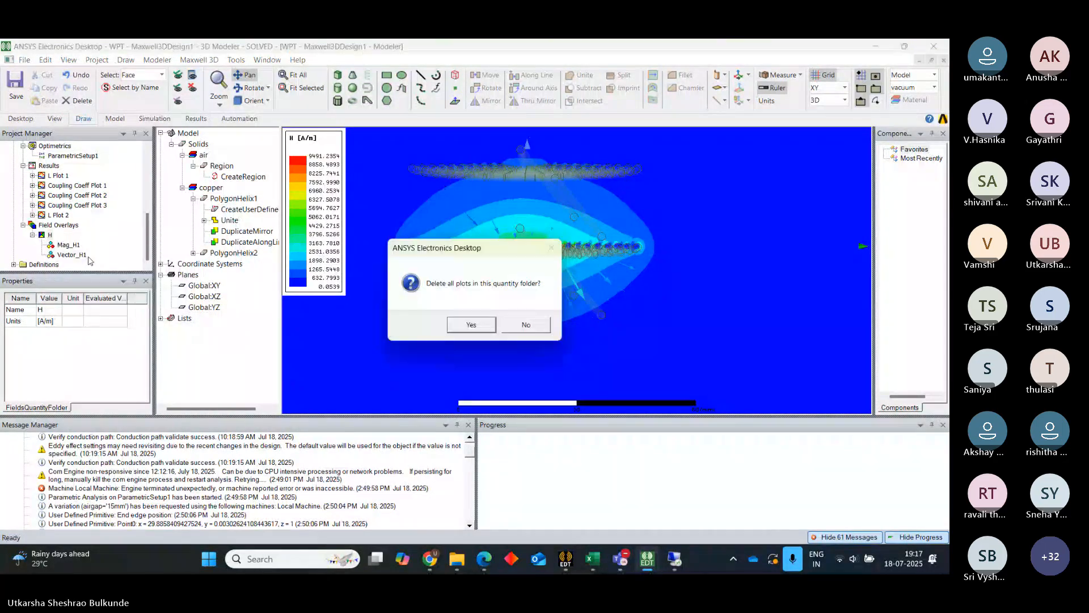
{"action": "left_click", "coordinate": [474, 326]}
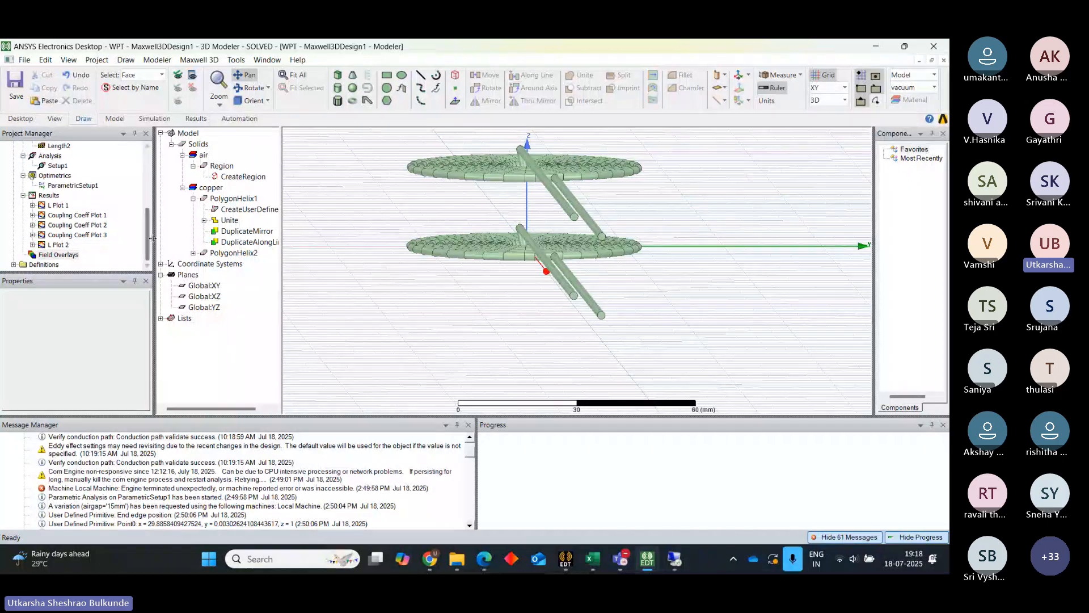
Review the CreateRegion padding properties and the PolygonHelix1 creation command, and select PolygonHelix1 to show the lower coil.
{"action": "left_click", "coordinate": [234, 177]}
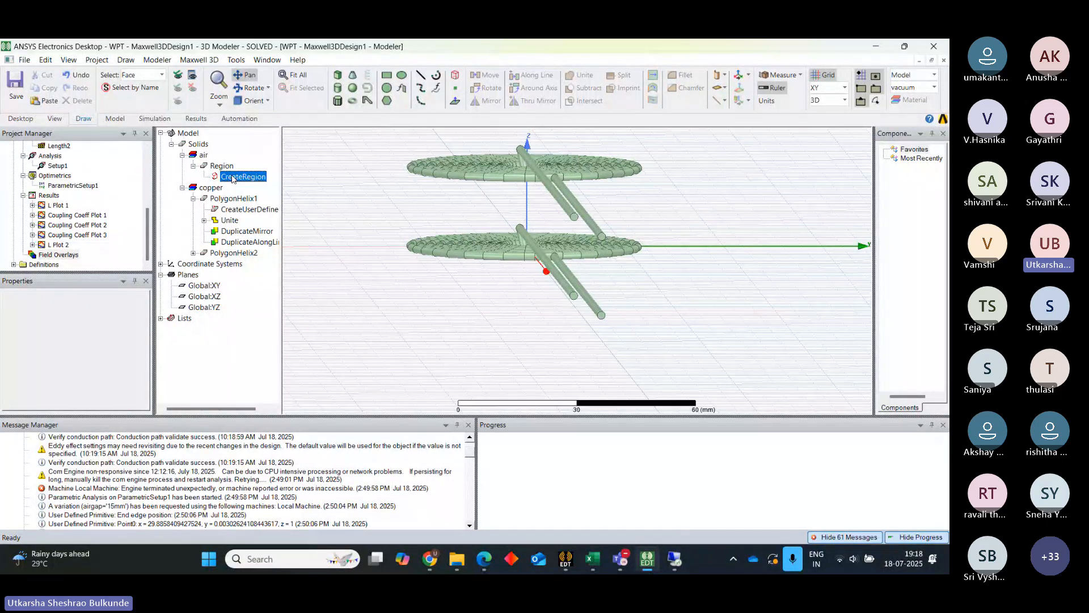
{"action": "left_click_drag", "start_coordinate": [474, 248], "coordinate": [528, 162]}
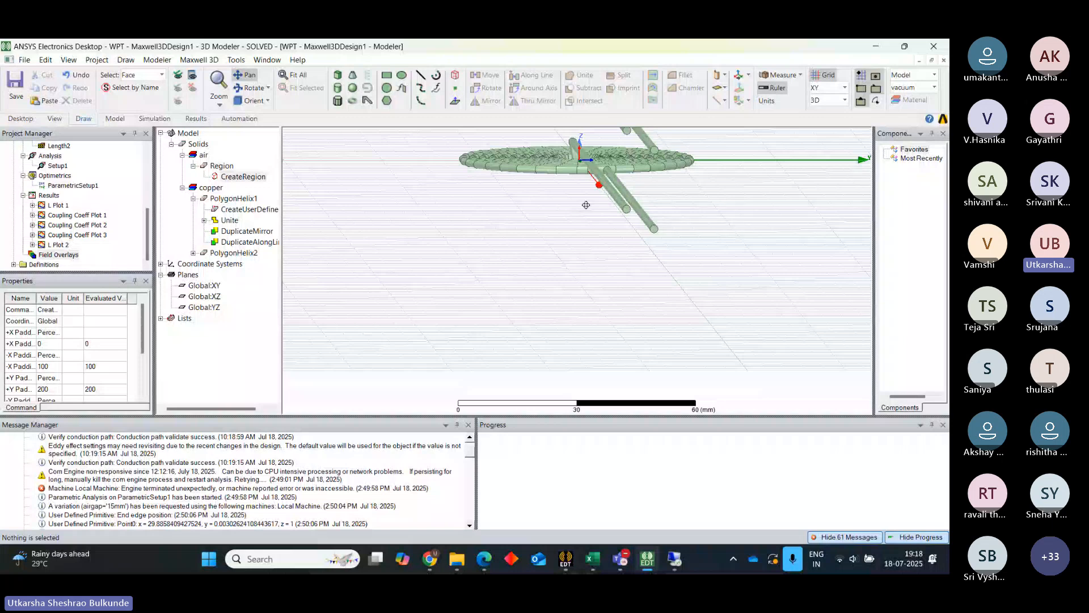
{"action": "left_click", "coordinate": [250, 74]}
{"action": "left_click_drag", "start_coordinate": [722, 141], "coordinate": [715, 290]}
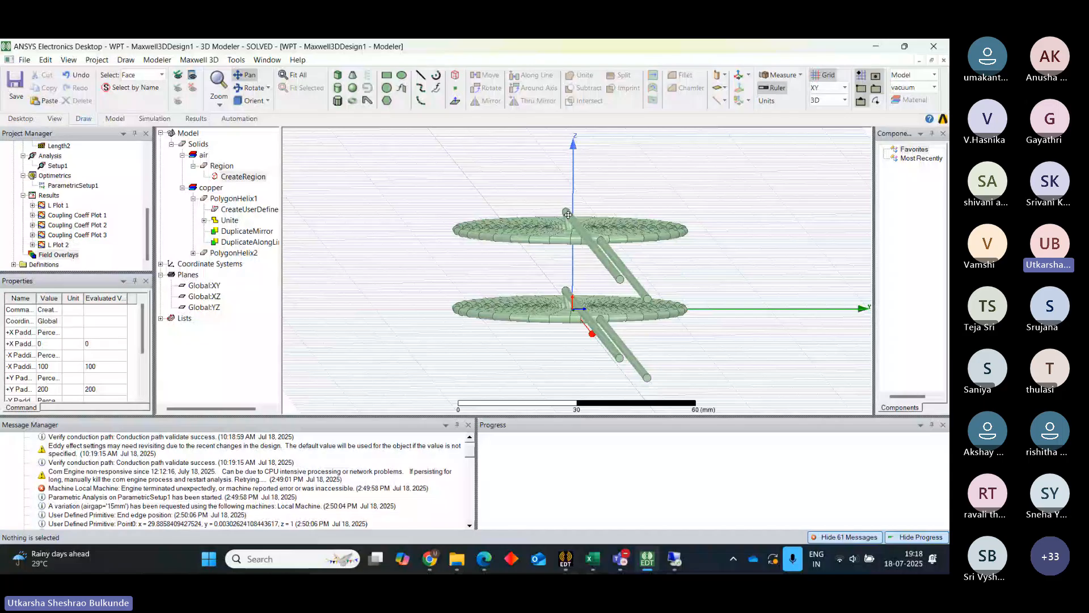
{"action": "left_click_drag", "start_coordinate": [568, 214], "coordinate": [574, 177]}
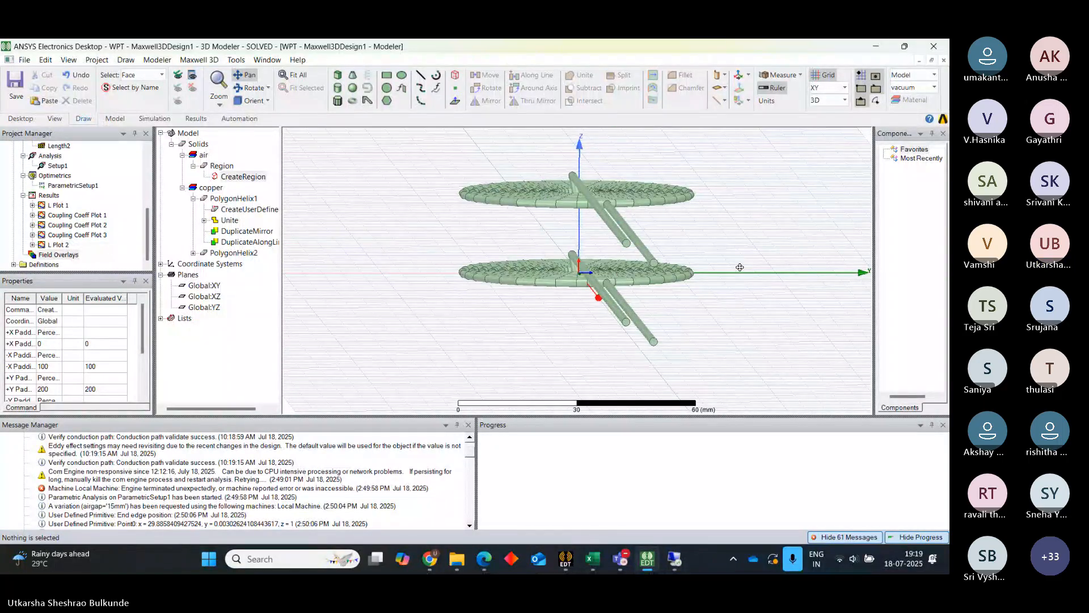
{"action": "left_click", "coordinate": [219, 210]}
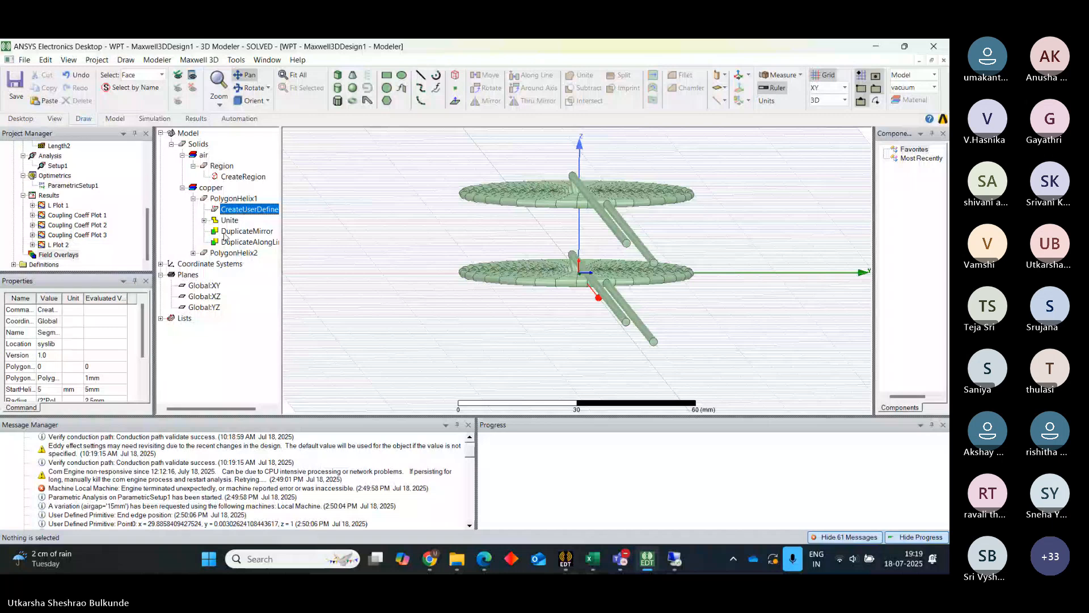
{"action": "left_click", "coordinate": [225, 198]}
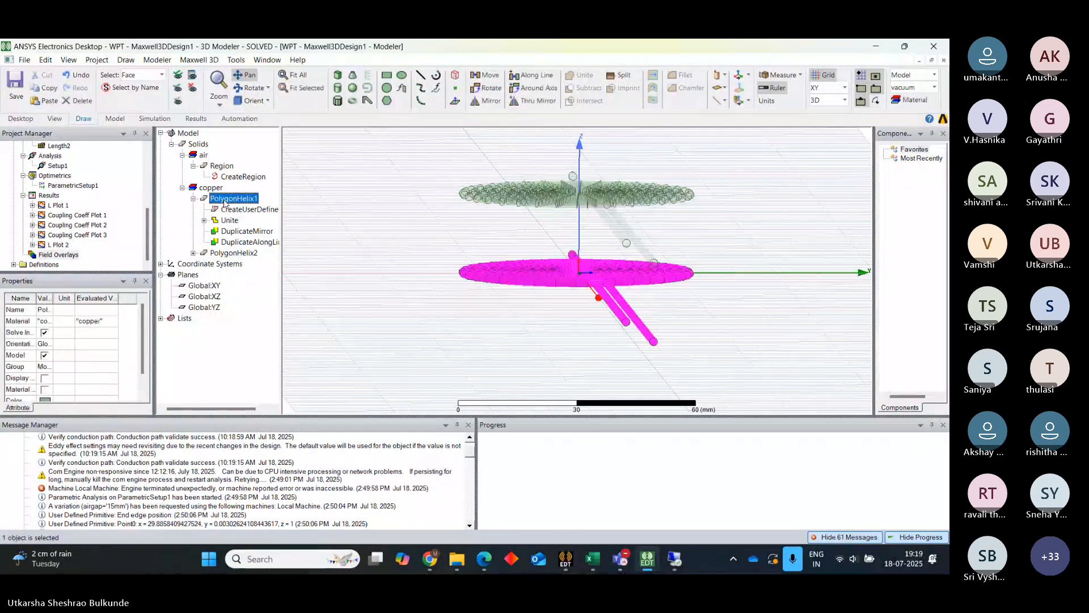
Select PolygonHelix2 and expand its Unite history down to the line segments of Polyline3 and Polyline4, with the full names readable.
{"action": "left_click", "coordinate": [221, 254]}
{"action": "left_click", "coordinate": [193, 253]}
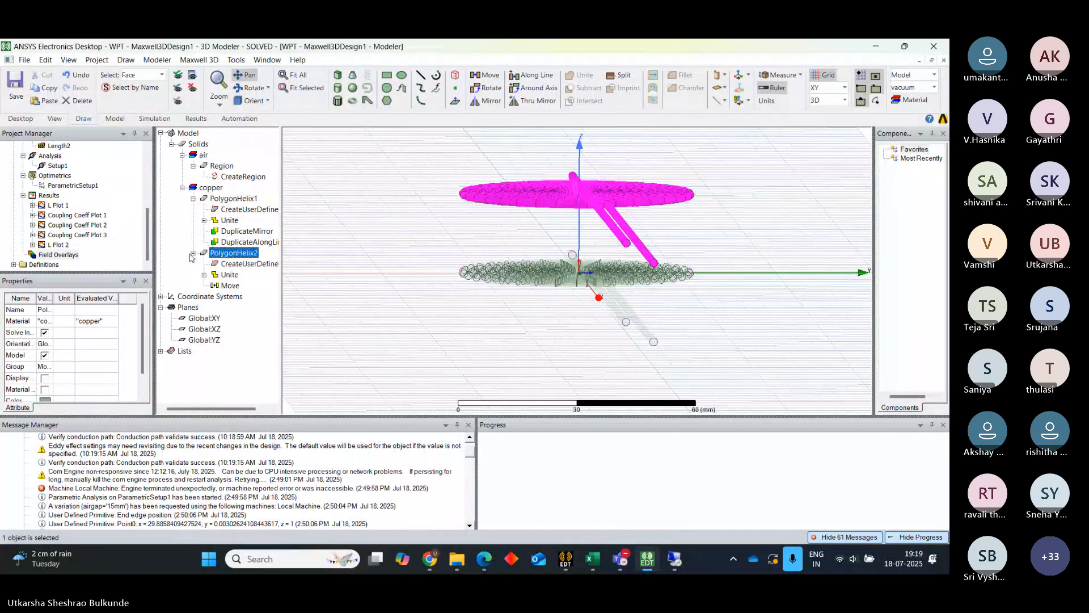
{"action": "left_click", "coordinate": [204, 274]}
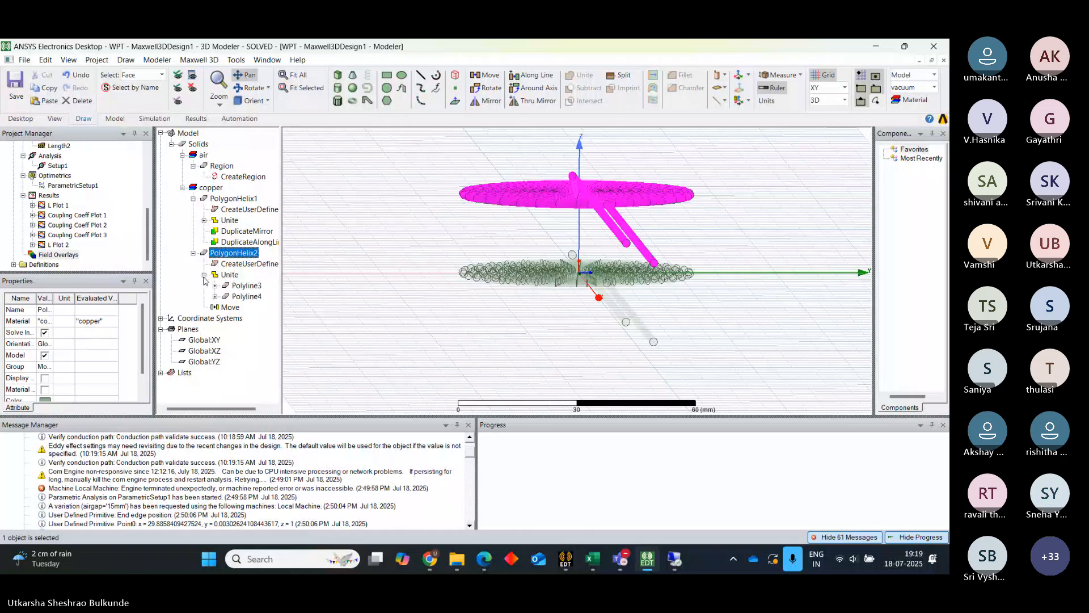
{"action": "left_click", "coordinate": [245, 286]}
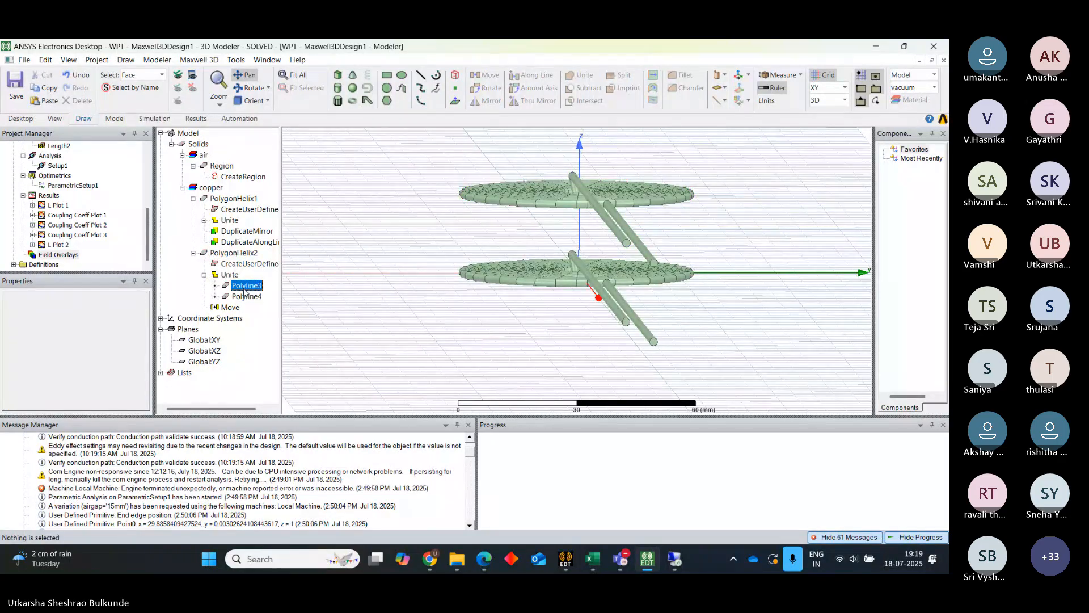
{"action": "left_click", "coordinate": [245, 295]}
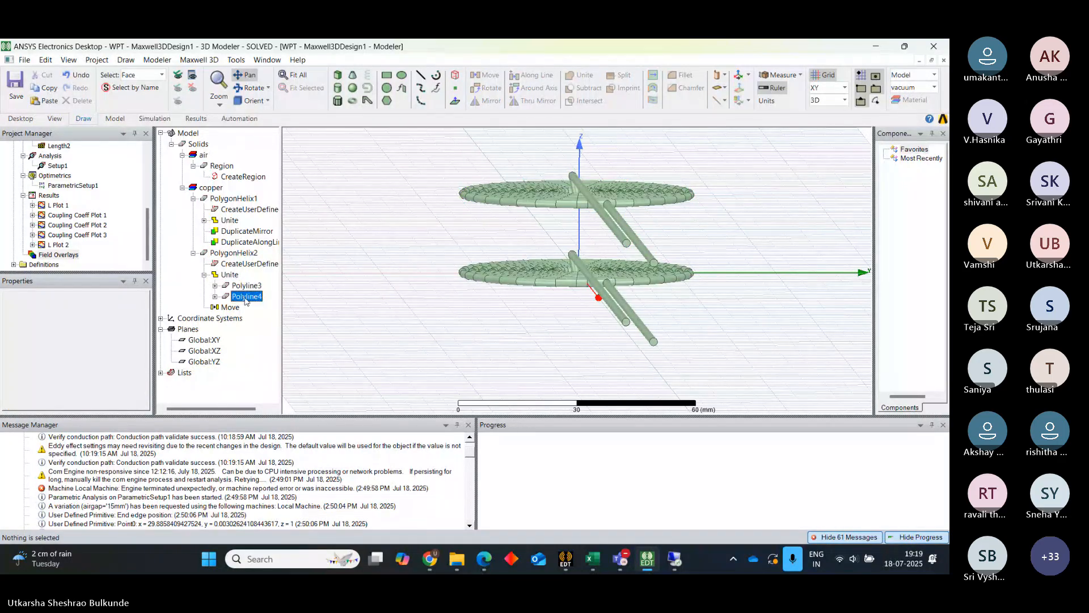
{"action": "left_click", "coordinate": [215, 286]}
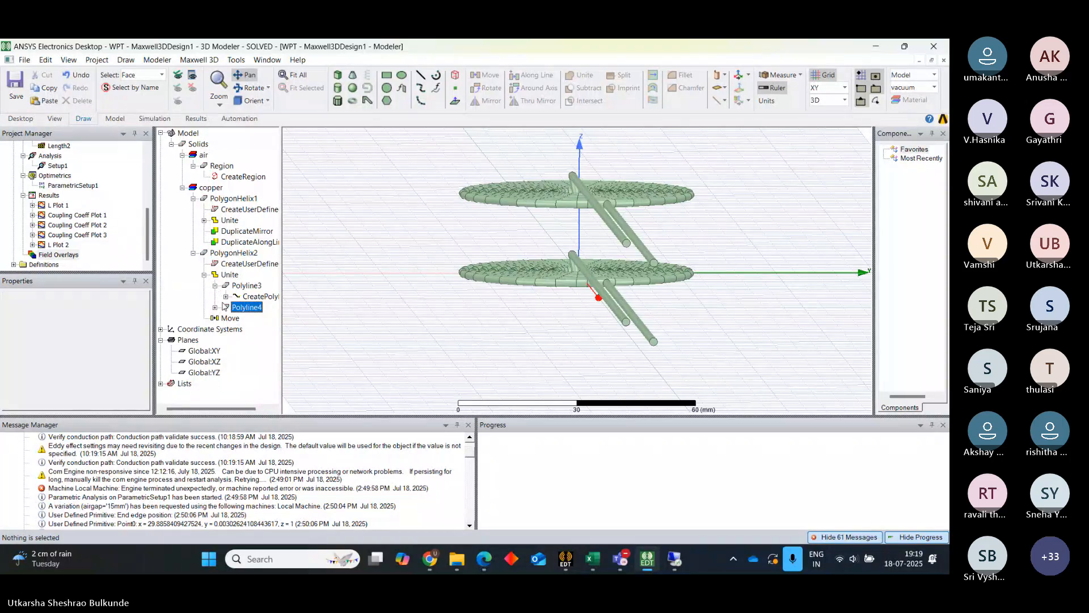
{"action": "left_click", "coordinate": [225, 296]}
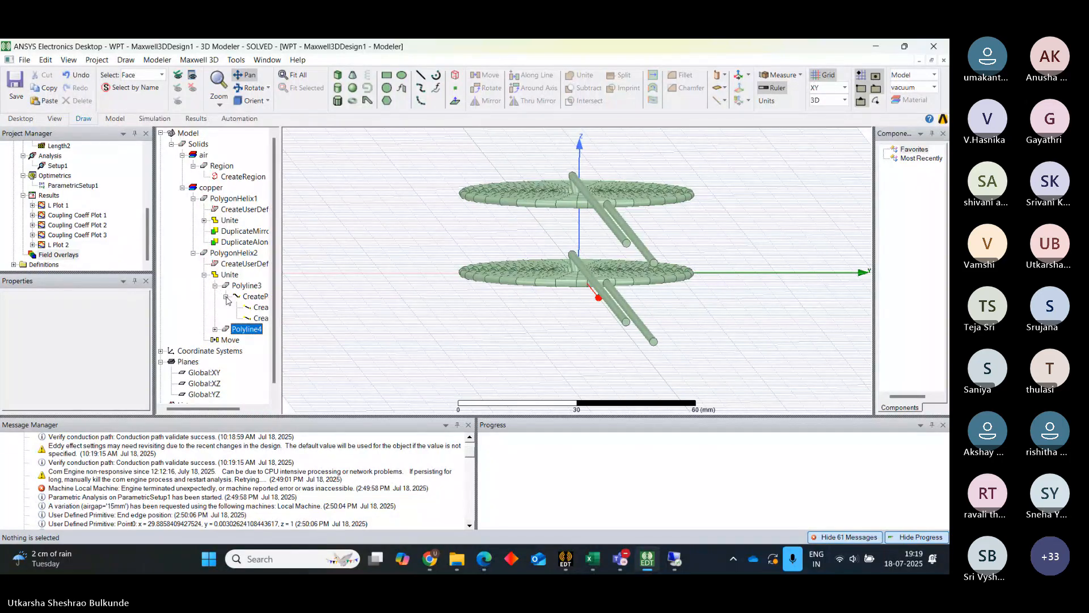
{"action": "left_click", "coordinate": [215, 330]}
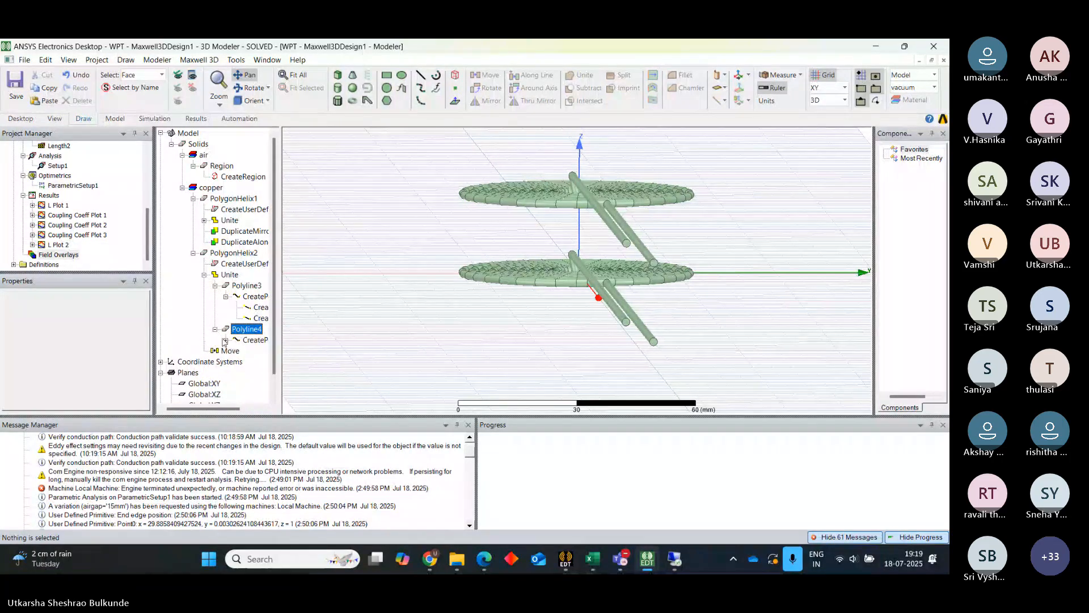
{"action": "left_click", "coordinate": [225, 341]}
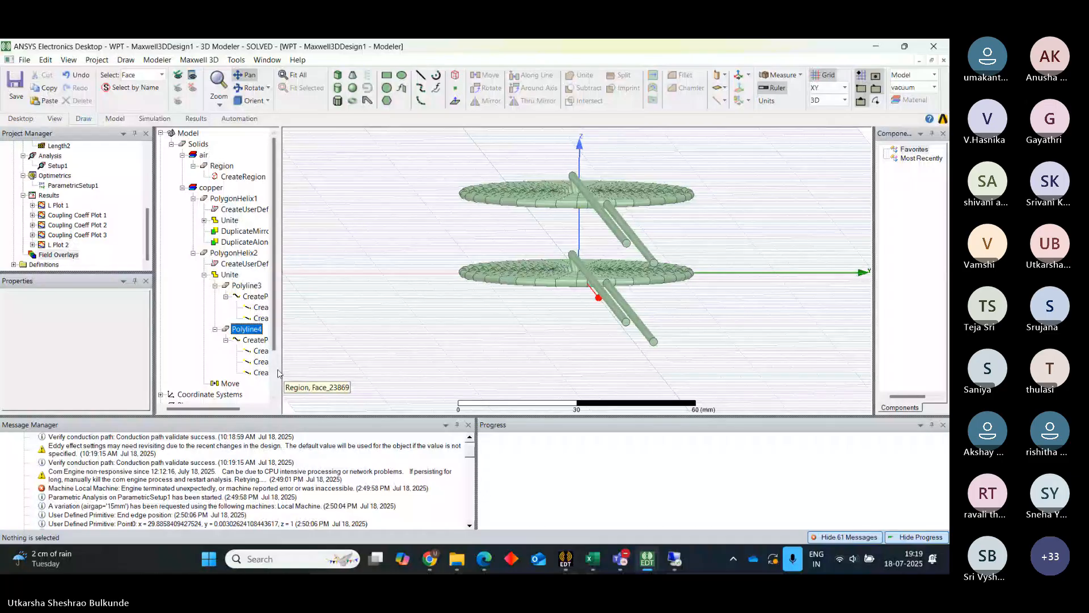
{"action": "left_click_drag", "start_coordinate": [282, 365], "coordinate": [318, 364]}
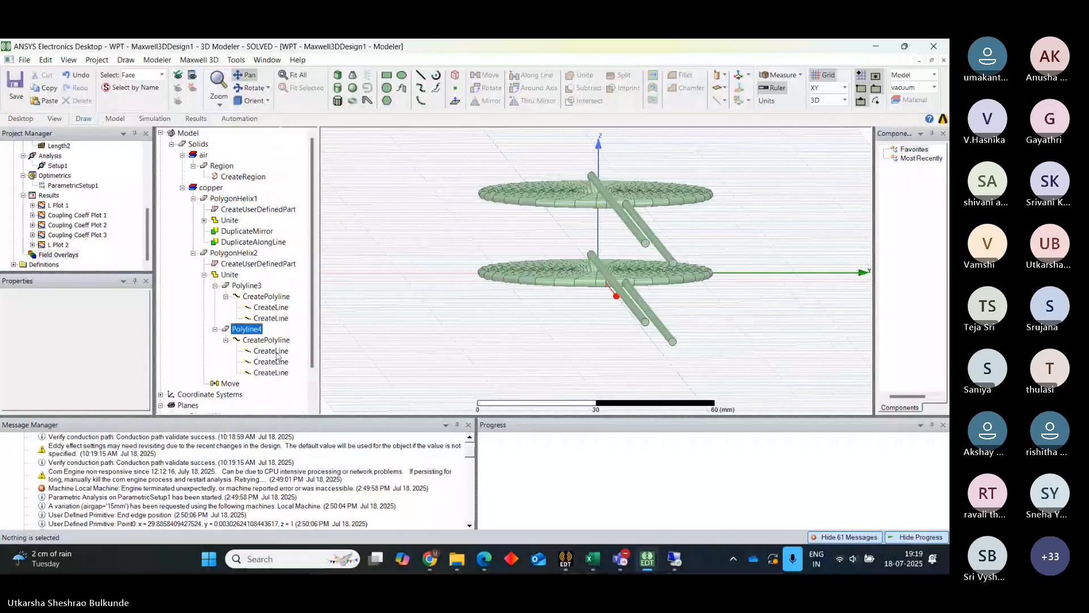
Check the endpoints of Polyline4's first line segment and set Point2 of its second segment to 5, -2, -5 mm.
{"action": "double_click", "coordinate": [276, 353]}
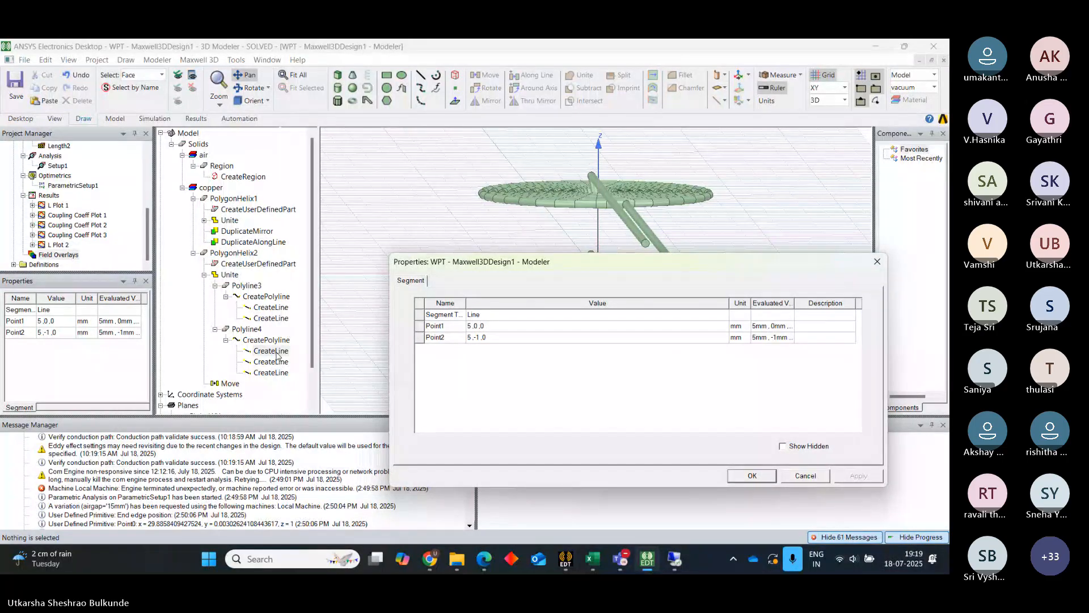
{"action": "left_click", "coordinate": [753, 475]}
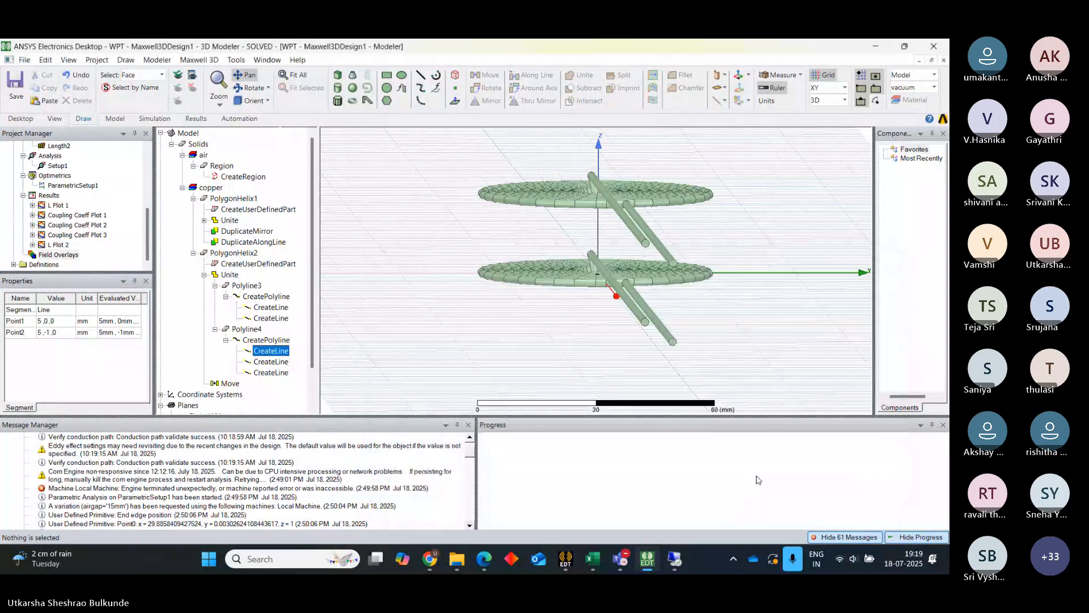
{"action": "double_click", "coordinate": [272, 363]}
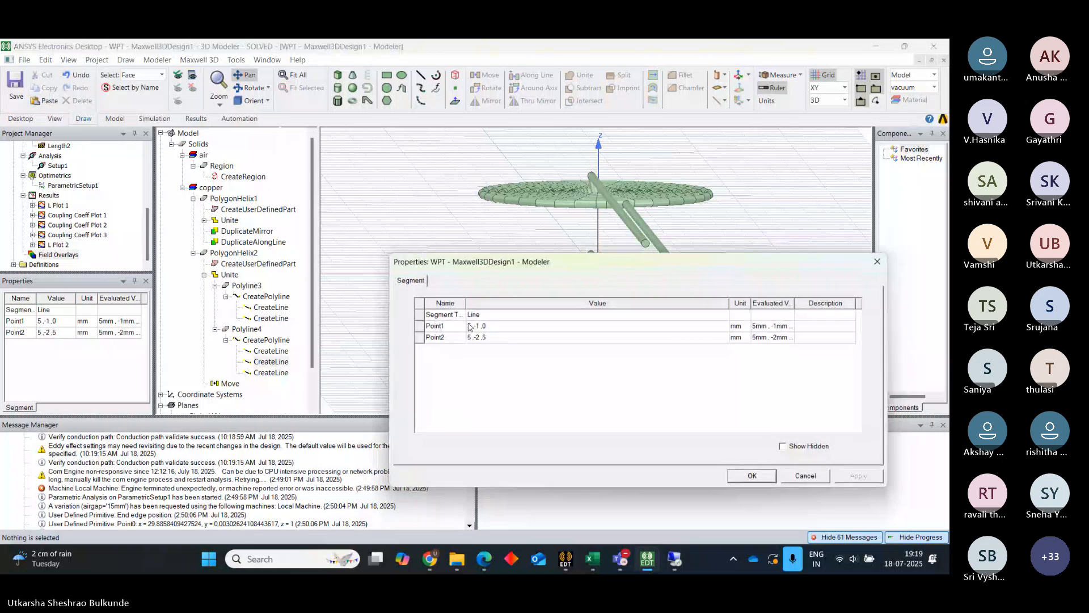
{"action": "left_click", "coordinate": [484, 339]}
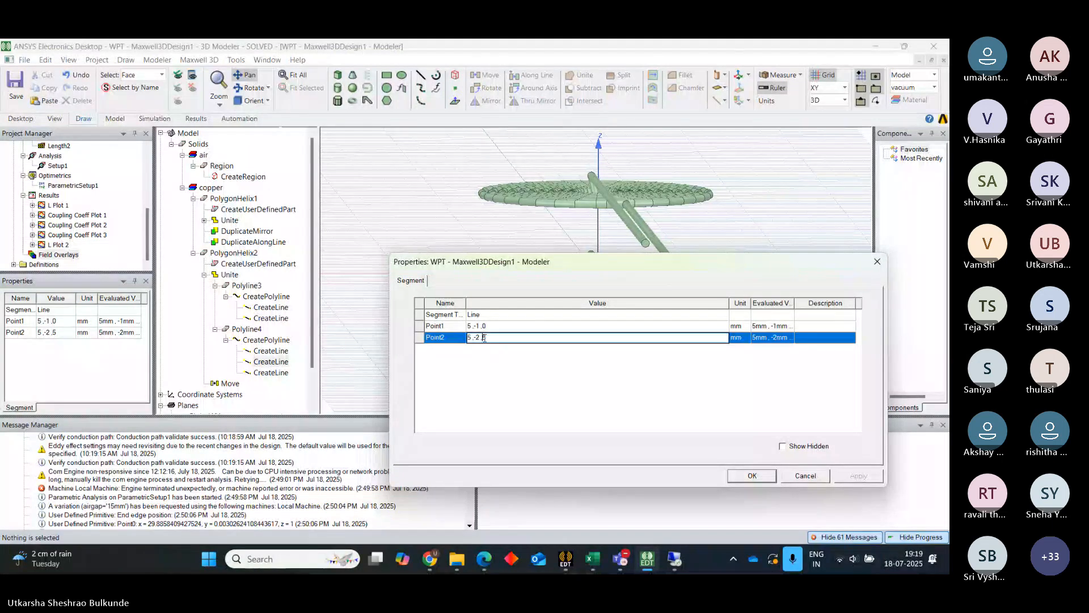
{"action": "type", "text": "-"}
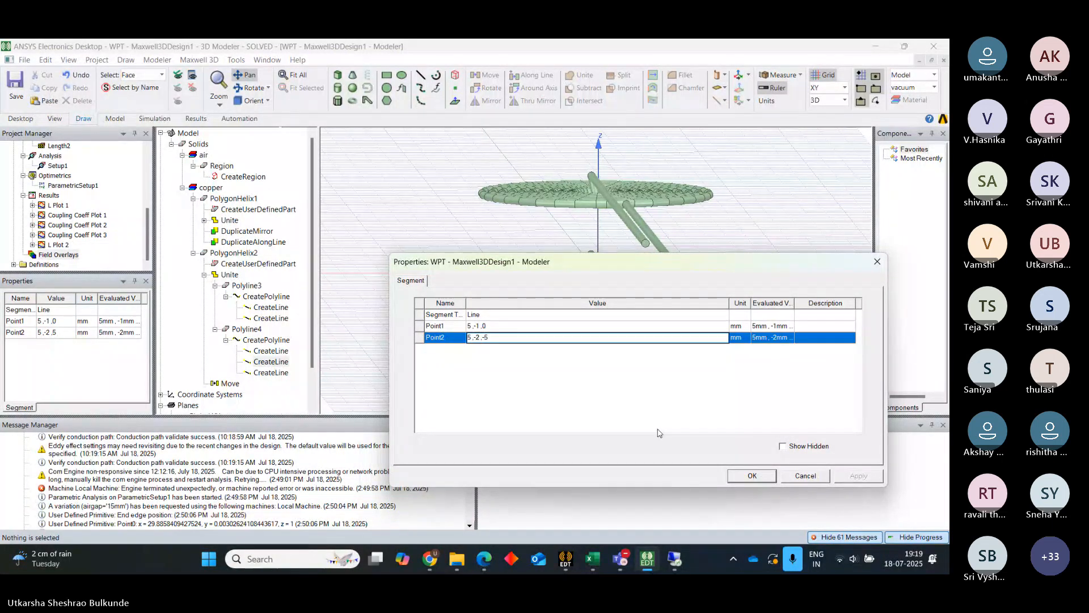
{"action": "left_click", "coordinate": [750, 479]}
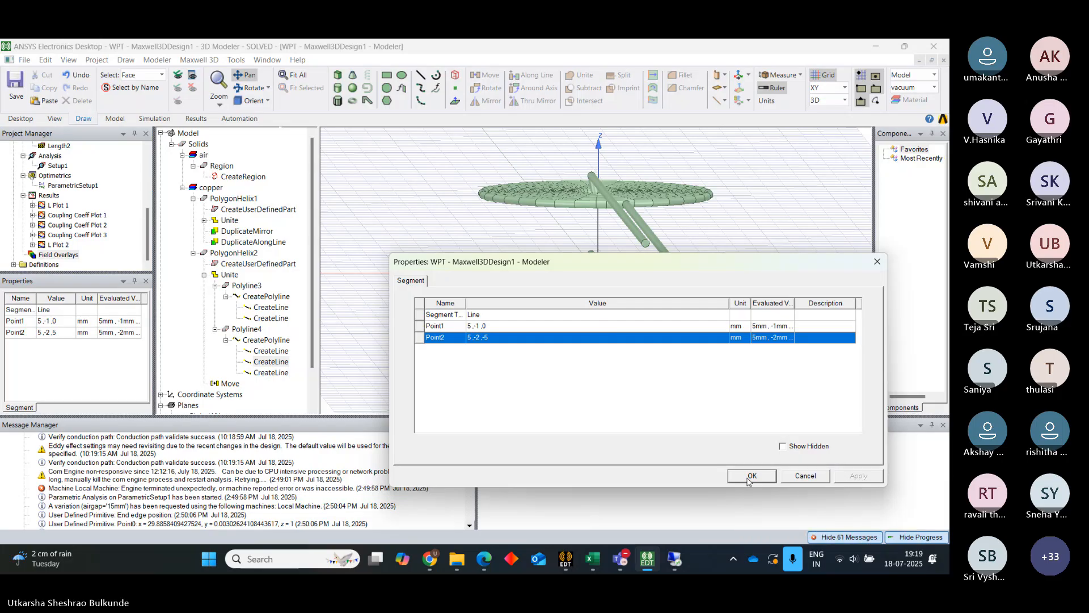
Set Point2 of Polyline4's third line segment to 200, -2, -5 mm.
{"action": "left_click", "coordinate": [267, 373]}
{"action": "double_click", "coordinate": [267, 373]}
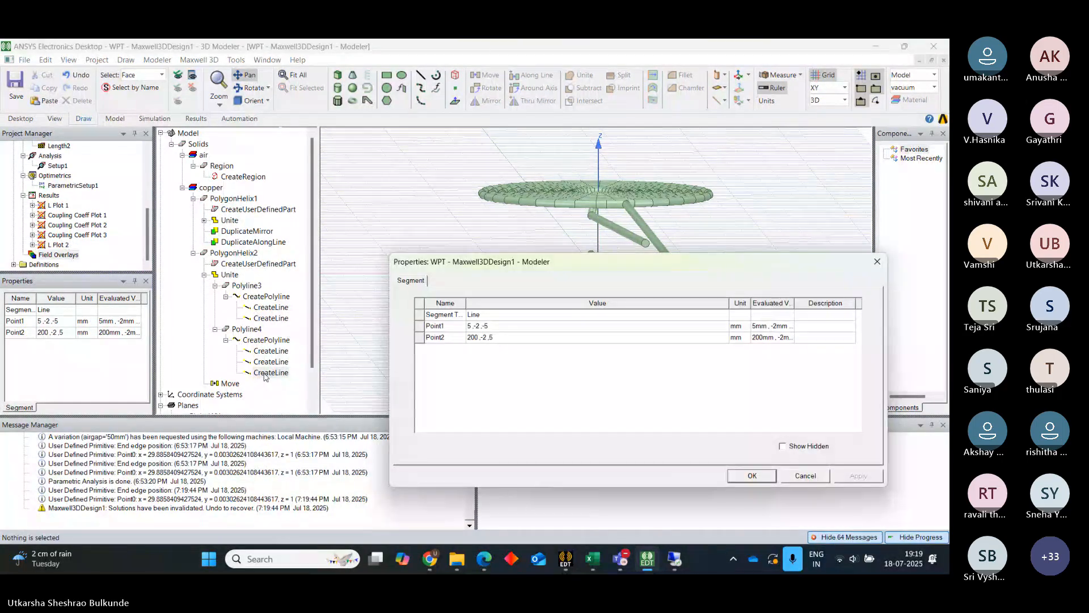
{"action": "left_click", "coordinate": [494, 337]}
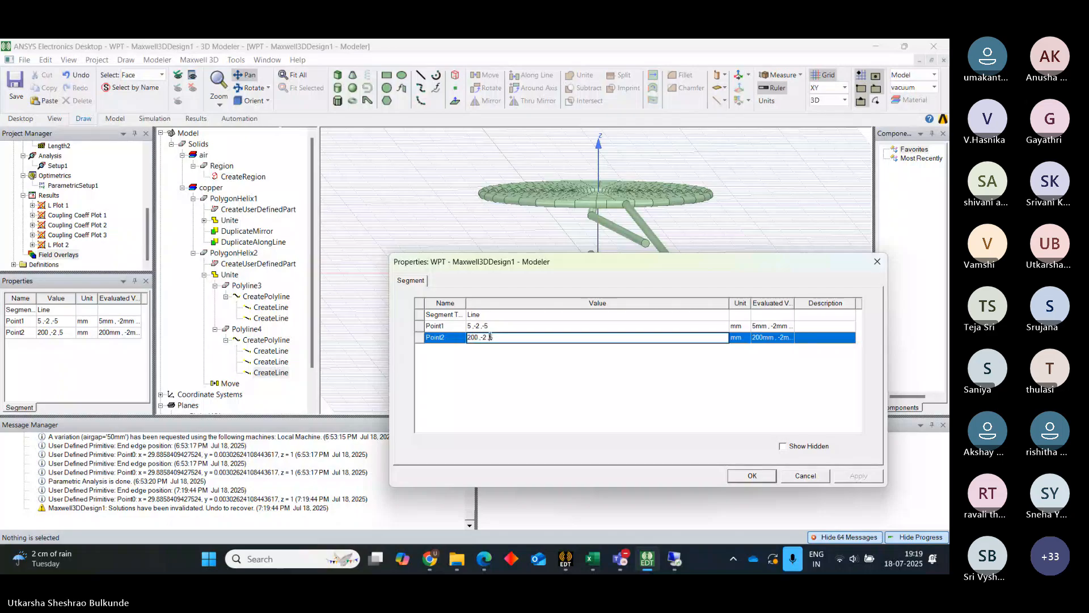
{"action": "type", "text": "-"}
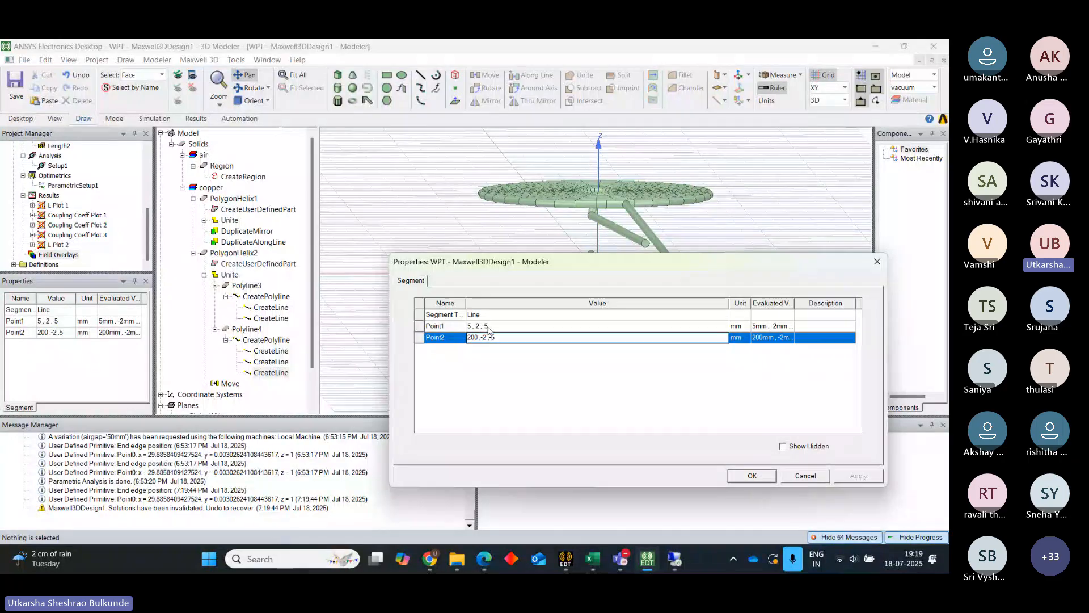
{"action": "left_click", "coordinate": [762, 476]}
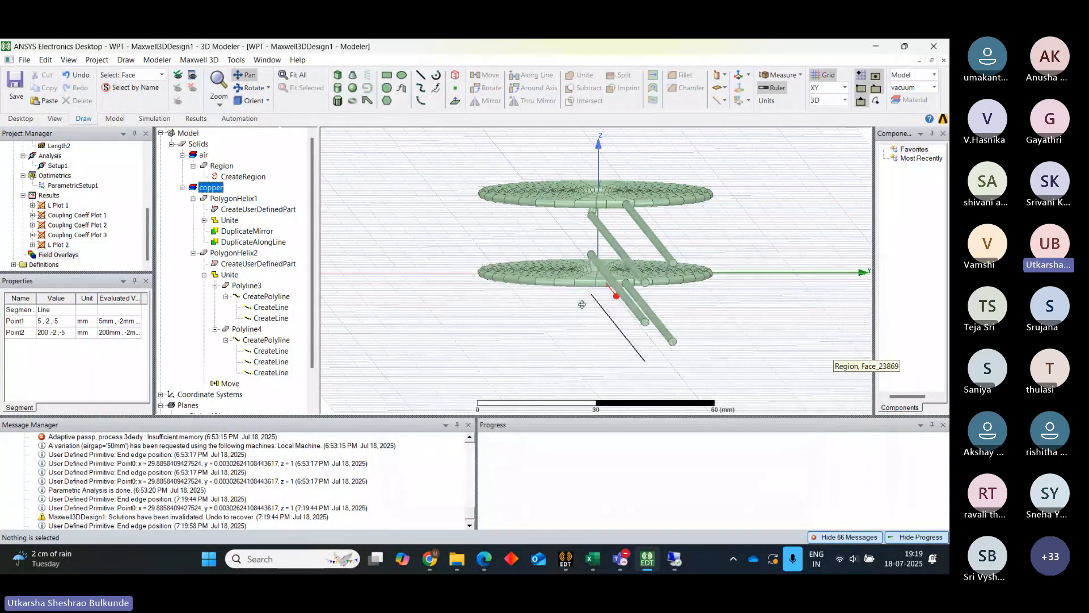
Inspect the coil leads from another angle, then select PolygonHelix1 and expand its Unite history to the segments of Polyline1 and Polyline2.
{"action": "left_click_drag", "start_coordinate": [502, 311], "coordinate": [537, 300]}
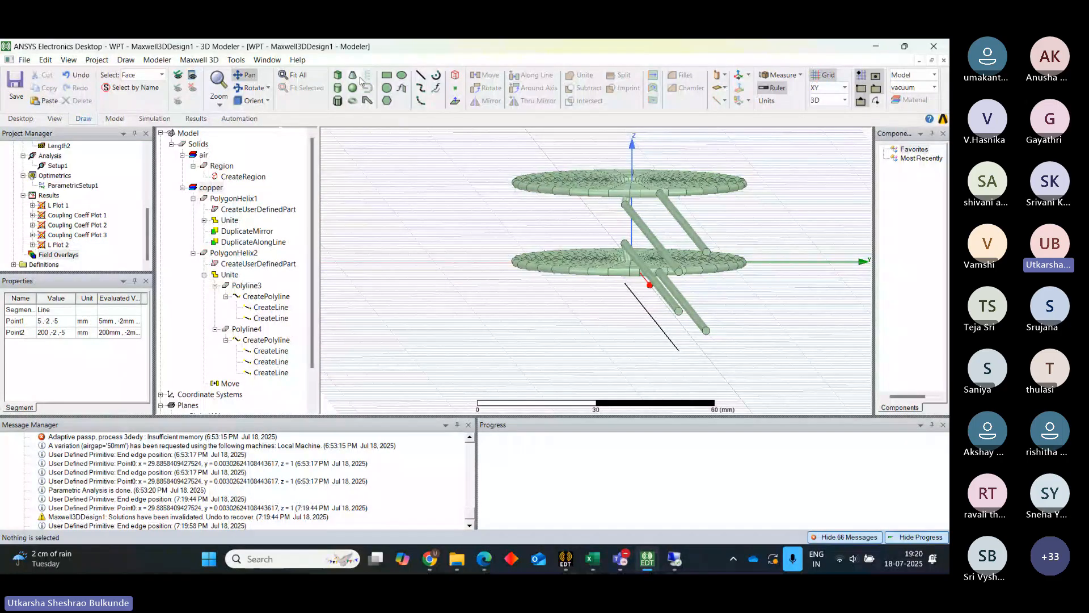
{"action": "left_click", "coordinate": [251, 89]}
{"action": "left_click_drag", "start_coordinate": [486, 347], "coordinate": [600, 359]}
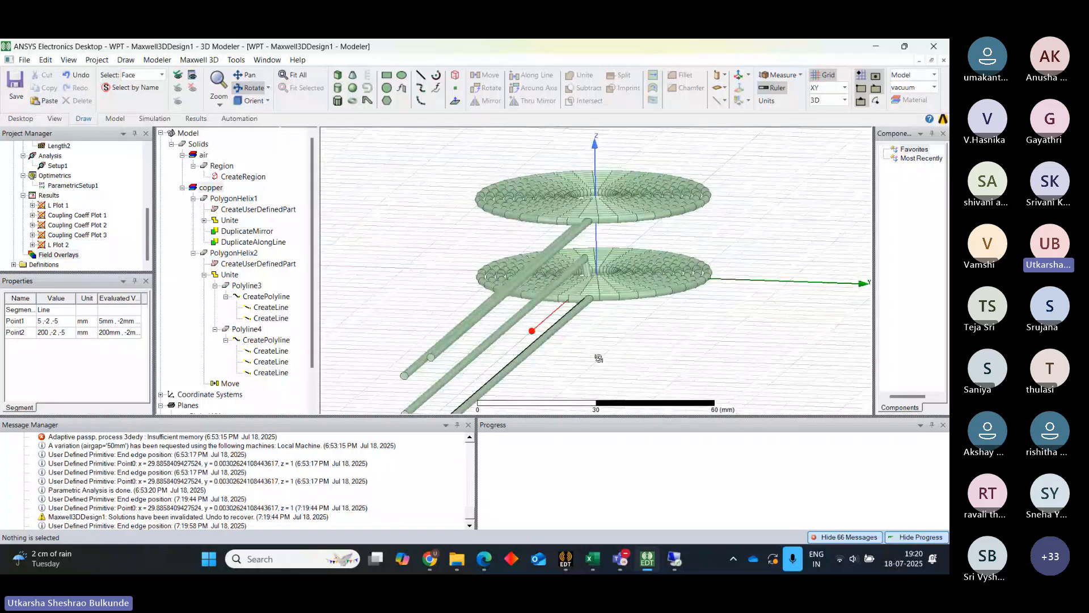
{"action": "left_click", "coordinate": [234, 199]}
{"action": "left_click", "coordinate": [205, 220]}
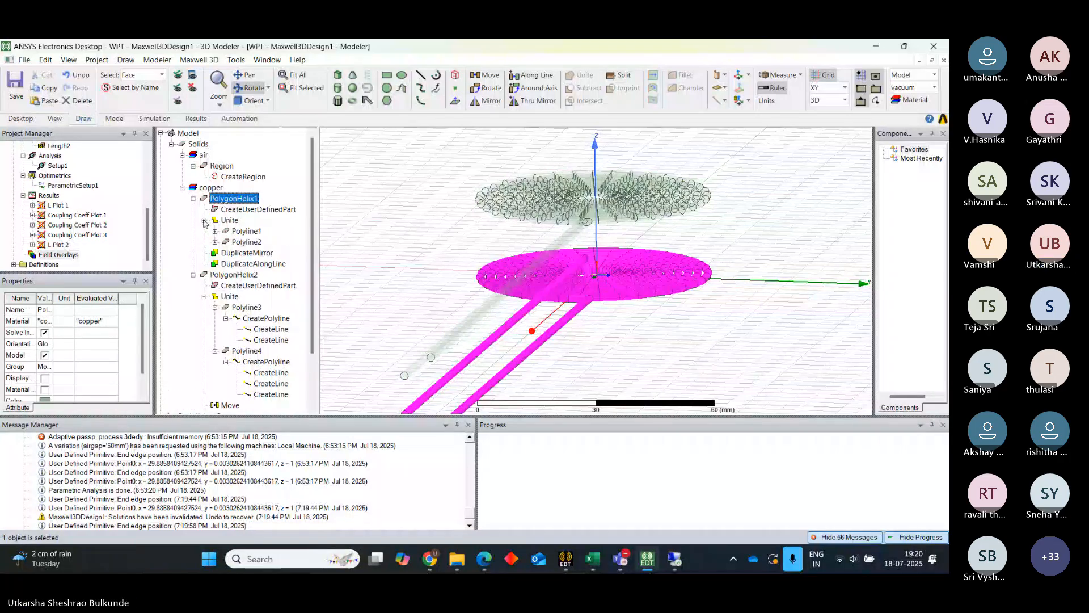
{"action": "left_click", "coordinate": [215, 232]}
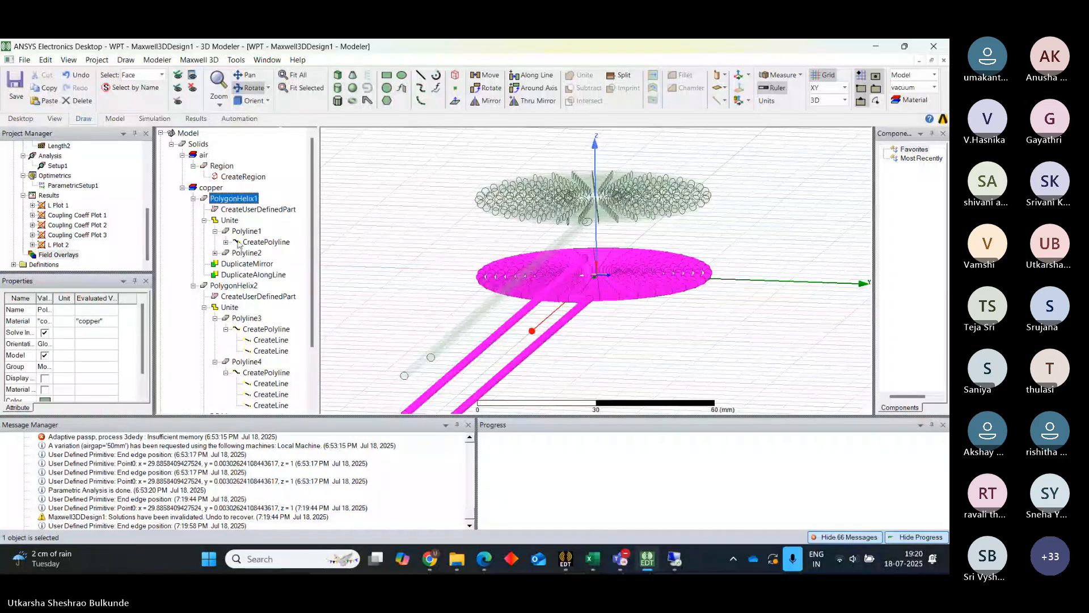
{"action": "left_click", "coordinate": [226, 243]}
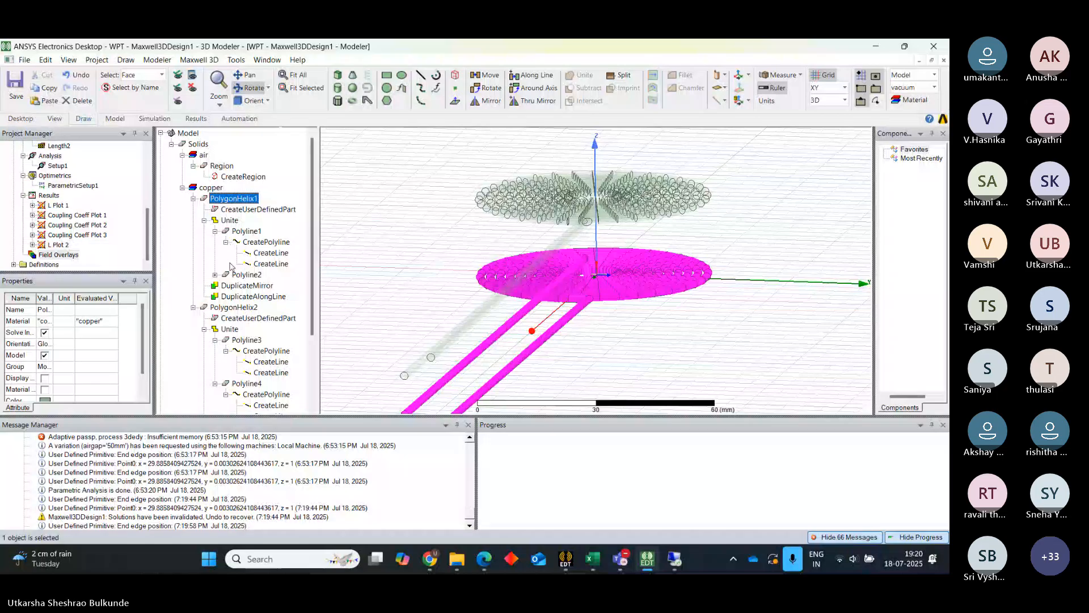
{"action": "left_click", "coordinate": [215, 275]}
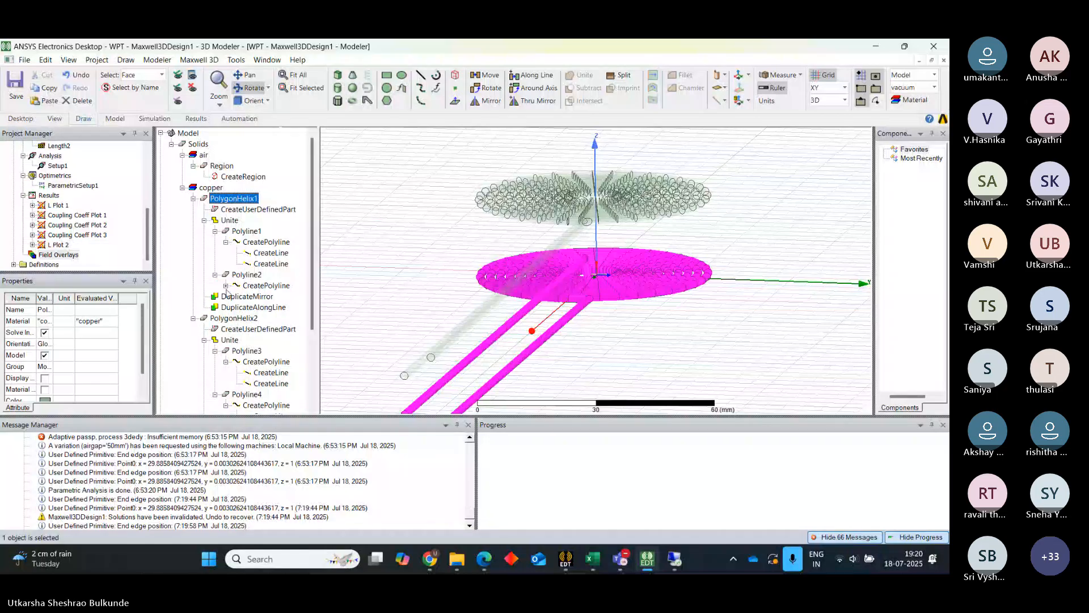
{"action": "left_click", "coordinate": [226, 285]}
Check the endpoints of Polyline2's first line segment and set Point2 of its second segment to 5, -1, 5 mm.
{"action": "double_click", "coordinate": [265, 297]}
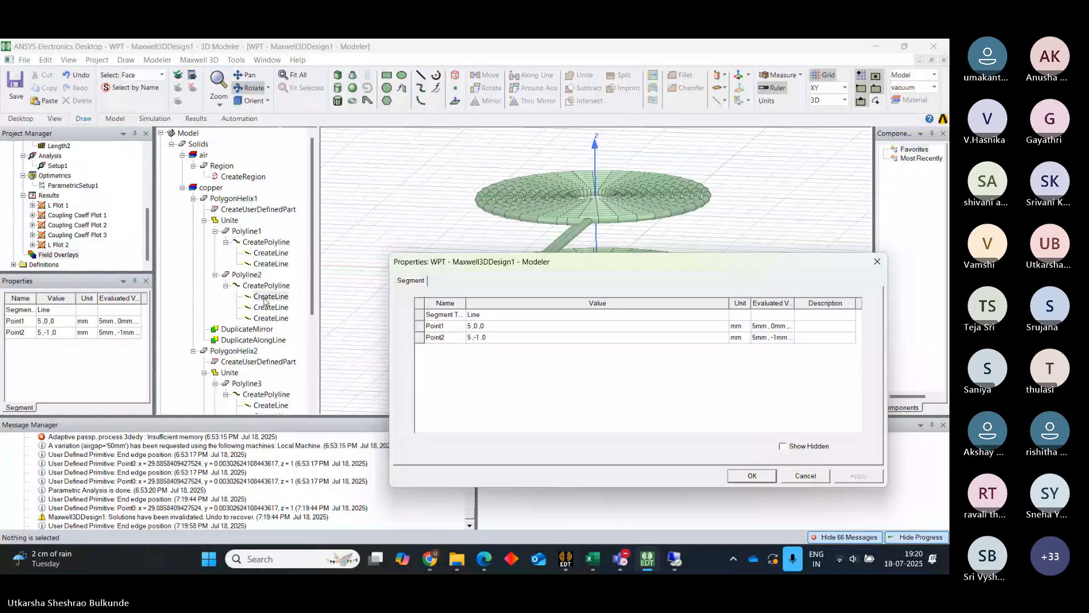
{"action": "left_click", "coordinate": [753, 476]}
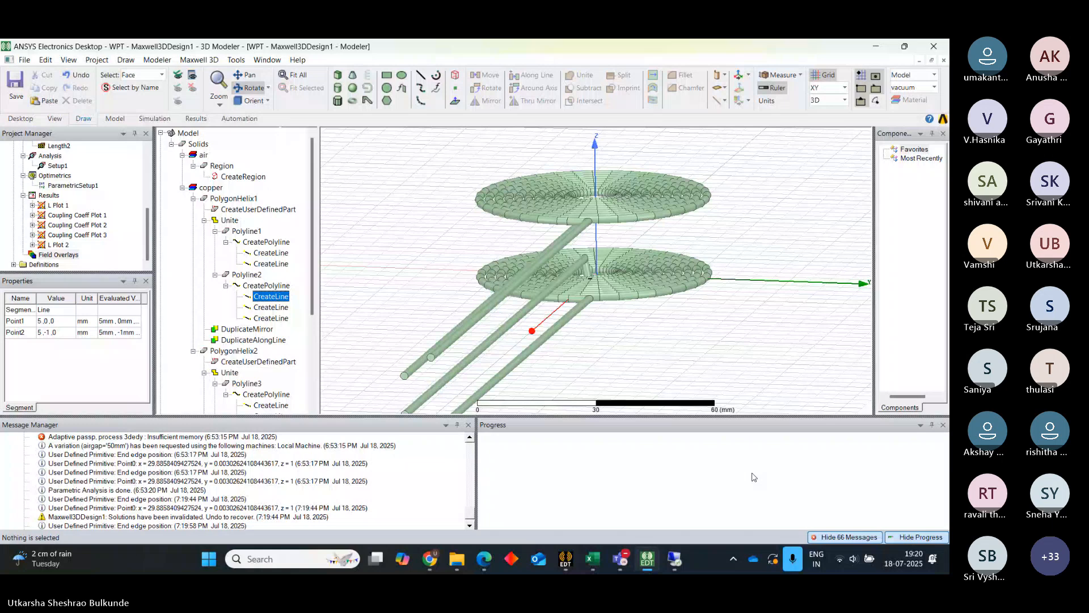
{"action": "double_click", "coordinate": [272, 310]}
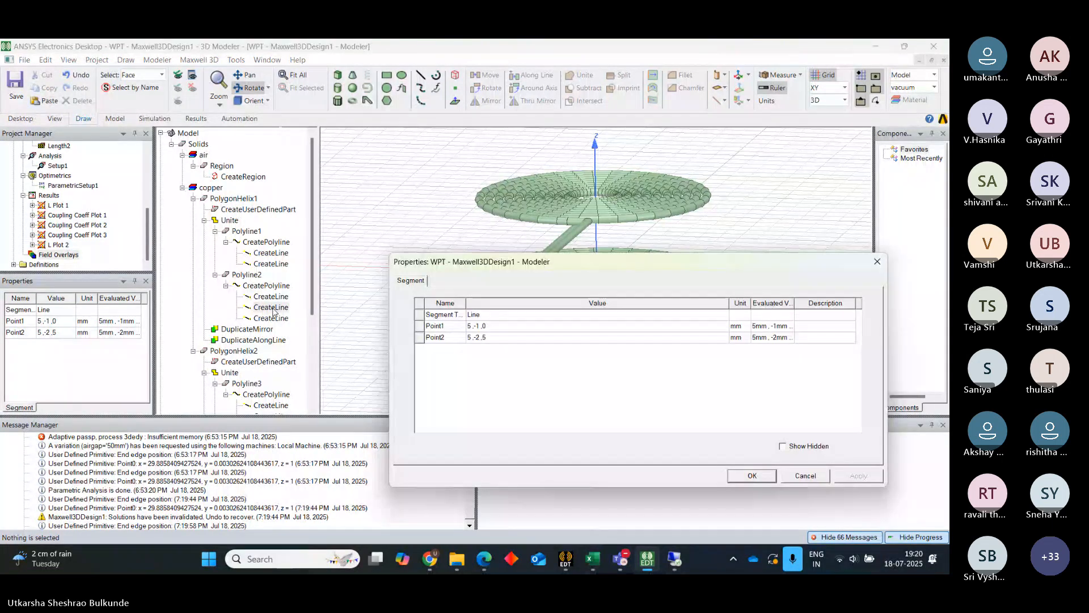
{"action": "left_click", "coordinate": [480, 339]}
{"action": "left_click", "coordinate": [480, 339]}
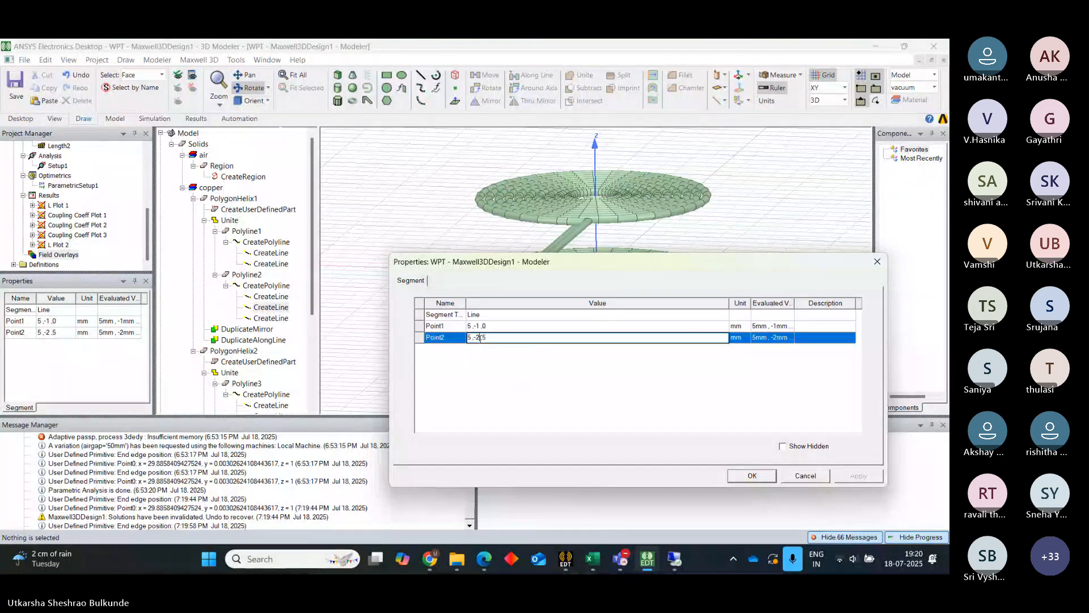
{"action": "key", "text": "BackSpace"}
{"action": "type", "text": "1"}
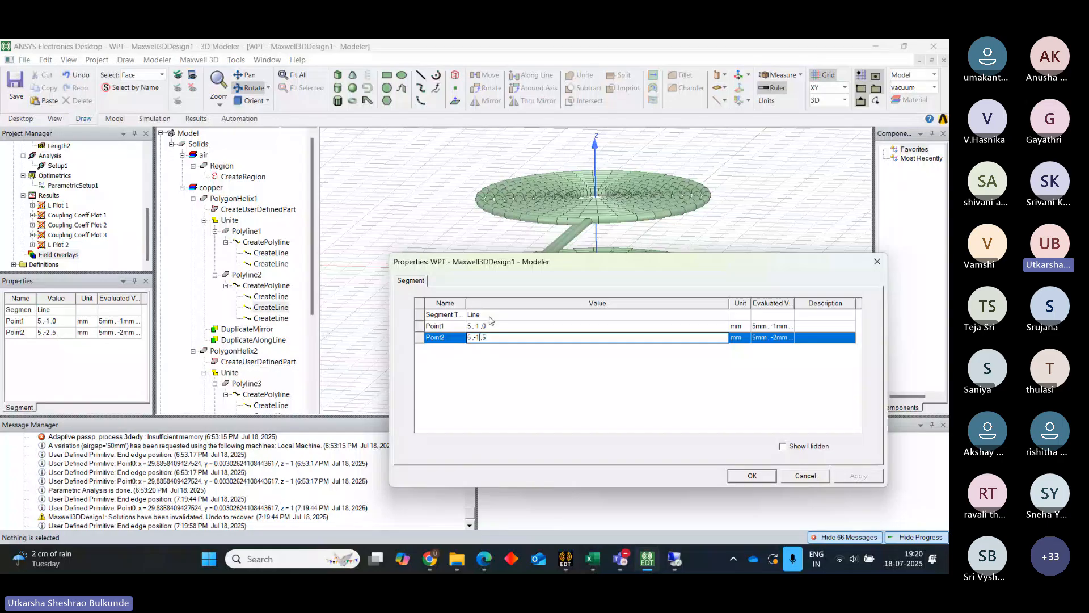
{"action": "left_click", "coordinate": [754, 482]}
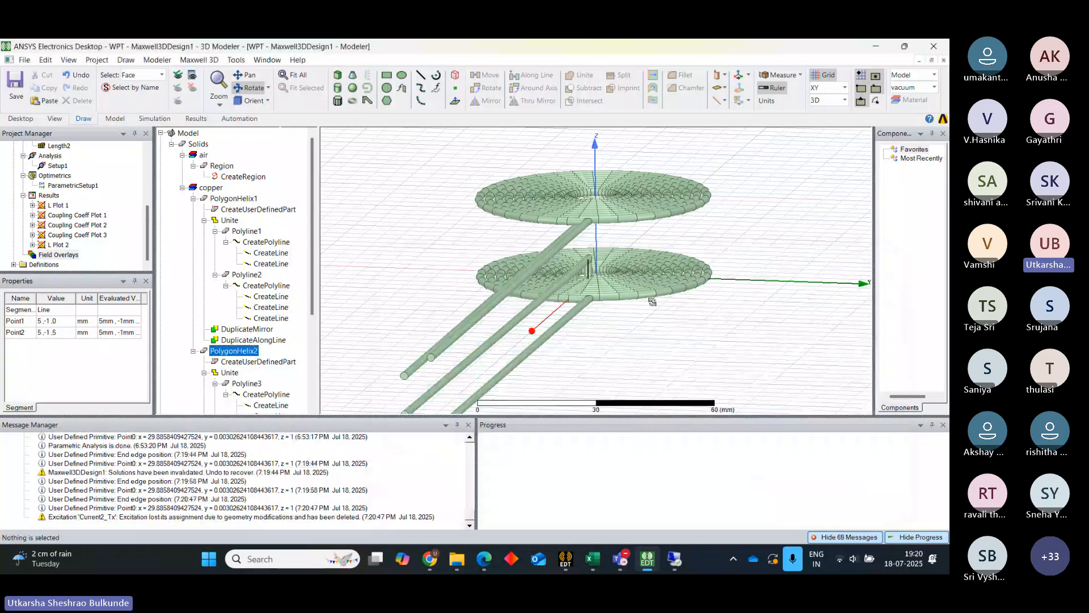
Set Point2 of Polyline4's second line segment to 5, -1, -5 mm and check the leads from the front.
{"action": "scroll", "coordinate": [277, 323], "scroll_direction": "down", "scroll_amount": 4}
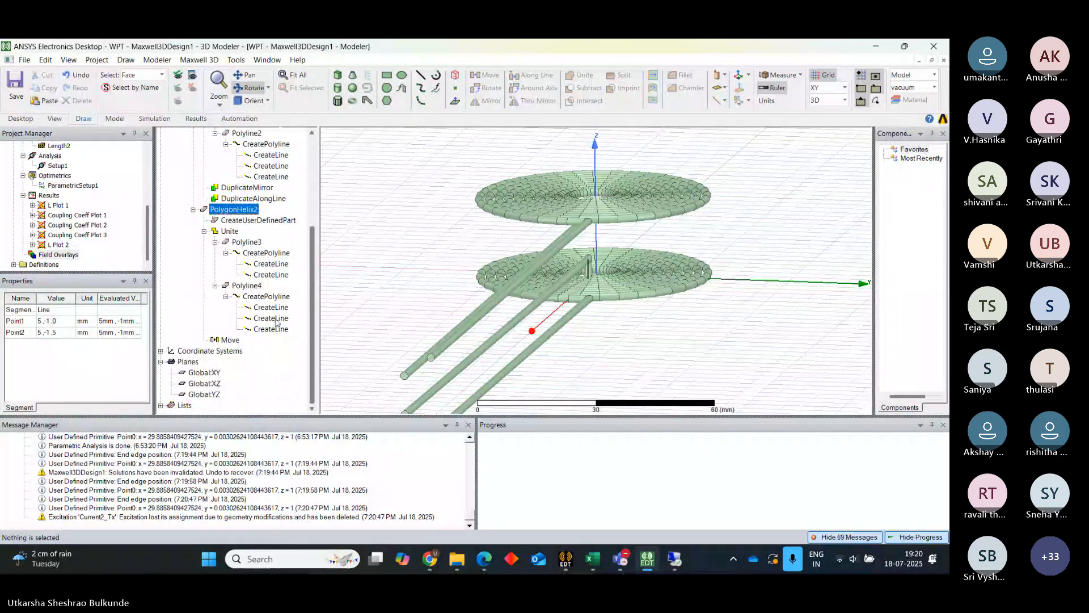
{"action": "double_click", "coordinate": [276, 322]}
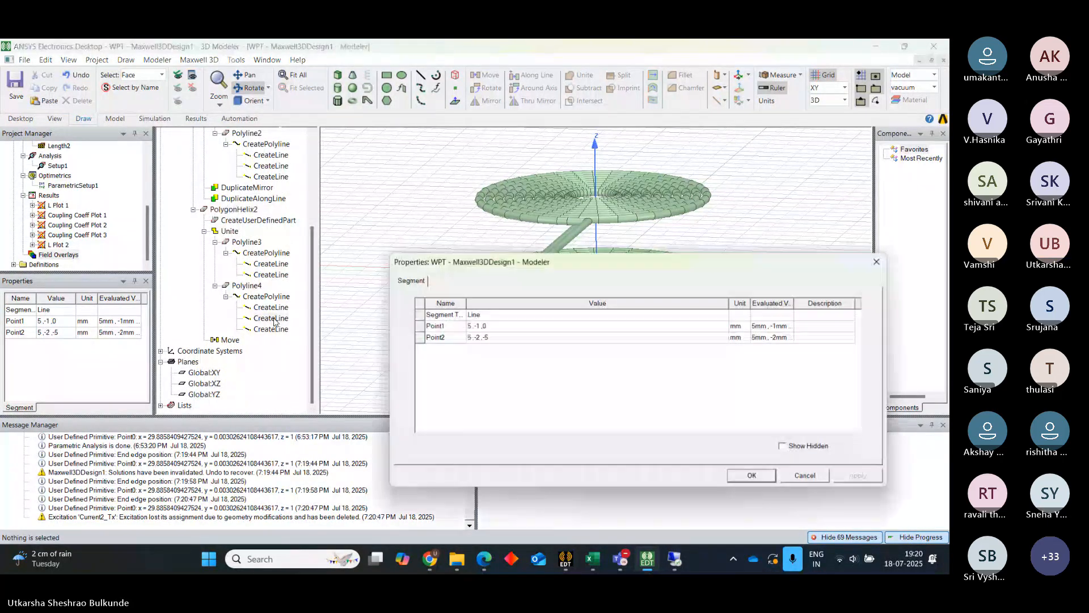
{"action": "left_click", "coordinate": [479, 339]}
{"action": "key", "text": "BackSpace"}
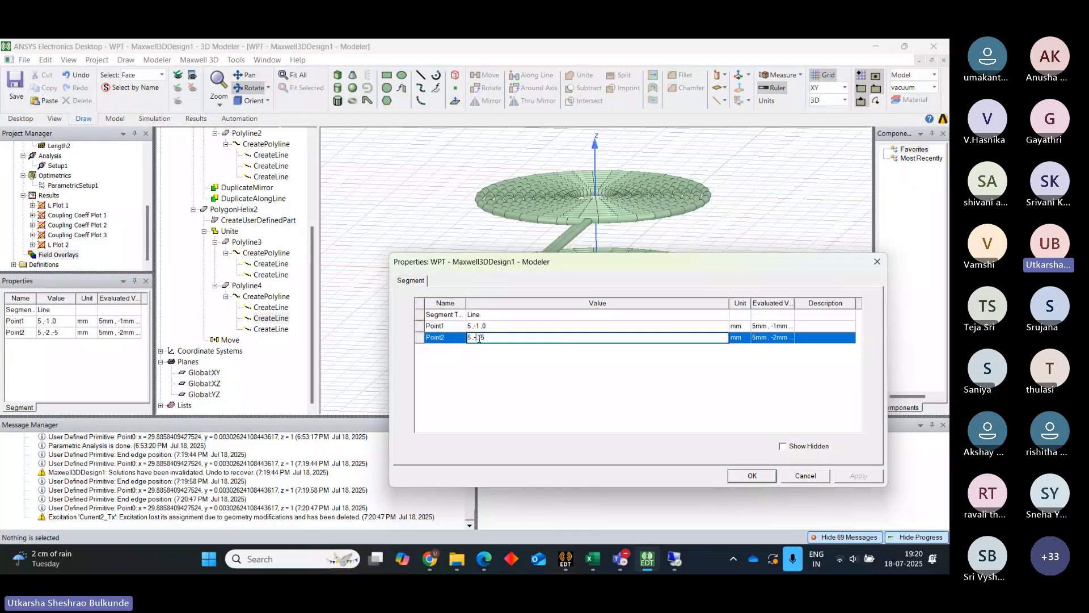
{"action": "type", "text": "1"}
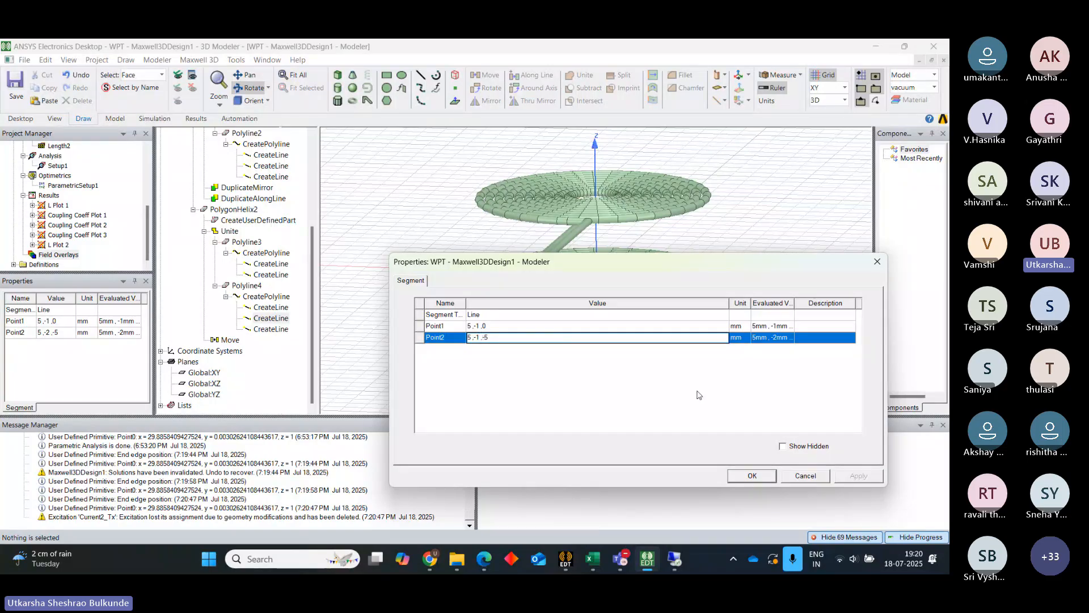
{"action": "left_click", "coordinate": [764, 477]}
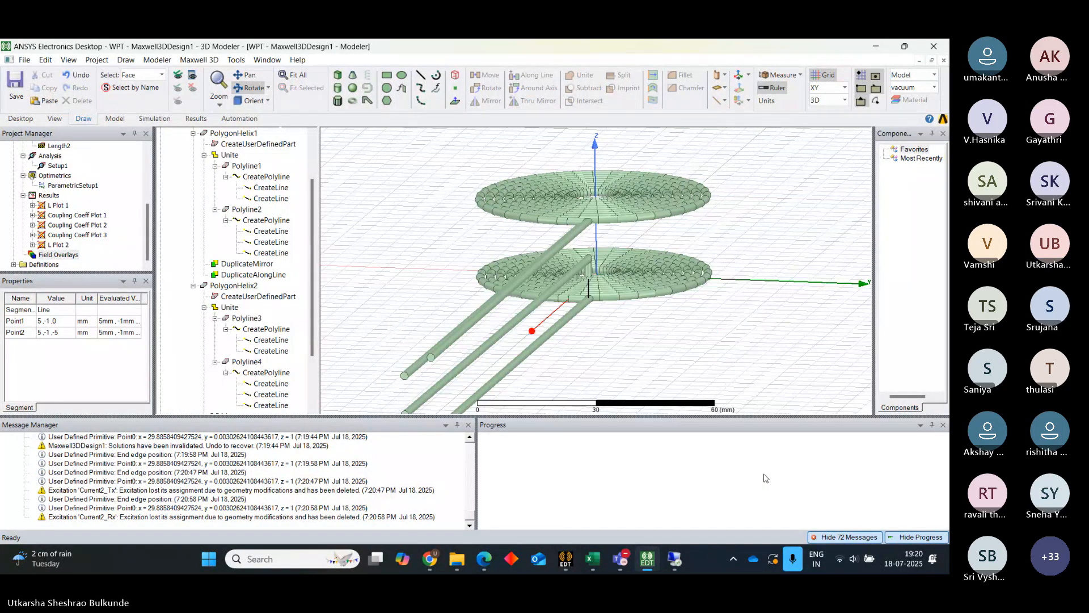
{"action": "left_click_drag", "start_coordinate": [676, 339], "coordinate": [677, 306]}
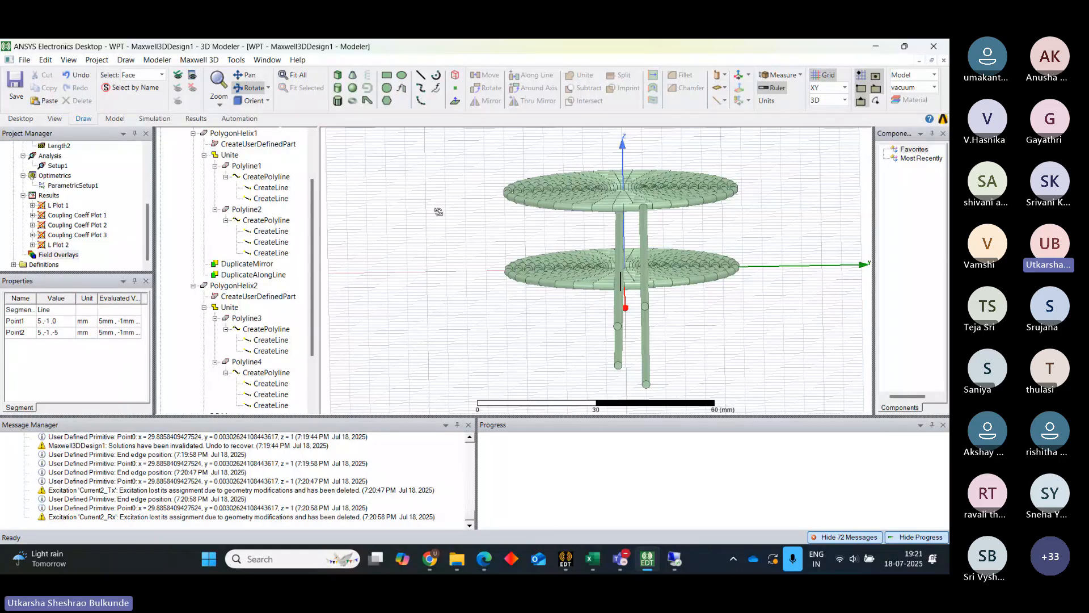
Collapse the air and copper groups in the model tree and start drawing a box.
{"action": "left_click_drag", "start_coordinate": [312, 199], "coordinate": [312, 157]}
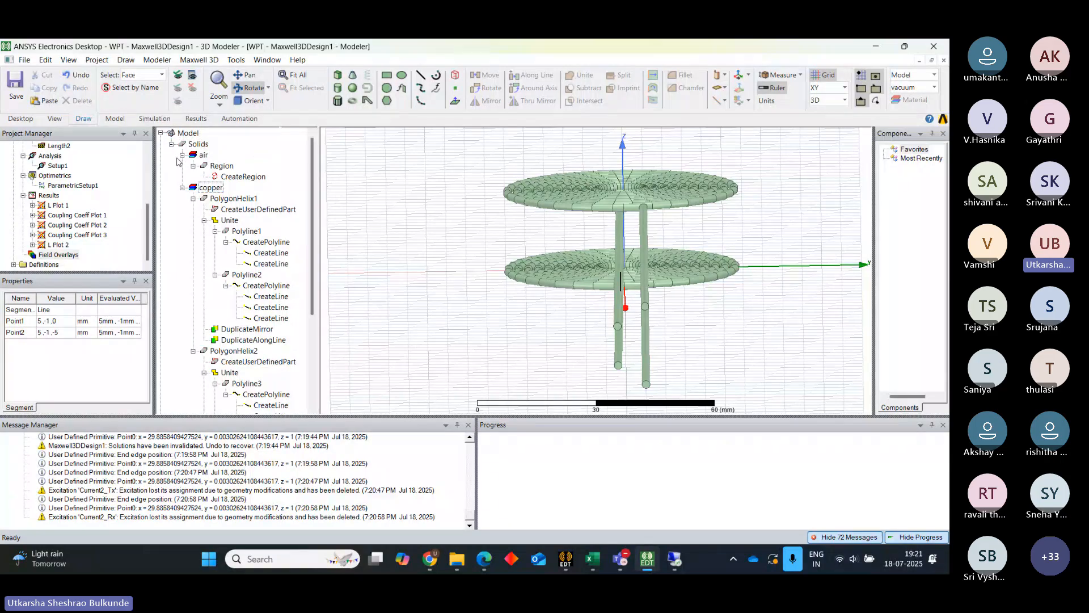
{"action": "left_click", "coordinate": [183, 155]}
{"action": "left_click", "coordinate": [183, 165]}
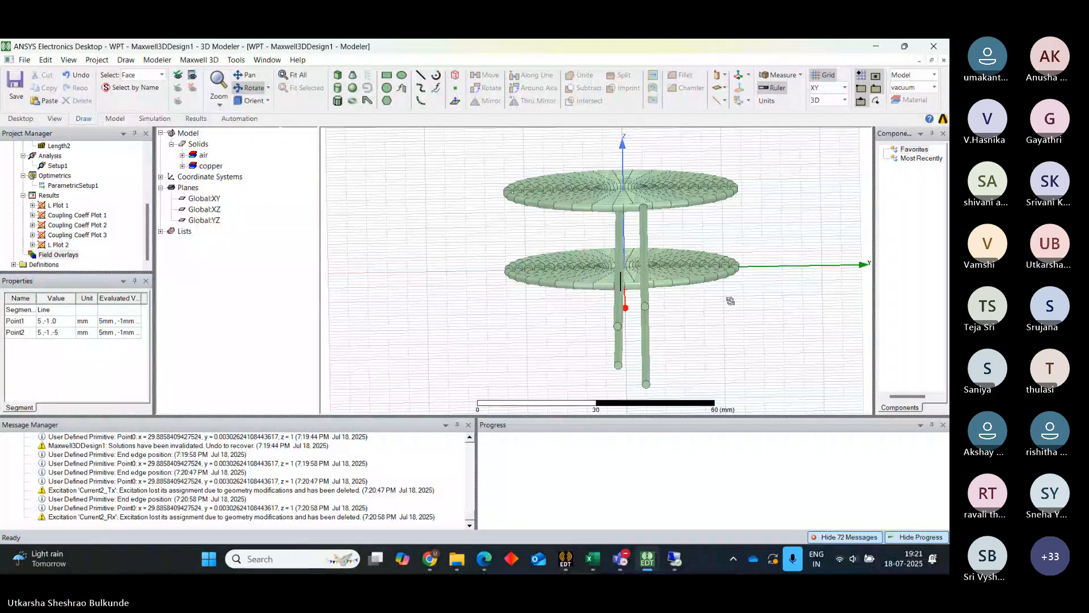
{"action": "left_click", "coordinate": [338, 78]}
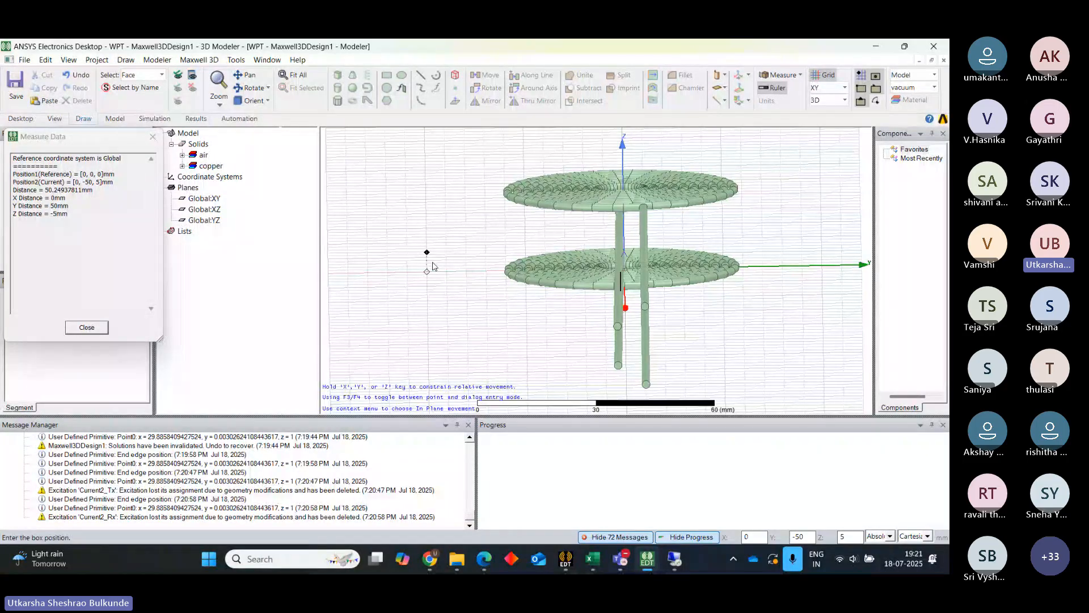
Switch to the remote circular_coil_ferrite_paper design, widen its model tree and highlight the receiver ferrite bars one by one up to rx_ferrite10.
{"action": "left_click", "coordinate": [673, 558]}
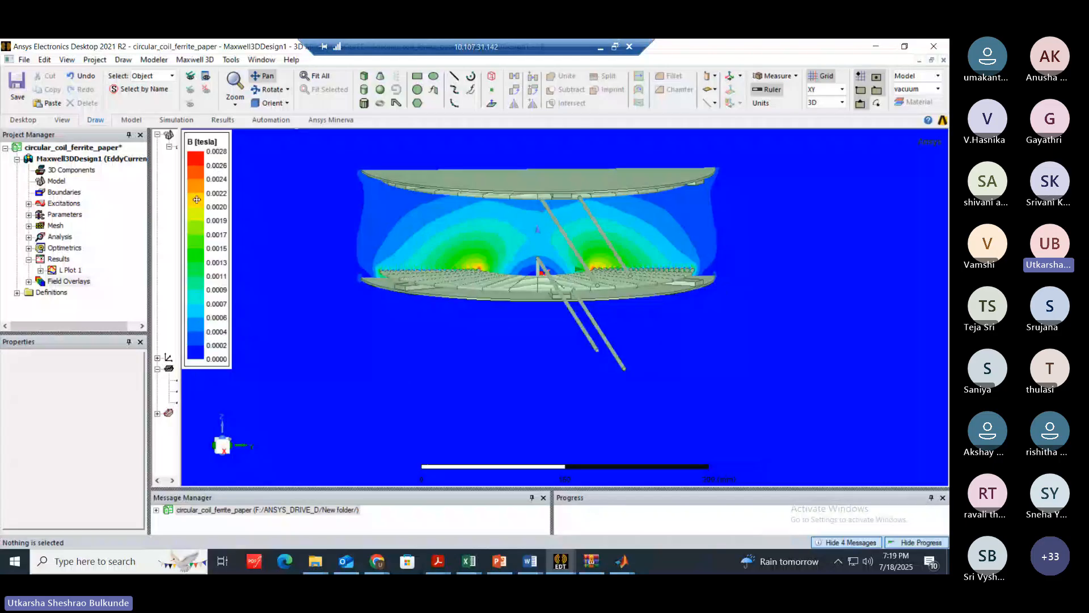
{"action": "left_click_drag", "start_coordinate": [180, 211], "coordinate": [269, 212]}
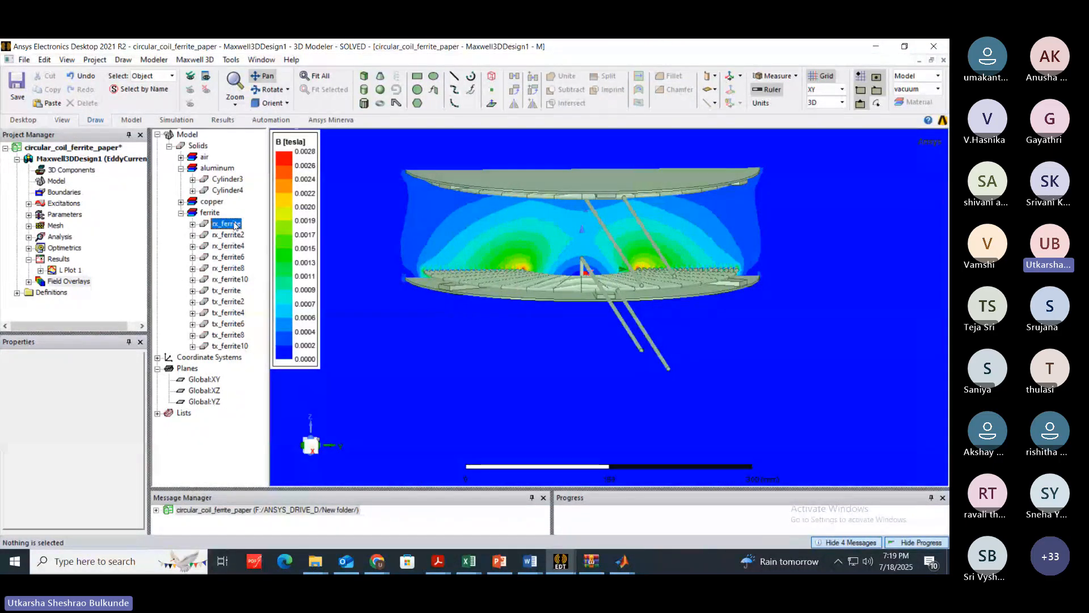
{"action": "left_click", "coordinate": [230, 224]}
{"action": "left_click", "coordinate": [229, 246]}
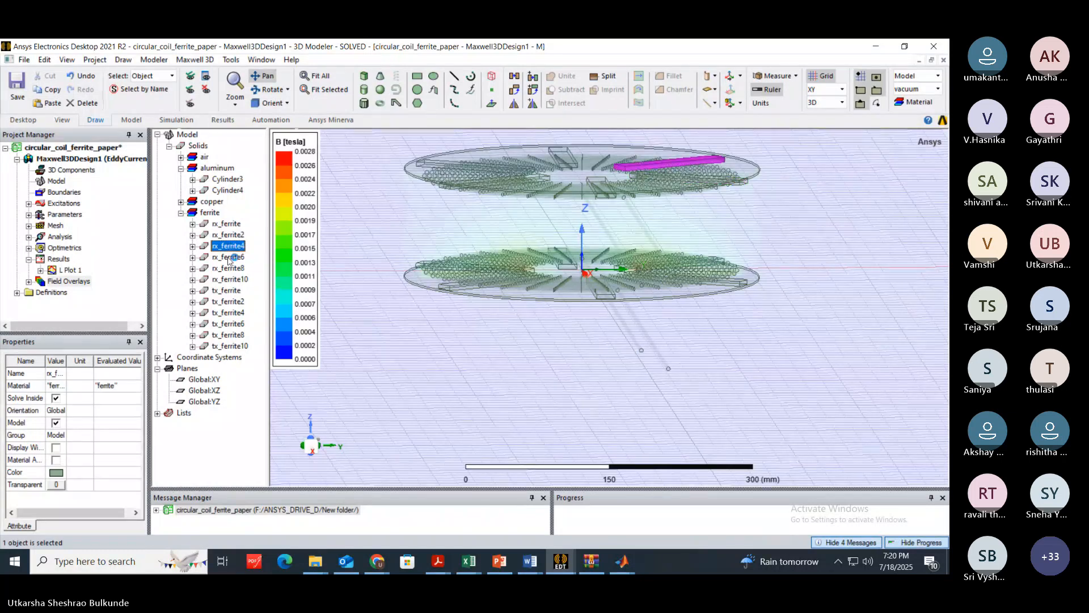
{"action": "left_click", "coordinate": [227, 257]}
{"action": "left_click", "coordinate": [226, 268]}
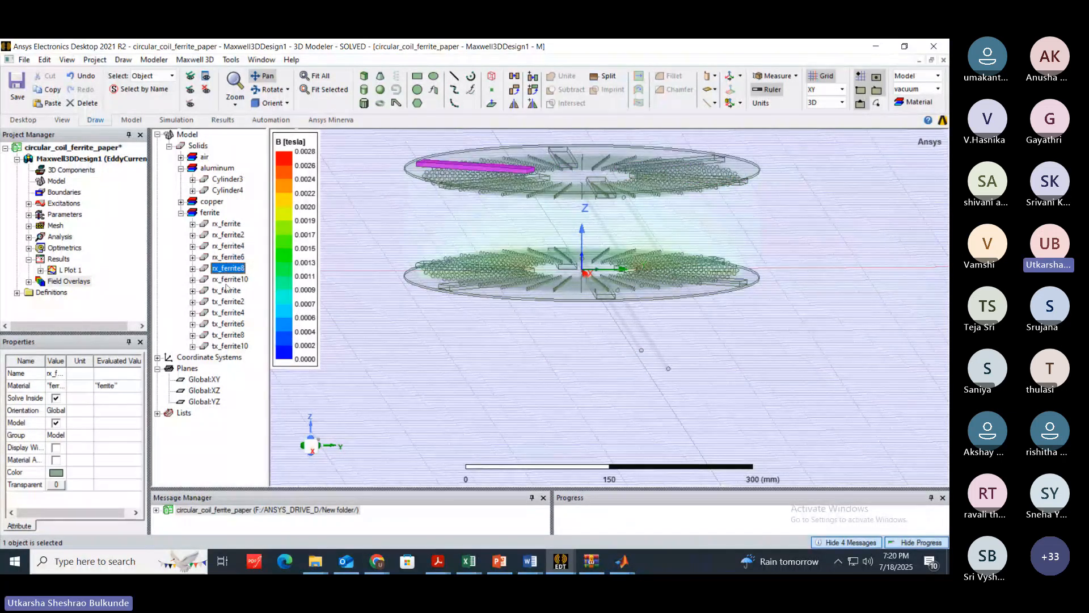
{"action": "left_click", "coordinate": [227, 279]}
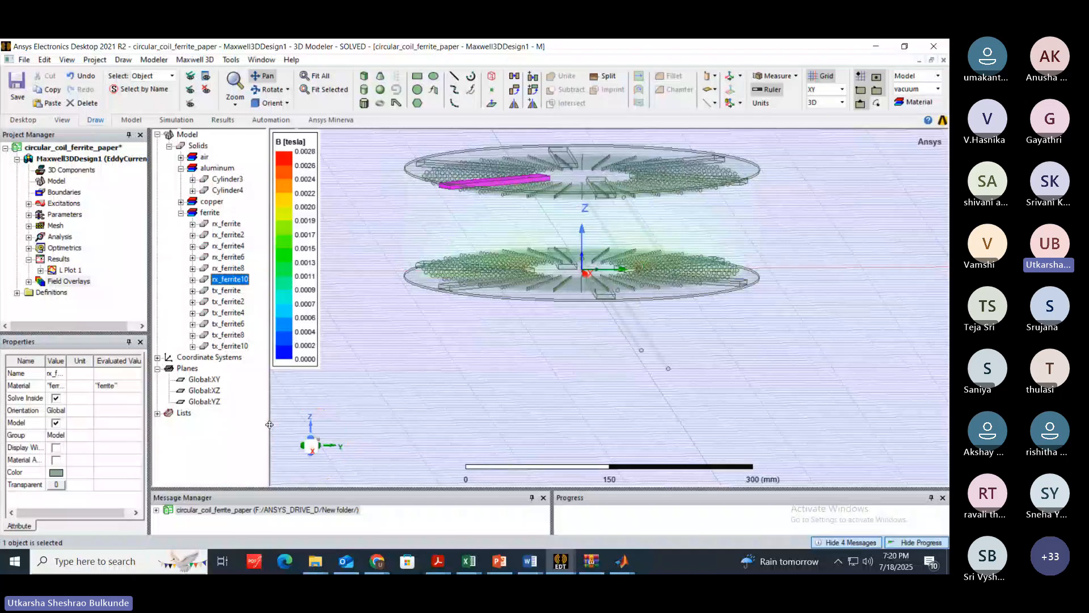
{"action": "left_click_drag", "start_coordinate": [269, 425], "coordinate": [270, 424]}
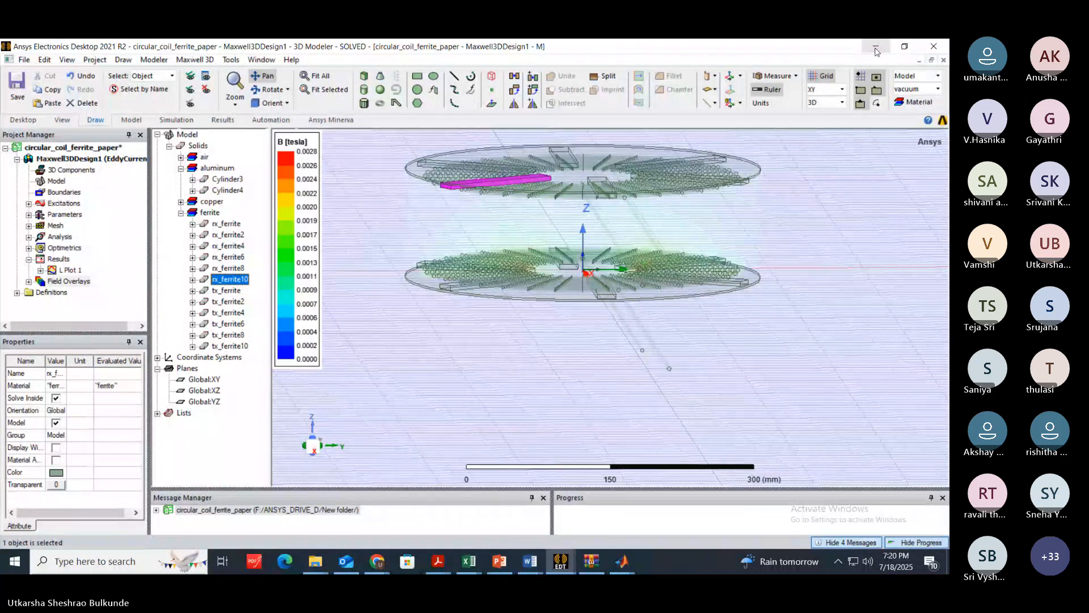
Minimize the remote design and its session, return to the local WPT model and cancel the pending box.
{"action": "double_click", "coordinate": [652, 47]}
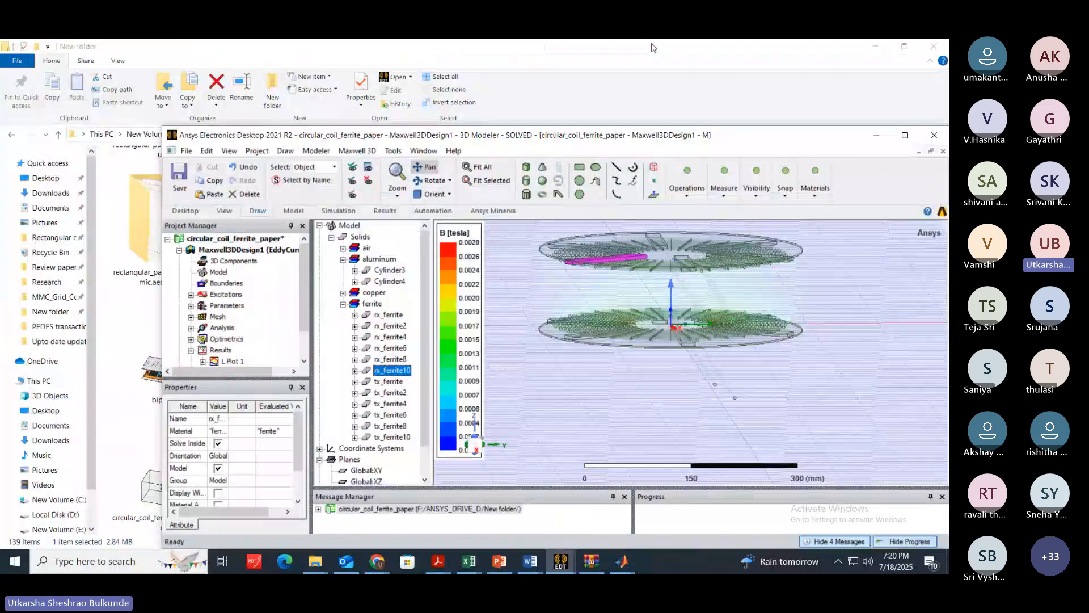
{"action": "left_click", "coordinate": [876, 136]}
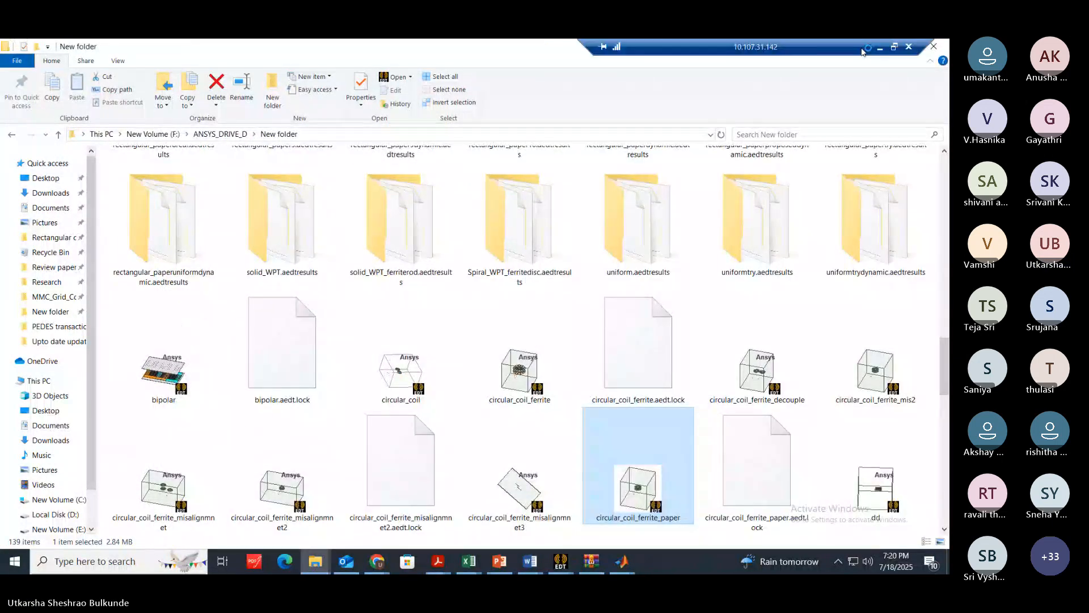
{"action": "left_click", "coordinate": [887, 48]}
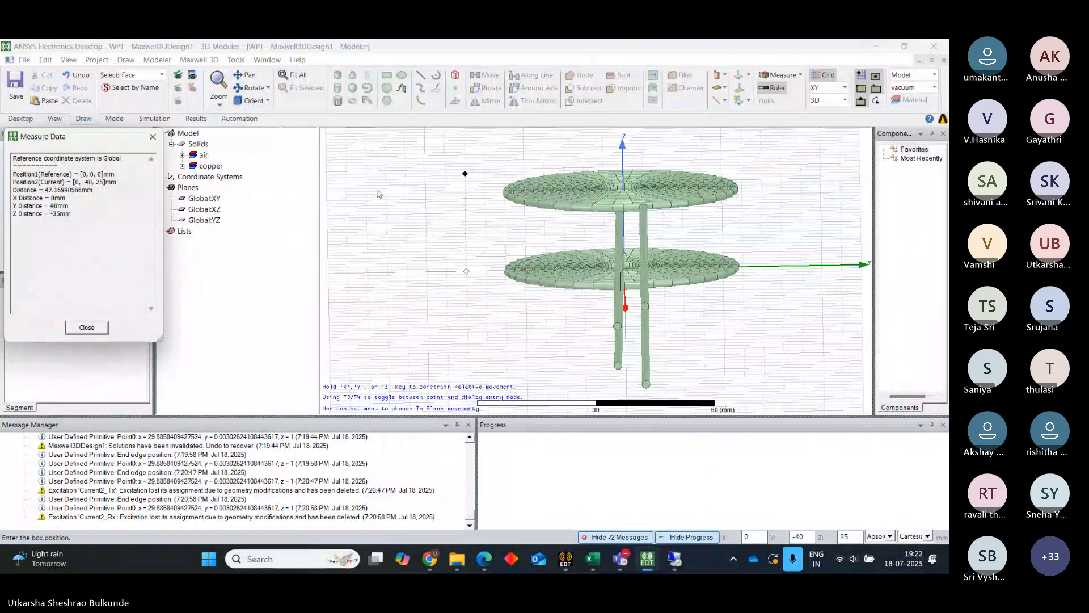
{"action": "left_click", "coordinate": [152, 139]}
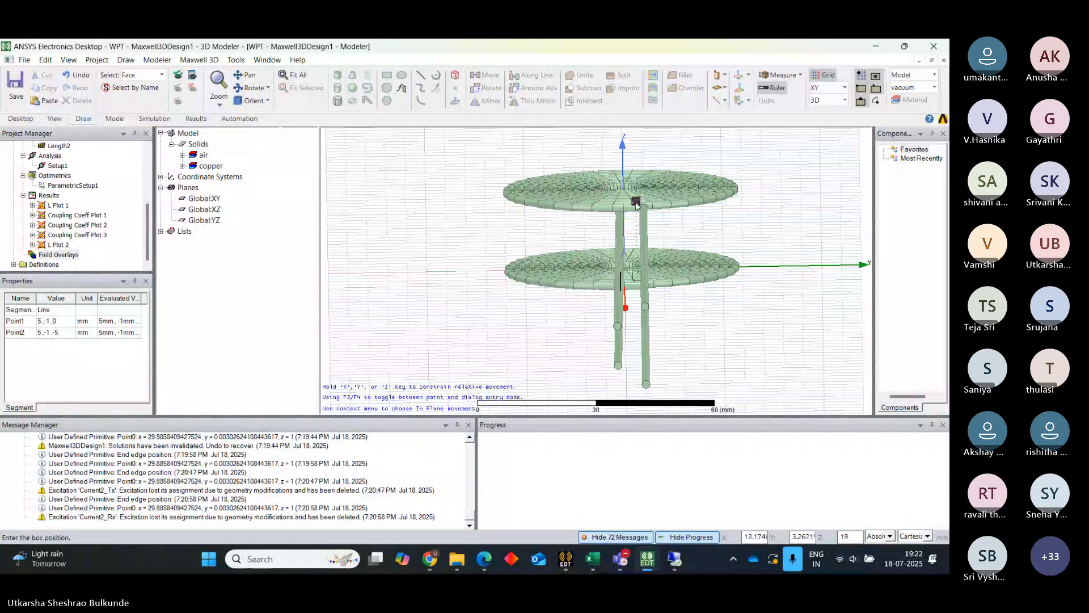
{"action": "key", "text": "Escape"}
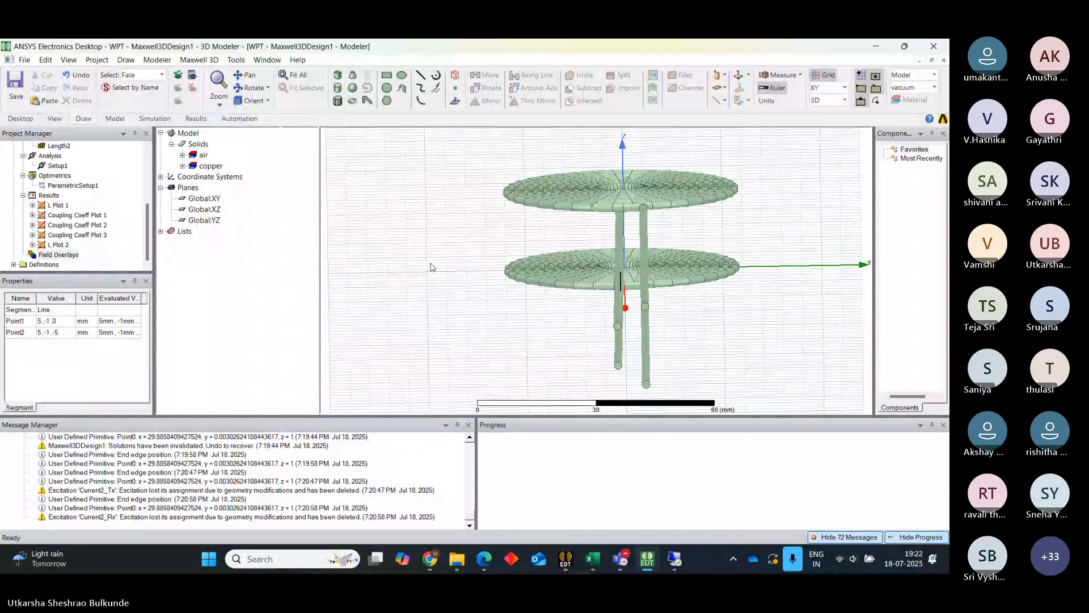
Expand the copper group and collapse the Unite histories of PolygonHelix1 and PolygonHelix2.
{"action": "left_click", "coordinate": [183, 165]}
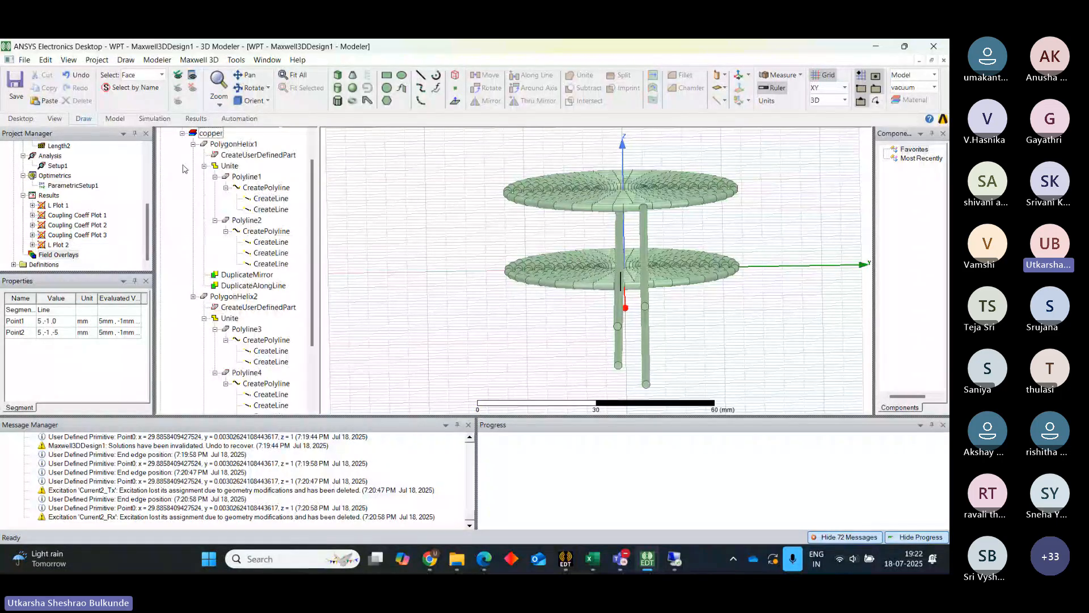
{"action": "left_click", "coordinate": [205, 165]}
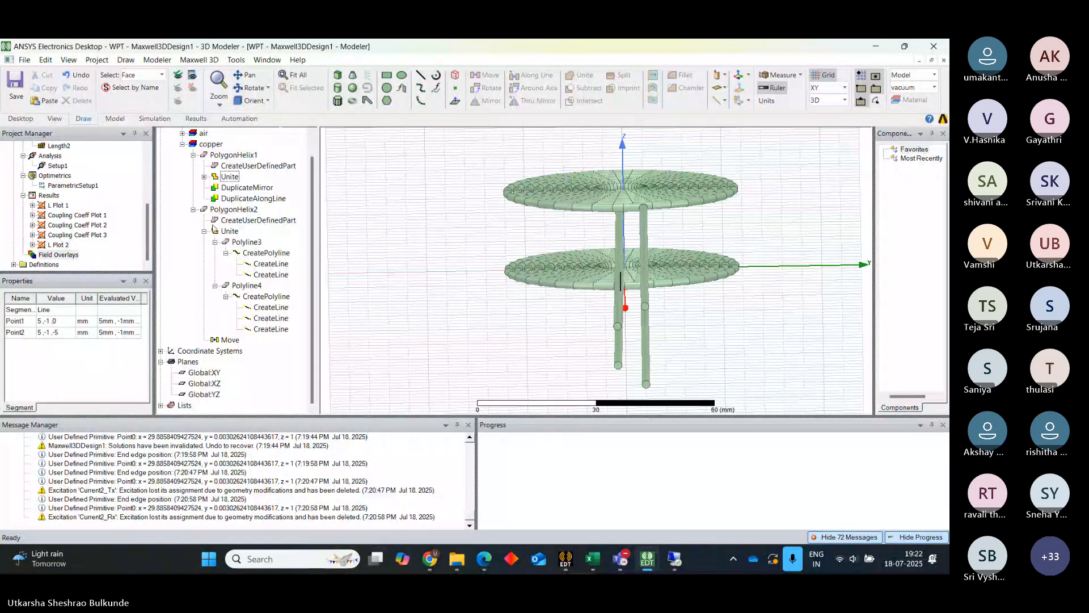
{"action": "left_click", "coordinate": [204, 231]}
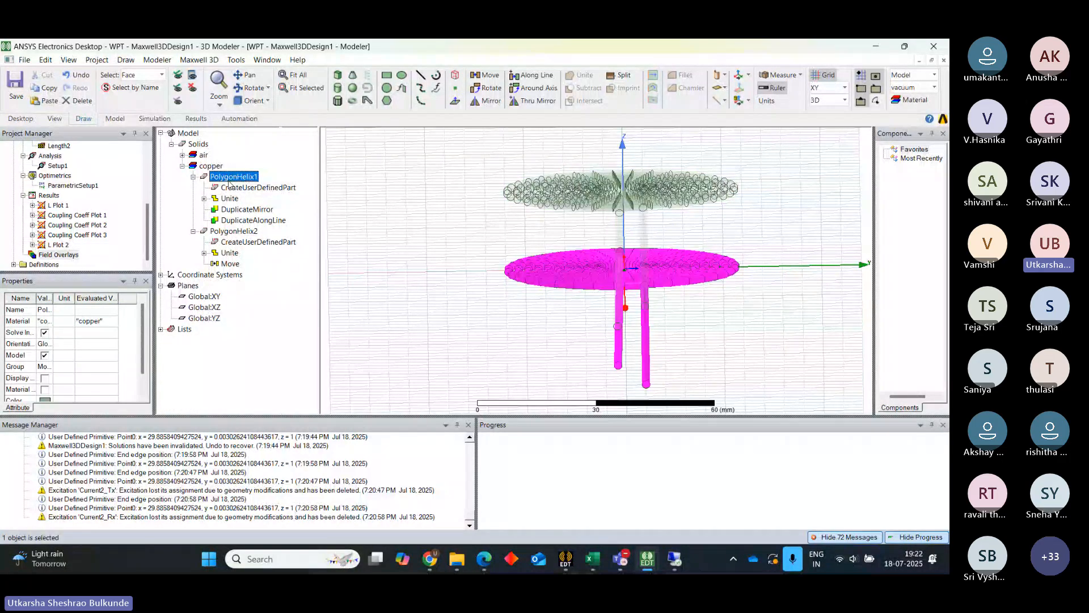
Hide PolygonHelix1 and PolygonHelix2 in the active view, undoing and restoring the last model edit in between.
{"action": "left_click", "coordinate": [191, 88]}
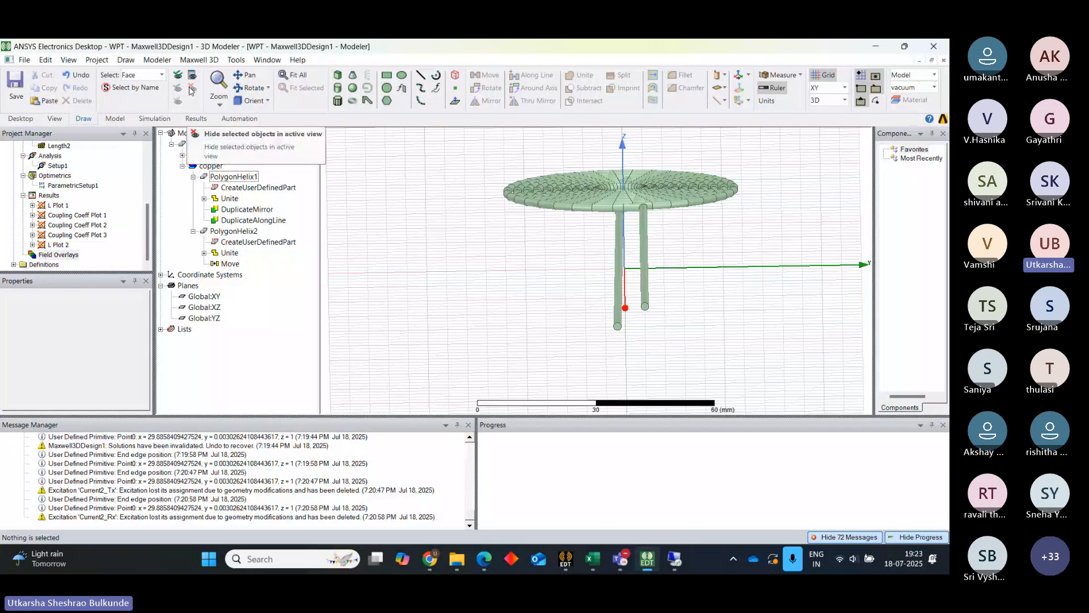
{"action": "key", "text": "ctrl+z"}
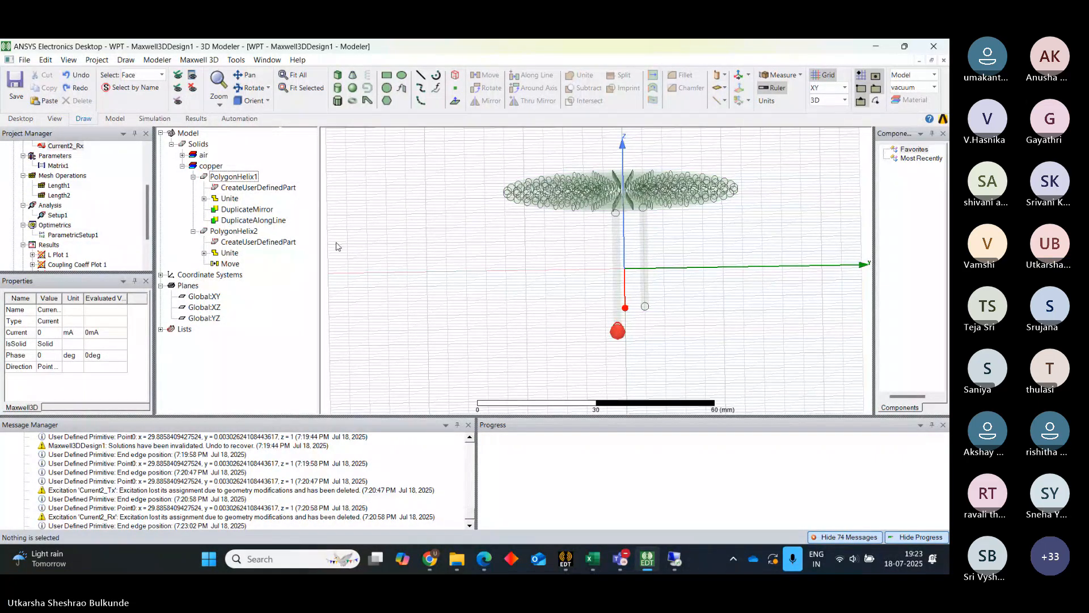
{"action": "key", "text": "ctrl+z"}
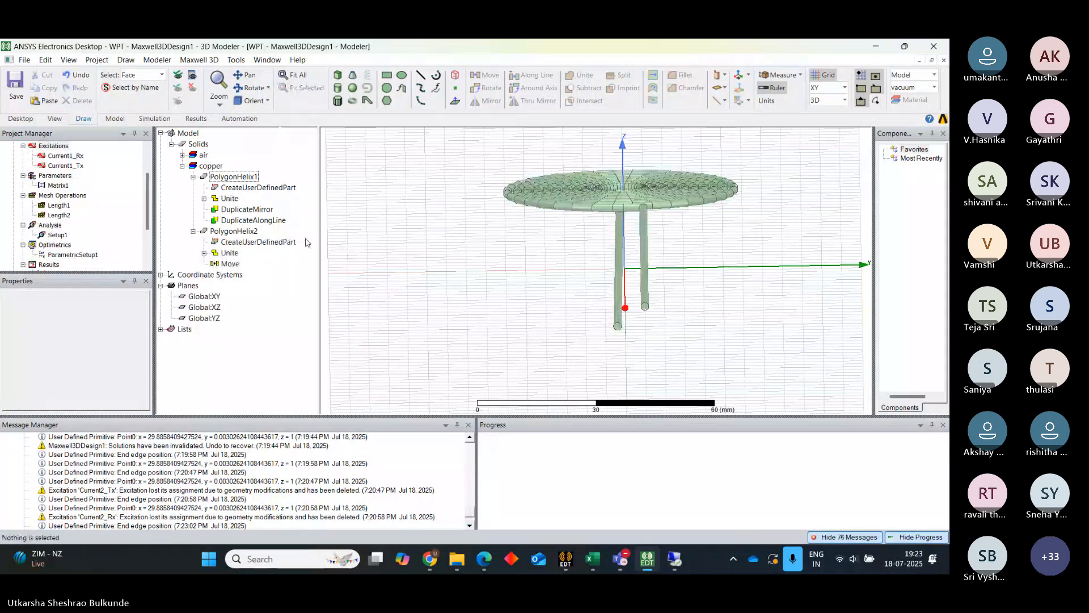
{"action": "left_click", "coordinate": [226, 232]}
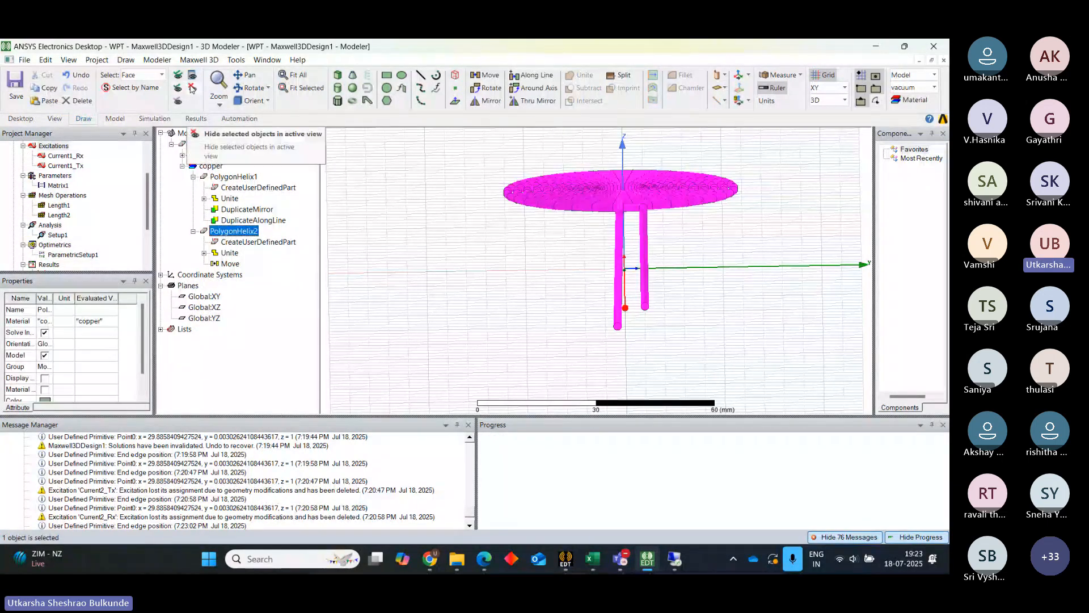
{"action": "left_click", "coordinate": [192, 88]}
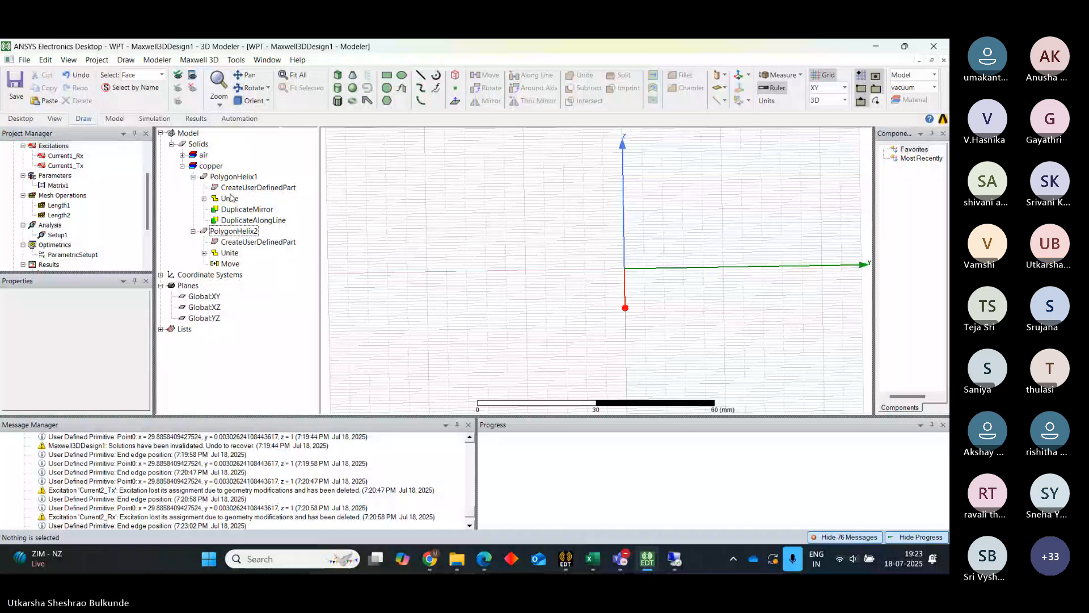
Highlight PolygonHelix1 to identify it, clear the selection and show all hidden objects again.
{"action": "left_click", "coordinate": [232, 177]}
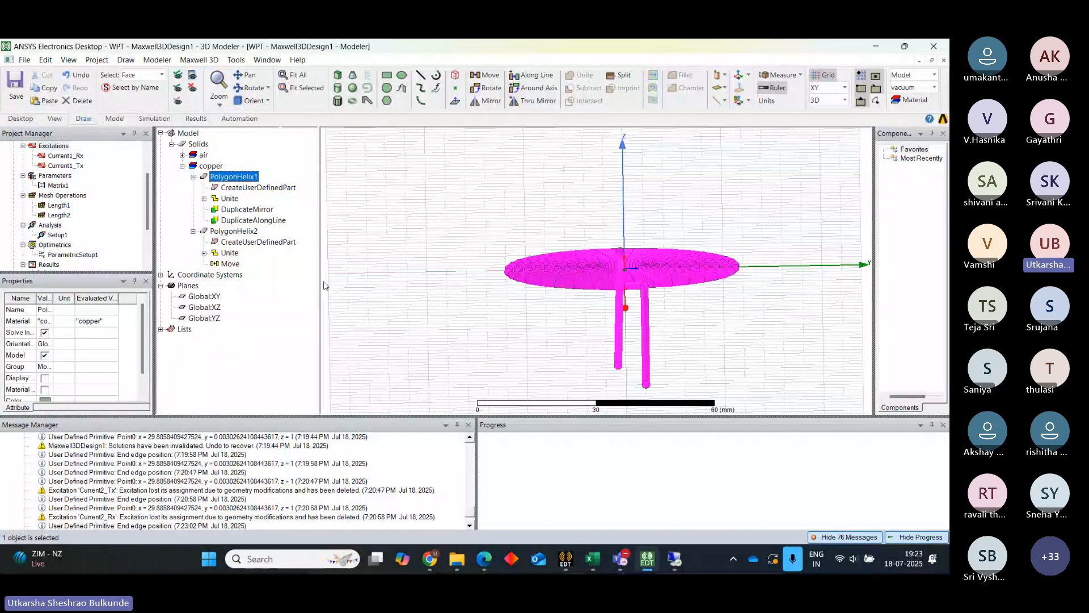
{"action": "left_click", "coordinate": [321, 338]}
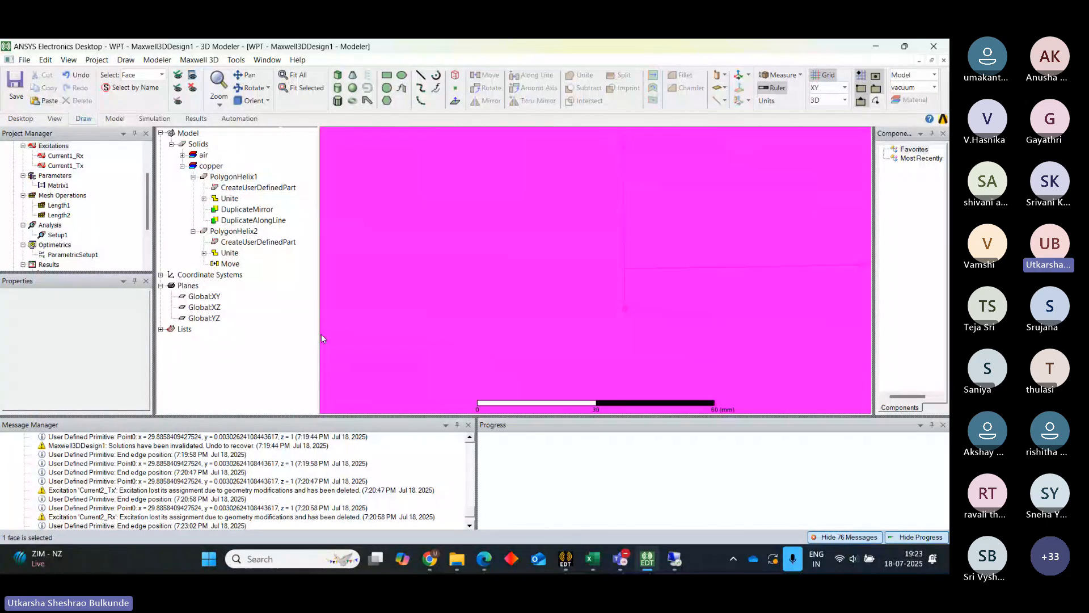
{"action": "left_click", "coordinate": [259, 321]}
{"action": "left_click", "coordinate": [178, 76]}
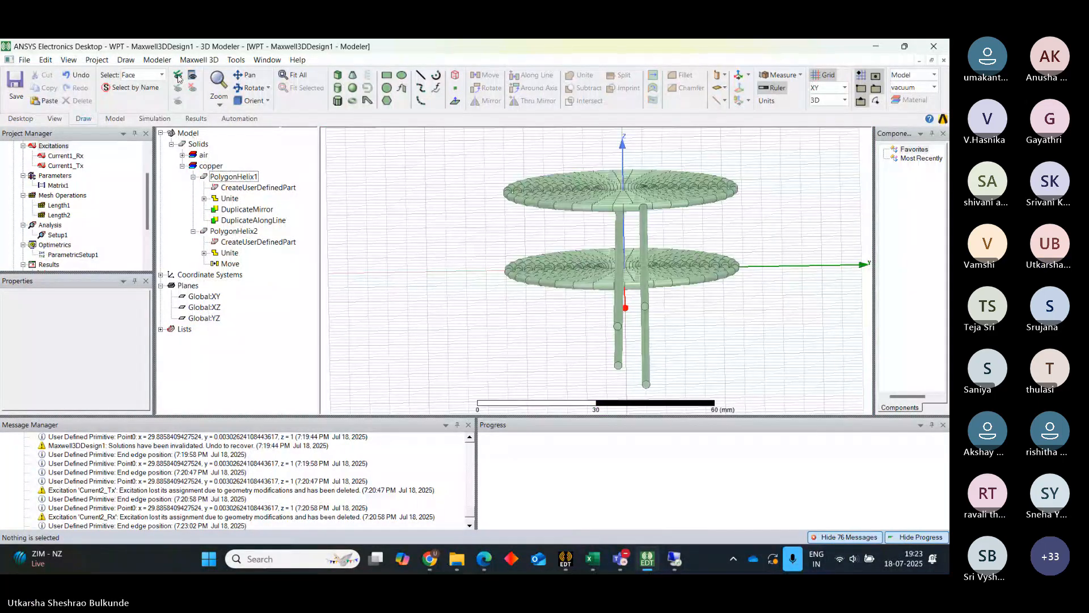
Identify both coils and hide PolygonHelix2 in the active view, leaving PolygonHelix1 shown.
{"action": "left_click", "coordinate": [233, 177]}
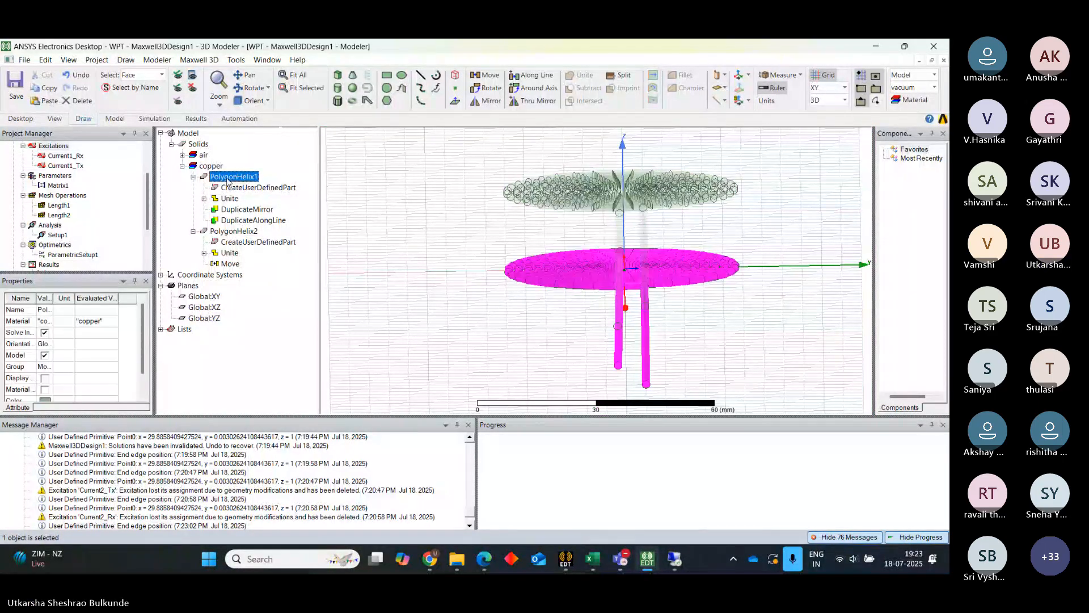
{"action": "left_click", "coordinate": [233, 231]}
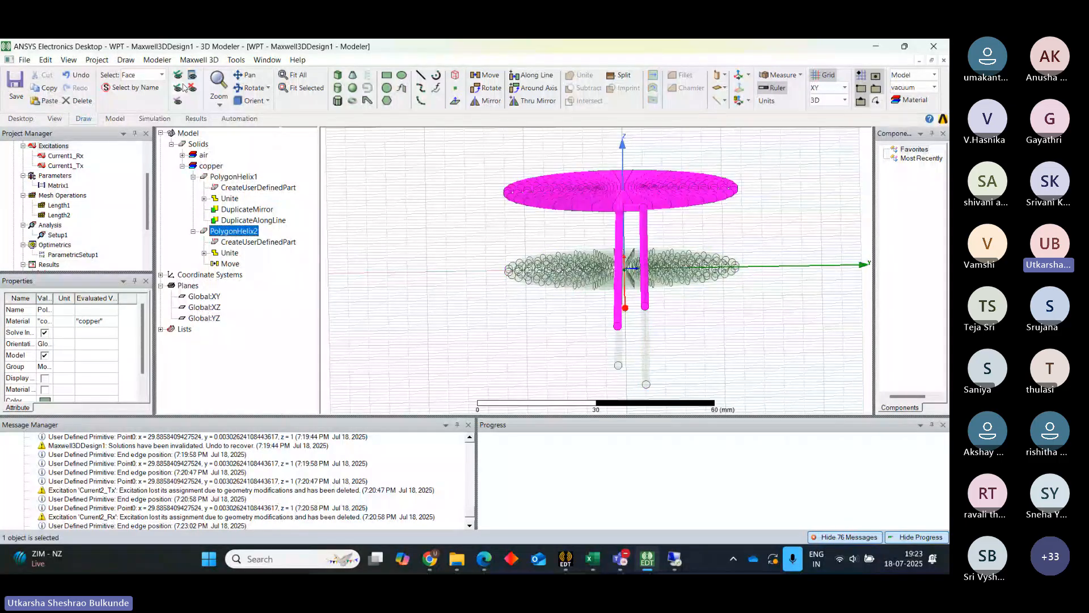
{"action": "left_click", "coordinate": [183, 87]}
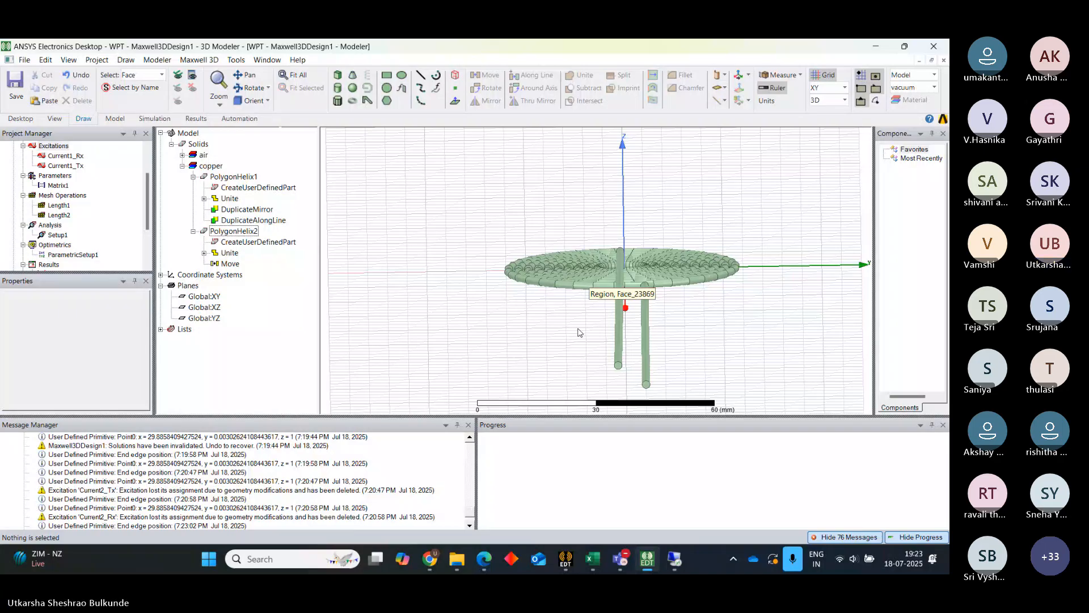
{"action": "scroll", "coordinate": [579, 333], "scroll_direction": "up", "scroll_amount": 1}
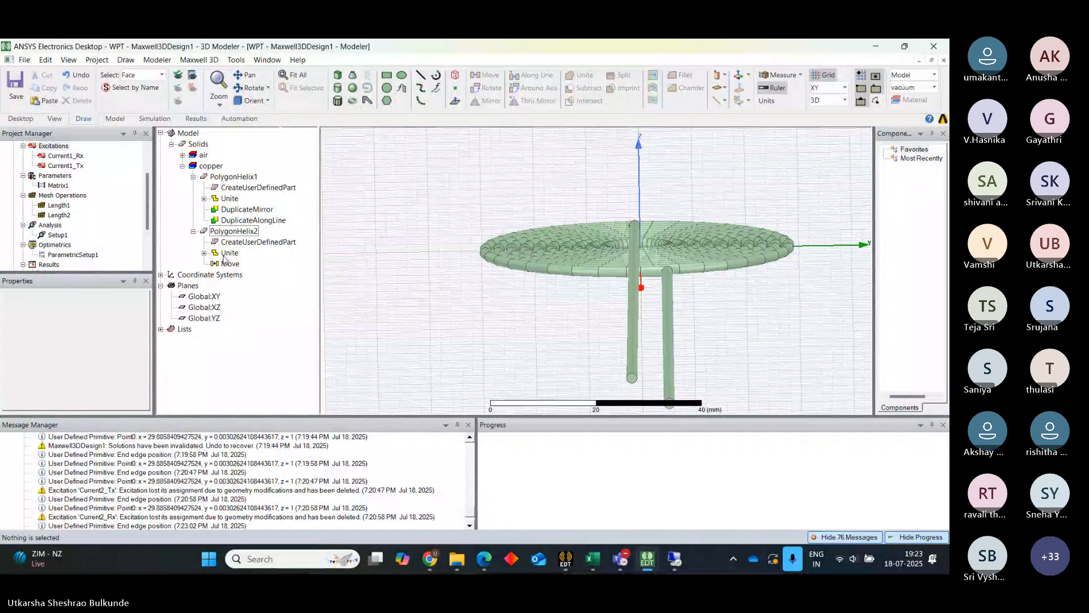
Expand the air group and hide its Region object in the active view.
{"action": "left_click", "coordinate": [182, 155]}
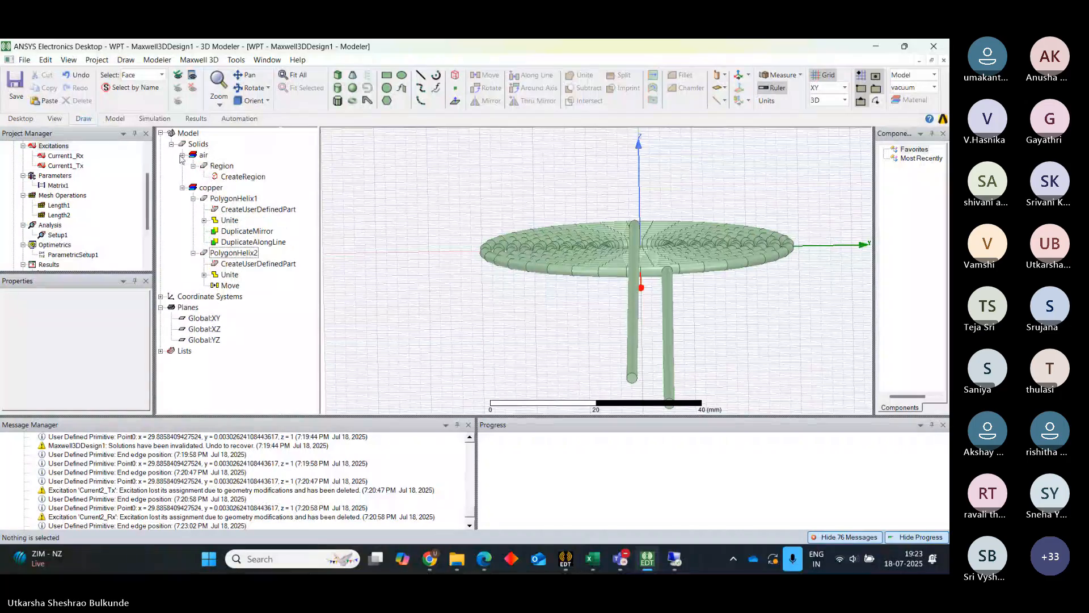
{"action": "left_click", "coordinate": [222, 166]}
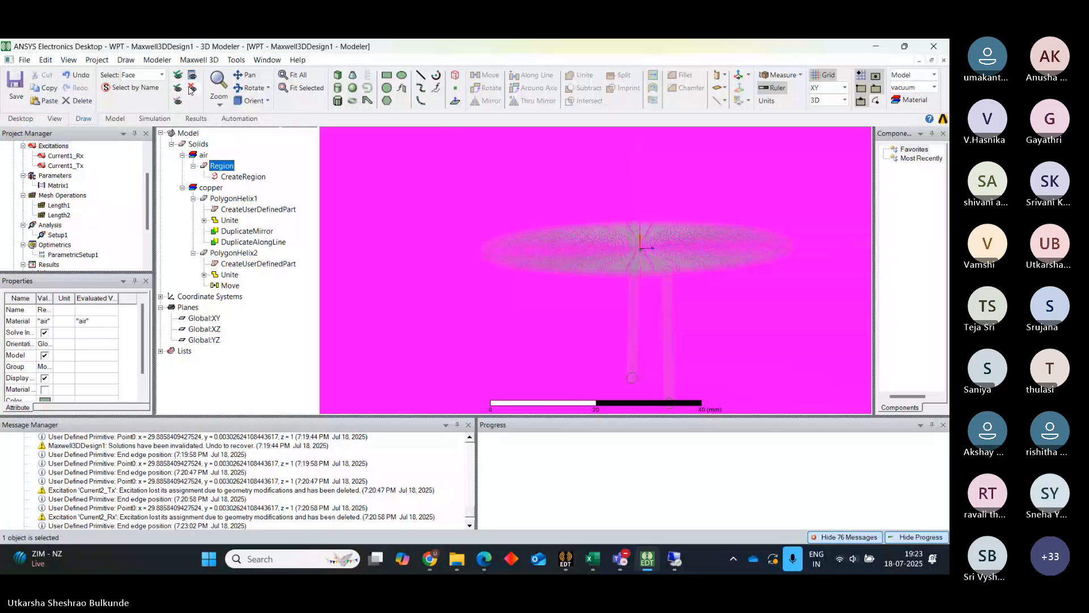
{"action": "left_click", "coordinate": [192, 87]}
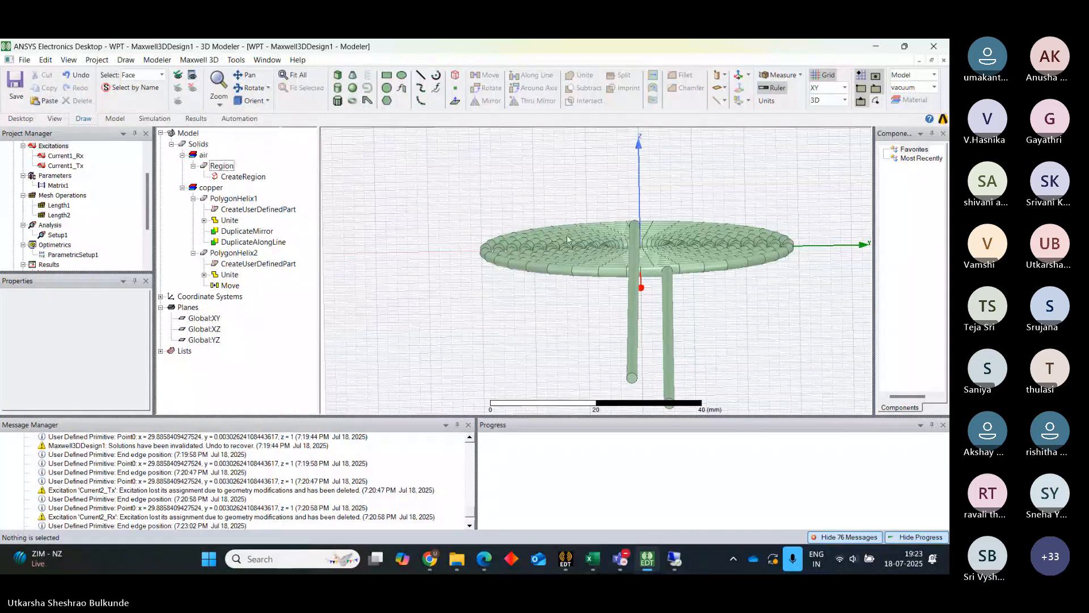
{"action": "left_click", "coordinate": [386, 75]}
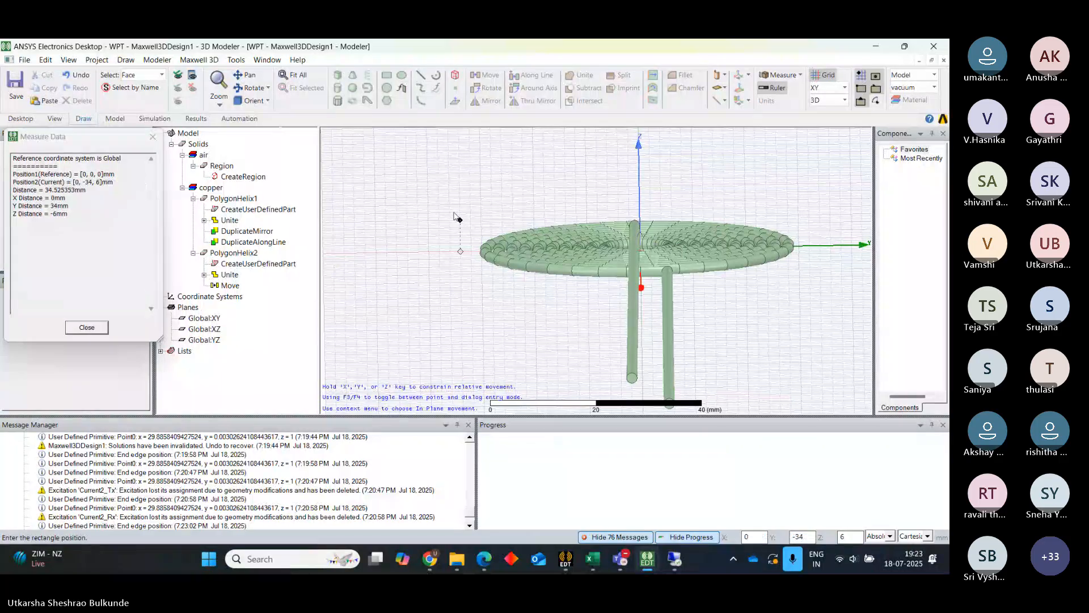
{"action": "key", "text": "Escape"}
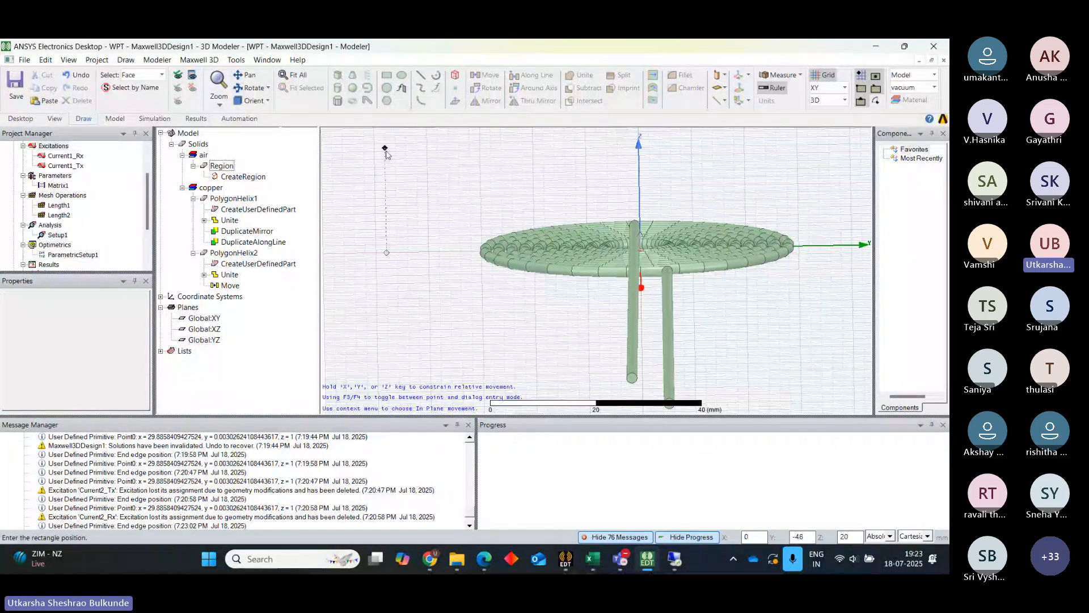
{"action": "key", "text": "Escape"}
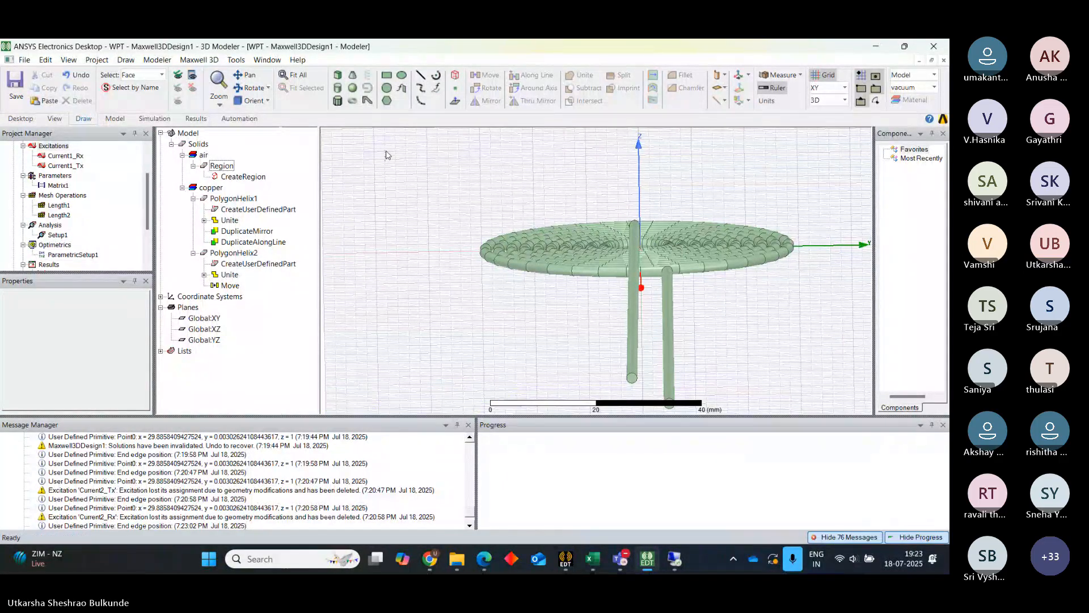
Draw a practically flat box about 18.4 by 1.9 mm beneath the coil's centre and clear the selection.
{"action": "left_click", "coordinate": [335, 76]}
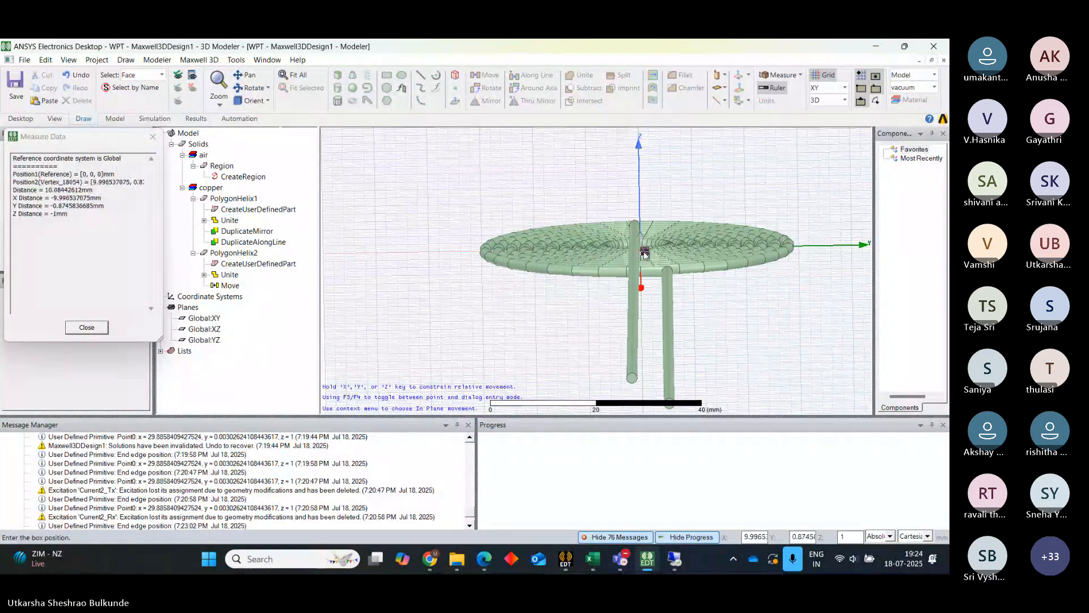
{"action": "scroll", "coordinate": [645, 256], "scroll_direction": "up", "scroll_amount": 5}
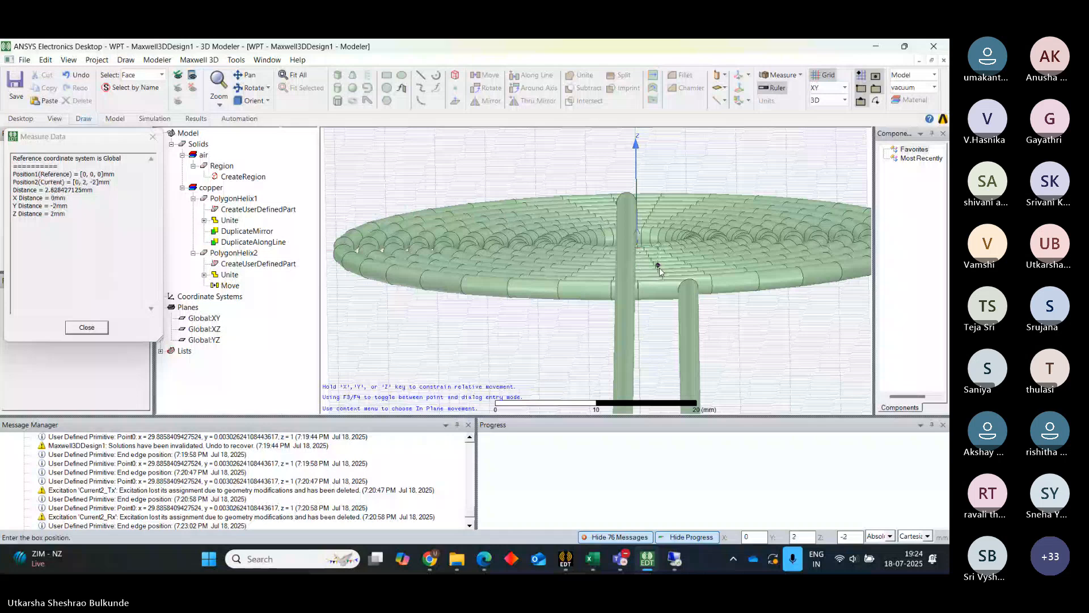
{"action": "left_click", "coordinate": [646, 245]}
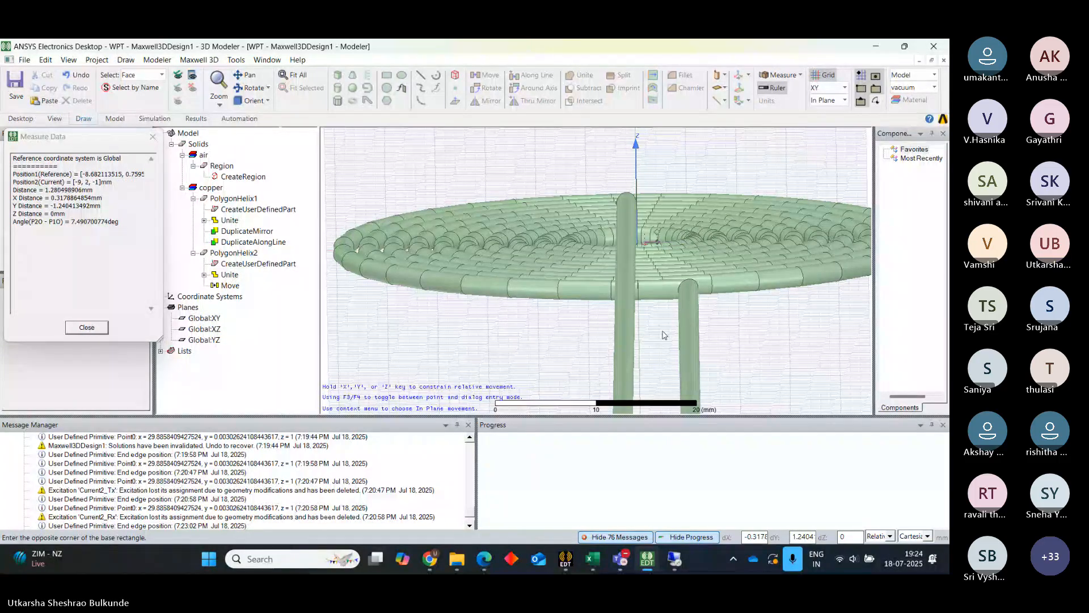
{"action": "left_click", "coordinate": [667, 271]}
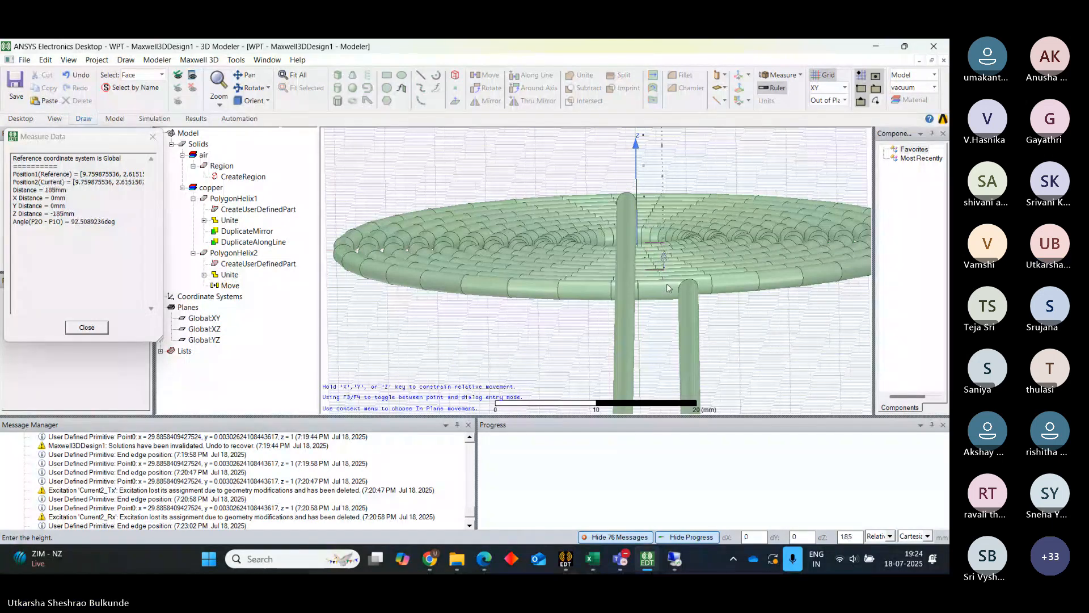
{"action": "left_click", "coordinate": [670, 266]}
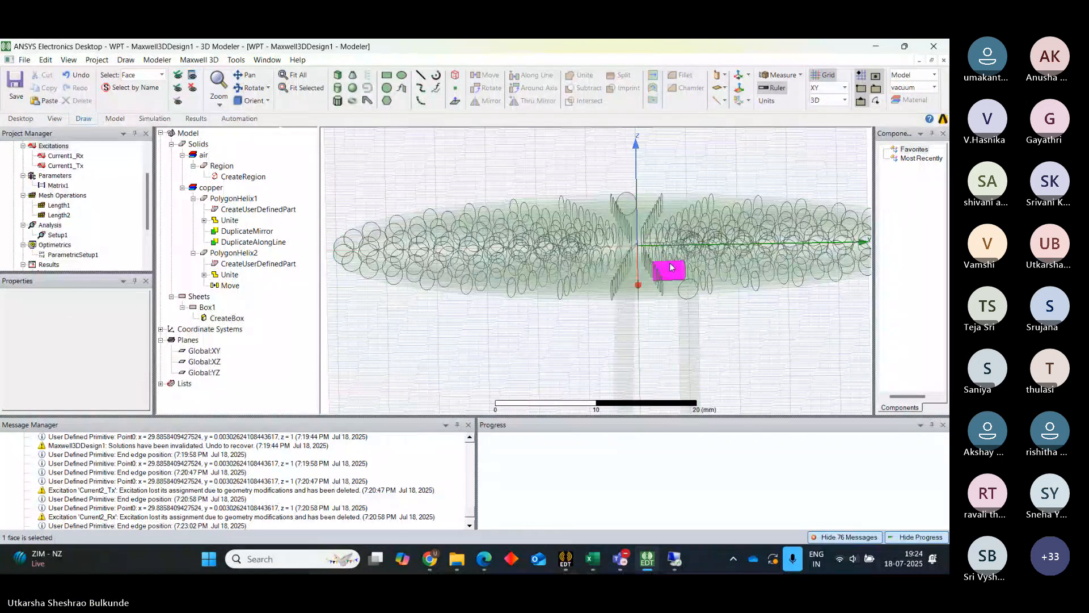
{"action": "left_click", "coordinate": [499, 358]}
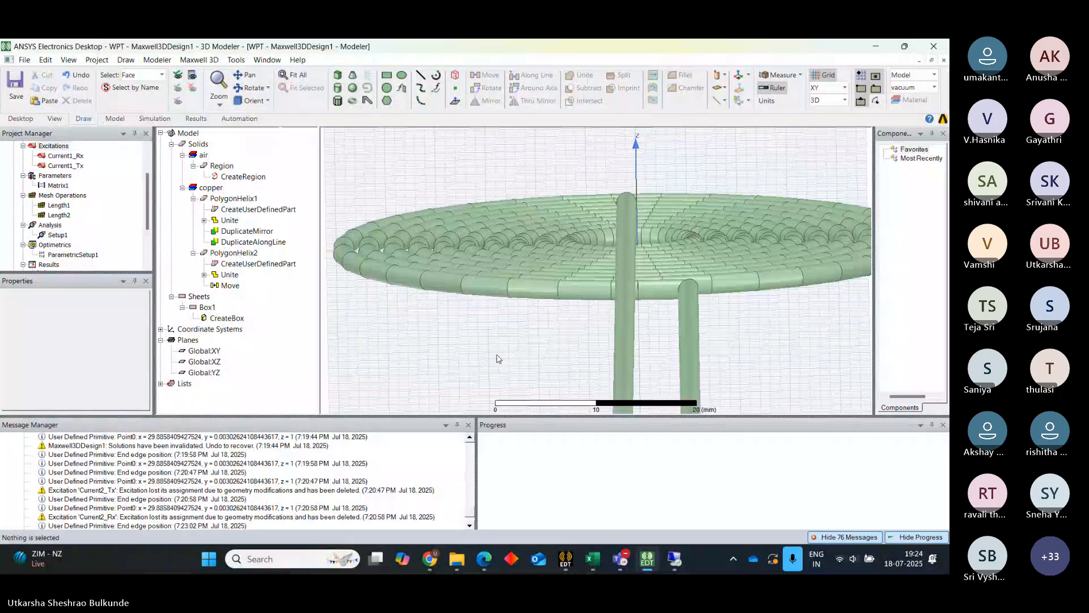
Open the new box's creation properties and set its XSize to 30 mm.
{"action": "left_click", "coordinate": [203, 308]}
{"action": "double_click", "coordinate": [225, 319]}
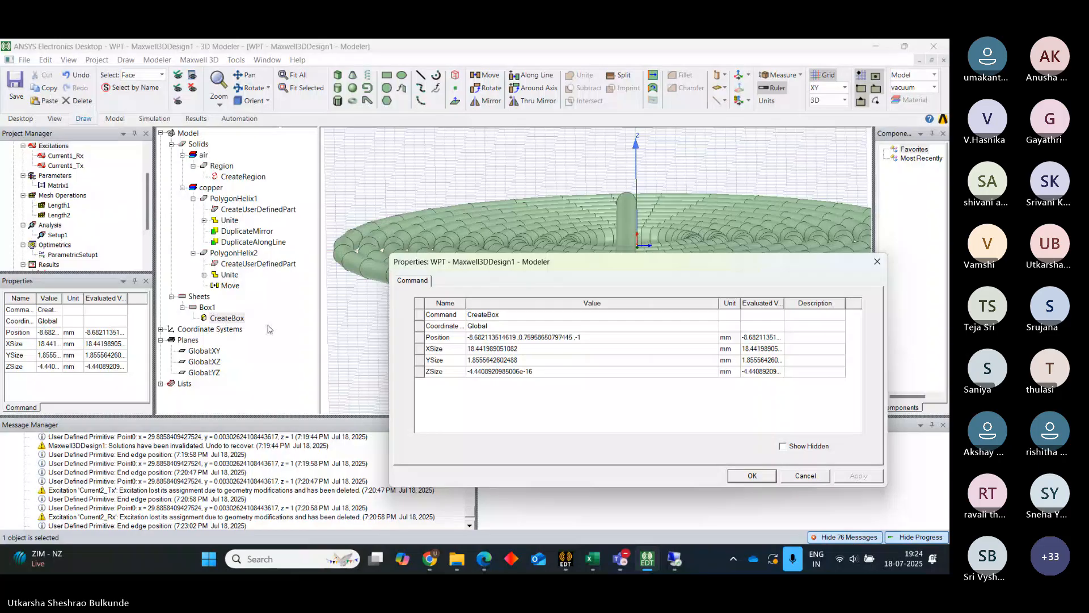
{"action": "left_click", "coordinate": [518, 350]}
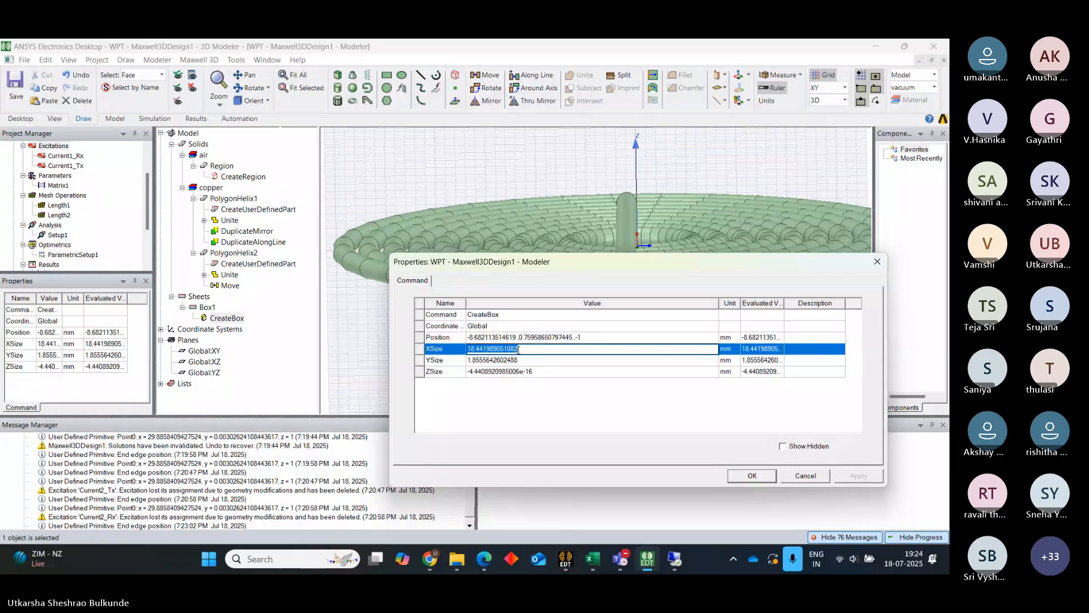
{"action": "key", "text": "BackSpace"}
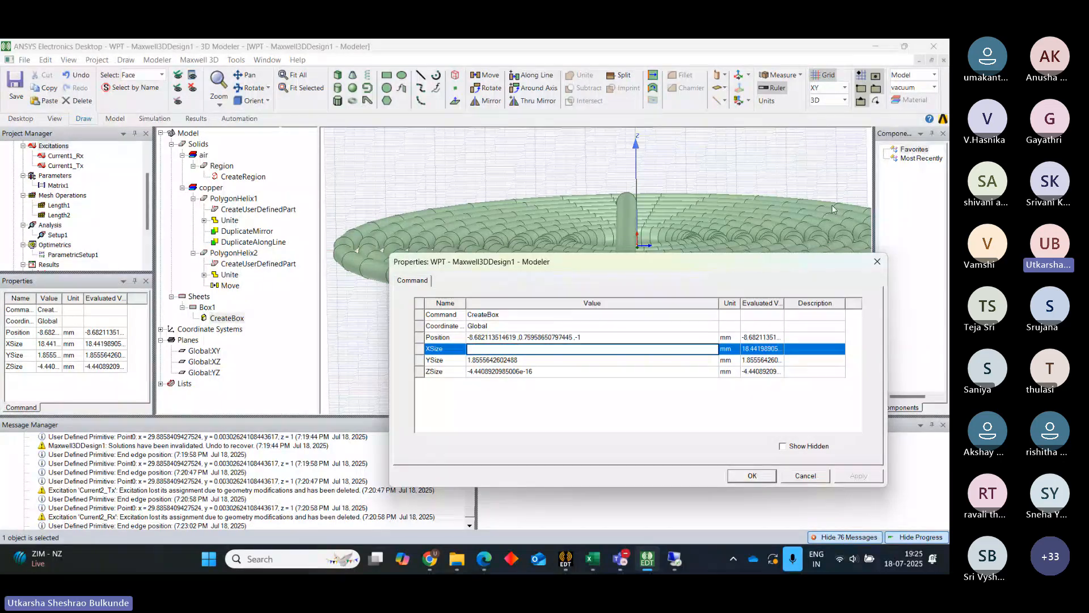
{"action": "left_click_drag", "start_coordinate": [803, 269], "coordinate": [711, 353]}
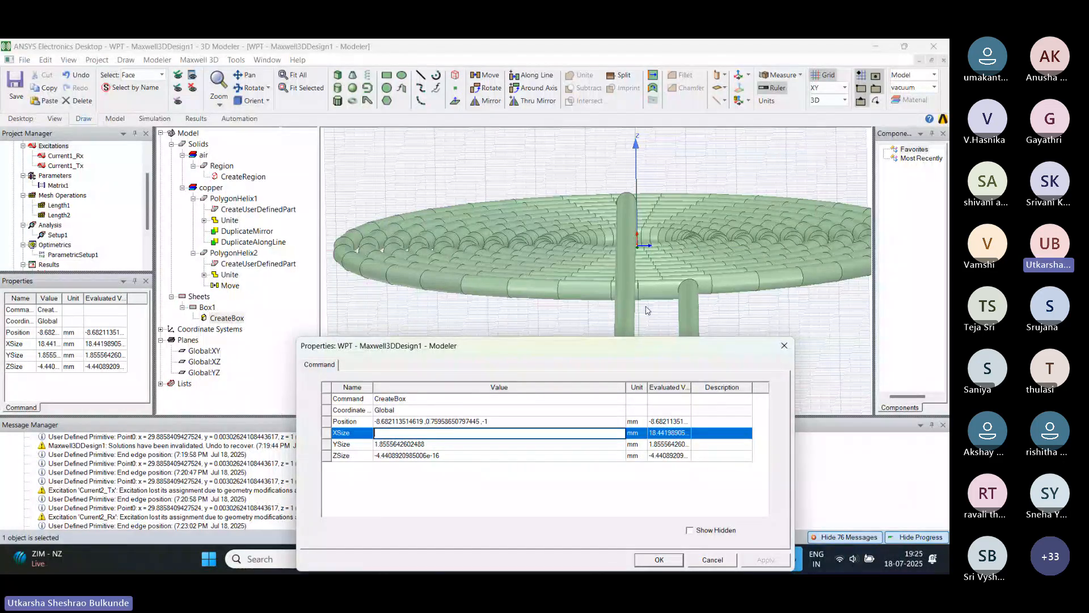
{"action": "type", "text": "30"}
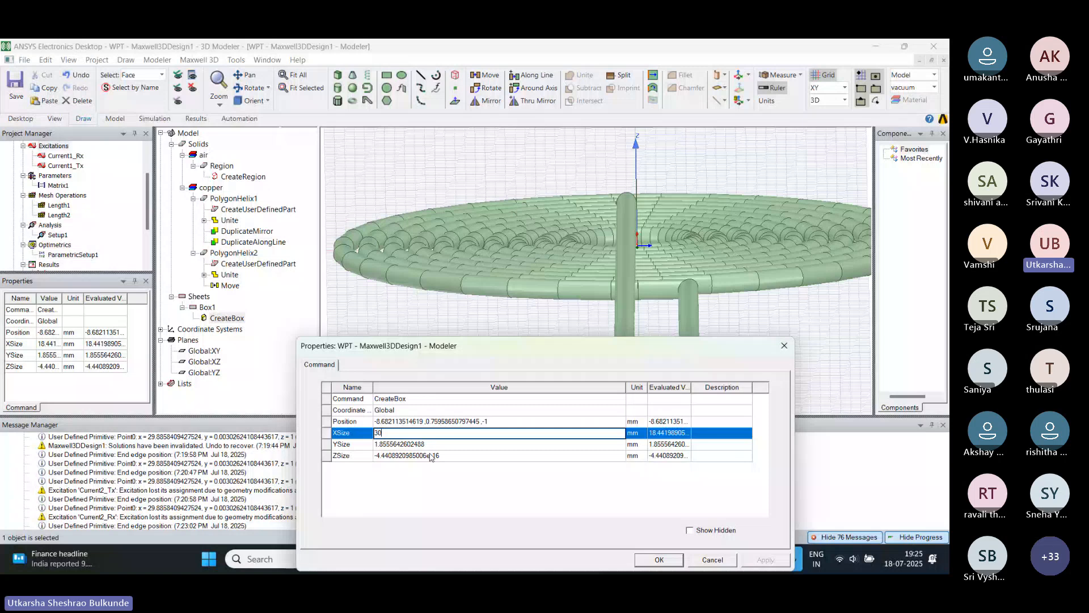
Set the box's YSize to 5 mm and its ZSize to 1 mm.
{"action": "key", "text": "Tab"}
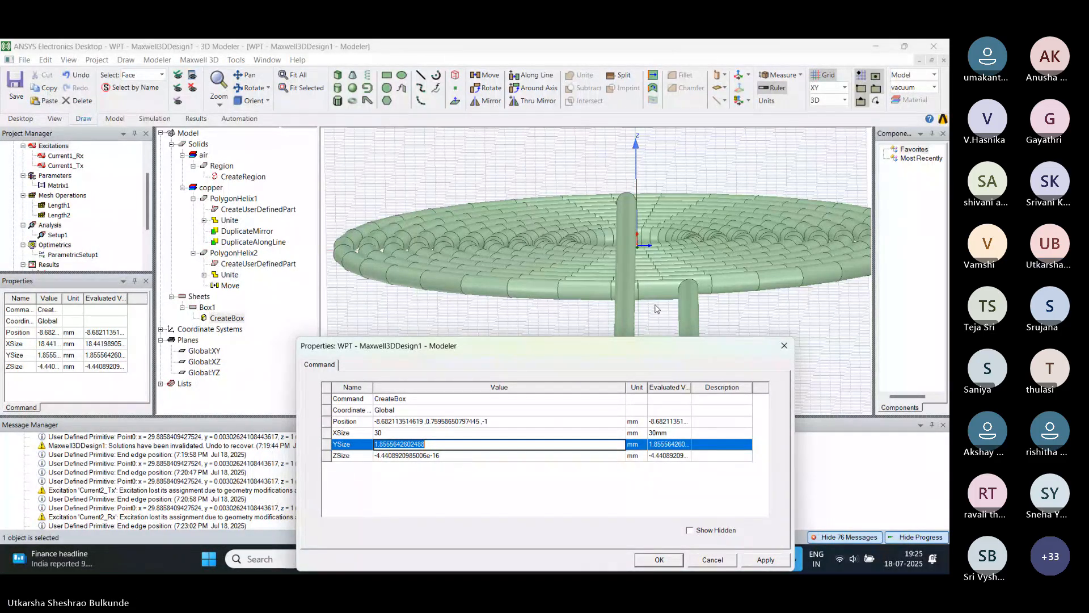
{"action": "key", "text": "BackSpace"}
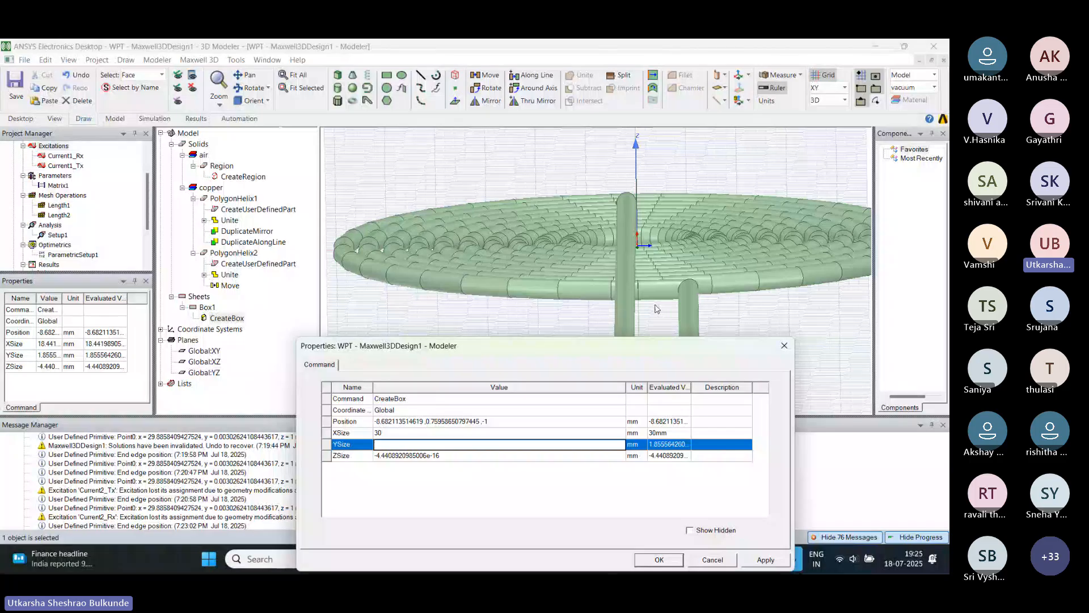
{"action": "type", "text": "5"}
{"action": "left_click", "coordinate": [446, 457]}
{"action": "left_click", "coordinate": [447, 457]}
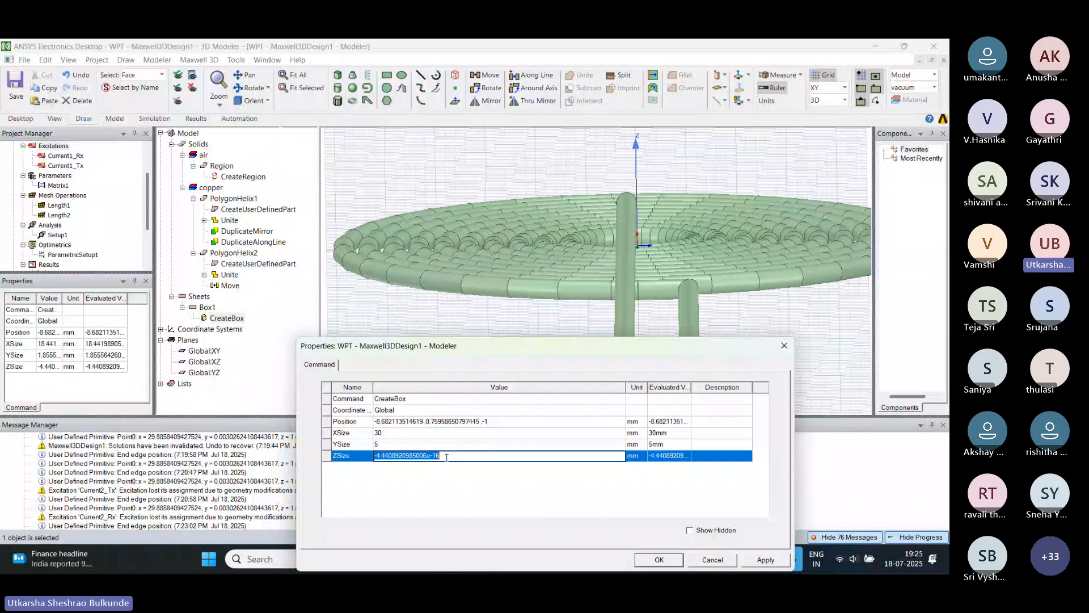
{"action": "key", "text": "BackSpace"}
{"action": "type", "text": "1"}
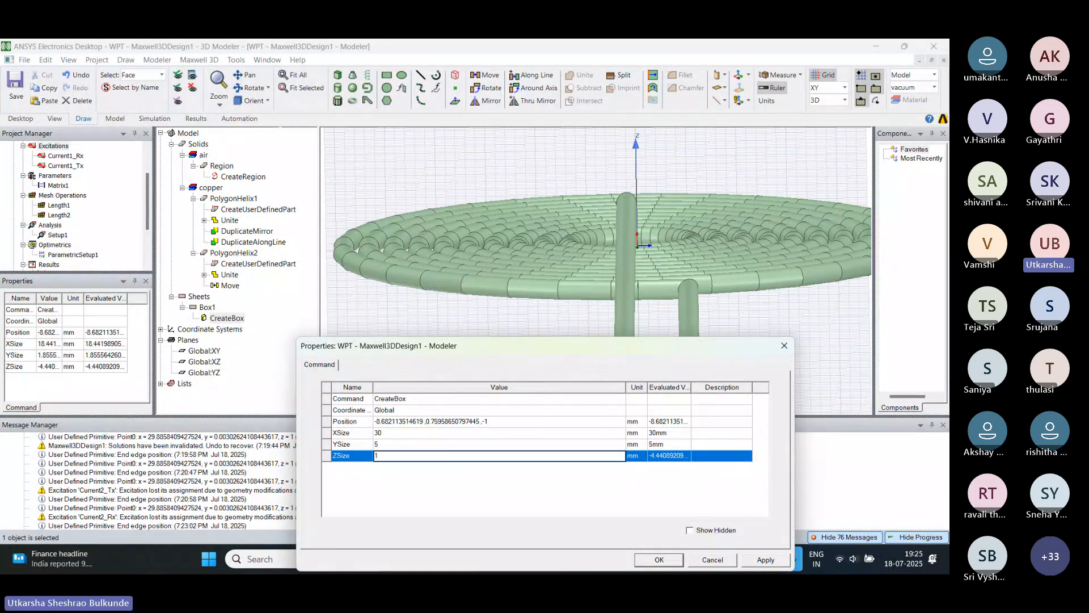
{"action": "left_click", "coordinate": [397, 480]}
Replace the X coordinate of the box's position with 0.
{"action": "left_click", "coordinate": [425, 426]}
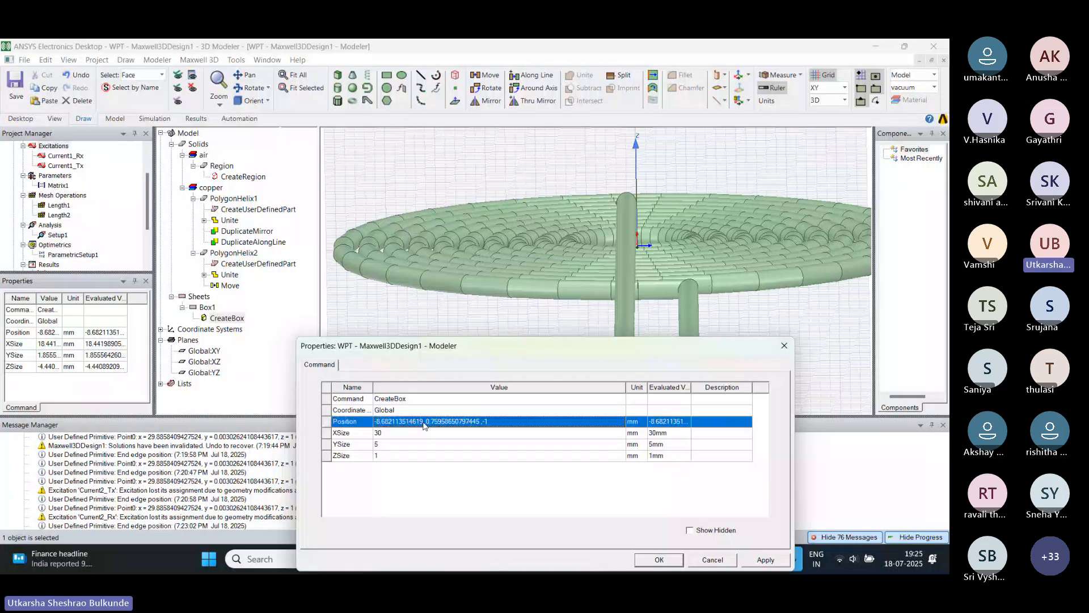
{"action": "left_click", "coordinate": [424, 423]}
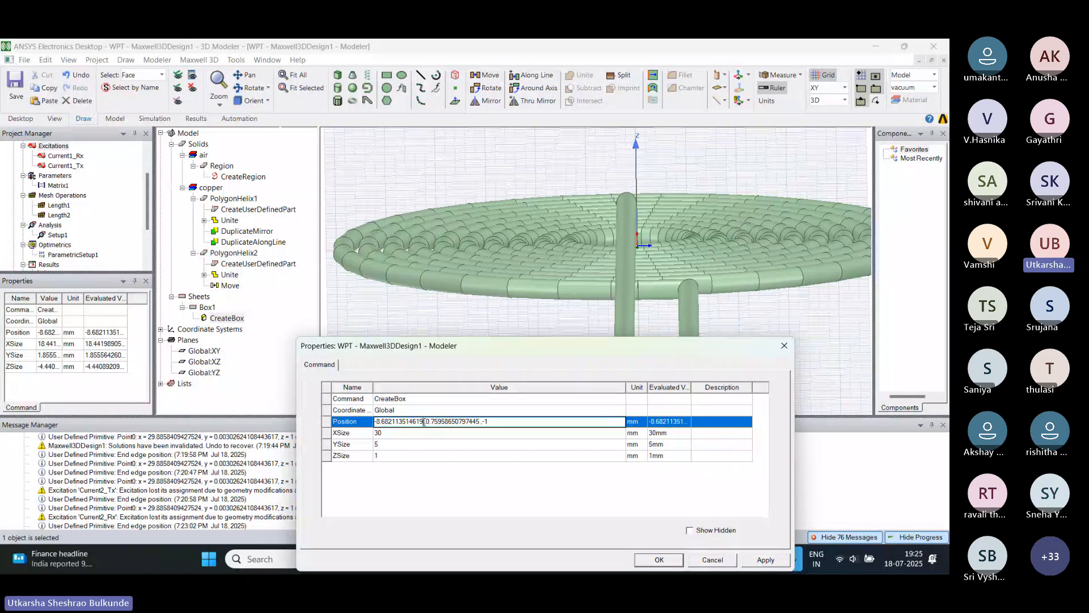
{"action": "key", "text": "BackSpace"}
{"action": "key", "text": "BackSpace"}
{"action": "key", "text": "BackSpace"}
{"action": "key", "text": "BackSpace"}
{"action": "key", "text": "BackSpace"}
{"action": "key", "text": "BackSpace"}
{"action": "key", "text": "BackSpace"}
{"action": "key", "text": "BackSpace"}
{"action": "key", "text": "BackSpace"}
{"action": "key", "text": "BackSpace"}
{"action": "key", "text": "BackSpace"}
{"action": "key", "text": "BackSpace"}
{"action": "key", "text": "BackSpace"}
{"action": "key", "text": "BackSpace"}
{"action": "key", "text": "BackSpace"}
{"action": "type", "text": "0"}
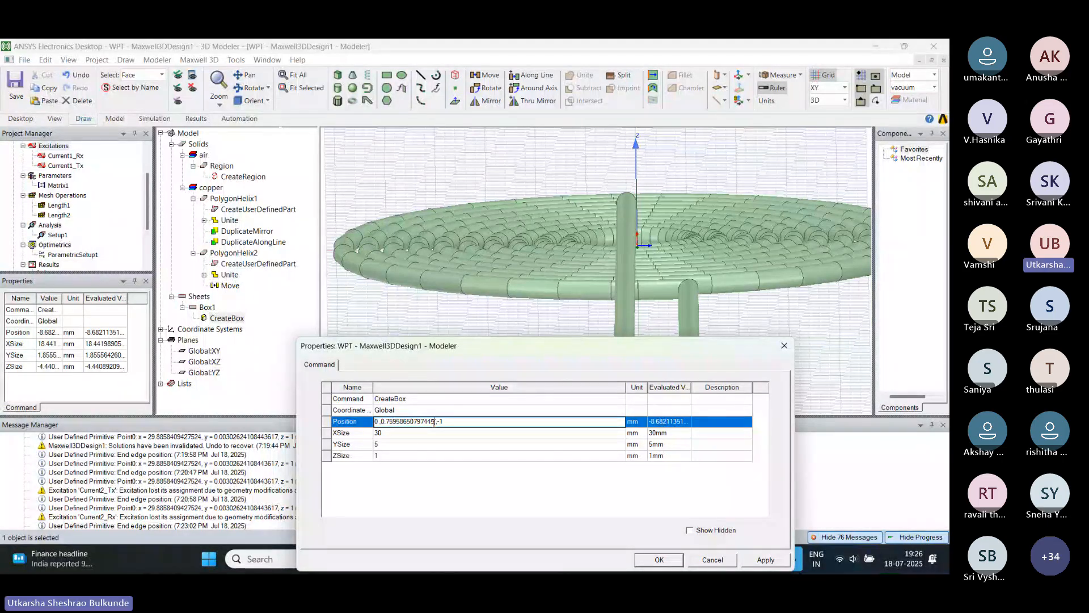
Set the box's position to 0, -2.5, -1 mm and apply the edited box properties.
{"action": "key", "text": "BackSpace"}
{"action": "key", "text": "BackSpace"}
{"action": "key", "text": "BackSpace"}
{"action": "key", "text": "BackSpace"}
{"action": "key", "text": "BackSpace"}
{"action": "key", "text": "BackSpace"}
{"action": "key", "text": "BackSpace"}
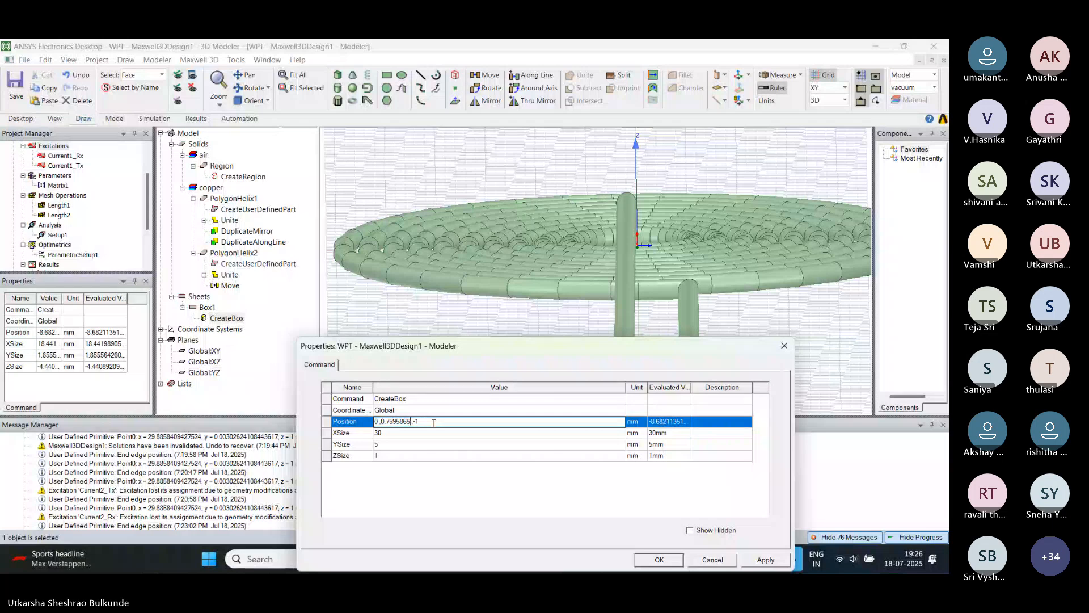
{"action": "key", "text": "BackSpace"}
{"action": "key", "text": "BackSpace"}
{"action": "key", "text": "BackSpace"}
{"action": "key", "text": "BackSpace"}
{"action": "key", "text": "BackSpace"}
{"action": "key", "text": "BackSpace"}
{"action": "key", "text": "BackSpace"}
{"action": "key", "text": "BackSpace"}
{"action": "key", "text": "BackSpace"}
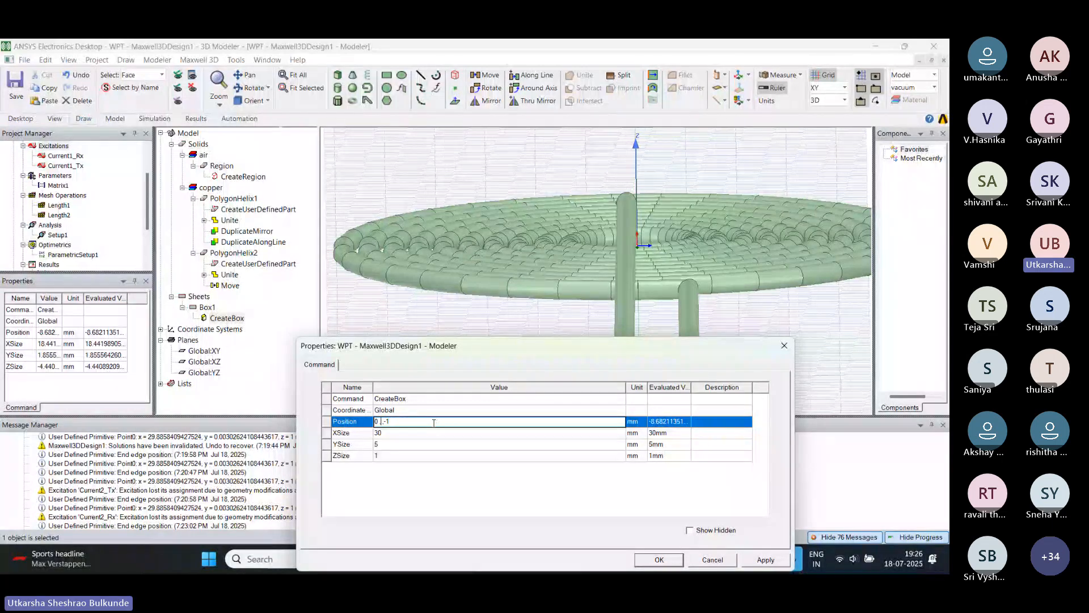
{"action": "type", "text": "-2.5 ,-"}
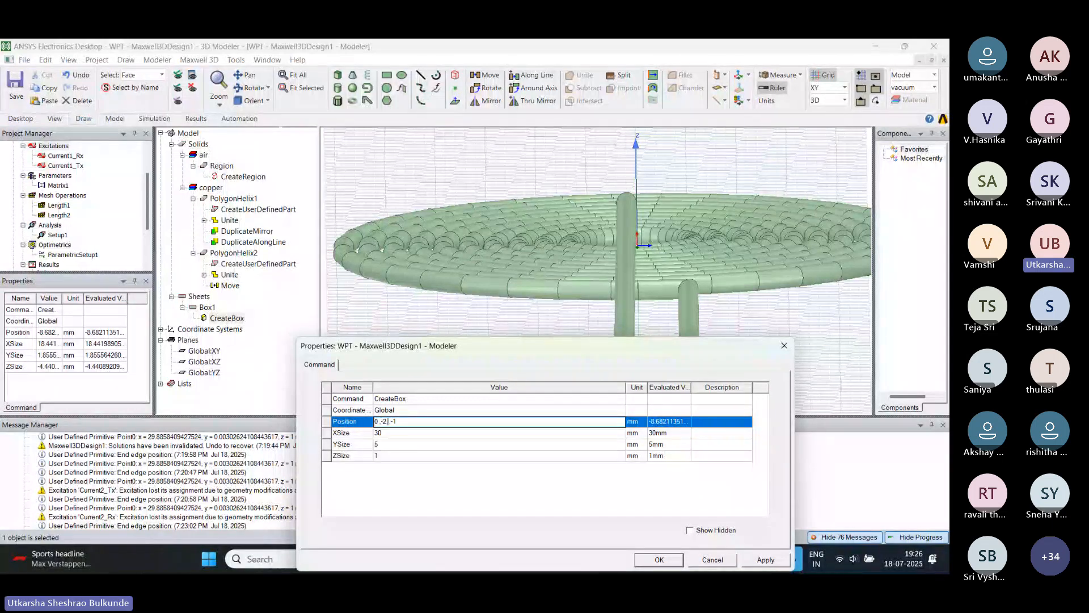
{"action": "left_click", "coordinate": [408, 420]}
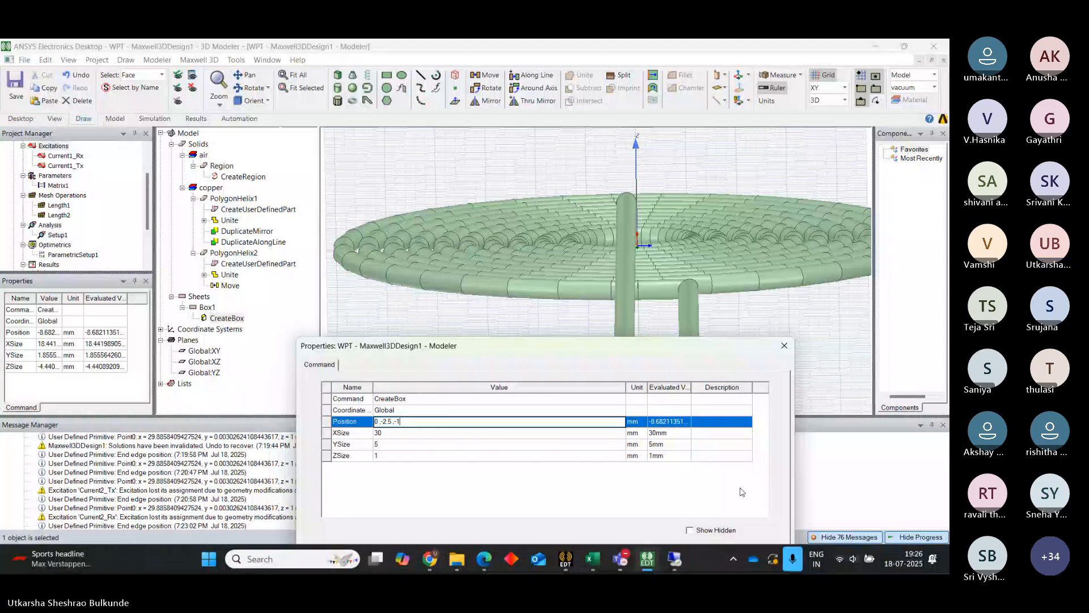
{"action": "left_click", "coordinate": [767, 560]}
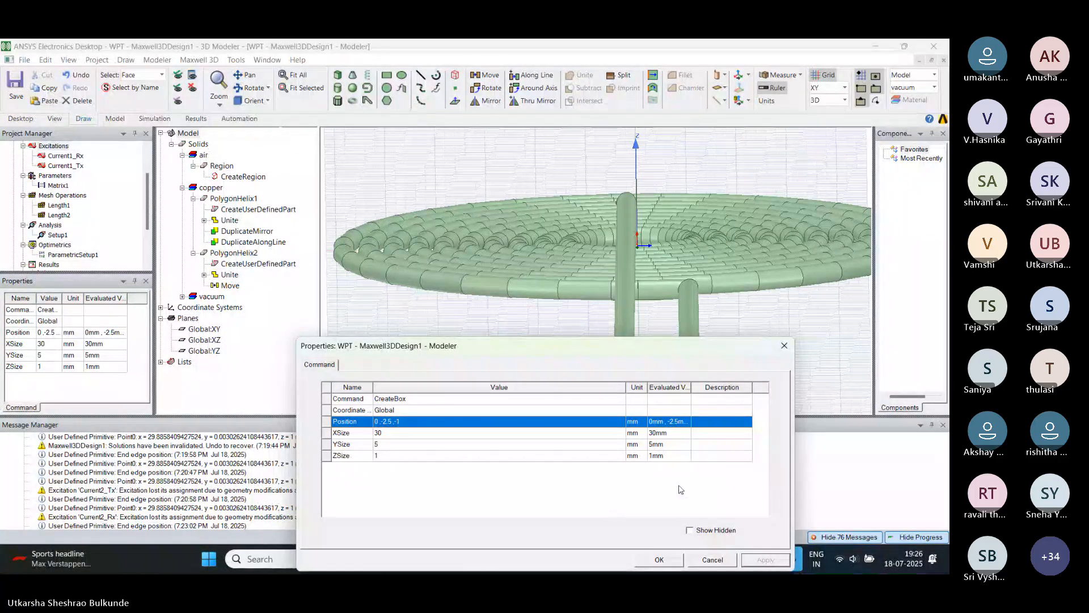
{"action": "left_click_drag", "start_coordinate": [703, 353], "coordinate": [696, 349]}
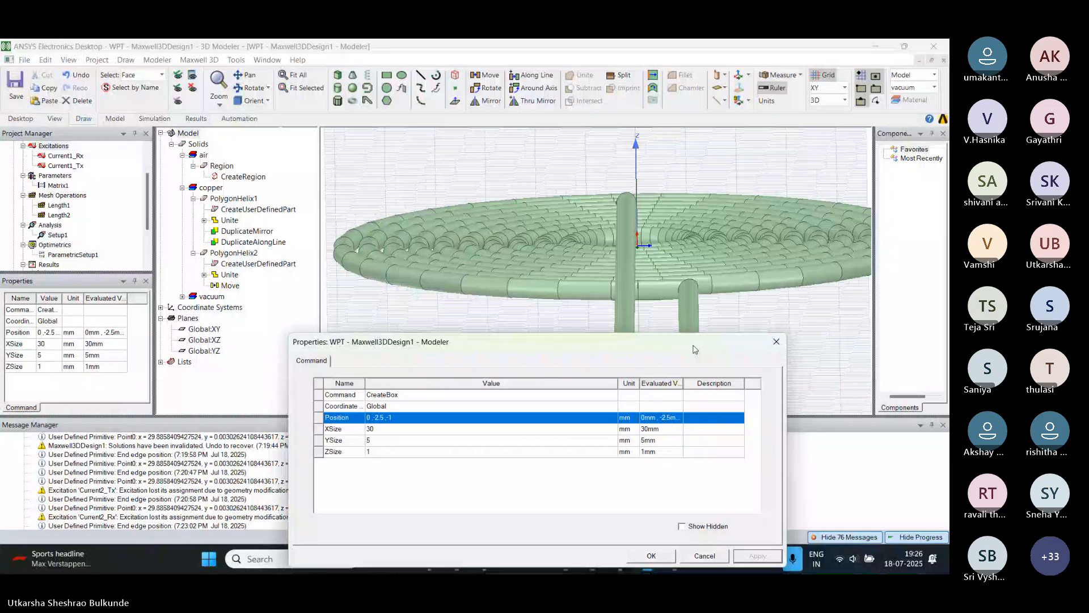
{"action": "left_click", "coordinate": [182, 296]}
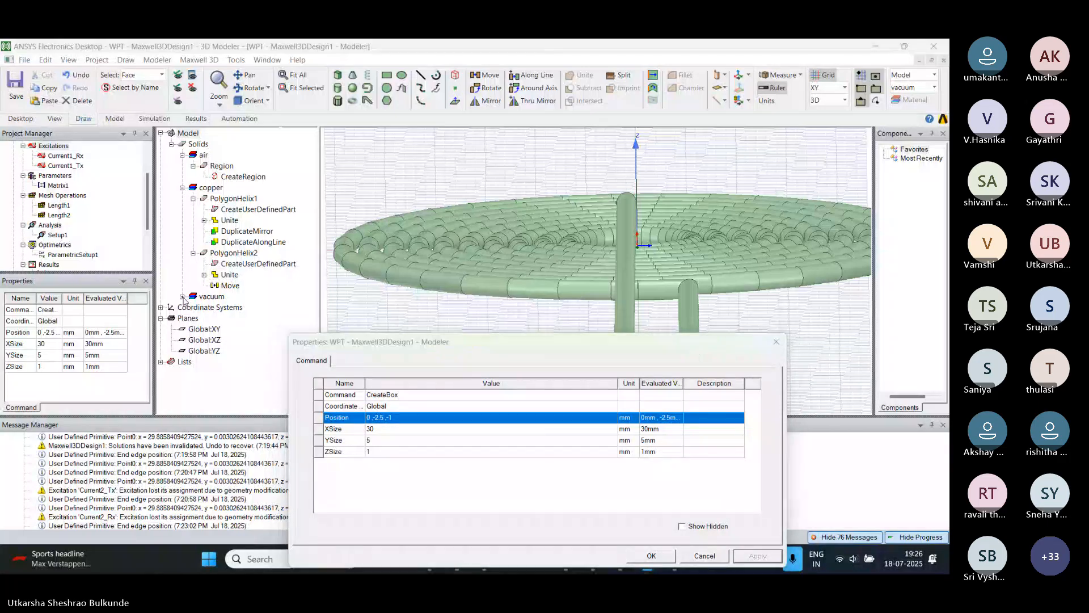
{"action": "key", "text": "Escape"}
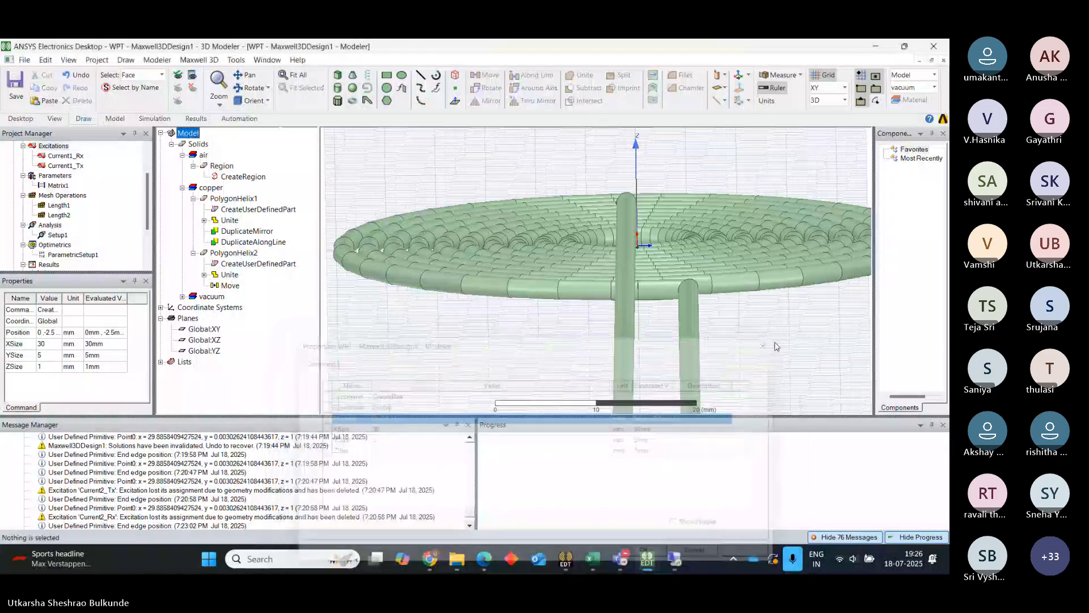
Locate Box1 in the vacuum group and examine its placement on the spiral coil in a flat view along the Z axis.
{"action": "left_click", "coordinate": [183, 296]}
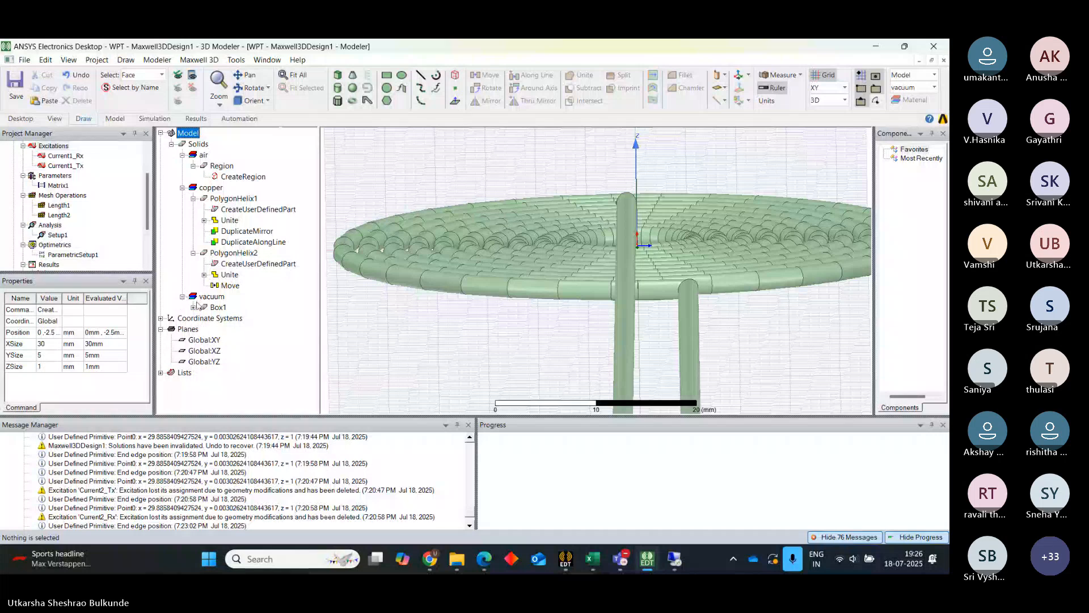
{"action": "left_click", "coordinate": [194, 307]}
{"action": "left_click", "coordinate": [239, 319]}
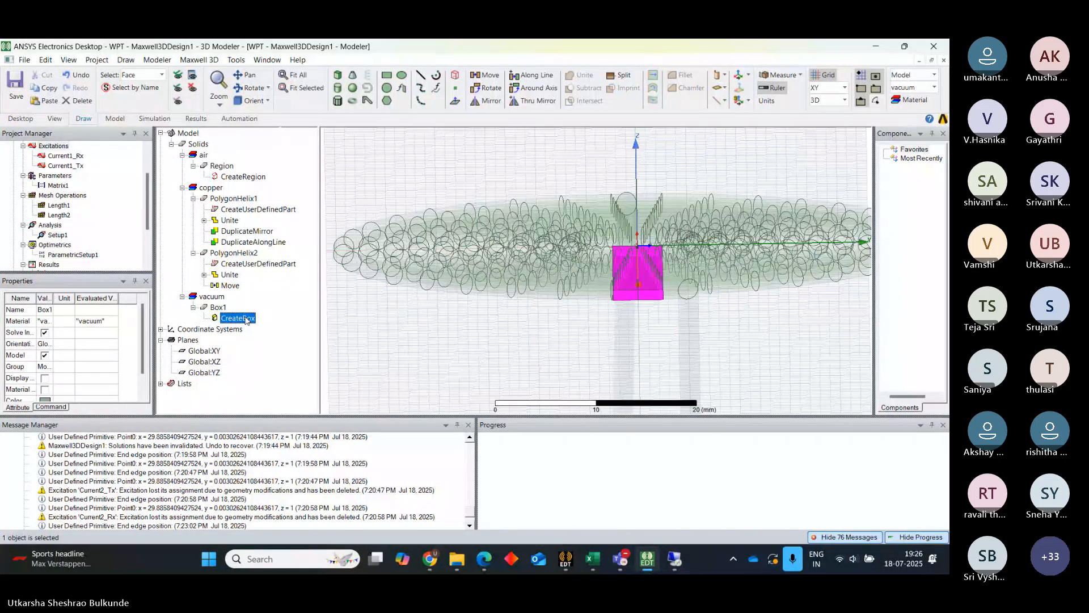
{"action": "left_click", "coordinate": [547, 356]}
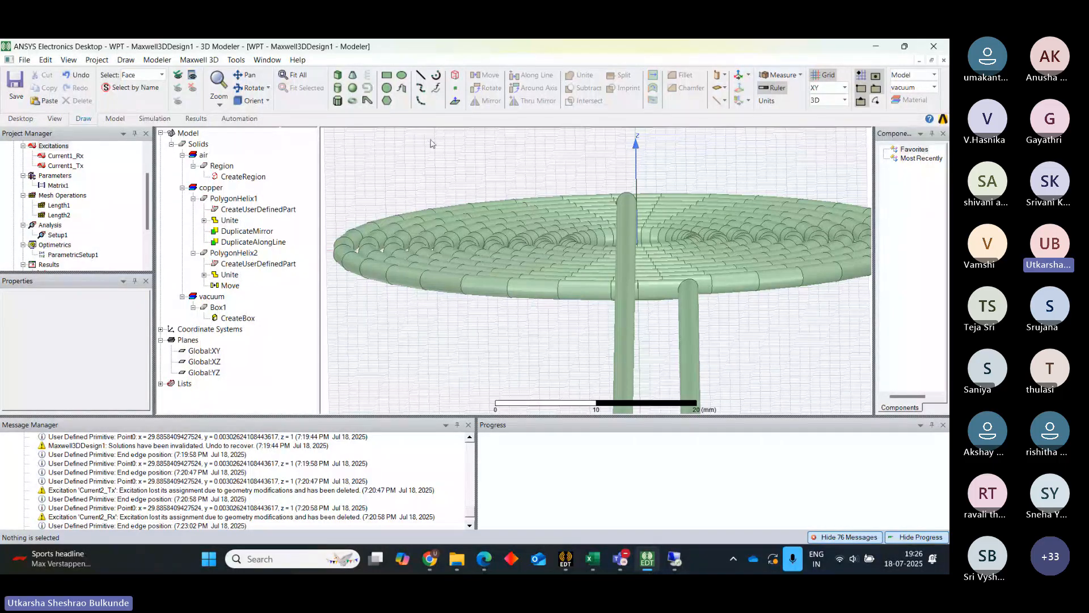
{"action": "left_click", "coordinate": [253, 77]}
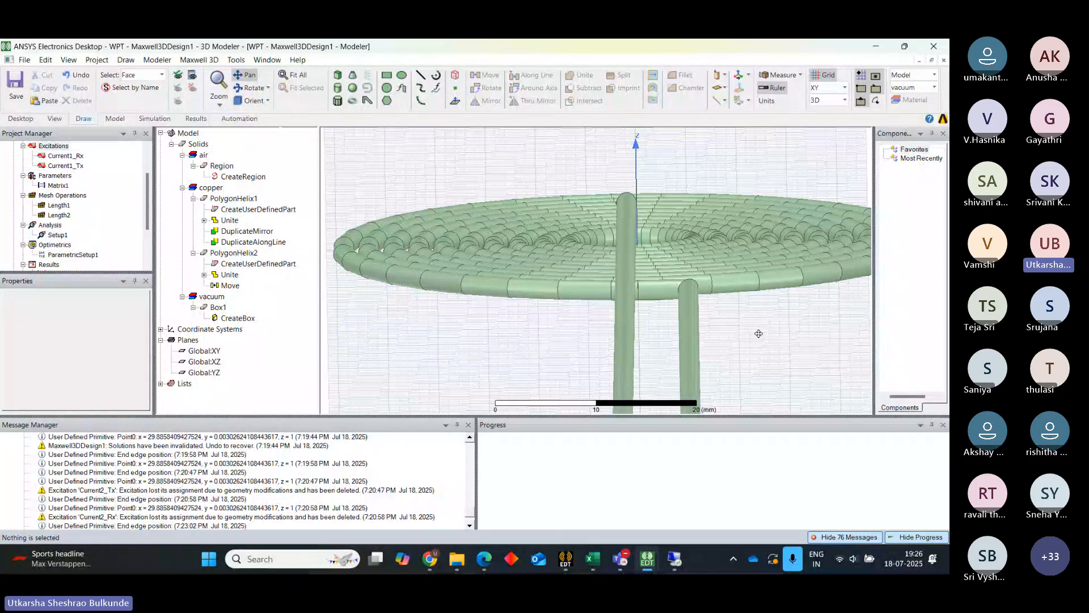
{"action": "left_click_drag", "start_coordinate": [758, 334], "coordinate": [756, 315]}
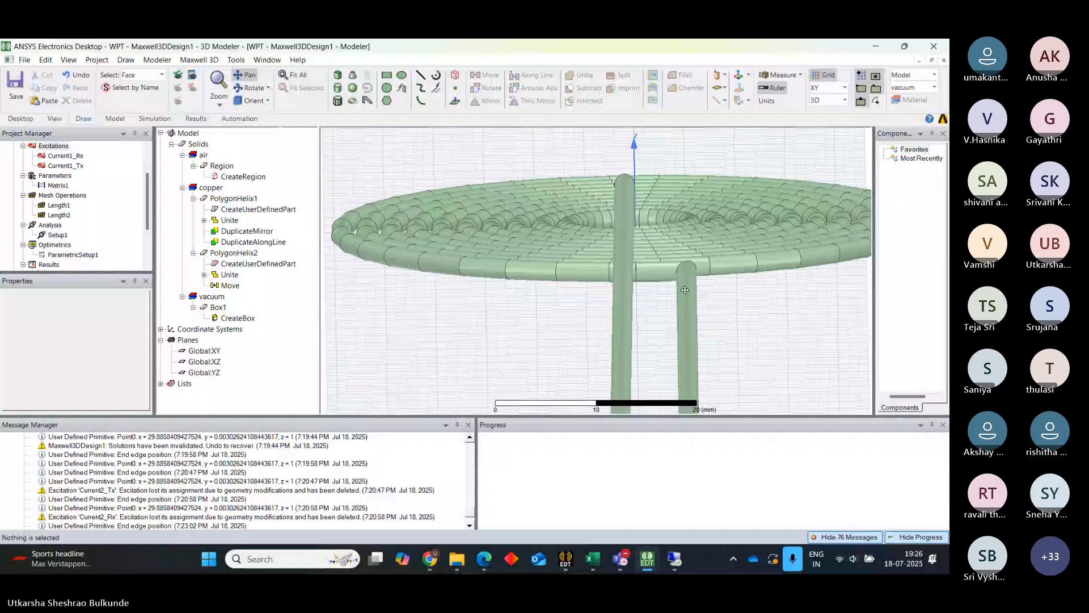
{"action": "left_click", "coordinate": [268, 101]}
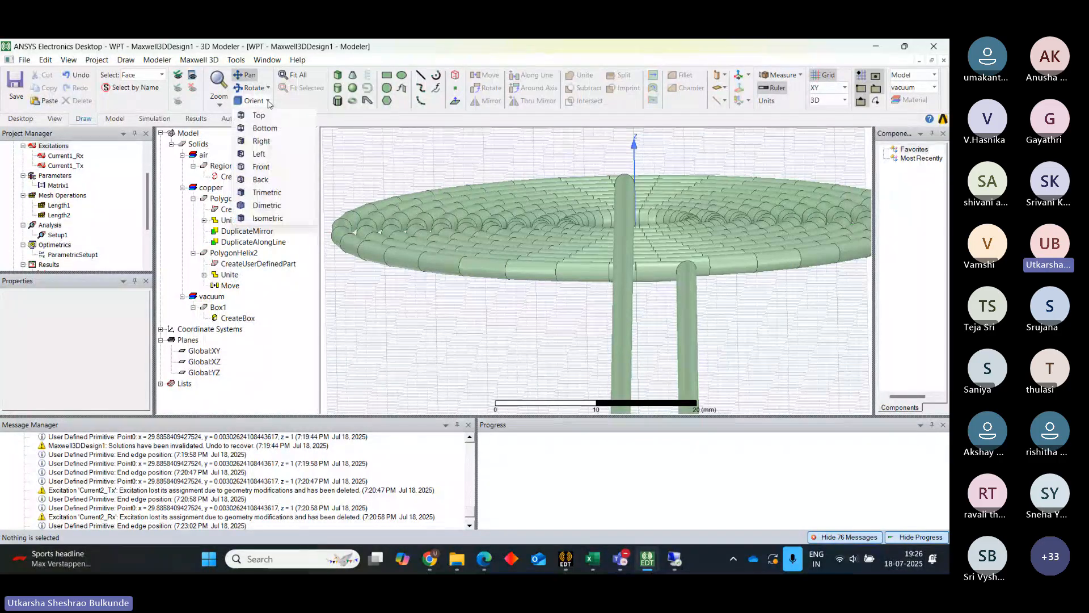
{"action": "left_click", "coordinate": [267, 177]}
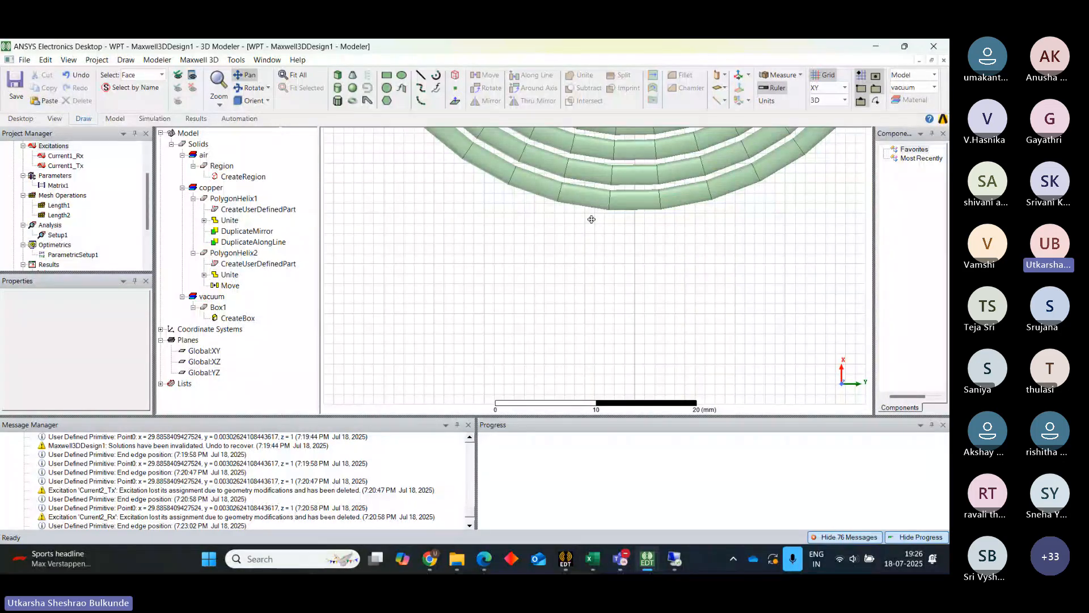
{"action": "scroll", "coordinate": [591, 220], "scroll_direction": "down", "scroll_amount": 2}
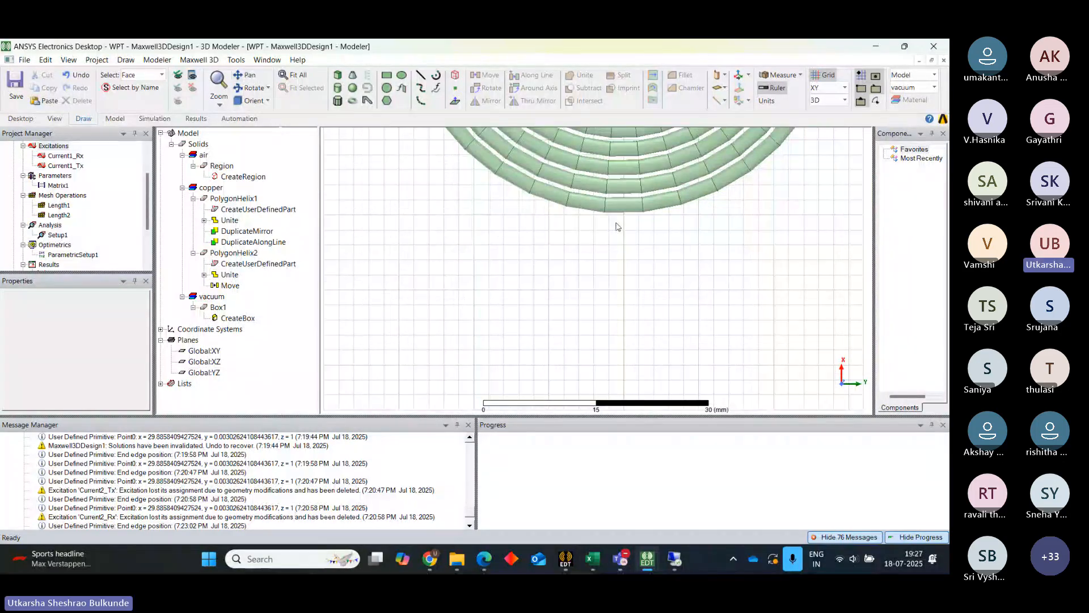
{"action": "left_click", "coordinate": [248, 79]}
{"action": "left_click_drag", "start_coordinate": [651, 144], "coordinate": [642, 490]}
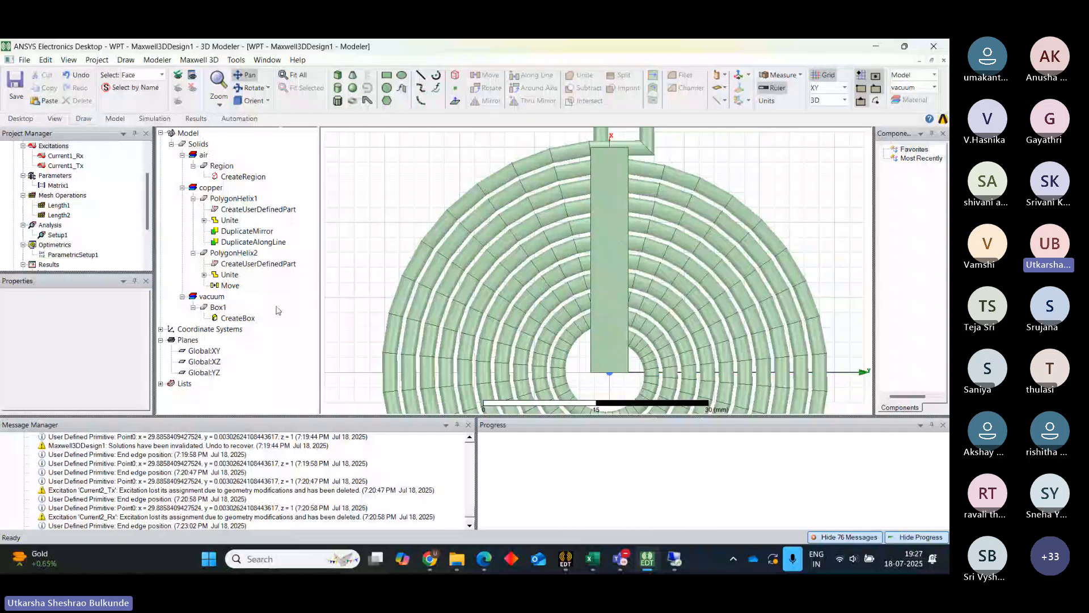
Change Box1's position to 2, -2.5, -1 mm.
{"action": "left_click", "coordinate": [235, 321]}
{"action": "double_click", "coordinate": [234, 321]}
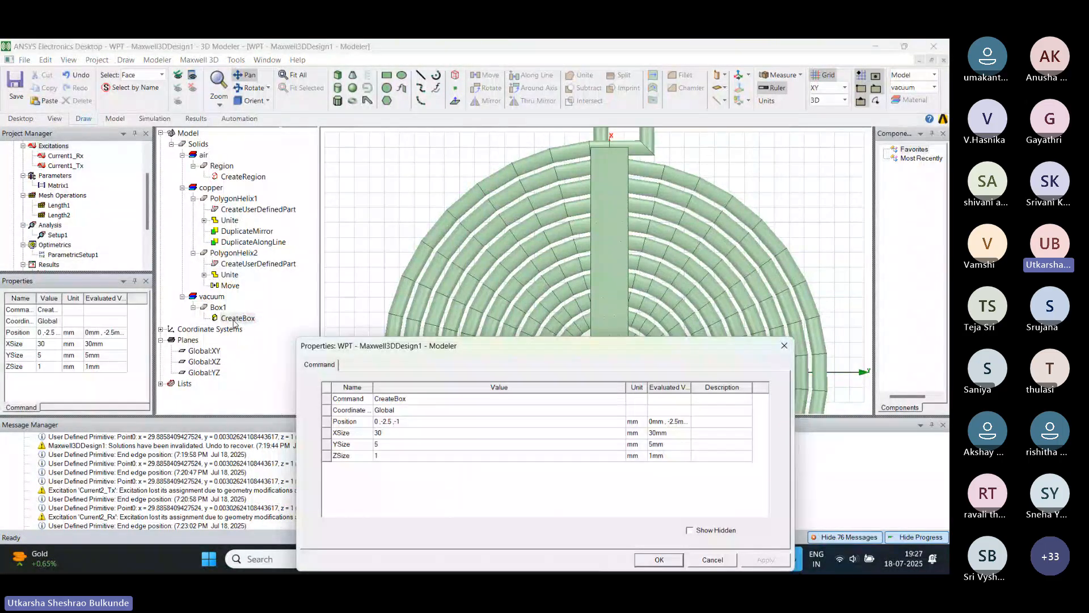
{"action": "left_click", "coordinate": [378, 421]}
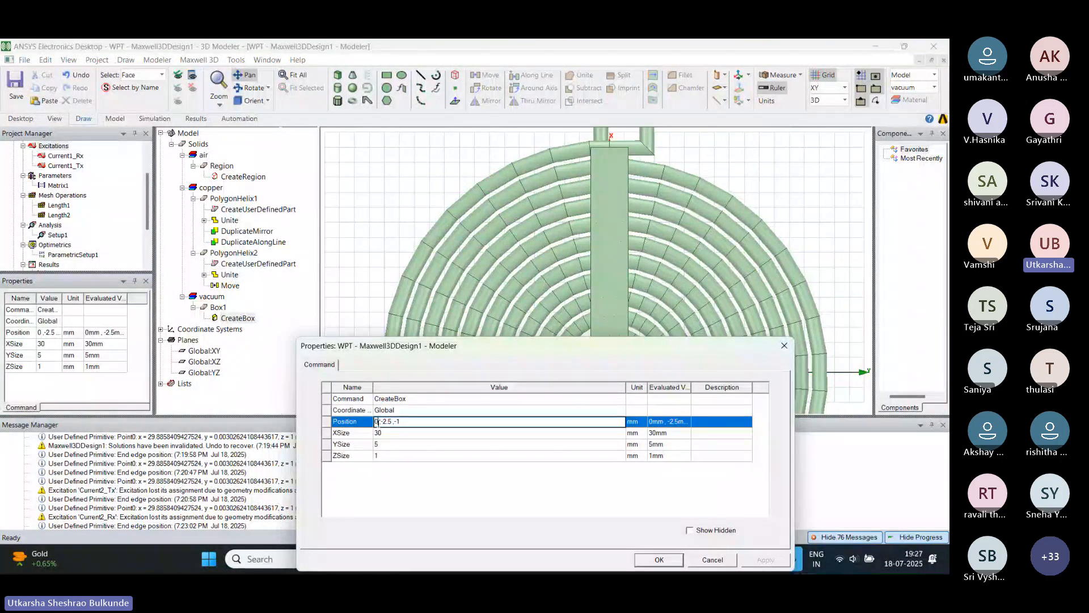
{"action": "key", "text": "BackSpace"}
{"action": "type", "text": "2"}
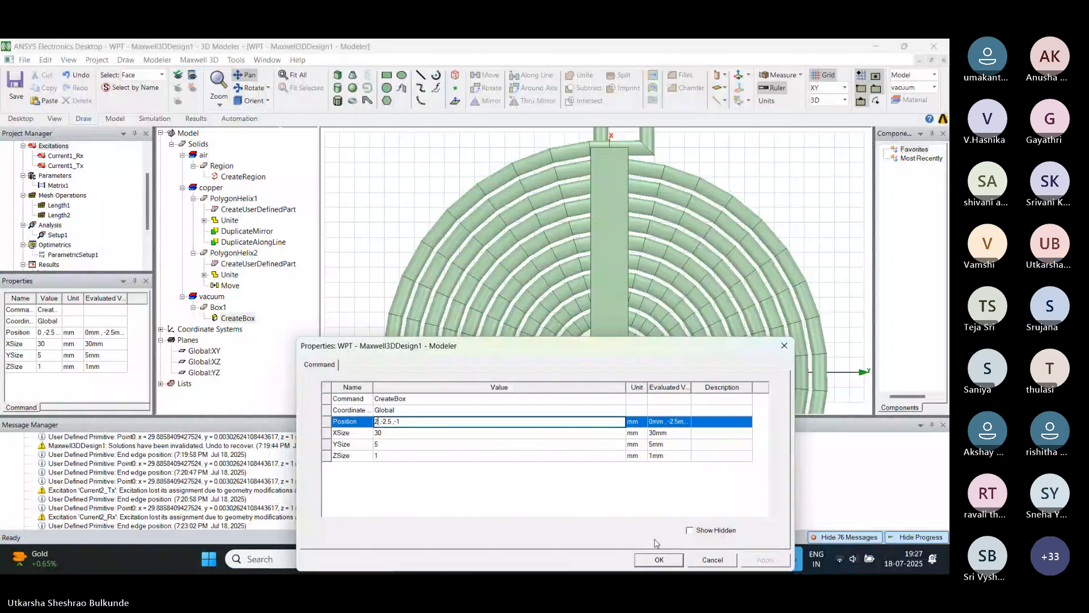
{"action": "left_click", "coordinate": [659, 560]}
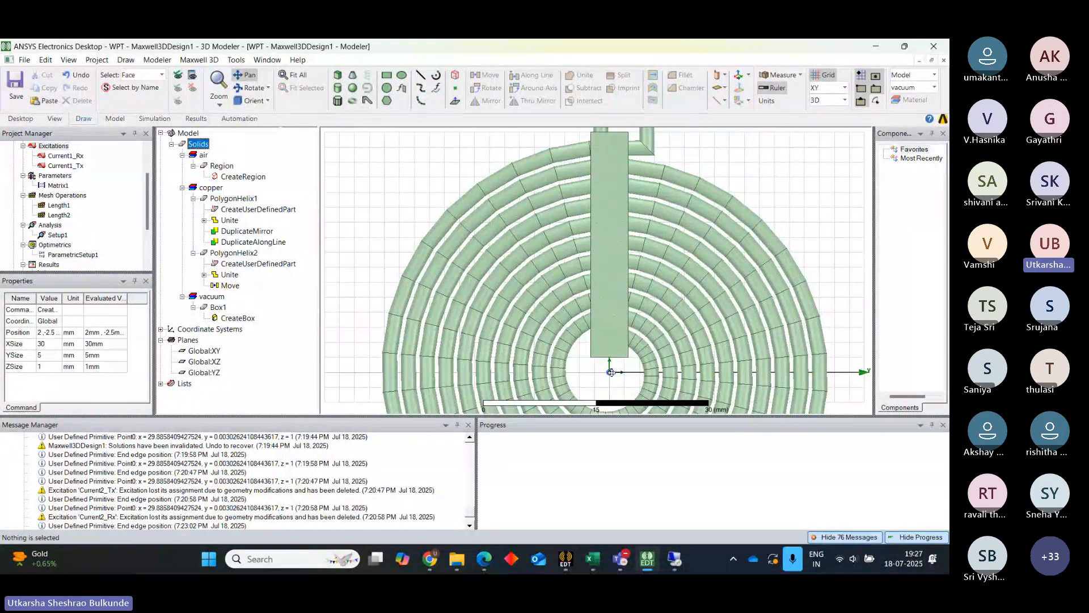
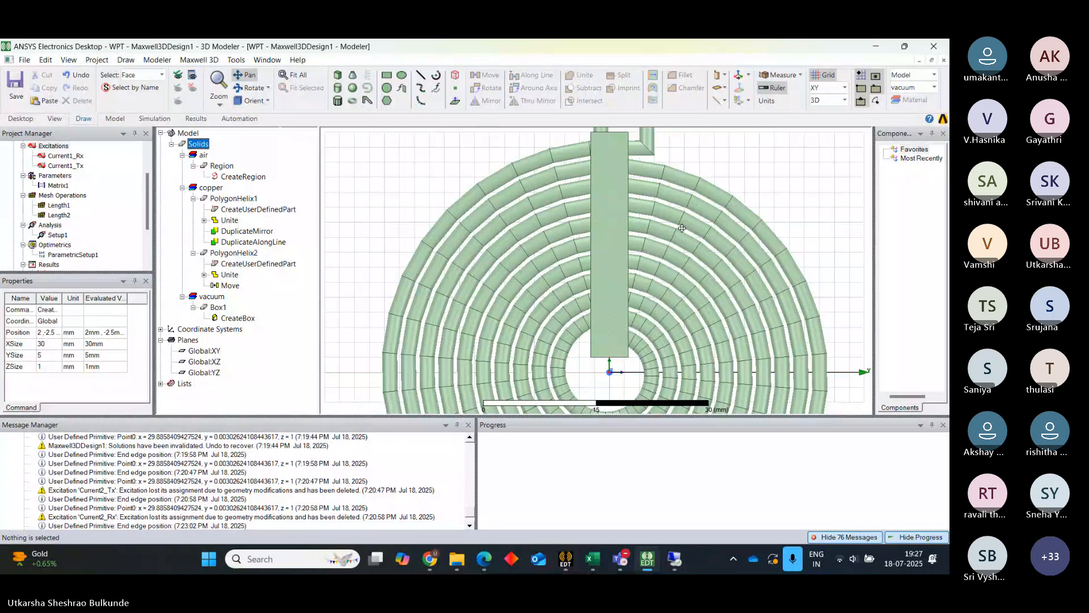
Examine how the repositioned box's face lies across the coil turns and the lead at the outer edge.
{"action": "scroll", "coordinate": [682, 229], "scroll_direction": "down", "scroll_amount": 3}
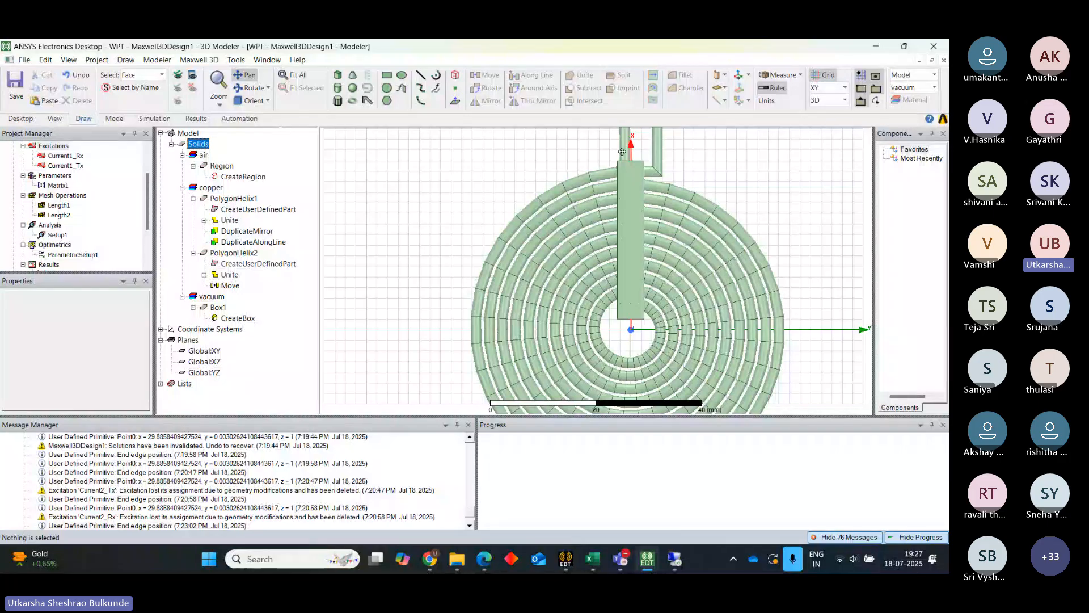
{"action": "scroll", "coordinate": [630, 255], "scroll_direction": "down", "scroll_amount": 1}
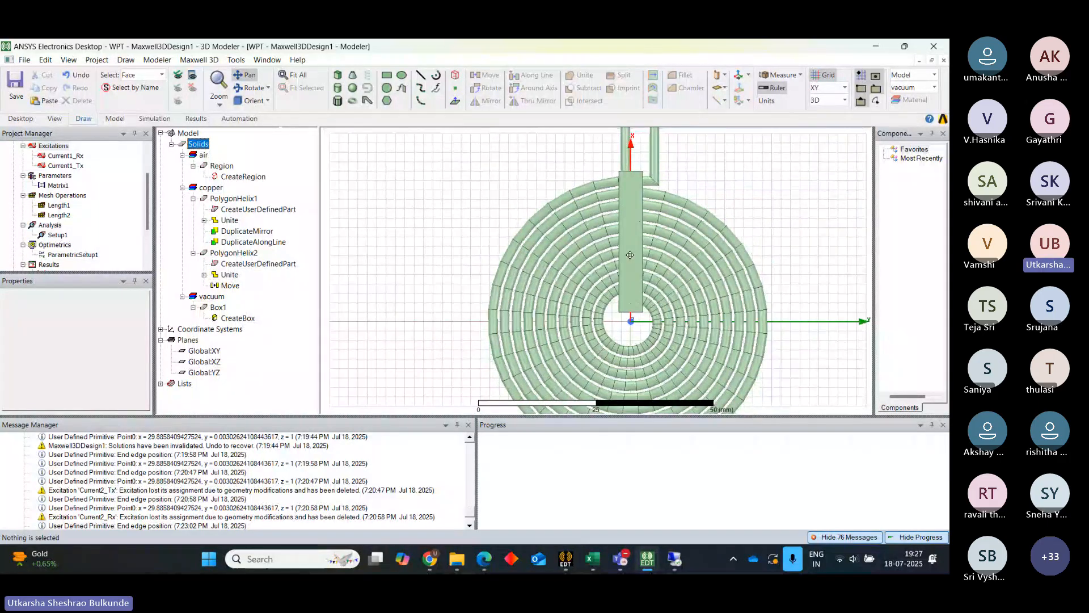
{"action": "scroll", "coordinate": [630, 254], "scroll_direction": "down", "scroll_amount": 1}
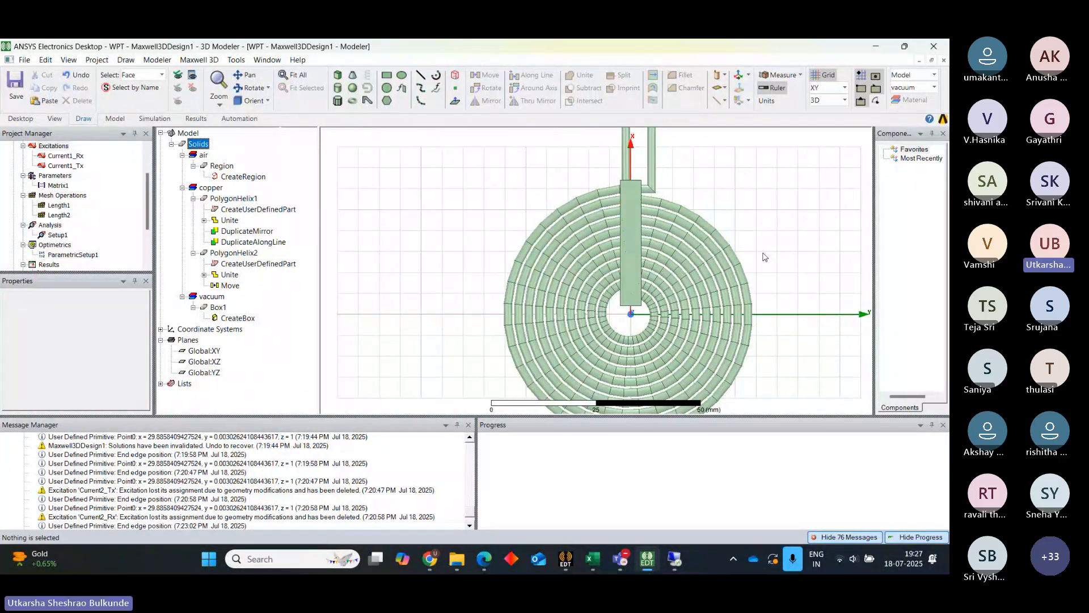
{"action": "left_click", "coordinate": [248, 79]}
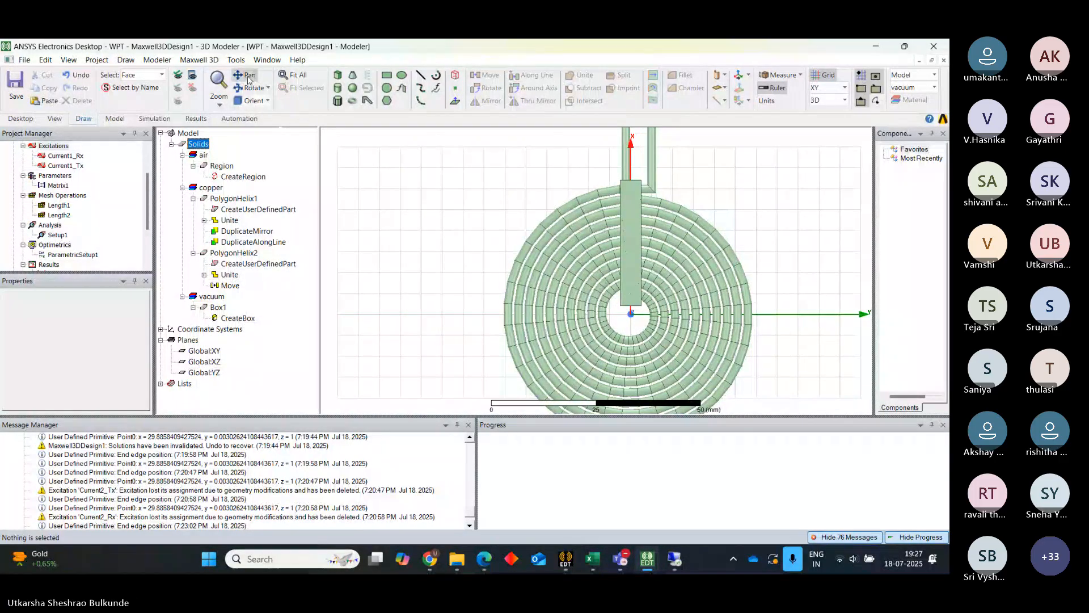
{"action": "left_click_drag", "start_coordinate": [769, 354], "coordinate": [721, 308]}
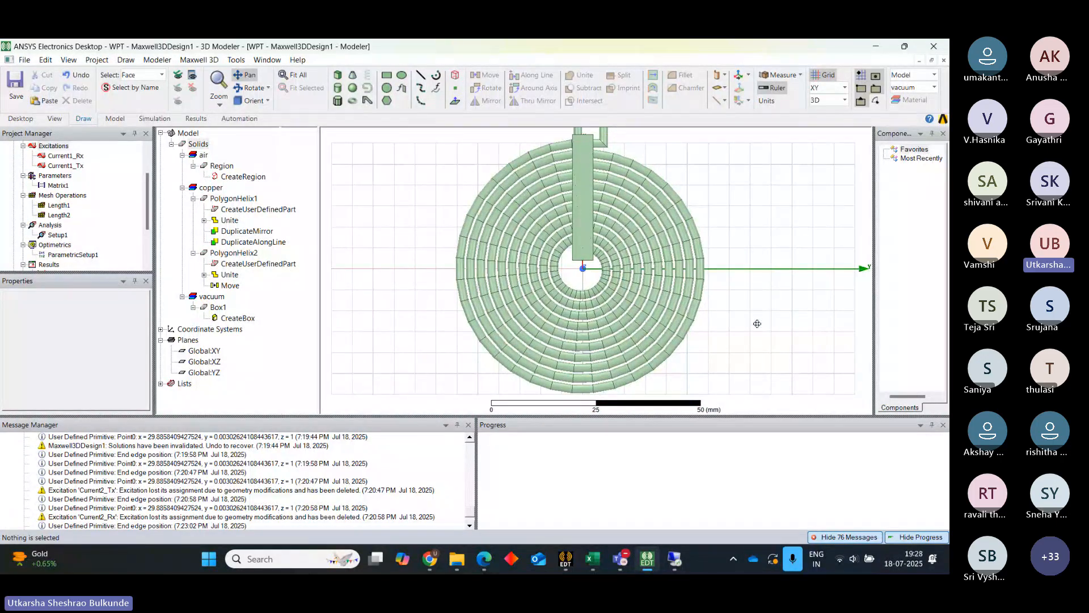
{"action": "key", "text": "Escape"}
{"action": "left_click", "coordinate": [579, 197]}
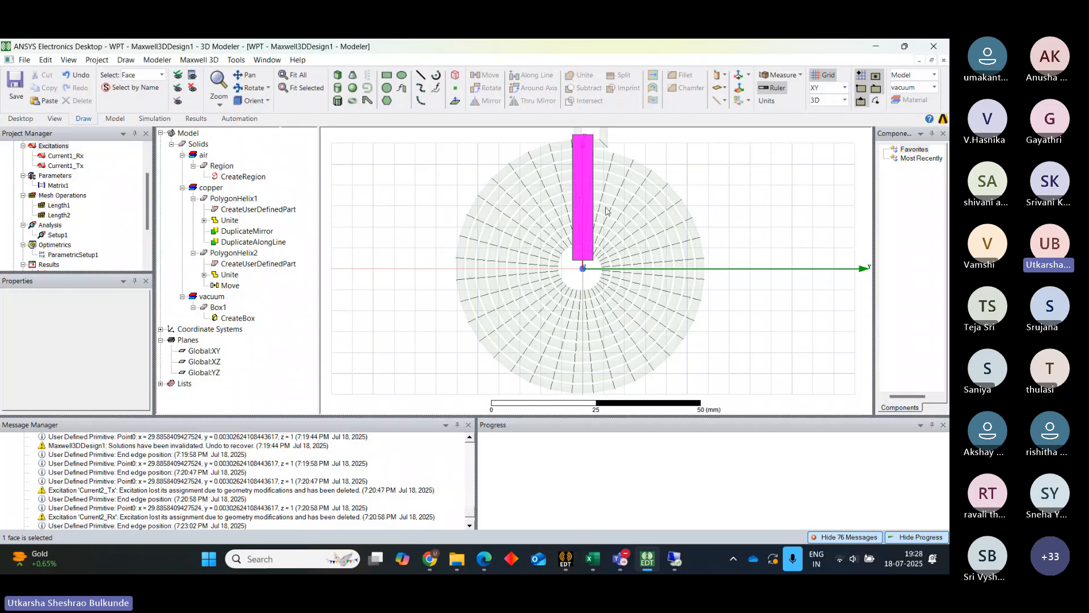
{"action": "left_click", "coordinate": [446, 225]}
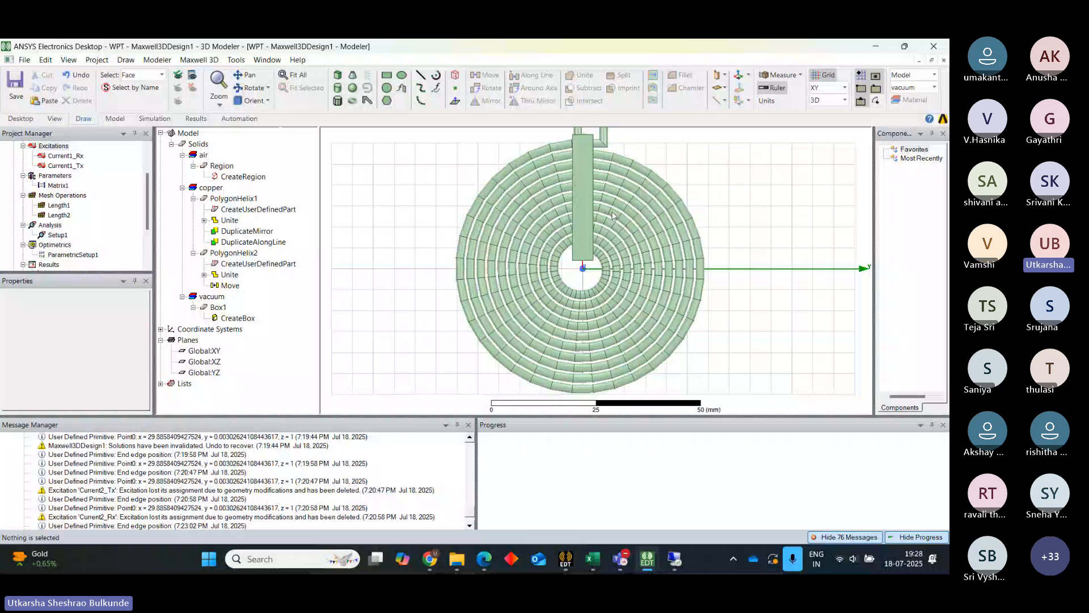
{"action": "left_click", "coordinate": [588, 184]}
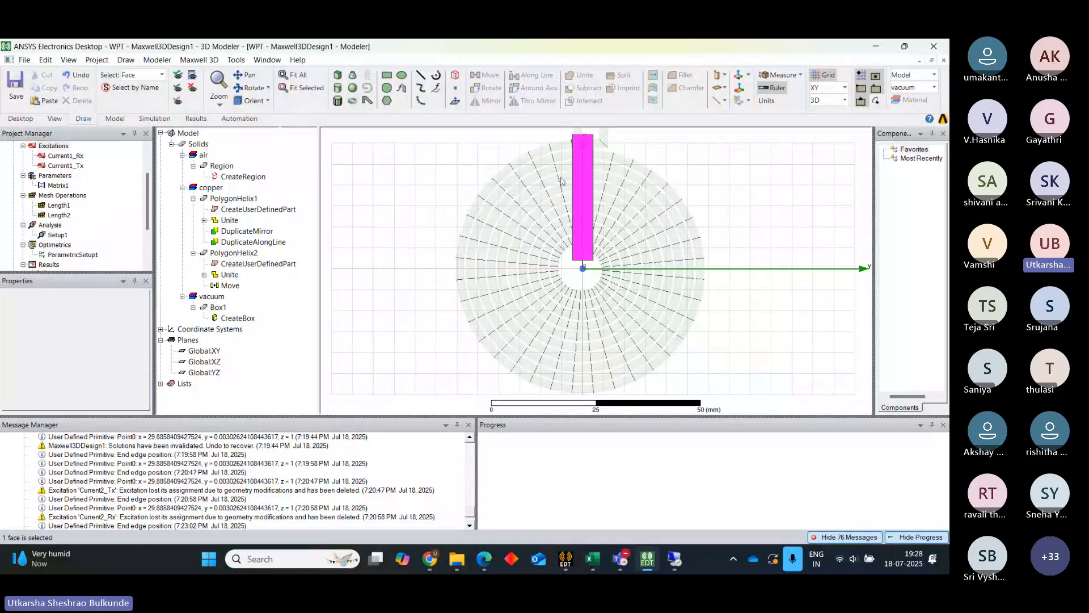
{"action": "left_click", "coordinate": [590, 351]}
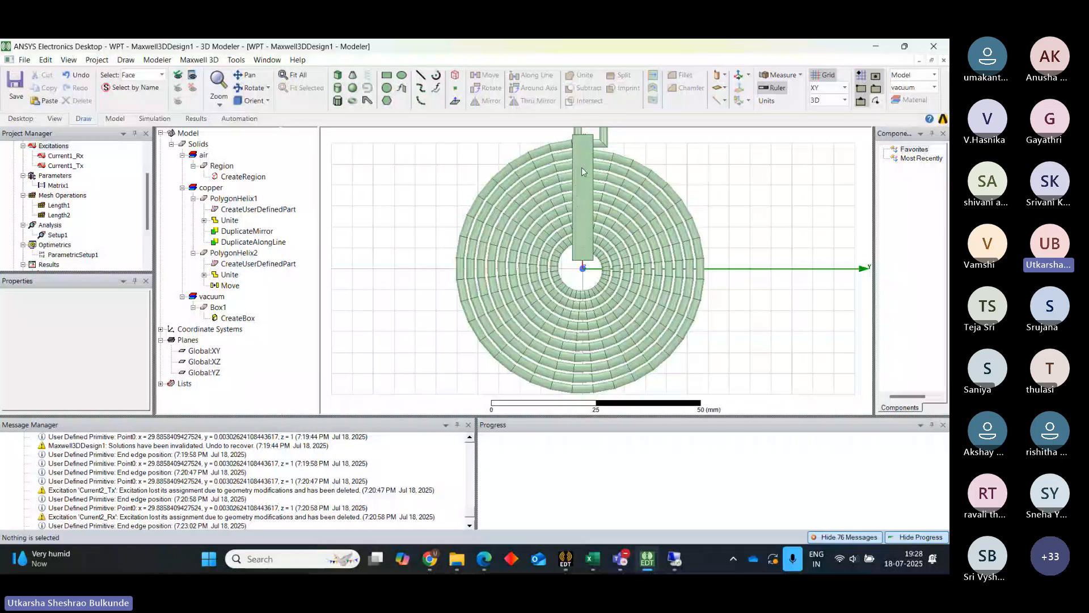
Undo the extra helix coils added to the vacuum group and clear the selection.
{"action": "left_click", "coordinate": [584, 170]}
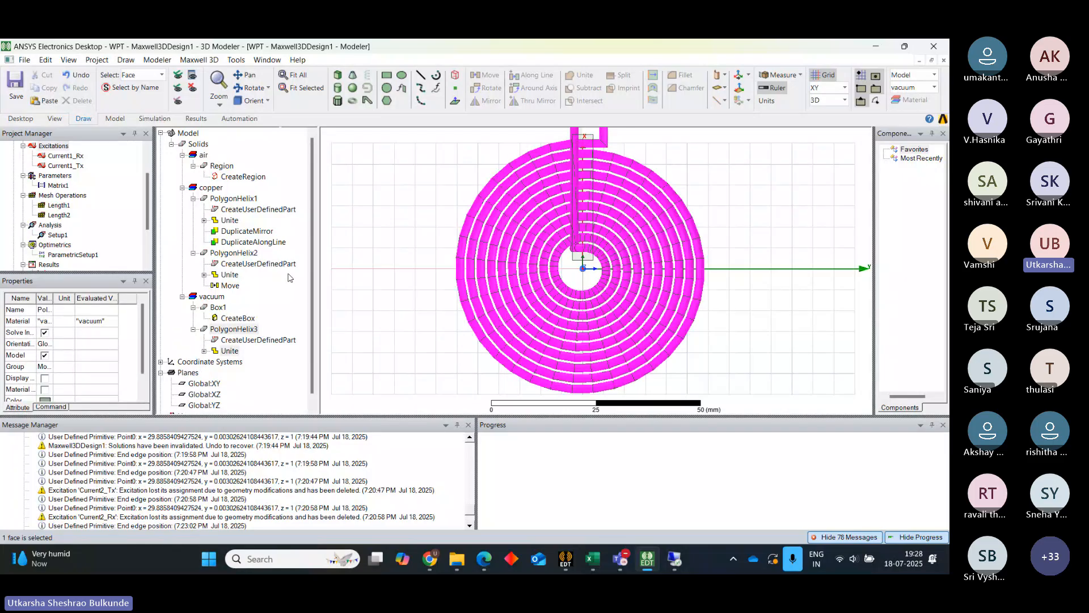
{"action": "left_click", "coordinate": [342, 300]}
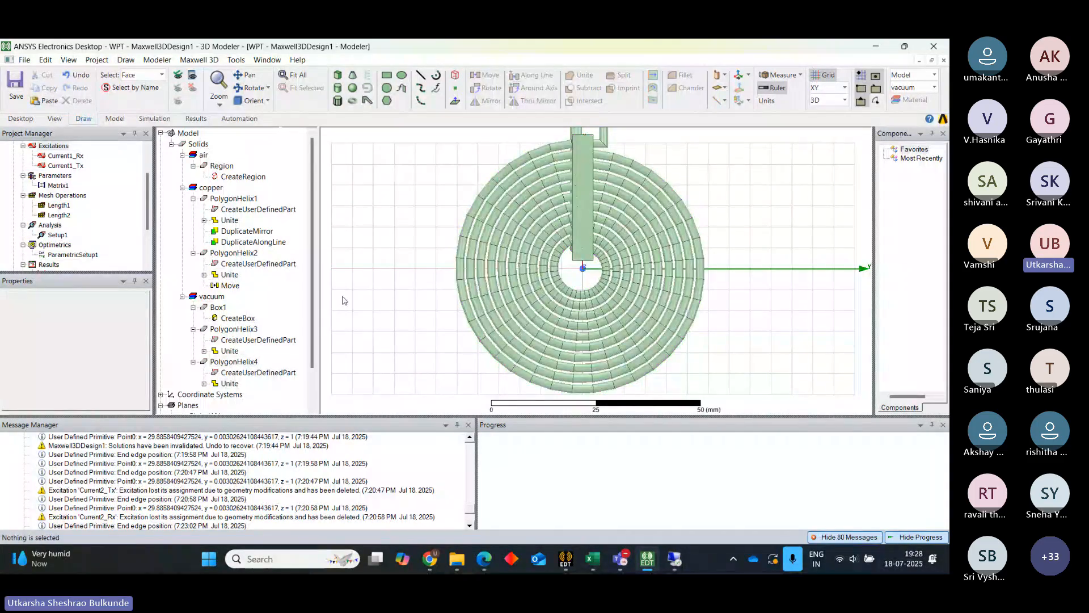
{"action": "key", "text": "ctrl+z"}
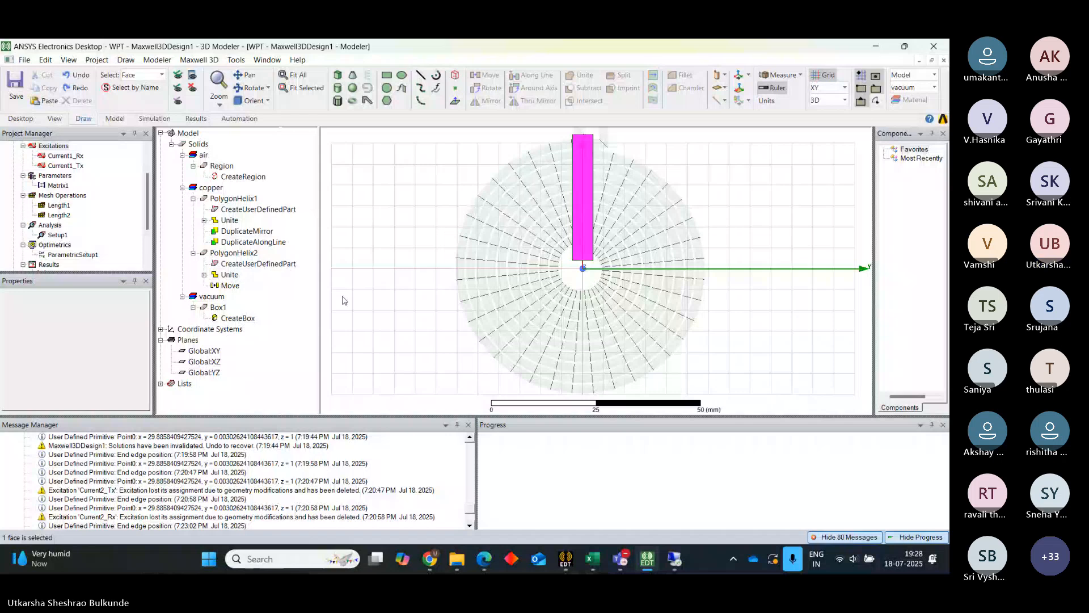
{"action": "left_click", "coordinate": [274, 339]}
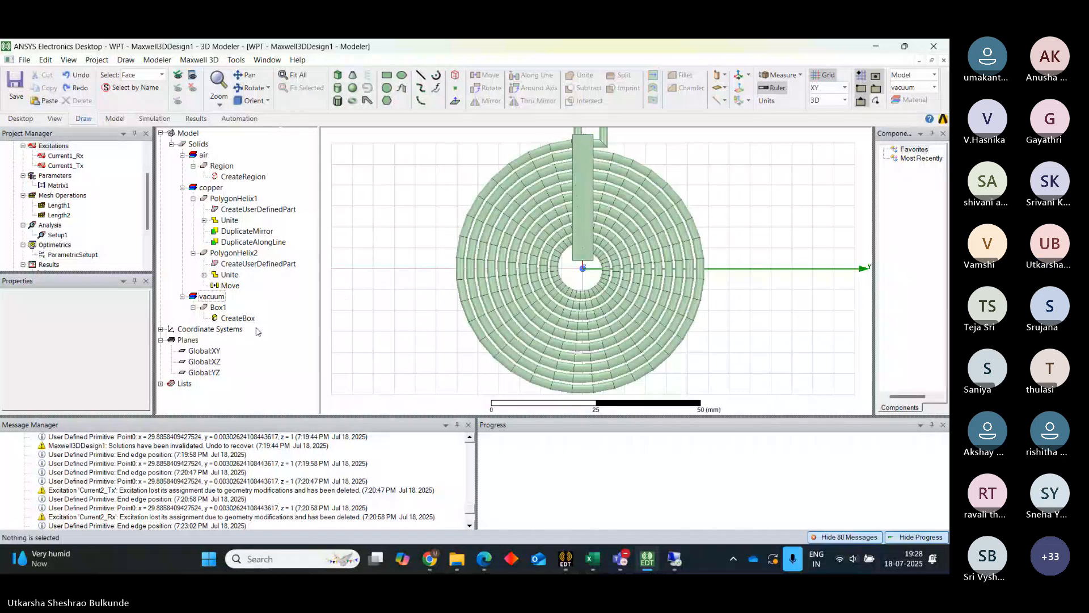
Duplicate Box1 in place by copying and pasting it within the vacuum group.
{"action": "left_click", "coordinate": [216, 308]}
{"action": "key", "text": "ctrl+c"}
{"action": "key", "text": "ctrl+v"}
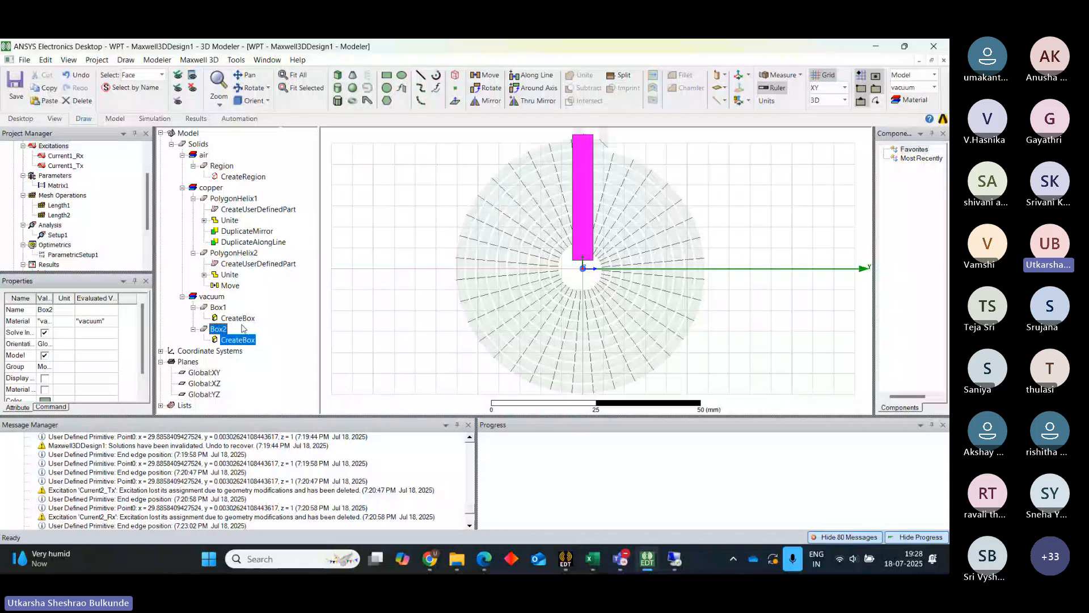
Rotate the copied box 45 degrees about the Z axis and clear the selection.
{"action": "left_click", "coordinate": [488, 89]}
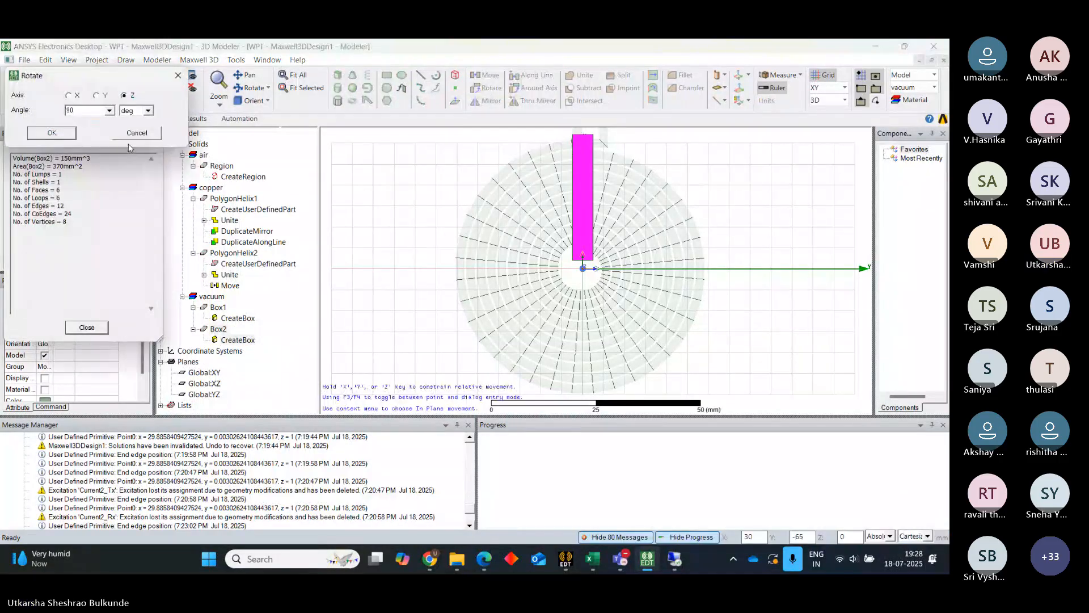
{"action": "double_click", "coordinate": [82, 113]}
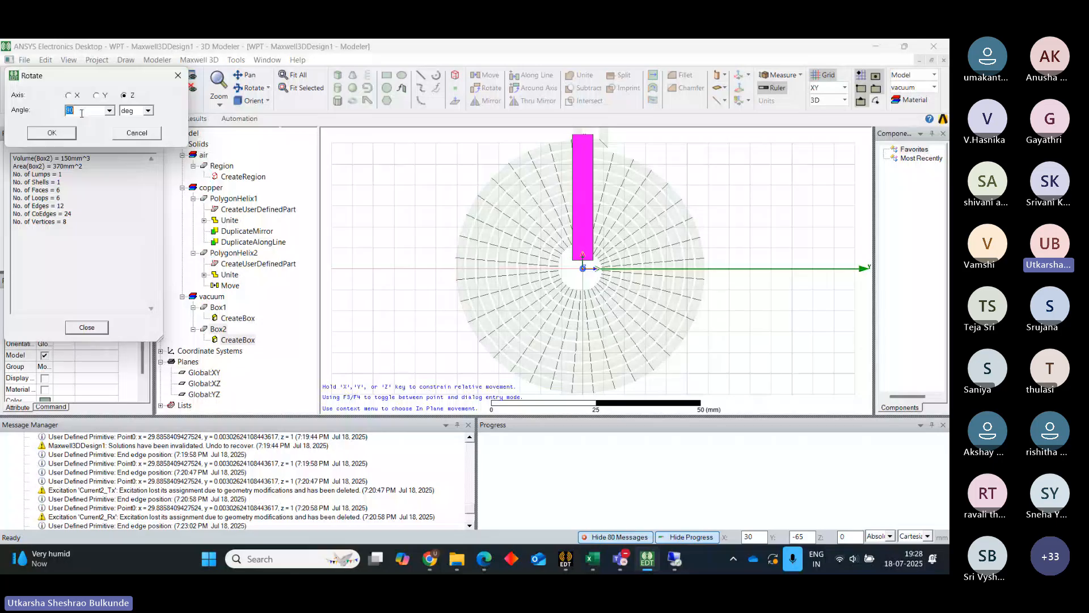
{"action": "key", "text": "BackSpace"}
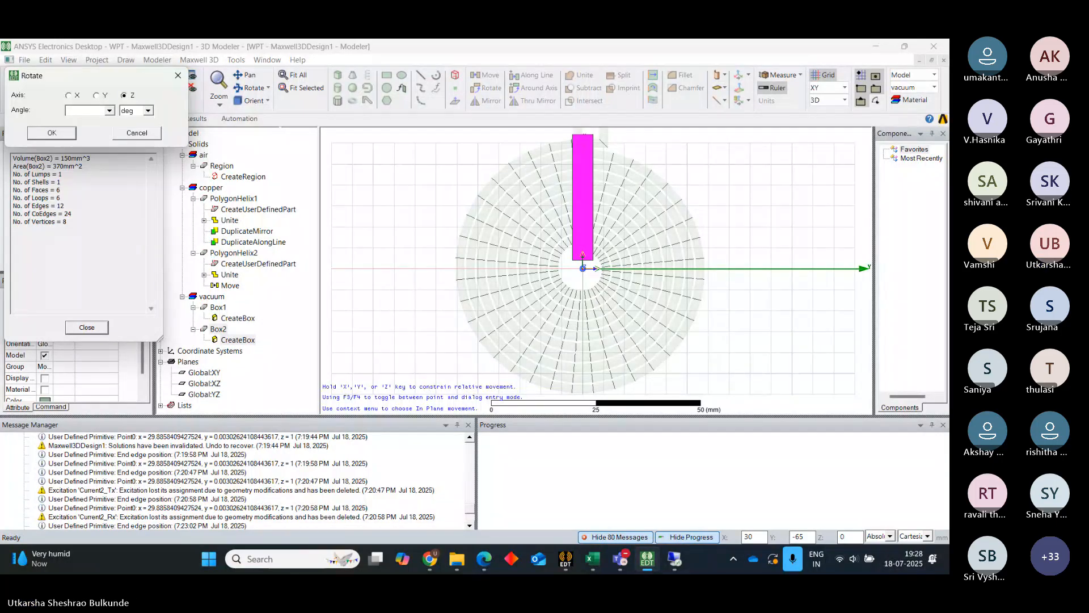
{"action": "type", "text": "45"}
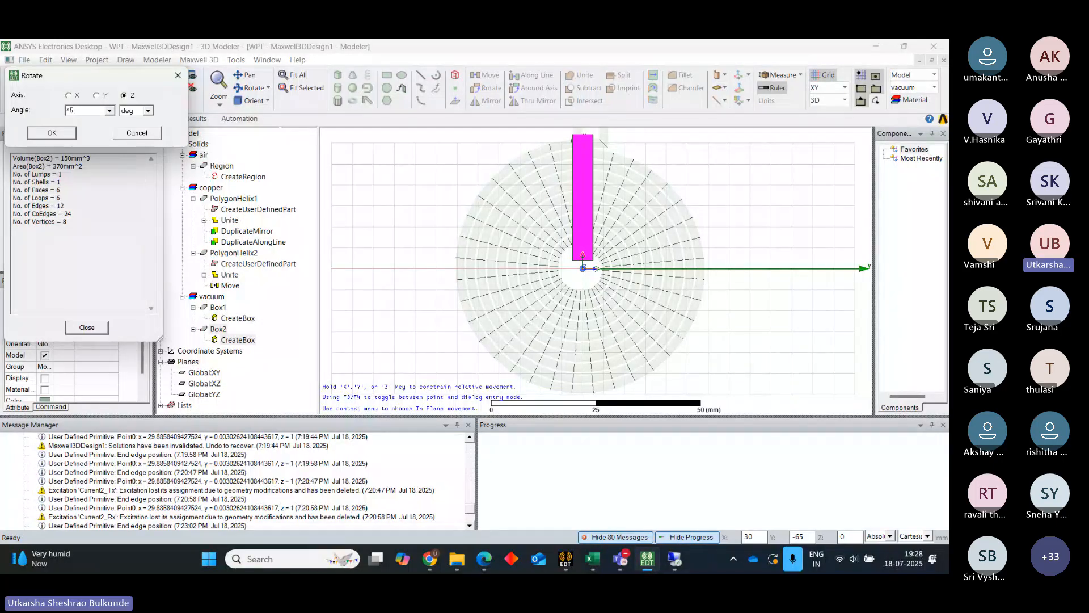
{"action": "left_click", "coordinate": [52, 133]}
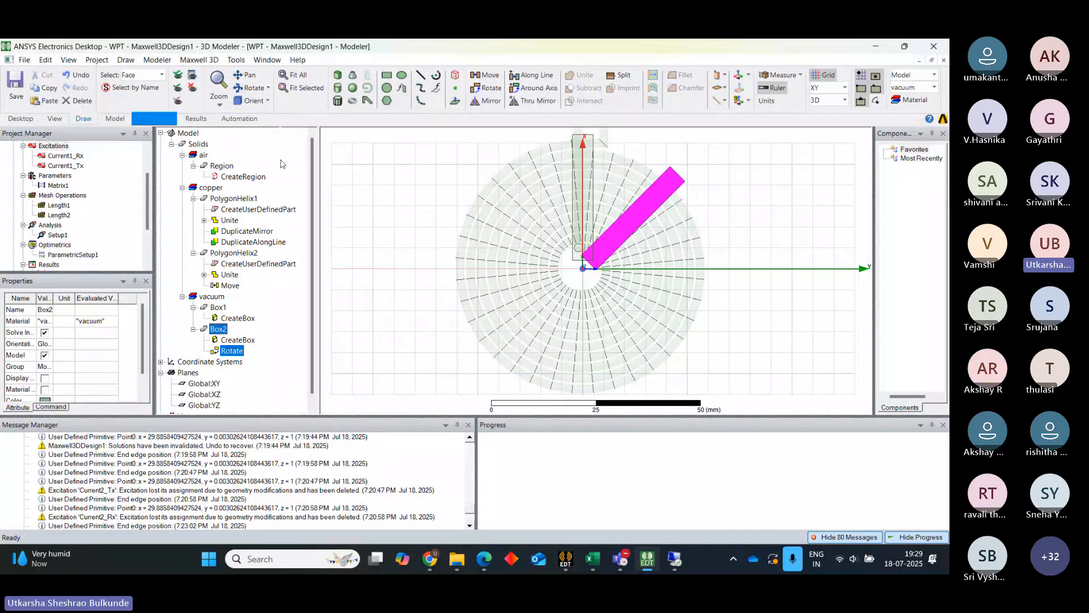
{"action": "left_click", "coordinate": [503, 222]}
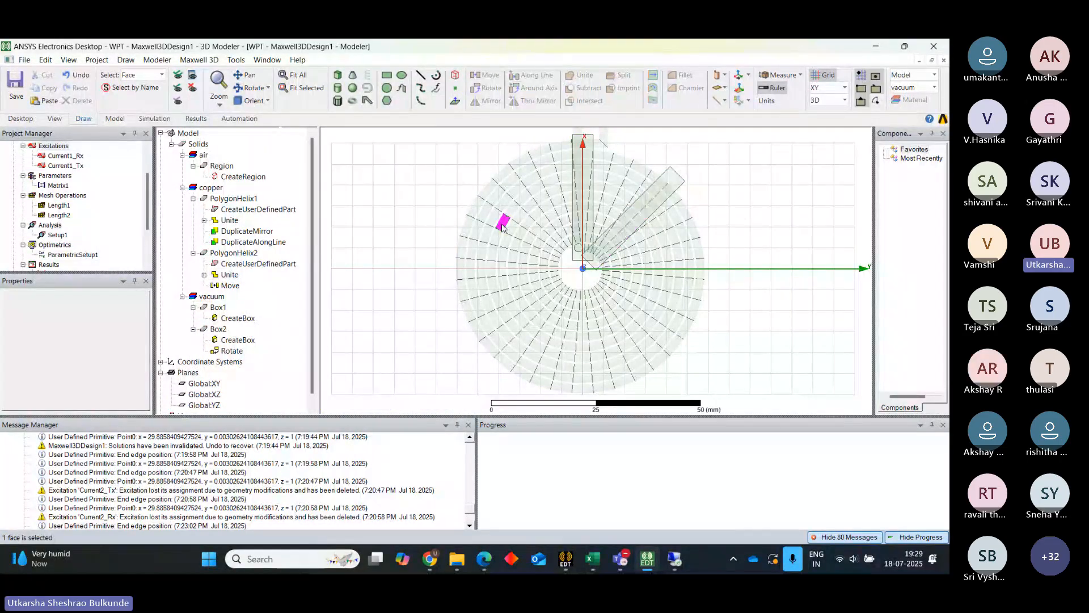
{"action": "left_click", "coordinate": [416, 198]}
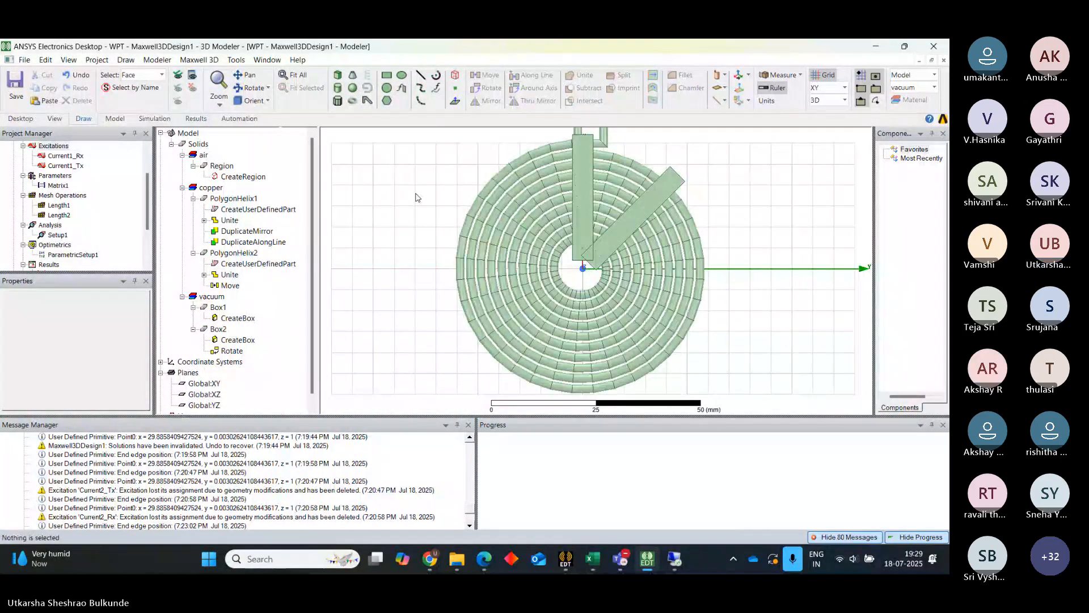
Change the rotation angle of Box2 to 60 degrees.
{"action": "double_click", "coordinate": [232, 351]}
{"action": "left_click", "coordinate": [392, 434]}
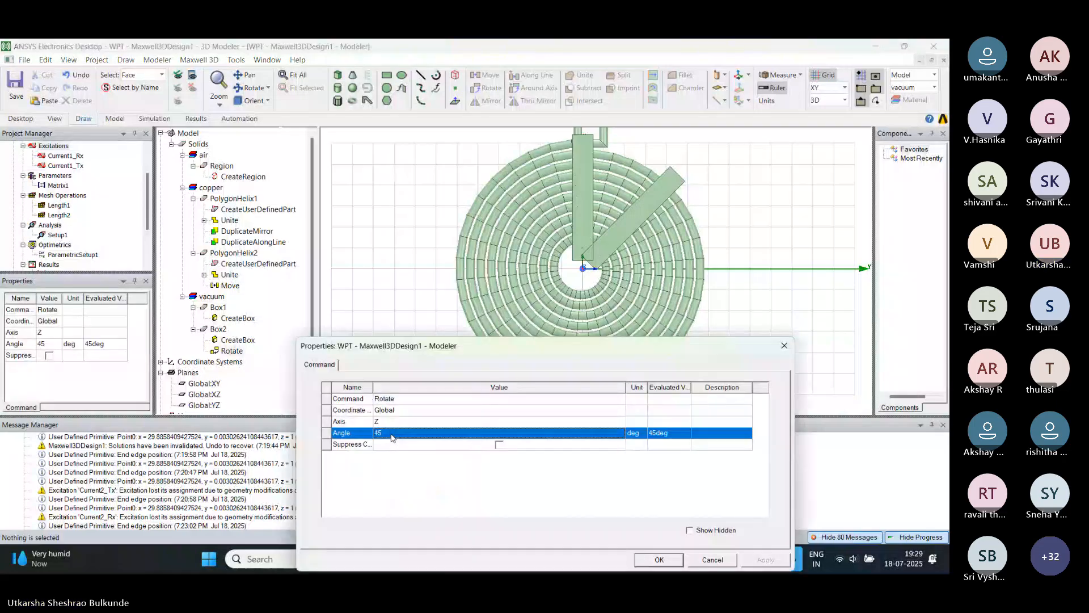
{"action": "left_click", "coordinate": [392, 436]}
{"action": "key", "text": "BackSpace"}
{"action": "key", "text": "BackSpace"}
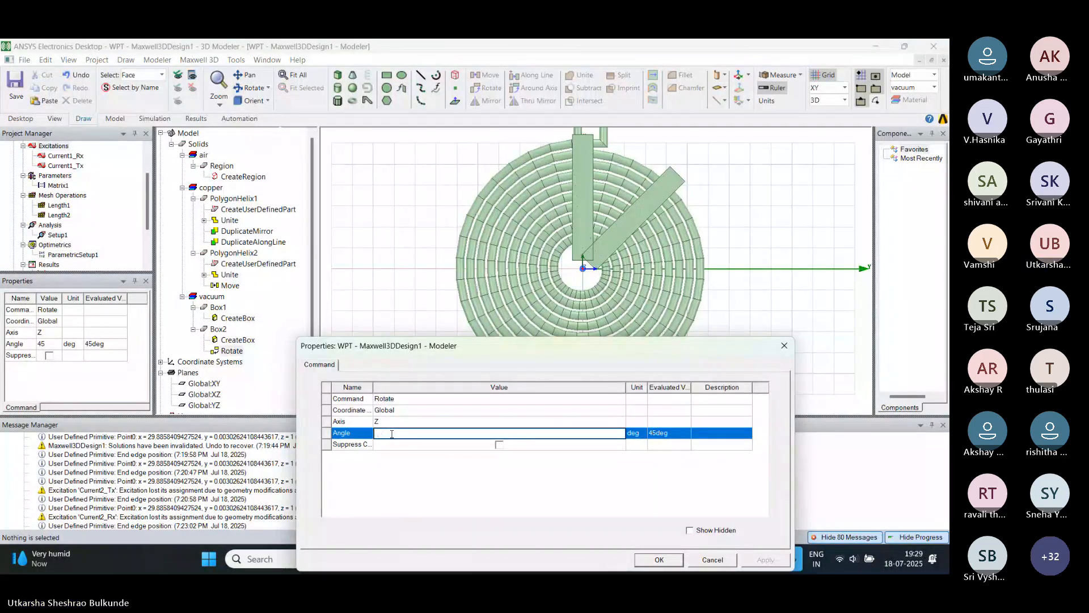
{"action": "type", "text": "50"}
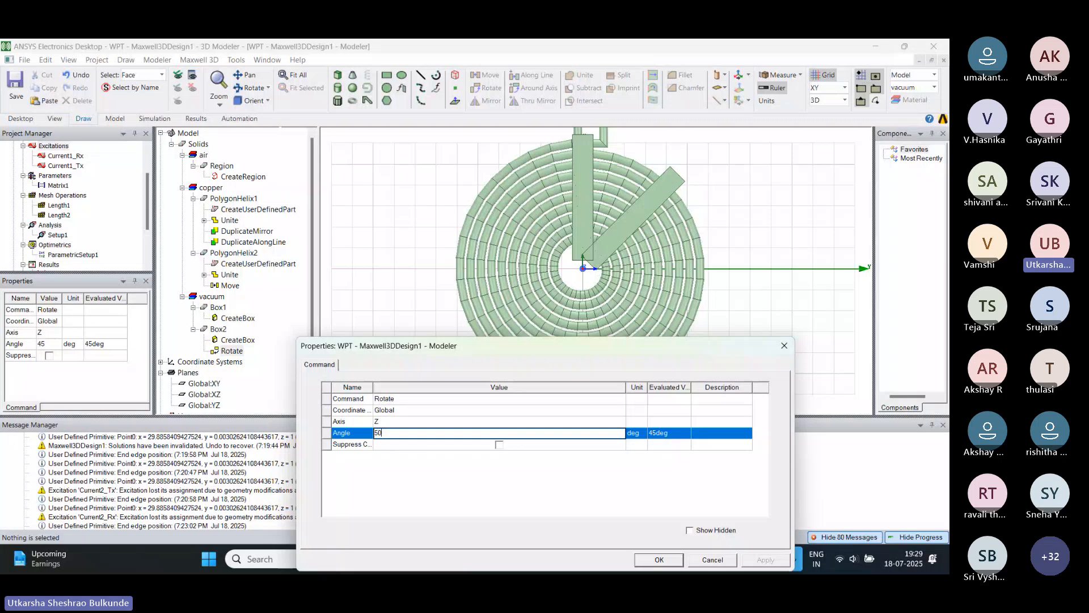
{"action": "key", "text": "BackSpace"}
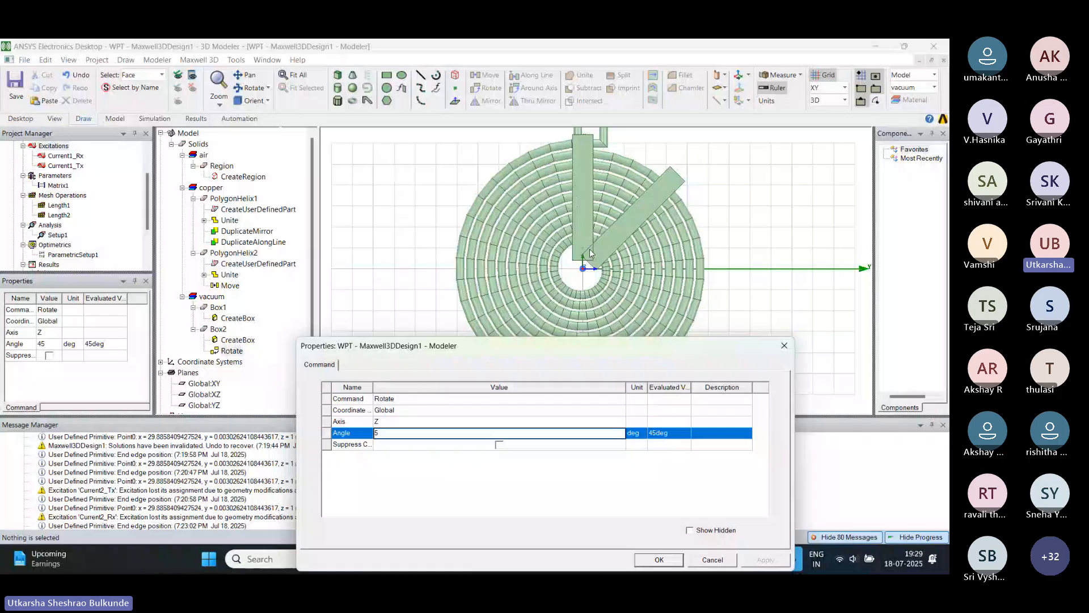
{"action": "key", "text": "BackSpace"}
{"action": "type", "text": "60"}
{"action": "left_click", "coordinate": [657, 560]}
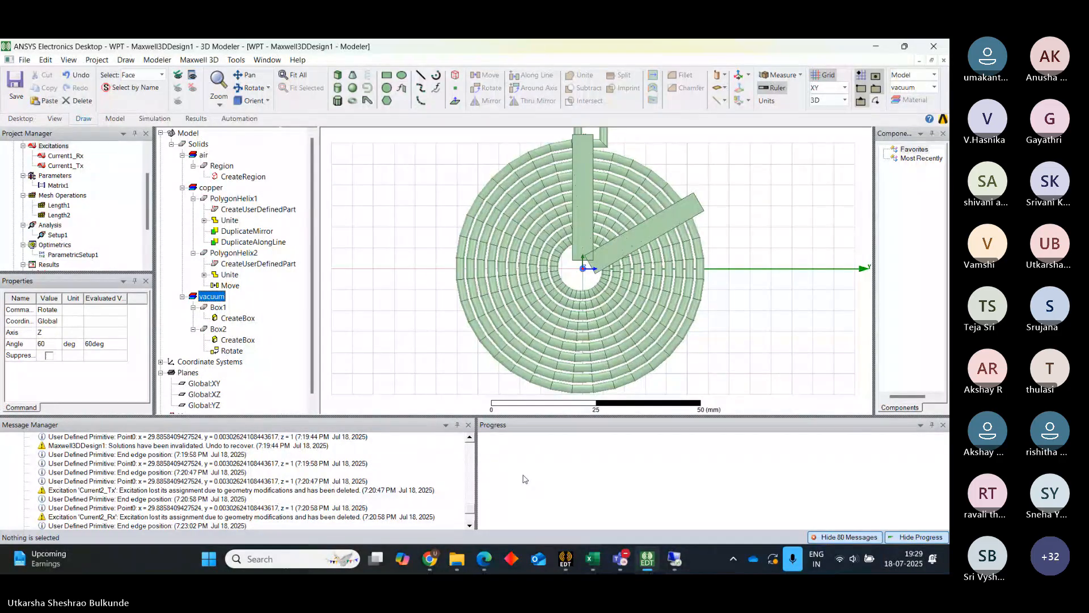
Set Box2's rotation angle about the Z axis to 70 degrees.
{"action": "left_click", "coordinate": [235, 351]}
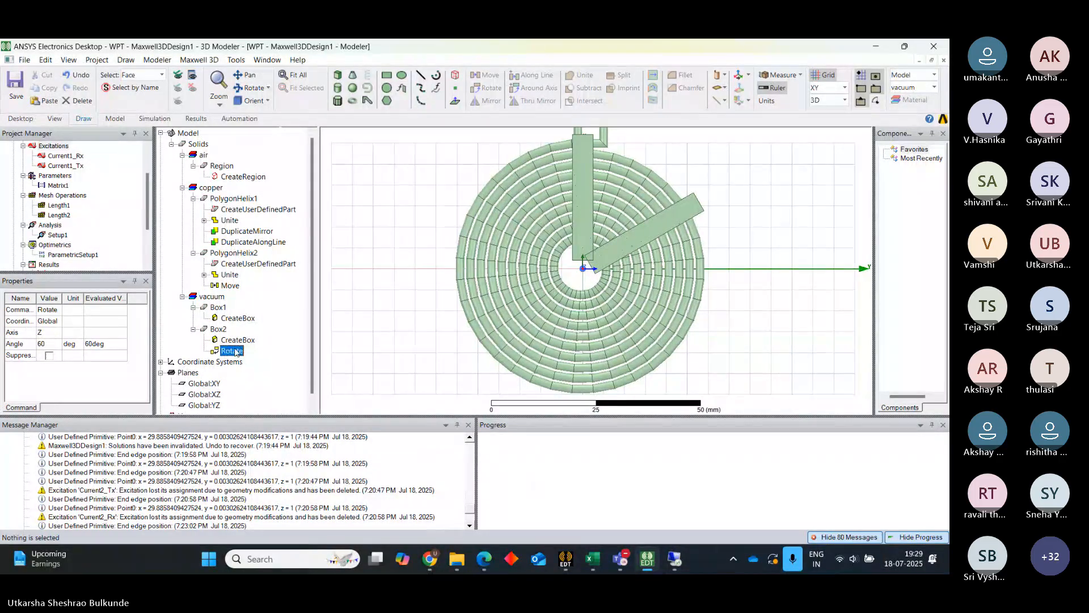
{"action": "double_click", "coordinate": [235, 352]}
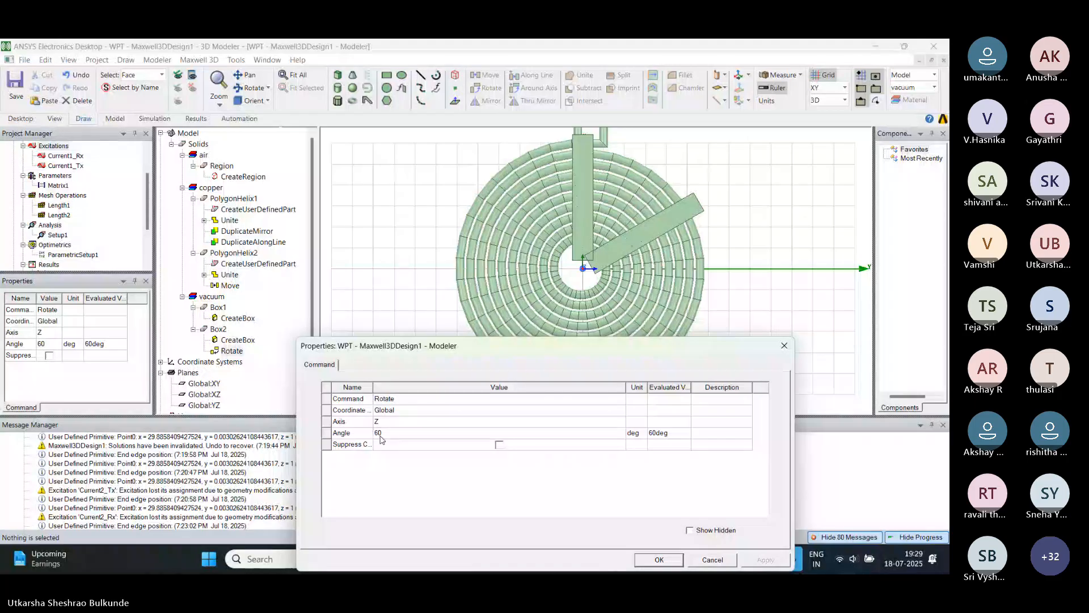
{"action": "left_click", "coordinate": [379, 433]}
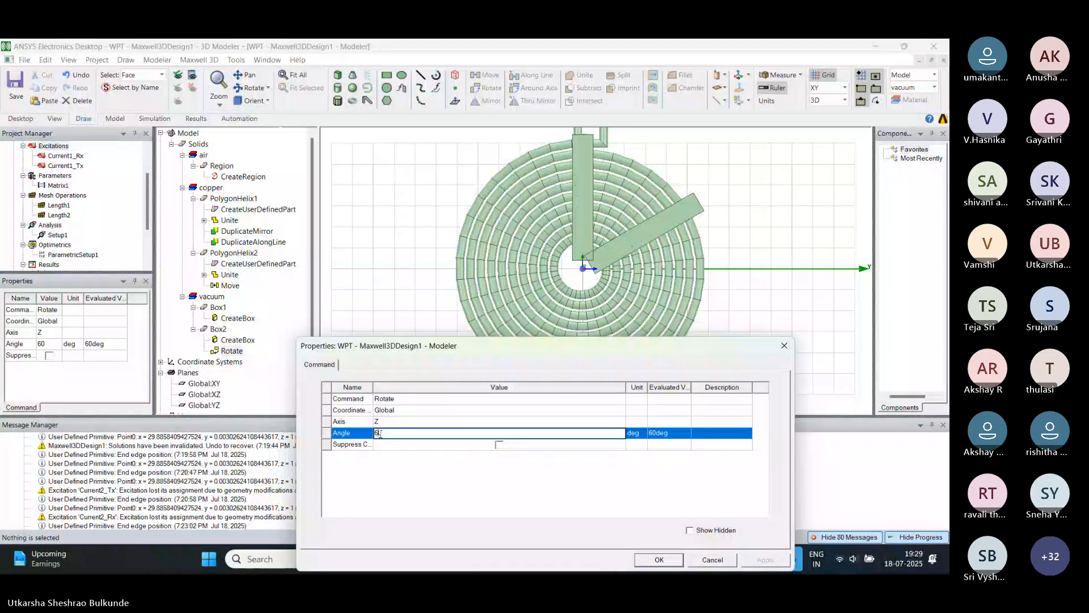
{"action": "type", "text": "7"}
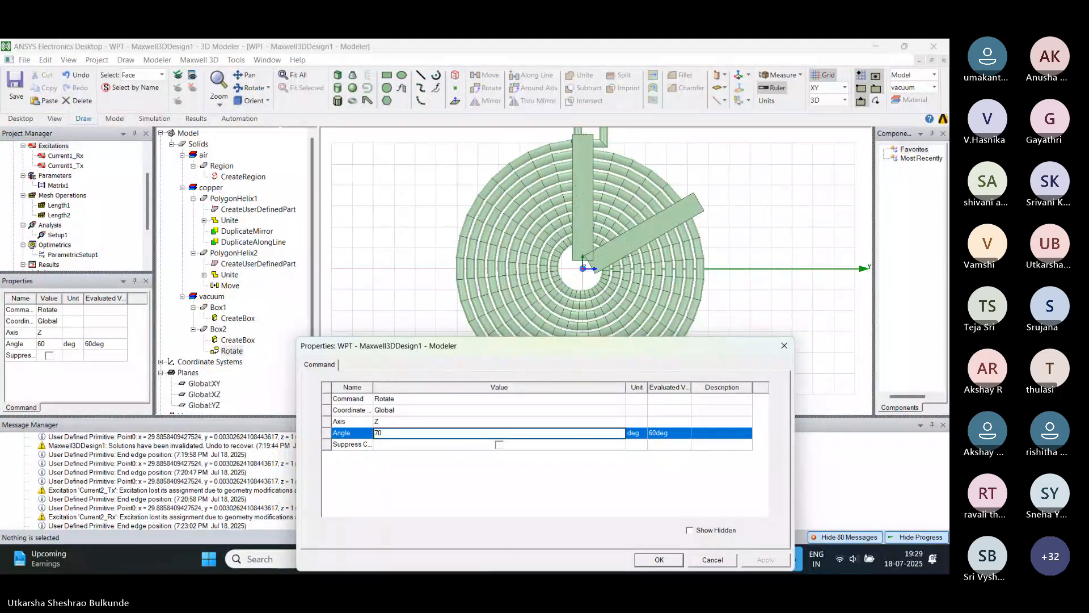
{"action": "left_click", "coordinate": [659, 559]}
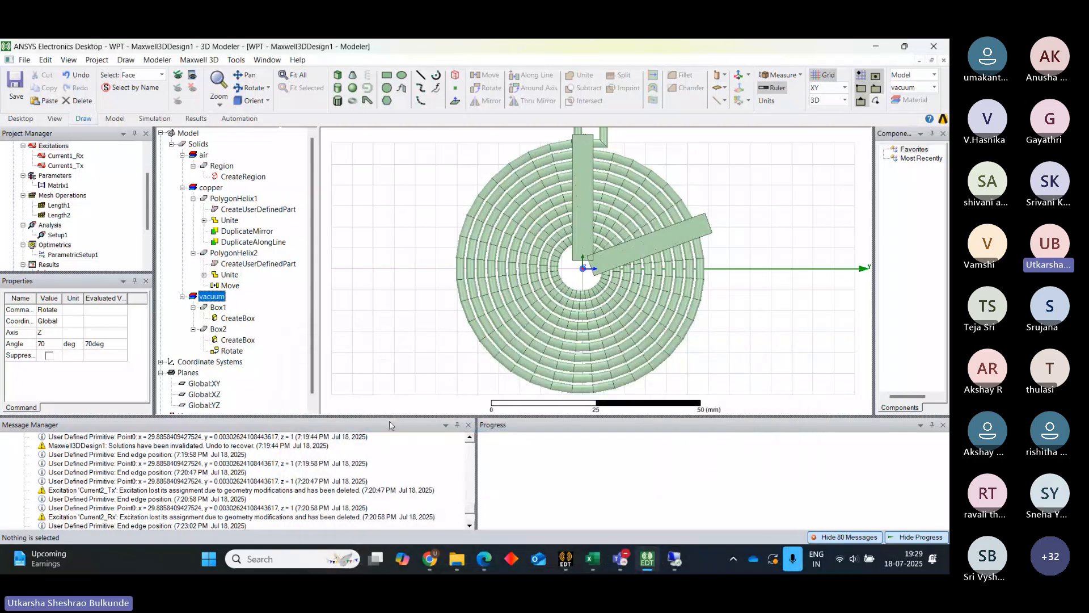
Change Box1's position to 3, -2.5, -1 mm.
{"action": "double_click", "coordinate": [238, 318]}
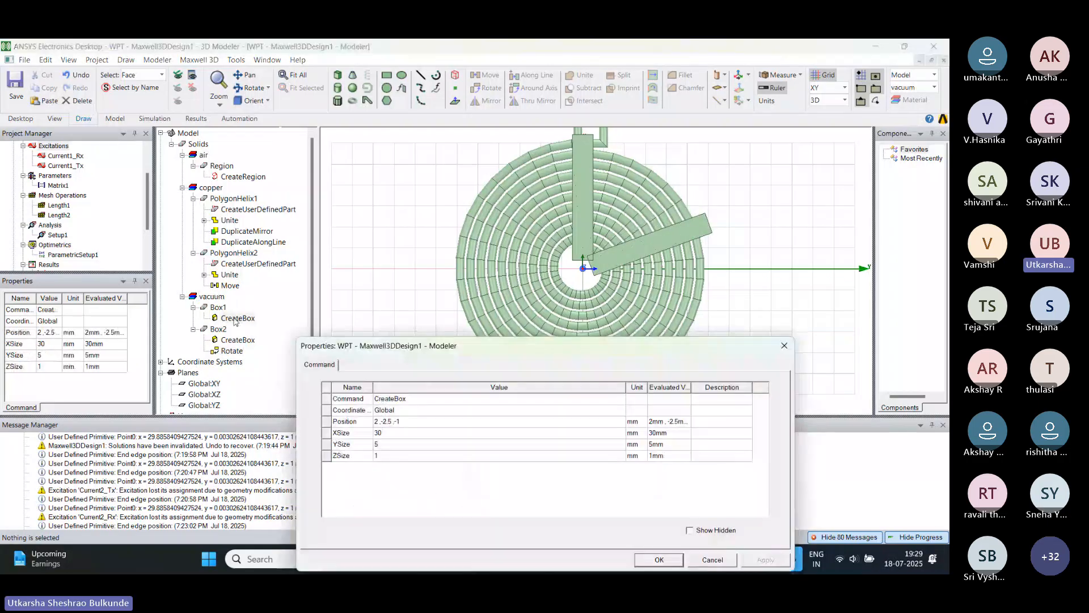
{"action": "left_click", "coordinate": [377, 422]}
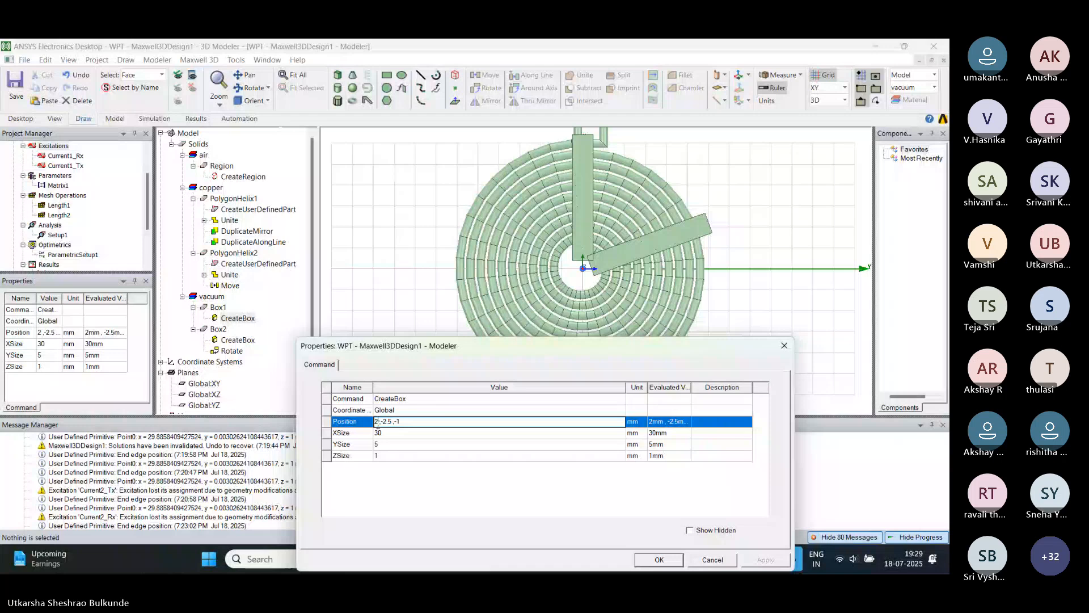
{"action": "key", "text": "BackSpace"}
{"action": "type", "text": "3"}
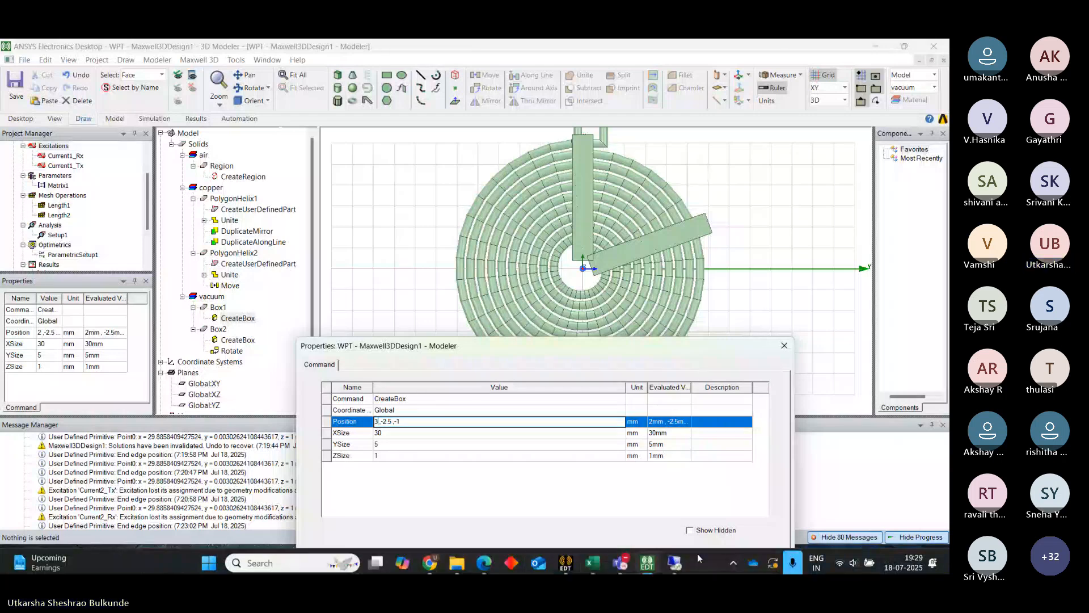
{"action": "key", "text": "Return"}
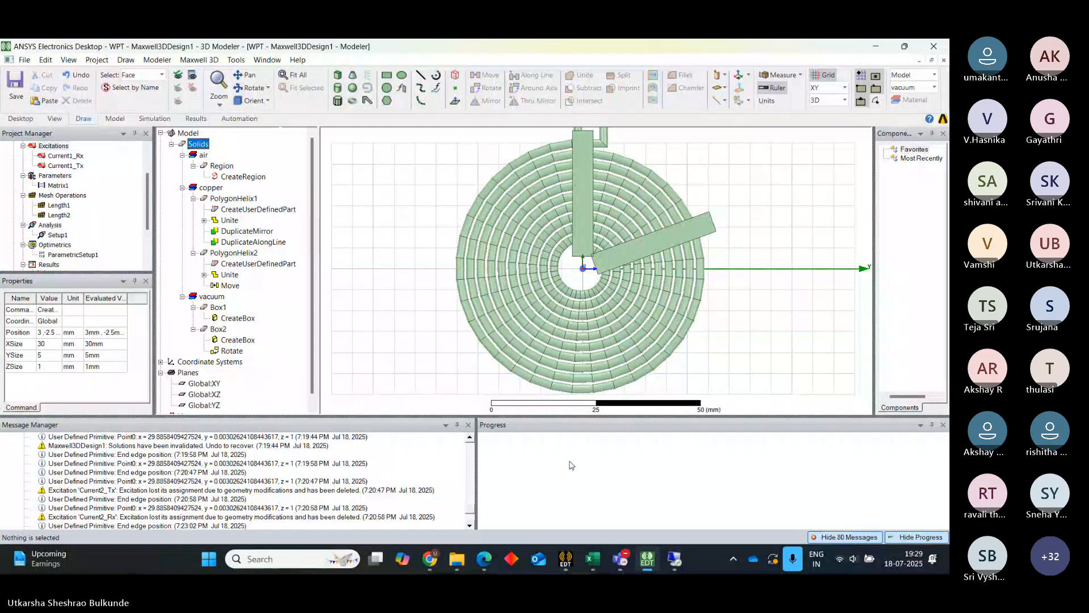
{"action": "left_click", "coordinate": [232, 352]}
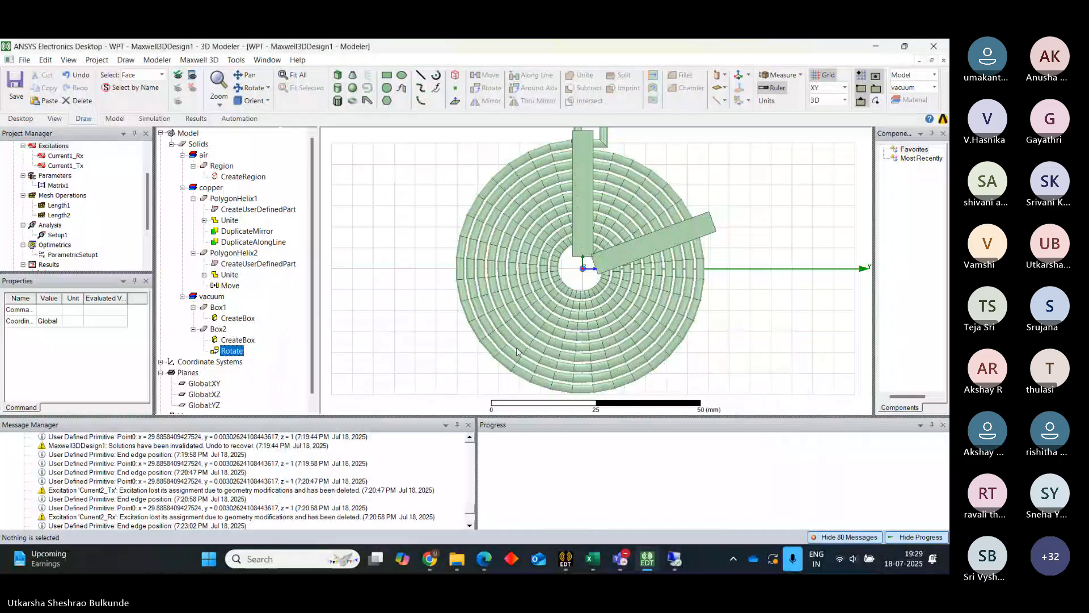
{"action": "double_click", "coordinate": [227, 352]}
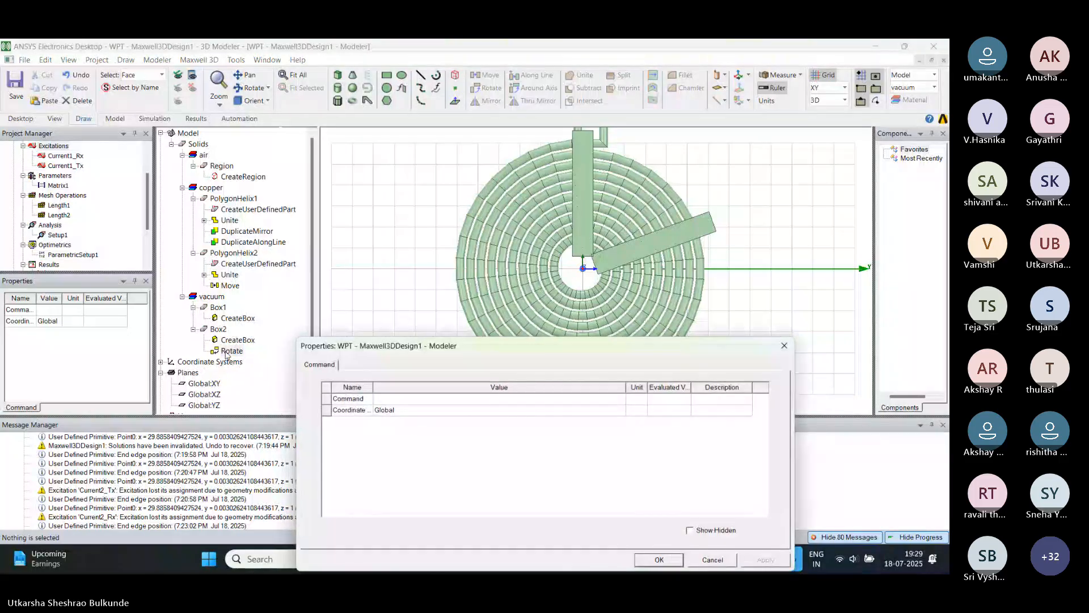
{"action": "left_click", "coordinate": [784, 345]}
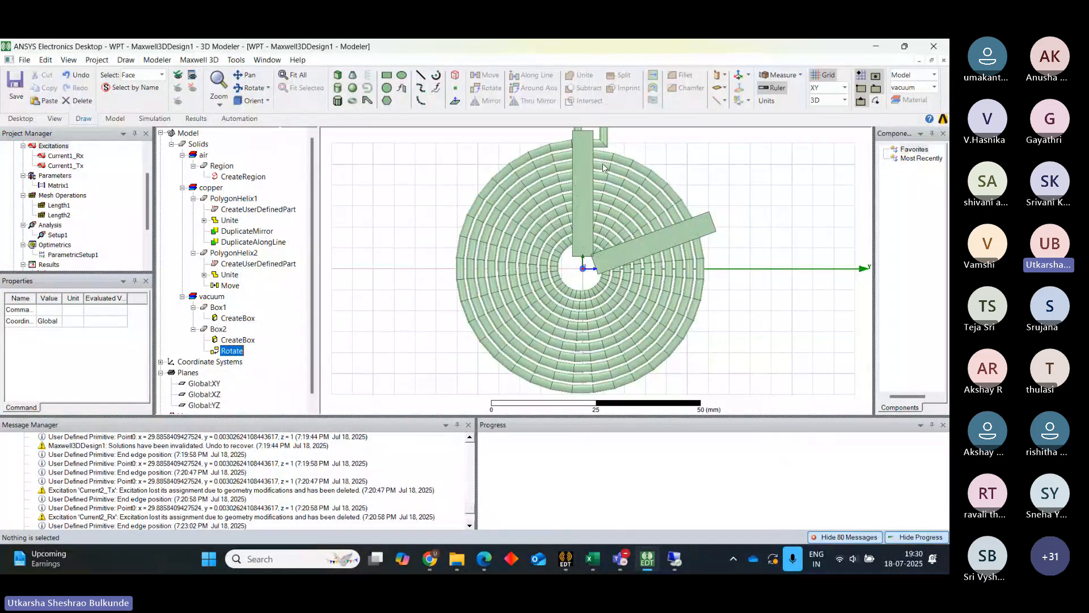
{"action": "double_click", "coordinate": [571, 227]}
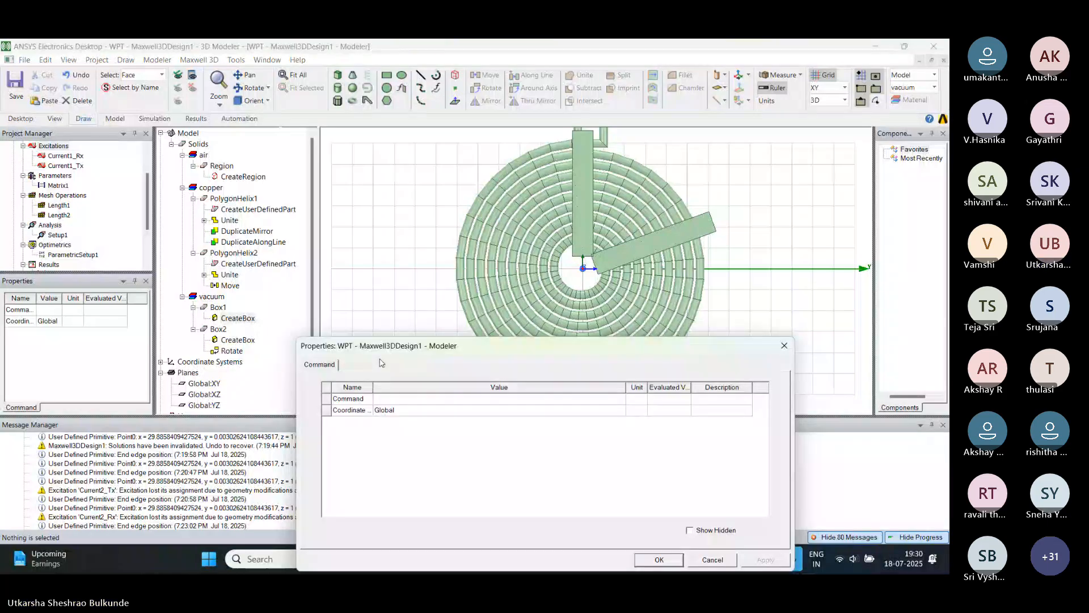
{"action": "left_click", "coordinate": [784, 342]}
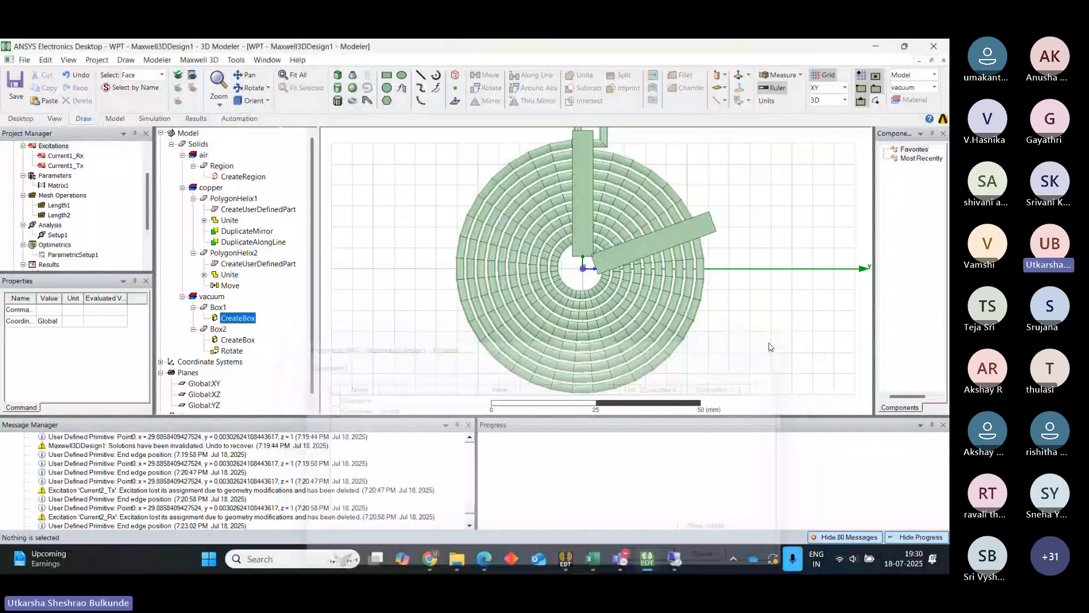
{"action": "double_click", "coordinate": [233, 321]}
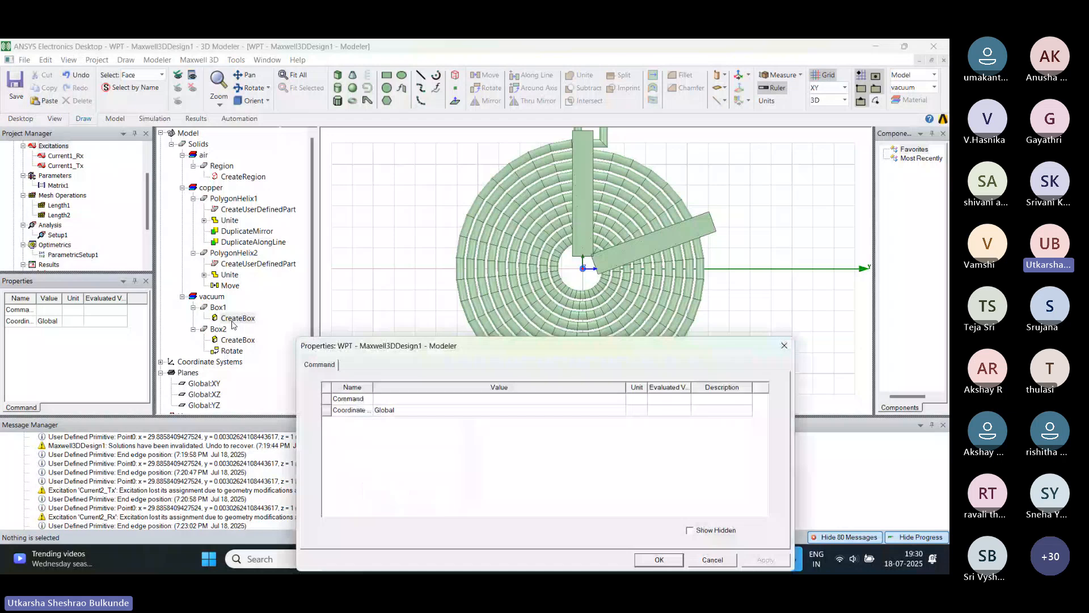
{"action": "left_click", "coordinate": [784, 345]}
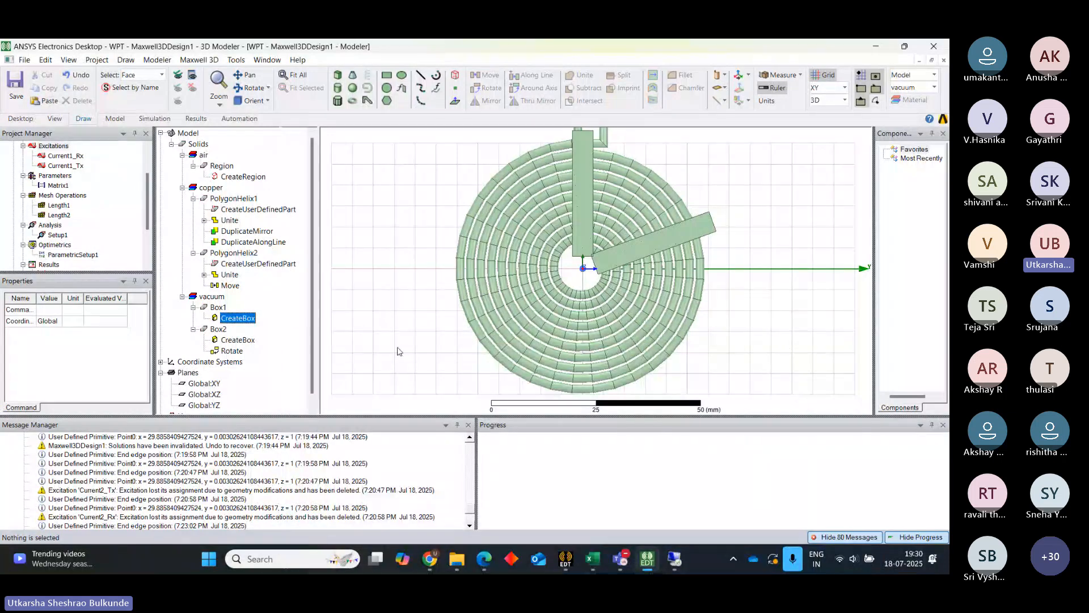
{"action": "double_click", "coordinate": [230, 342]}
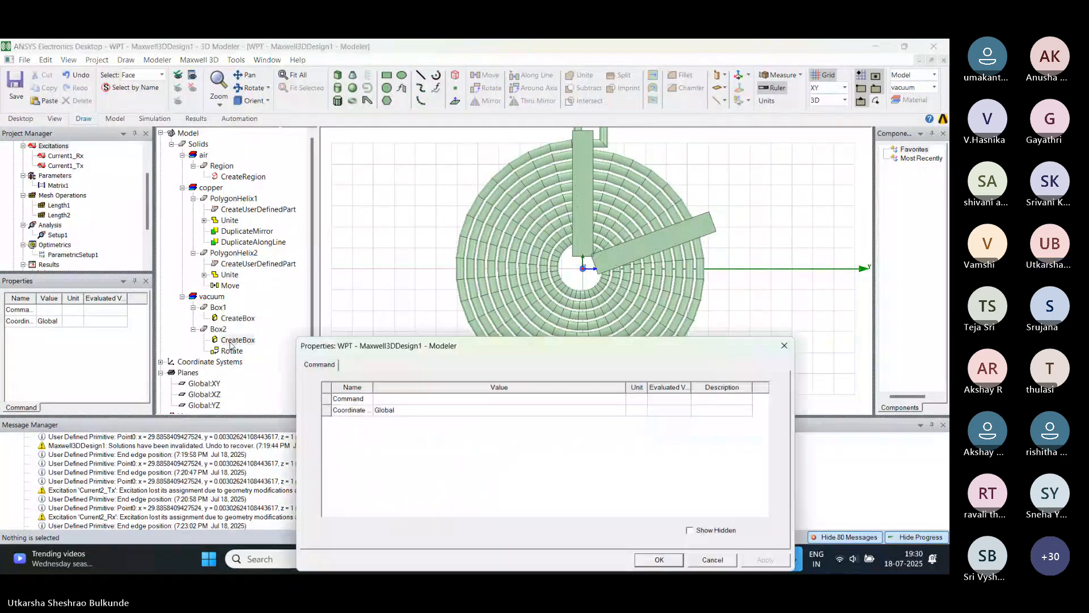
{"action": "left_click", "coordinate": [784, 345]}
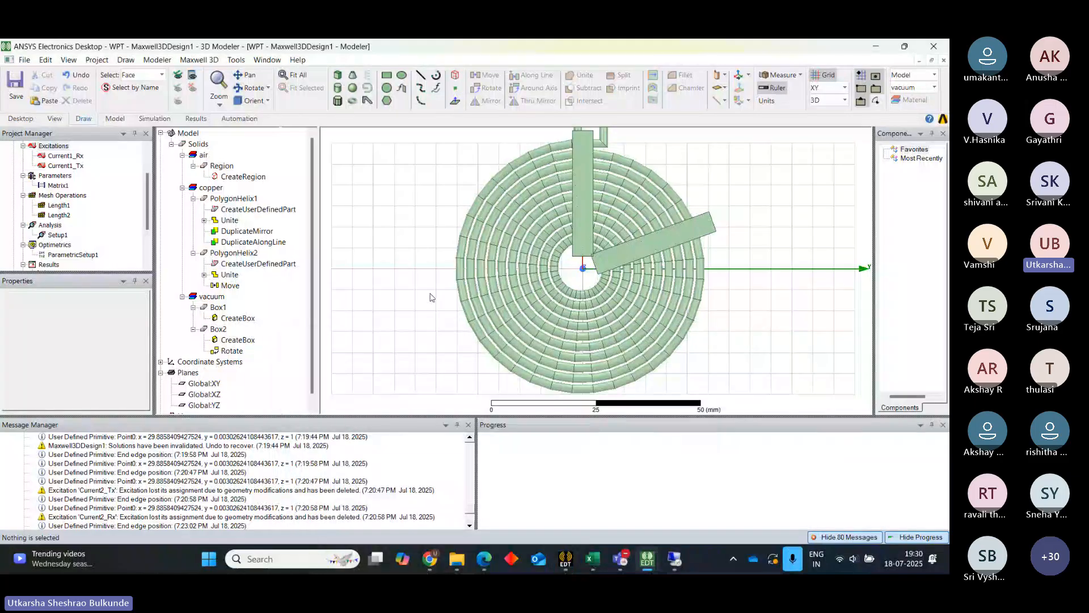
Set Box1's Y size to 3 mm and its position to 3, -1.5, -1 mm.
{"action": "double_click", "coordinate": [238, 319]}
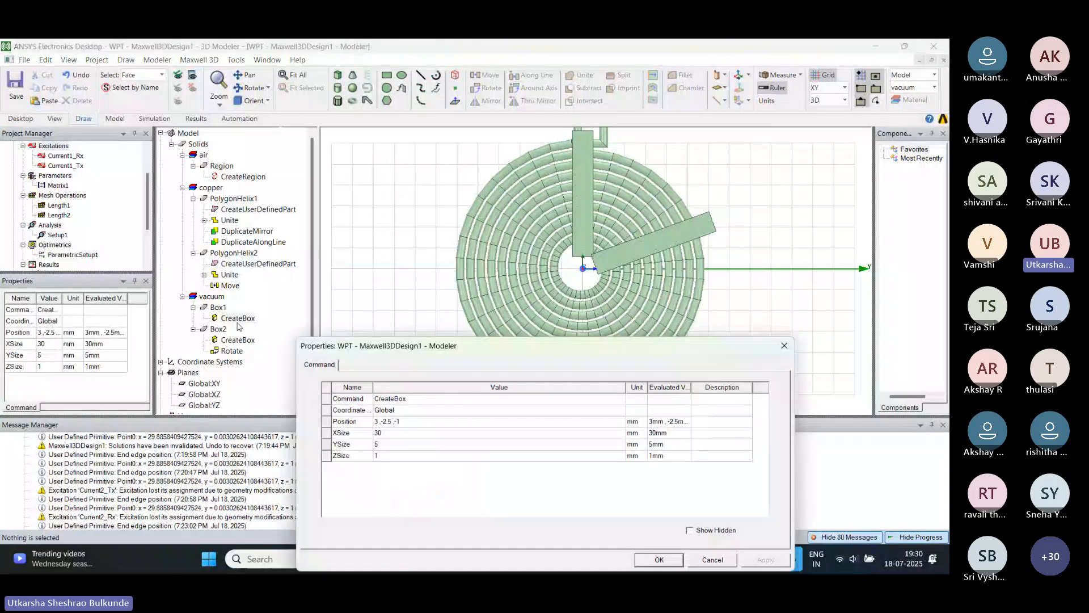
{"action": "left_click", "coordinate": [380, 445]}
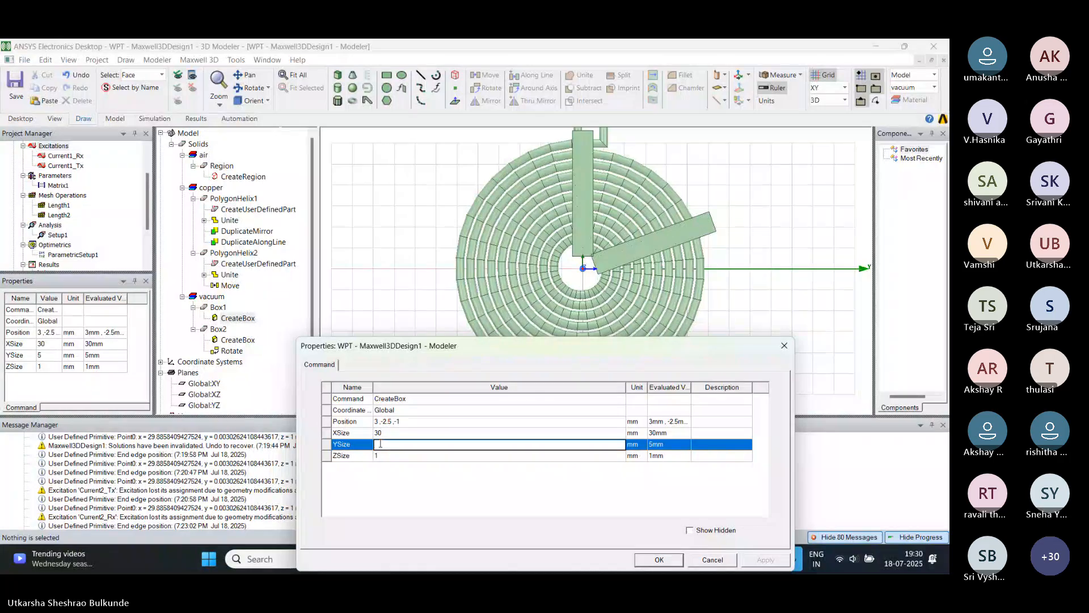
{"action": "type", "text": "3"}
{"action": "left_click", "coordinate": [385, 422]}
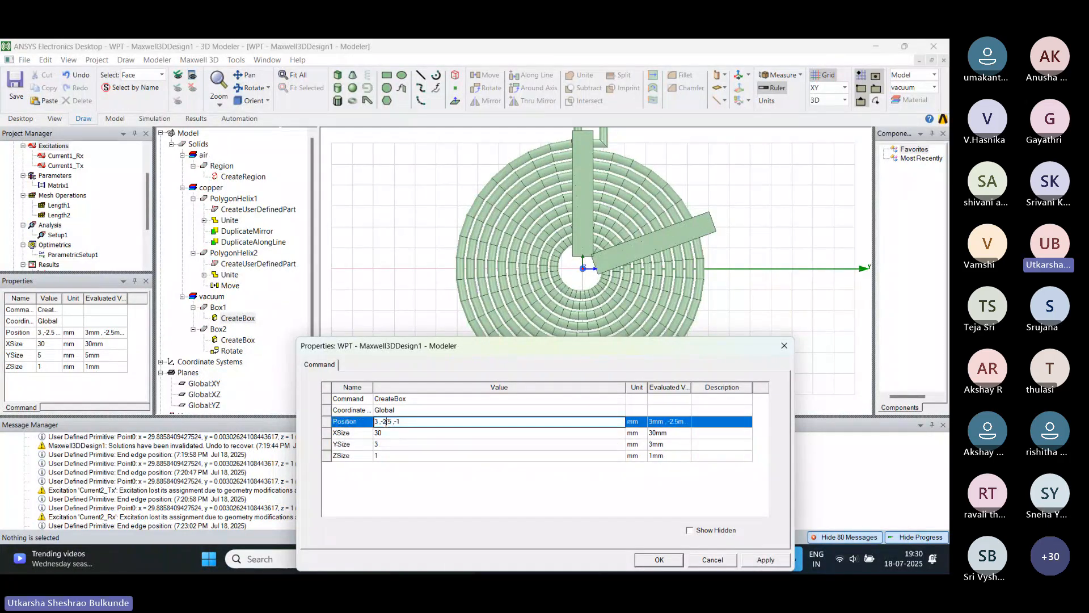
{"action": "key", "text": "BackSpace"}
{"action": "type", "text": "1"}
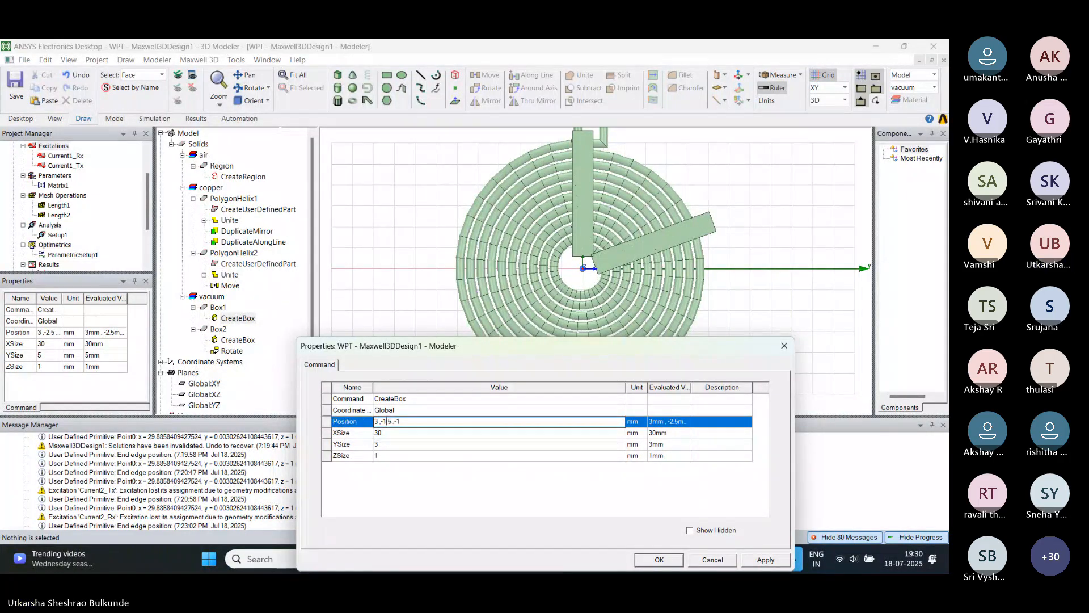
{"action": "left_click", "coordinate": [758, 561]}
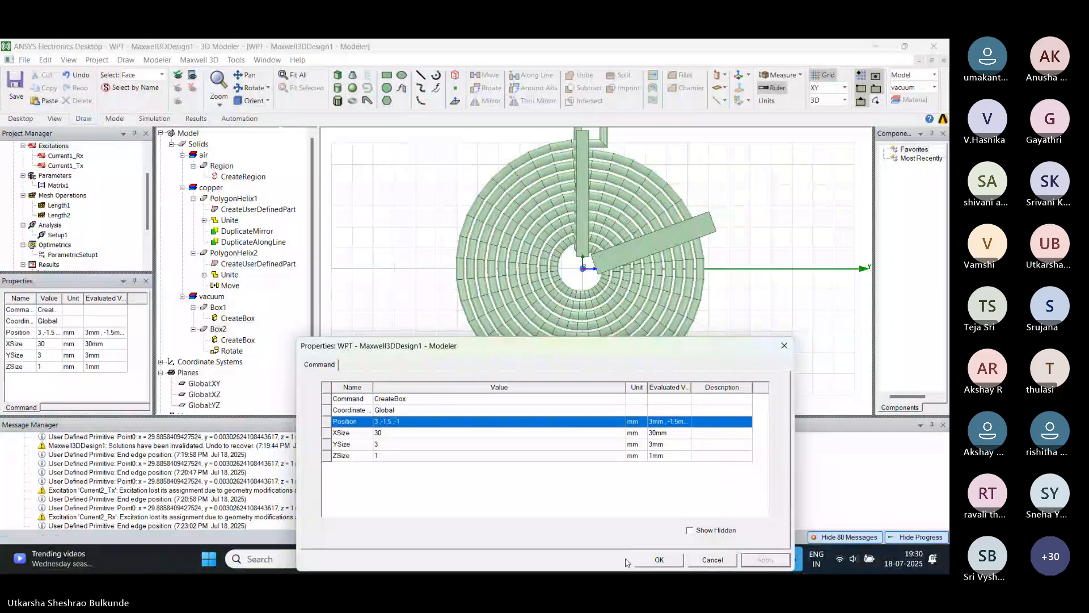
{"action": "left_click", "coordinate": [658, 559]}
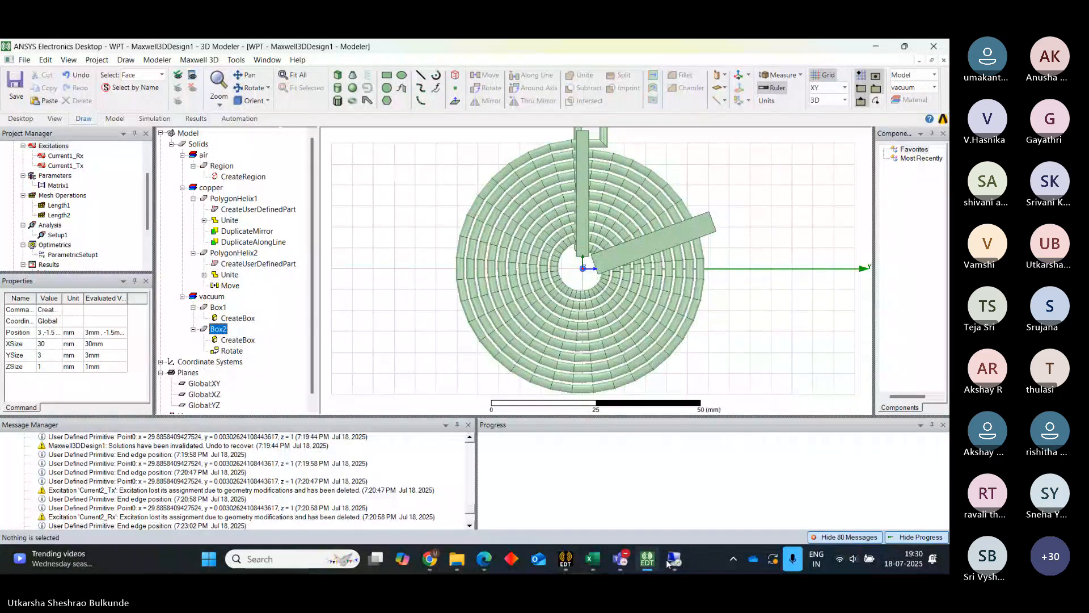
Delete the rotated Box2 from the model.
{"action": "left_click", "coordinate": [644, 246]}
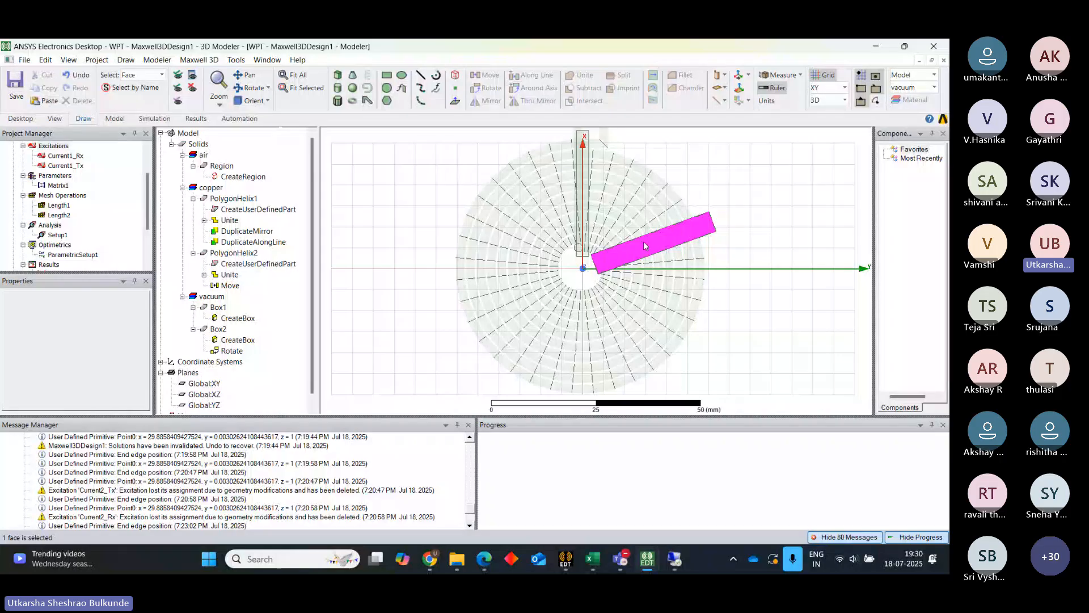
{"action": "left_click", "coordinate": [226, 331]}
{"action": "key", "text": "Delete"}
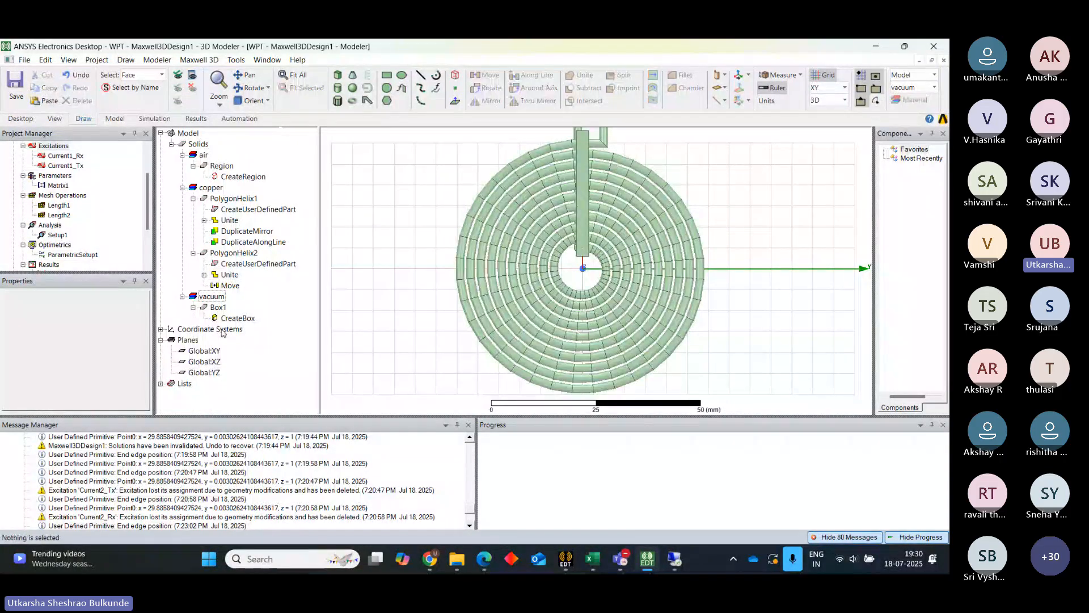
Duplicate the narrowed Box1 in place, keeping the copy's dimensions and position unchanged.
{"action": "left_click", "coordinate": [219, 307]}
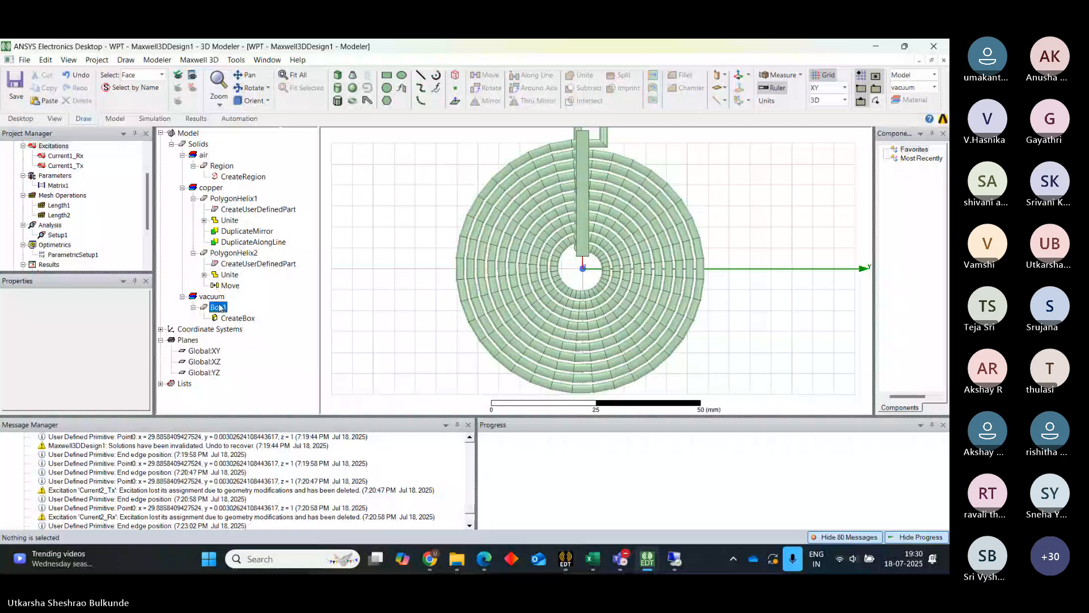
{"action": "key", "text": "ctrl+z"}
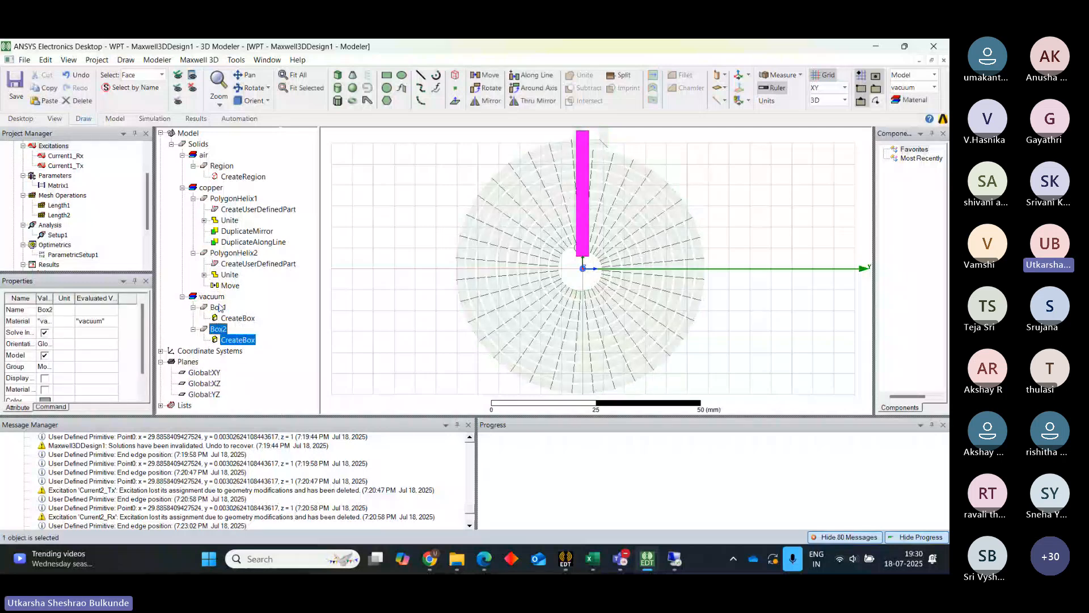
{"action": "double_click", "coordinate": [237, 339]}
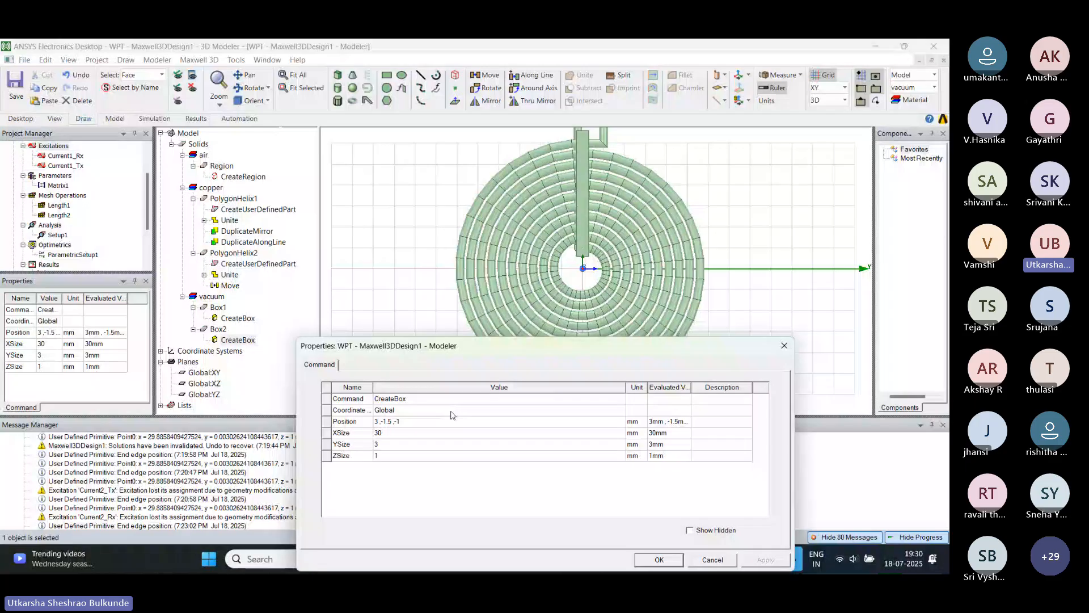
{"action": "left_click", "coordinate": [784, 346]}
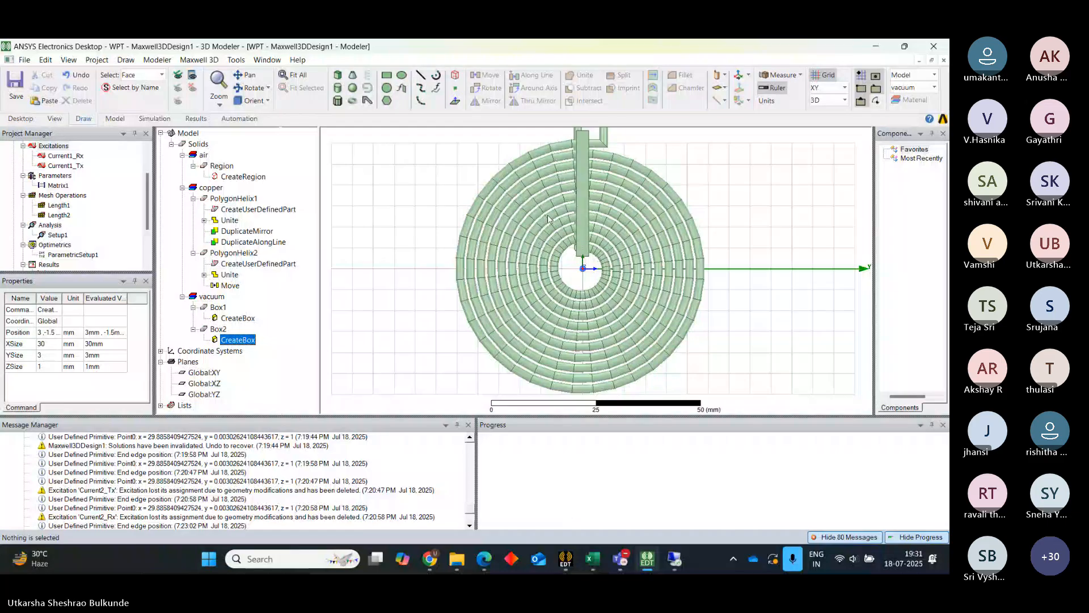
Rotate Box2 by 45 degrees about the Z axis.
{"action": "key", "text": "Up"}
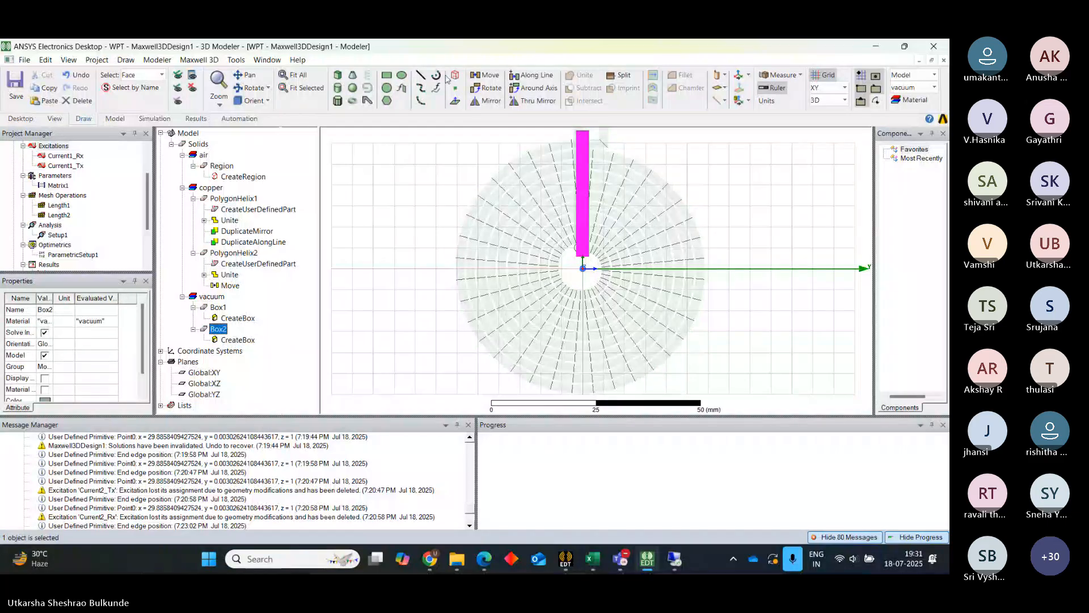
{"action": "left_click", "coordinate": [488, 88]}
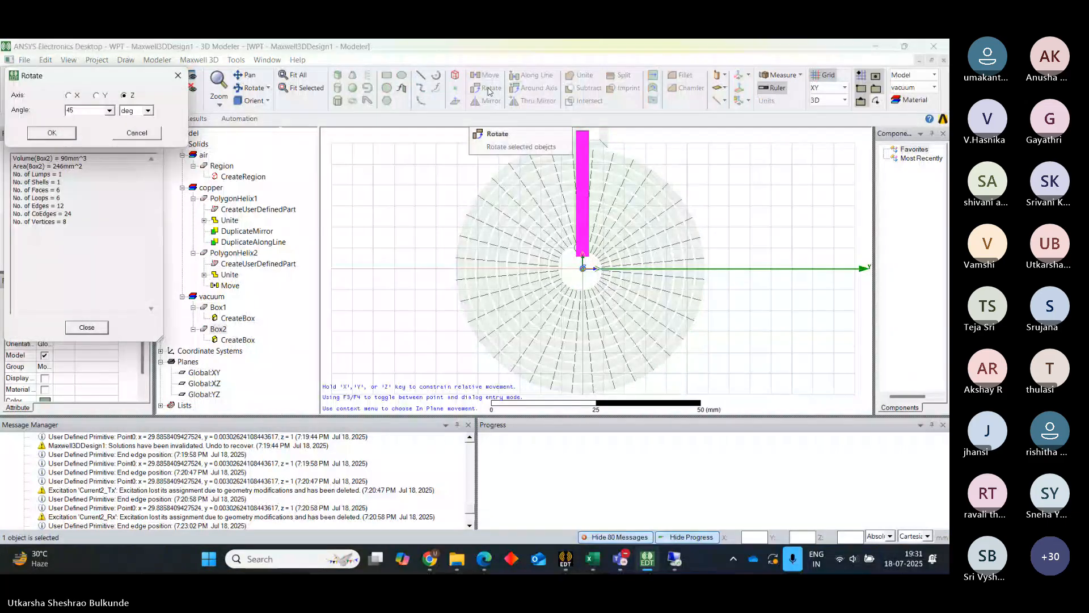
{"action": "double_click", "coordinate": [82, 111]}
{"action": "key", "text": "BackSpace"}
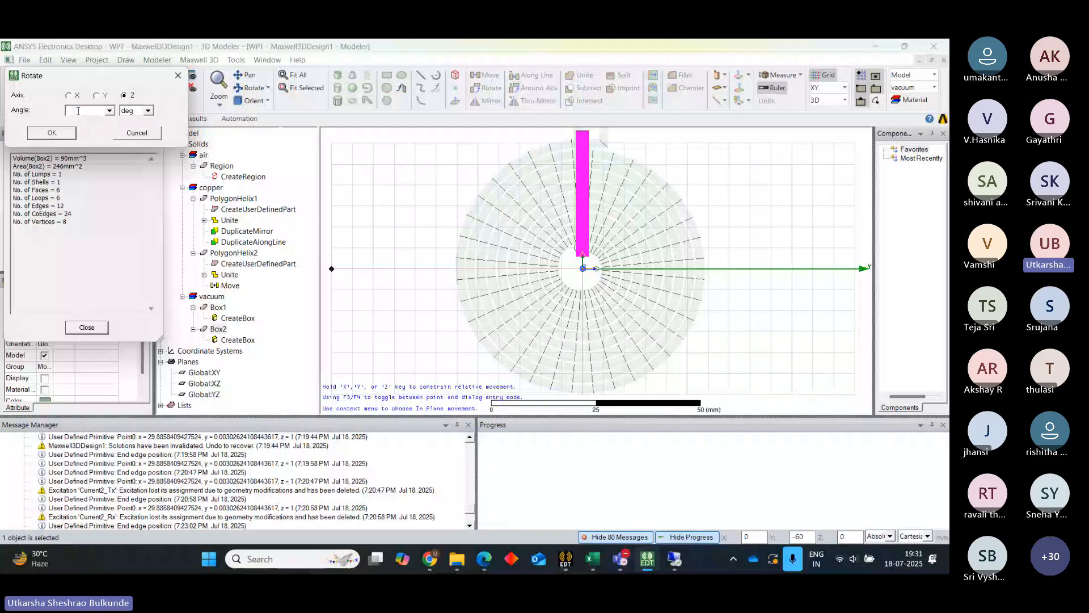
{"action": "type", "text": "45"}
{"action": "left_click", "coordinate": [51, 134]}
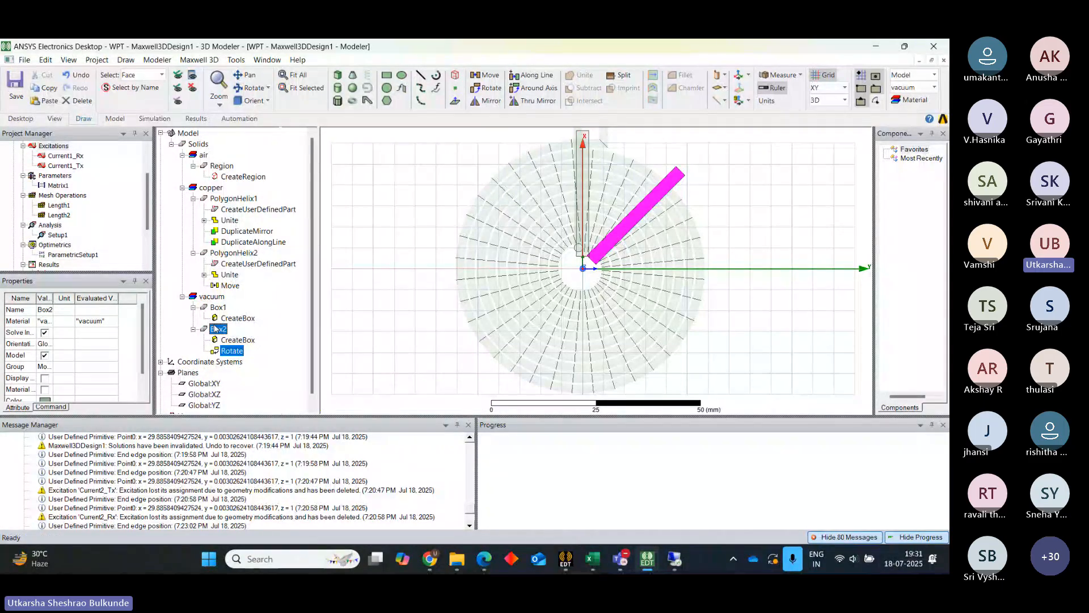
Change Box2's rotation angle about the Z axis to 50 degrees.
{"action": "double_click", "coordinate": [232, 351]}
{"action": "left_click", "coordinate": [420, 433]}
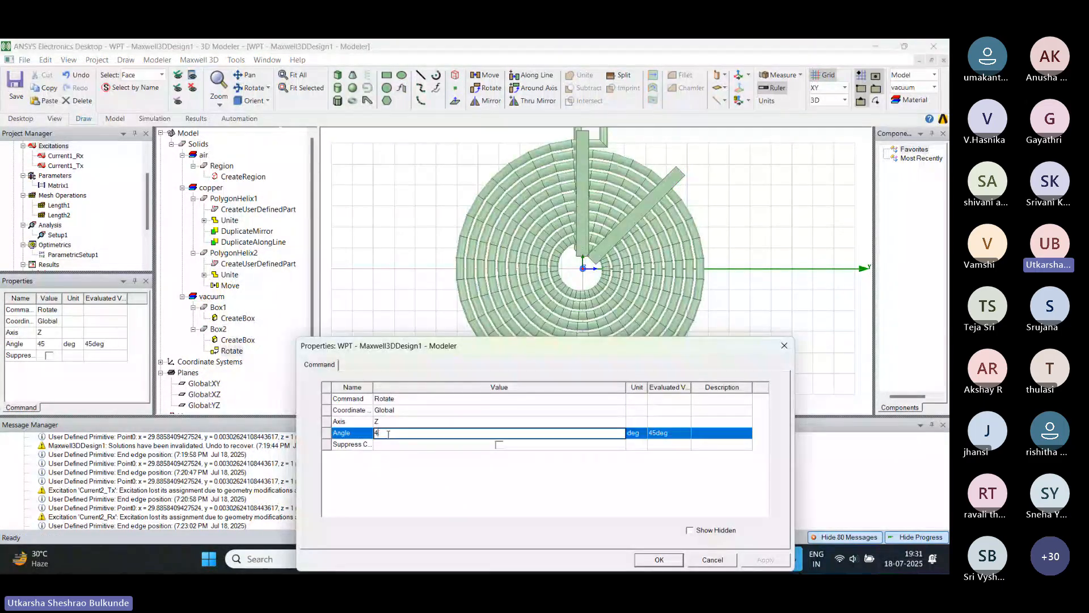
{"action": "type", "text": "50"}
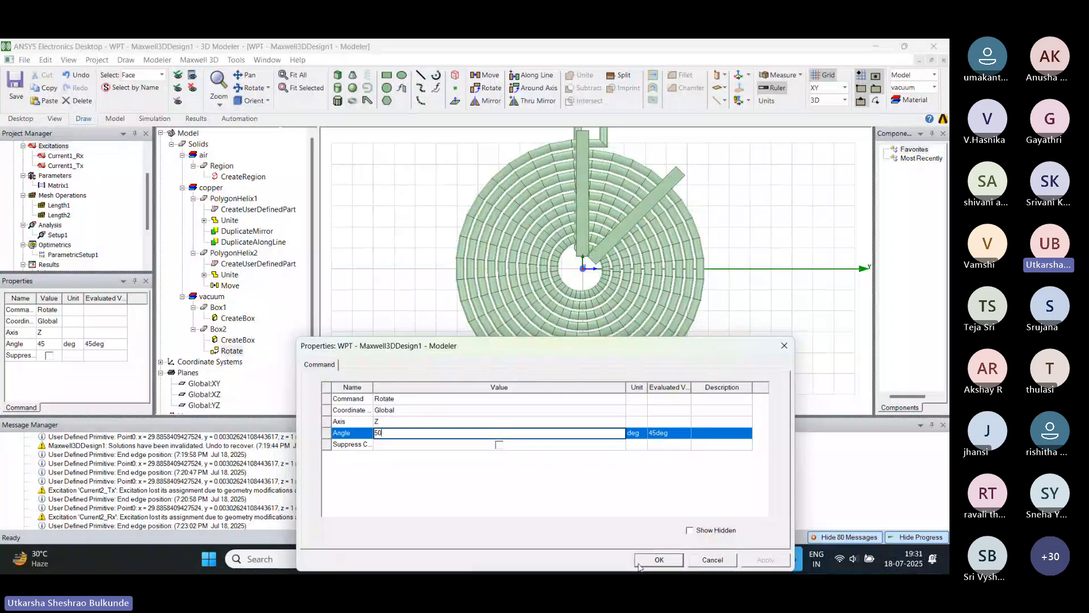
{"action": "left_click", "coordinate": [655, 560]}
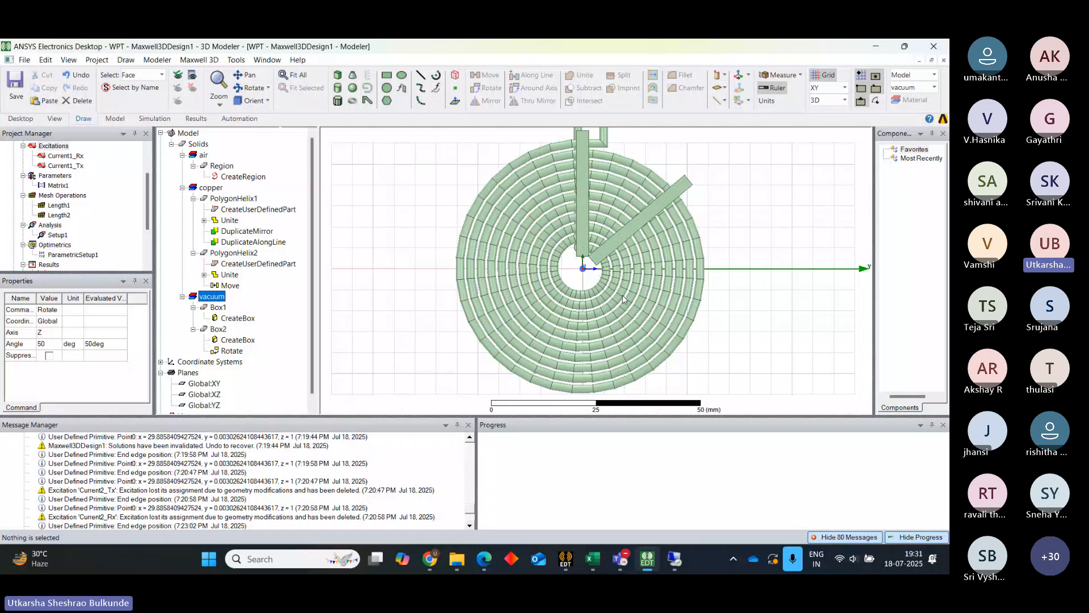
Set the angle of Box2's rotation about the Z axis to 55 degrees.
{"action": "scroll", "coordinate": [623, 299], "scroll_direction": "up", "scroll_amount": 2}
{"action": "left_click", "coordinate": [230, 350]}
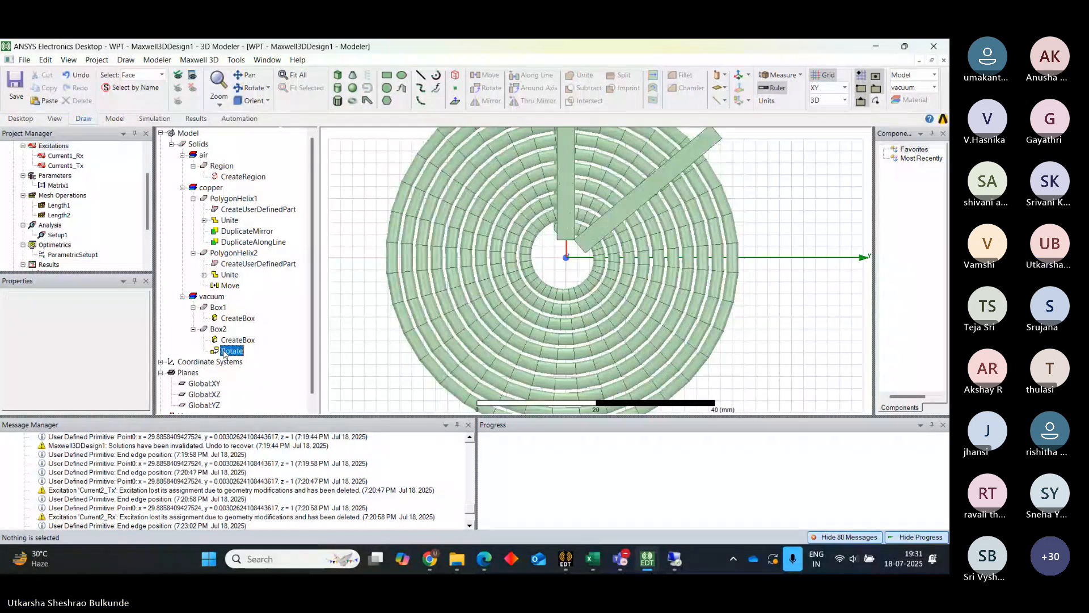
{"action": "double_click", "coordinate": [224, 351]}
{"action": "left_click", "coordinate": [385, 433]}
{"action": "key", "text": "BackSpace"}
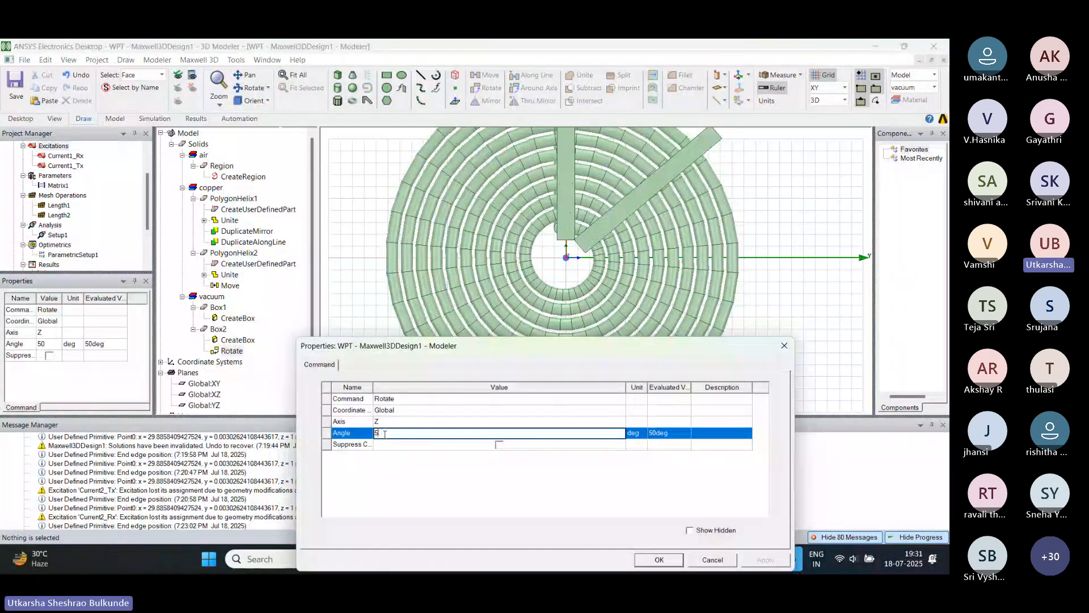
{"action": "type", "text": "5"}
{"action": "left_click", "coordinate": [670, 561]}
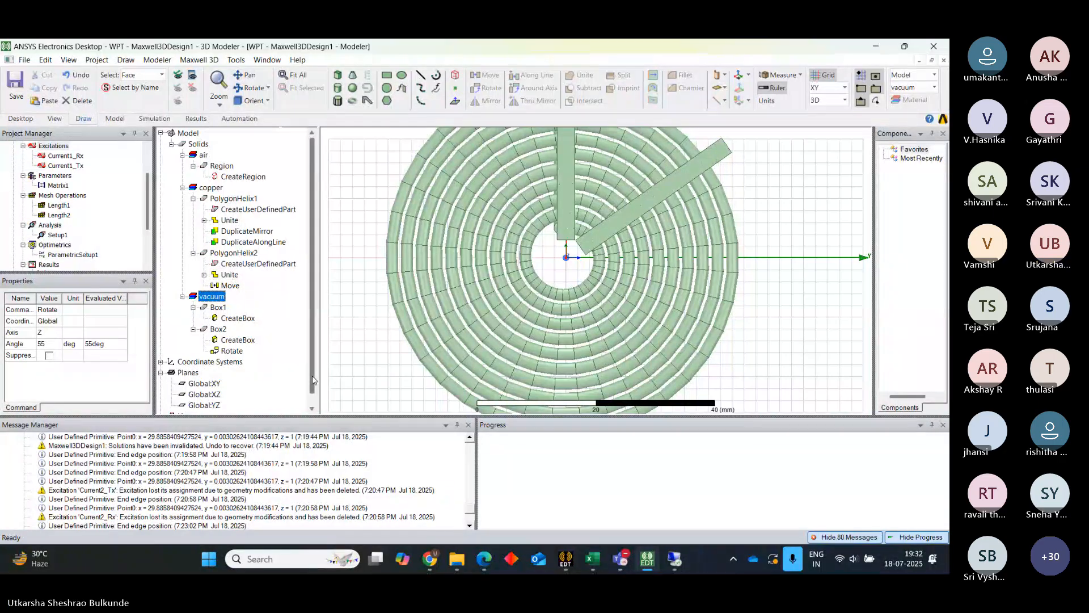
Duplicate Box2 in place, keeping the copy's 55 degree rotation.
{"action": "left_click_drag", "start_coordinate": [313, 380], "coordinate": [312, 402]}
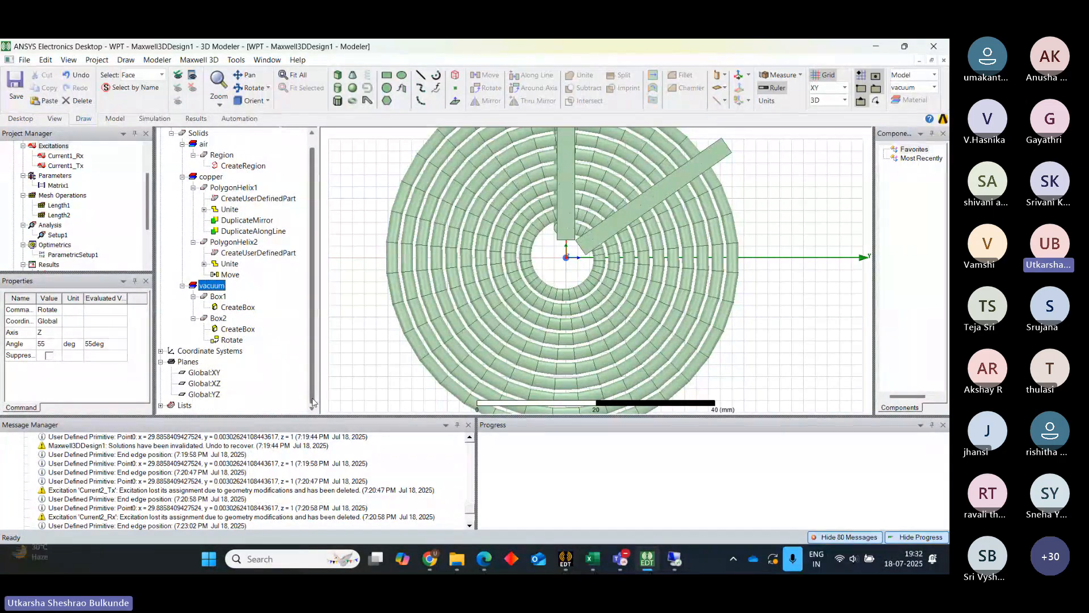
{"action": "left_click", "coordinate": [218, 319]}
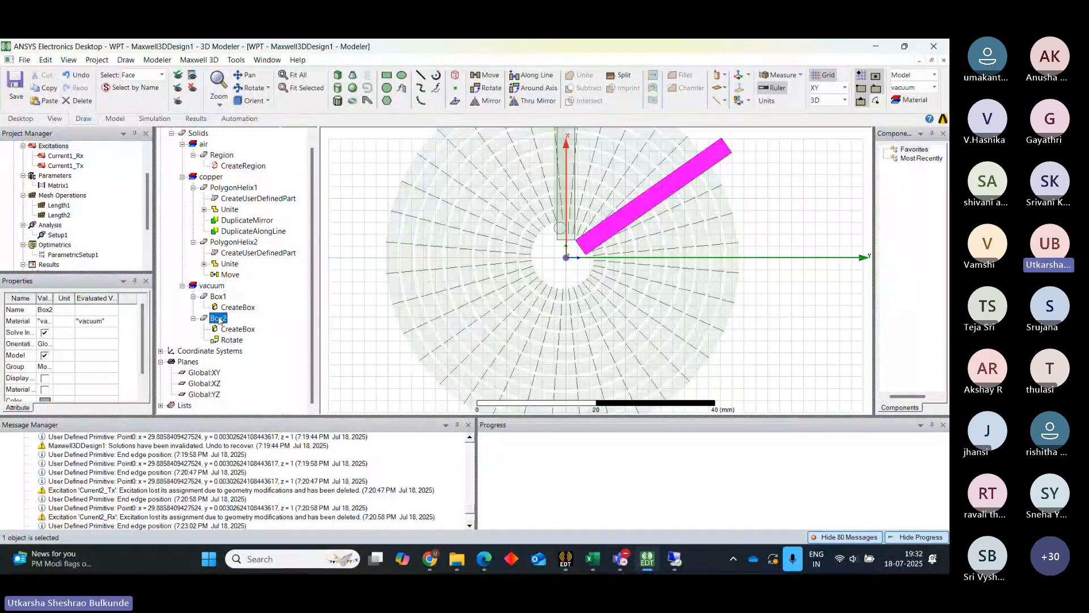
{"action": "key", "text": "ctrl+v"}
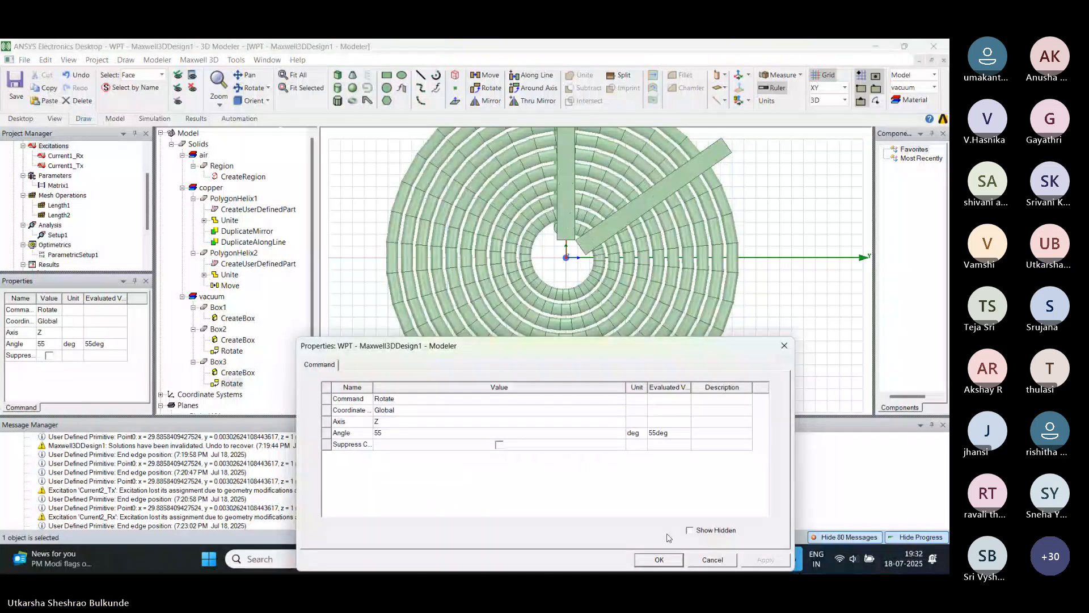
{"action": "left_click", "coordinate": [660, 560]}
Rotate Box3 by a further 55 degrees about the Z axis.
{"action": "left_click", "coordinate": [218, 362]}
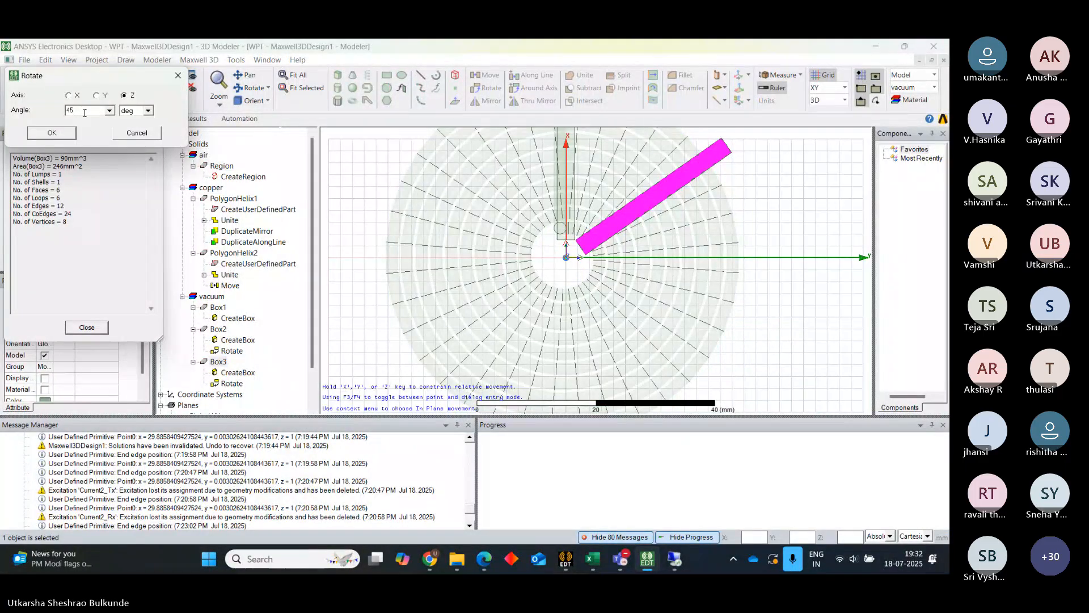
{"action": "key", "text": "BackSpace"}
{"action": "key", "text": "BackSpace"}
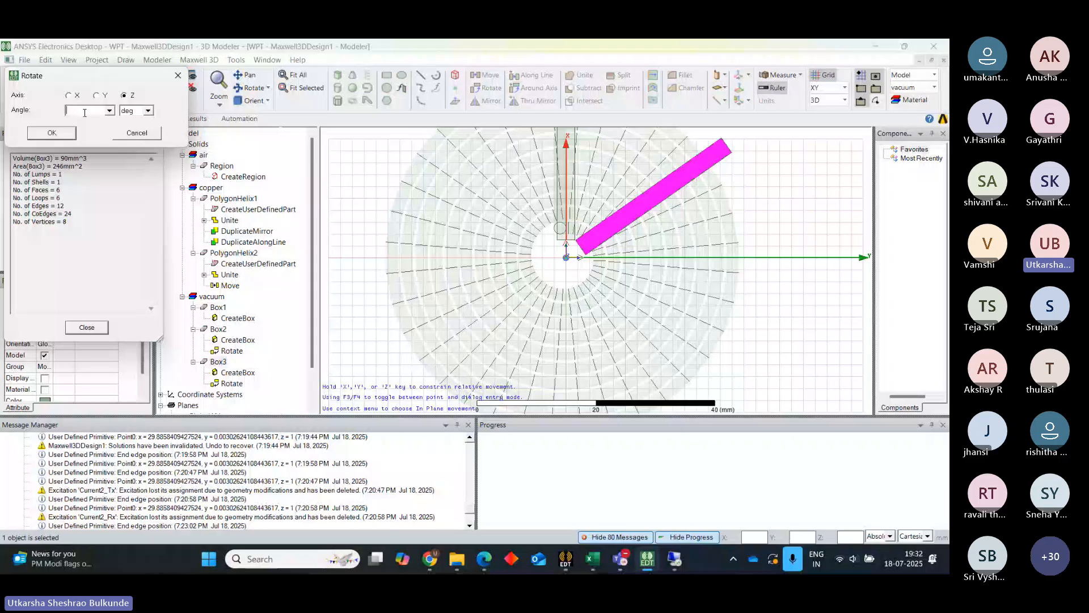
{"action": "type", "text": "55"}
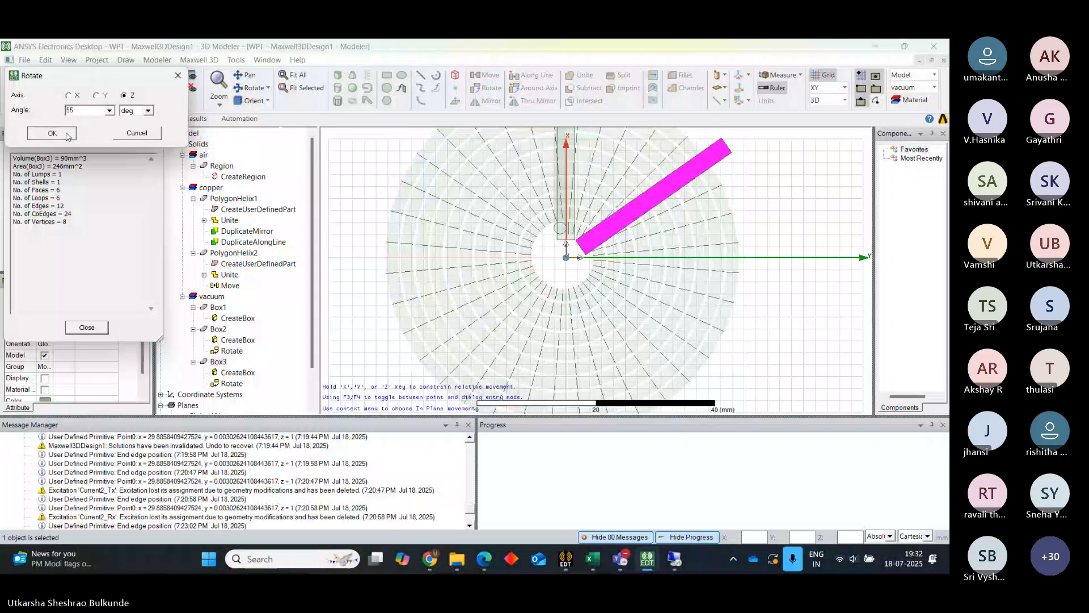
{"action": "left_click", "coordinate": [67, 135]}
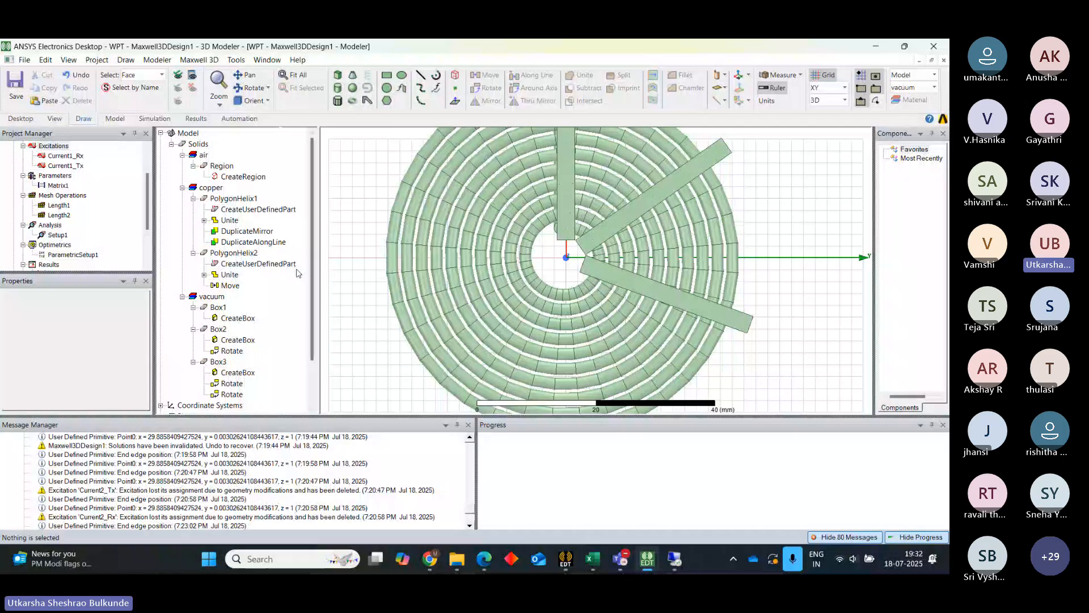
Duplicate Box3 in place, keeping both of its rotations.
{"action": "scroll", "coordinate": [227, 313], "scroll_direction": "down", "scroll_amount": 2}
{"action": "left_click", "coordinate": [218, 308]}
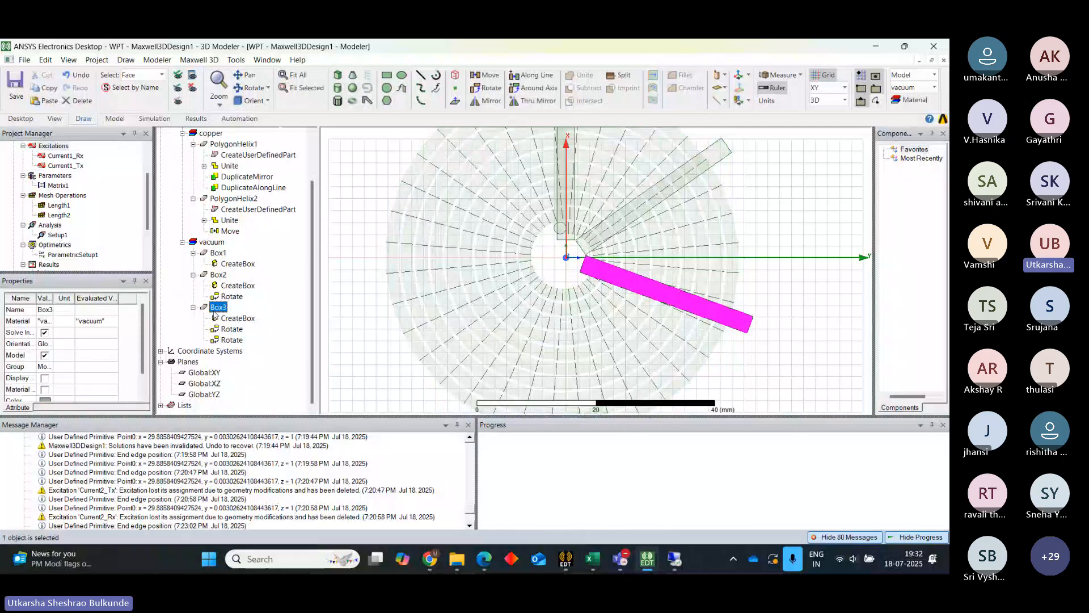
{"action": "key", "text": "ctrl+c"}
{"action": "key", "text": "ctrl+v"}
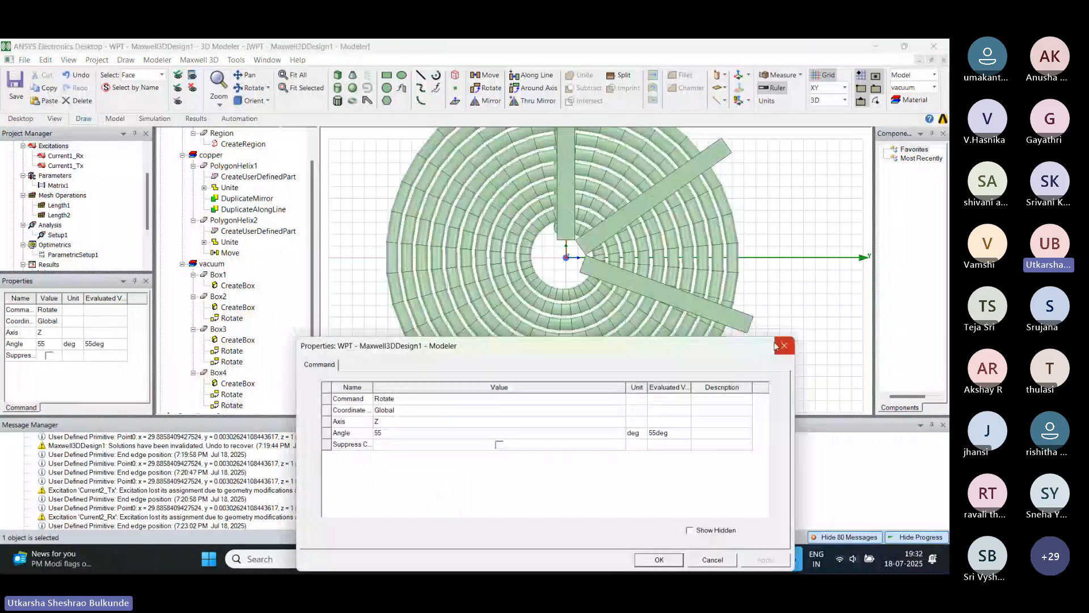
{"action": "left_click", "coordinate": [783, 346]}
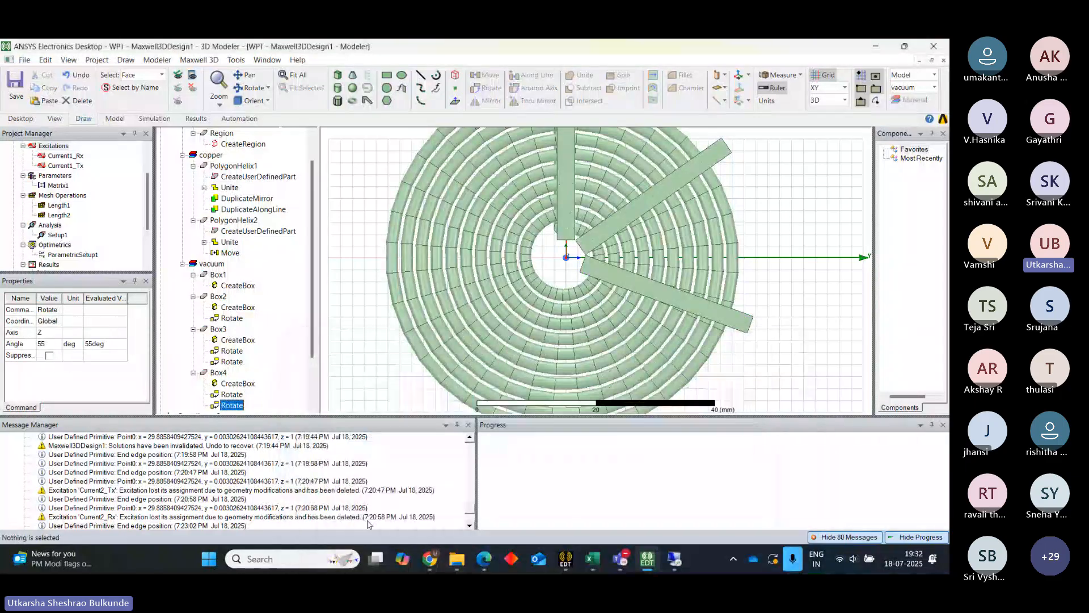
Rotate Box4 by another 55 degrees about the Z axis.
{"action": "left_click", "coordinate": [218, 372]}
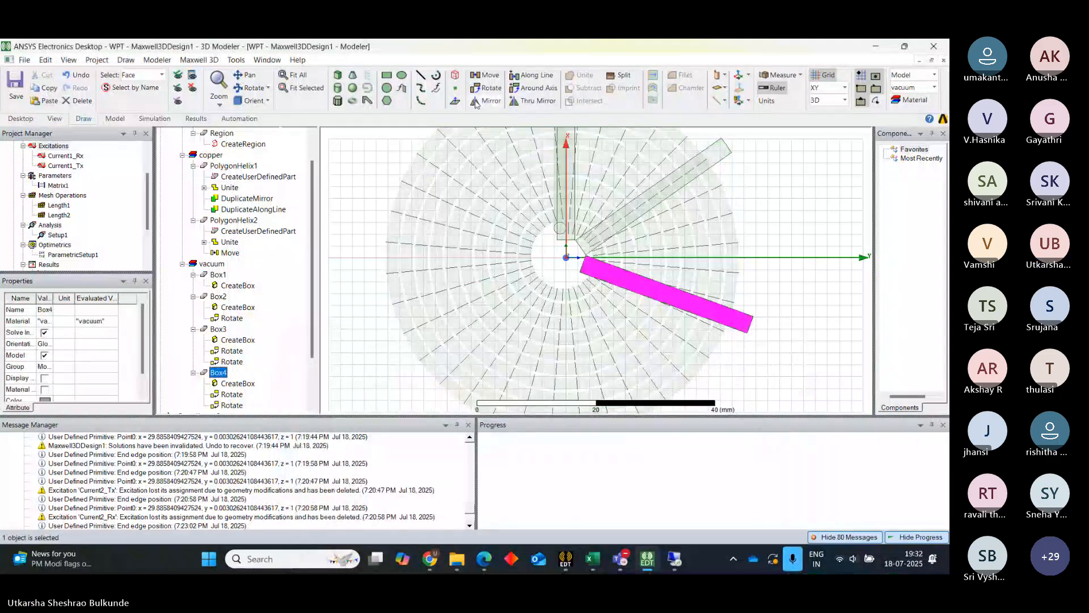
{"action": "left_click", "coordinate": [485, 90]}
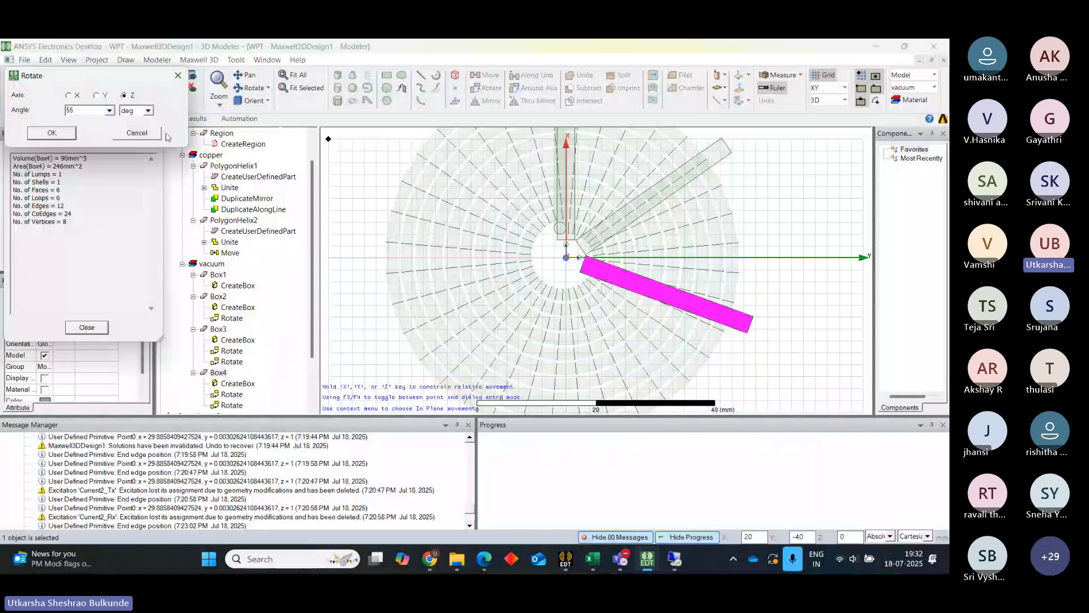
{"action": "left_click", "coordinate": [52, 133]}
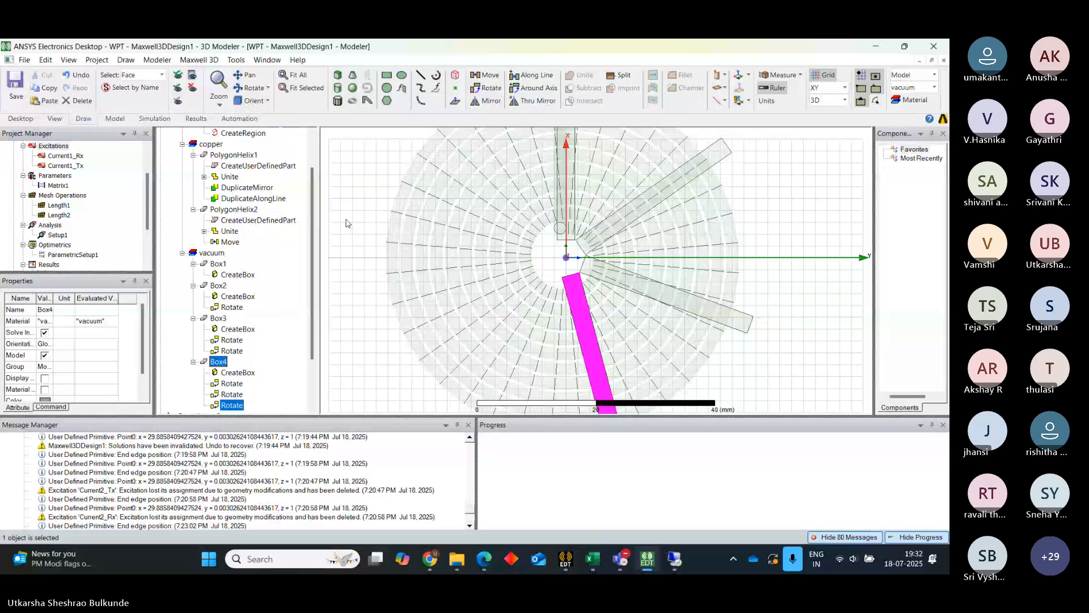
Duplicate Box4 in place and rotate the copy, Box5, by a further 55 degrees about the Z axis.
{"action": "key", "text": "ctrl+v"}
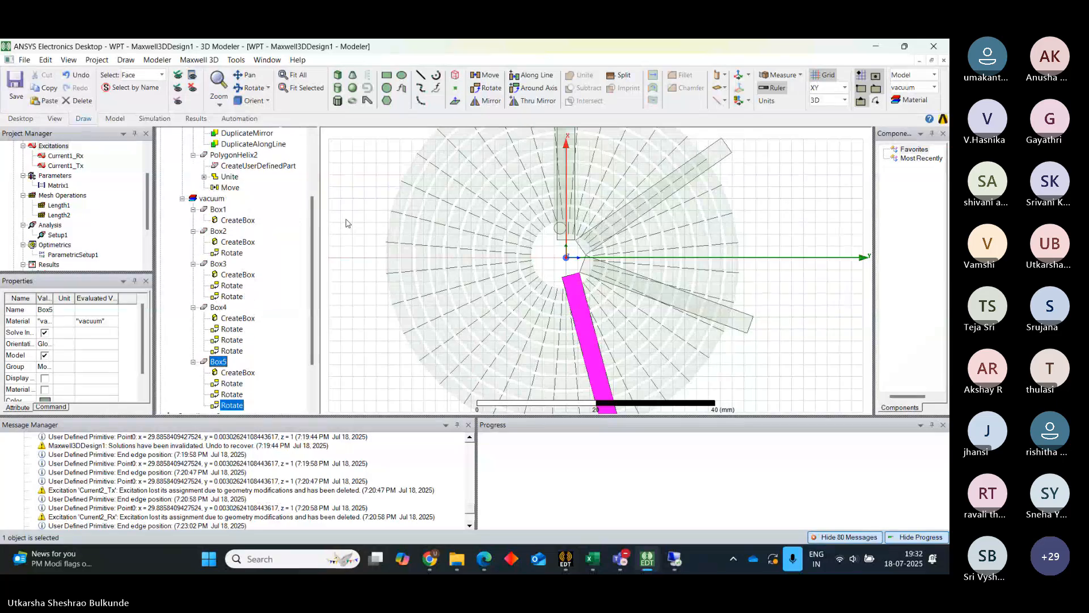
{"action": "left_click", "coordinate": [492, 94]}
{"action": "left_click", "coordinate": [49, 132]}
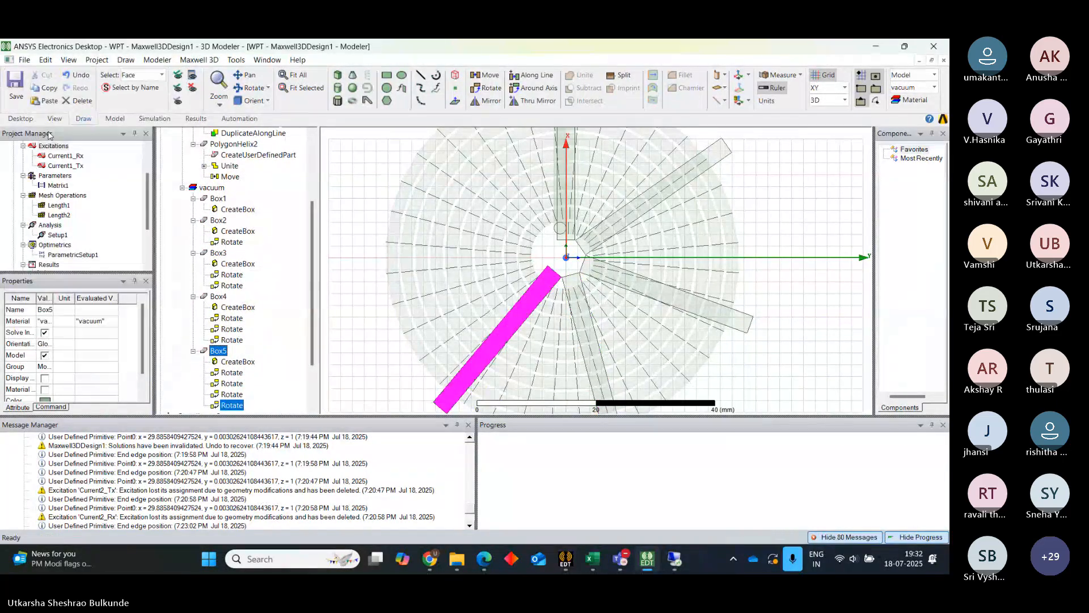
Duplicate Box5 in place and rotate the copy, Box6, by another 55 degrees about the Z axis.
{"action": "key", "text": "ctrl+v"}
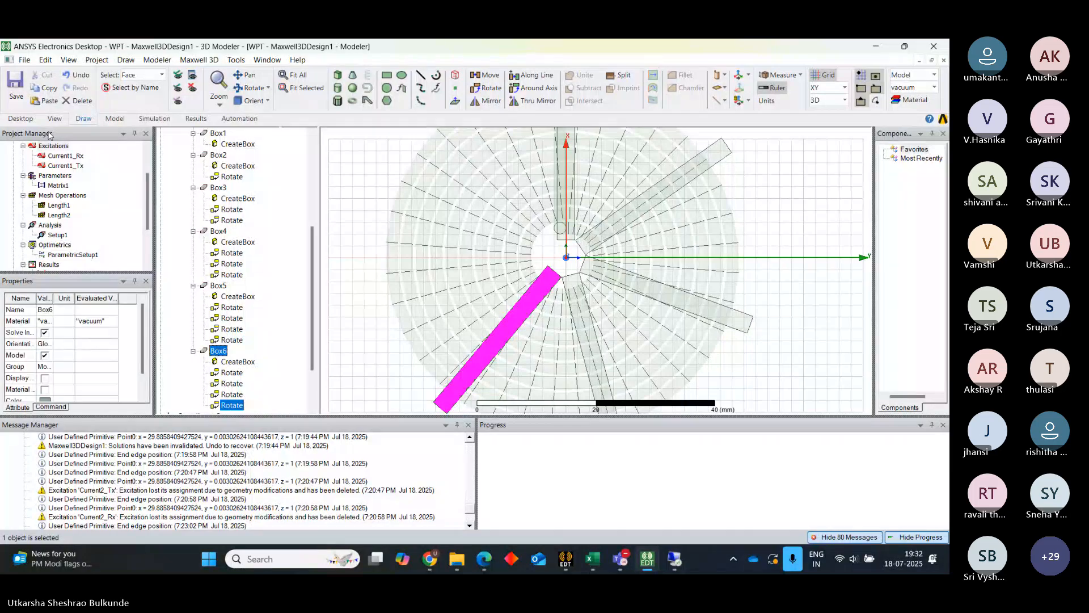
{"action": "left_click", "coordinate": [483, 93]}
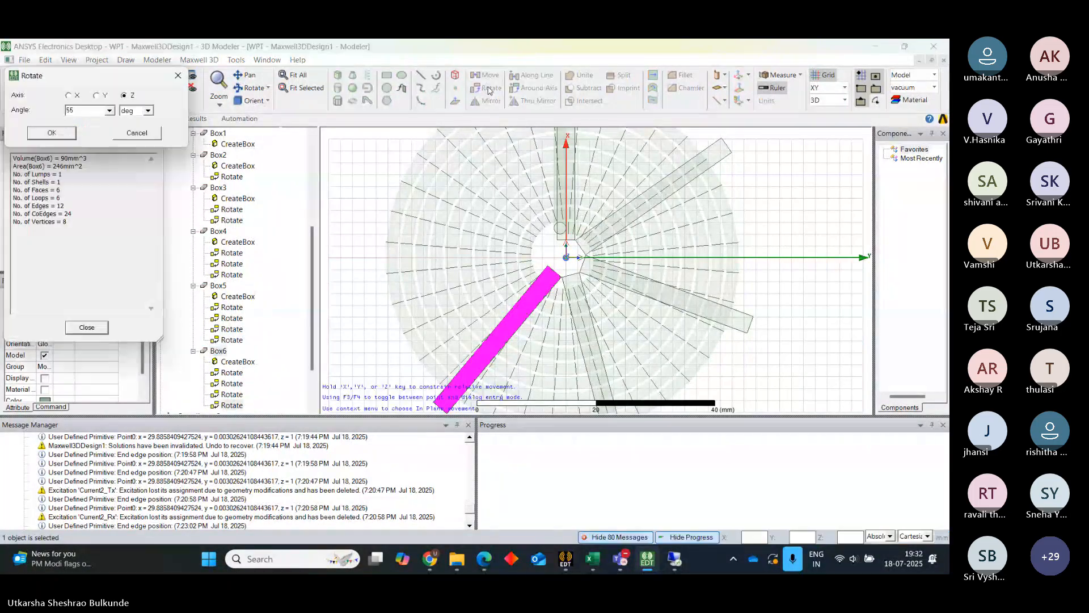
{"action": "left_click", "coordinate": [51, 133]}
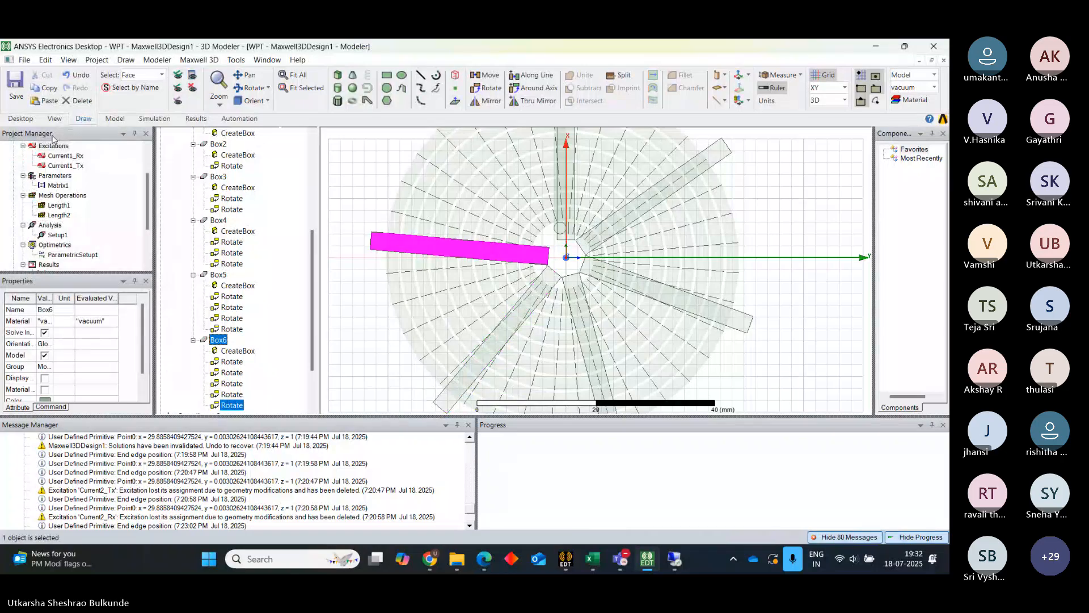
Duplicate Box6 in place and rotate the copy, Box7, by 55 degrees about the Z axis.
{"action": "key", "text": "ctrl+v"}
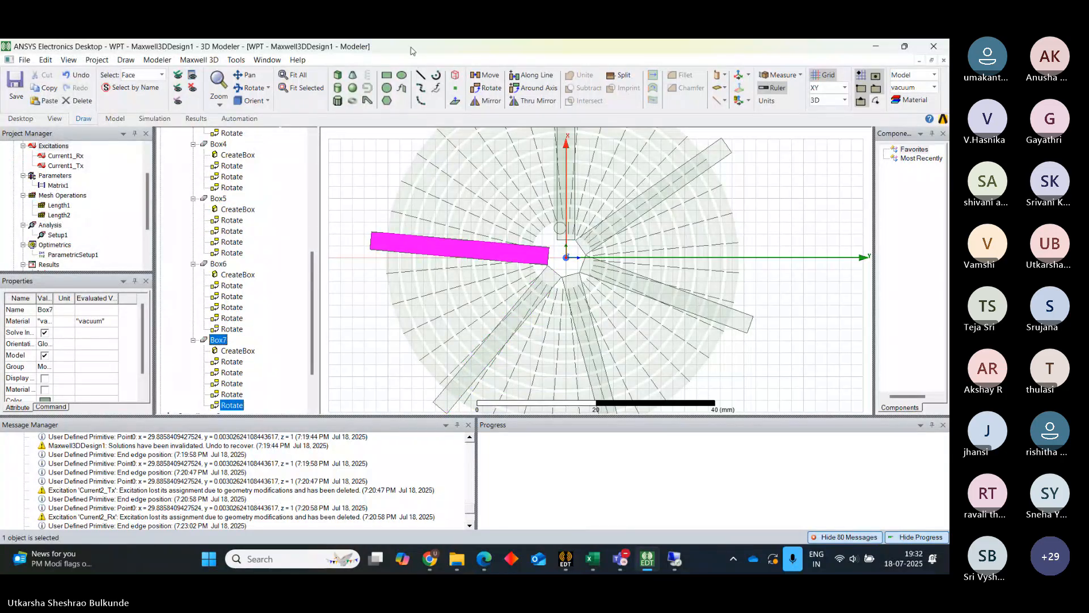
{"action": "left_click", "coordinate": [486, 90]}
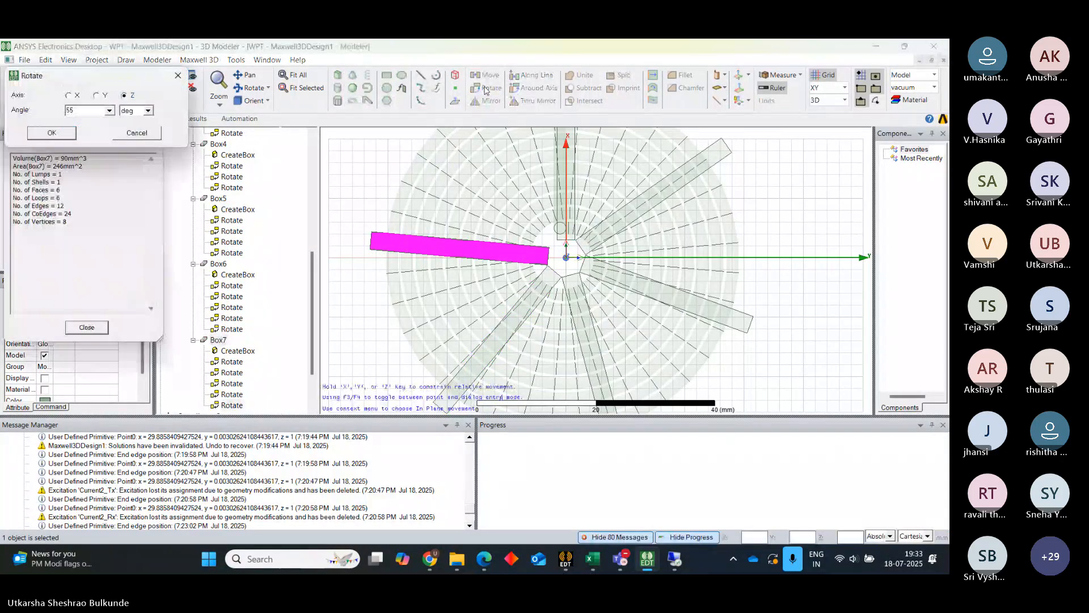
{"action": "key", "text": "Return"}
{"action": "left_click", "coordinate": [348, 194]}
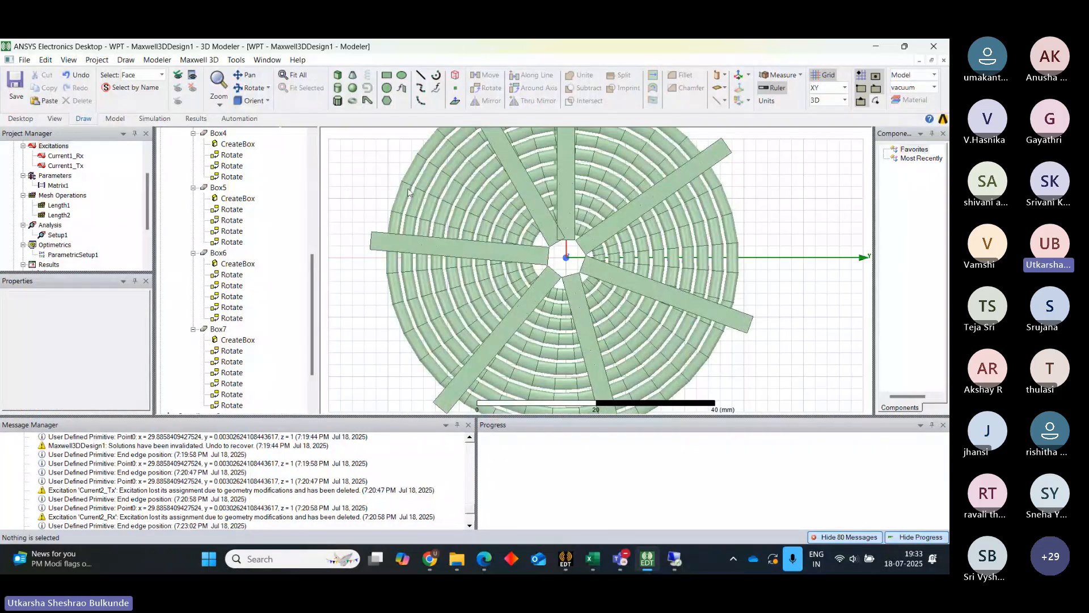
Set the angle of Box7's last rotation to 45 degrees.
{"action": "left_click", "coordinate": [539, 224]}
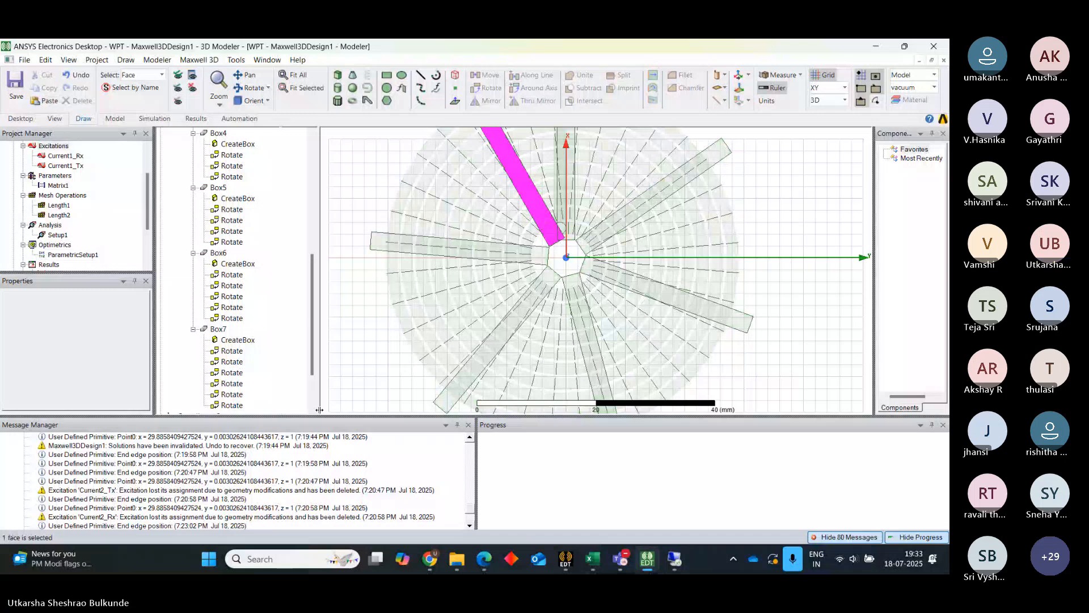
{"action": "scroll", "coordinate": [310, 397], "scroll_direction": "down", "scroll_amount": 2}
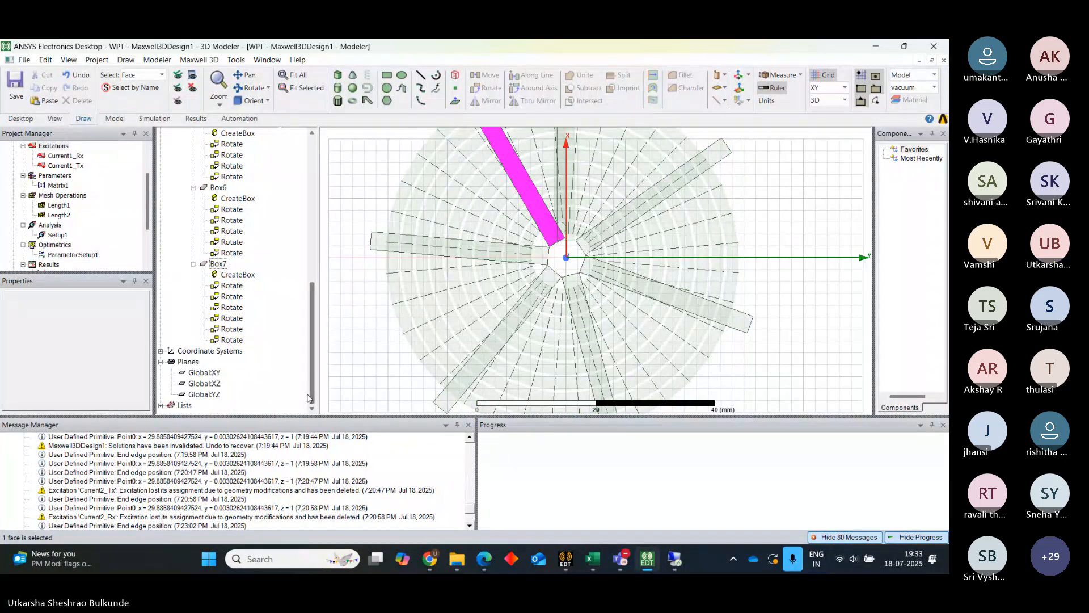
{"action": "double_click", "coordinate": [232, 340]}
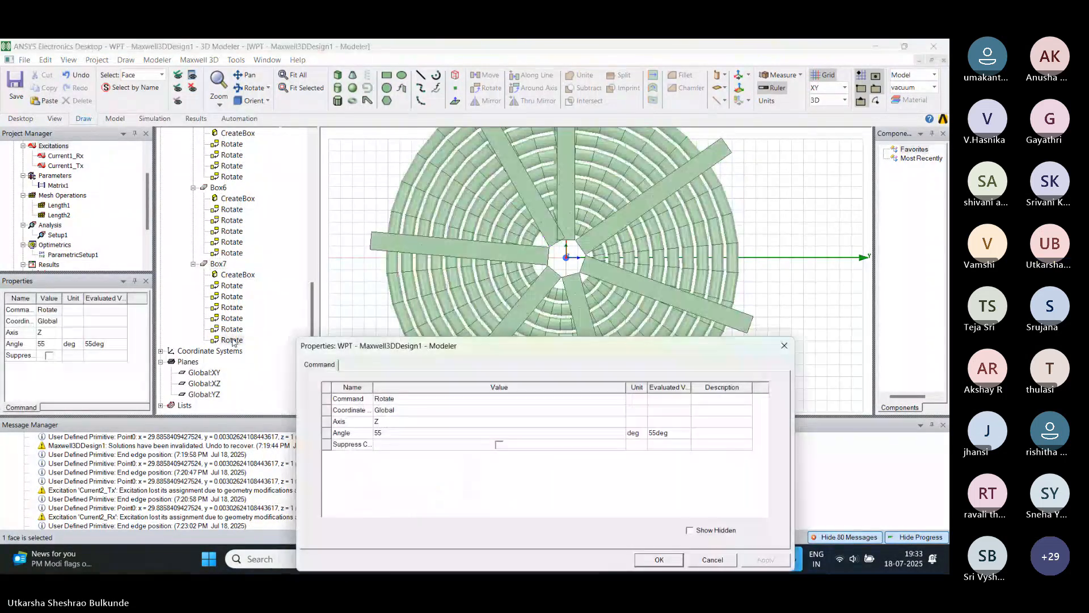
{"action": "left_click", "coordinate": [383, 433]}
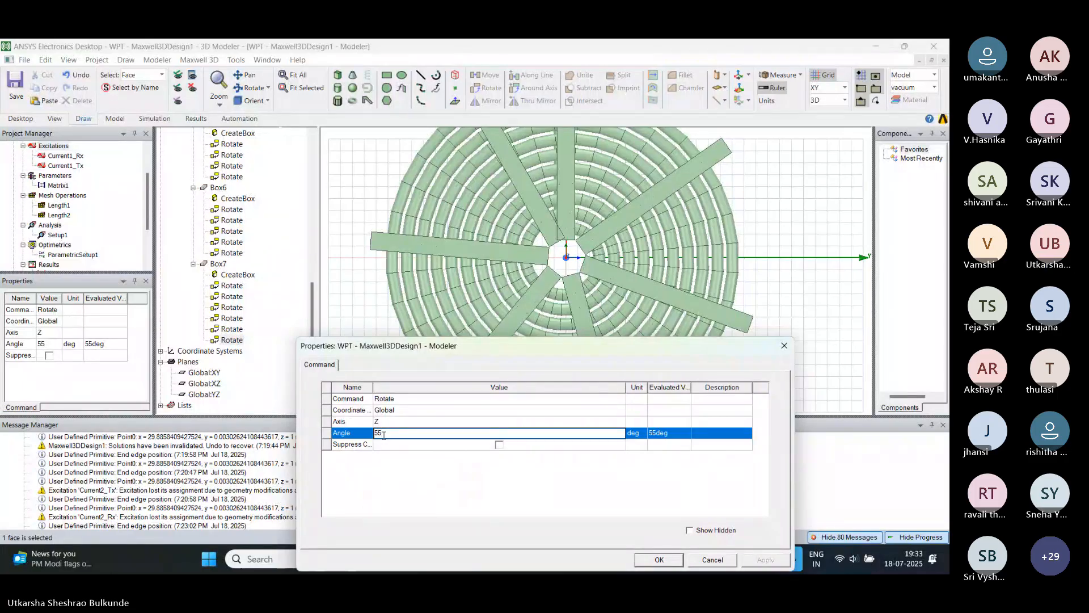
{"action": "type", "text": "4"}
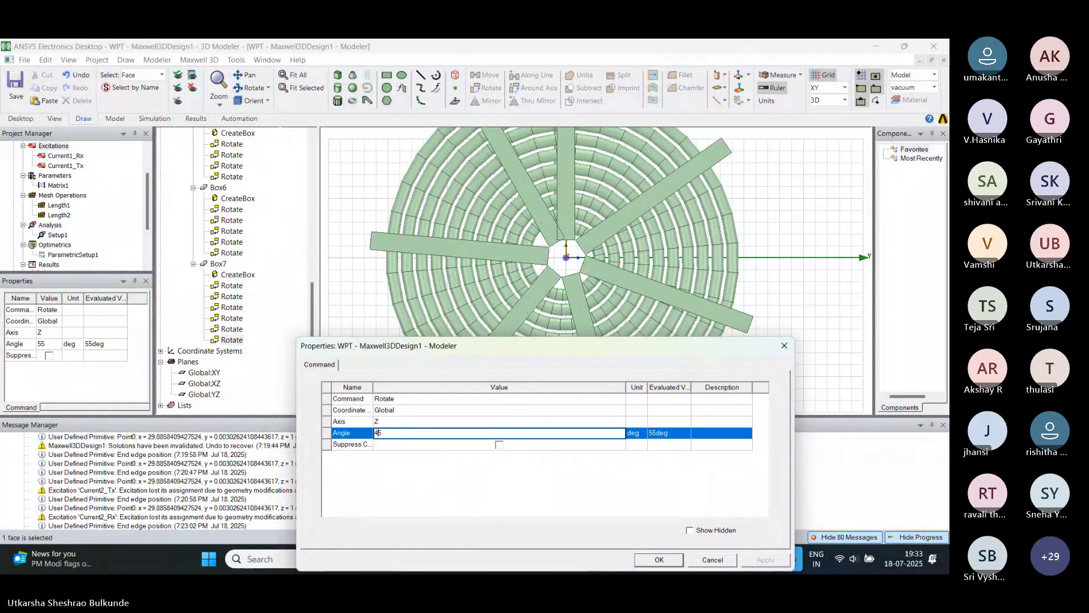
{"action": "left_click", "coordinate": [654, 561]}
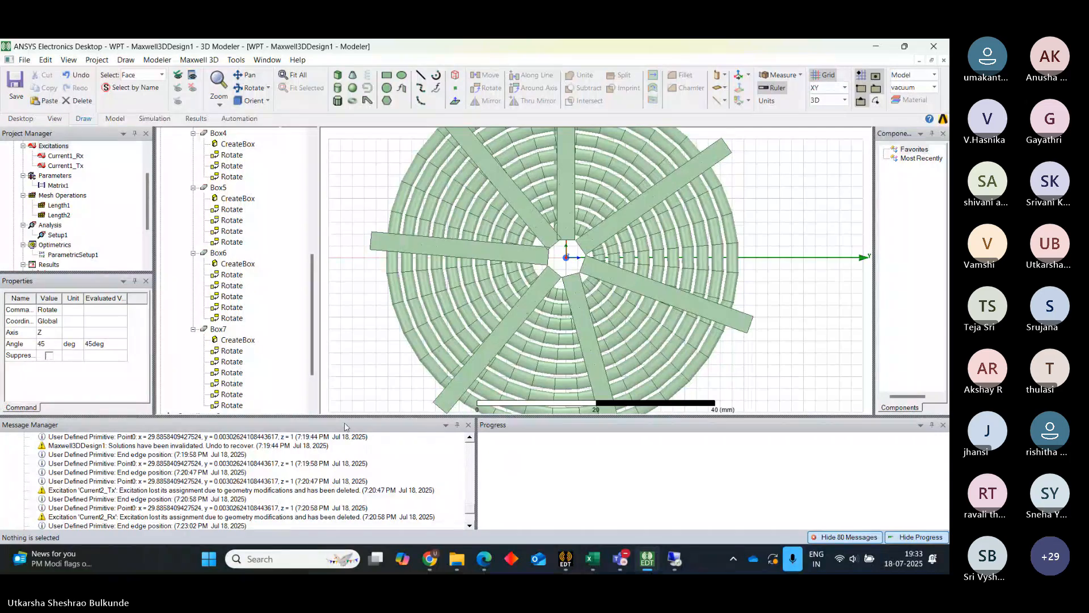
Delete Box7 from the model.
{"action": "scroll", "coordinate": [312, 311], "scroll_direction": "down", "scroll_amount": 2}
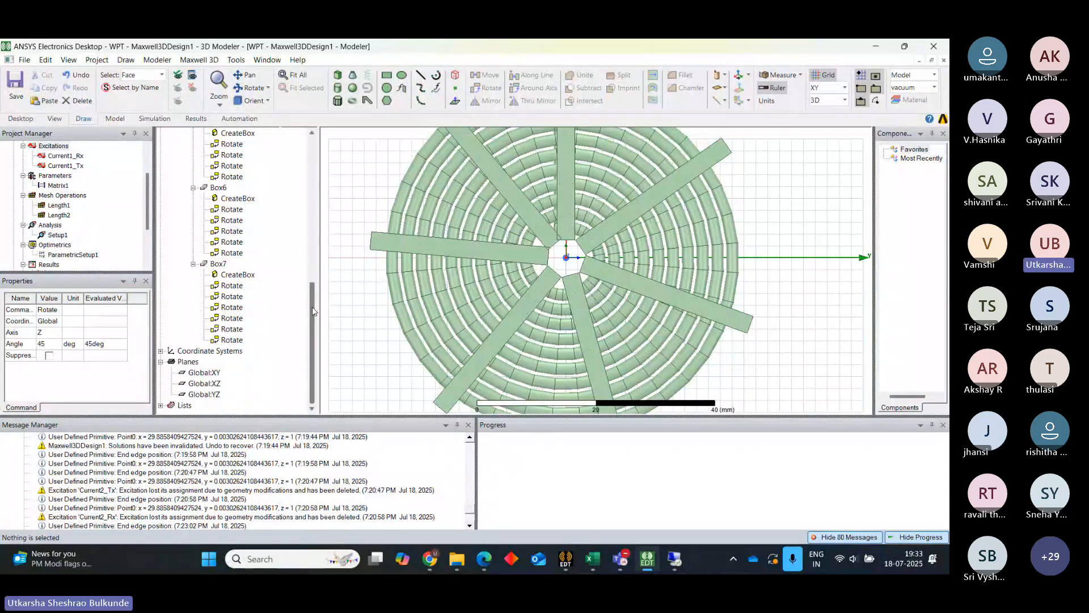
{"action": "left_click", "coordinate": [218, 264]}
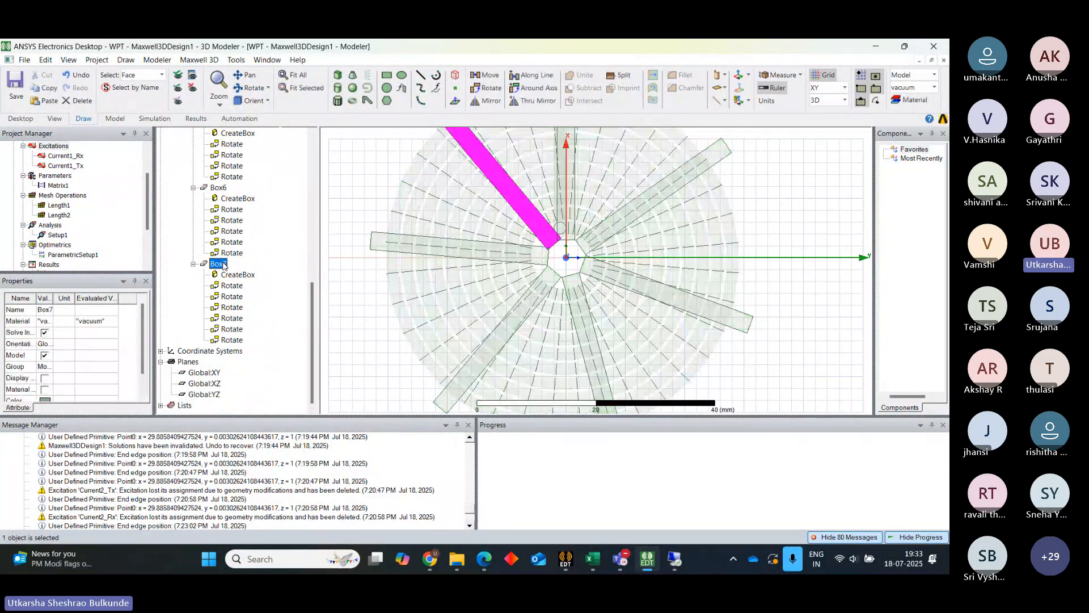
{"action": "key", "text": "Delete"}
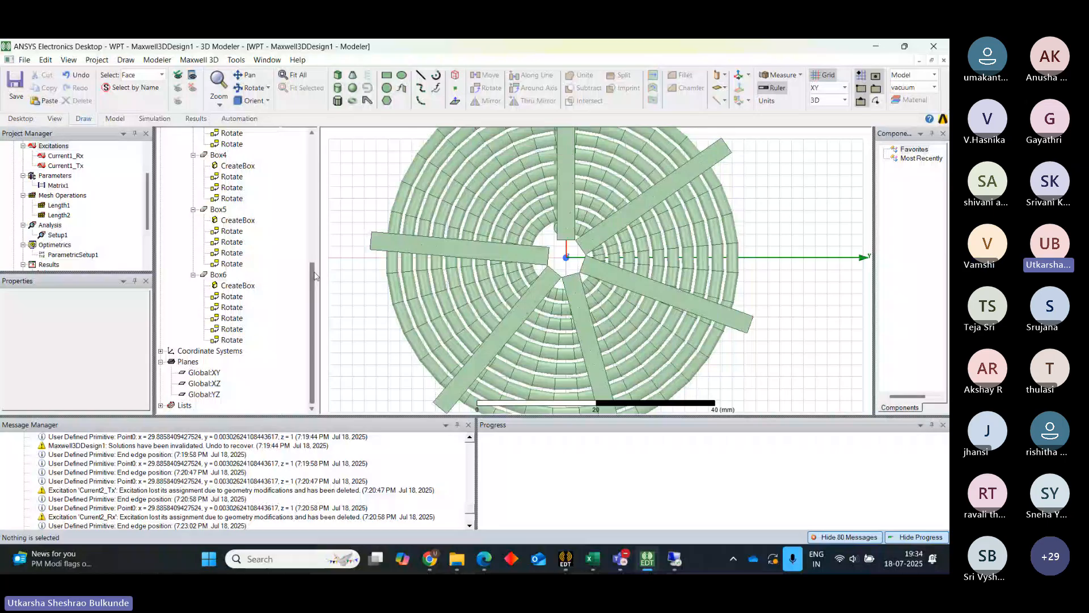
Expand the vacuum group in the history tree and assign the ferrite material from the library to Box1.
{"action": "left_click_drag", "start_coordinate": [314, 272], "coordinate": [314, 213]}
{"action": "double_click", "coordinate": [208, 164]}
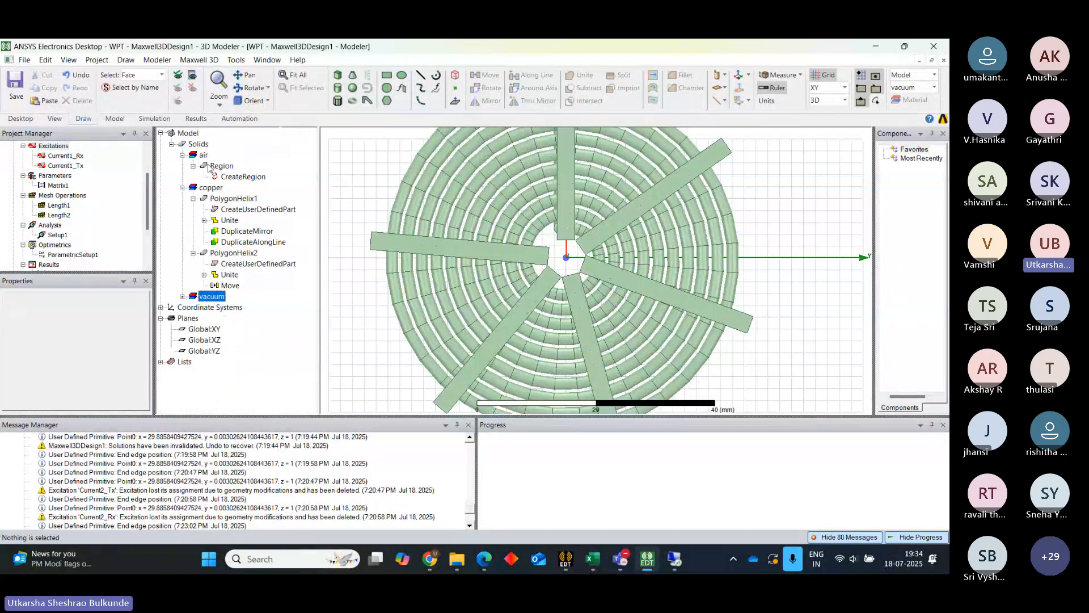
{"action": "right_click", "coordinate": [212, 302]}
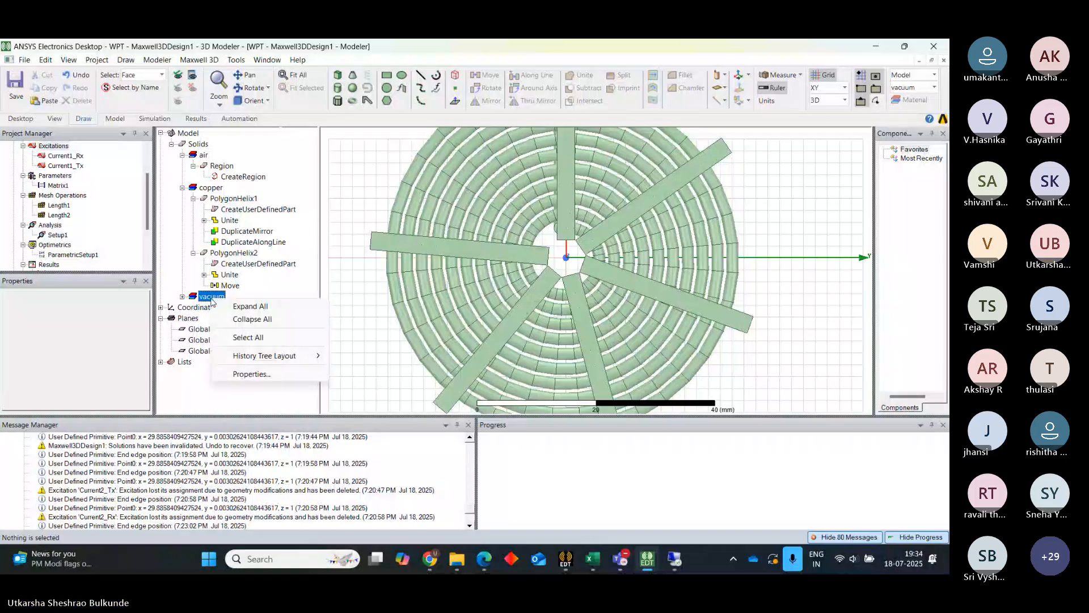
{"action": "left_click", "coordinate": [239, 306]}
{"action": "left_click", "coordinate": [220, 145]}
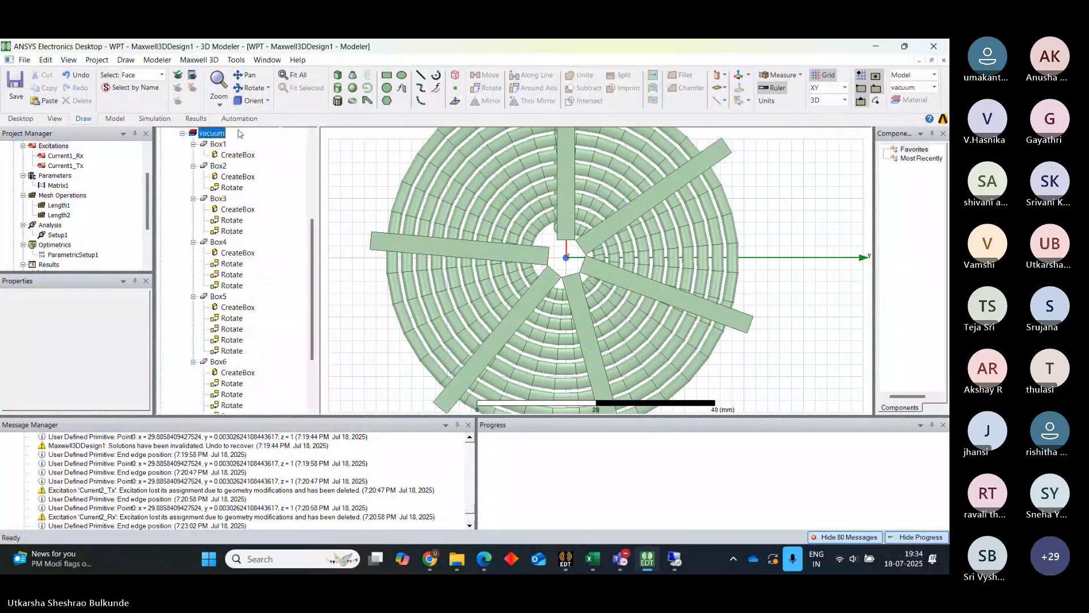
{"action": "double_click", "coordinate": [220, 145]}
{"action": "left_click", "coordinate": [392, 410]}
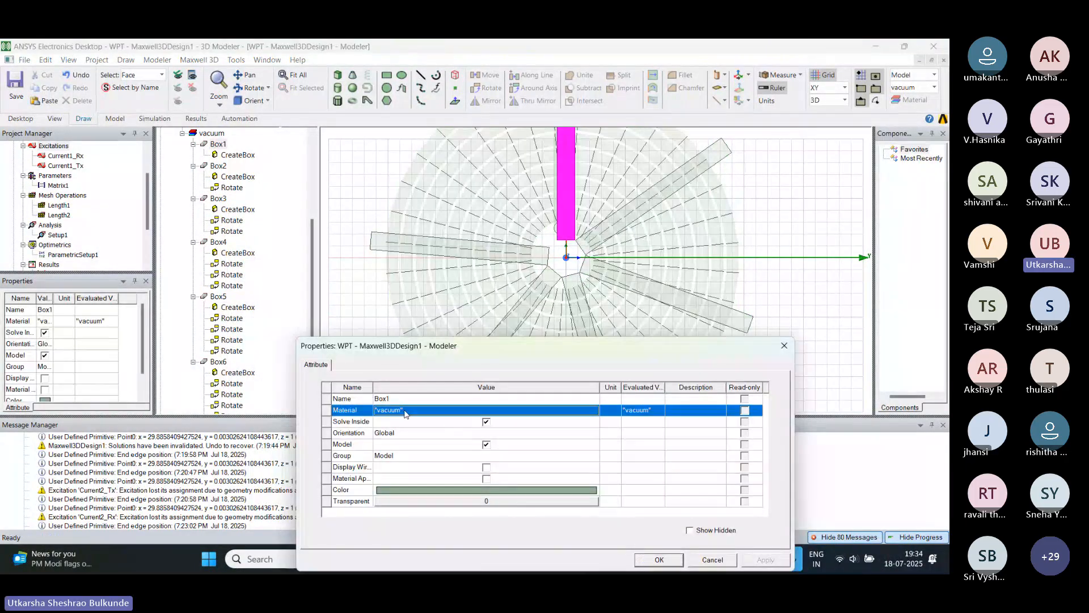
{"action": "left_click", "coordinate": [391, 410]}
{"action": "left_click", "coordinate": [391, 422]}
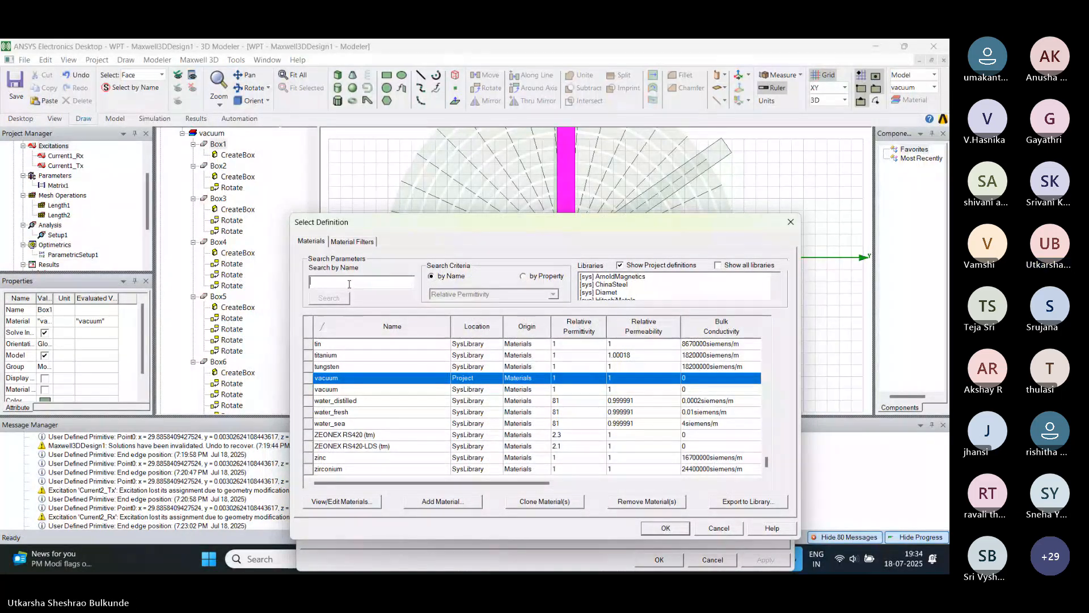
{"action": "type", "text": "ferrite"}
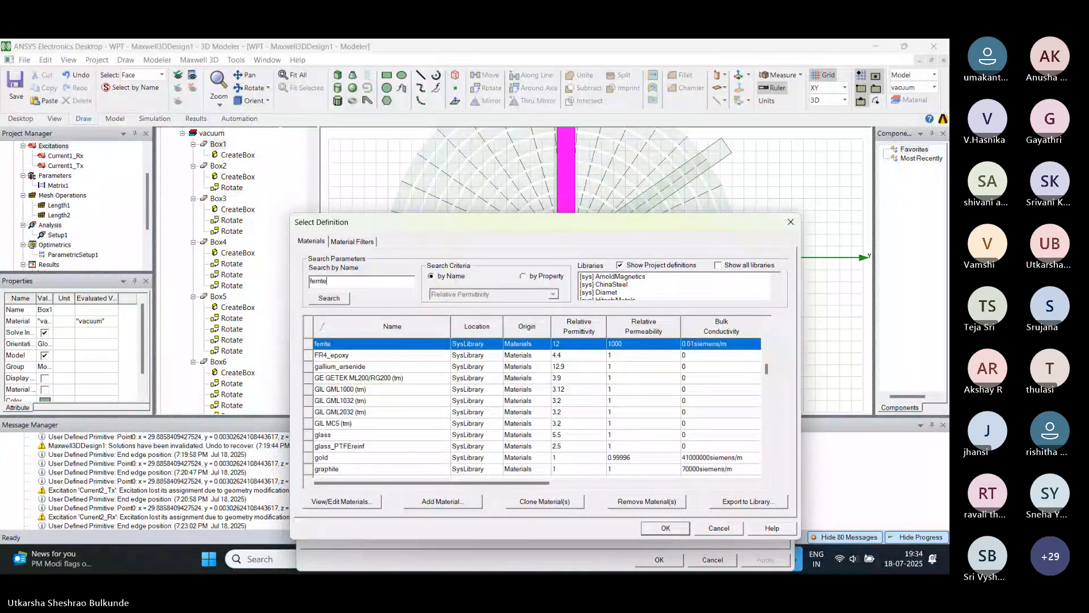
{"action": "left_click", "coordinate": [665, 528]}
{"action": "left_click", "coordinate": [766, 560]}
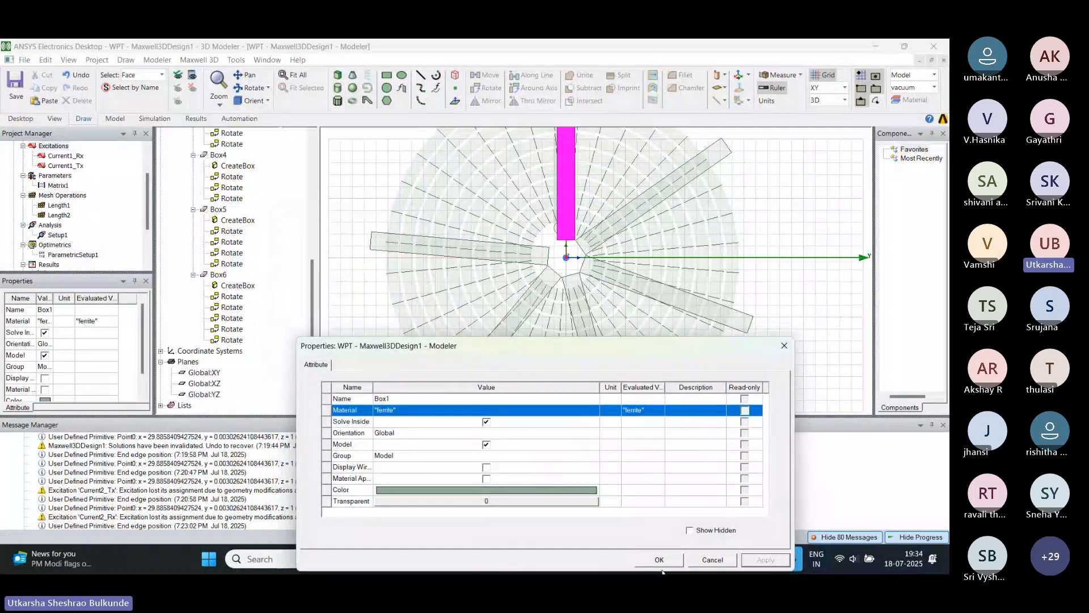
{"action": "left_click", "coordinate": [659, 560]}
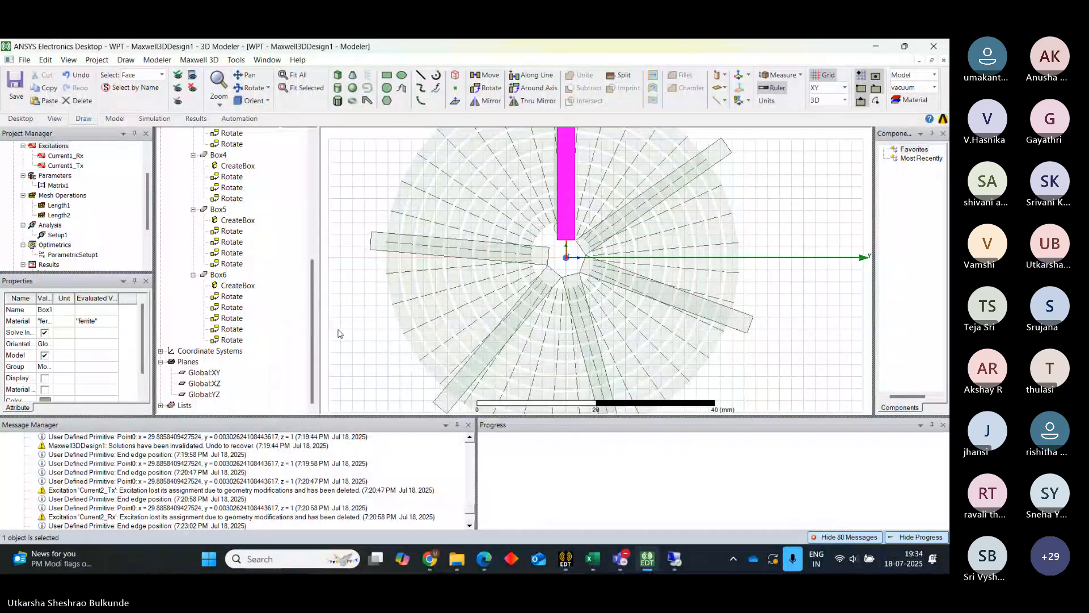
Assign the ferrite material to Box3 and apply the change.
{"action": "scroll", "coordinate": [239, 256], "scroll_direction": "up", "scroll_amount": 3}
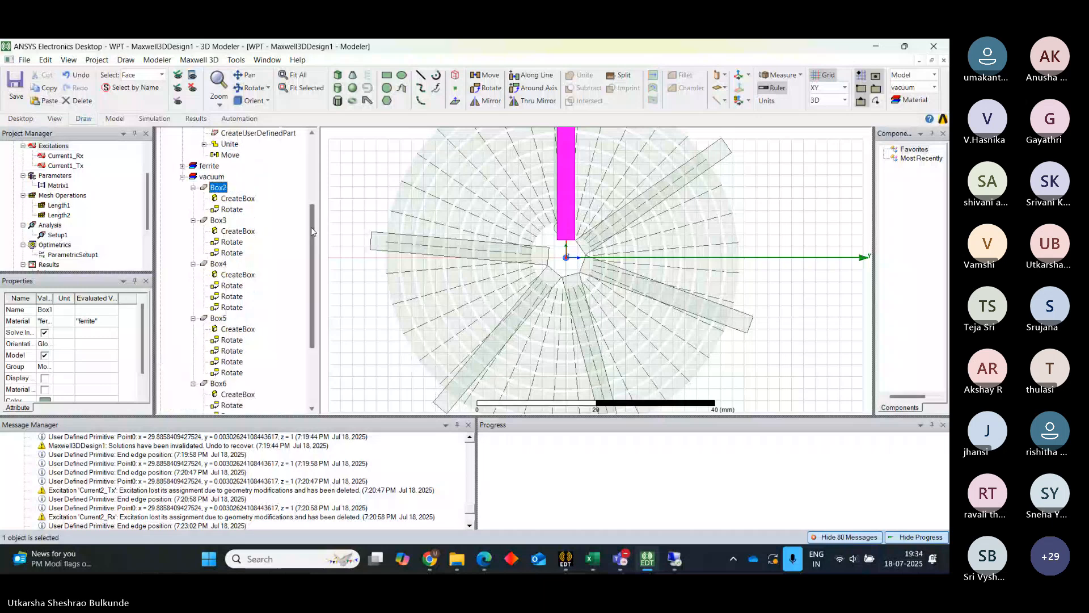
{"action": "double_click", "coordinate": [218, 220]}
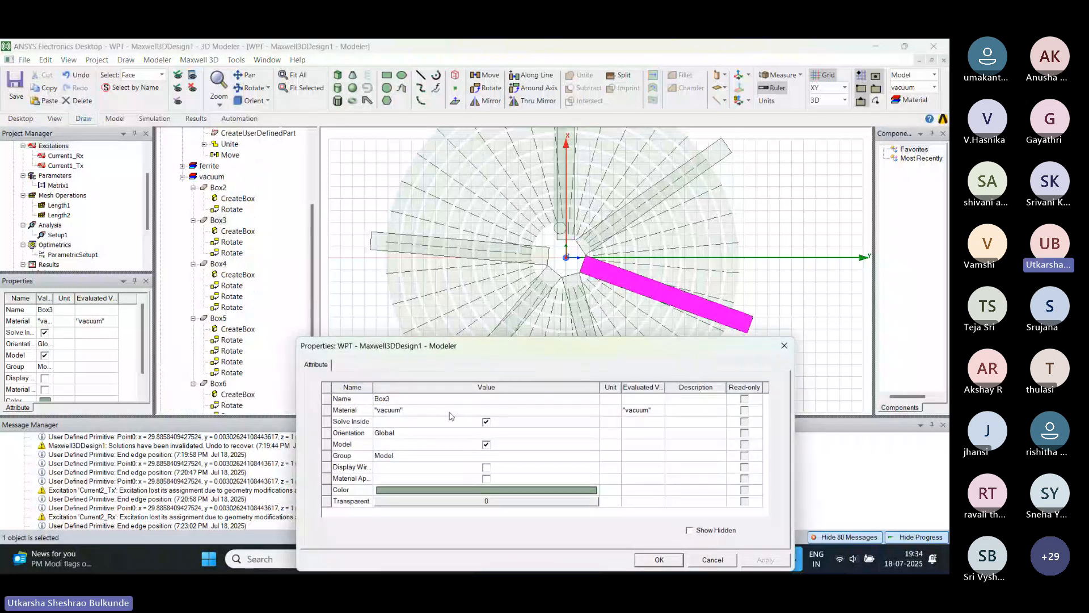
{"action": "left_click", "coordinate": [423, 412]}
{"action": "left_click", "coordinate": [423, 411]}
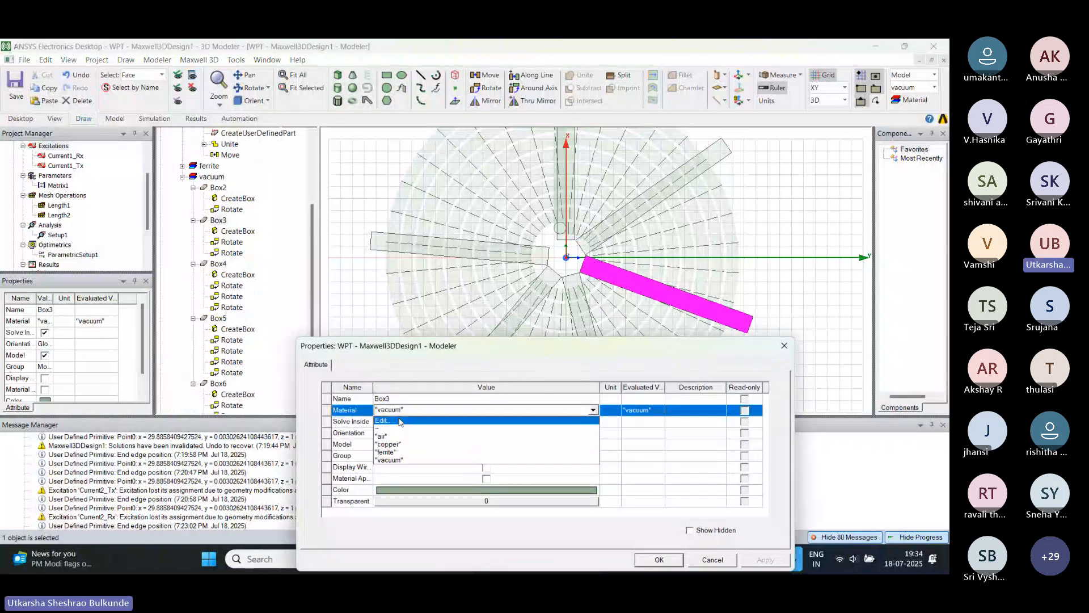
{"action": "left_click", "coordinate": [419, 420]}
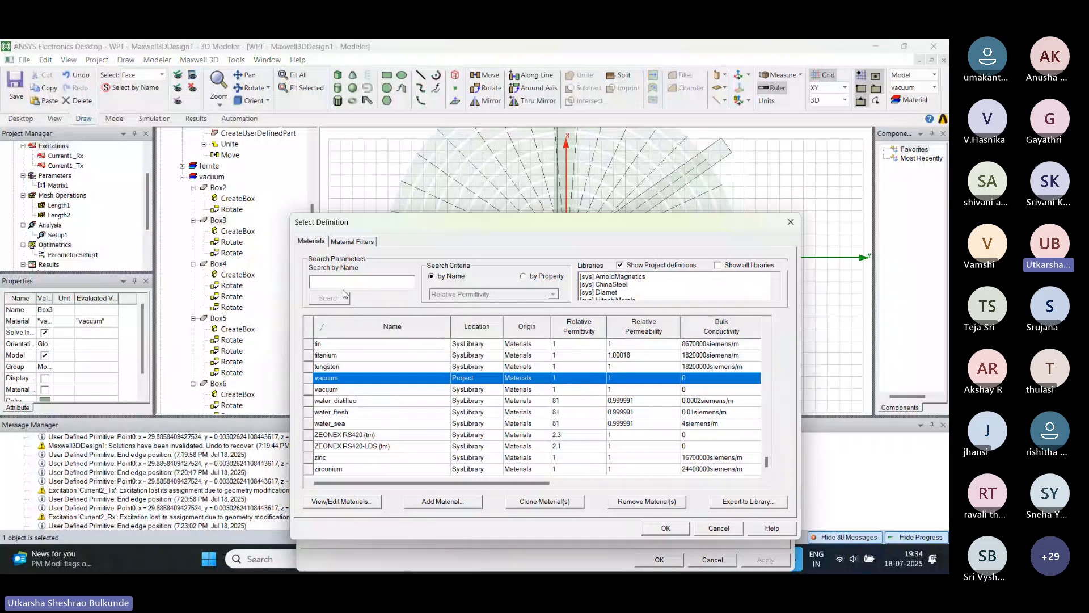
{"action": "type", "text": "ferr"}
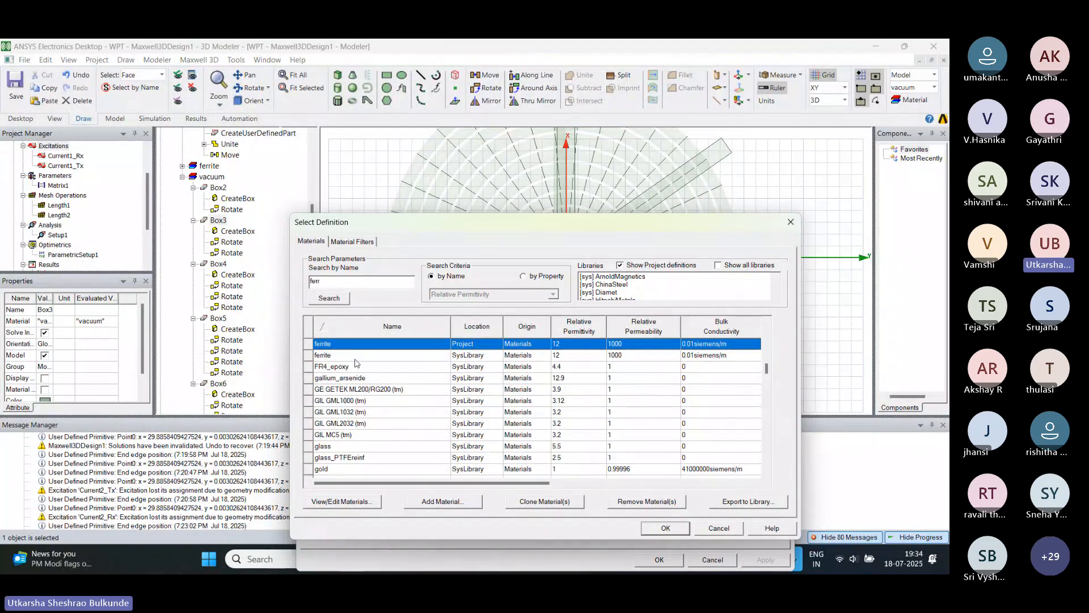
{"action": "left_click", "coordinate": [680, 528]}
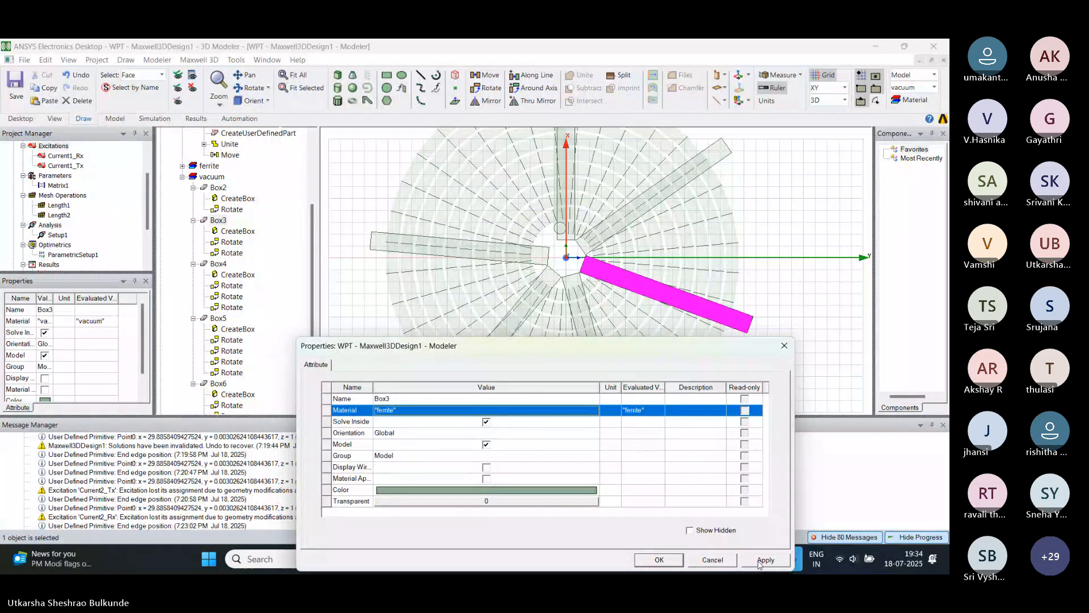
{"action": "left_click", "coordinate": [658, 561]}
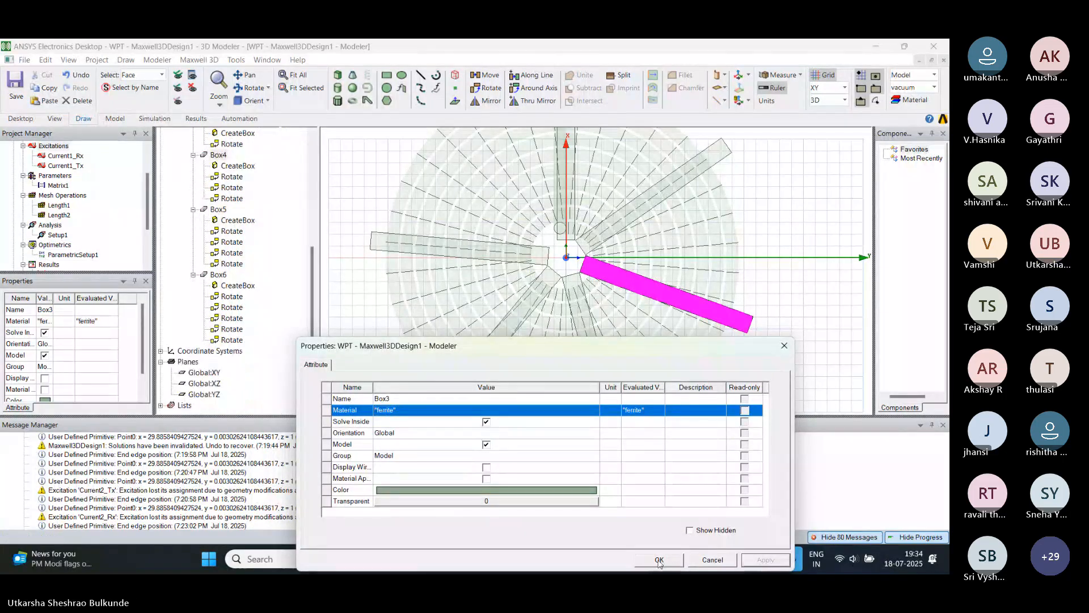
{"action": "left_click", "coordinate": [660, 560]}
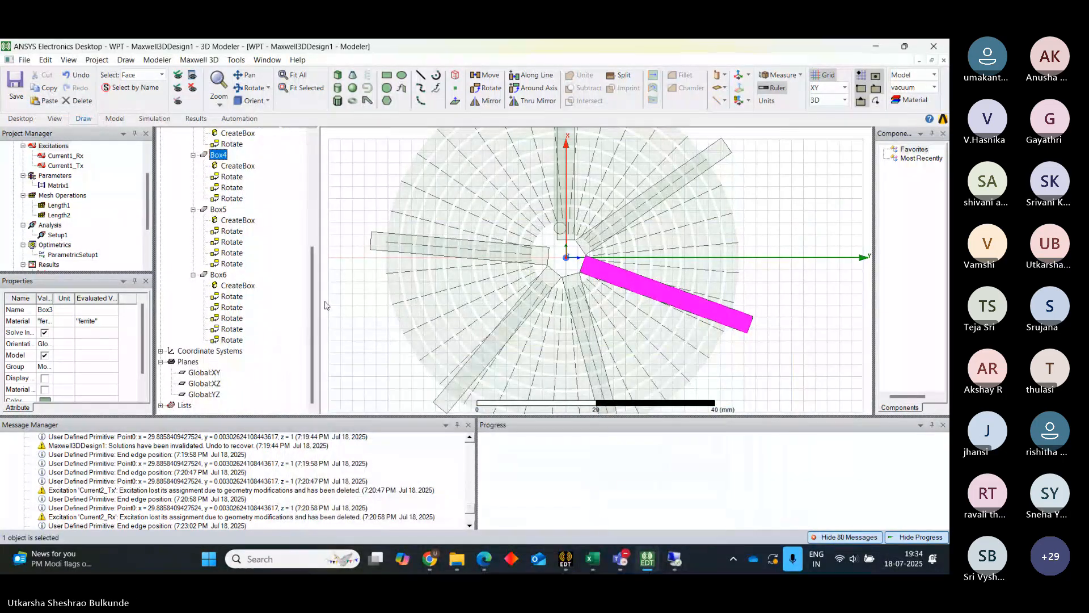
Assign the ferrite material from the material library to Box5.
{"action": "double_click", "coordinate": [222, 211]}
{"action": "left_click", "coordinate": [424, 415]}
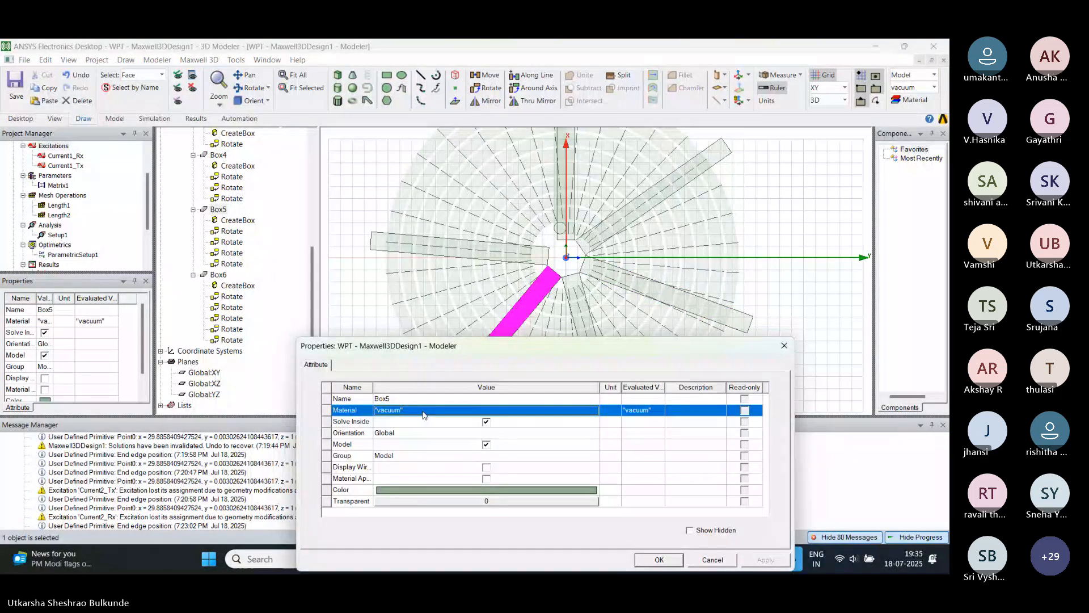
{"action": "left_click", "coordinate": [425, 415]}
{"action": "left_click", "coordinate": [403, 421]}
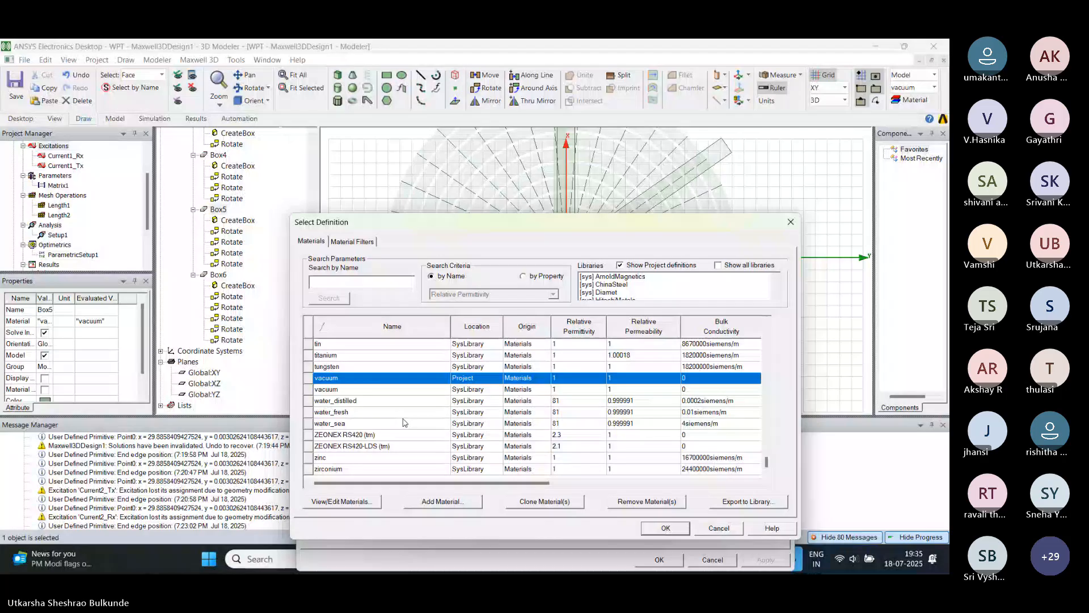
{"action": "type", "text": "fer"}
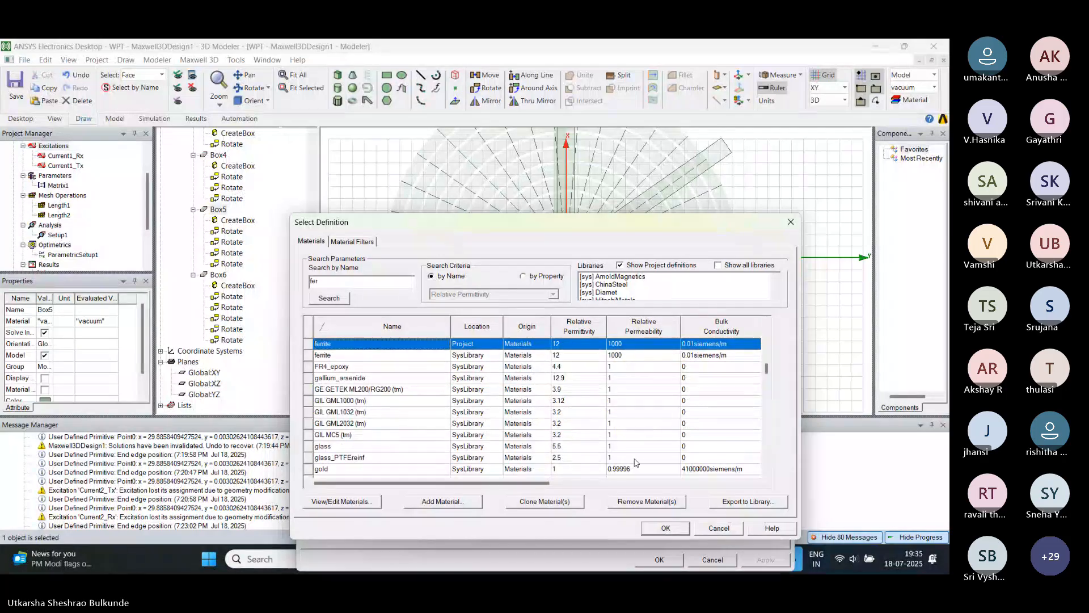
{"action": "left_click", "coordinate": [666, 528]}
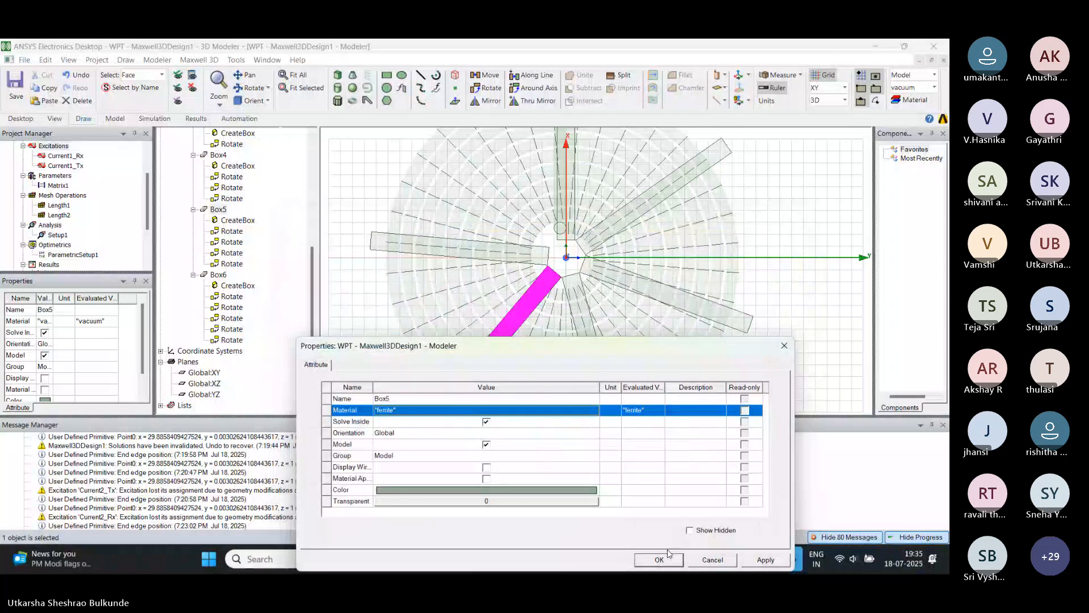
{"action": "left_click", "coordinate": [660, 559]}
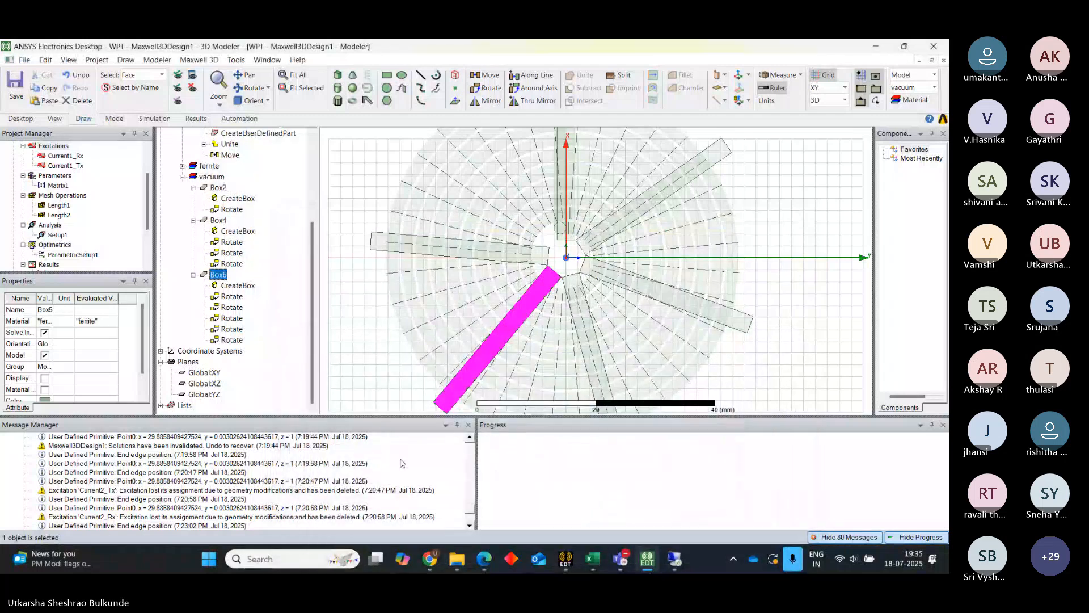
Change the material of Box2 to ferrite and confirm its properties.
{"action": "double_click", "coordinate": [220, 187]}
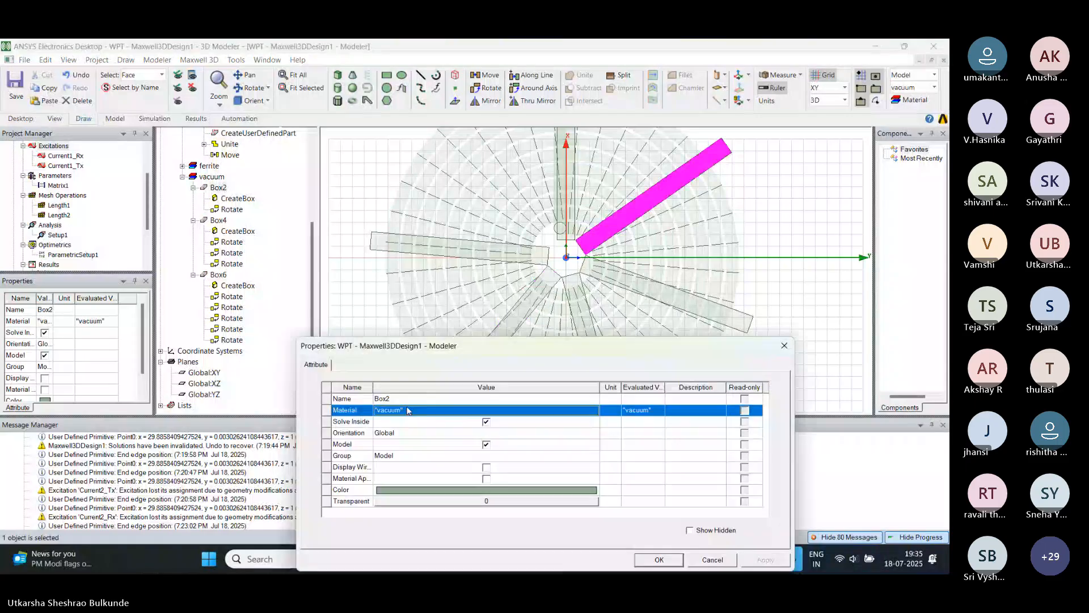
{"action": "left_click", "coordinate": [389, 410]}
{"action": "left_click", "coordinate": [388, 452]}
{"action": "left_click", "coordinate": [662, 562]}
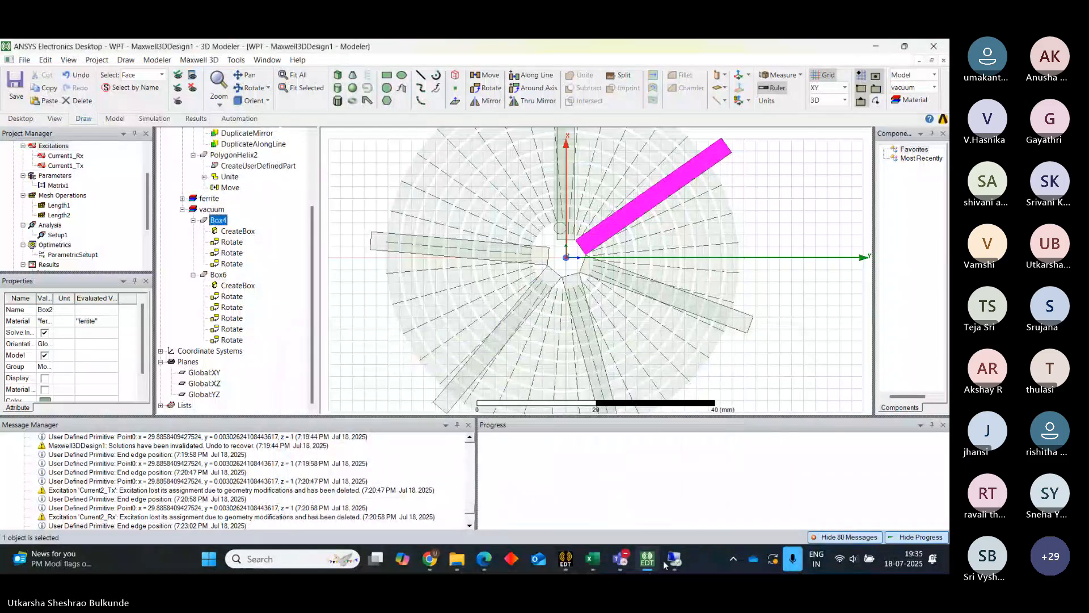
{"action": "double_click", "coordinate": [224, 220]}
{"action": "left_click", "coordinate": [398, 413]}
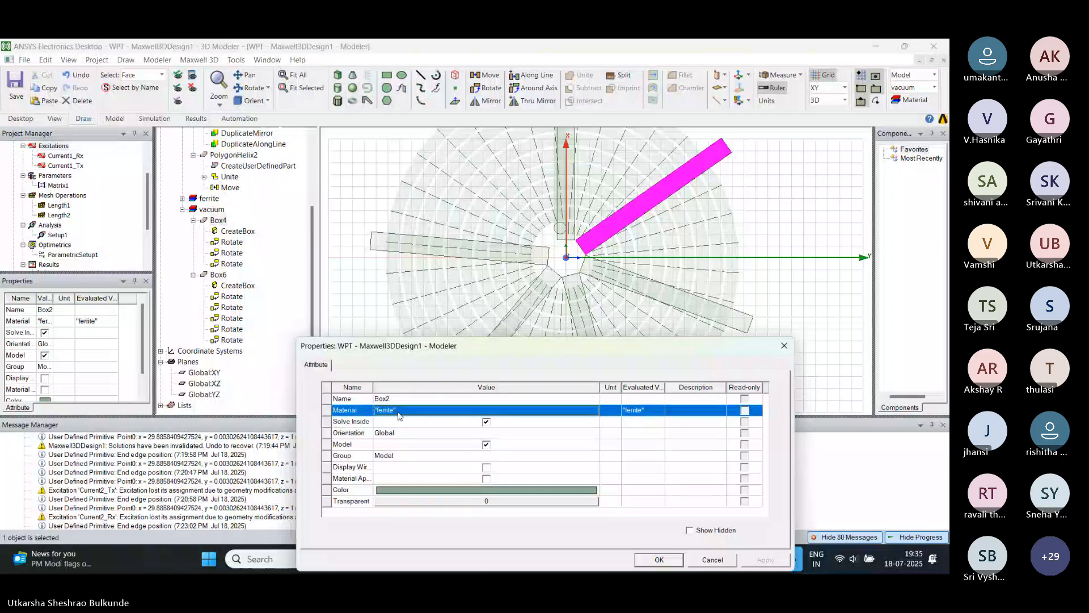
{"action": "left_click", "coordinate": [398, 416]}
{"action": "left_click", "coordinate": [396, 459]}
{"action": "left_click", "coordinate": [660, 560]}
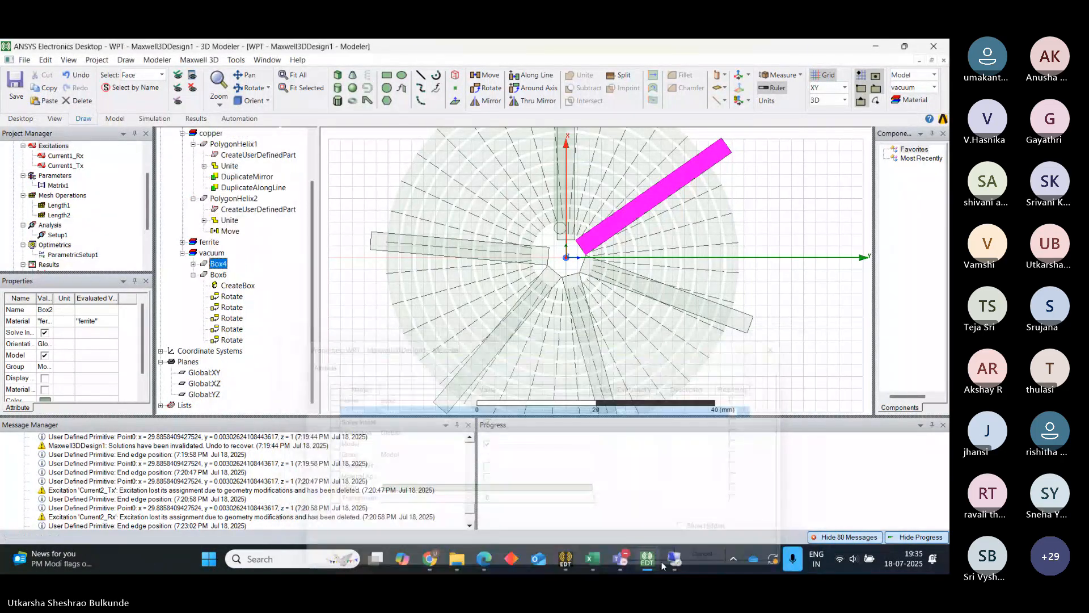
{"action": "double_click", "coordinate": [218, 264]}
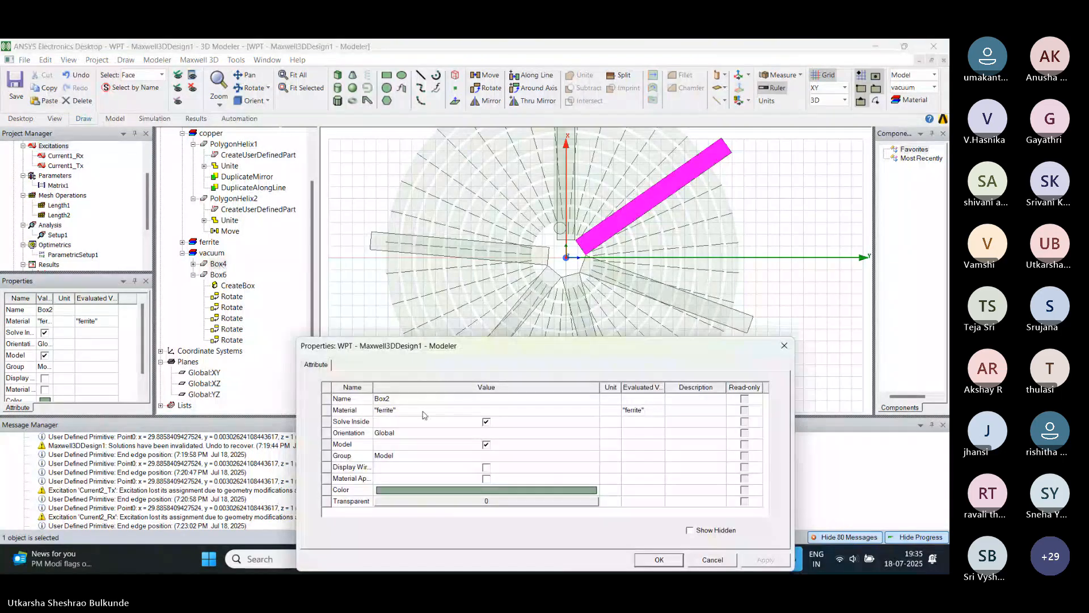
{"action": "left_click", "coordinate": [659, 560]}
{"action": "double_click", "coordinate": [237, 274]}
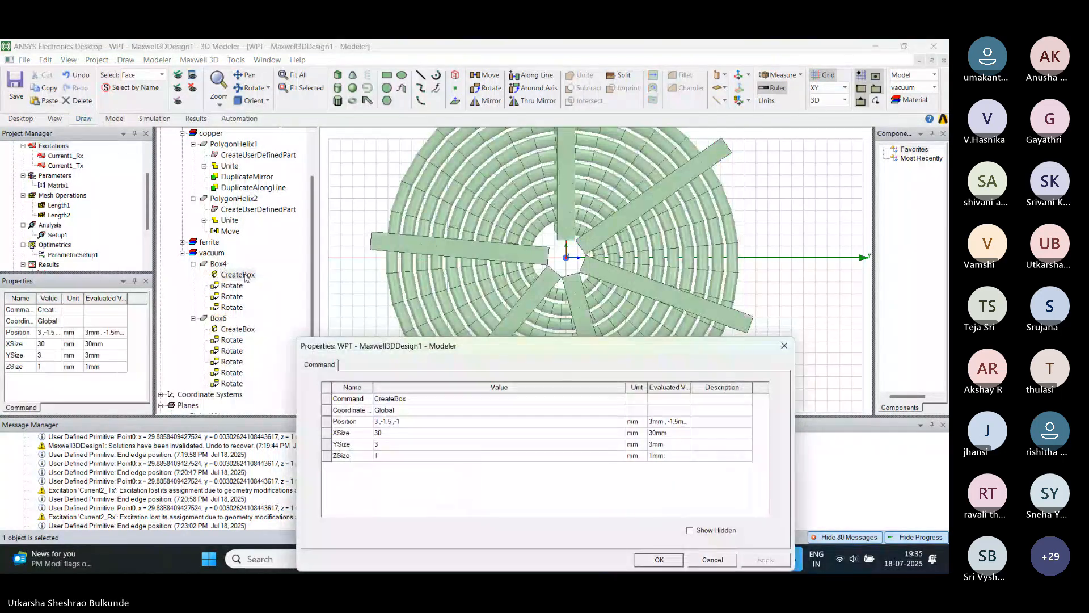
{"action": "left_click", "coordinate": [777, 349]}
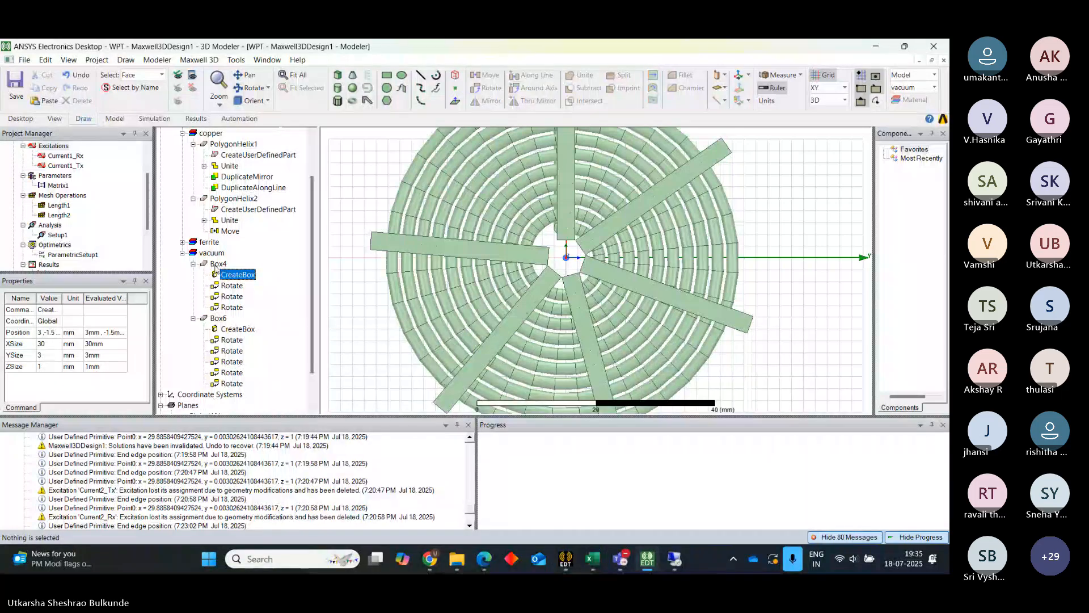
Change the material of Box4 to ferrite and expand the vacuum group in the history tree.
{"action": "double_click", "coordinate": [217, 264]}
{"action": "left_click", "coordinate": [391, 410]}
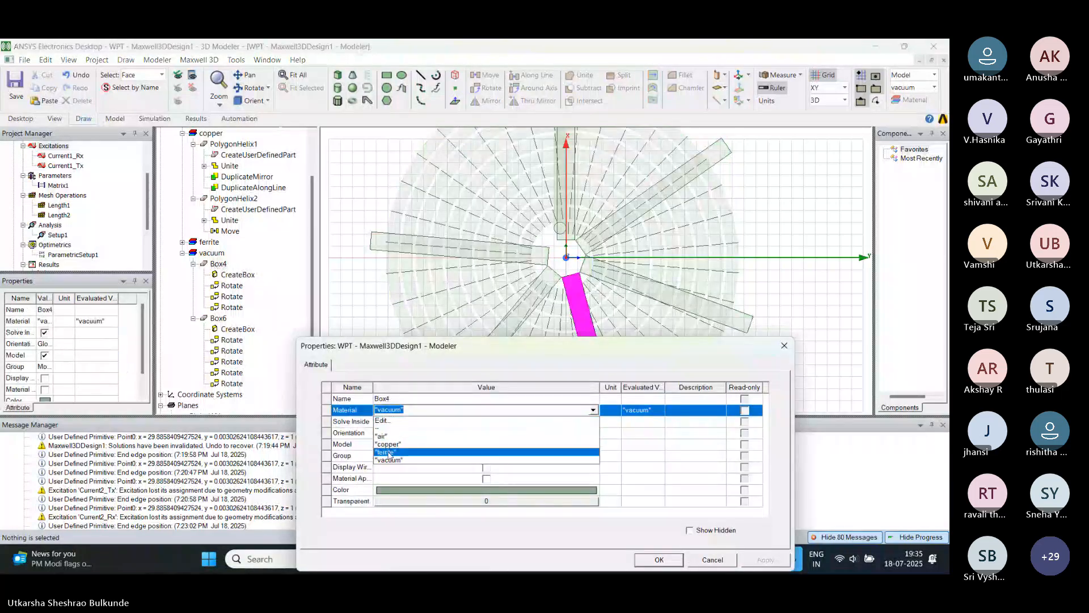
{"action": "left_click", "coordinate": [389, 452]}
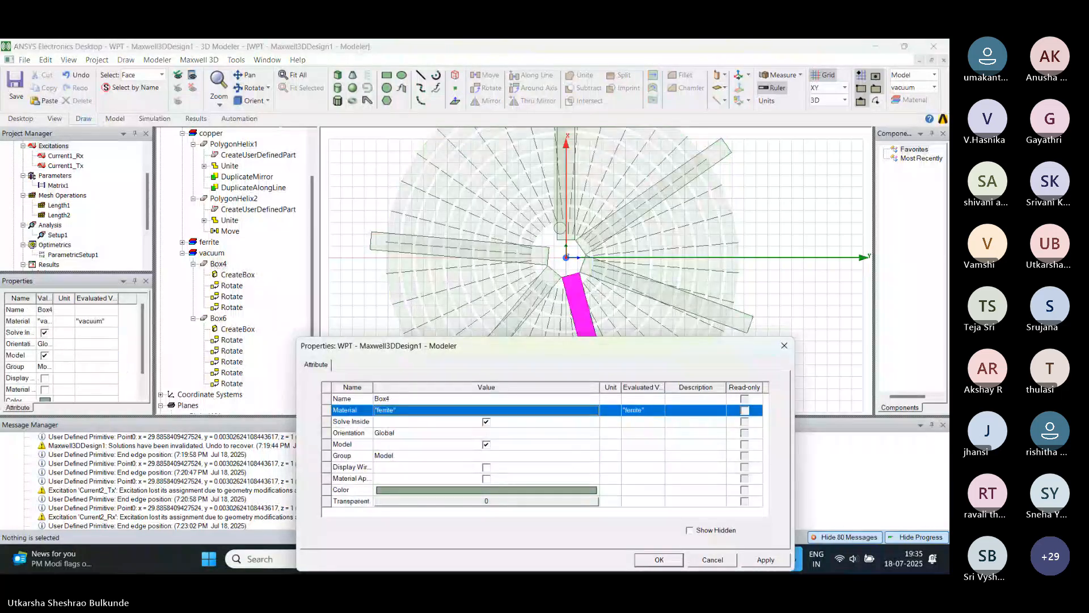
{"action": "left_click", "coordinate": [658, 560]}
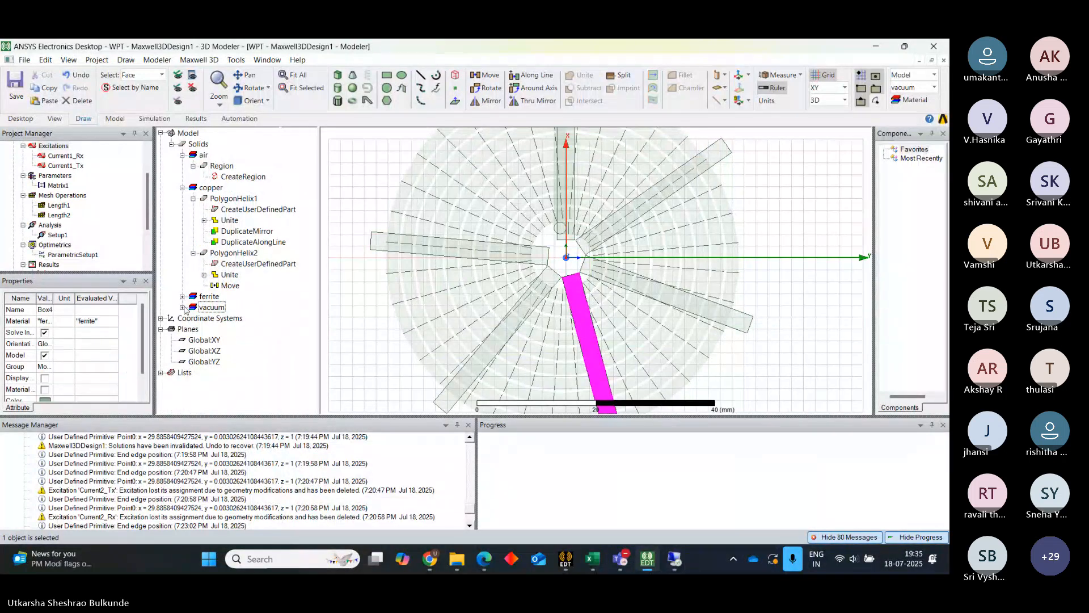
{"action": "left_click", "coordinate": [183, 307]}
{"action": "double_click", "coordinate": [217, 319]}
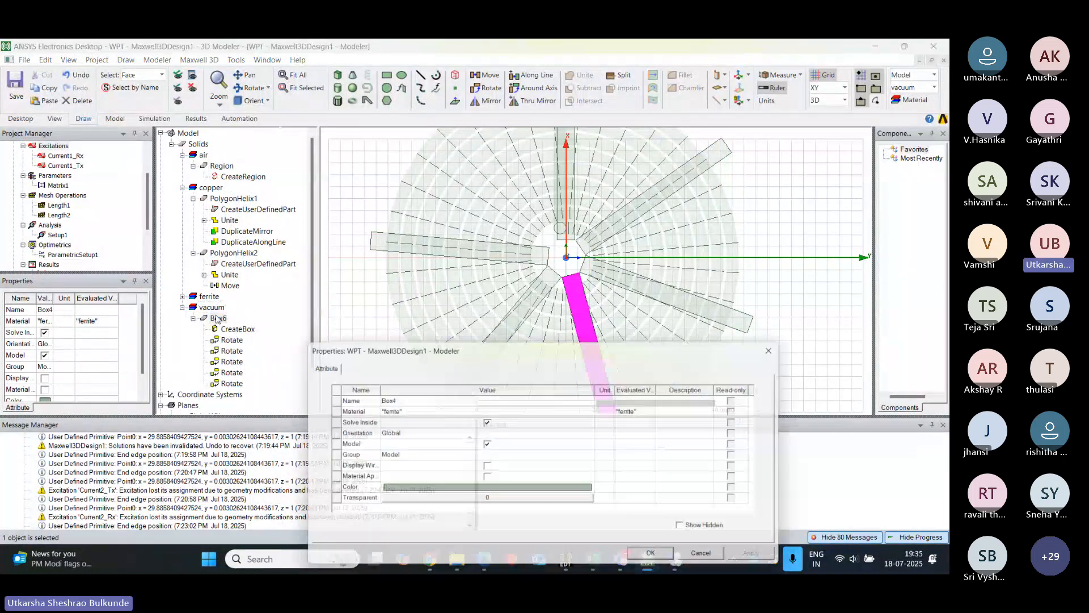
{"action": "left_click", "coordinate": [414, 410]}
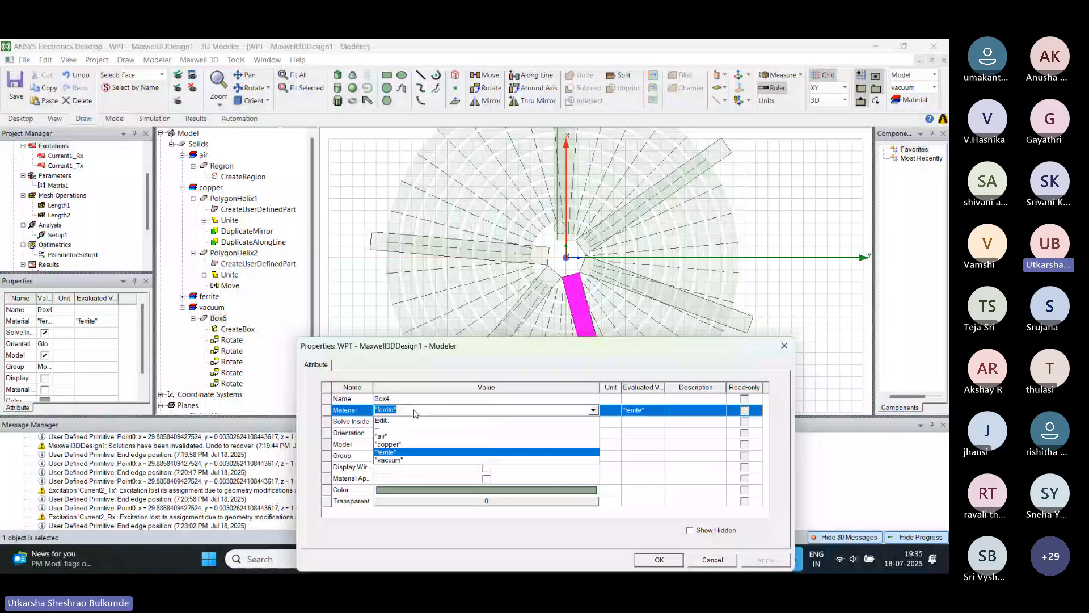
{"action": "left_click", "coordinate": [784, 347]}
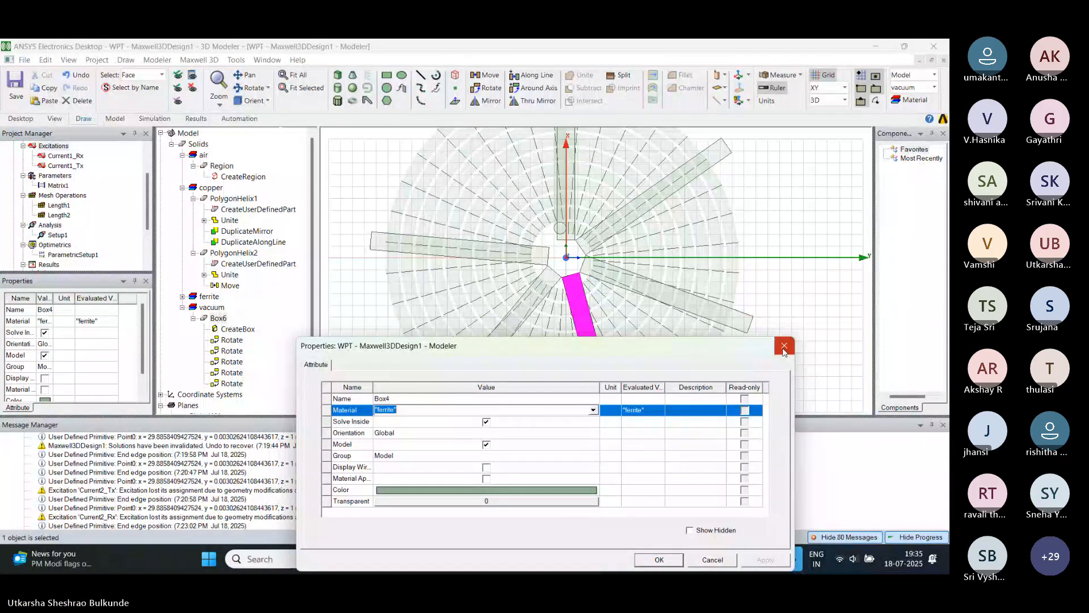
{"action": "left_click", "coordinate": [784, 350]}
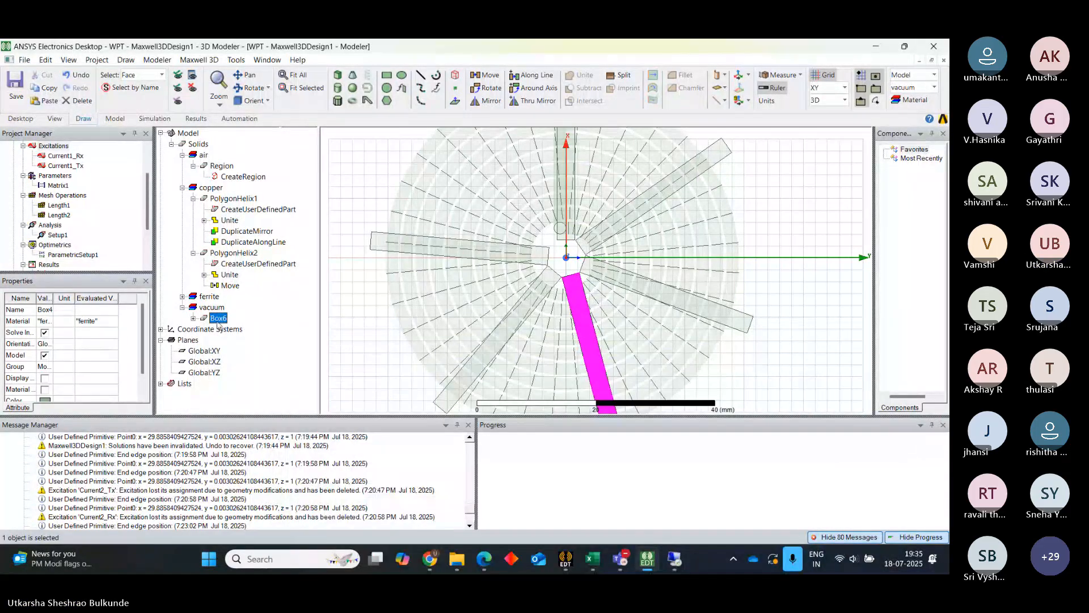
{"action": "double_click", "coordinate": [219, 318]}
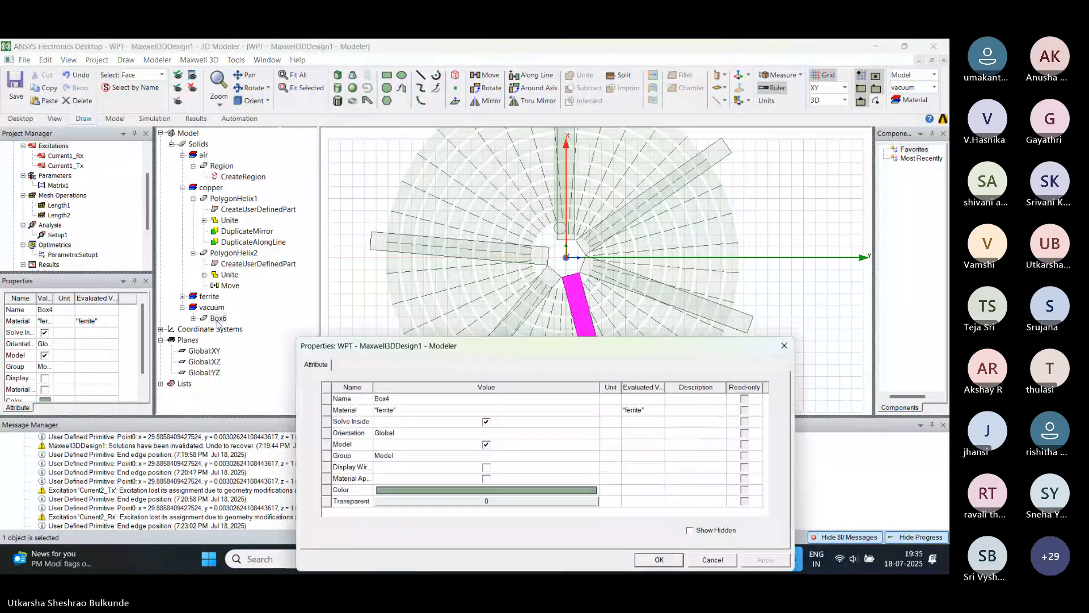
{"action": "left_click", "coordinate": [780, 352]}
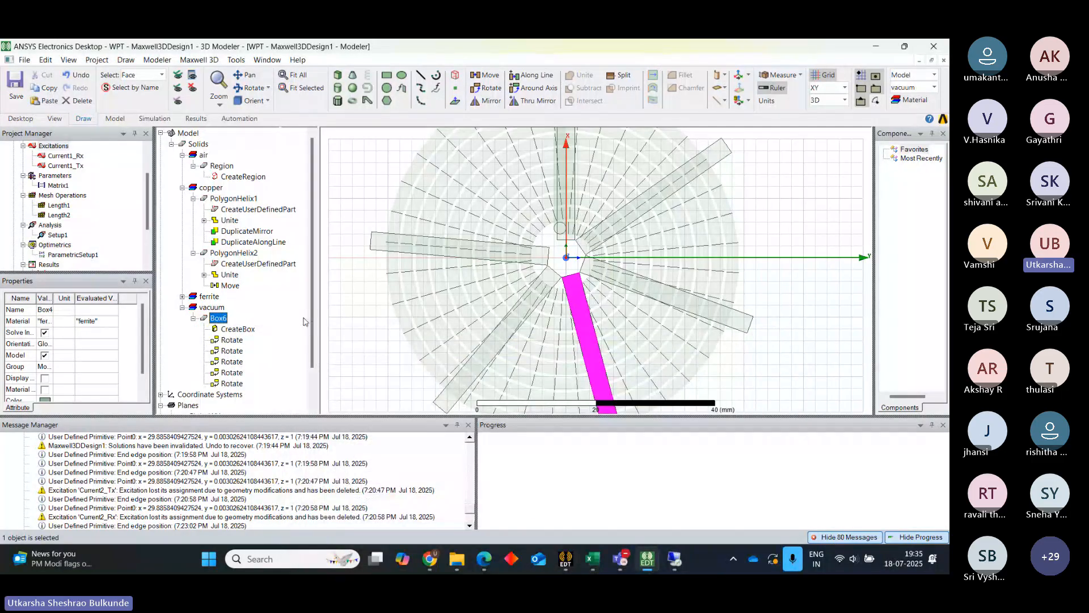
Clear the current selection, change the material of Box6 to ferrite, and deselect the box.
{"action": "left_click", "coordinate": [344, 269]}
{"action": "left_click", "coordinate": [217, 319]}
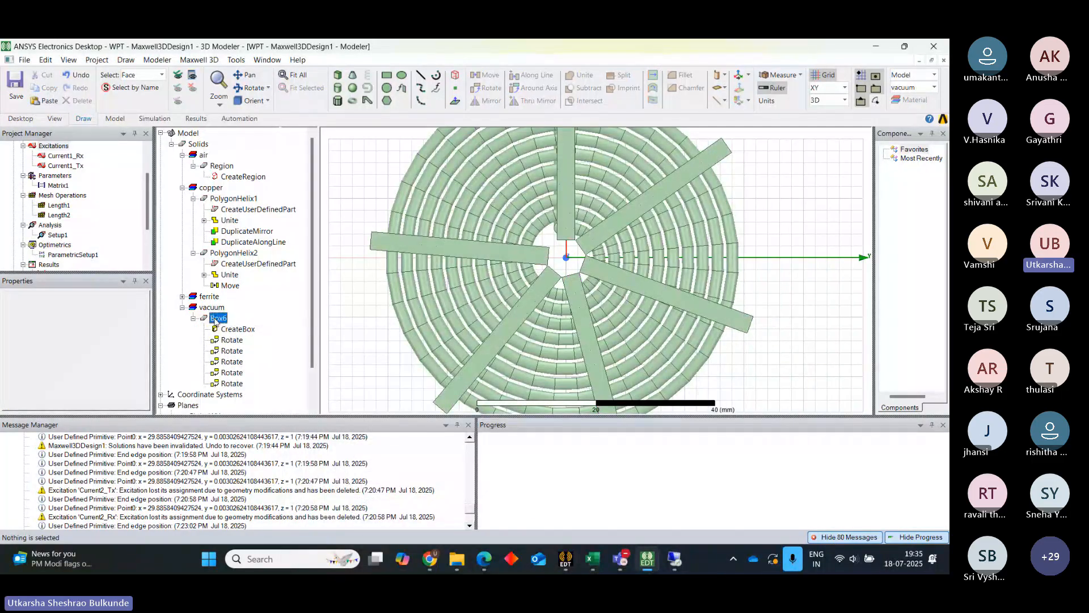
{"action": "double_click", "coordinate": [216, 319]}
{"action": "left_click", "coordinate": [397, 410]}
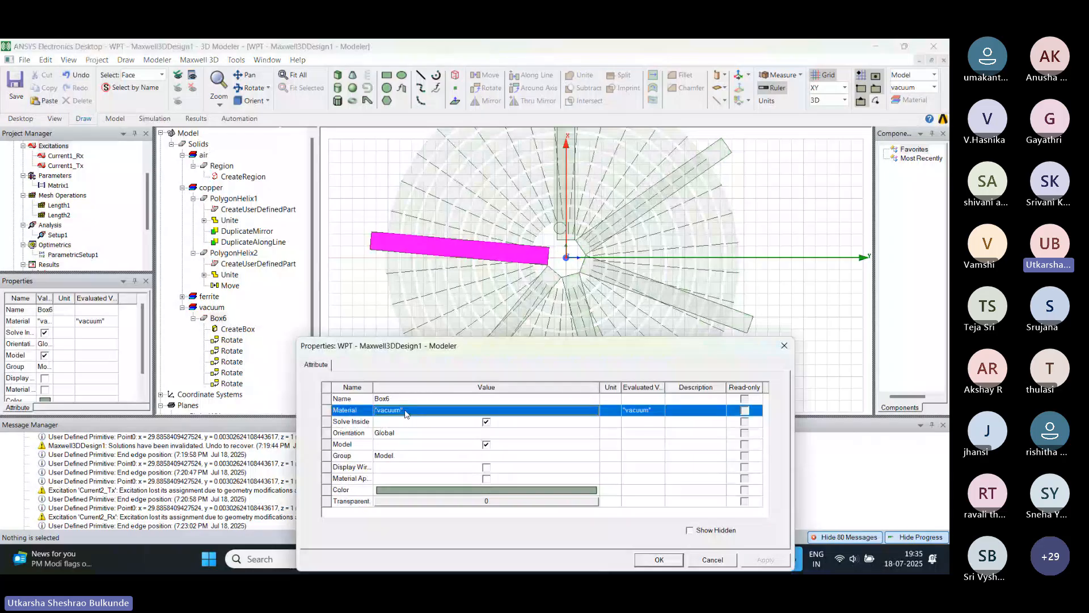
{"action": "left_click", "coordinate": [397, 409]}
{"action": "left_click", "coordinate": [392, 451]}
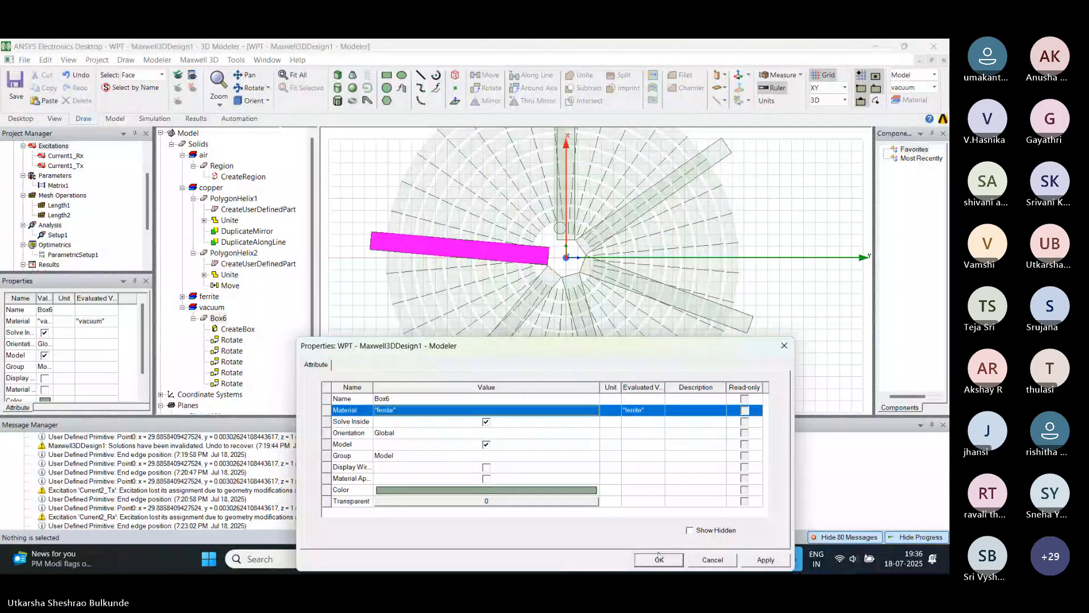
{"action": "left_click", "coordinate": [658, 558]}
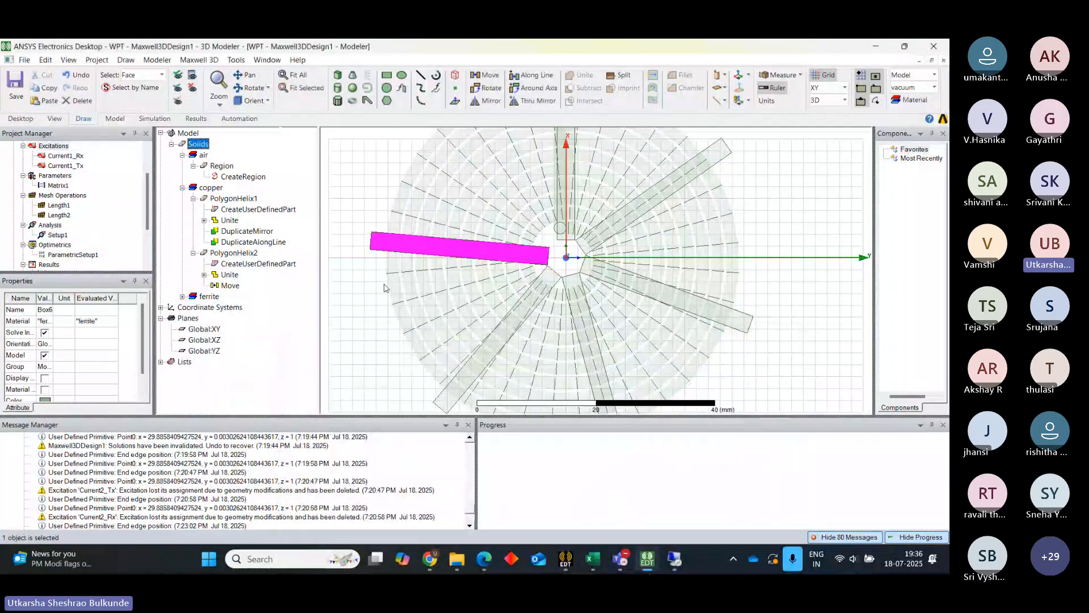
{"action": "left_click", "coordinate": [376, 299]}
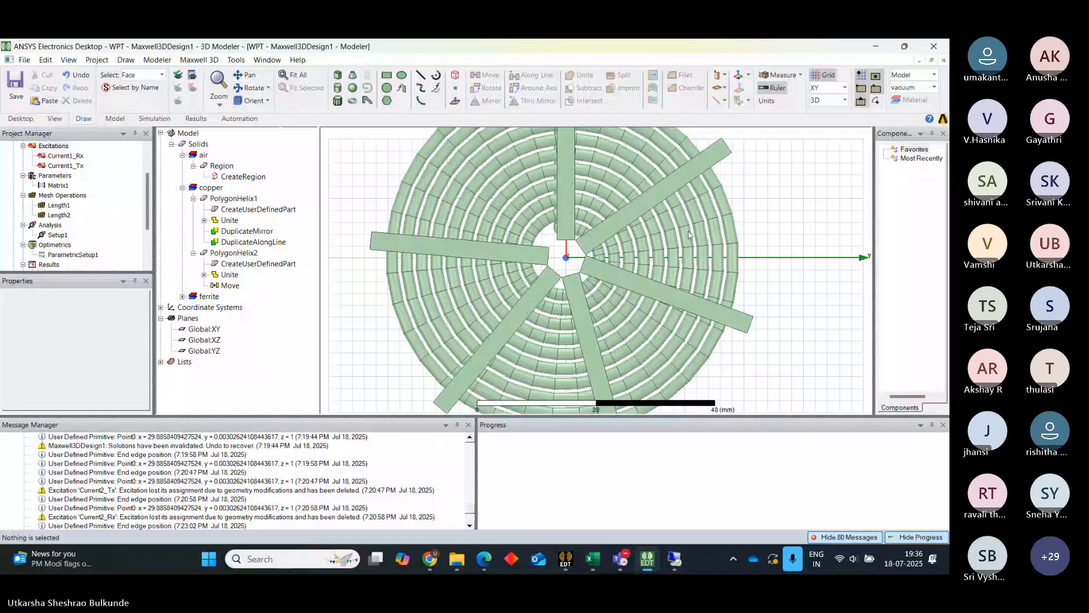
Draw a zero-height cylinder partly overlapping the coil, centred at -40, -10, 0 mm with a radius of about 33.5 mm.
{"action": "left_click", "coordinate": [264, 101]}
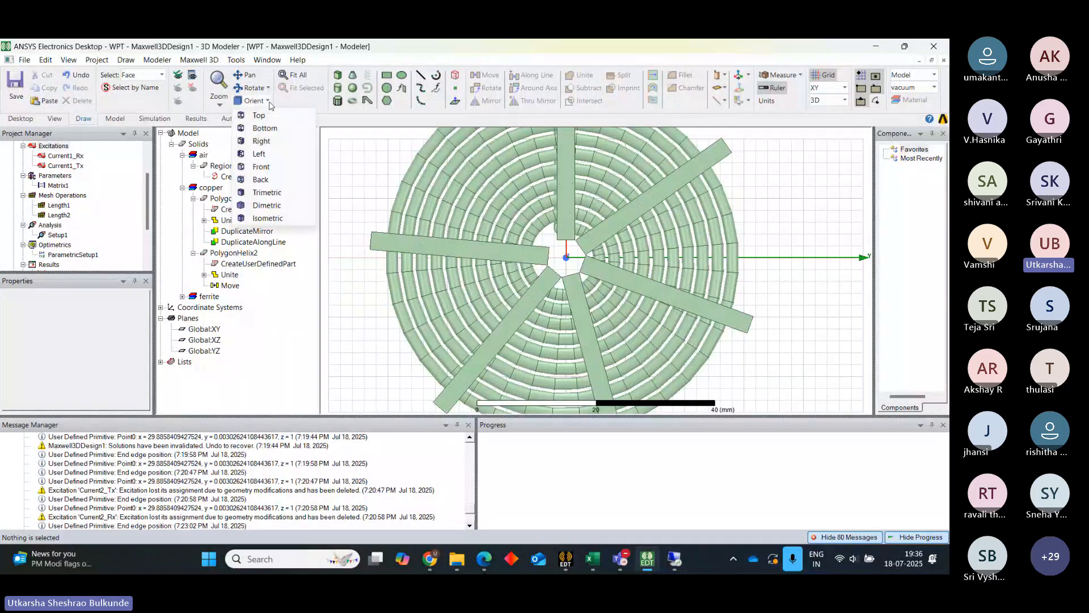
{"action": "left_click", "coordinate": [259, 116]}
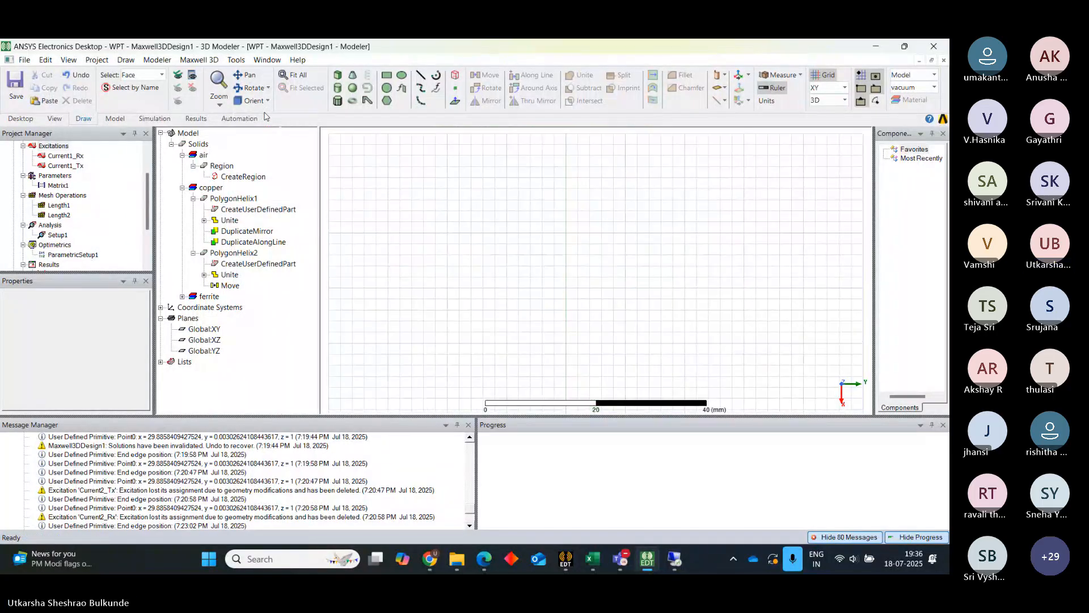
{"action": "scroll", "coordinate": [480, 239], "scroll_direction": "down", "scroll_amount": 4}
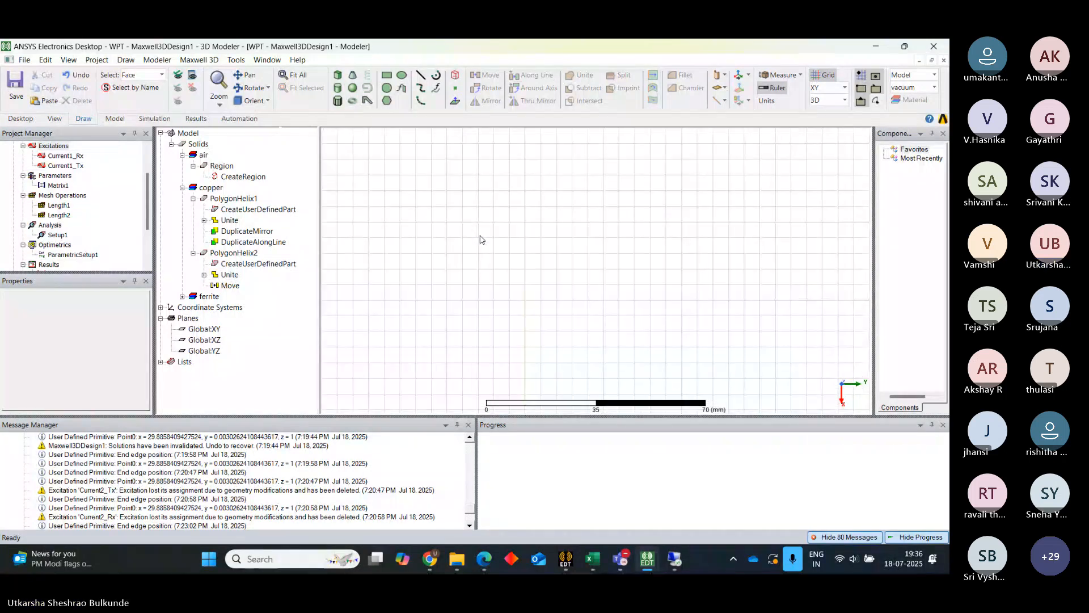
{"action": "scroll", "coordinate": [480, 239], "scroll_direction": "down", "scroll_amount": 5}
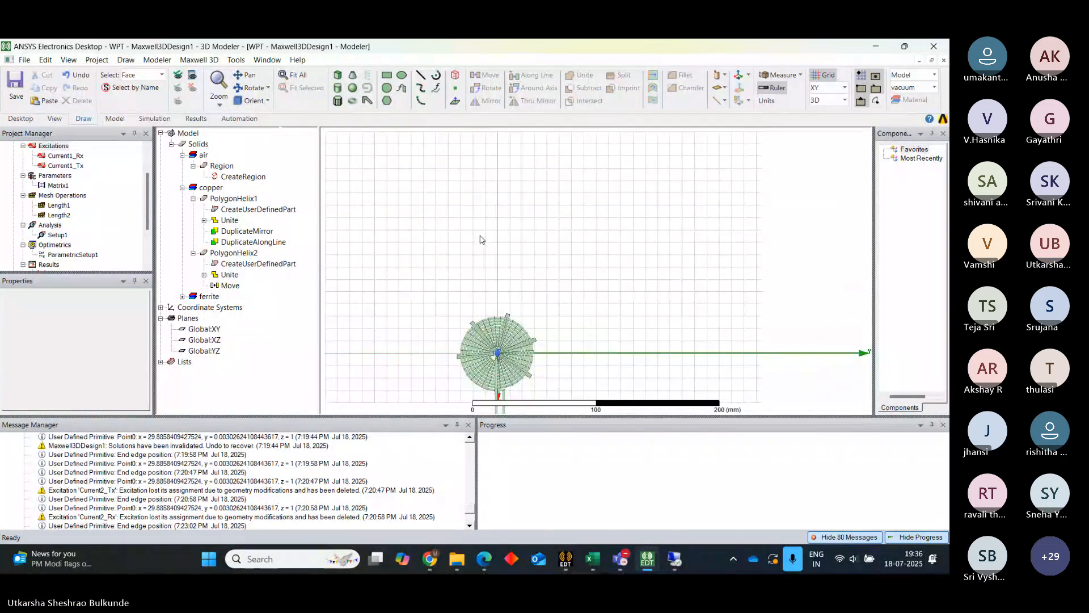
{"action": "scroll", "coordinate": [480, 239], "scroll_direction": "down", "scroll_amount": 1}
{"action": "scroll", "coordinate": [570, 358], "scroll_direction": "up", "scroll_amount": 2}
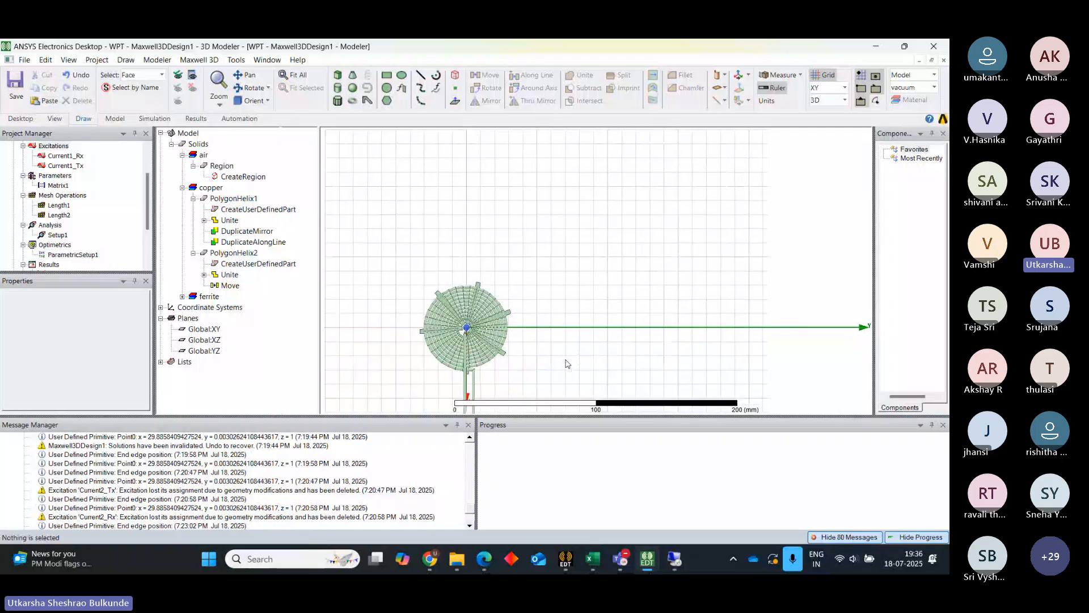
{"action": "scroll", "coordinate": [566, 363], "scroll_direction": "up", "scroll_amount": 2}
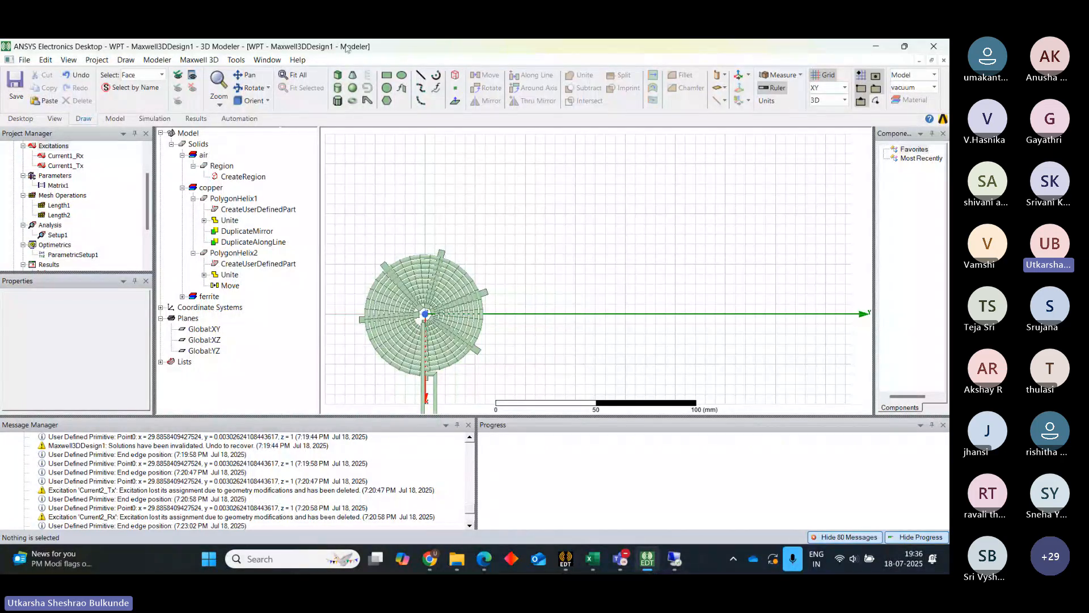
{"action": "left_click", "coordinate": [339, 91]}
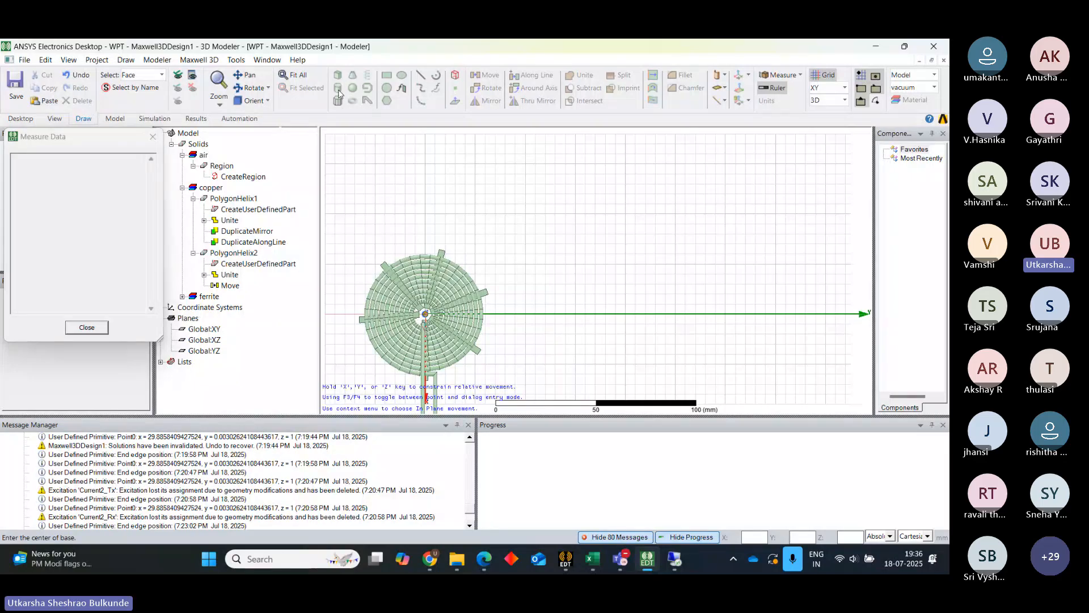
{"action": "left_click", "coordinate": [405, 234]}
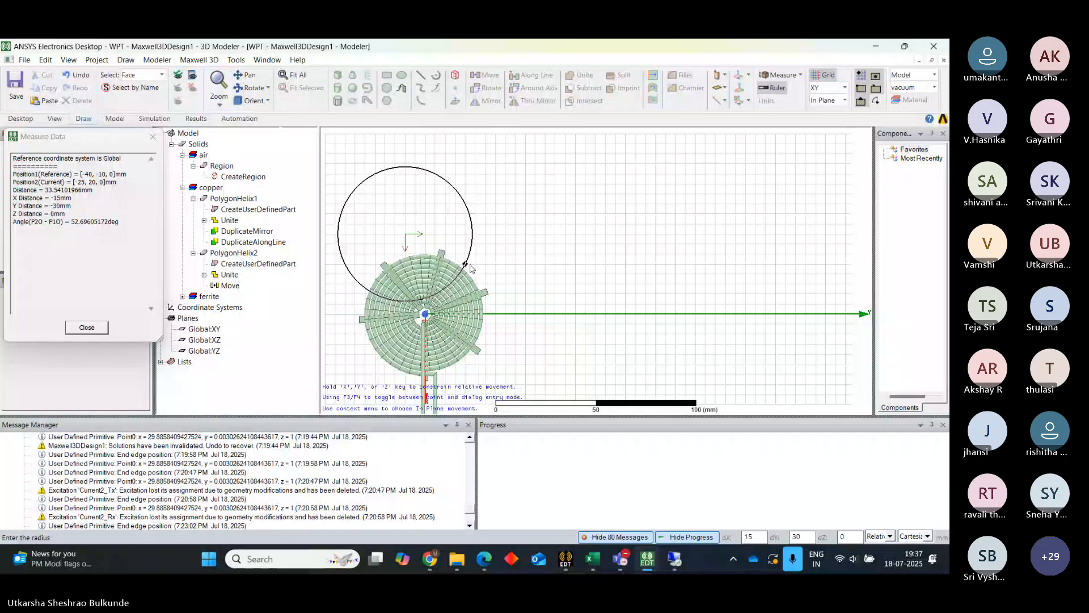
{"action": "left_click", "coordinate": [466, 264]}
{"action": "left_click", "coordinate": [466, 264]}
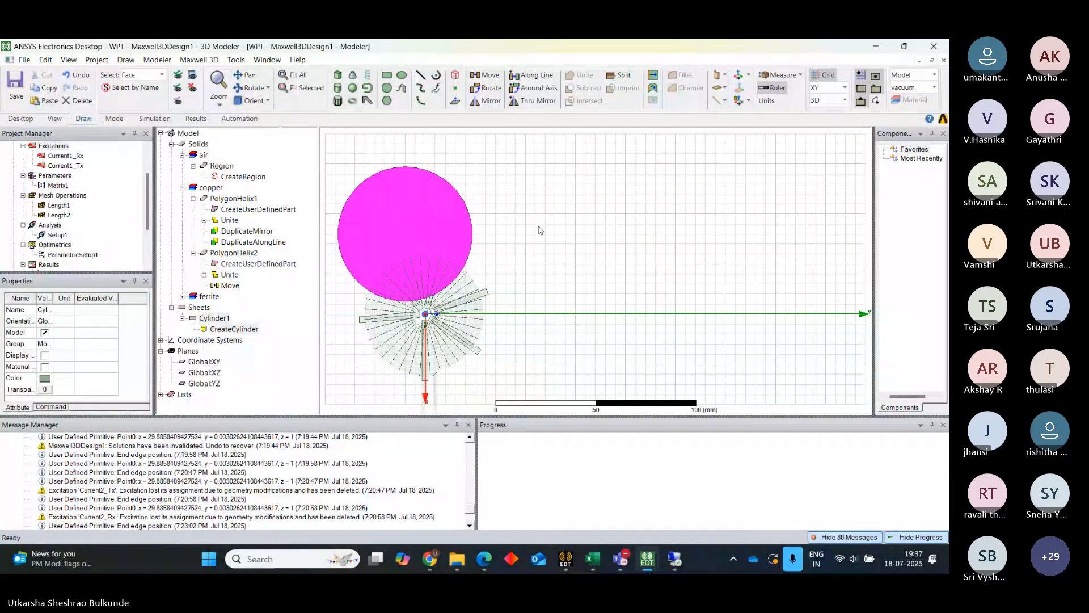
Edit the new cylinder's creation properties and set the Z coordinate of its center position to -2 mm.
{"action": "left_click", "coordinate": [216, 319]}
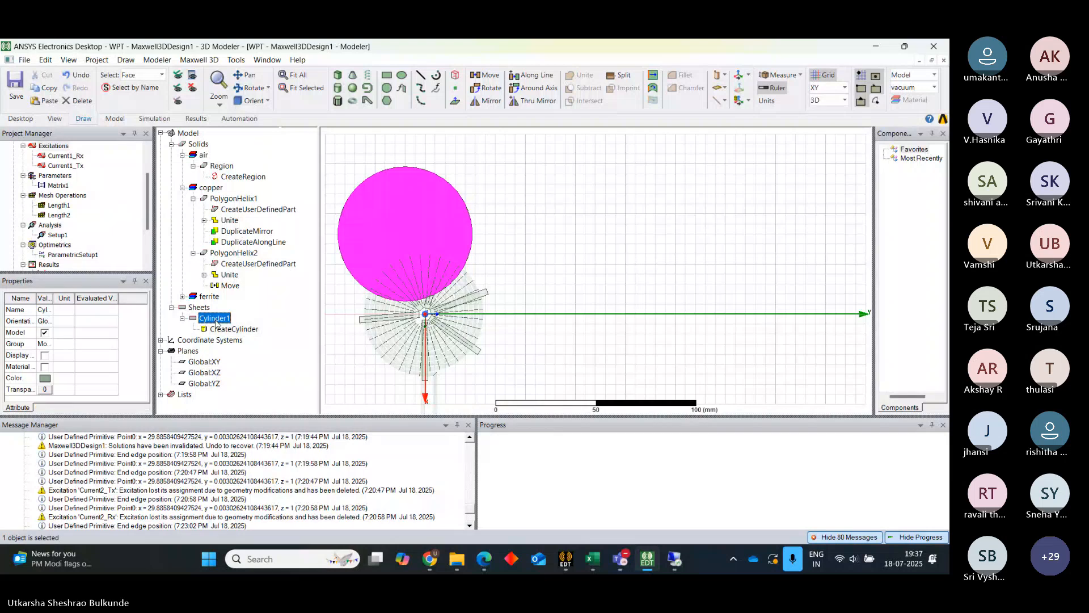
{"action": "double_click", "coordinate": [232, 330]}
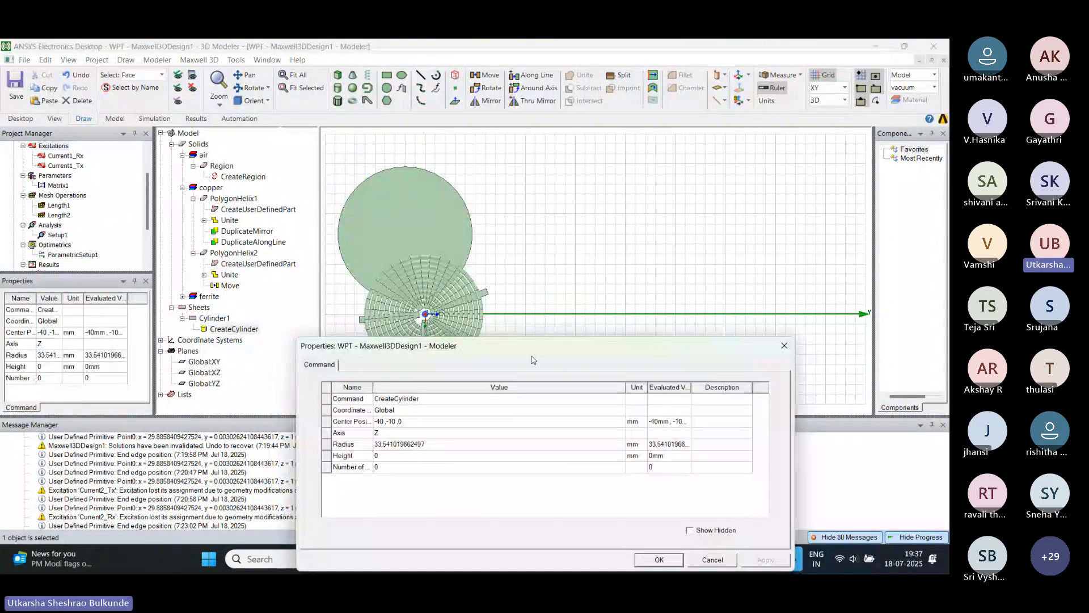
{"action": "left_click_drag", "start_coordinate": [553, 349], "coordinate": [685, 171]}
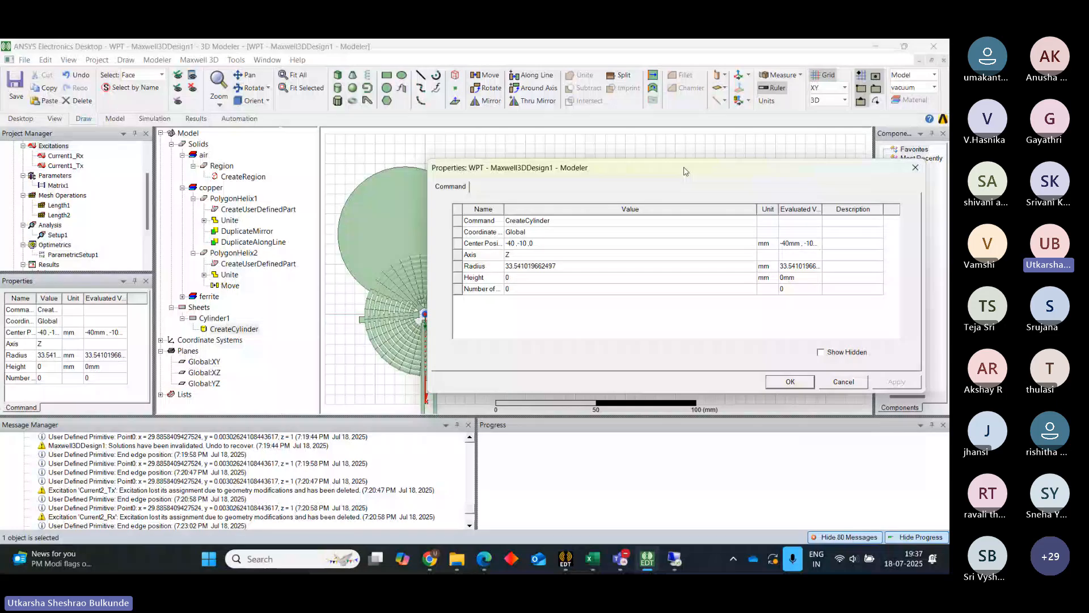
{"action": "left_click", "coordinate": [538, 244]}
{"action": "key", "text": "BackSpace"}
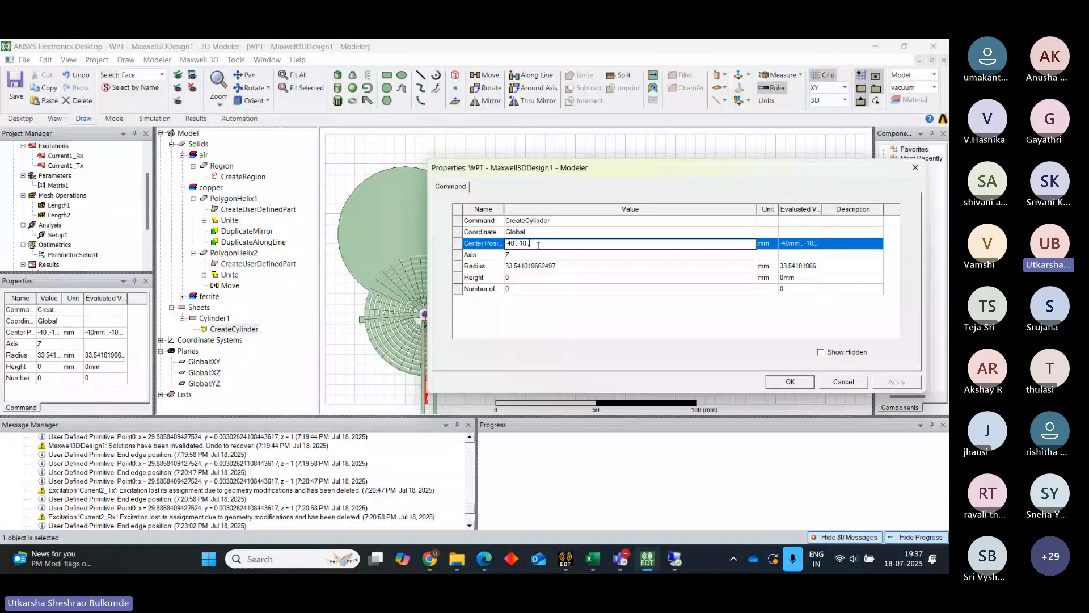
{"action": "type", "text": "-2"}
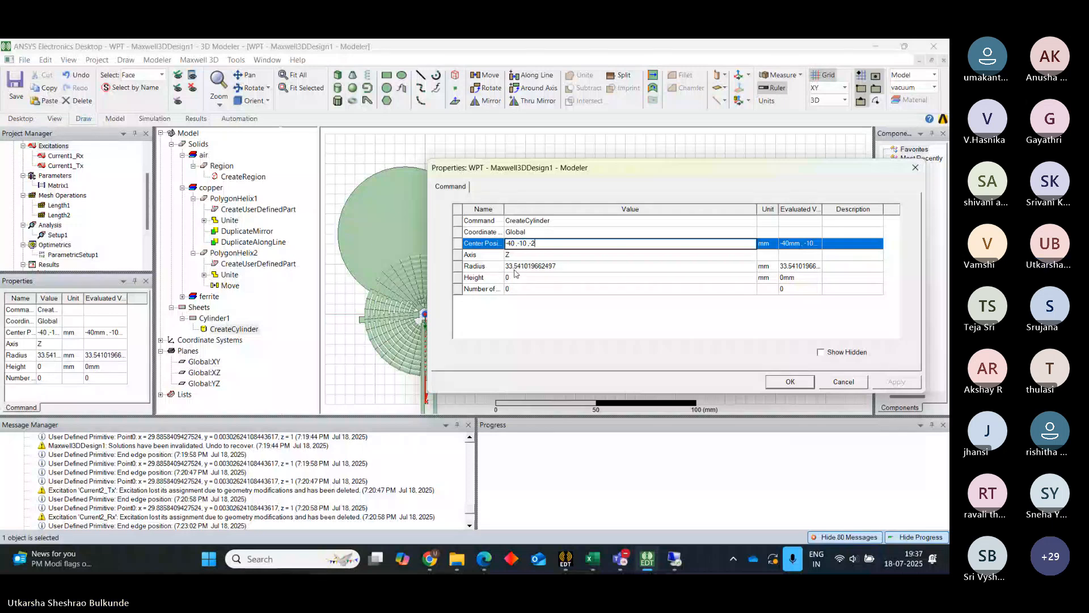
Set the cylinder's radius to 30 mm.
{"action": "left_click", "coordinate": [570, 267]}
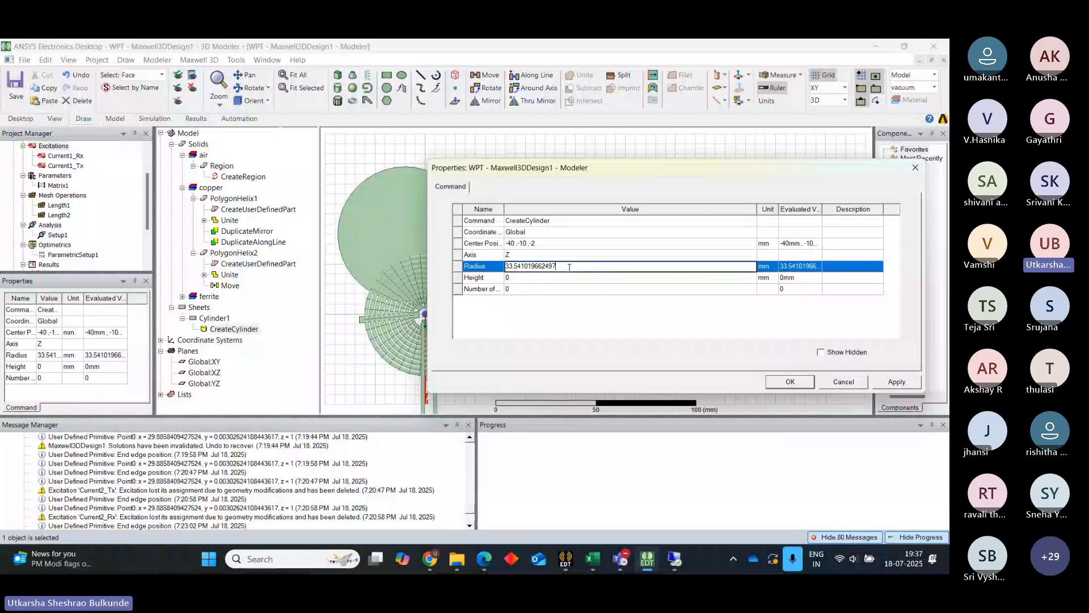
{"action": "key", "text": "ctrl+a"}
{"action": "key", "text": "BackSpace"}
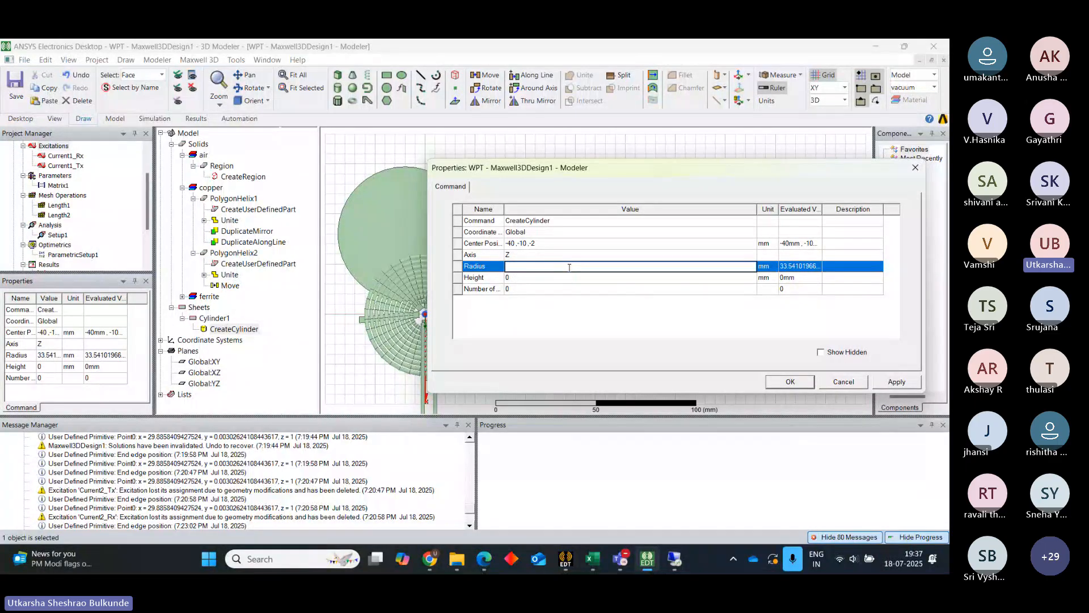
{"action": "type", "text": "3"}
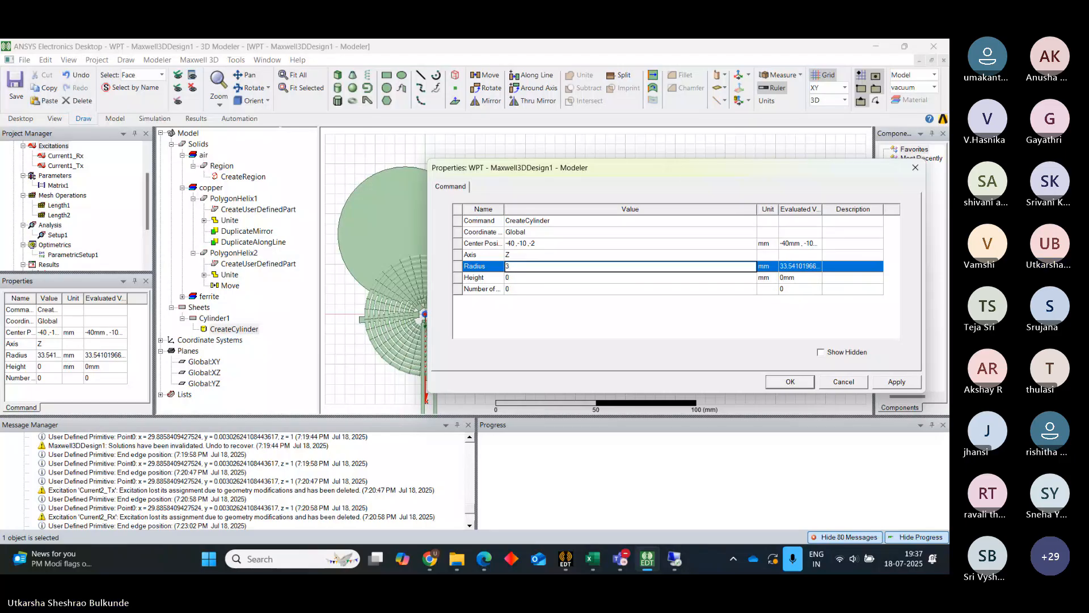
{"action": "type", "text": "0"}
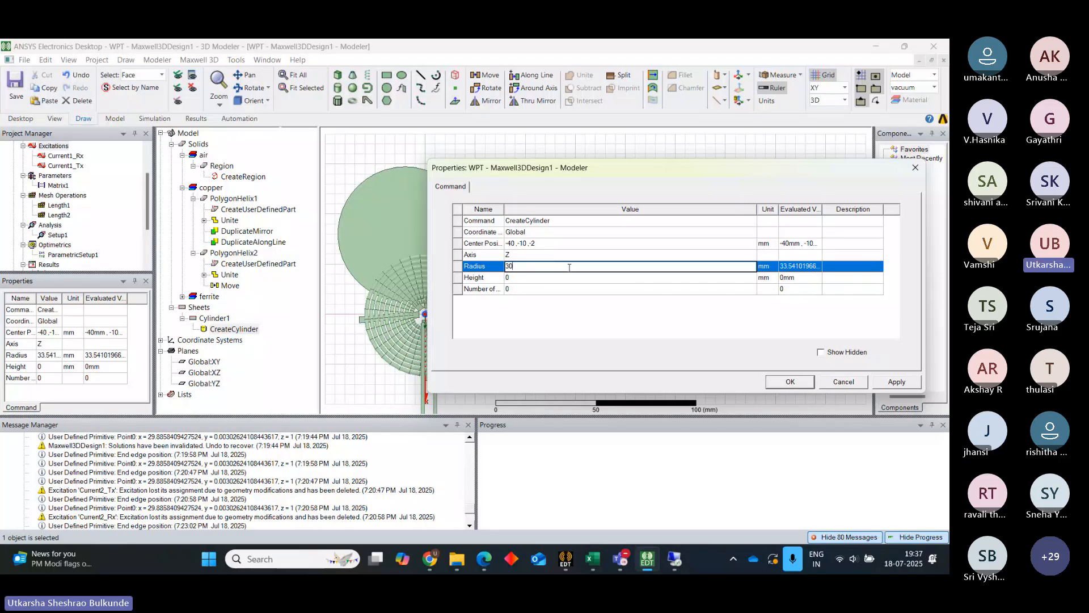
{"action": "left_click", "coordinate": [523, 134]}
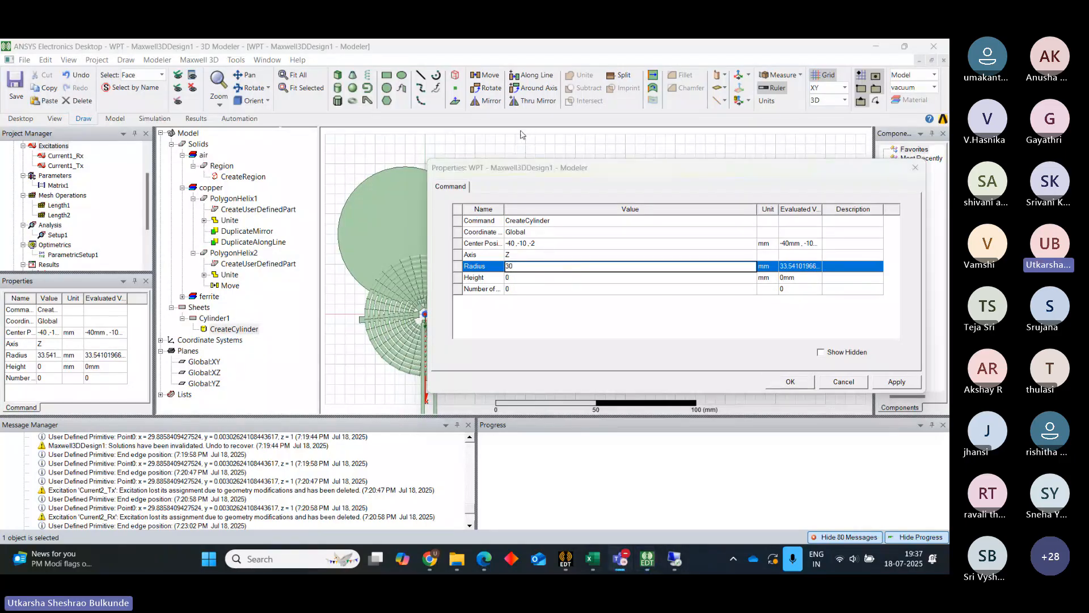
Set the X and Y coordinates of the cylinder's center position to 0, keeping Z at -2 mm.
{"action": "left_click", "coordinate": [511, 243]}
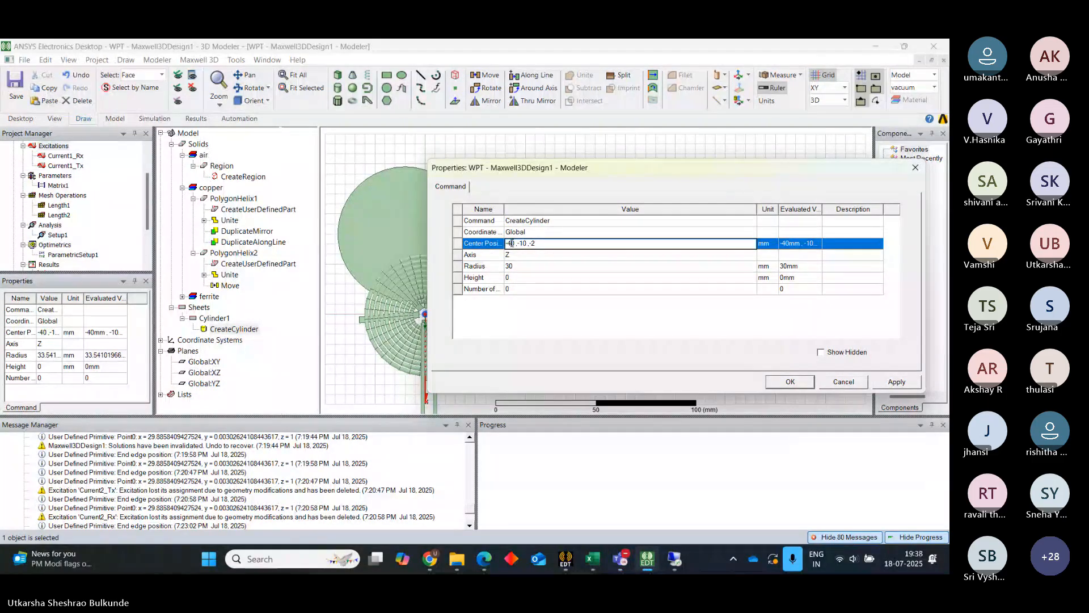
{"action": "key", "text": "BackSpace"}
{"action": "key", "text": "BackSpace"}
{"action": "type", "text": "15"}
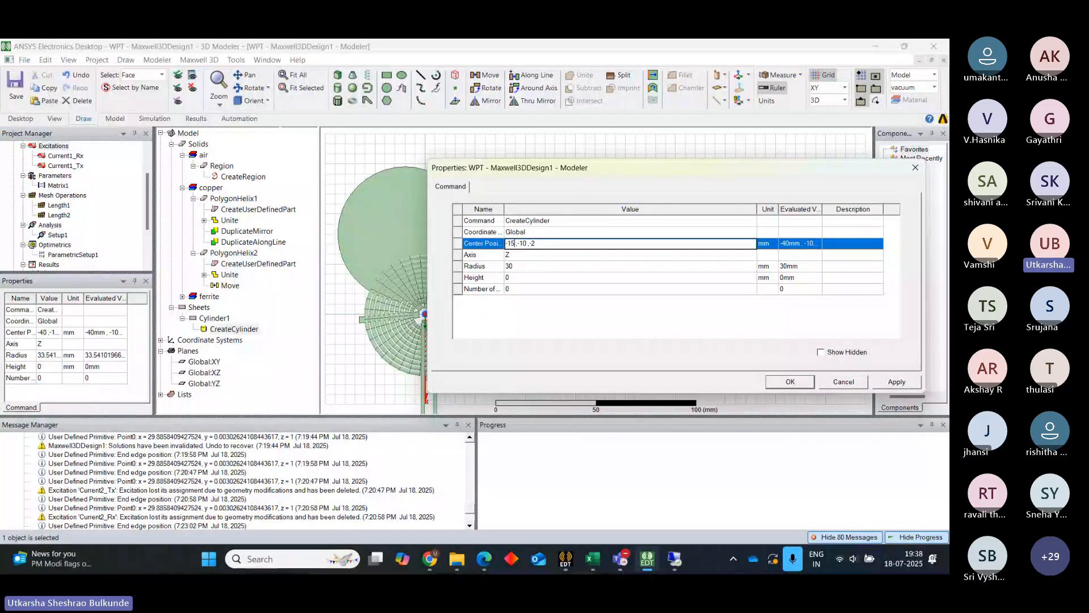
{"action": "left_click", "coordinate": [527, 244]}
{"action": "key", "text": "BackSpace"}
{"action": "key", "text": "BackSpace"}
{"action": "key", "text": "BackSpace"}
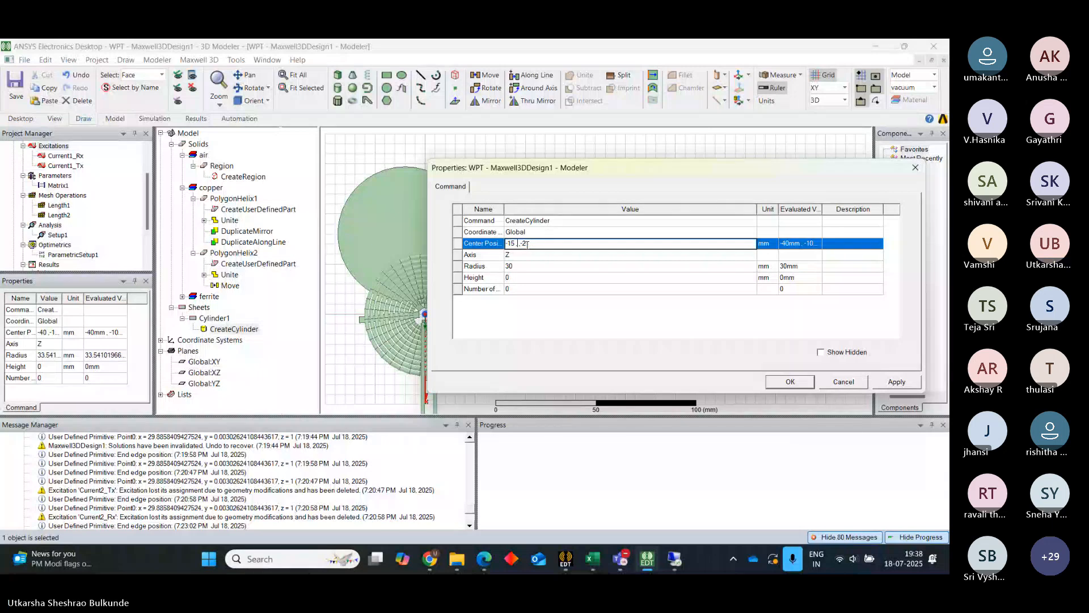
{"action": "type", "text": "0"}
{"action": "left_click", "coordinate": [514, 244]}
{"action": "key", "text": "BackSpace"}
{"action": "key", "text": "BackSpace"}
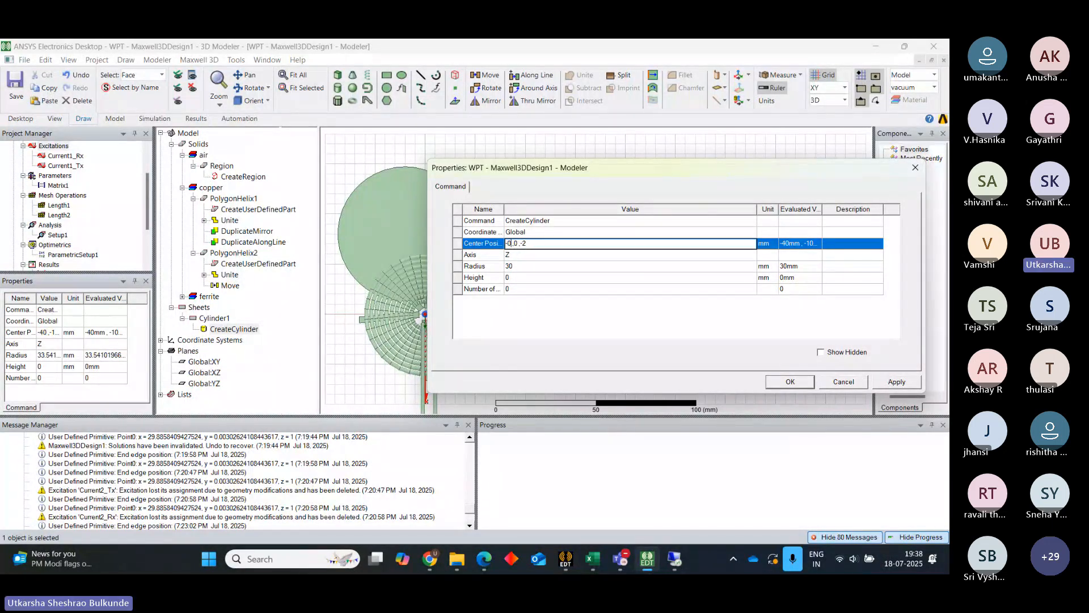
{"action": "type", "text": "0"}
{"action": "key", "text": "Left"}
{"action": "key", "text": "BackSpace"}
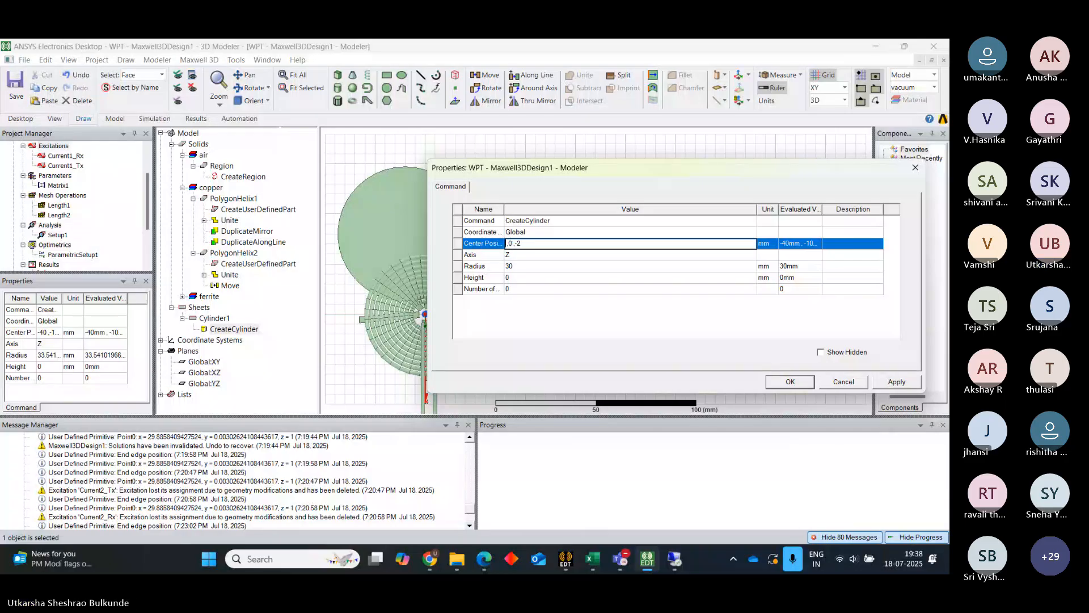
Set the cylinder's height to 2 mm and apply the edited properties.
{"action": "left_click", "coordinate": [514, 278]}
{"action": "key", "text": "BackSpace"}
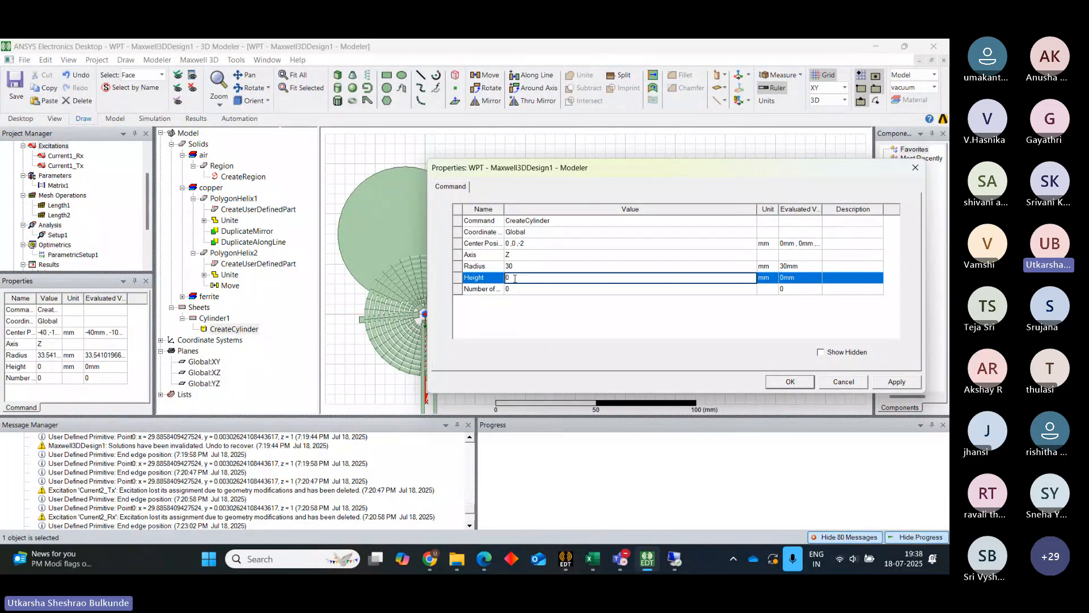
{"action": "type", "text": "2mm"}
{"action": "left_click", "coordinate": [895, 382]}
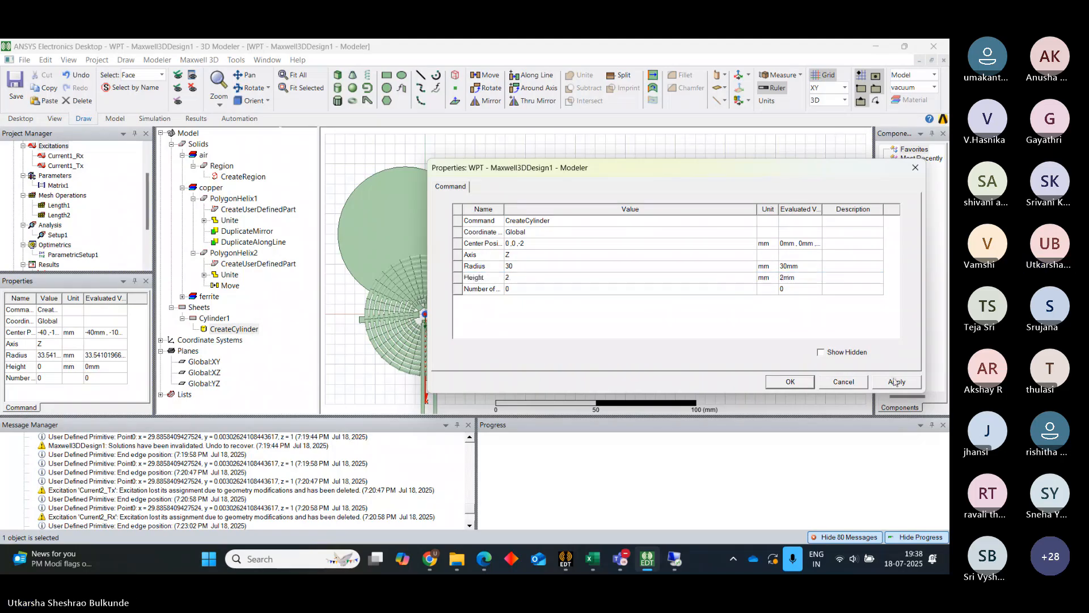
{"action": "left_click", "coordinate": [794, 385]}
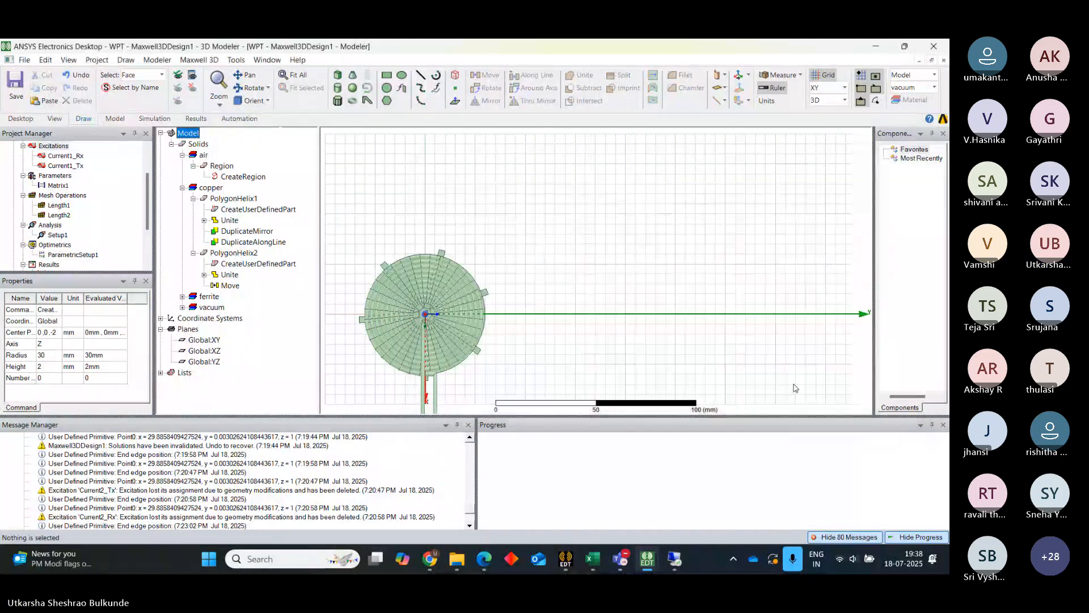
In the front view, lower the cylinder by changing its center position to 0, 0, -4 mm.
{"action": "left_click_drag", "start_coordinate": [356, 378], "coordinate": [375, 370]}
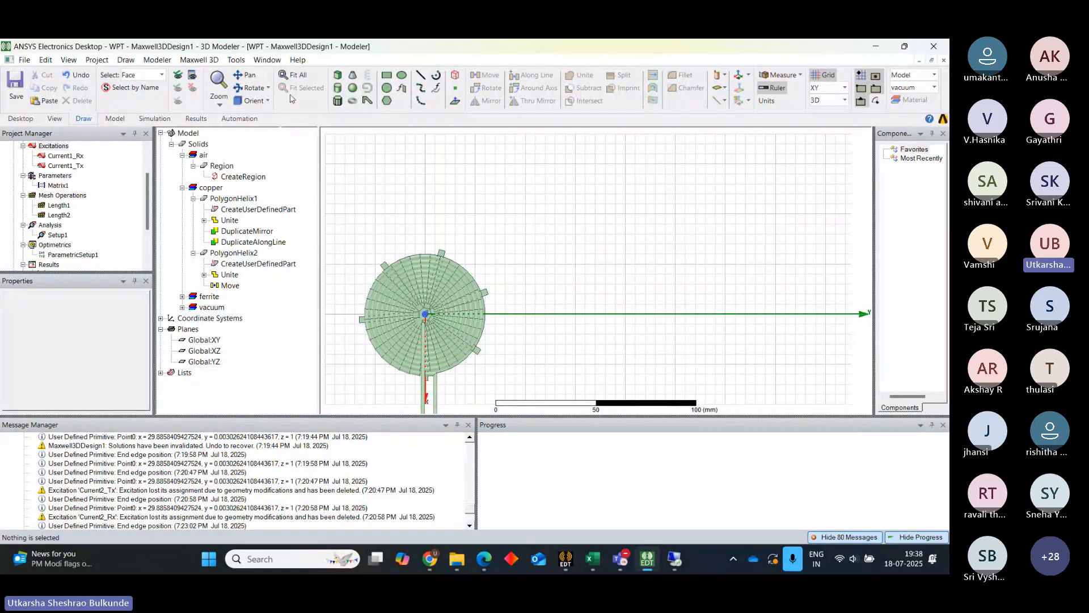
{"action": "left_click", "coordinate": [254, 89]}
{"action": "left_click_drag", "start_coordinate": [464, 369], "coordinate": [554, 335]}
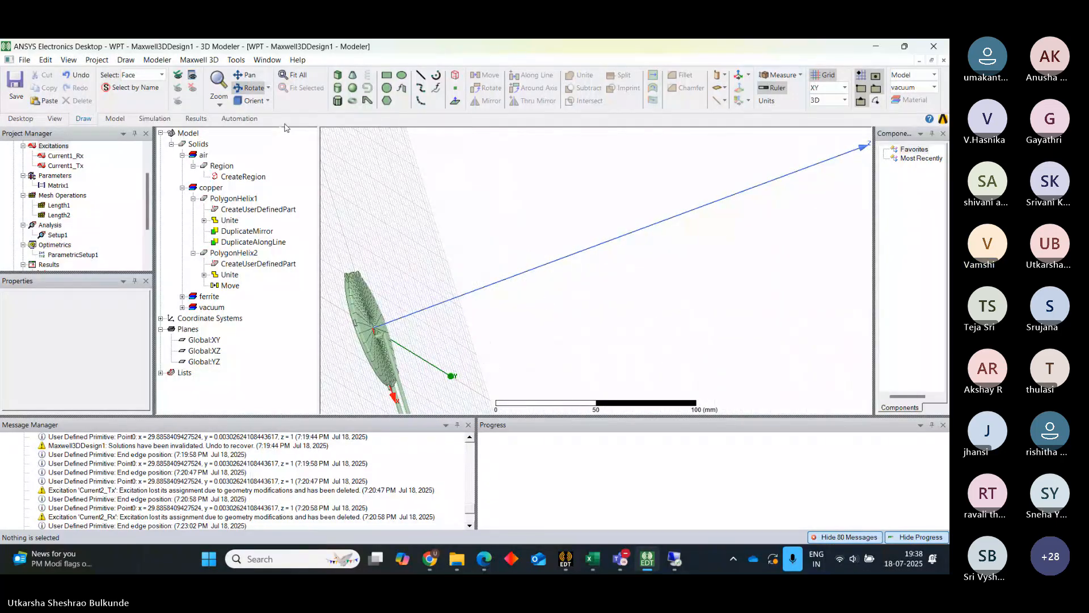
{"action": "left_click", "coordinate": [252, 100]}
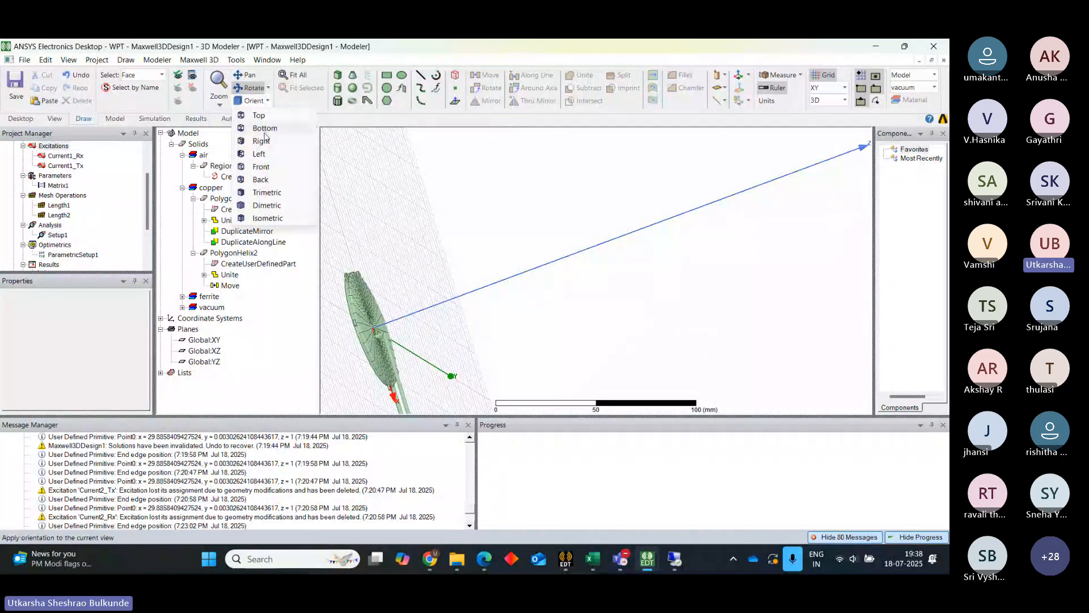
{"action": "left_click", "coordinate": [267, 168]}
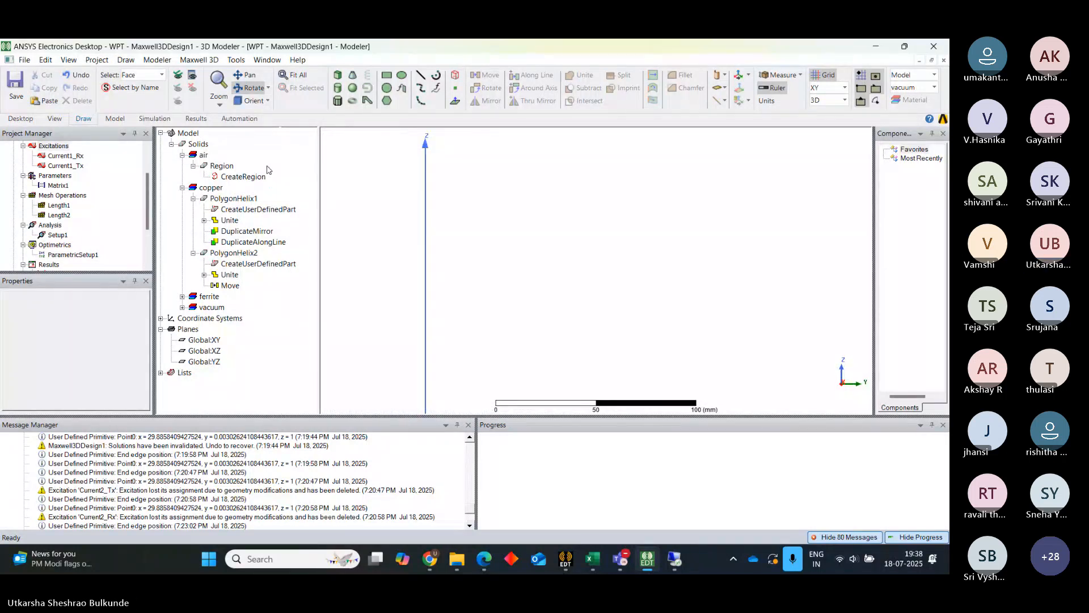
{"action": "left_click", "coordinate": [293, 76]}
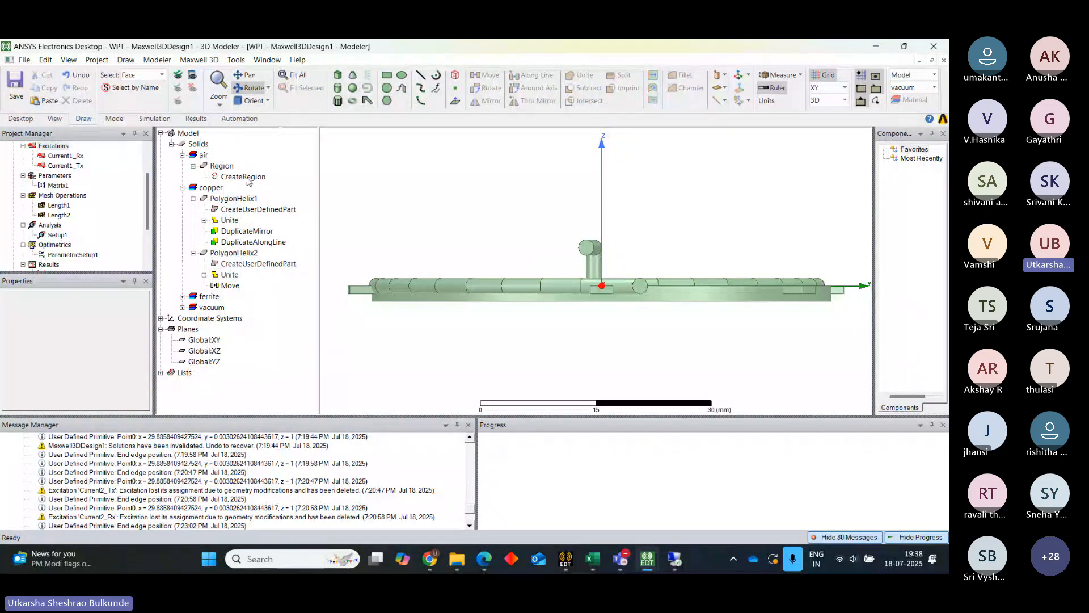
{"action": "left_click", "coordinate": [182, 307]}
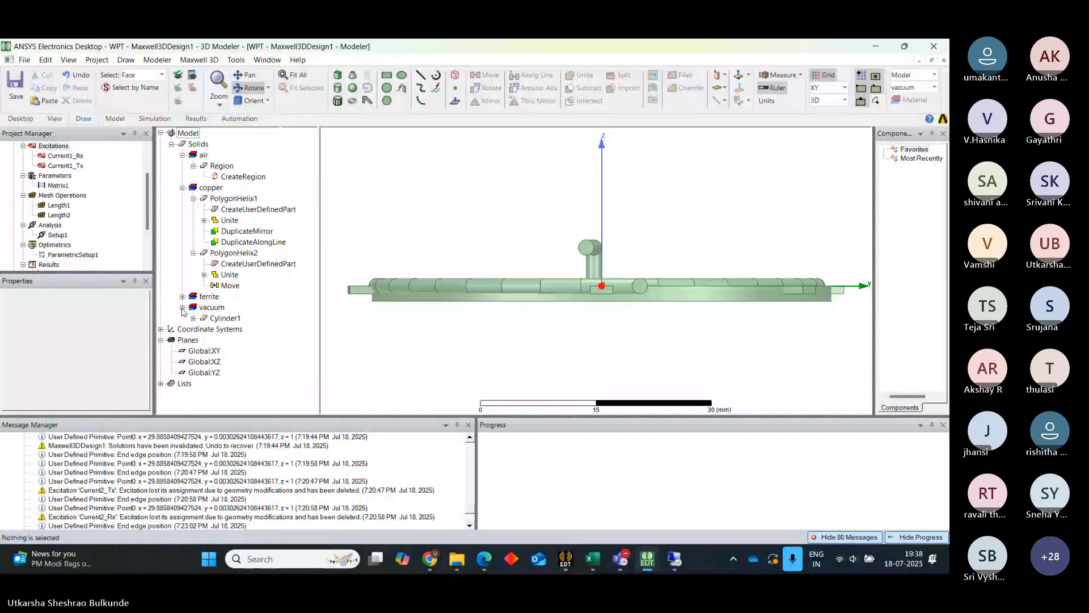
{"action": "left_click", "coordinate": [194, 318]}
{"action": "double_click", "coordinate": [245, 329]}
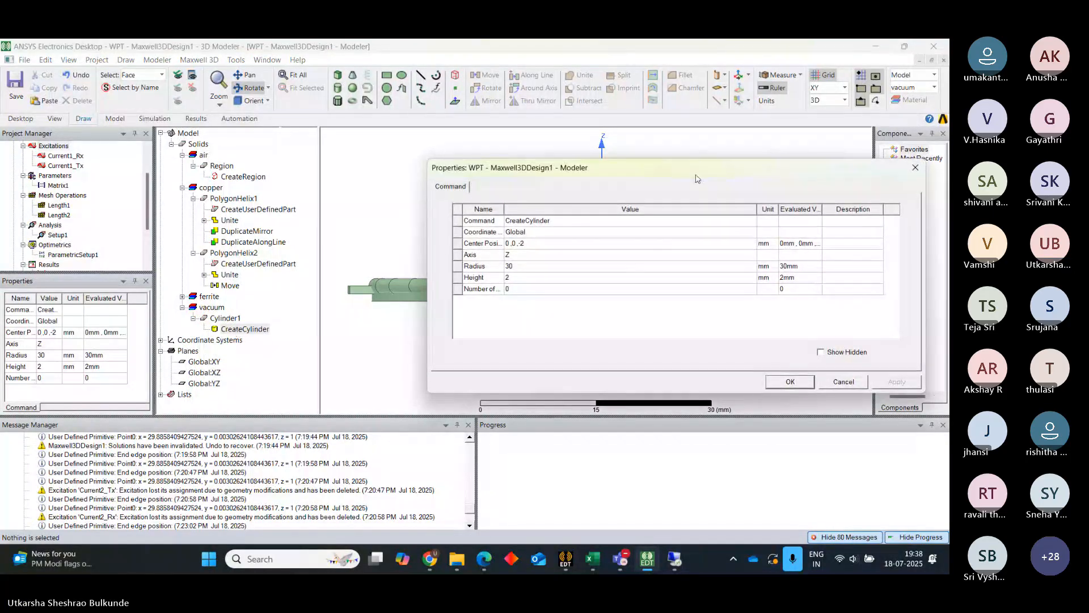
{"action": "left_click_drag", "start_coordinate": [697, 166], "coordinate": [759, 301]}
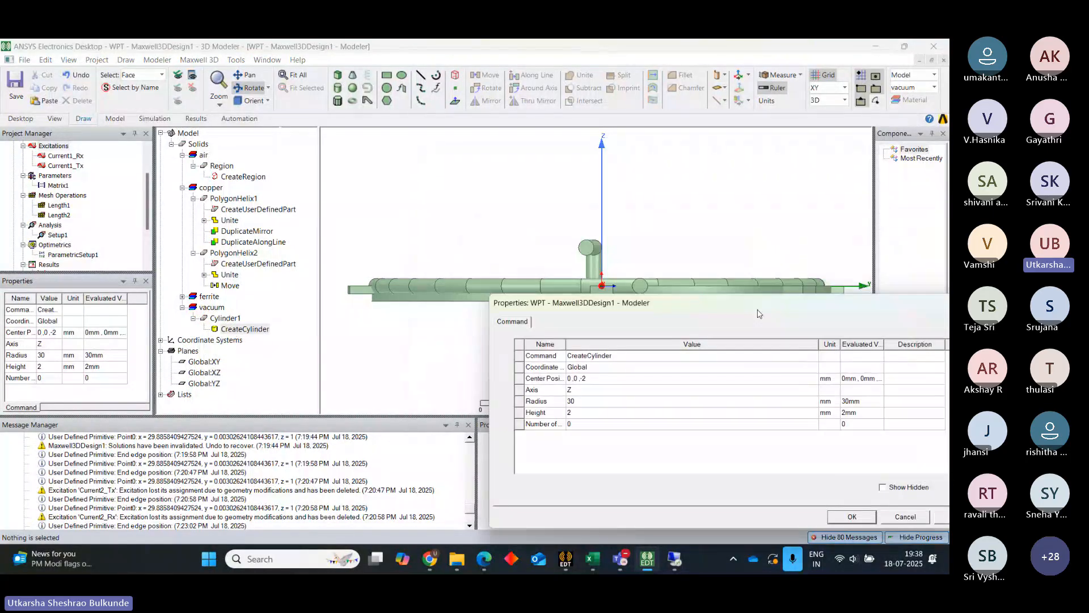
{"action": "left_click", "coordinate": [588, 378]}
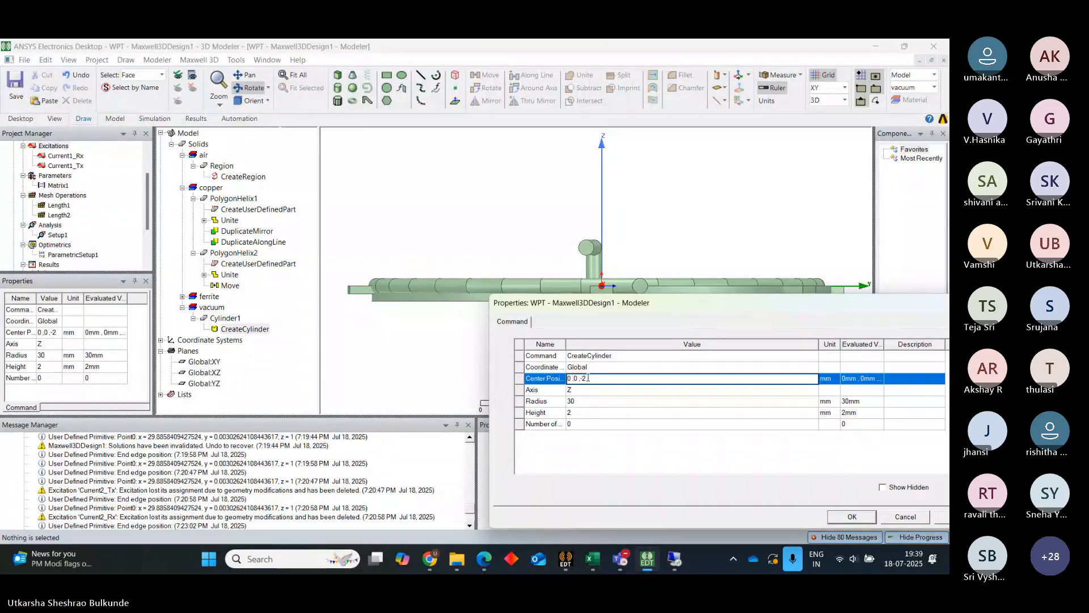
{"action": "key", "text": "BackSpace"}
{"action": "type", "text": "4"}
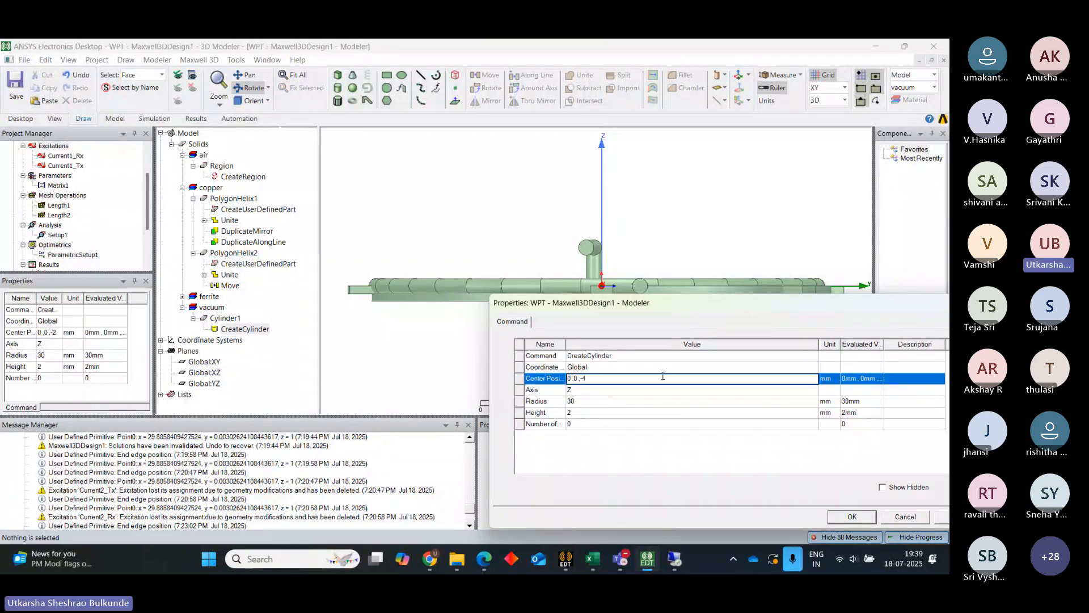
{"action": "left_click", "coordinate": [854, 519]}
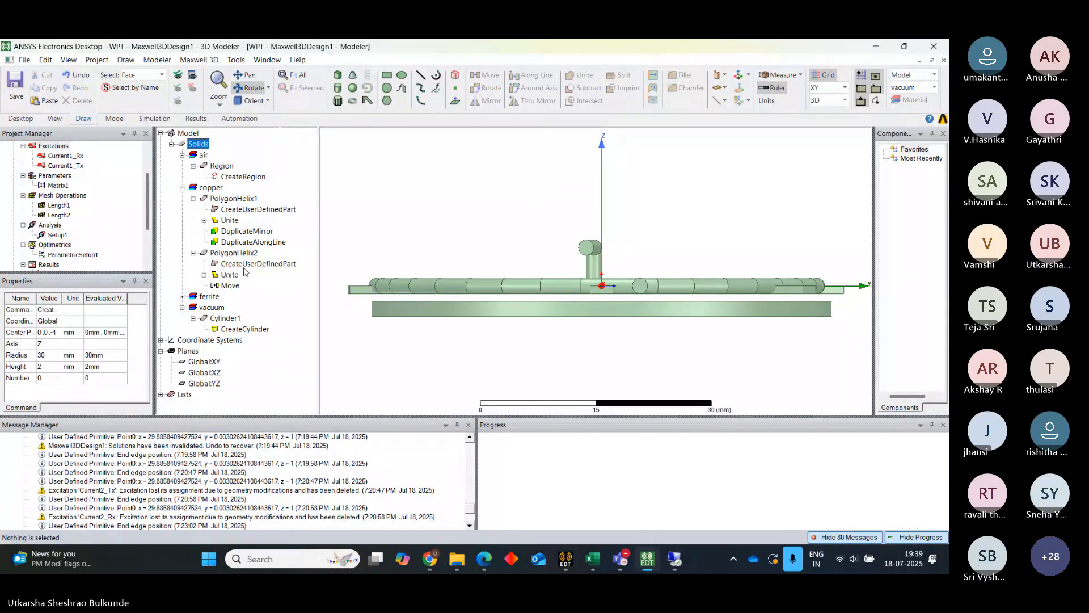
Set Box1's position in the ferrite group to 3, -1.5, -2 mm and check its attributes.
{"action": "left_click", "coordinate": [182, 297]}
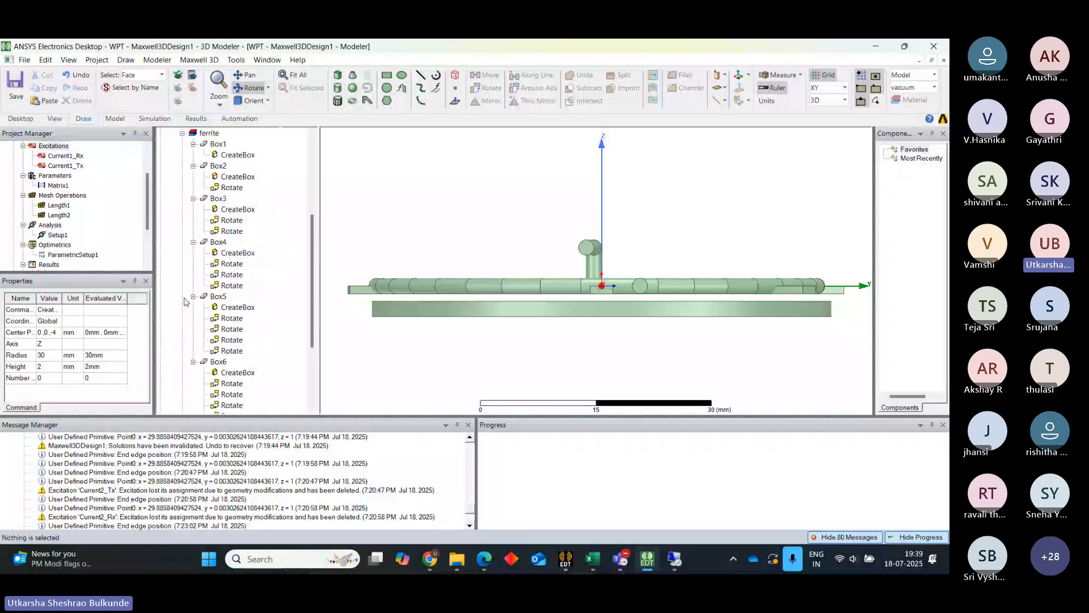
{"action": "double_click", "coordinate": [238, 157]}
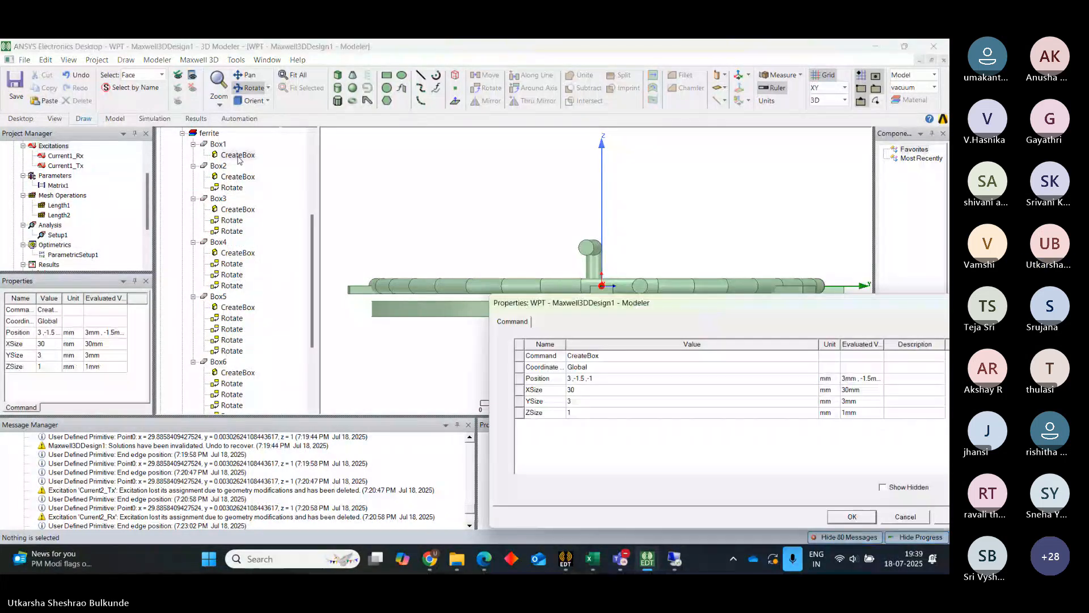
{"action": "left_click", "coordinate": [594, 379]}
{"action": "key", "text": "BackSpace"}
{"action": "type", "text": "2"}
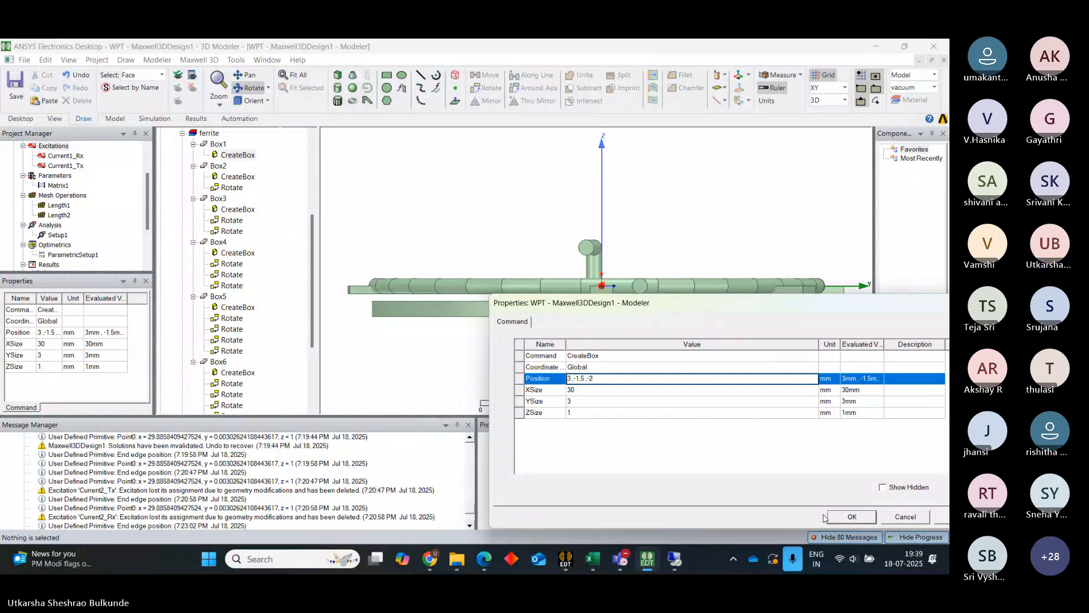
{"action": "left_click", "coordinate": [852, 517]}
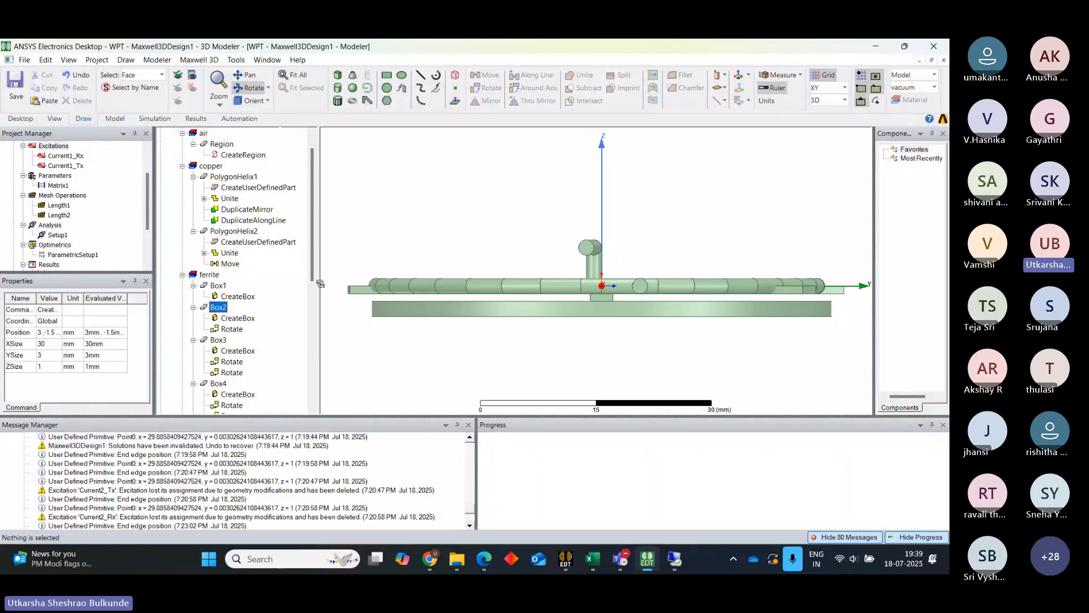
{"action": "double_click", "coordinate": [218, 286]}
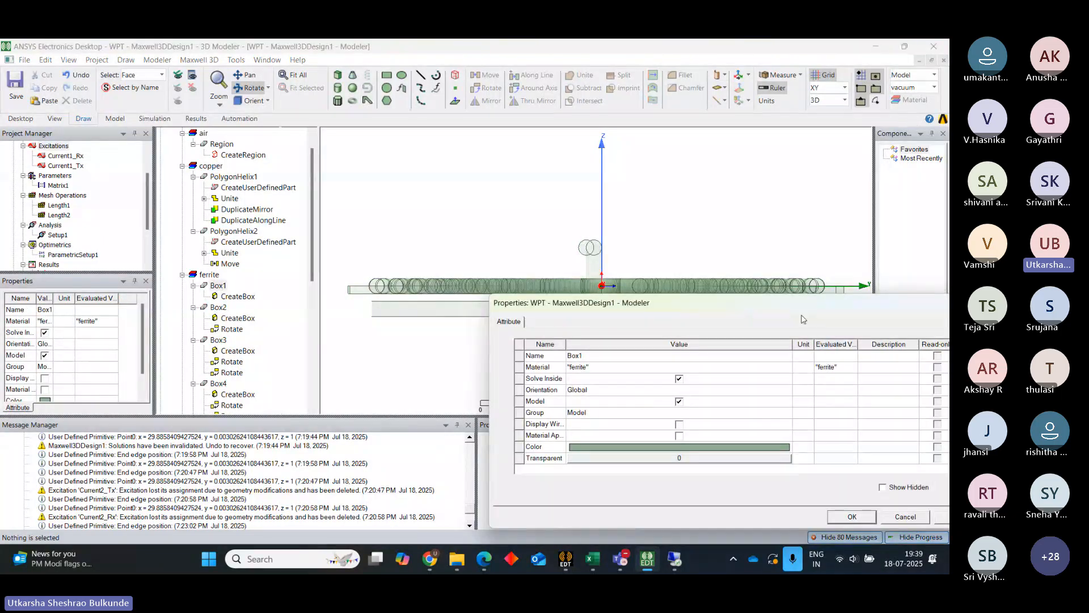
{"action": "left_click", "coordinate": [854, 517]}
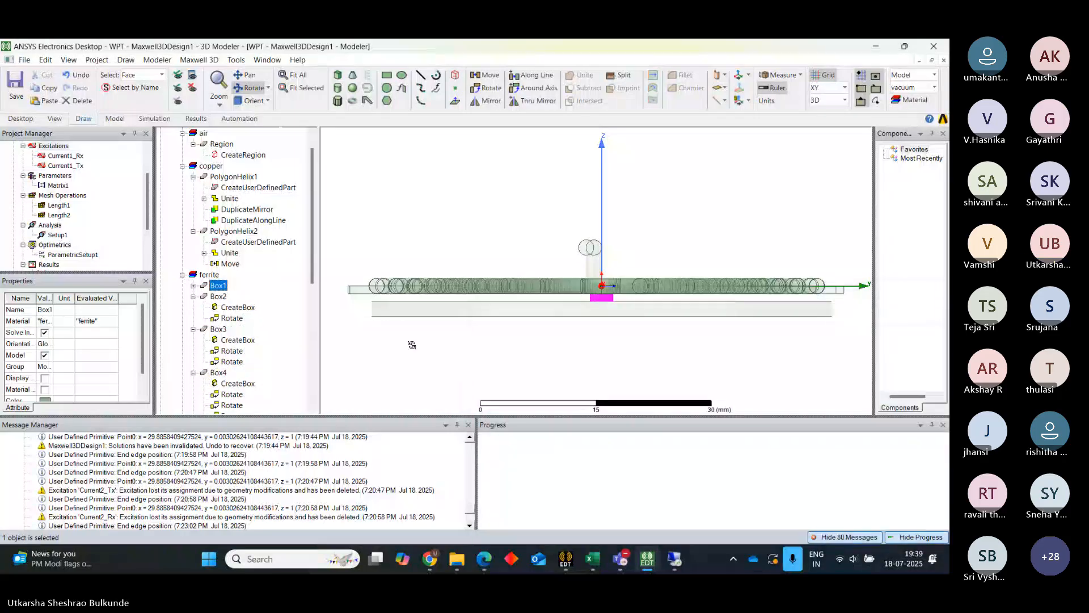
Lower ferrite bar Box2 by setting its creation position to 3, -1.5, -2 mm.
{"action": "double_click", "coordinate": [238, 310]}
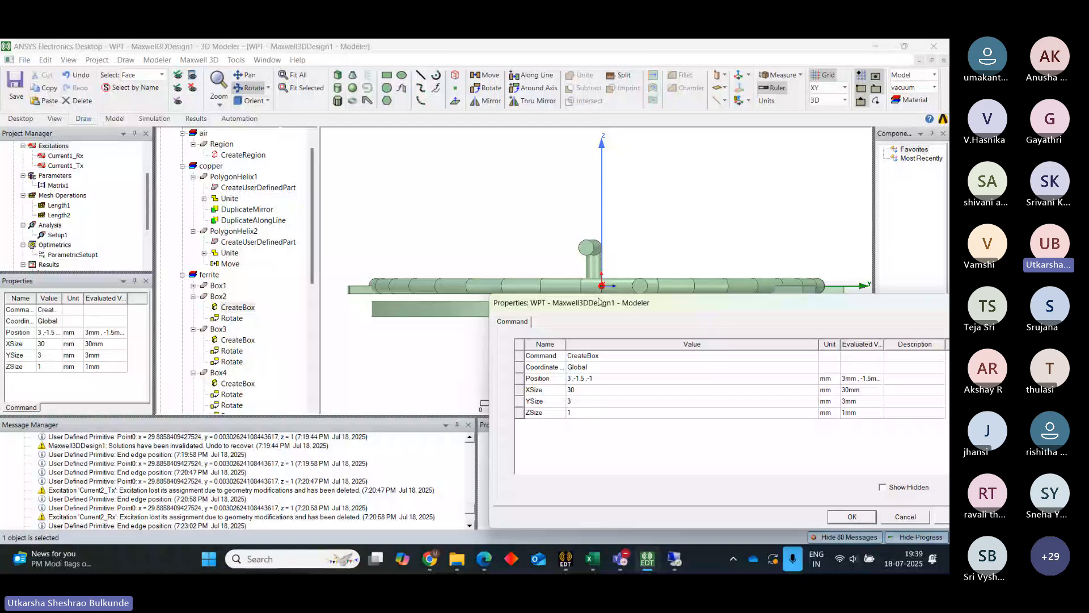
{"action": "left_click", "coordinate": [596, 377]}
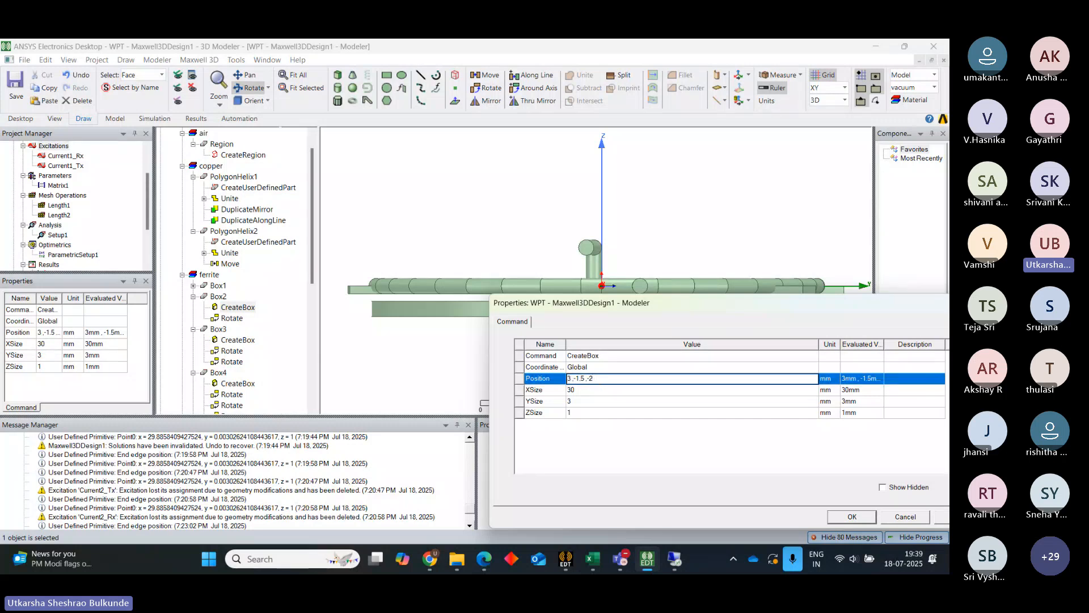
{"action": "left_click", "coordinate": [872, 518]}
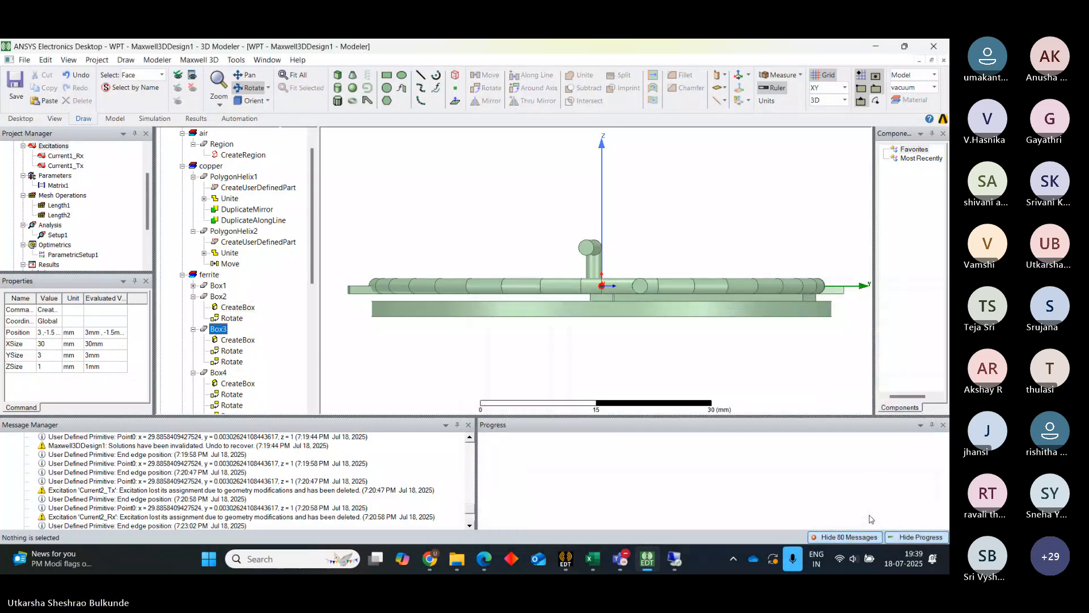
Check Box4's attributes and set its creation position to 3, -1.5, -2 mm.
{"action": "double_click", "coordinate": [224, 372]}
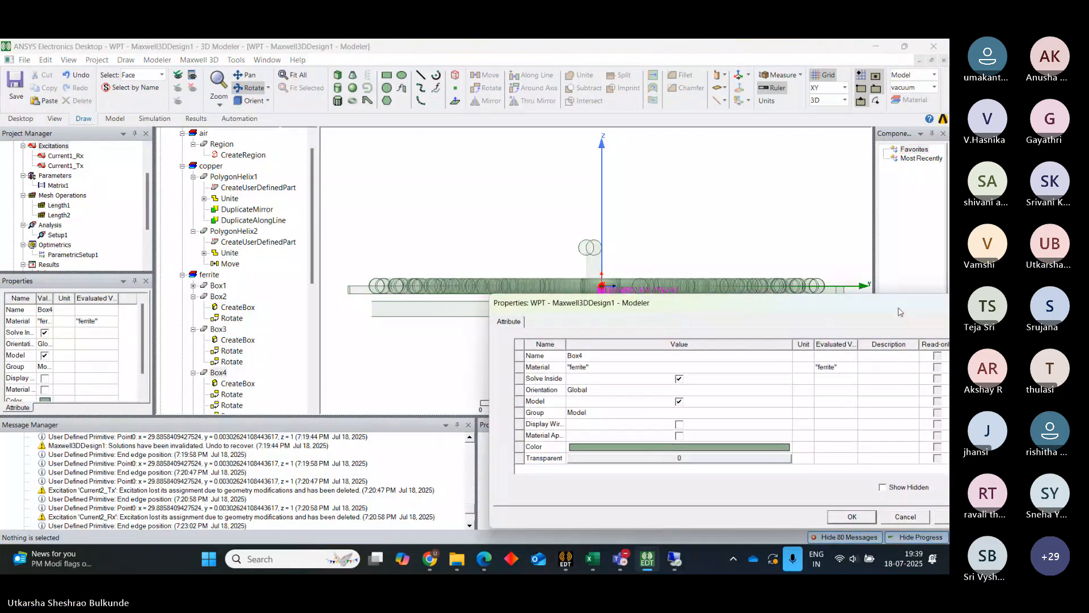
{"action": "left_click_drag", "start_coordinate": [899, 312], "coordinate": [837, 249]}
{"action": "left_click", "coordinate": [794, 458]}
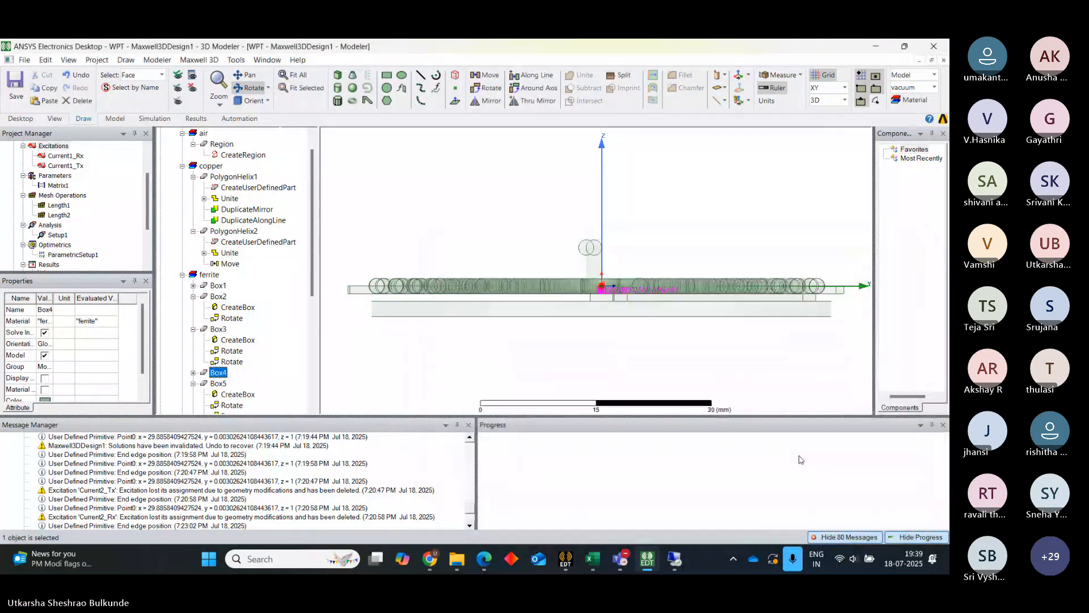
{"action": "left_click", "coordinate": [194, 373]}
{"action": "double_click", "coordinate": [225, 376]}
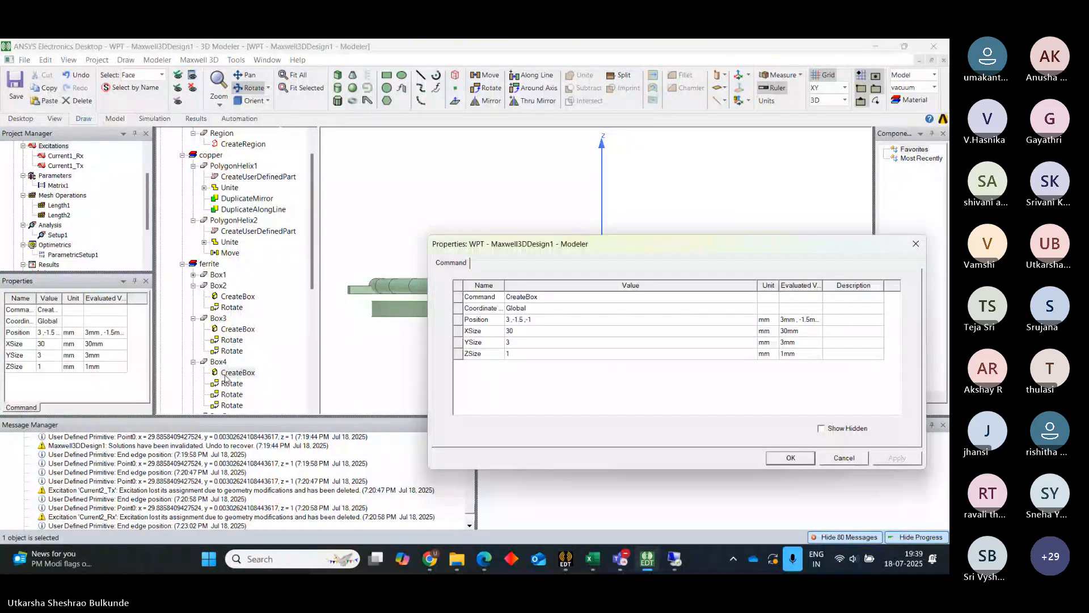
{"action": "left_click", "coordinate": [570, 320]}
{"action": "key", "text": "BackSpace"}
{"action": "type", "text": "2"}
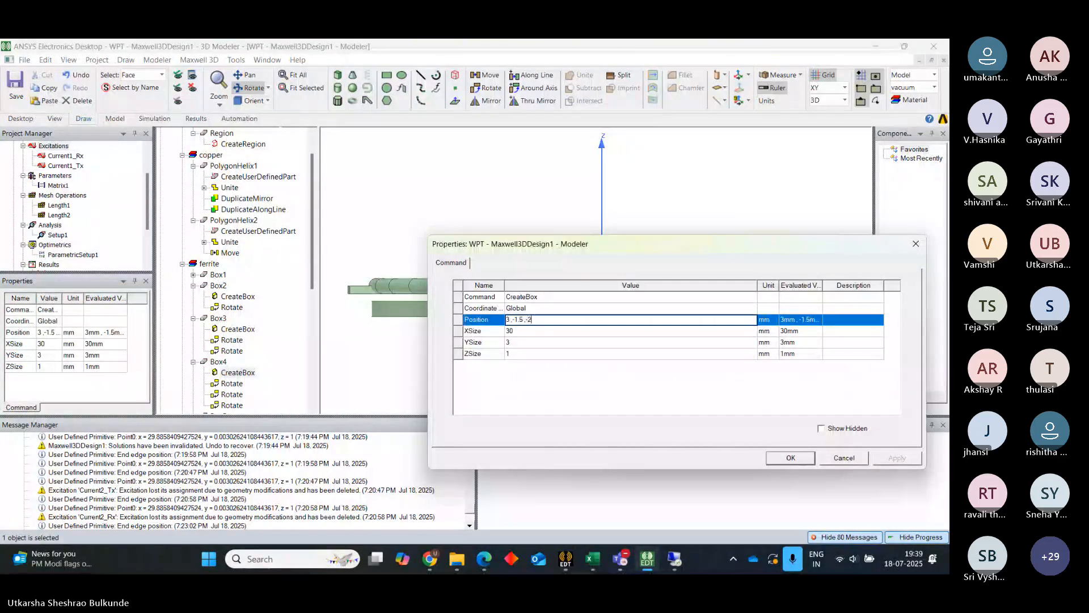
{"action": "left_click", "coordinate": [801, 457]}
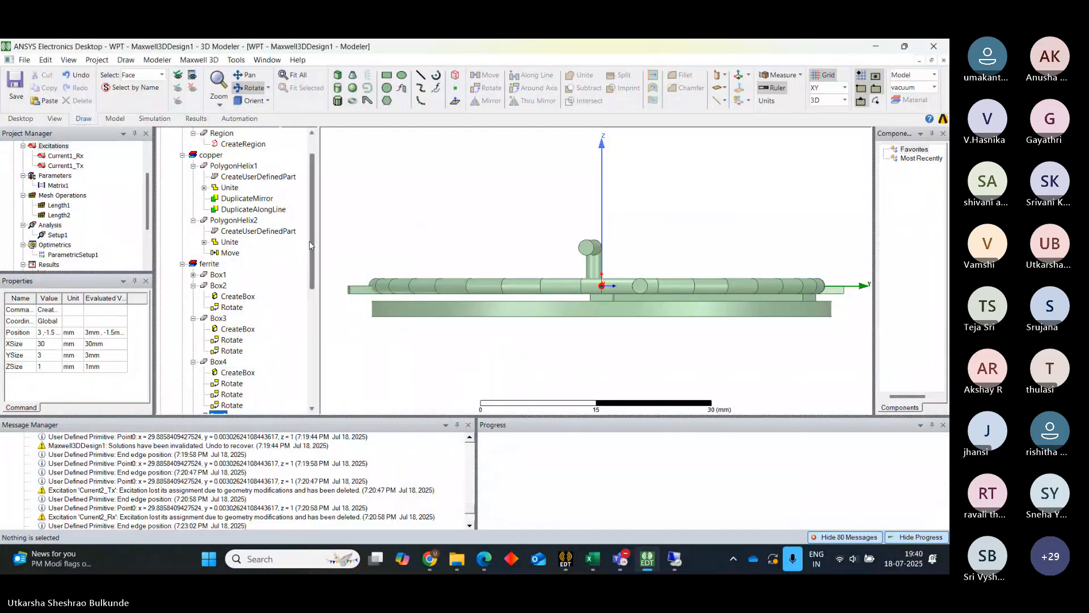
Set the creation position of ferrite bar Box6 to 3, -1.5, -2 mm.
{"action": "scroll", "coordinate": [278, 306], "scroll_direction": "down", "scroll_amount": 6}
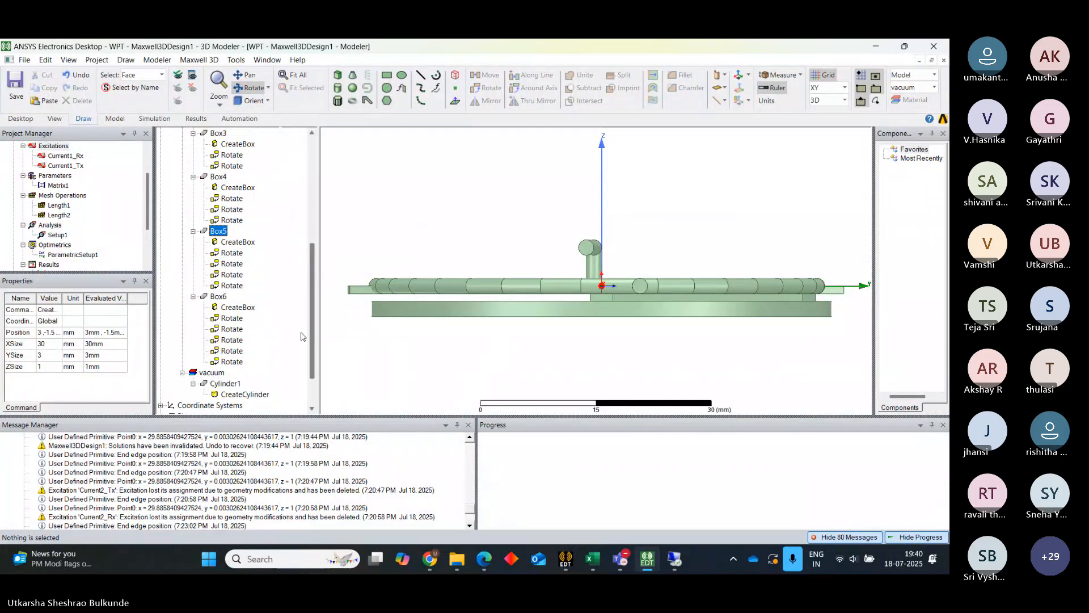
{"action": "double_click", "coordinate": [232, 308]}
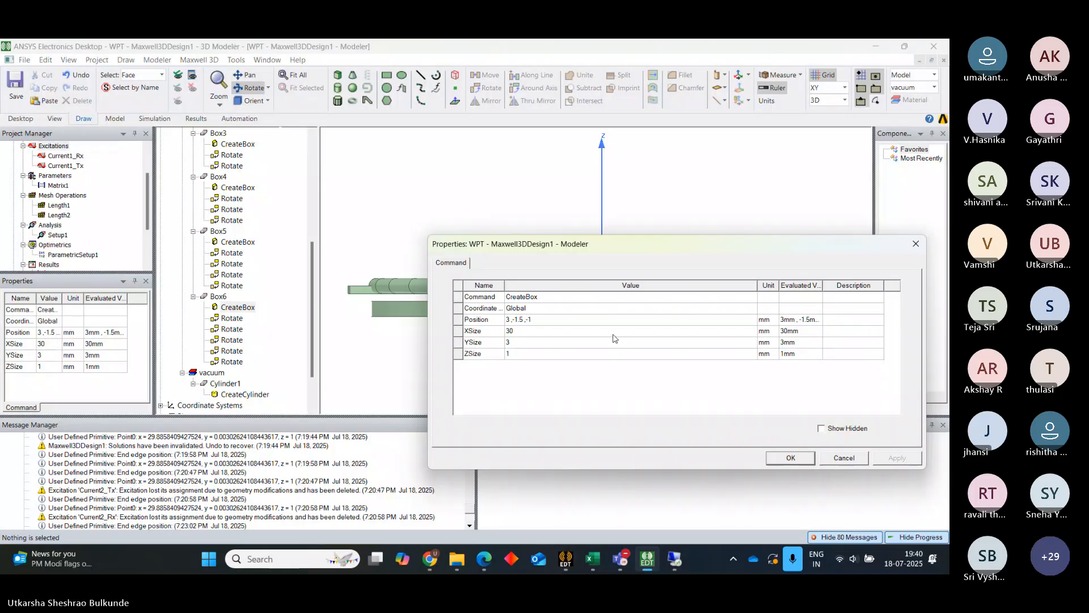
{"action": "left_click", "coordinate": [613, 320]}
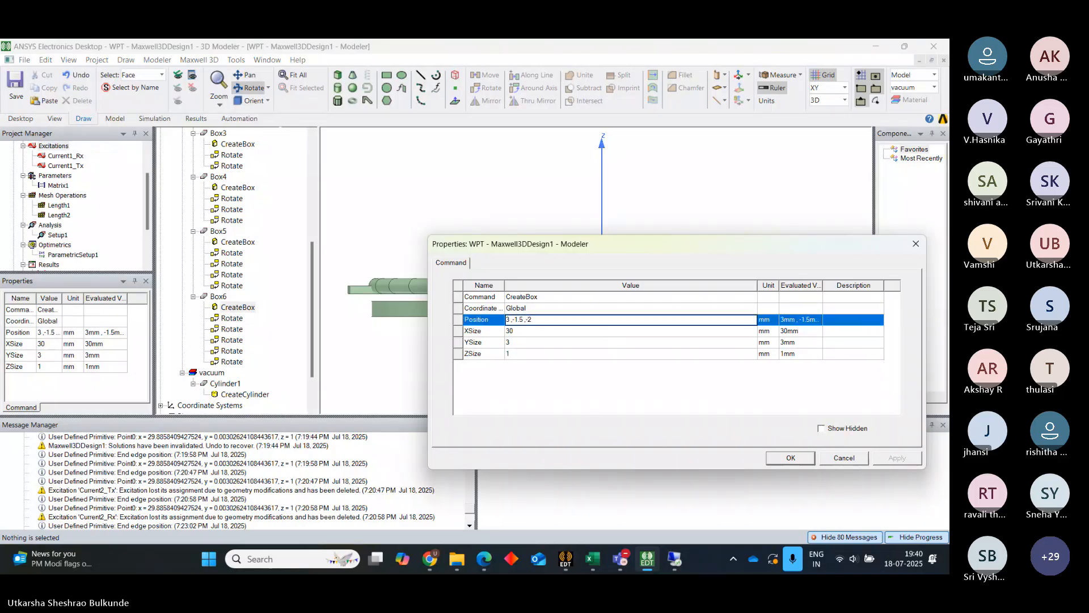
{"action": "key", "text": "BackSpace"}
{"action": "type", "text": "2"}
{"action": "left_click", "coordinate": [791, 458]}
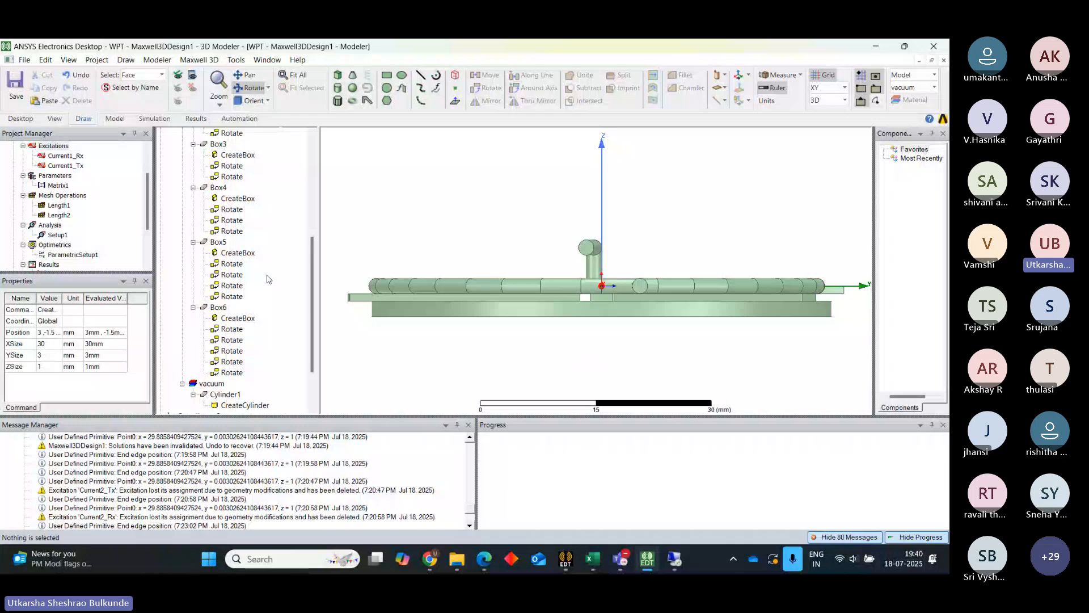
Check the Box4 creation values and set Box5's position to 3, -1.5, -2 mm.
{"action": "double_click", "coordinate": [235, 200]}
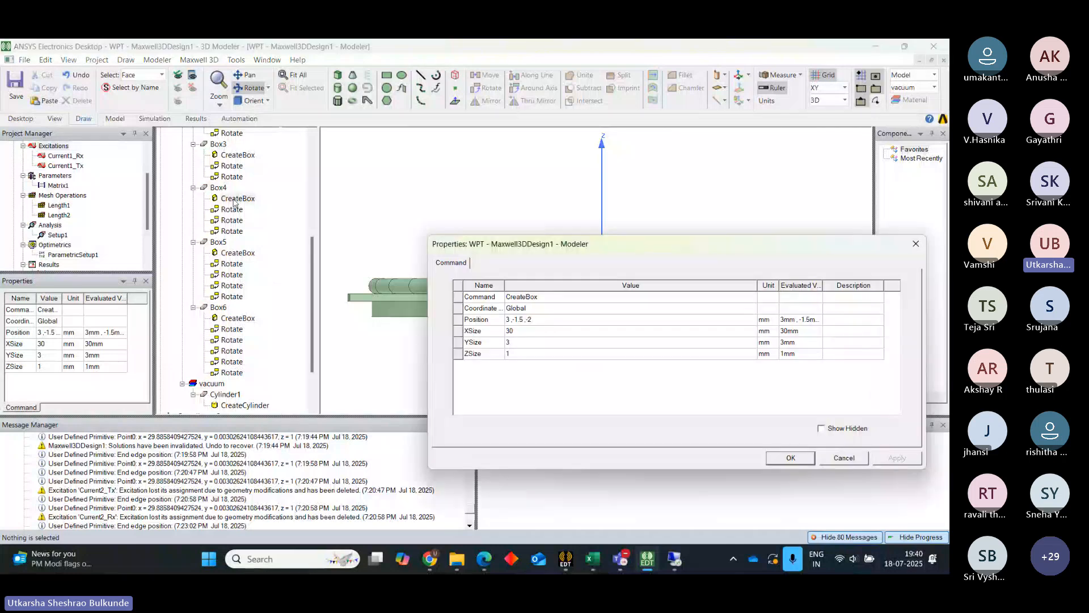
{"action": "left_click", "coordinate": [793, 460]}
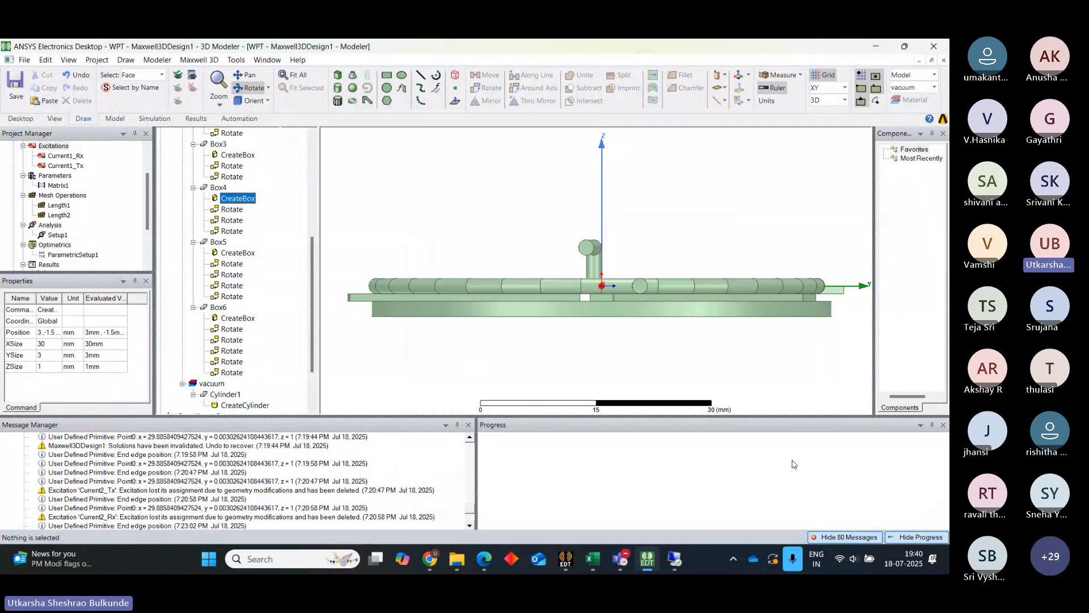
{"action": "double_click", "coordinate": [244, 254]}
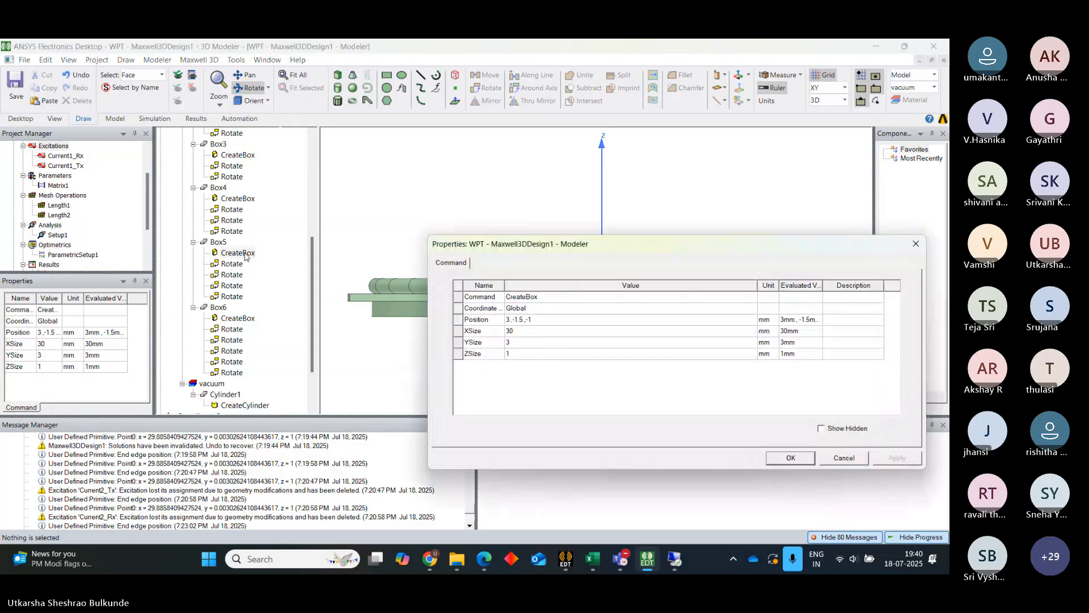
{"action": "left_click", "coordinate": [536, 319]}
{"action": "key", "text": "BackSpace"}
{"action": "type", "text": "2"}
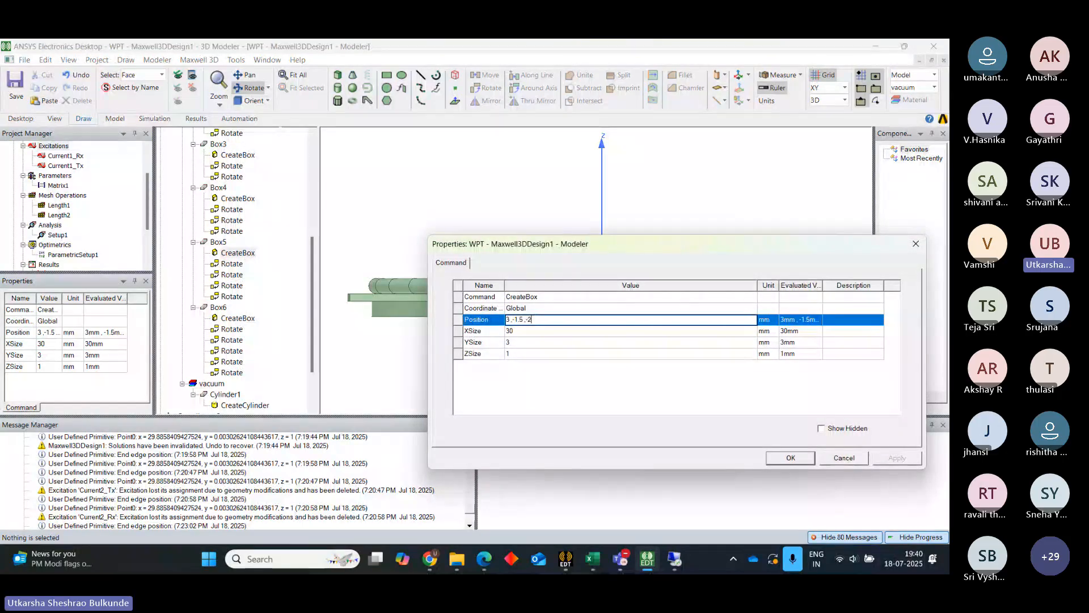
{"action": "left_click", "coordinate": [808, 458]}
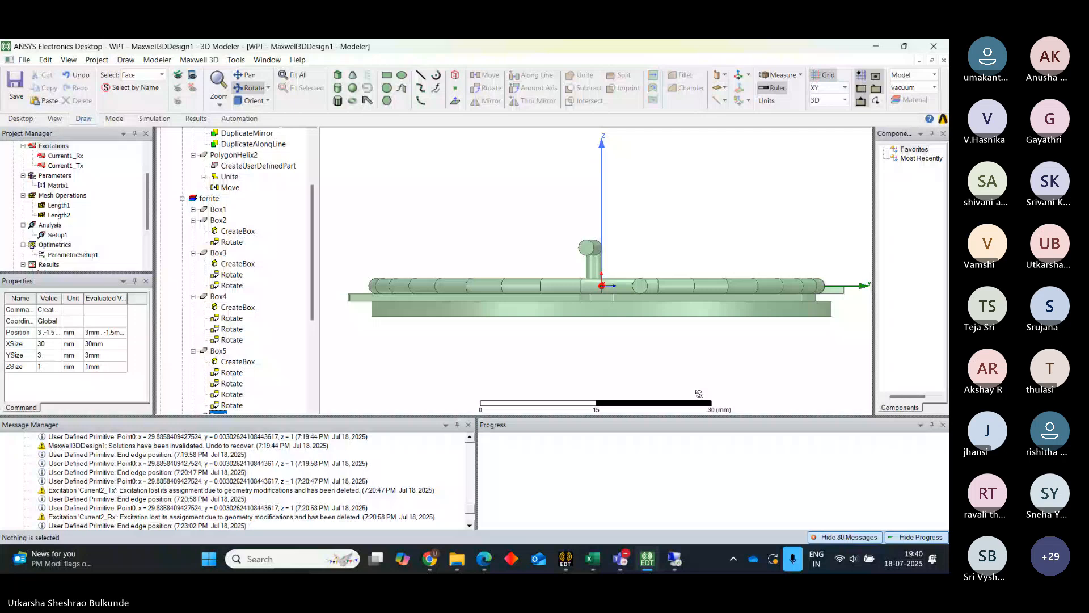
Collapse the operation histories of Box2 through Box6 in the ferrite group of the model tree.
{"action": "left_click", "coordinate": [229, 231]}
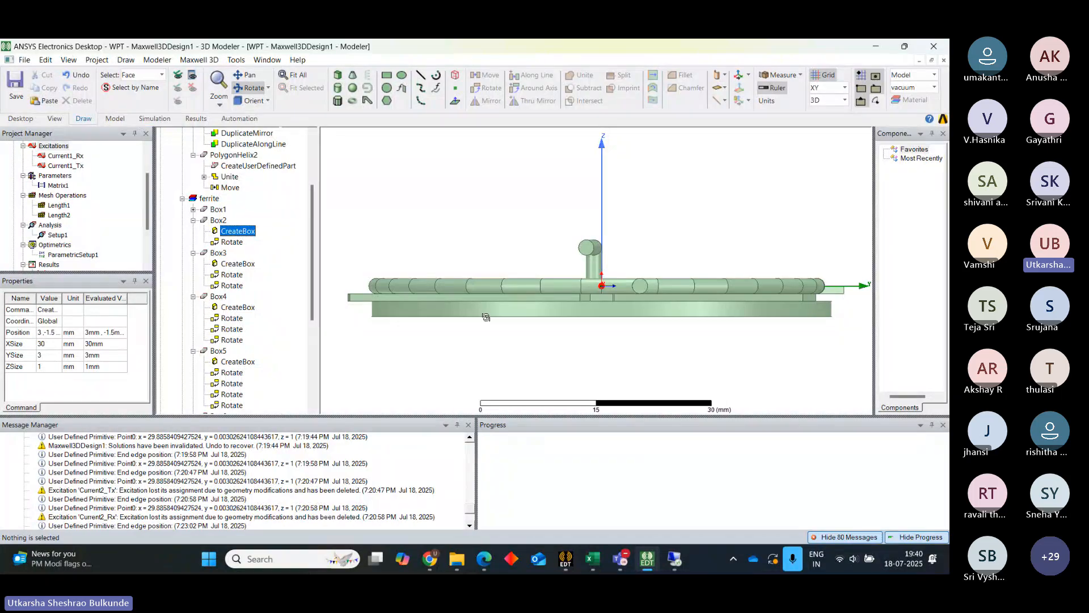
{"action": "left_click", "coordinate": [193, 221]}
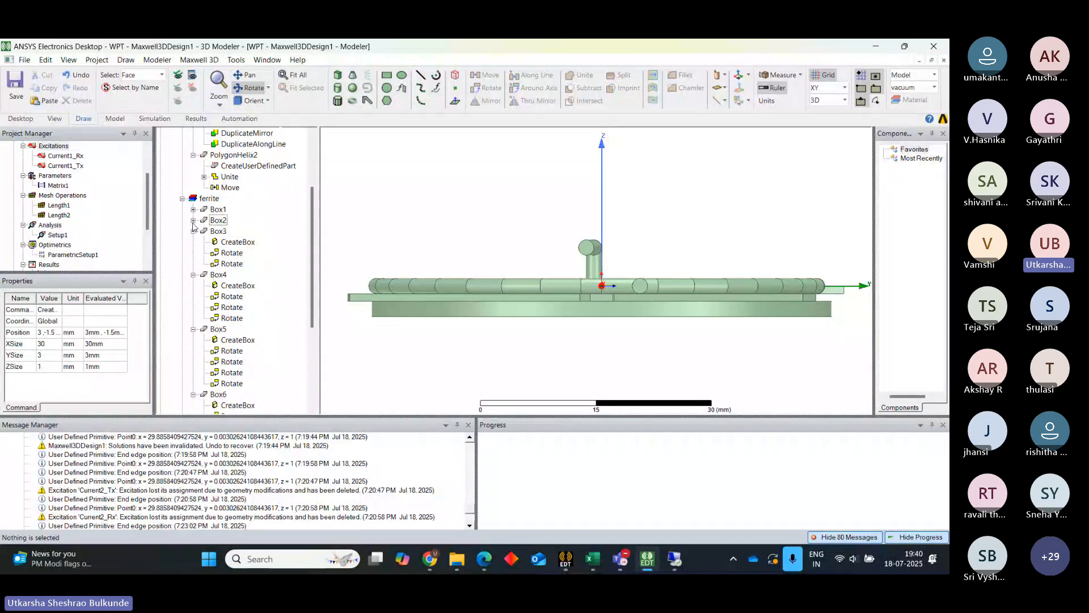
{"action": "left_click", "coordinate": [193, 231]}
{"action": "left_click", "coordinate": [193, 243]}
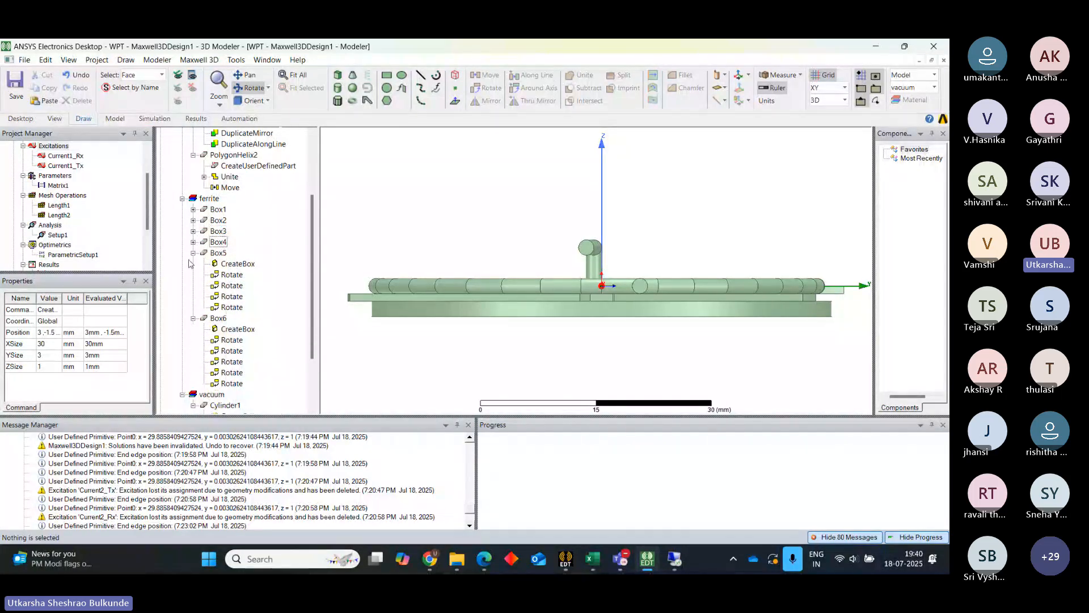
{"action": "left_click", "coordinate": [194, 255]}
{"action": "left_click", "coordinate": [193, 264]}
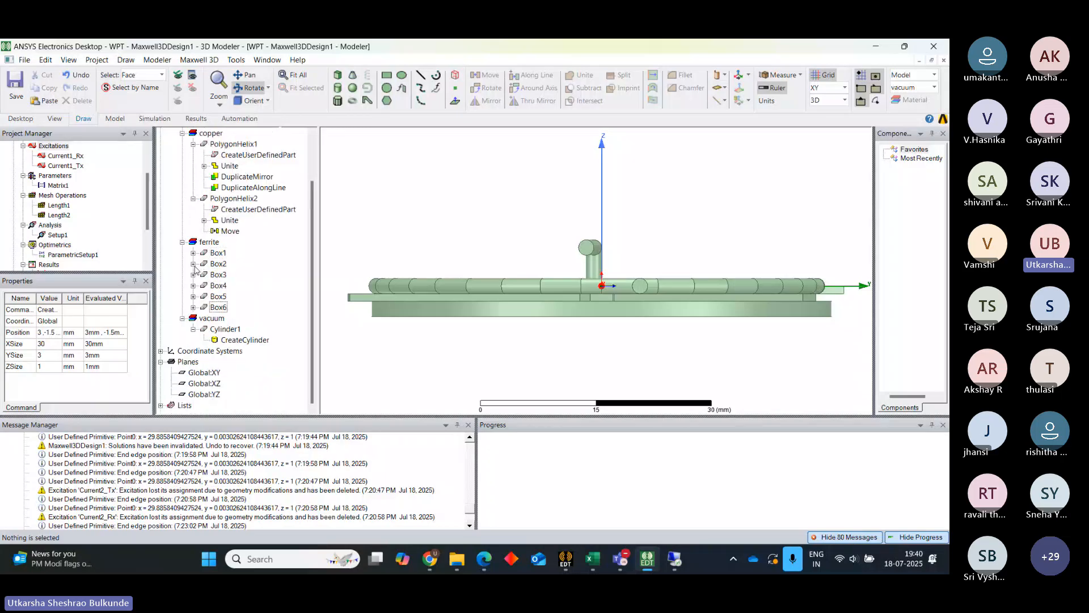
Review the creation values of Cylinder1 and set its radius to 35 mm.
{"action": "double_click", "coordinate": [250, 341]}
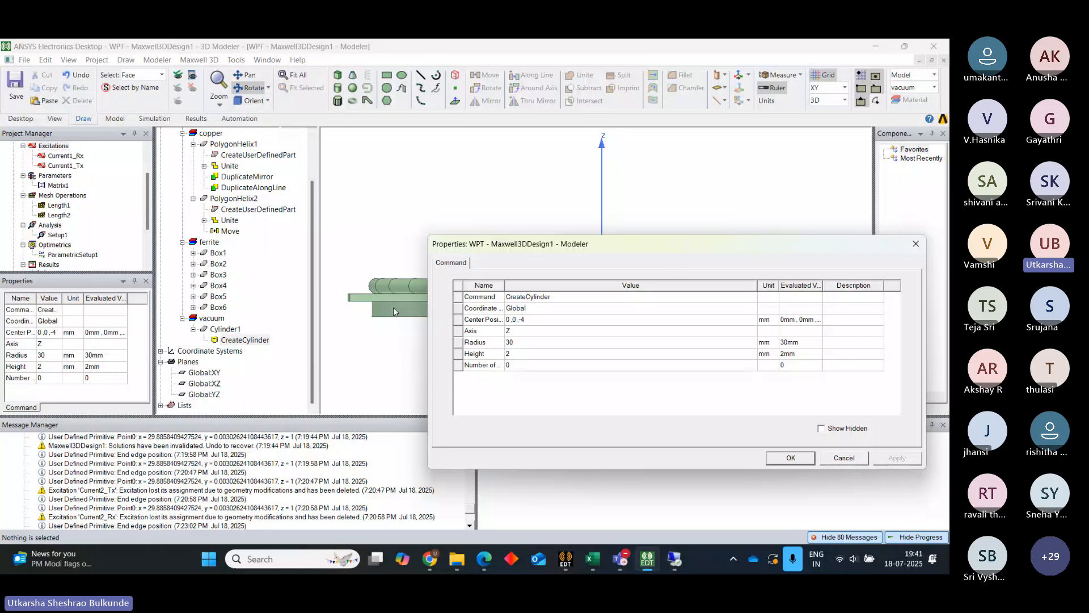
{"action": "left_click", "coordinate": [794, 457]}
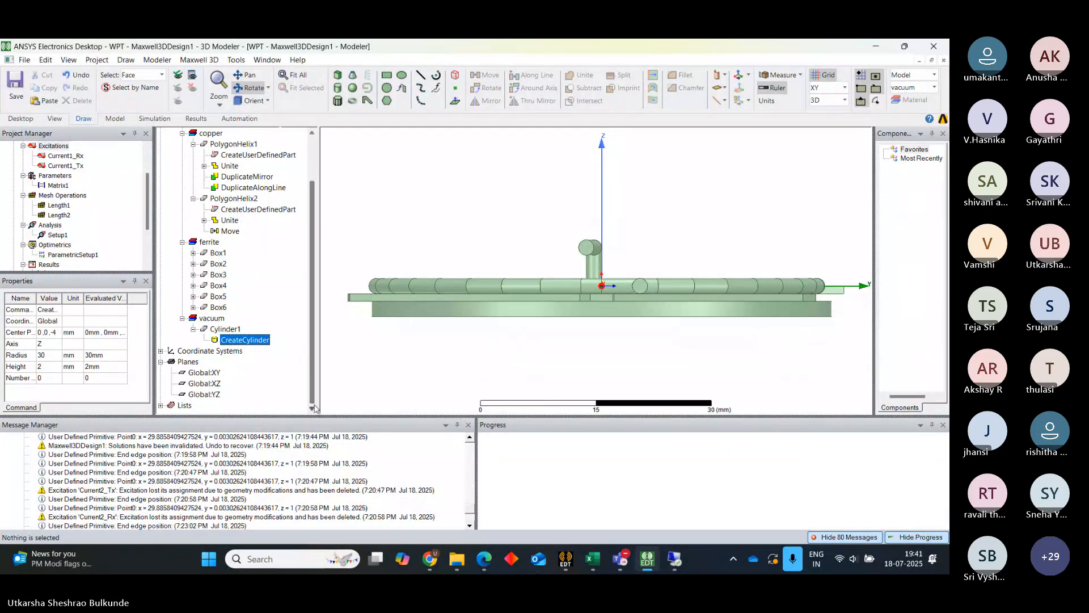
{"action": "double_click", "coordinate": [245, 340]}
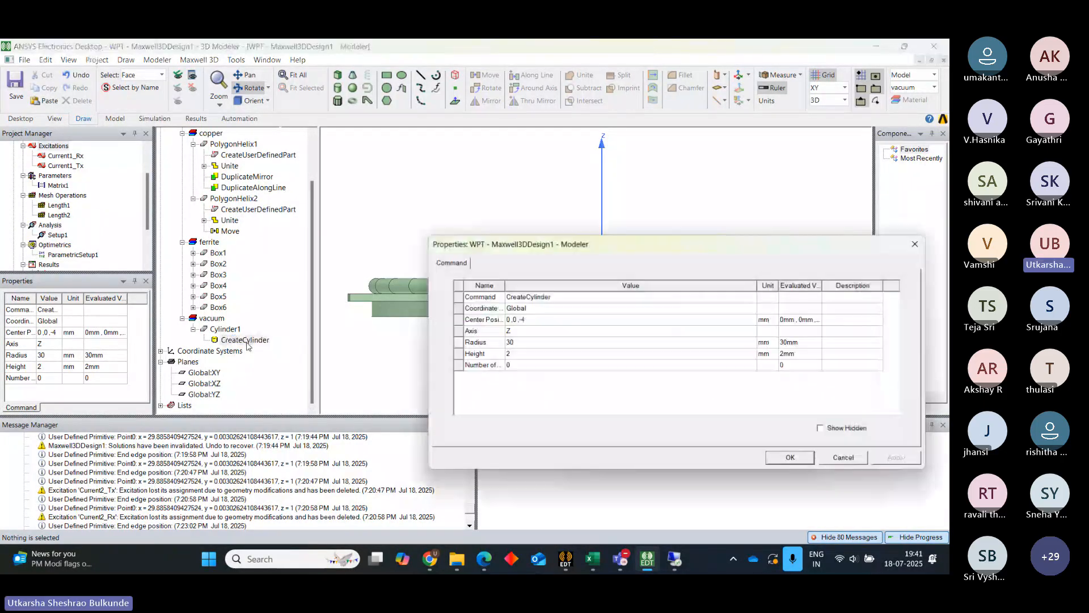
{"action": "left_click", "coordinate": [512, 343]}
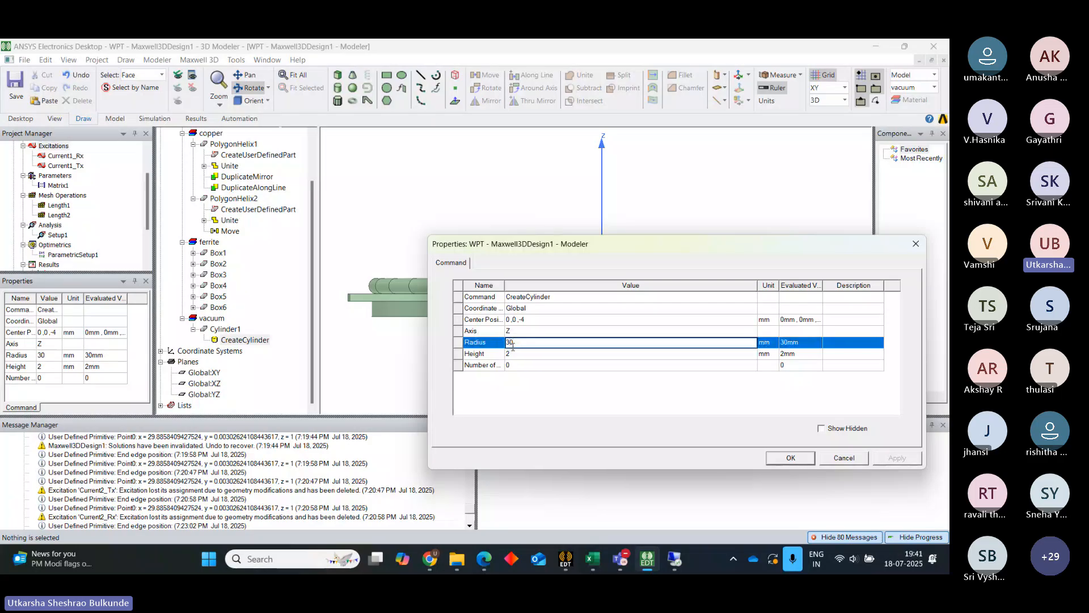
{"action": "key", "text": "BackSpace"}
{"action": "type", "text": "5"}
{"action": "left_click", "coordinate": [797, 458]}
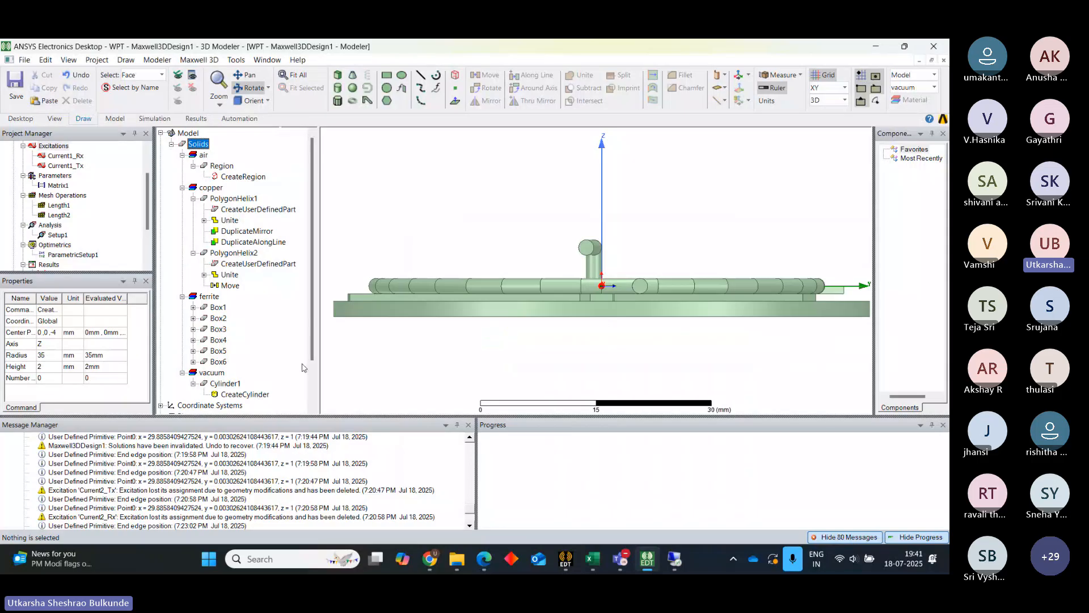
Inspect the enlarged plate beneath the coil in 3D and review the center position, radius and height of Cylinder1.
{"action": "mouse_move", "coordinate": [497, 333]}
{"action": "left_mouse_down"}
{"action": "mouse_move", "coordinate": [499, 361]}
{"action": "mouse_move", "coordinate": [500, 345]}
{"action": "left_mouse_up"}
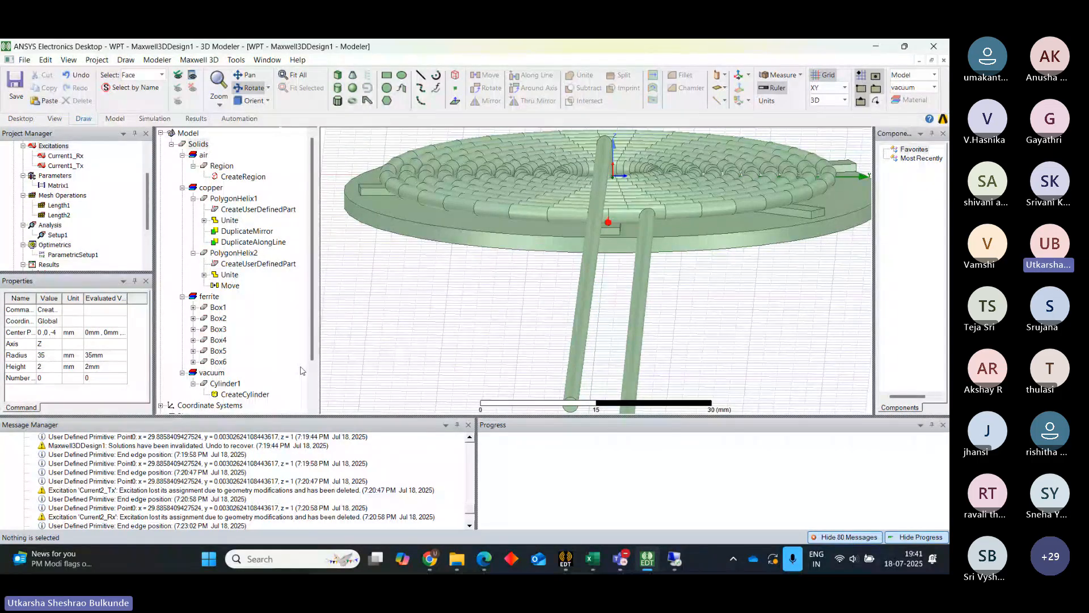
{"action": "left_click_drag", "start_coordinate": [313, 356], "coordinate": [315, 366]}
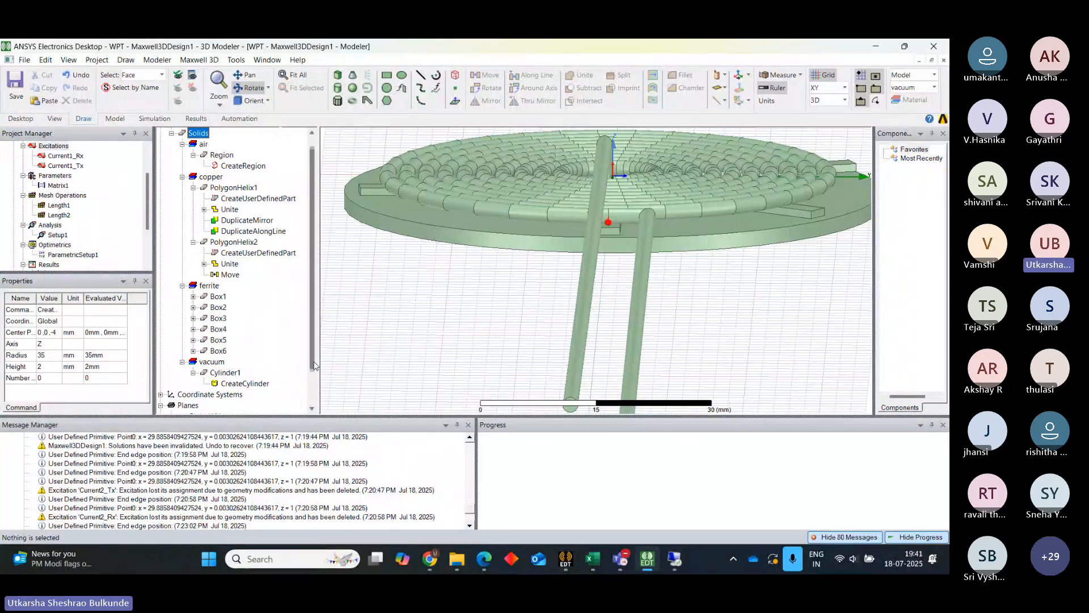
{"action": "double_click", "coordinate": [246, 384]}
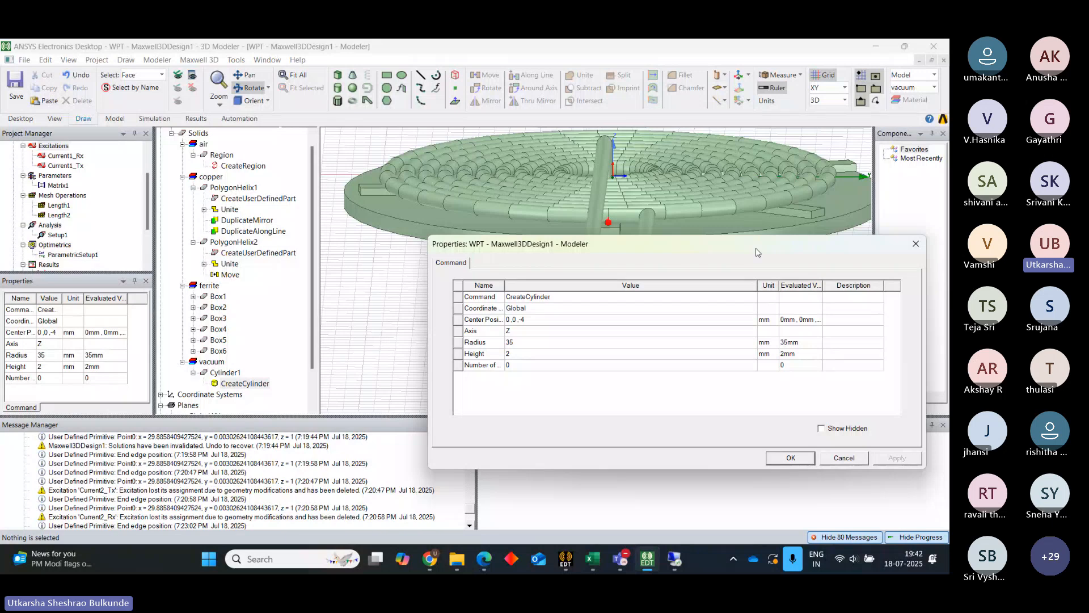
{"action": "left_click_drag", "start_coordinate": [755, 245], "coordinate": [747, 323]}
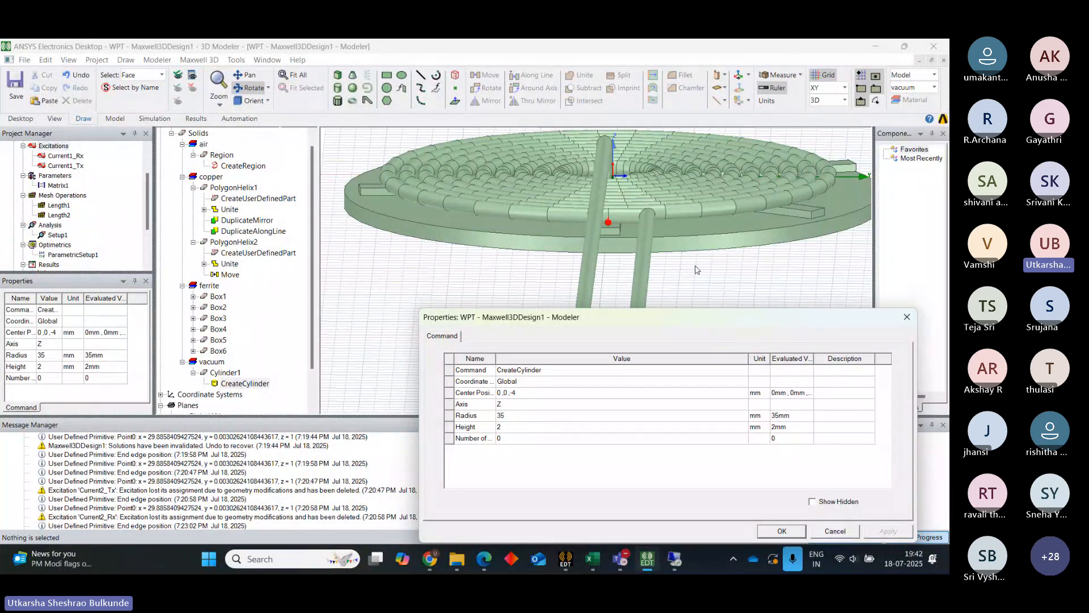
{"action": "left_click", "coordinate": [787, 532]}
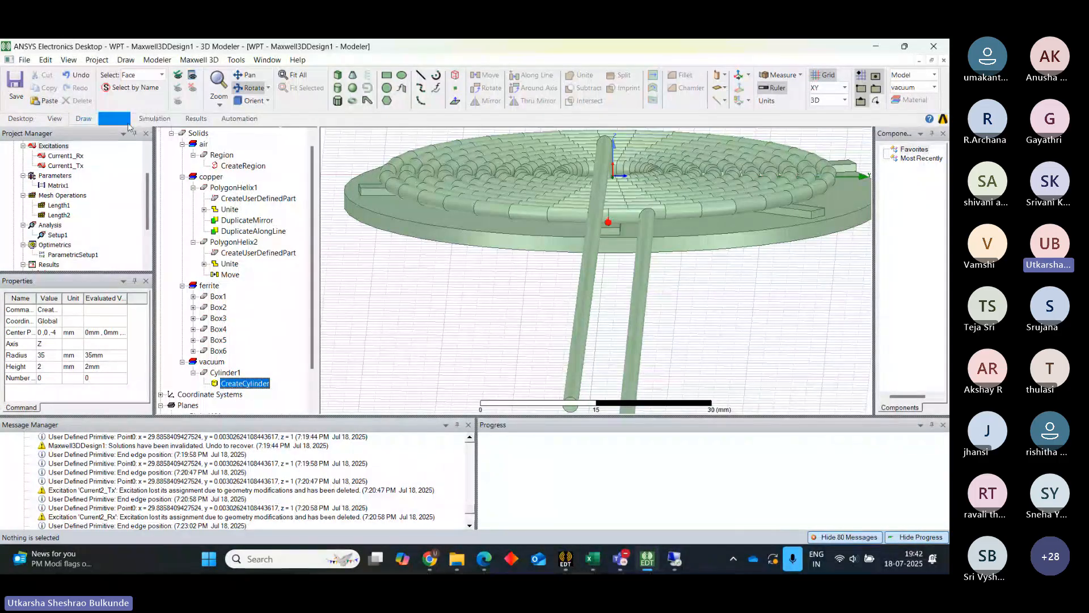
Run a validation check on the Maxwell 3D design.
{"action": "left_click", "coordinate": [116, 120]}
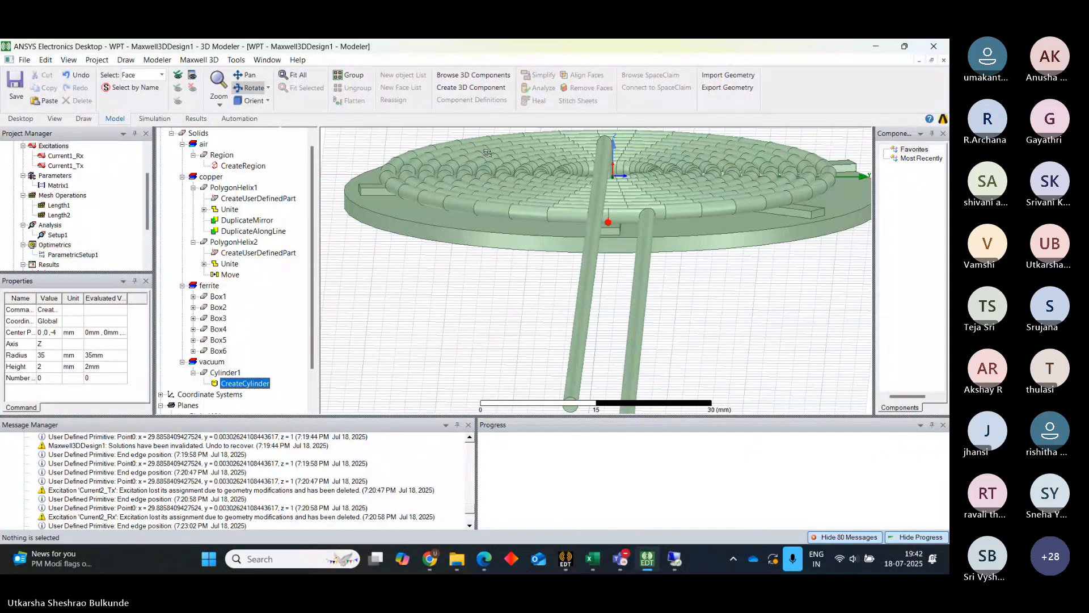
{"action": "left_click", "coordinate": [91, 102]}
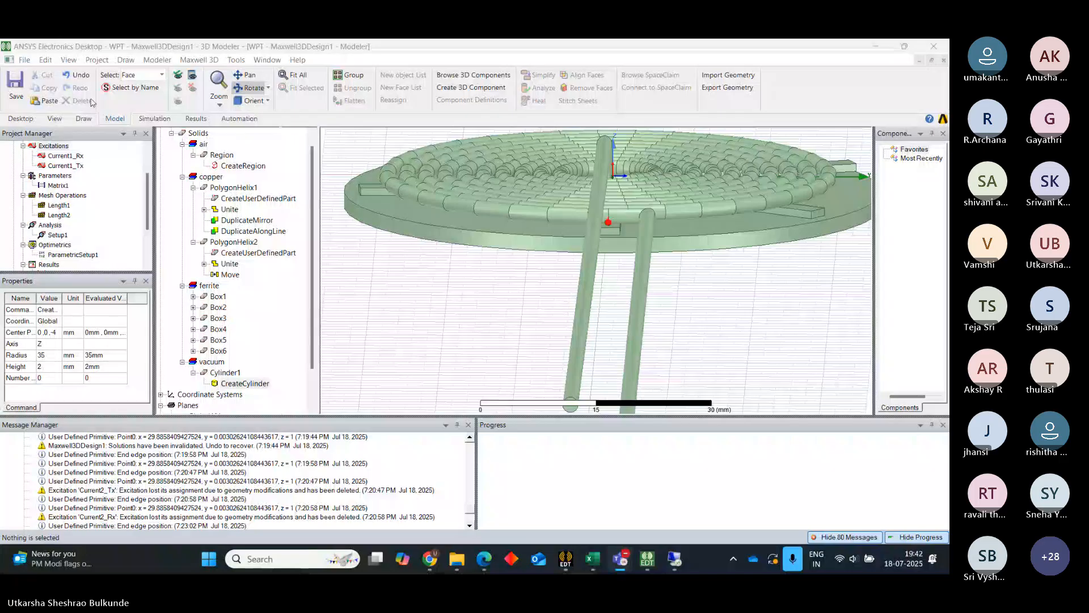
{"action": "left_click", "coordinate": [154, 119]}
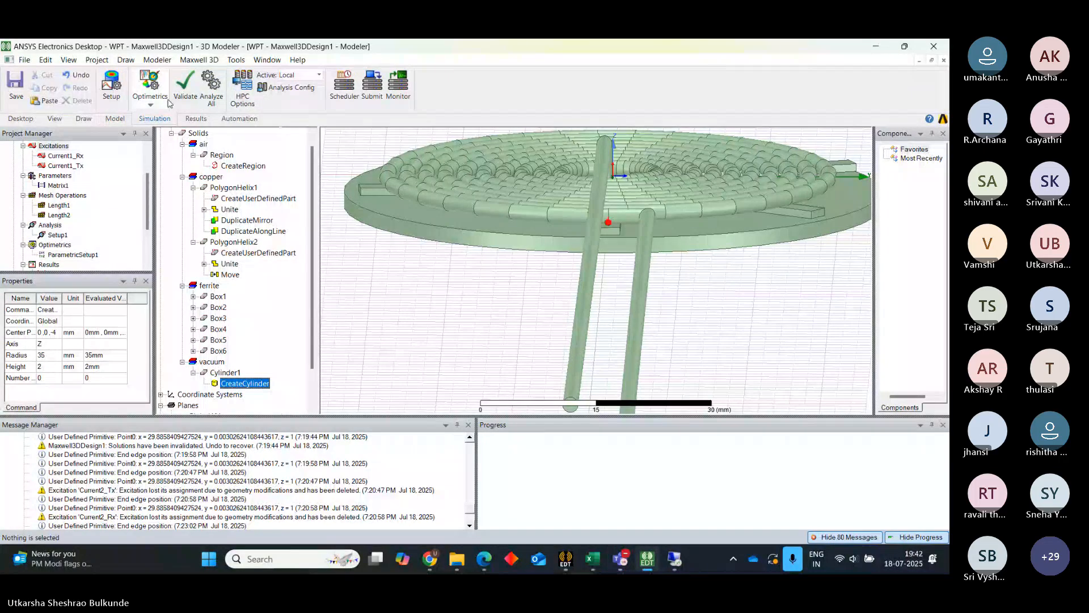
{"action": "left_click", "coordinate": [184, 88]}
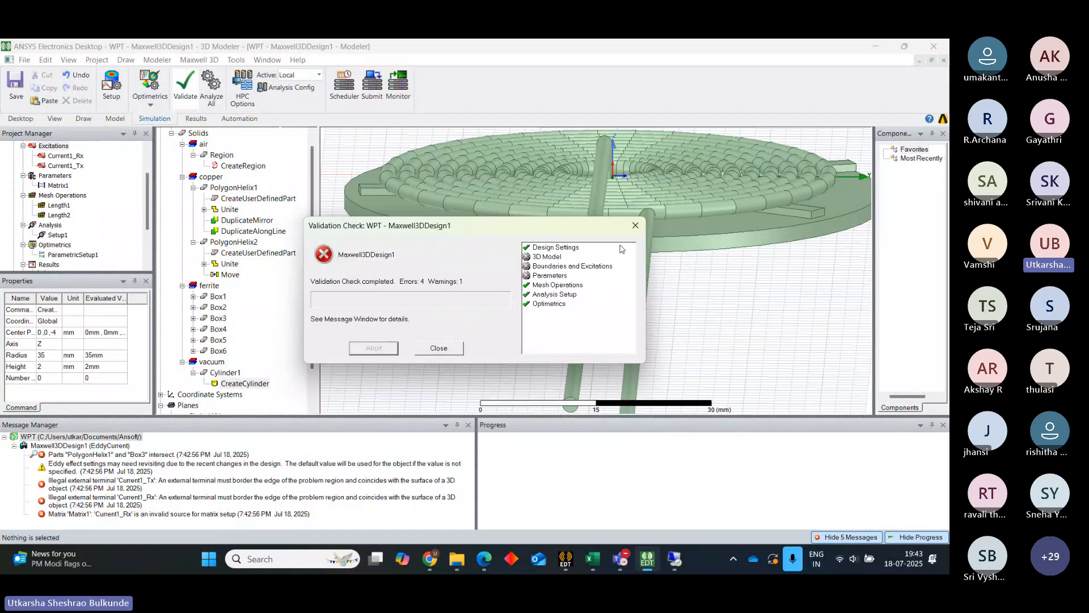
Dismiss the validation results and set the creation position of ferrite bar Box3 to 3, -1.5, -2 mm.
{"action": "left_click", "coordinate": [636, 225]}
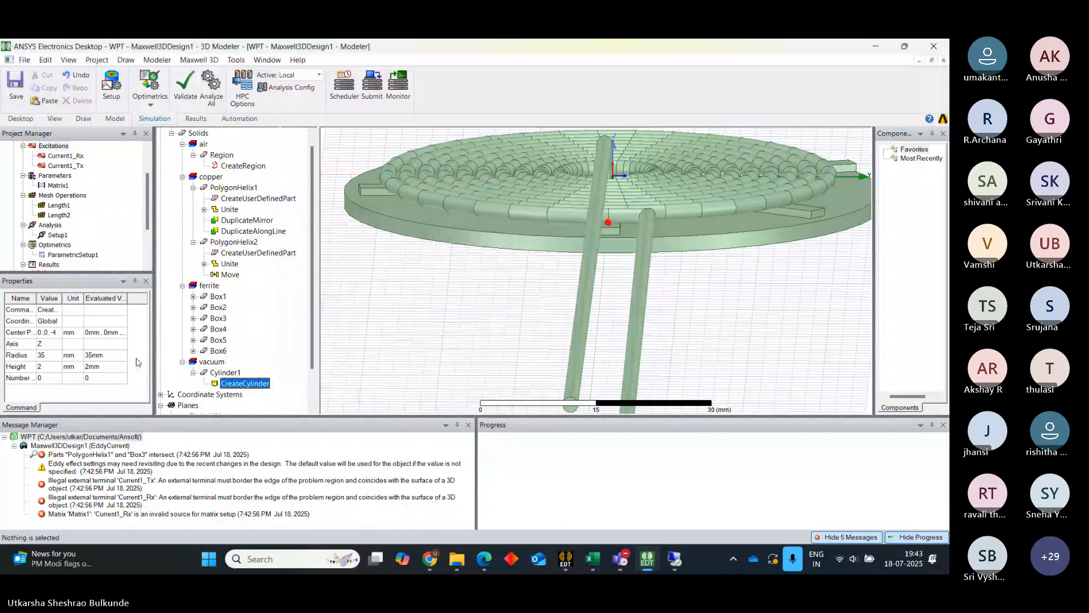
{"action": "left_click", "coordinate": [194, 318]}
{"action": "double_click", "coordinate": [239, 329]}
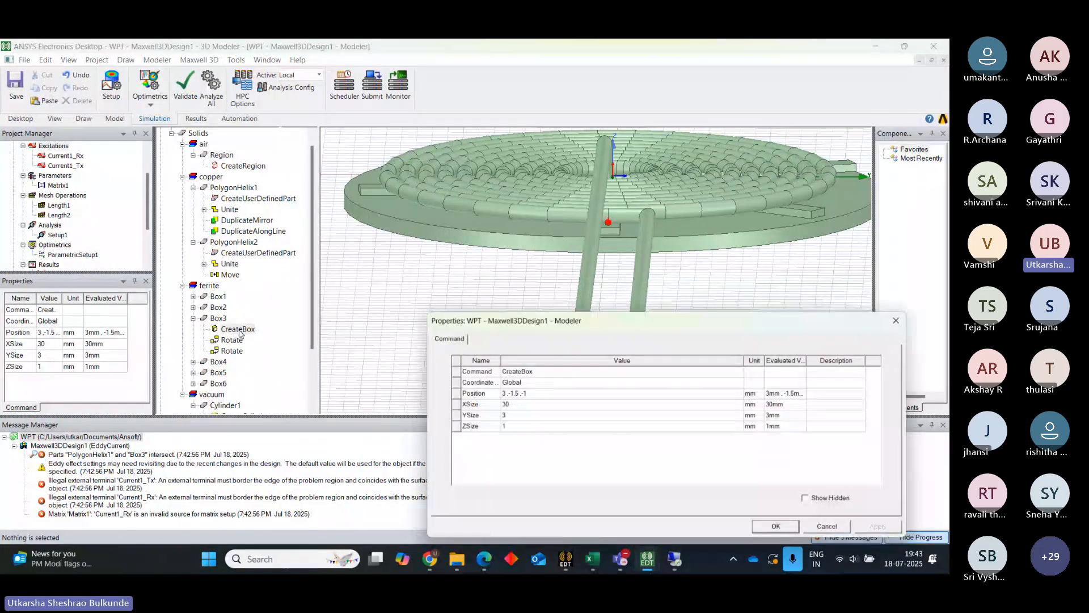
{"action": "left_click", "coordinate": [526, 392]}
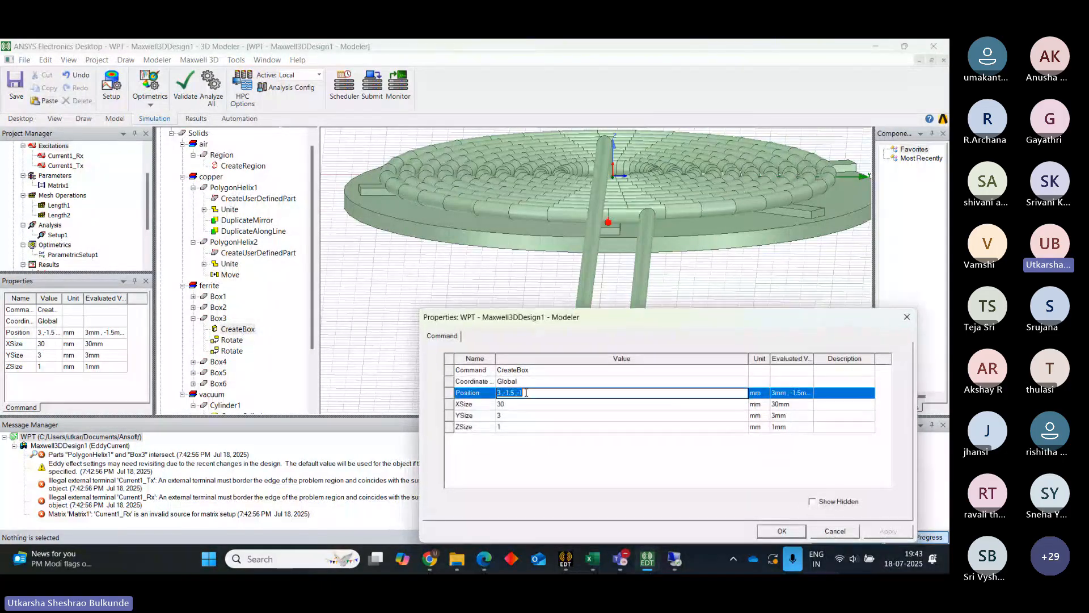
{"action": "left_click", "coordinate": [526, 392]}
{"action": "key", "text": "BackSpace"}
{"action": "type", "text": "2"}
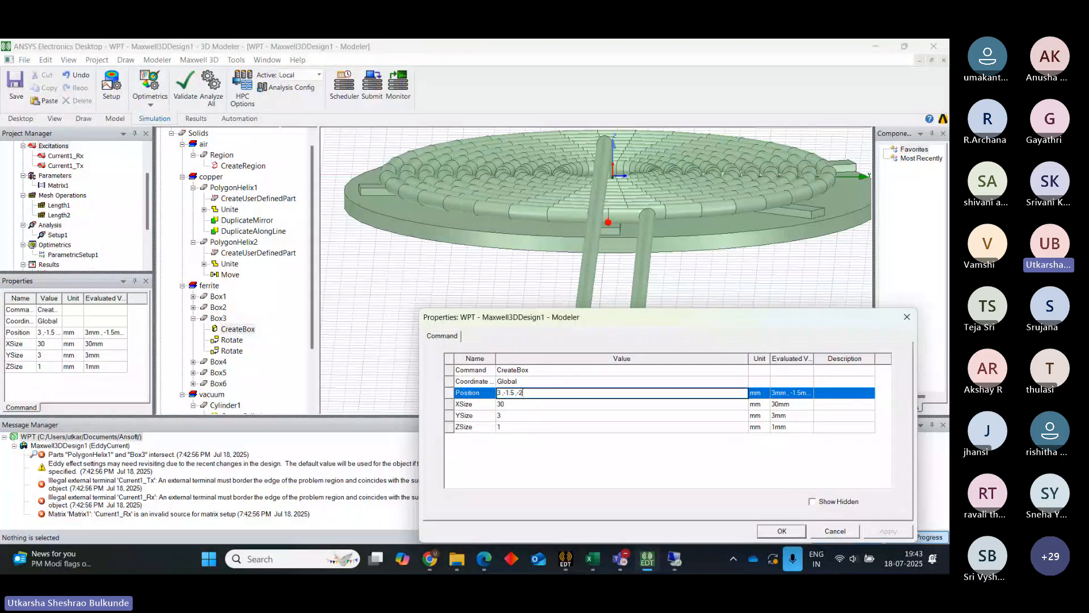
{"action": "left_click", "coordinate": [781, 531]}
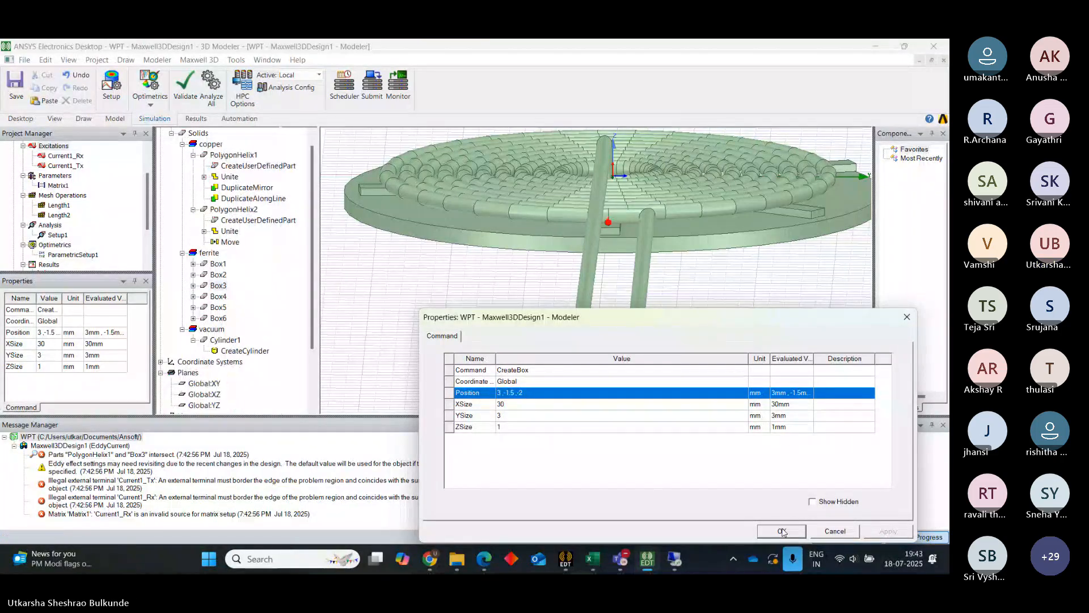
Rerun the design validation check and inspect ferrite bar Box4 in the 3D view.
{"action": "left_click", "coordinate": [185, 85]}
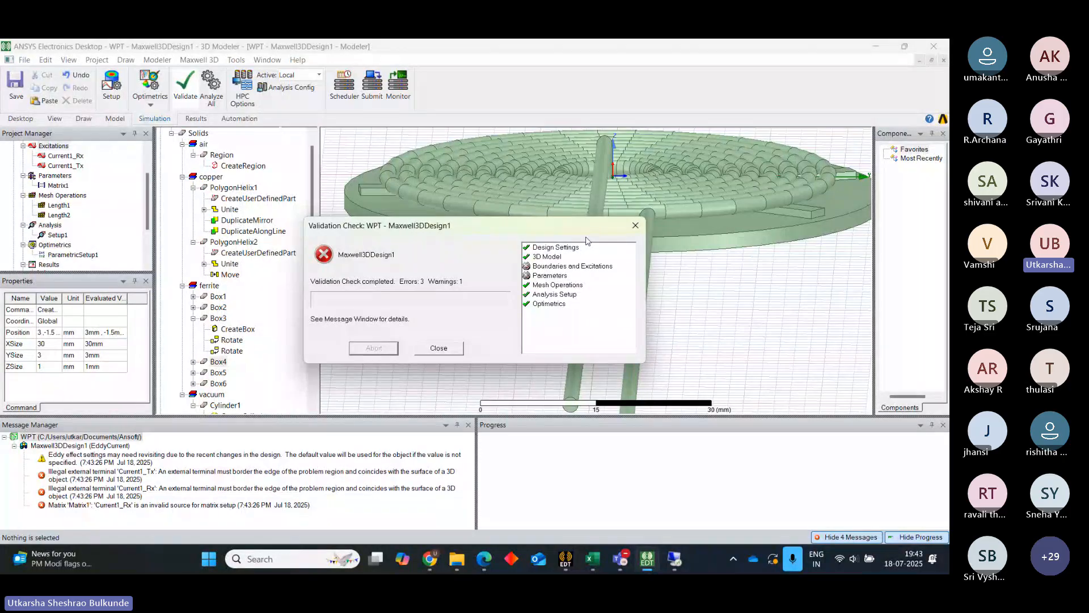
{"action": "left_click", "coordinate": [635, 225]}
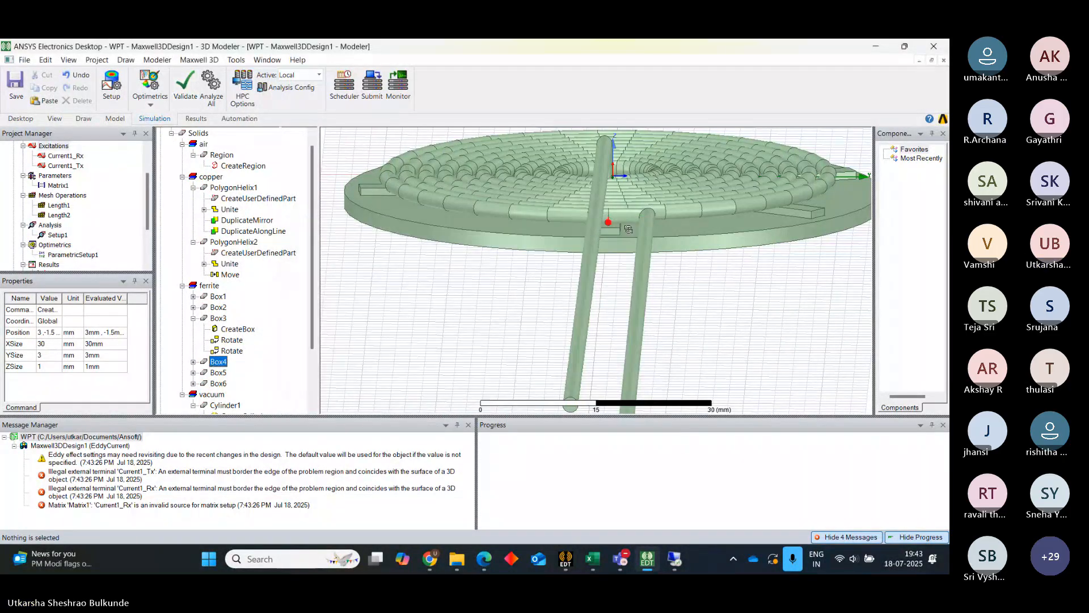
{"action": "scroll", "coordinate": [502, 307], "scroll_direction": "down", "scroll_amount": 1}
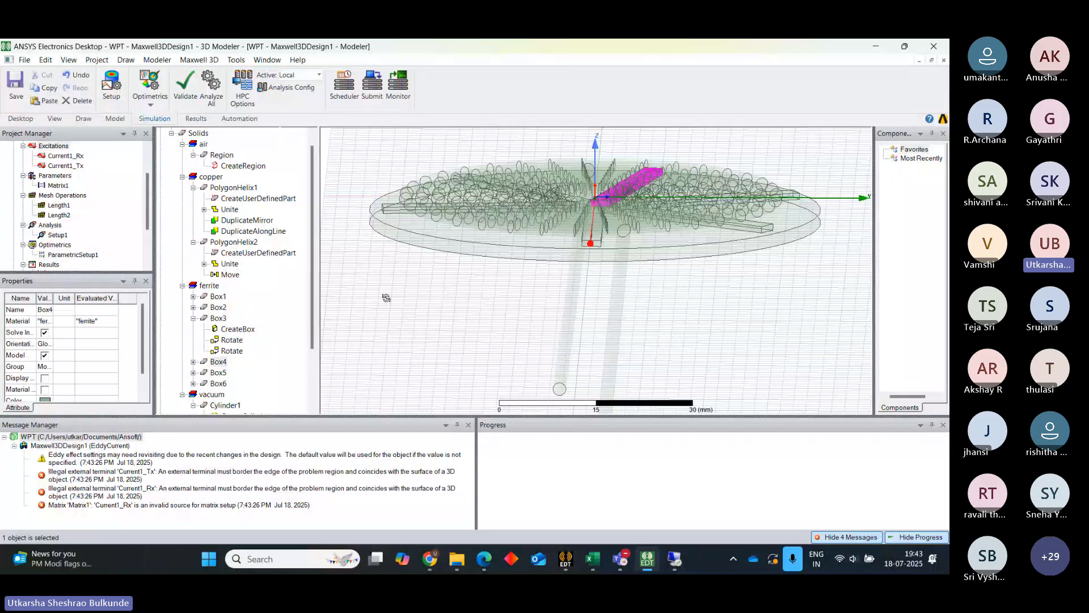
{"action": "scroll", "coordinate": [385, 298], "scroll_direction": "down", "scroll_amount": 1}
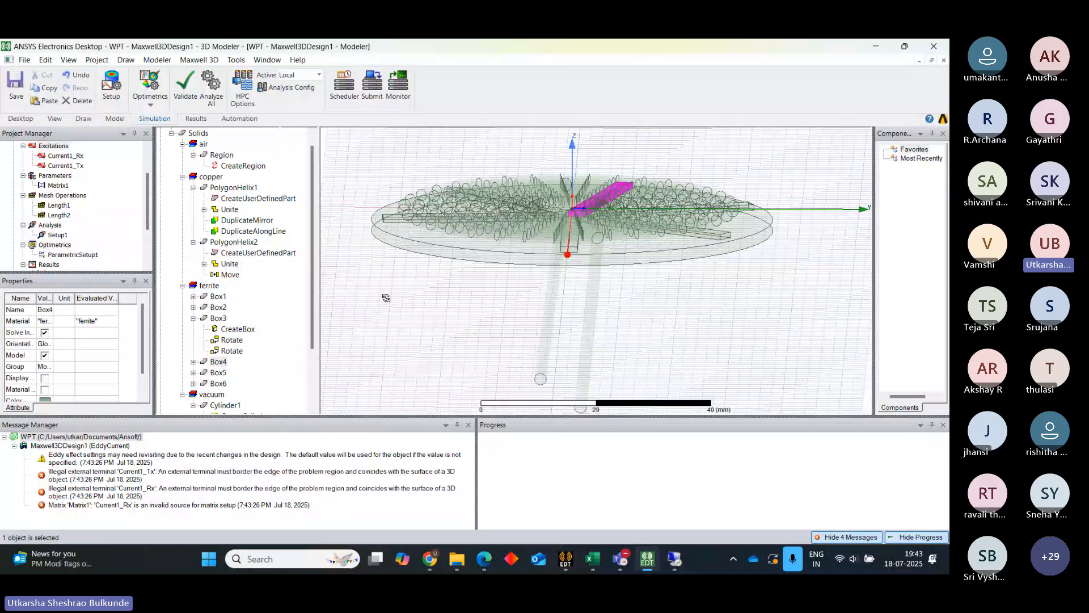
{"action": "left_click", "coordinate": [275, 374]}
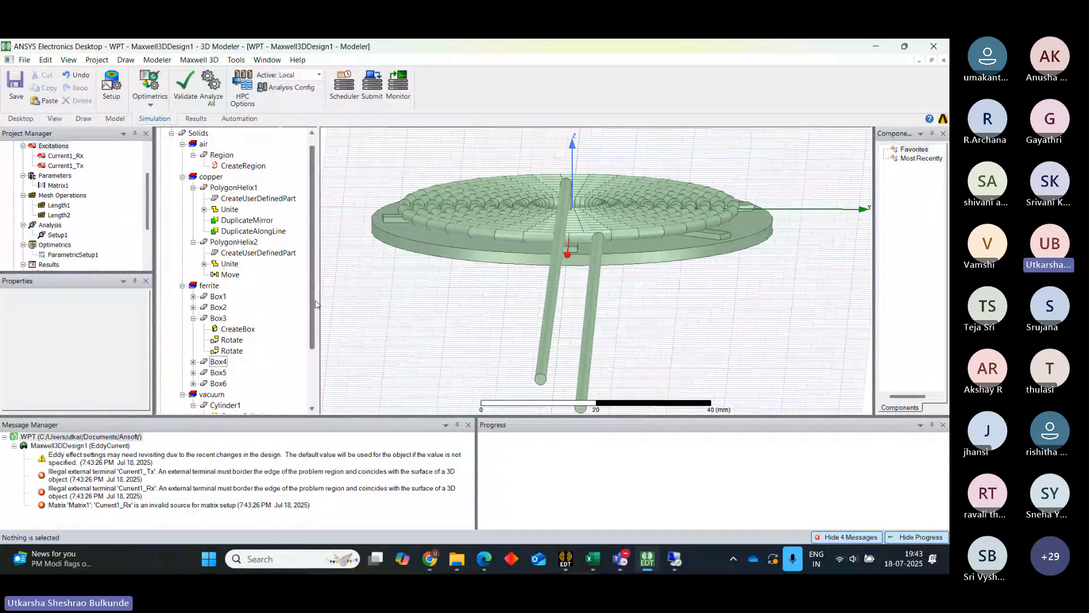
Collapse the copper and air material groups in the model tree.
{"action": "scroll", "coordinate": [315, 272], "scroll_direction": "up", "scroll_amount": 1}
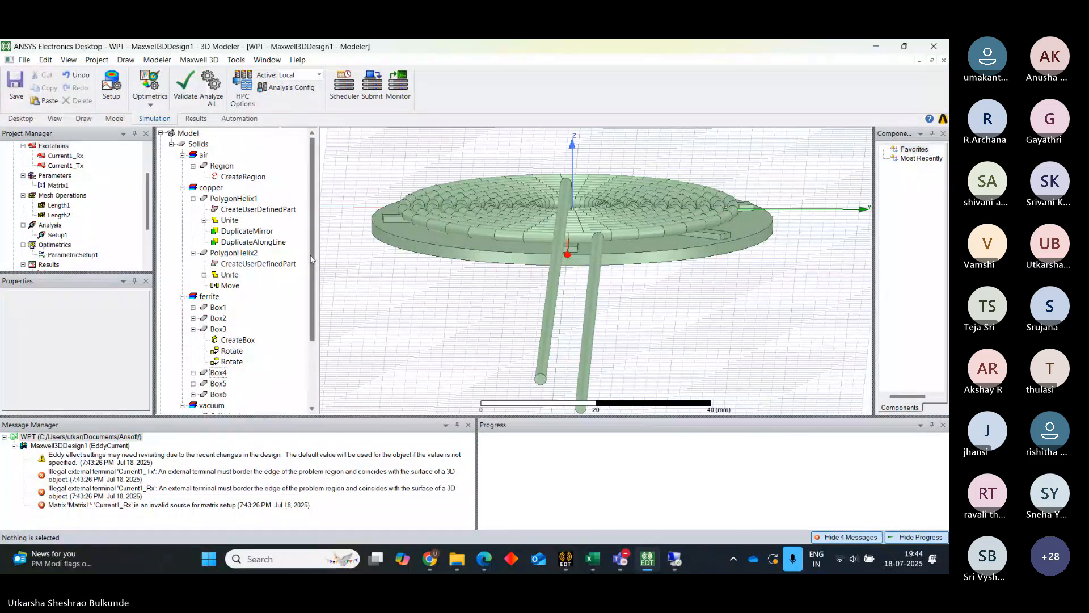
{"action": "scroll", "coordinate": [311, 259], "scroll_direction": "down", "scroll_amount": 1}
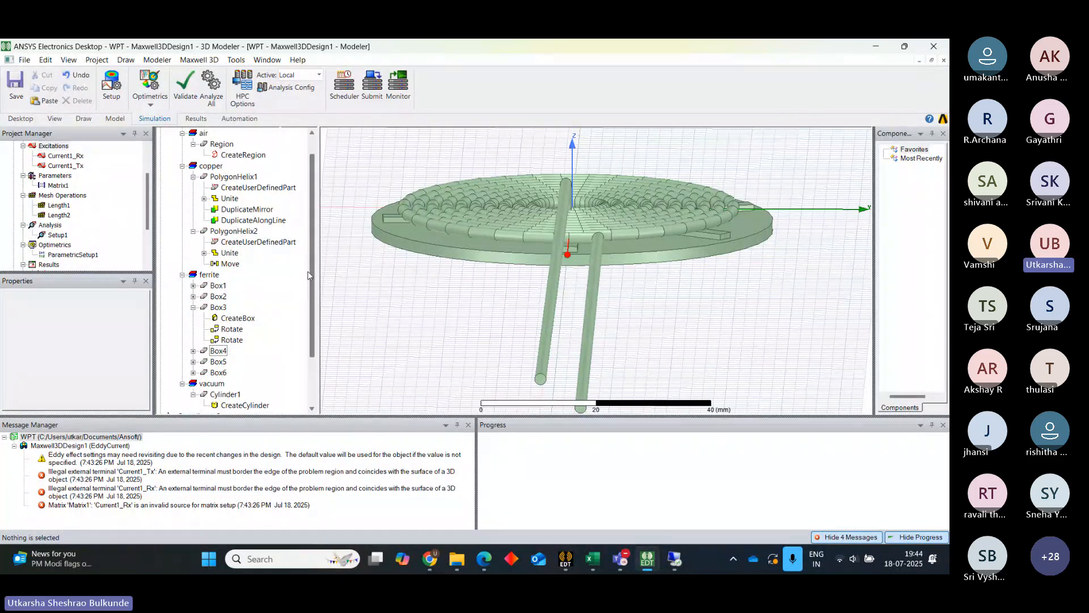
{"action": "scroll", "coordinate": [214, 135], "scroll_direction": "up", "scroll_amount": 1}
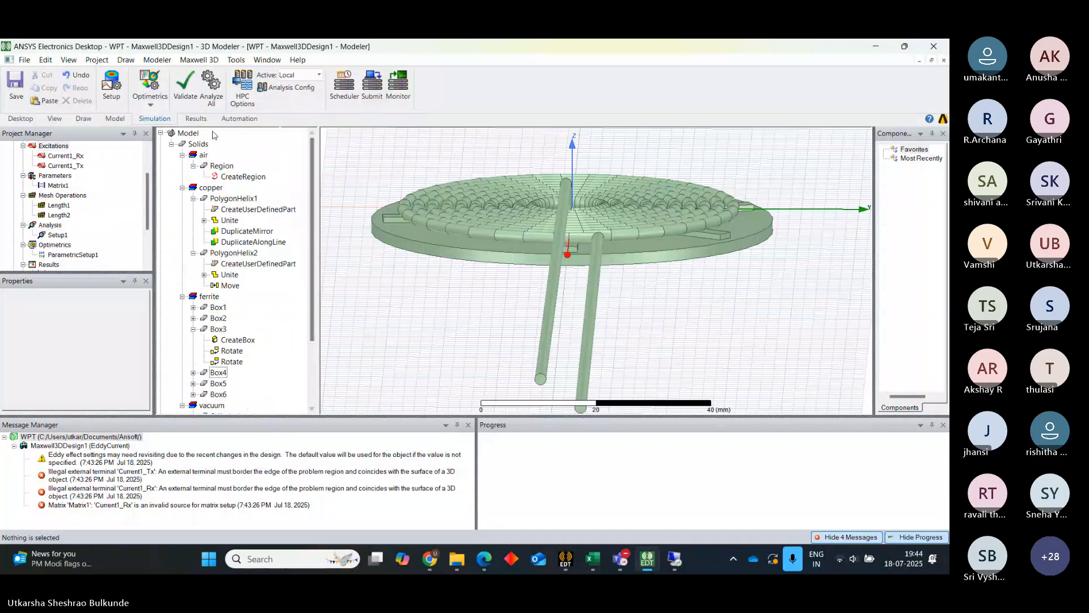
{"action": "left_click", "coordinate": [182, 187]}
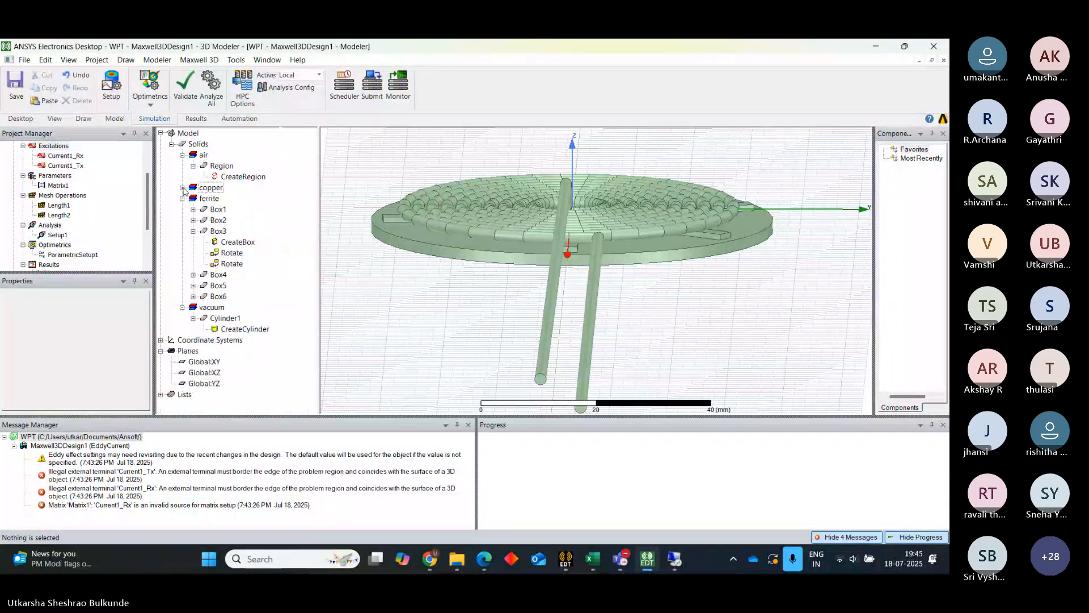
{"action": "left_click", "coordinate": [182, 155]}
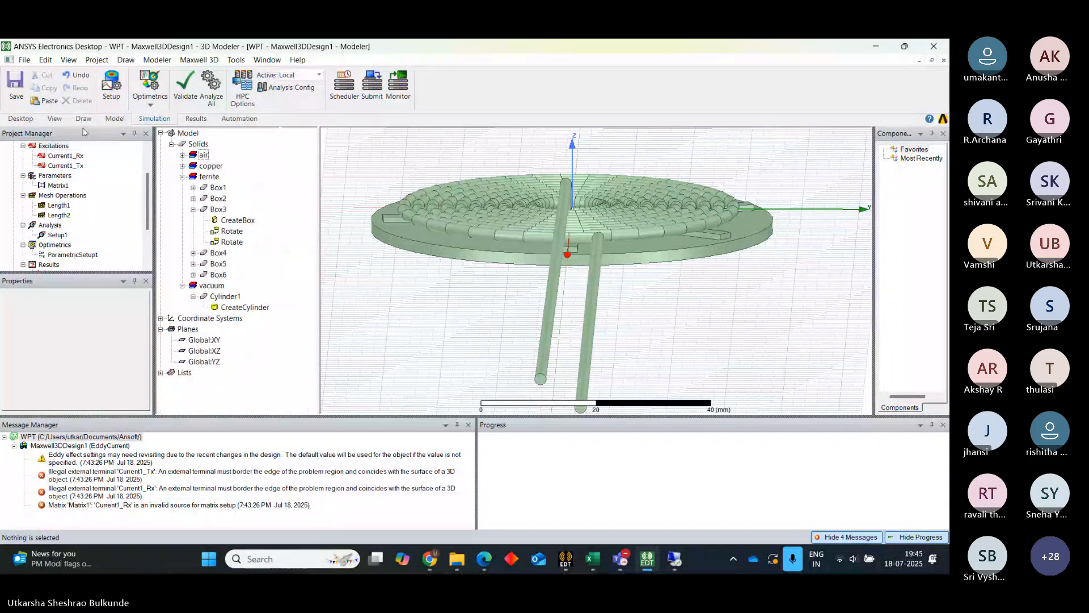
Show the hidden second coil above the shielded one, and collapse the Box3 history and the vacuum group in the model tree.
{"action": "left_click", "coordinate": [114, 118]}
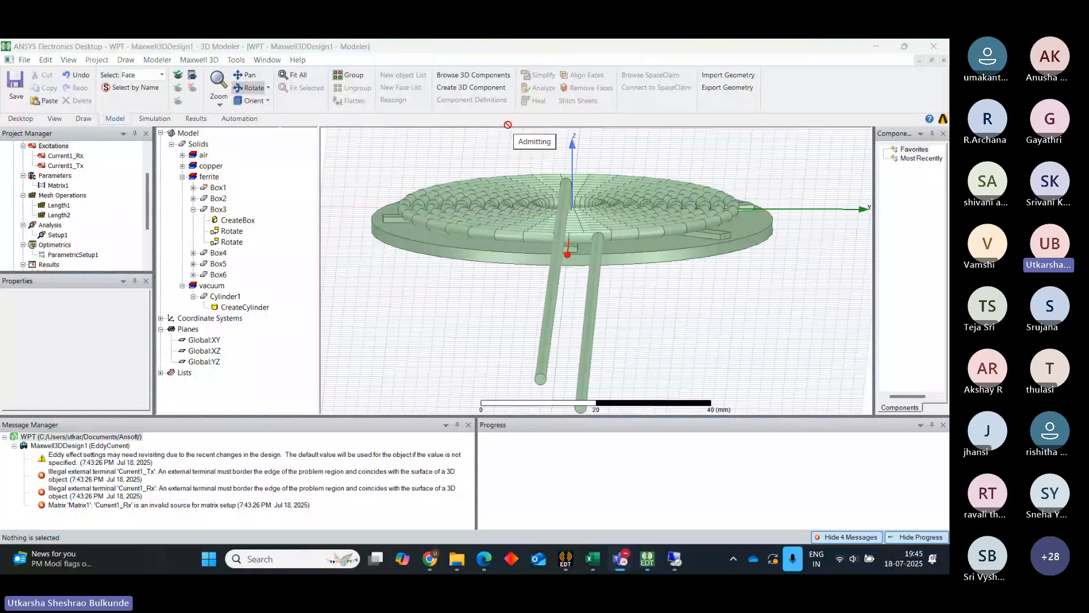
{"action": "left_click", "coordinate": [460, 127]}
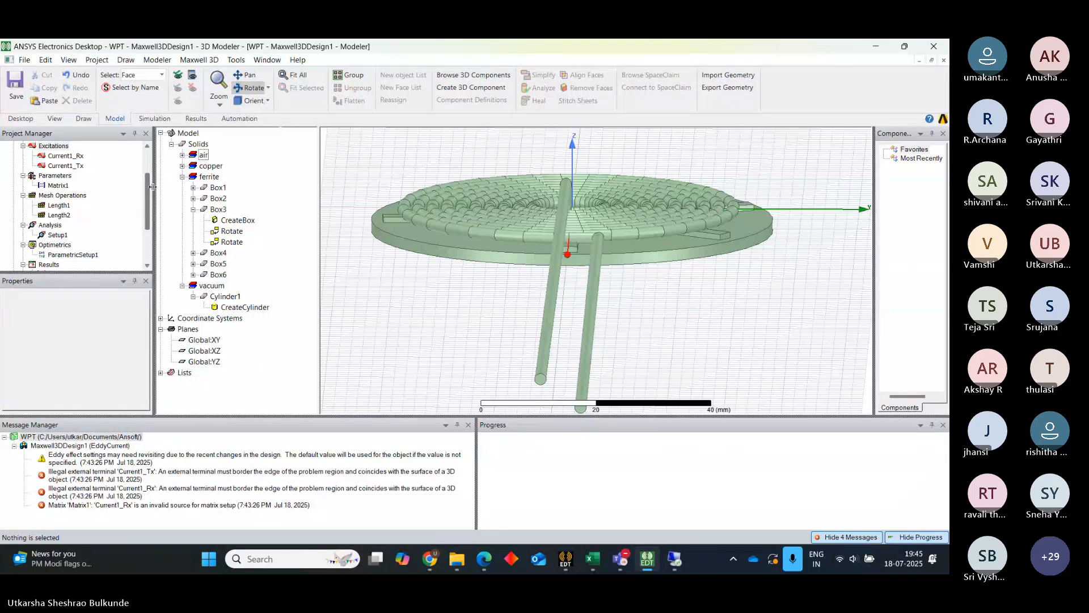
{"action": "scroll", "coordinate": [149, 184], "scroll_direction": "up", "scroll_amount": 2}
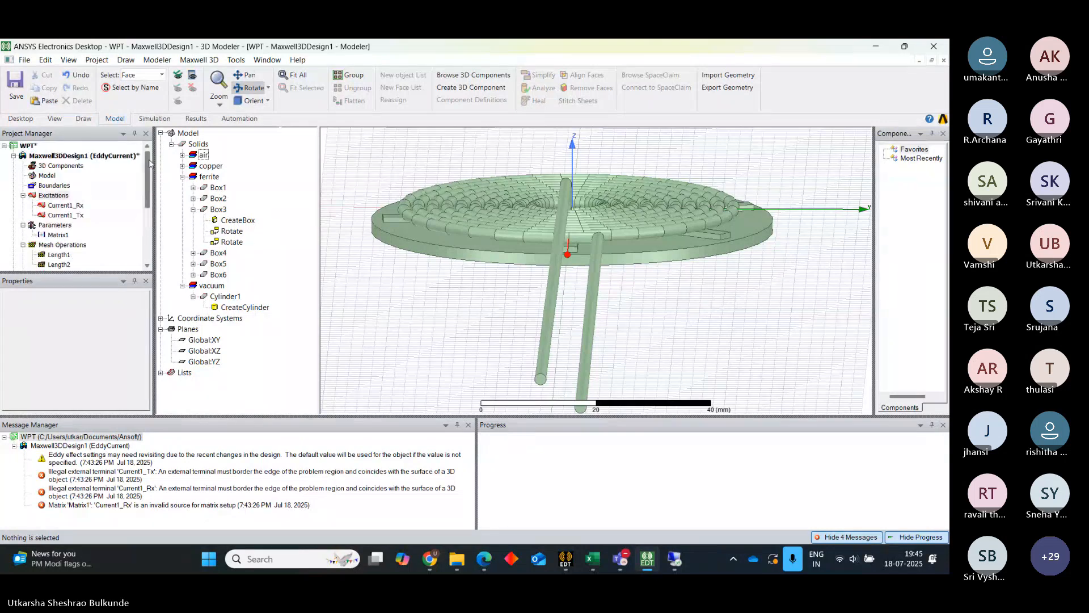
{"action": "left_click", "coordinate": [161, 118]}
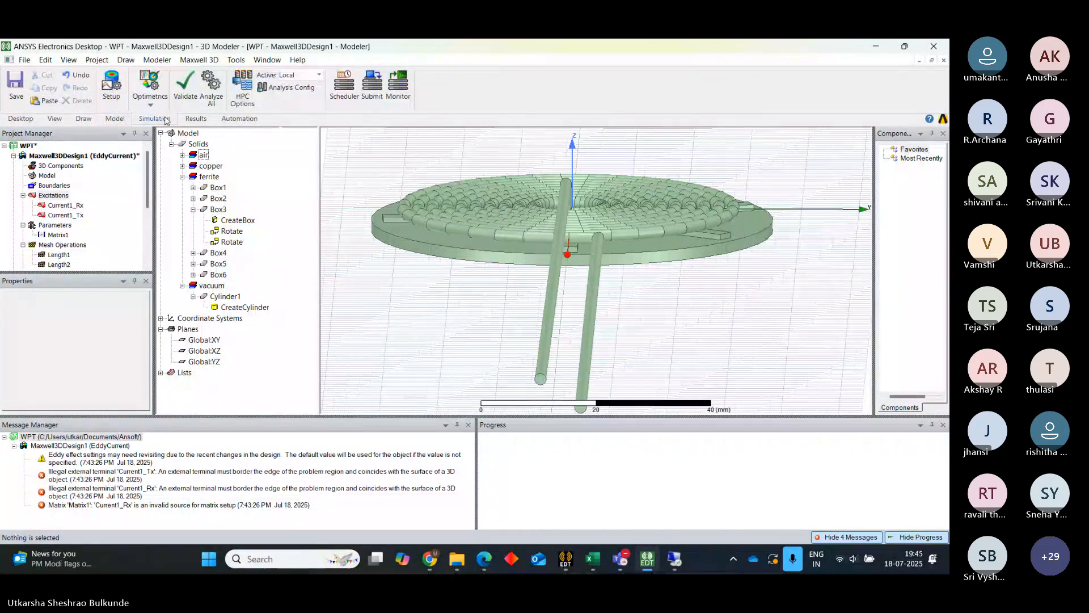
{"action": "scroll", "coordinate": [432, 304], "scroll_direction": "down", "scroll_amount": 1}
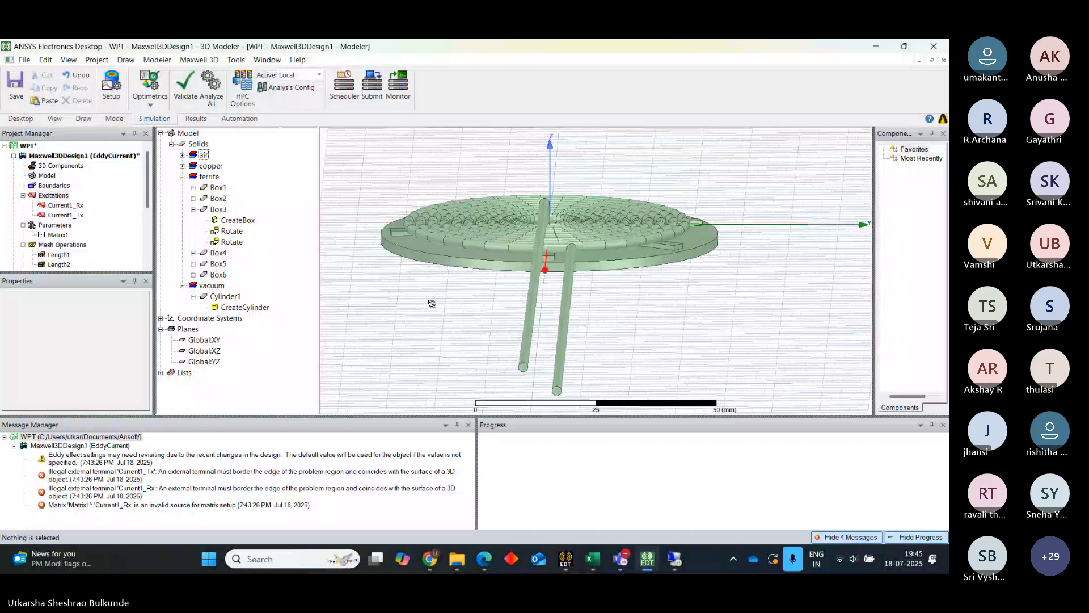
{"action": "left_click", "coordinate": [115, 118]}
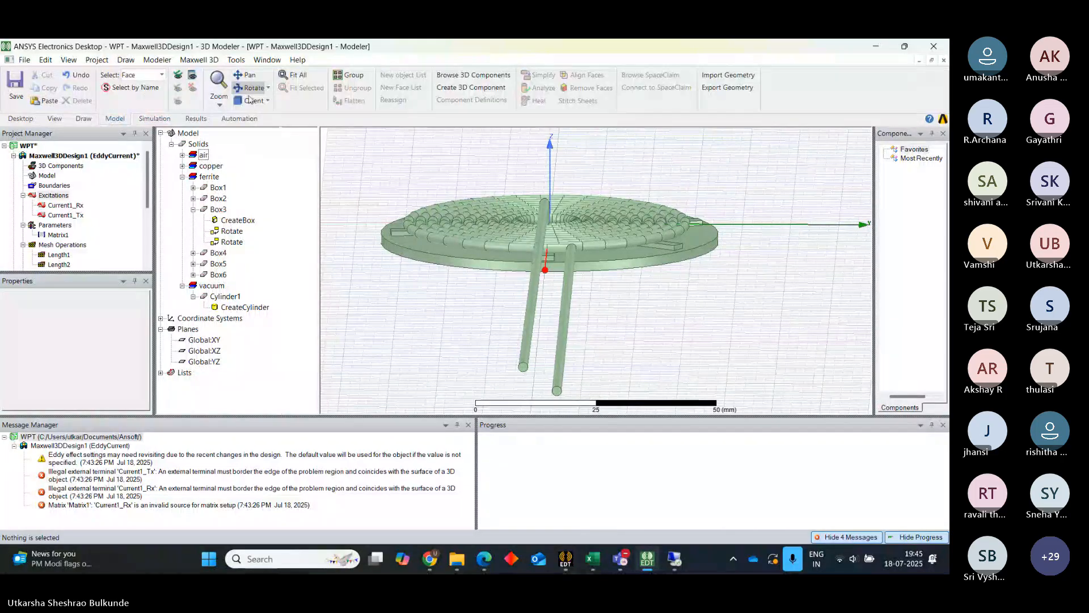
{"action": "left_click", "coordinate": [506, 128]}
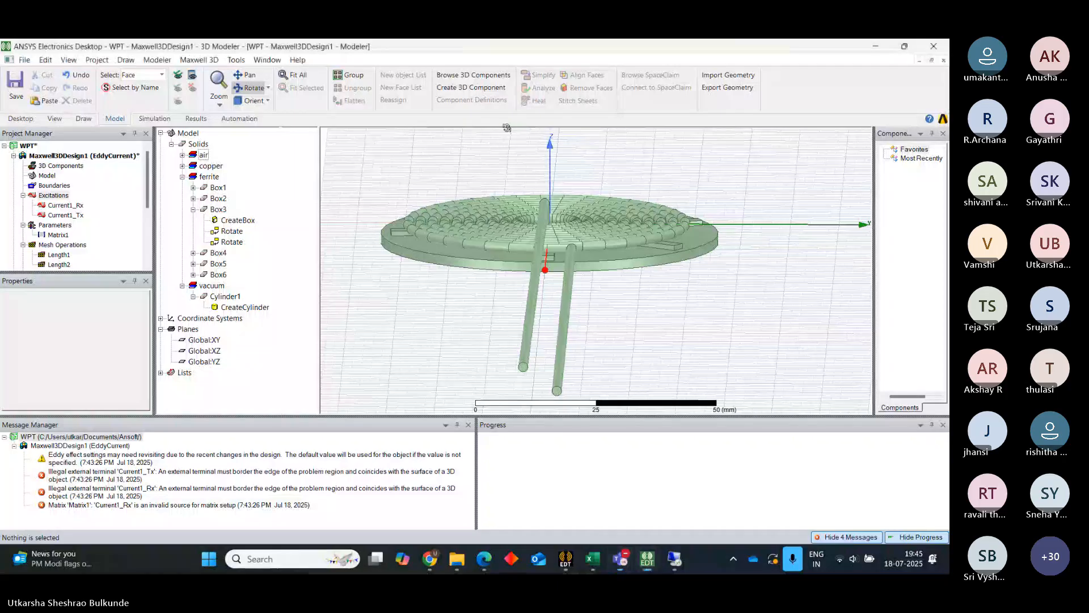
{"action": "left_click", "coordinate": [178, 75]}
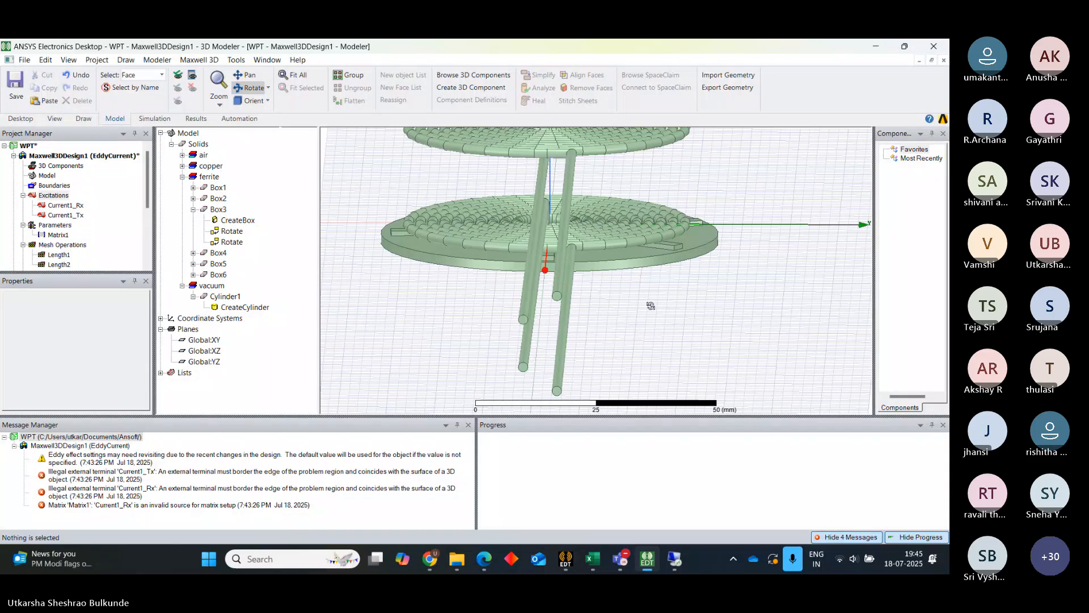
{"action": "left_click_drag", "start_coordinate": [651, 306], "coordinate": [687, 308]}
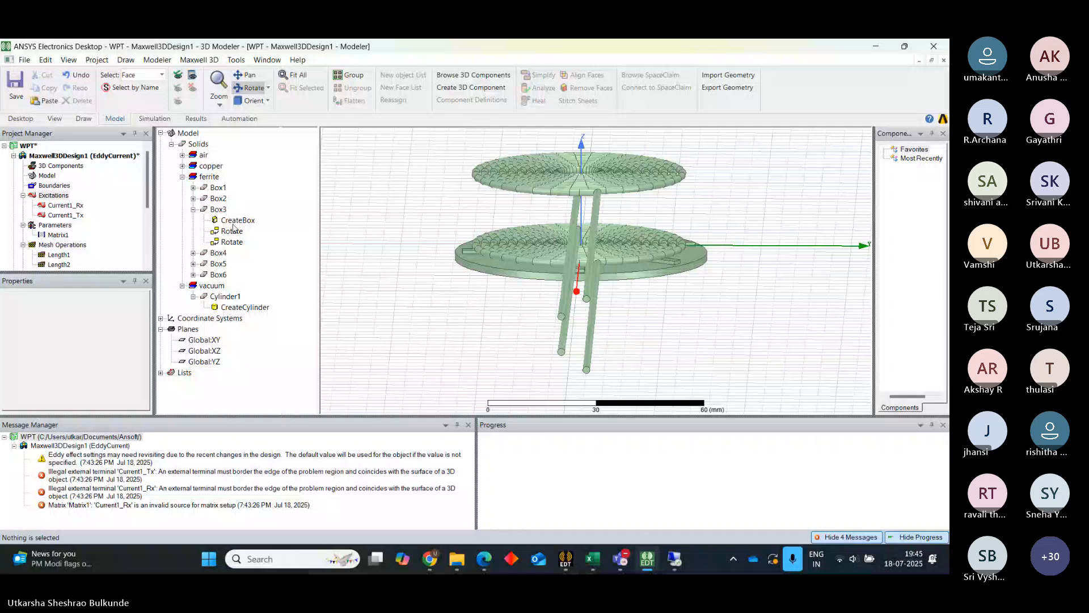
{"action": "left_click", "coordinate": [193, 209]}
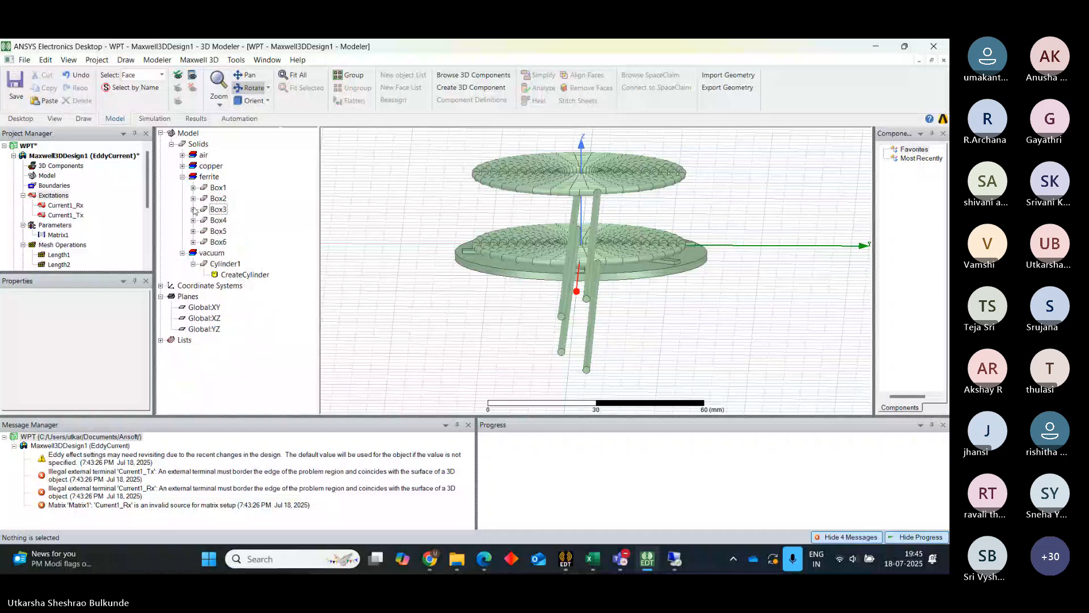
{"action": "left_click", "coordinate": [182, 254]}
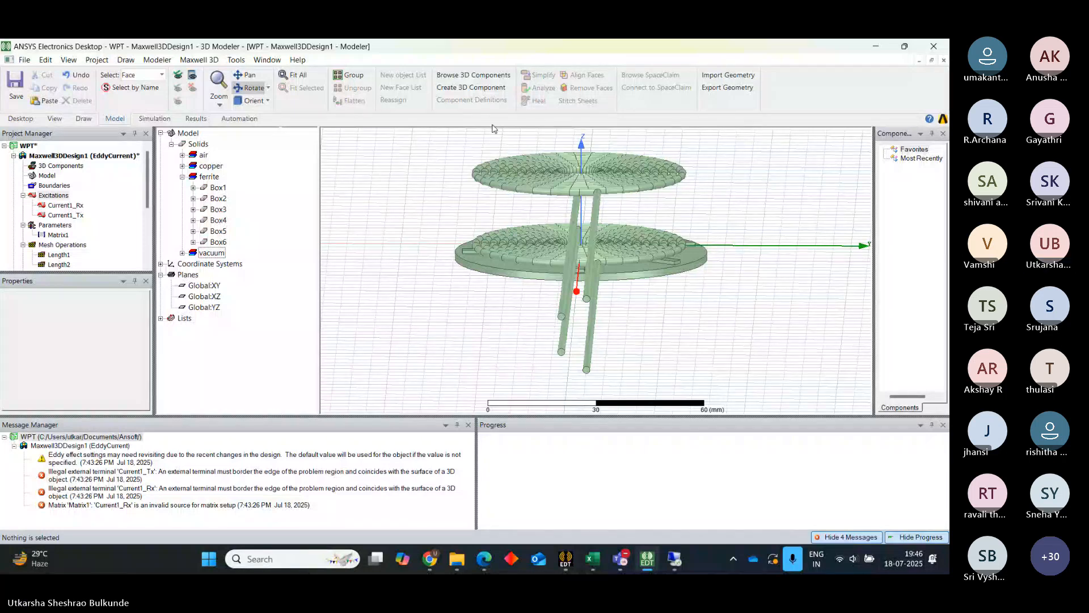
Select ferrite bars Box1 through Box6 together with Cylinder1, and copy and paste them in place.
{"action": "left_click", "coordinate": [217, 187]}
{"action": "left_click", "coordinate": [218, 198], "text": "ctrl"}
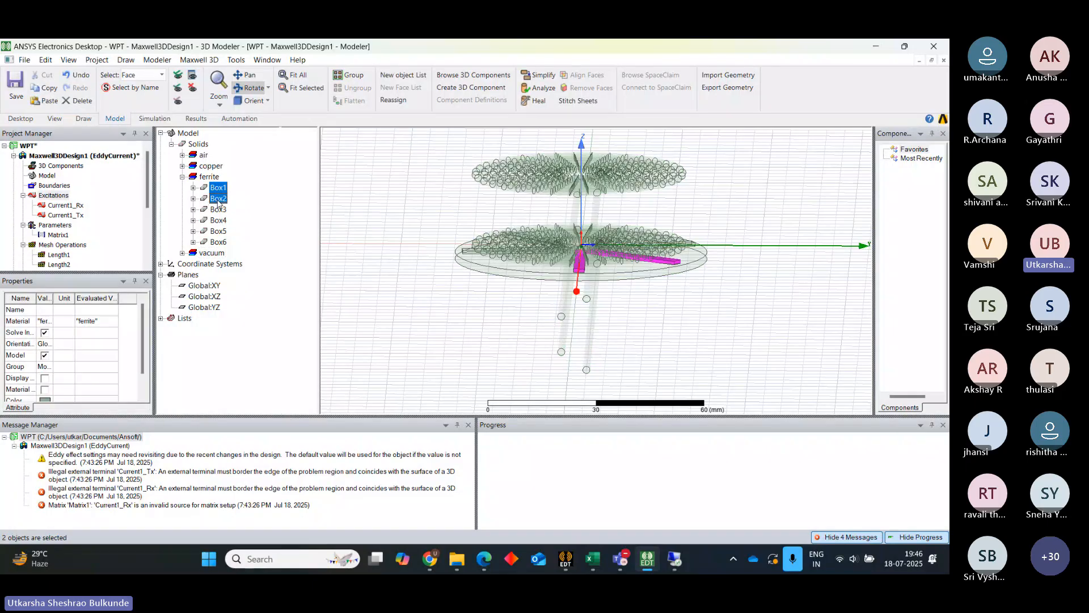
{"action": "left_click", "coordinate": [218, 210], "text": "ctrl"}
{"action": "left_click", "coordinate": [218, 221], "text": "ctrl"}
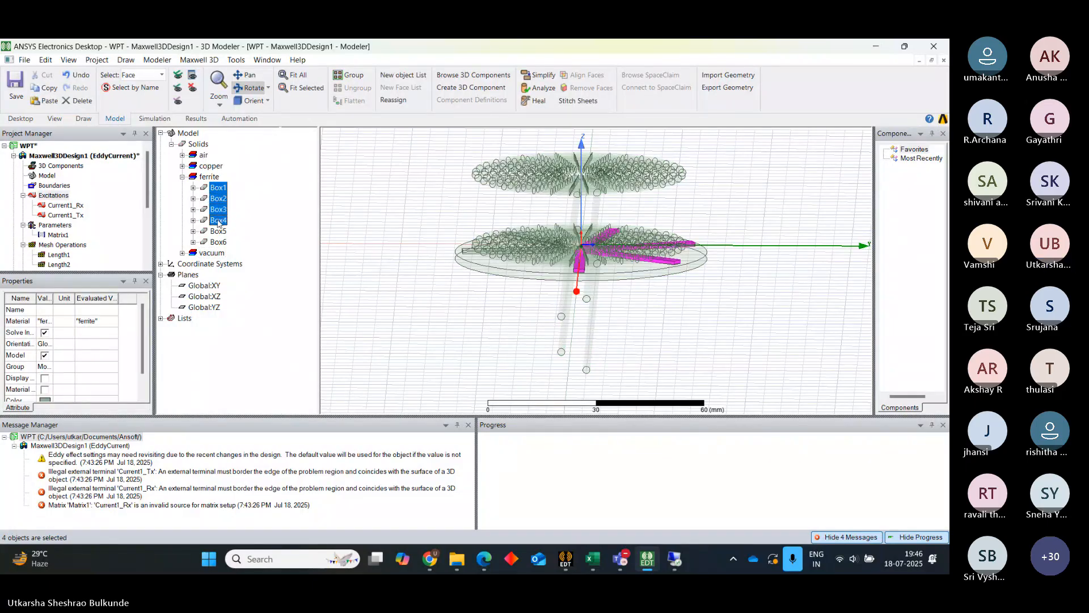
{"action": "left_click", "coordinate": [218, 232], "text": "ctrl"}
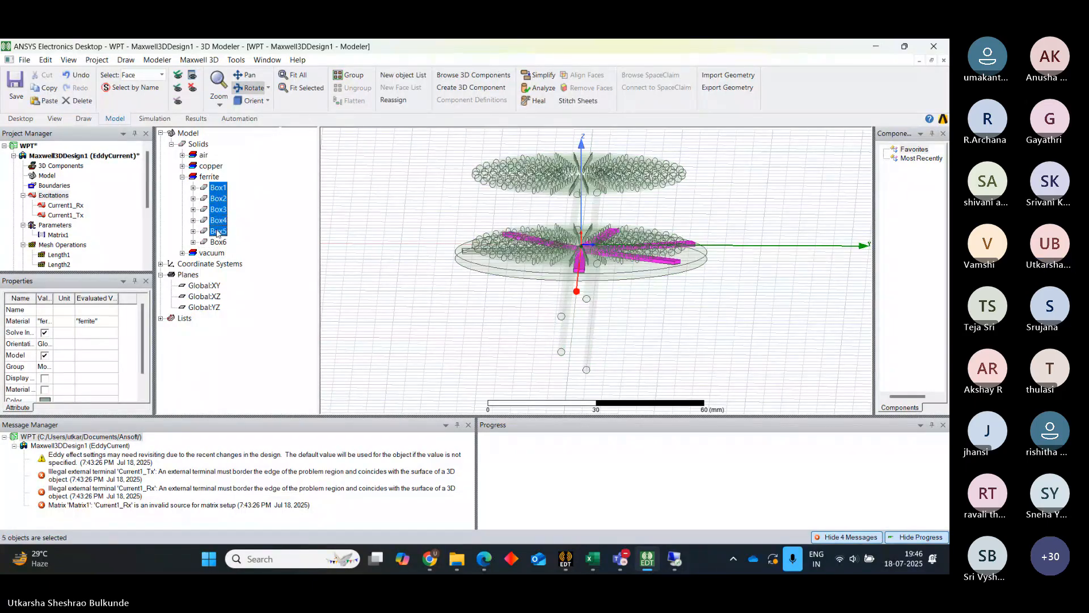
{"action": "left_click", "coordinate": [219, 243], "text": "ctrl"}
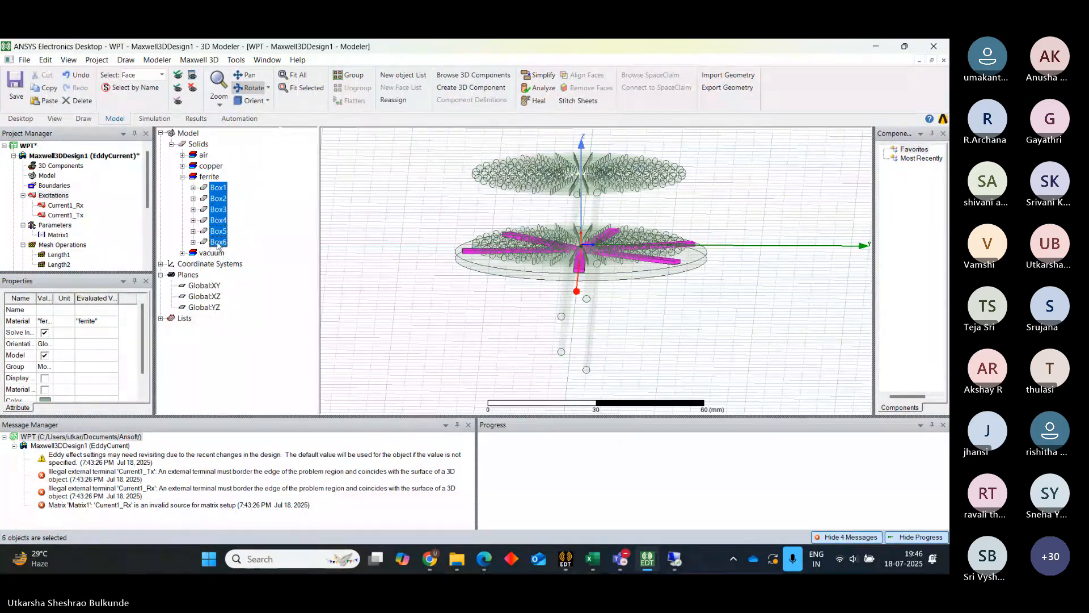
{"action": "left_click", "coordinate": [182, 253]}
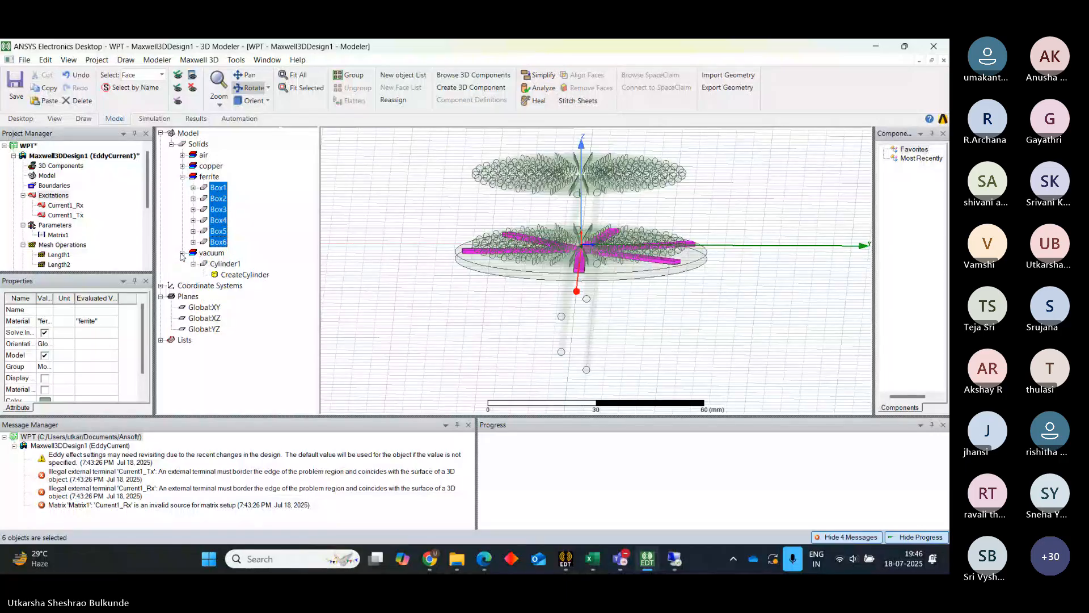
{"action": "left_click", "coordinate": [223, 264], "text": "ctrl"}
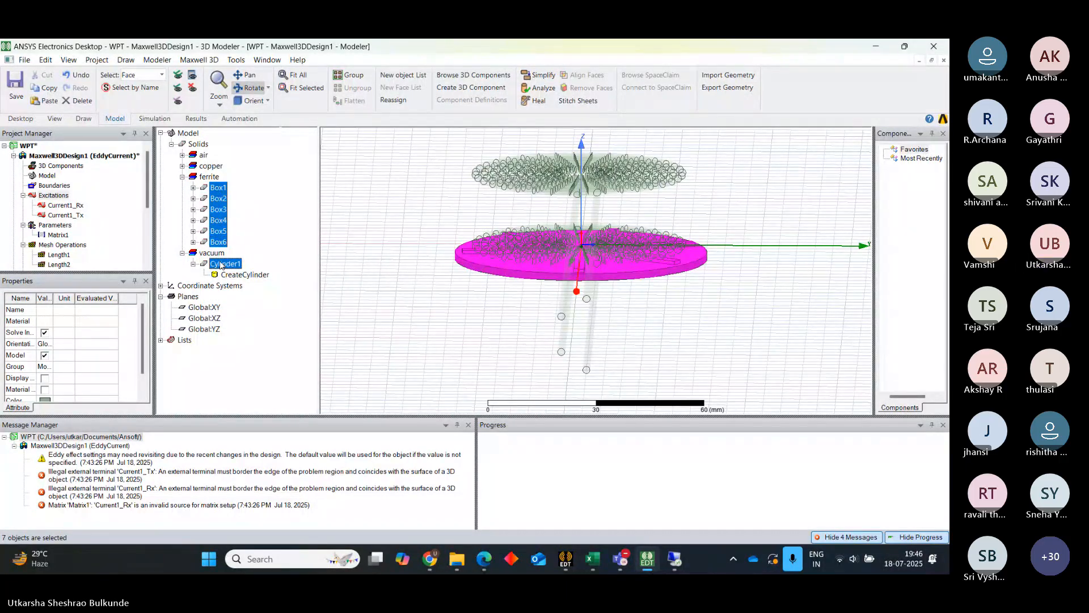
{"action": "key", "text": "ctrl+v"}
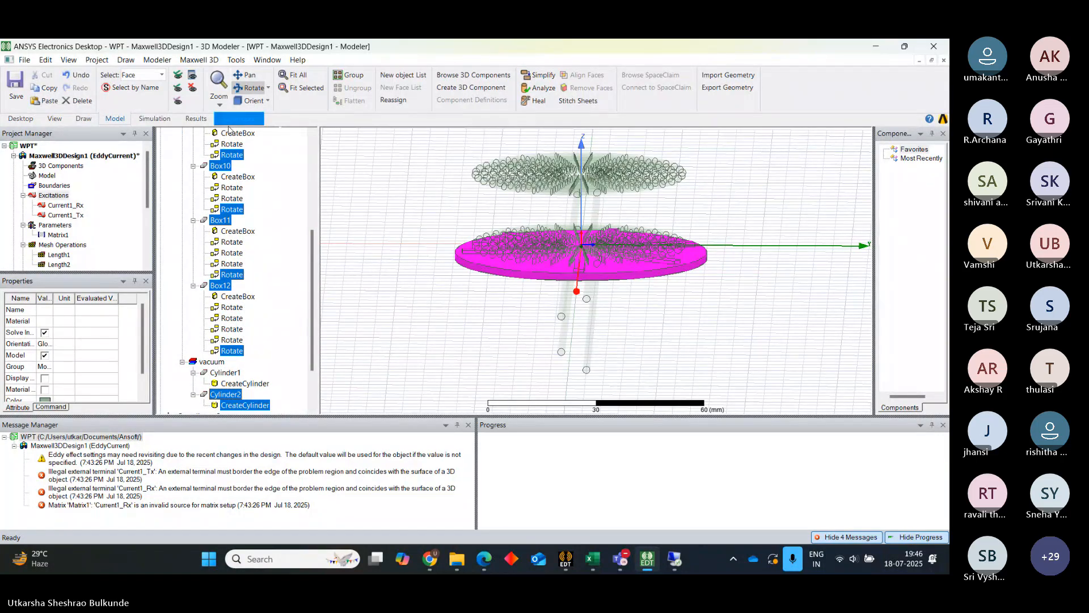
{"action": "left_click", "coordinate": [161, 121]}
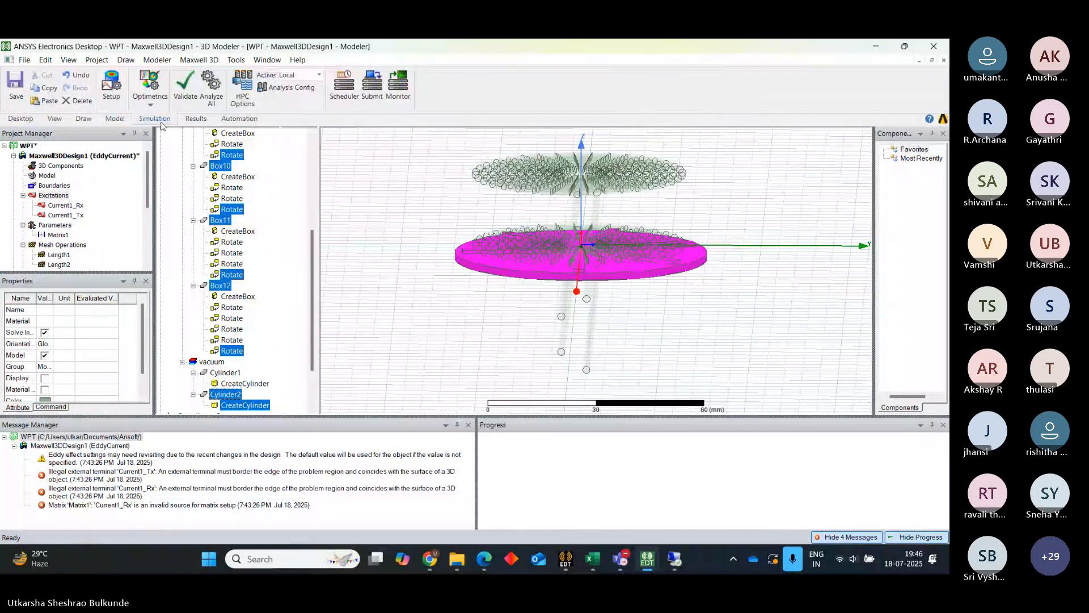
{"action": "left_click", "coordinate": [123, 121]}
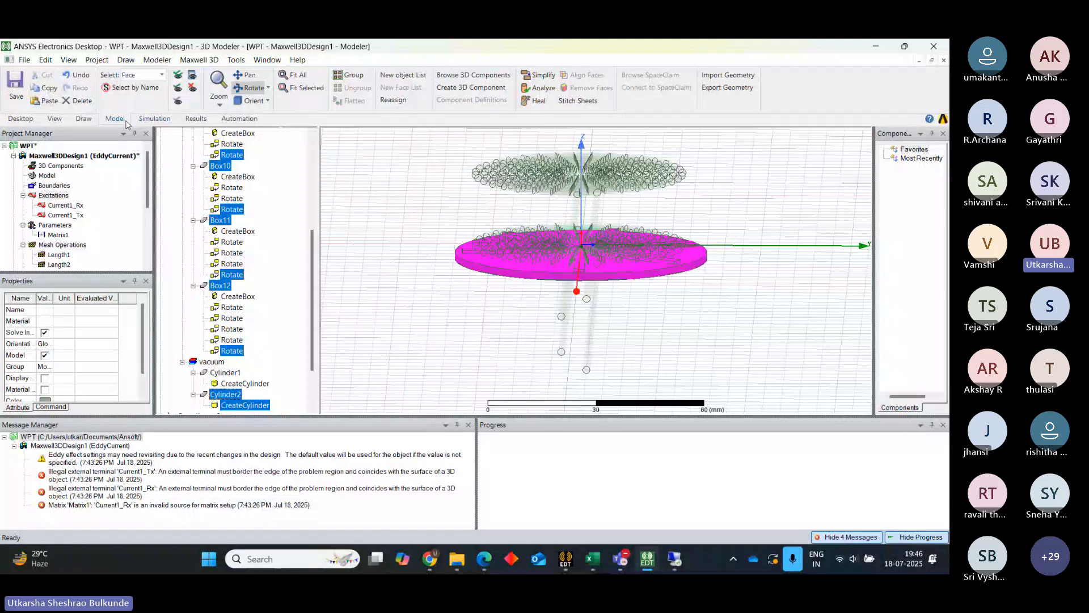
Move the pasted ferrite bars Box7 through Box12 and Cylinder2 up to the upper coil by about -18.3, 1.4, 20 mm.
{"action": "left_click", "coordinate": [84, 120]}
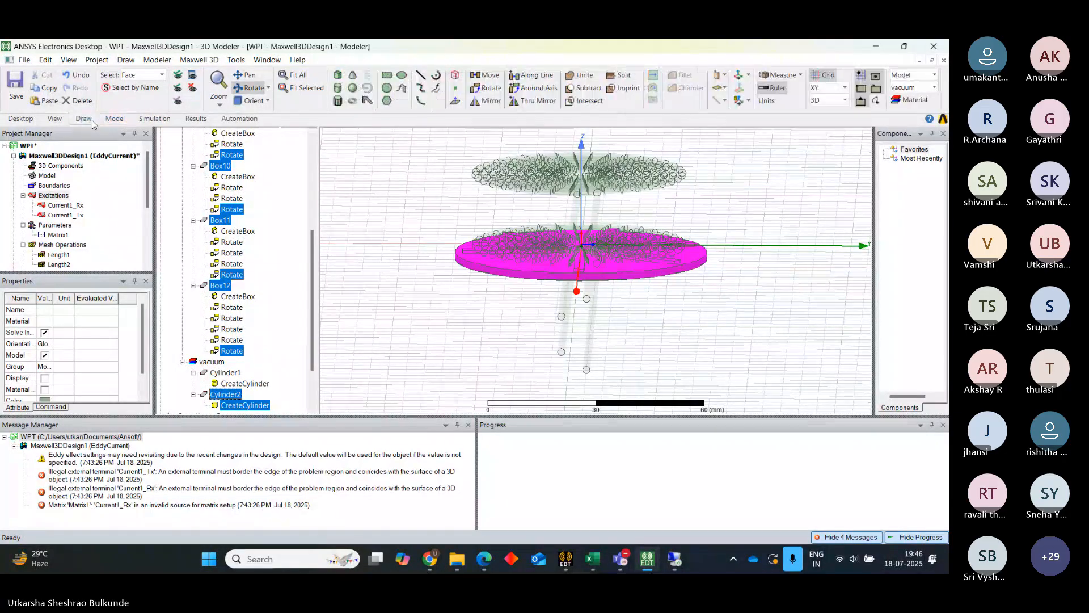
{"action": "left_click", "coordinate": [488, 77]}
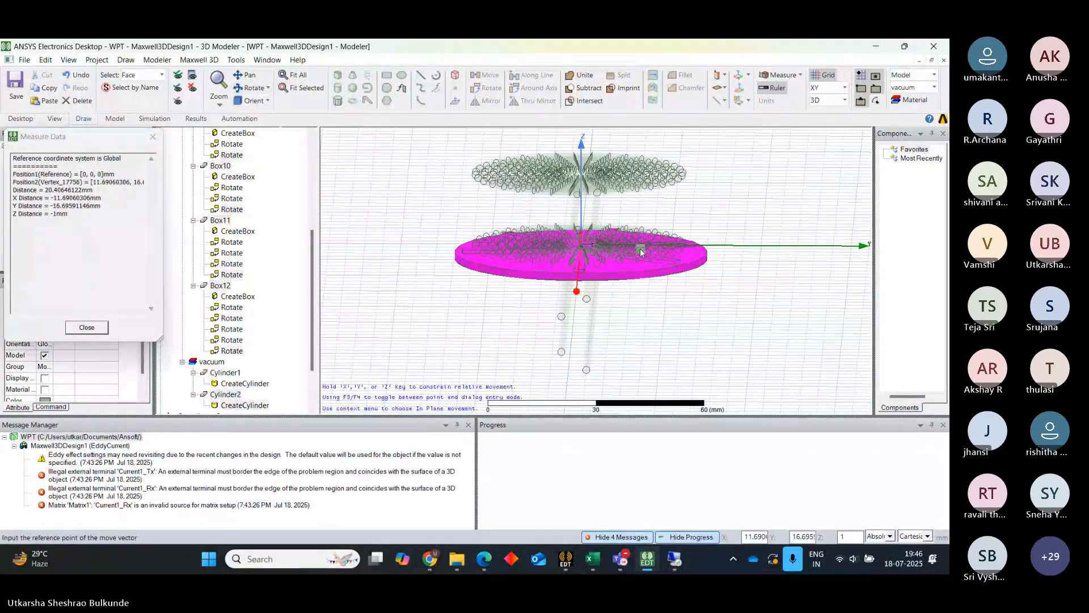
{"action": "left_click", "coordinate": [582, 251]}
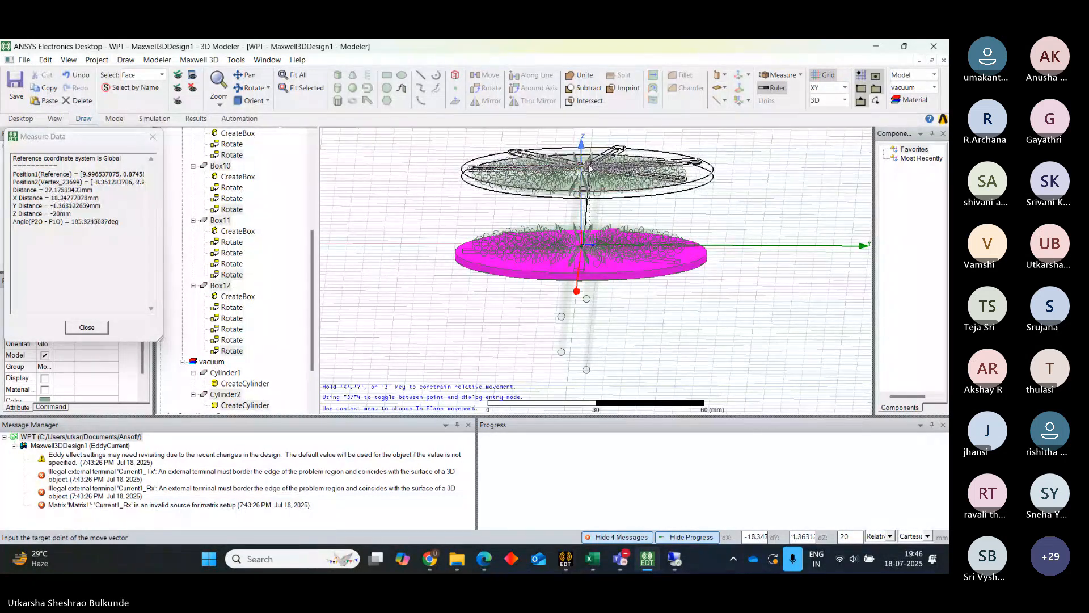
{"action": "left_click", "coordinate": [590, 168]}
{"action": "left_click", "coordinate": [407, 290]}
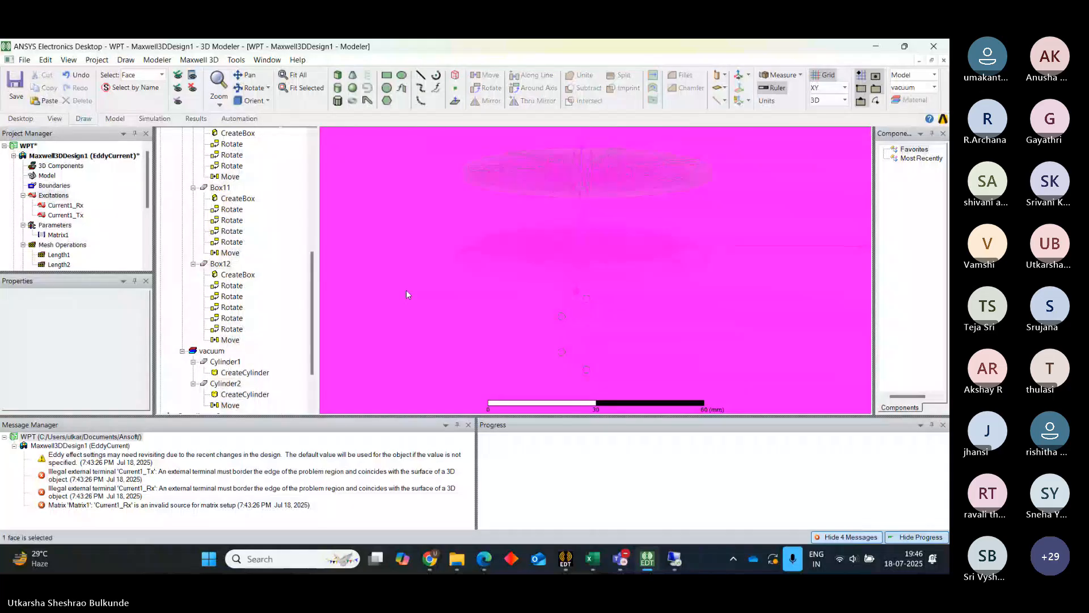
{"action": "left_click", "coordinate": [294, 193]}
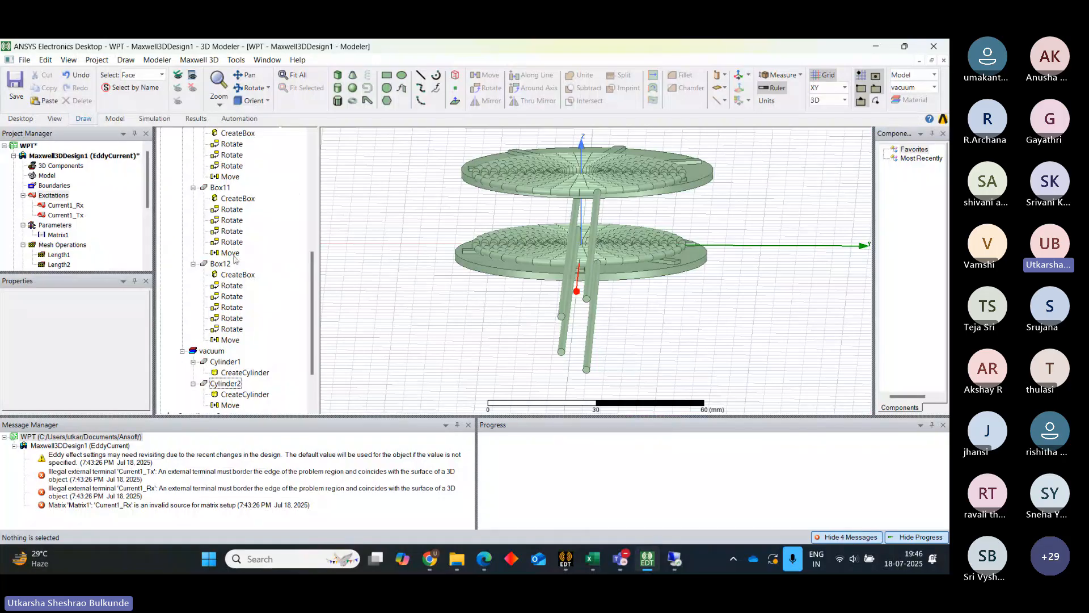
{"action": "left_click", "coordinate": [231, 253]}
{"action": "double_click", "coordinate": [231, 253]}
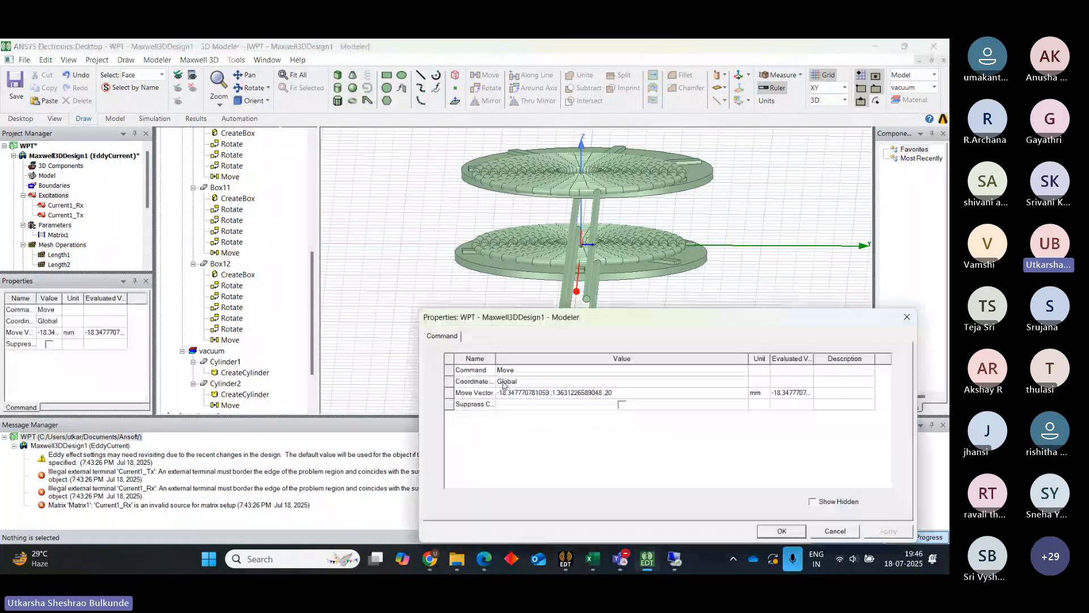
{"action": "left_click", "coordinate": [618, 392]}
{"action": "left_click", "coordinate": [618, 392]}
{"action": "key", "text": "BackSpace"}
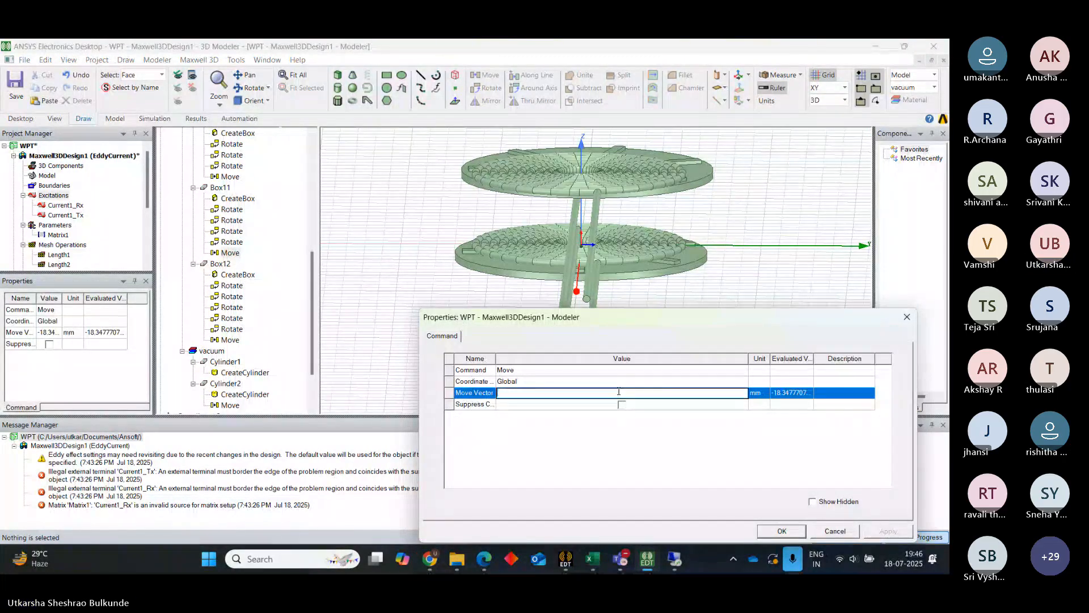
{"action": "type", "text": "0,0,ag"}
{"action": "left_click", "coordinate": [780, 533]}
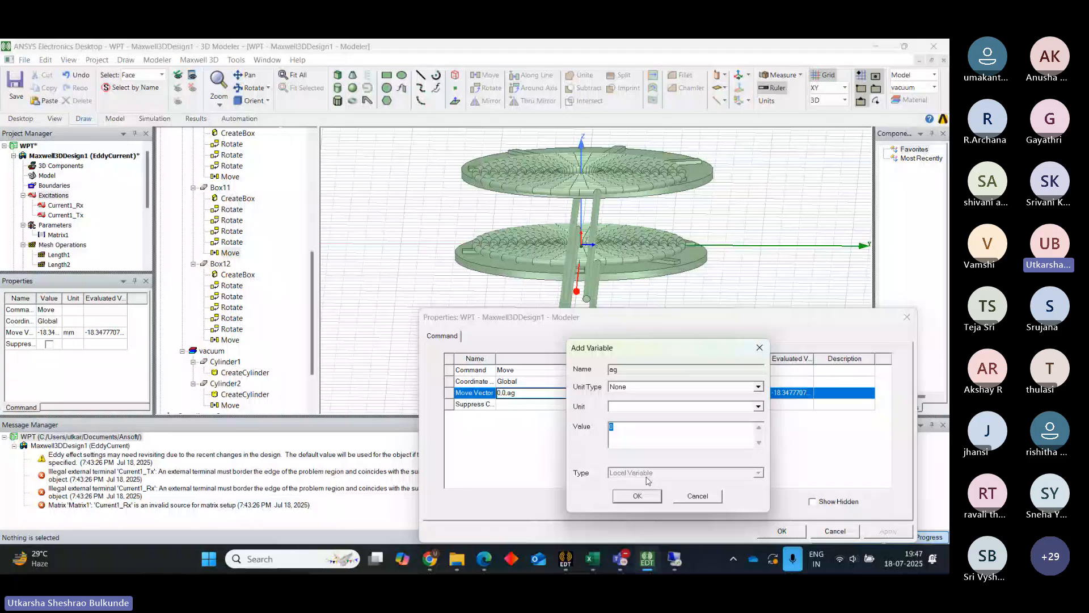
{"action": "left_click", "coordinate": [759, 348]}
{"action": "left_click", "coordinate": [906, 317]}
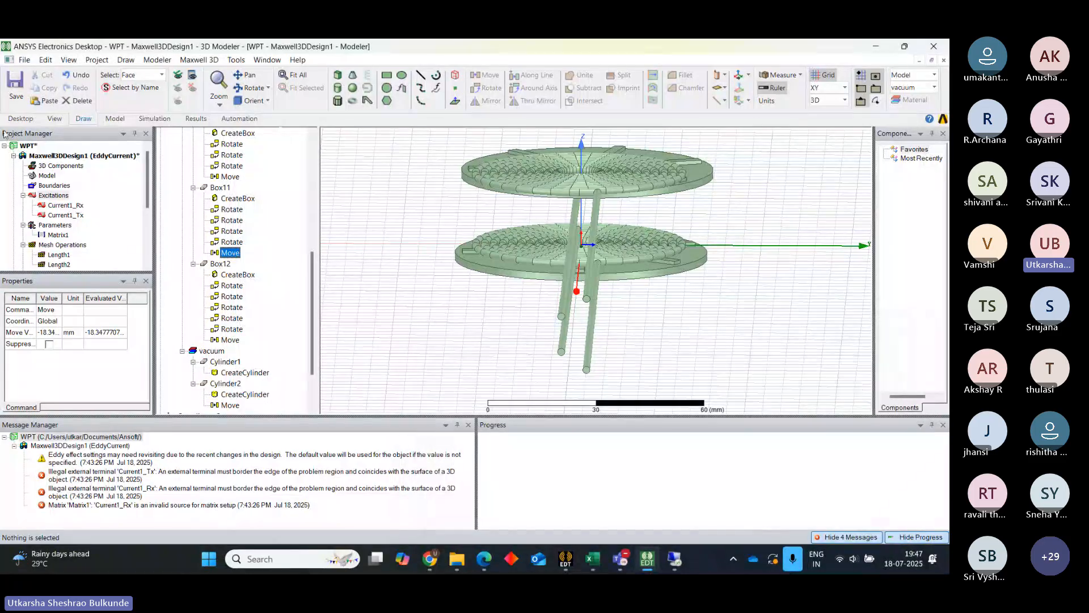
Check the Maxwell3DDesign1 design variables and the operation histories of ferrite bars Box1 and Box2.
{"action": "left_click", "coordinate": [66, 156]}
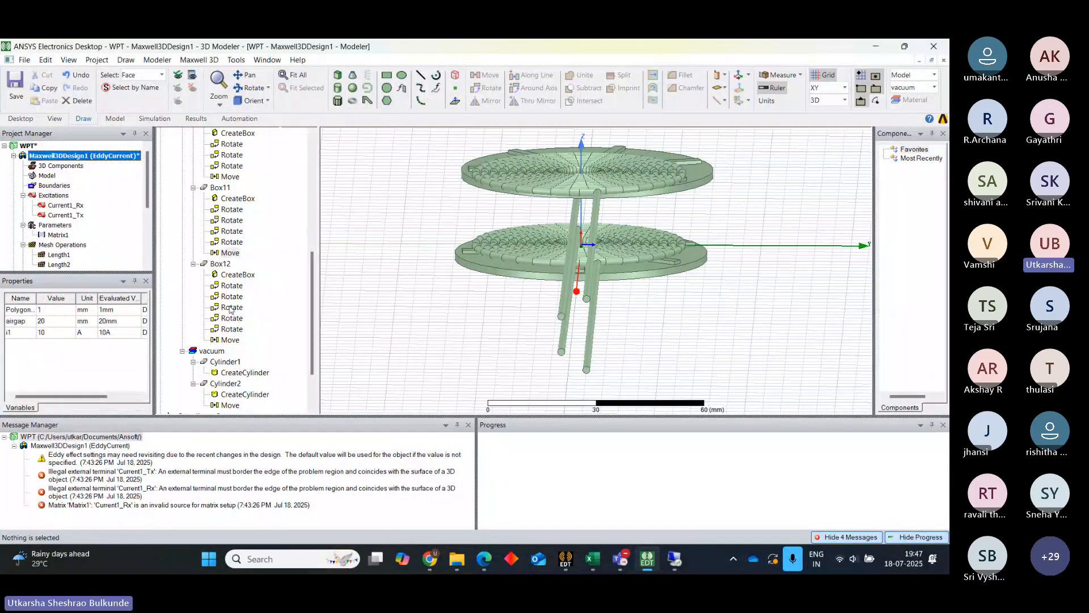
{"action": "left_click_drag", "start_coordinate": [311, 278], "coordinate": [317, 155]}
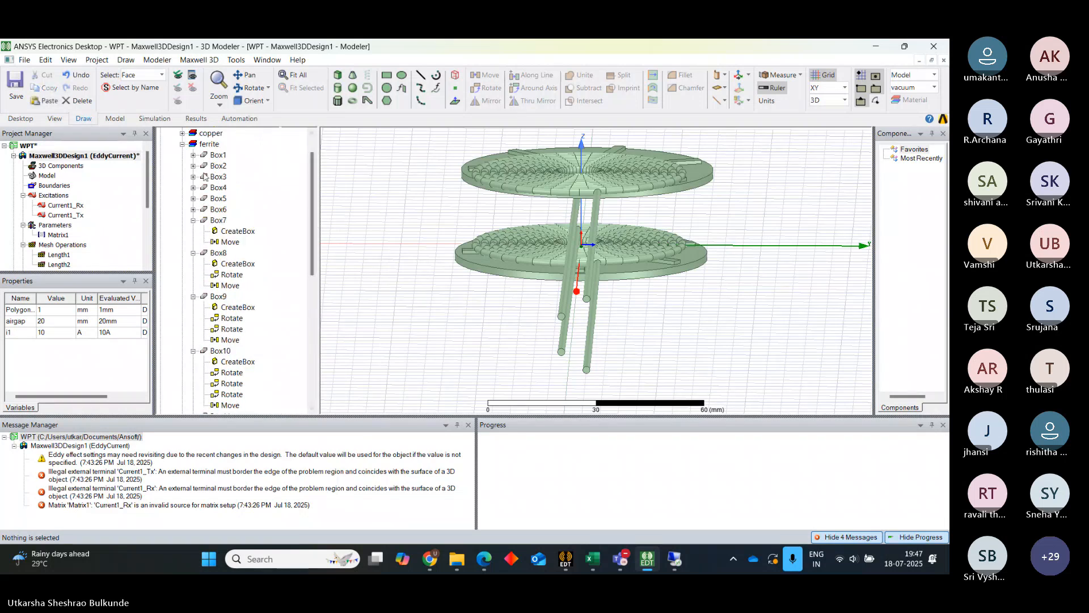
{"action": "left_click", "coordinate": [193, 155]}
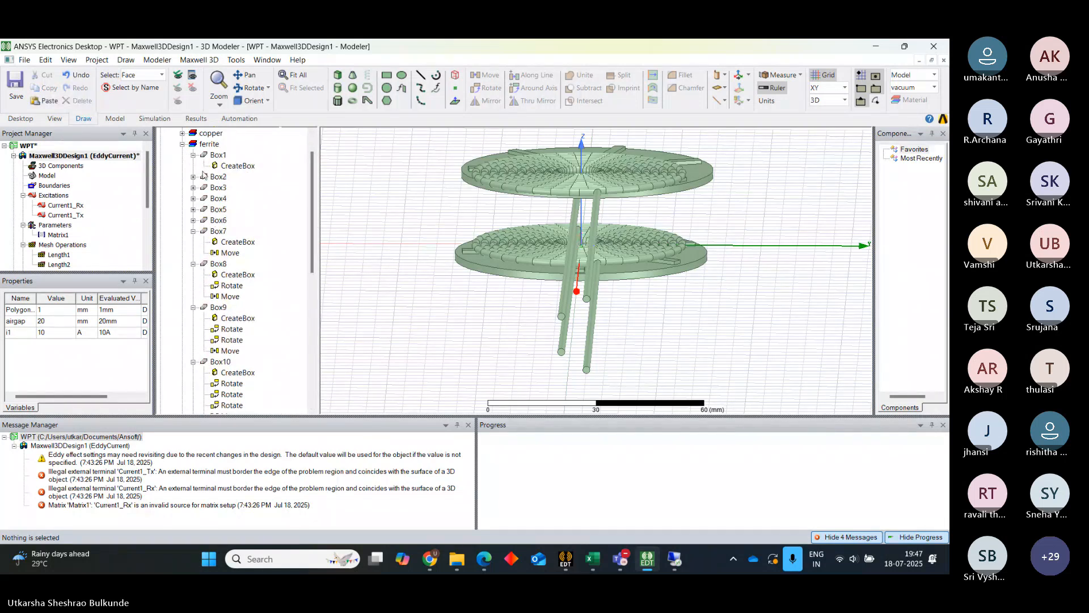
{"action": "left_click", "coordinate": [193, 177]}
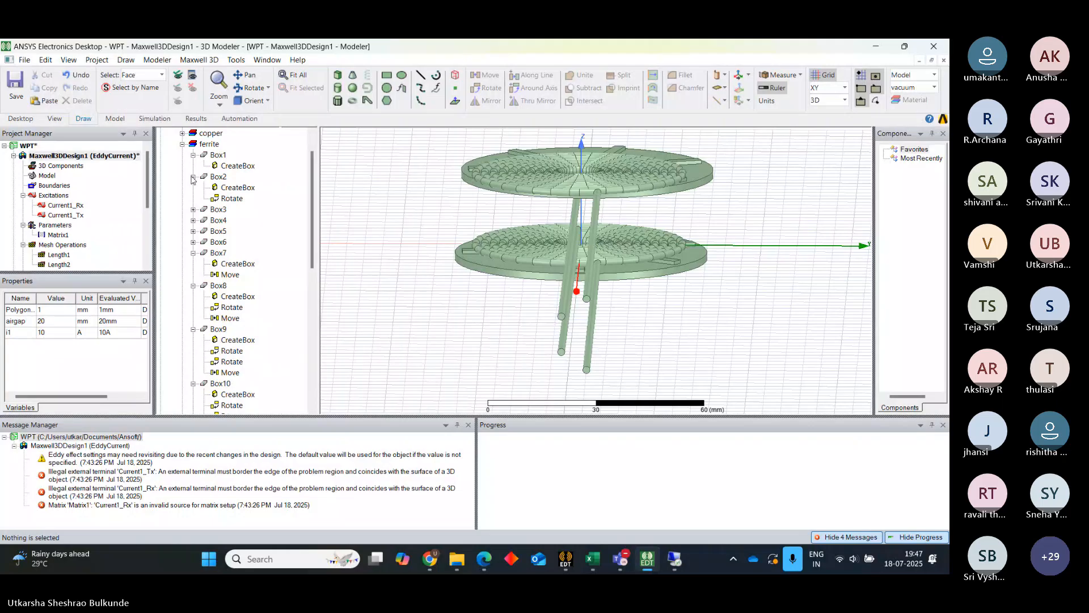
{"action": "left_click", "coordinate": [193, 177]}
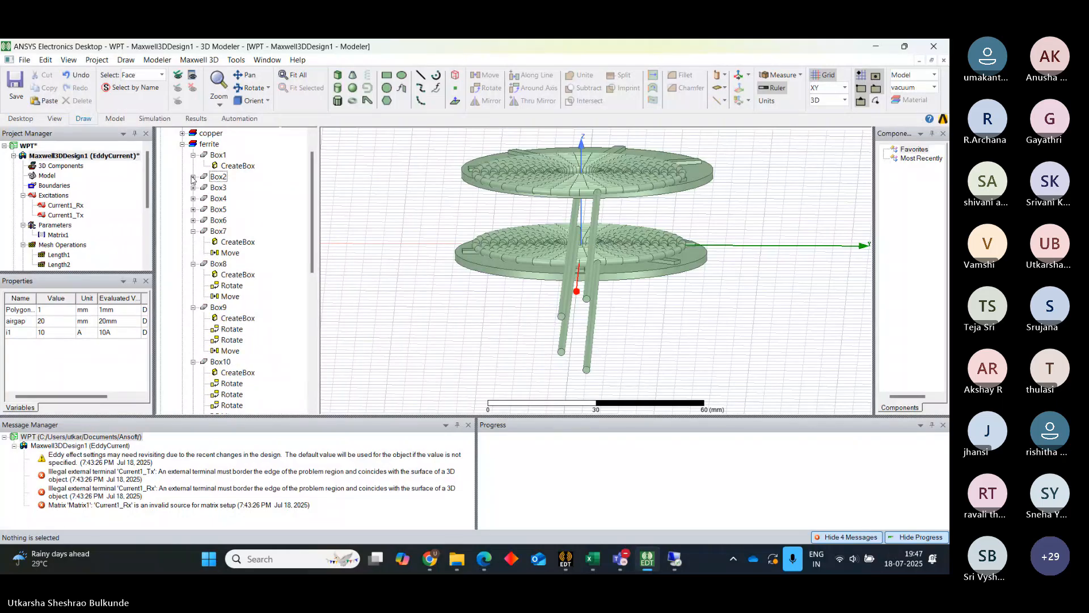
{"action": "left_click", "coordinate": [193, 155]}
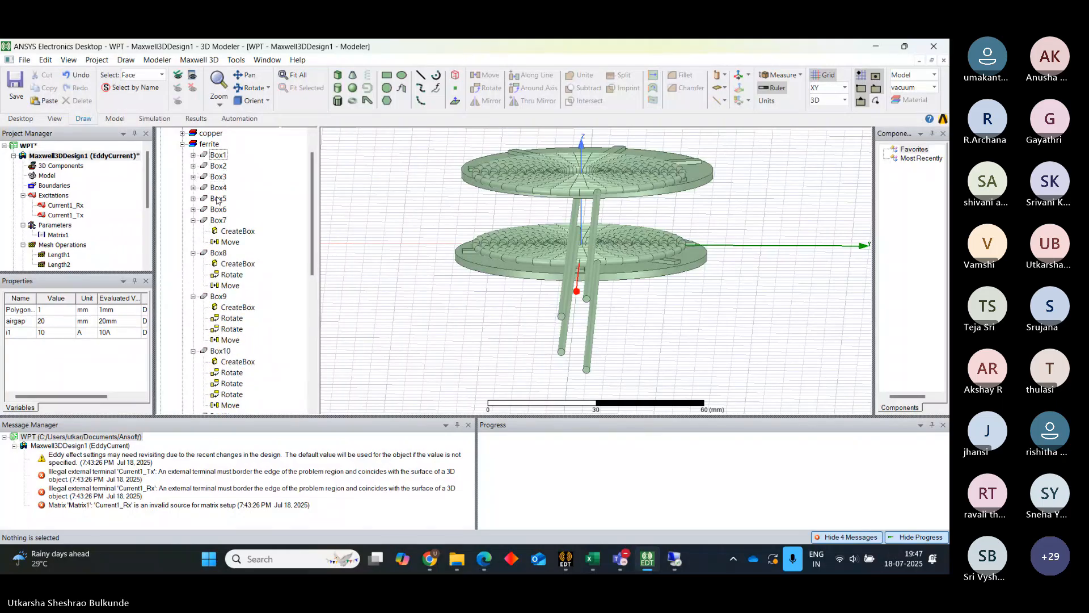
Set the move vector of copied ferrite bar Box7 to 0mm, 0mm, airgap and apply it.
{"action": "double_click", "coordinate": [232, 244]}
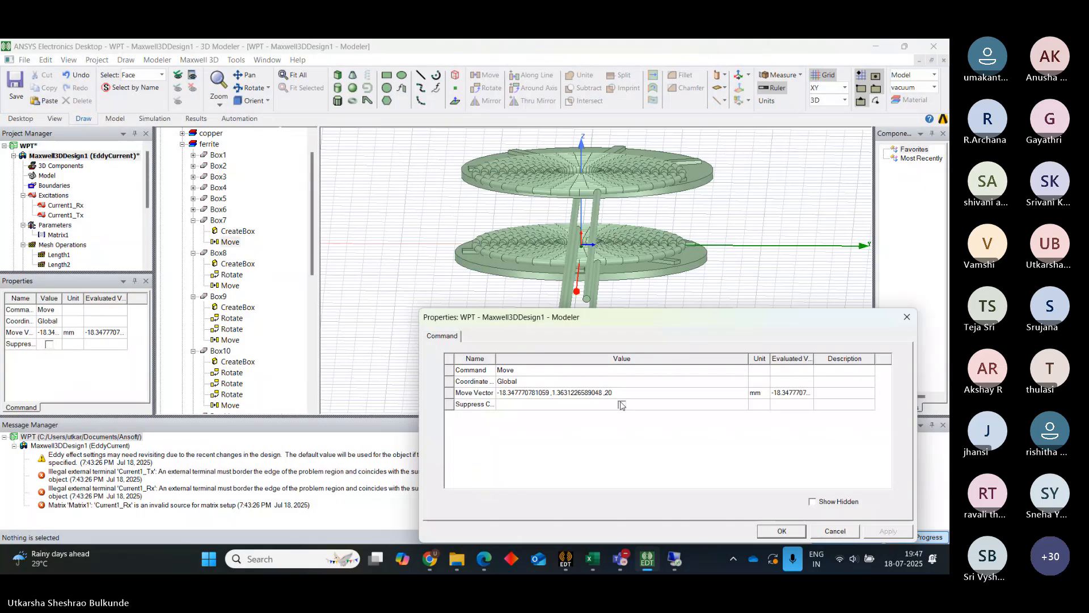
{"action": "left_click", "coordinate": [620, 393]}
{"action": "type", "text": "0,"}
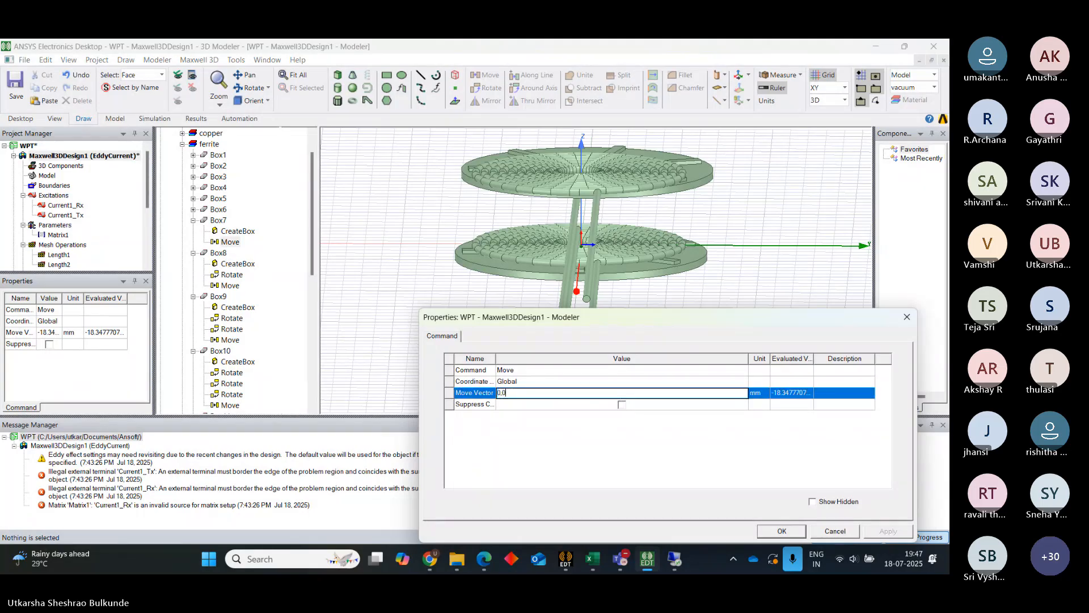
{"action": "type", "text": "0,airga"}
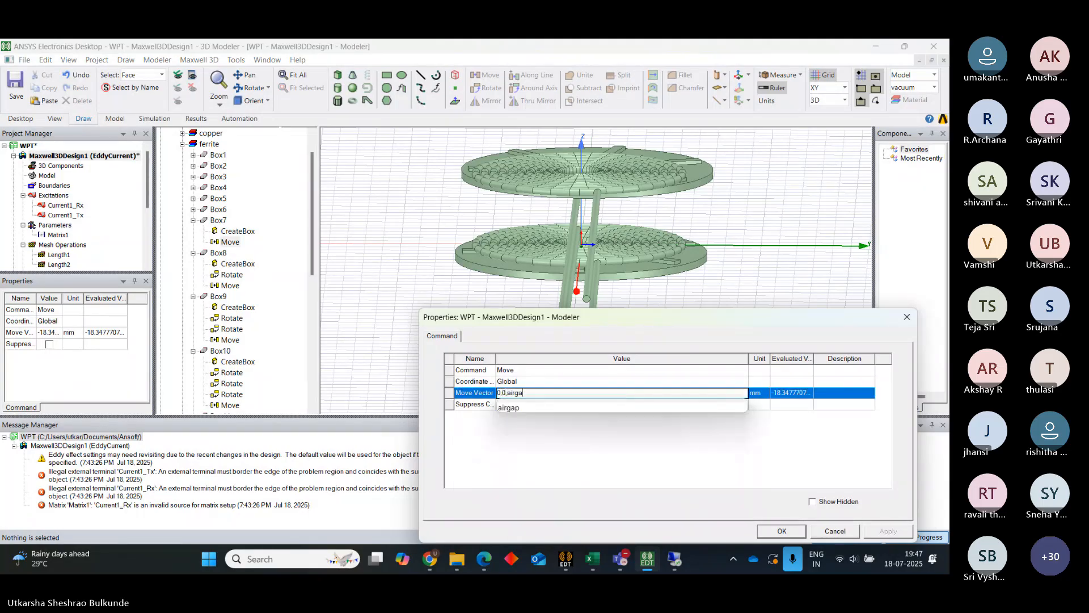
{"action": "type", "text": "p"}
{"action": "left_click", "coordinate": [520, 412]}
{"action": "left_click", "coordinate": [546, 435]}
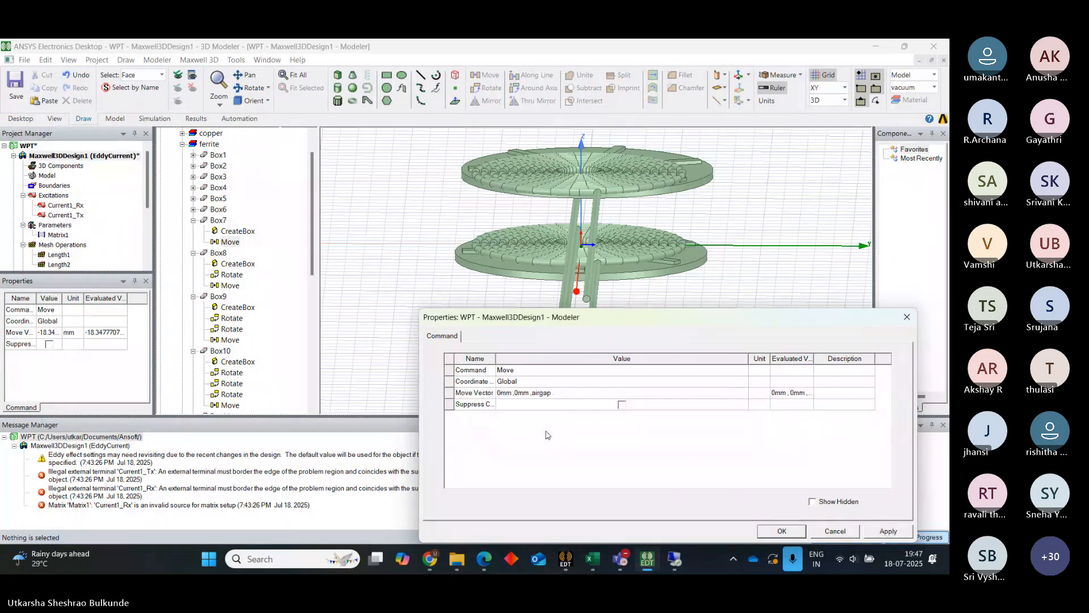
{"action": "left_click", "coordinate": [559, 393]}
{"action": "left_click_drag", "start_coordinate": [559, 394], "coordinate": [495, 396]}
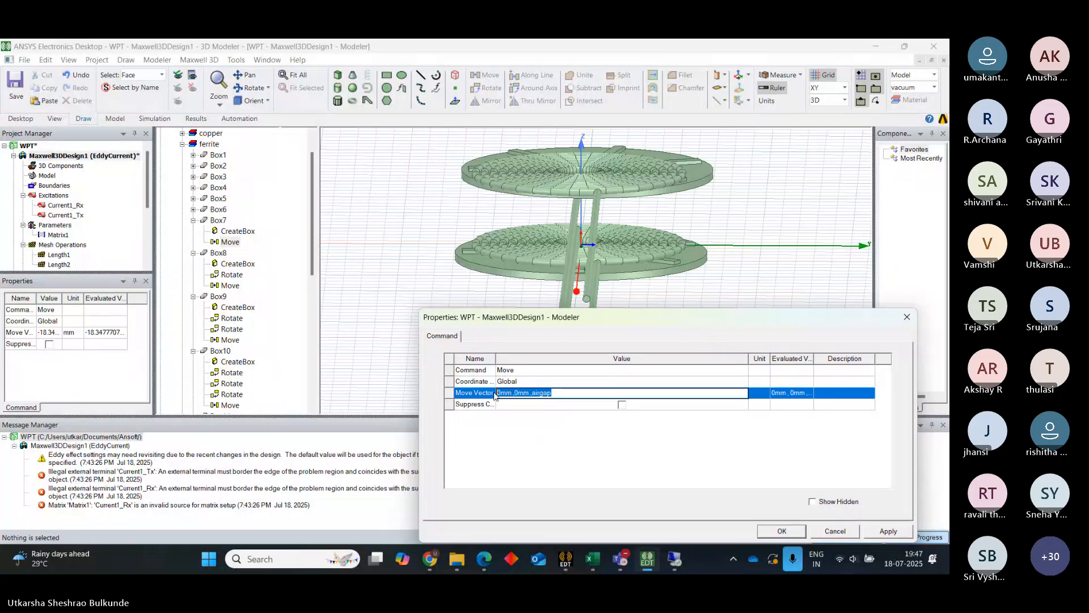
{"action": "left_click", "coordinate": [900, 531]}
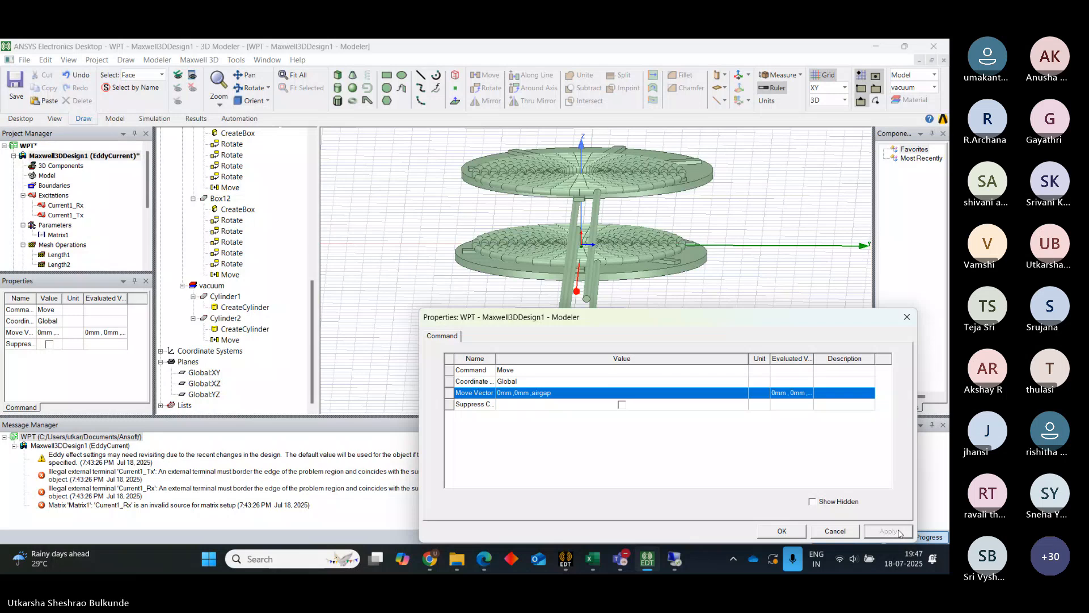
Extend the Z component of Box7's move vector to airgap+2mm and apply it.
{"action": "left_click", "coordinate": [564, 393]}
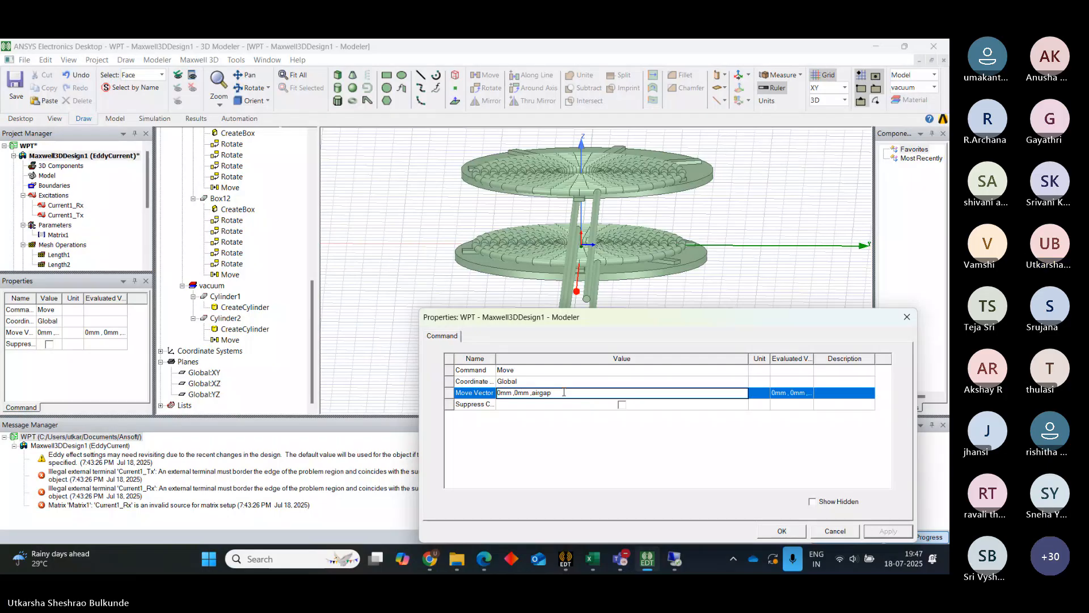
{"action": "type", "text": "2mm"}
{"action": "left_click", "coordinate": [588, 428]}
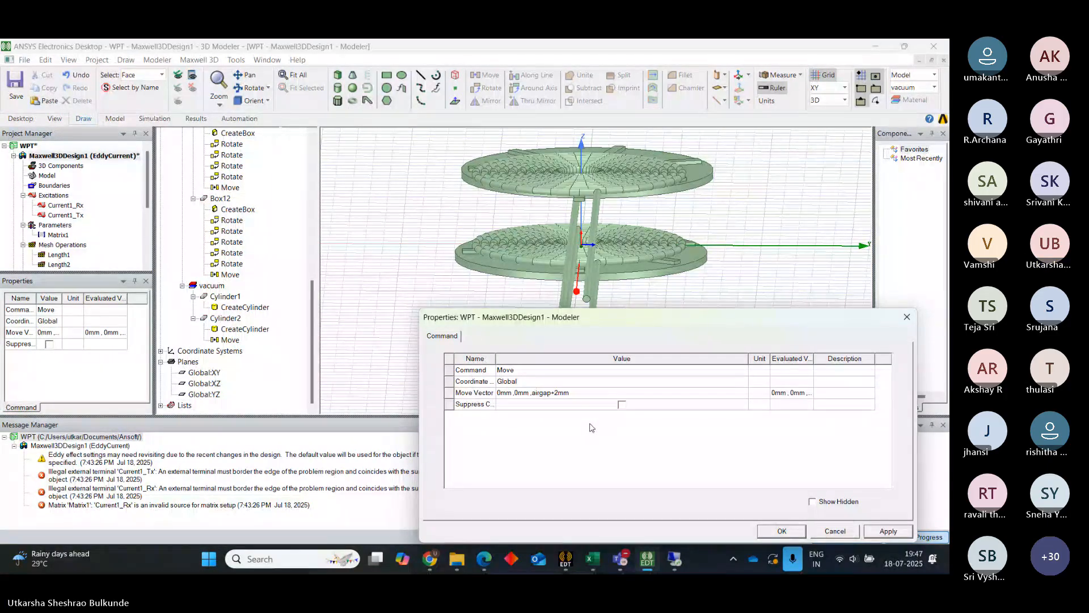
{"action": "left_click", "coordinate": [577, 393]}
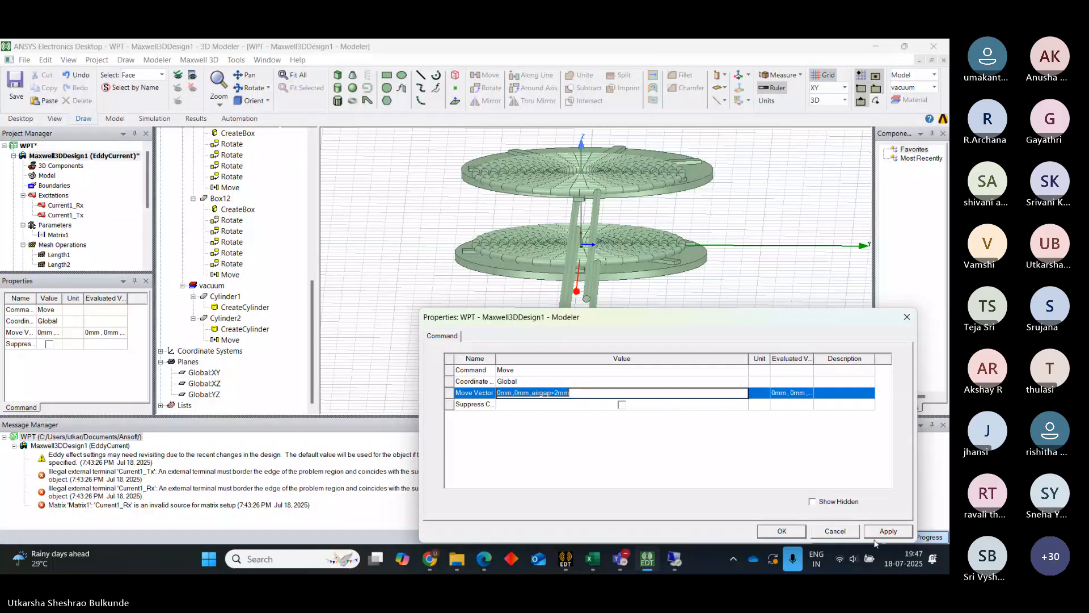
{"action": "left_click", "coordinate": [893, 531]}
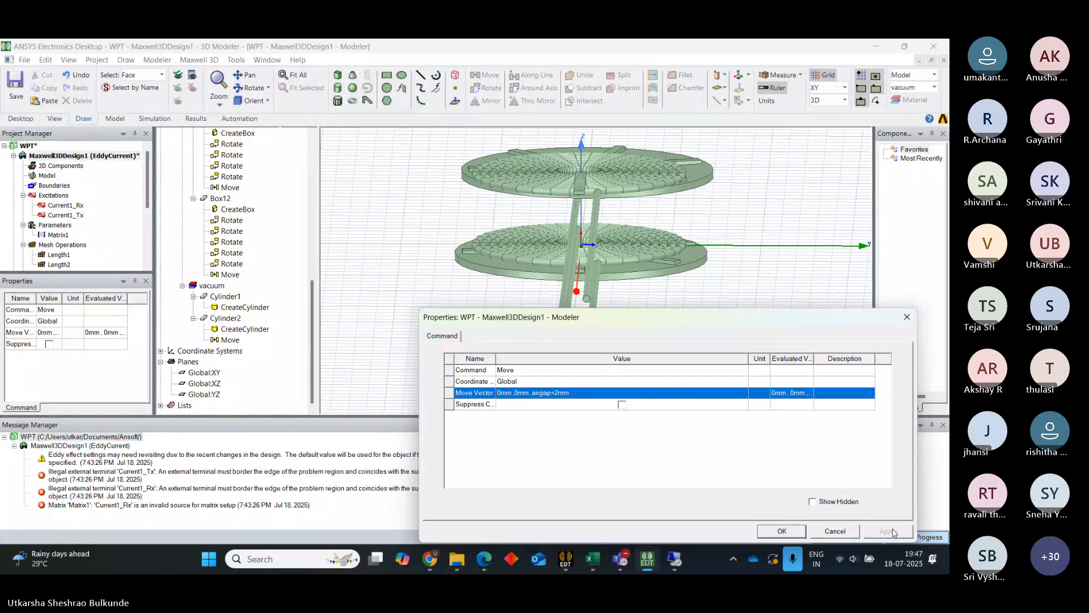
Copy Box7's complete move vector expression and close the move properties.
{"action": "left_click", "coordinate": [583, 461]}
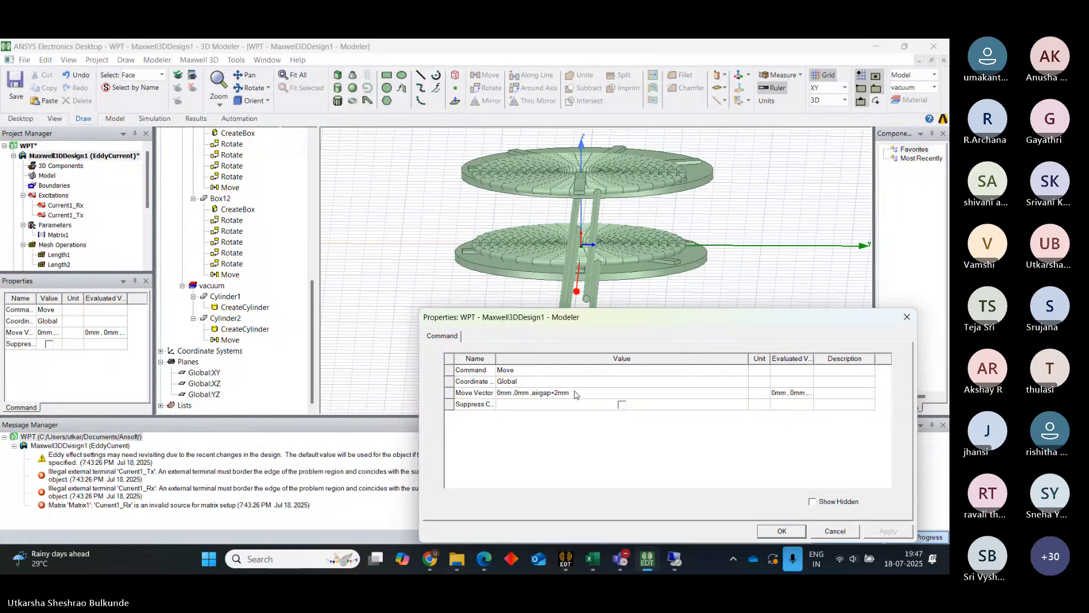
{"action": "left_click", "coordinate": [575, 392]}
{"action": "left_click_drag", "start_coordinate": [575, 392], "coordinate": [480, 388]}
{"action": "key", "text": "ctrl+c"}
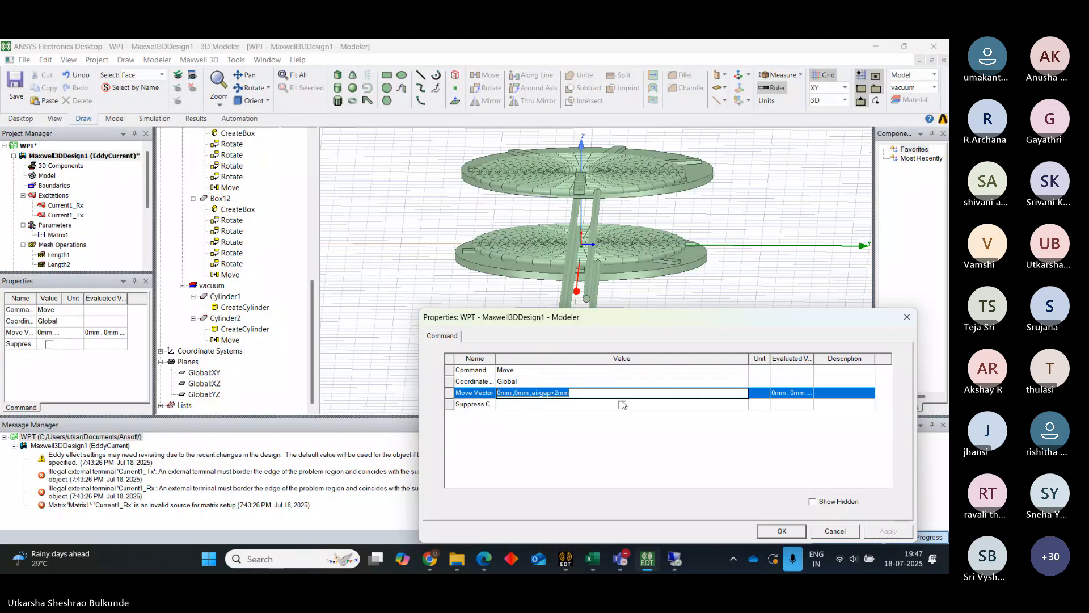
{"action": "left_click", "coordinate": [793, 532]}
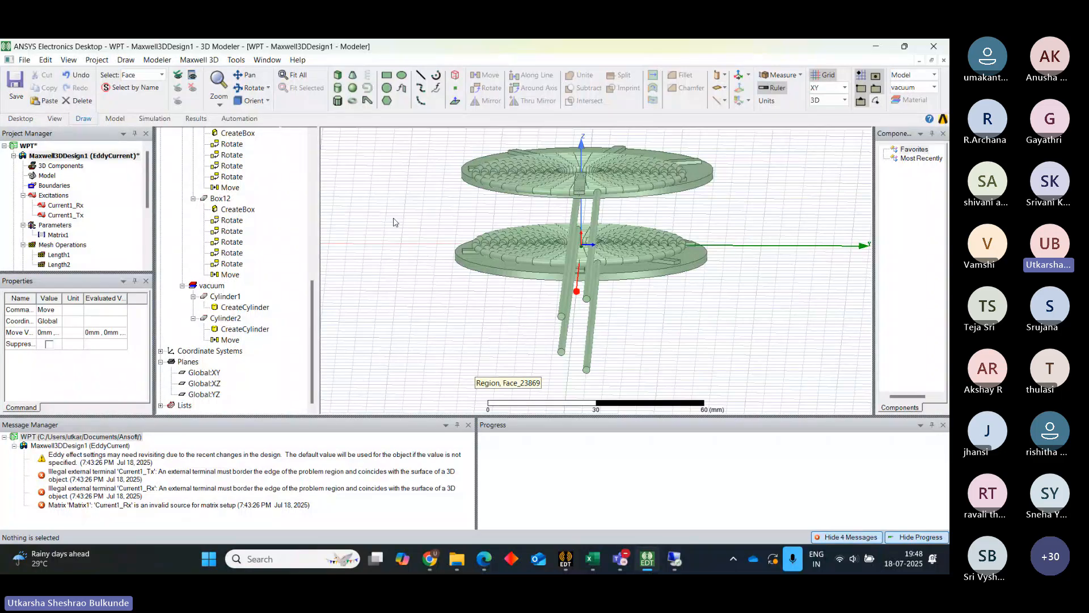
Replace Box12's move vector with the copied 0mm, 0mm, airgap+2mm expression.
{"action": "double_click", "coordinate": [230, 275]}
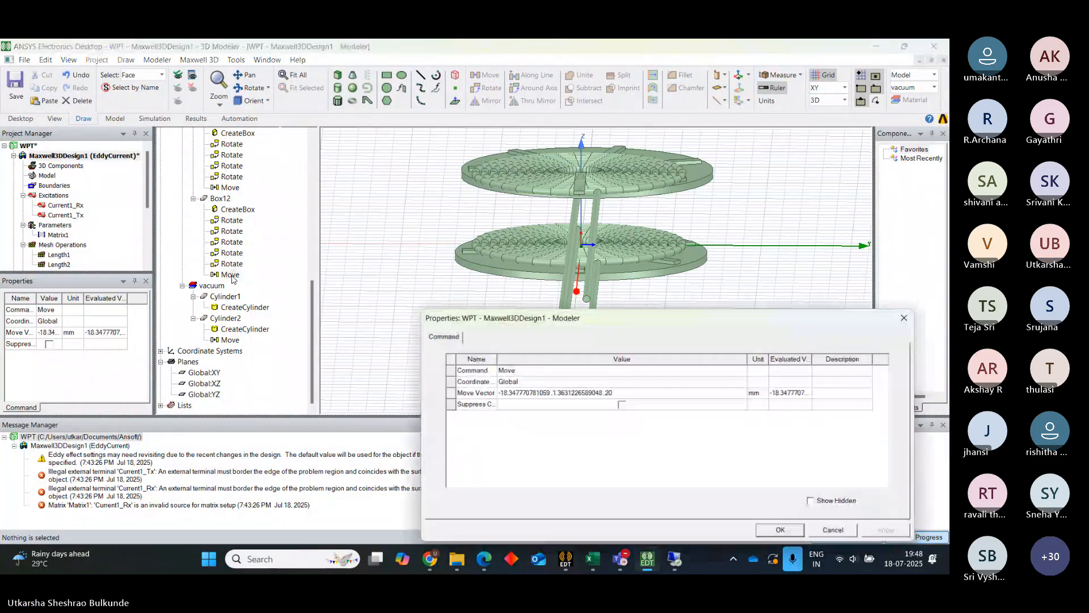
{"action": "left_click", "coordinate": [619, 393]}
{"action": "key", "text": "Delete"}
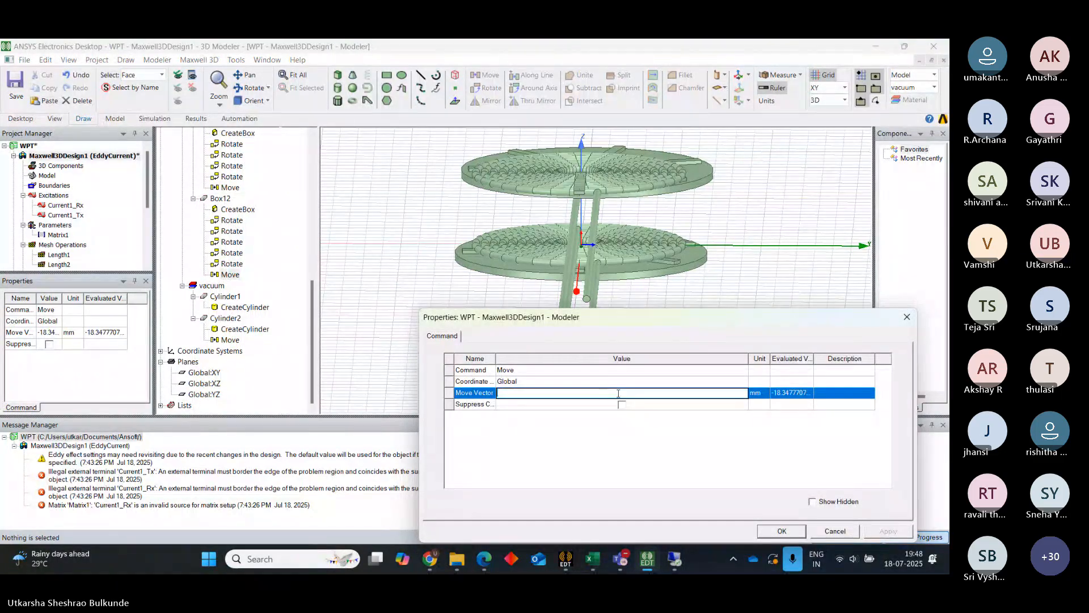
{"action": "key", "text": "ctrl+v"}
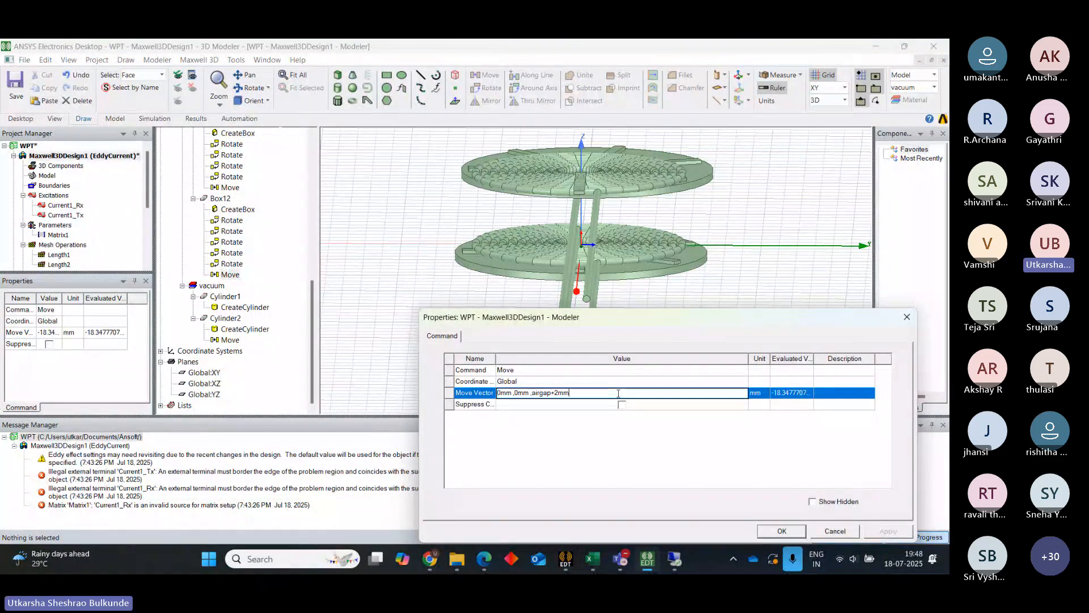
{"action": "left_click", "coordinate": [800, 534]}
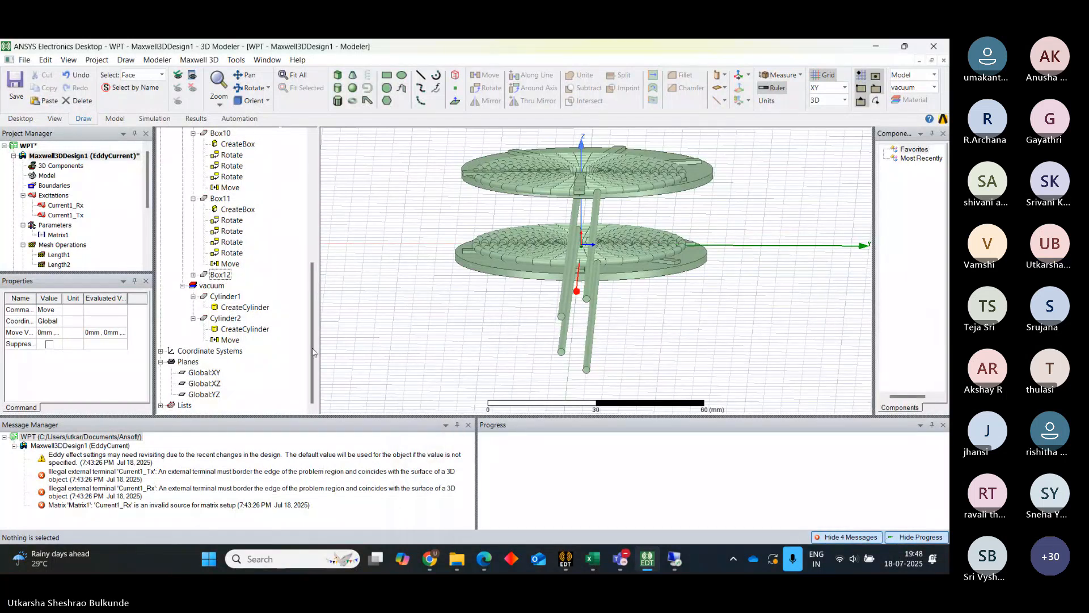
Replace Box10's move vector with the copied 0mm, 0mm, airgap+2mm expression.
{"action": "double_click", "coordinate": [230, 188]}
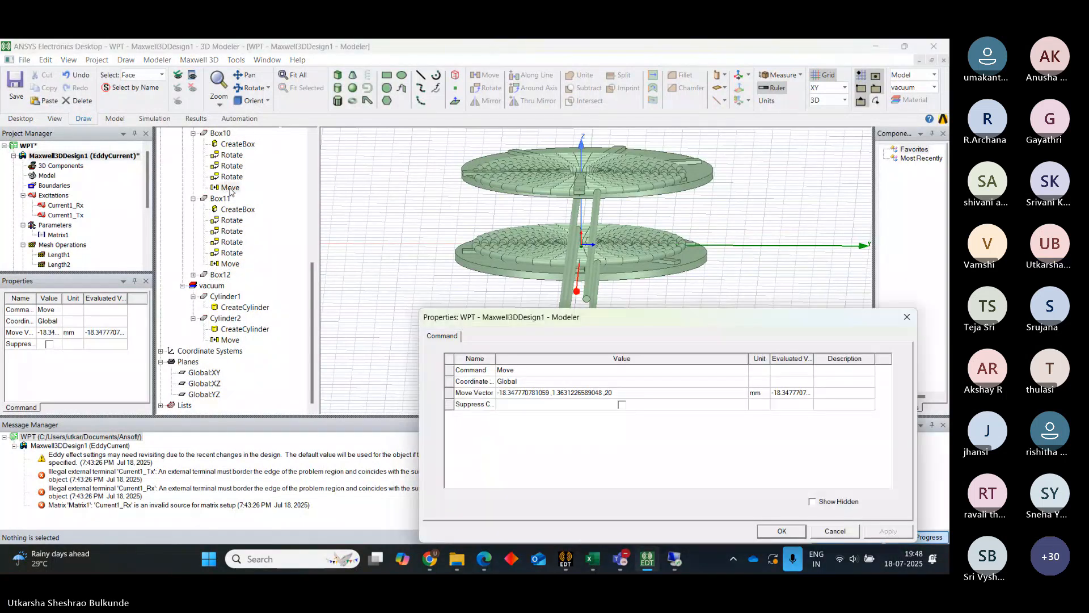
{"action": "left_click", "coordinate": [616, 395]}
{"action": "left_click", "coordinate": [617, 395]}
{"action": "key", "text": "BackSpace"}
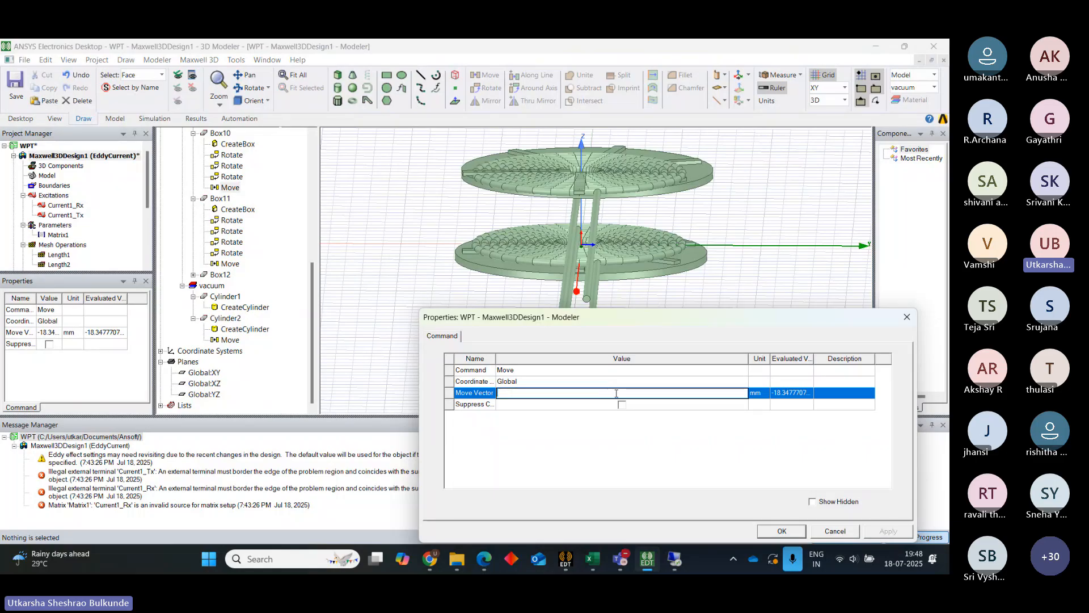
{"action": "key", "text": "ctrl+v"}
{"action": "left_click", "coordinate": [795, 528]}
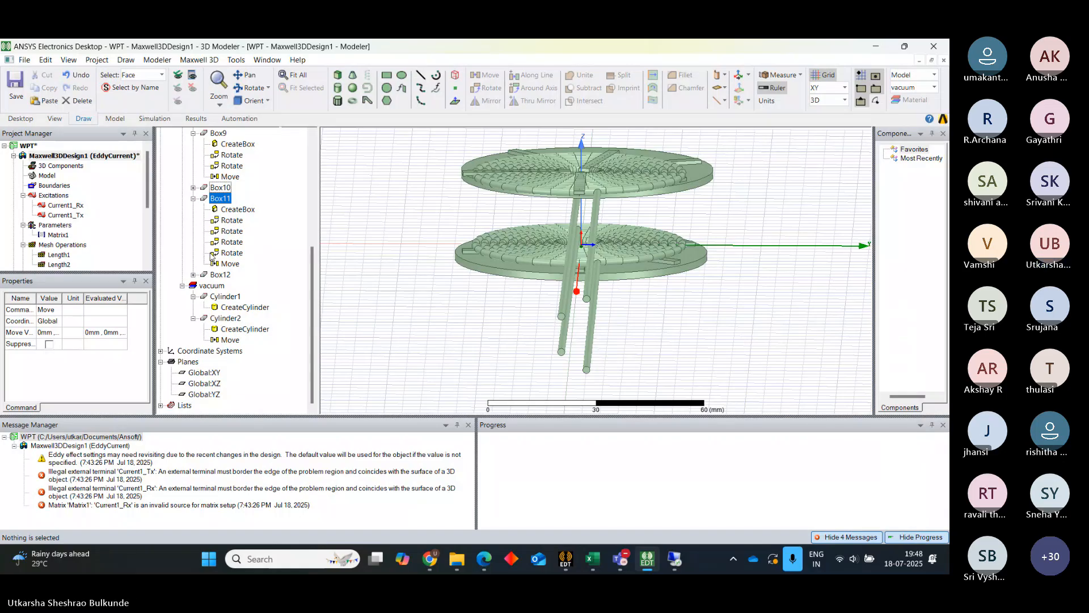
Change the Z component of Box10's move vector to airgap+3mm and apply it.
{"action": "left_click", "coordinate": [192, 188]}
{"action": "double_click", "coordinate": [230, 242]}
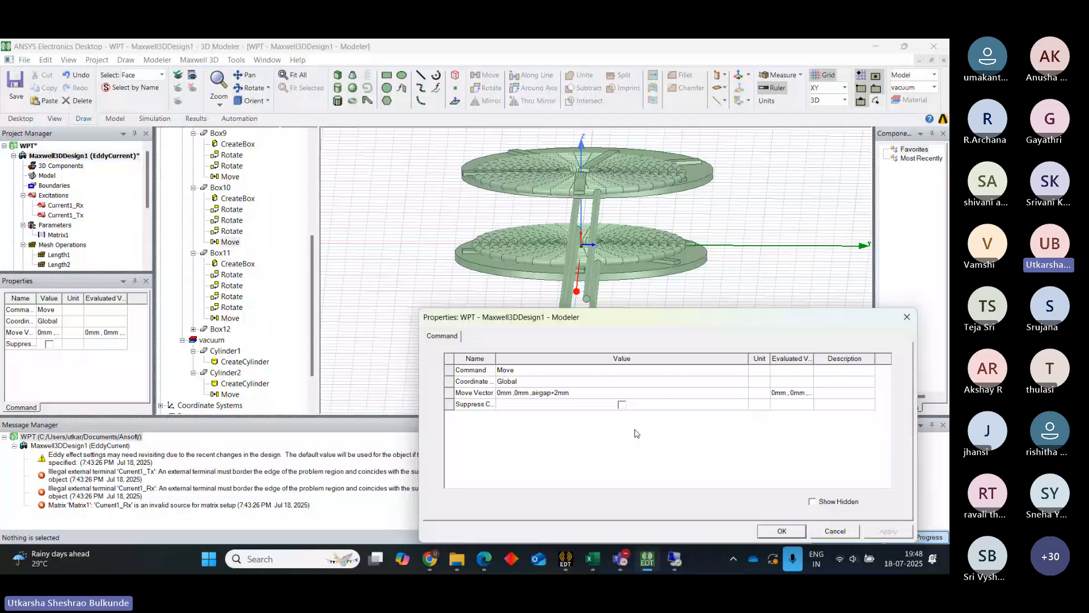
{"action": "left_click", "coordinate": [557, 393]}
{"action": "key", "text": "BackSpace"}
{"action": "type", "text": "3"}
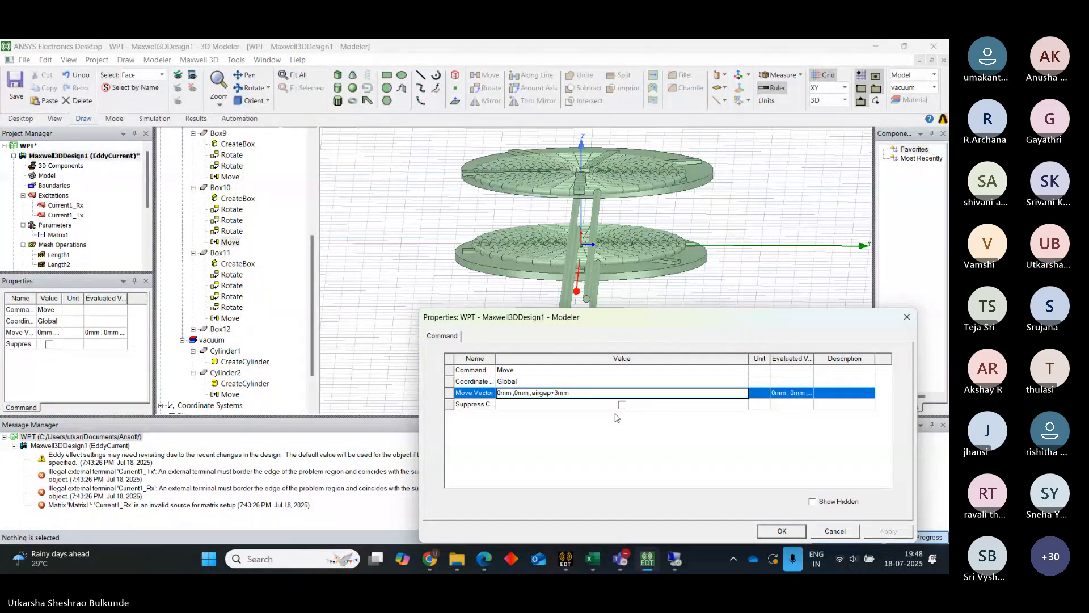
{"action": "left_click", "coordinate": [786, 530]}
{"action": "left_click", "coordinate": [782, 530]}
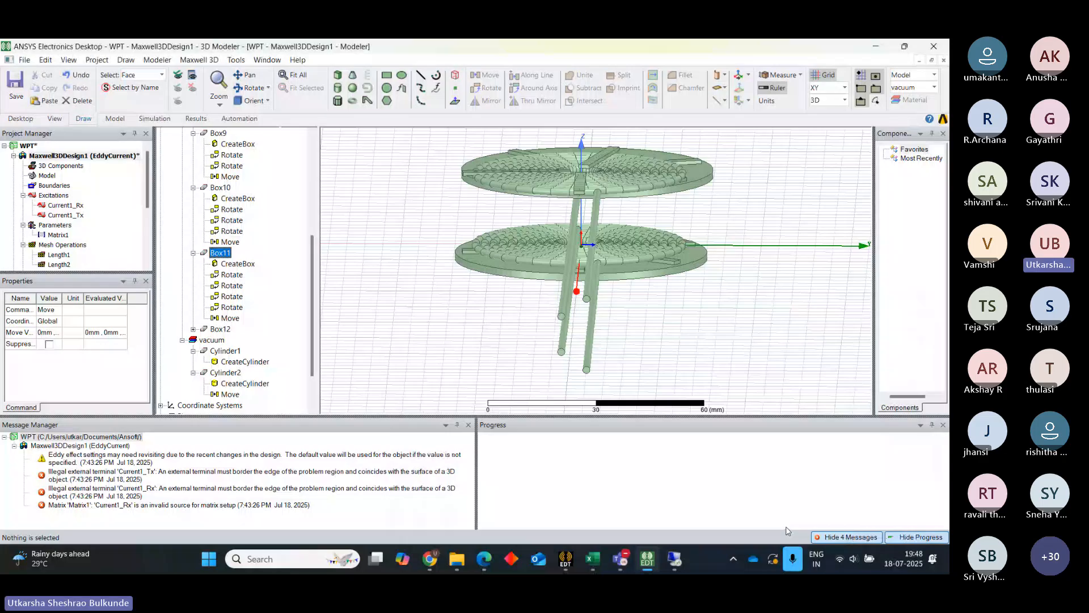
Replace Box11's move vector with the copied expression, changing its Z component so the vector reads 0mm, 0mm, airgap+4mm.
{"action": "double_click", "coordinate": [230, 318]}
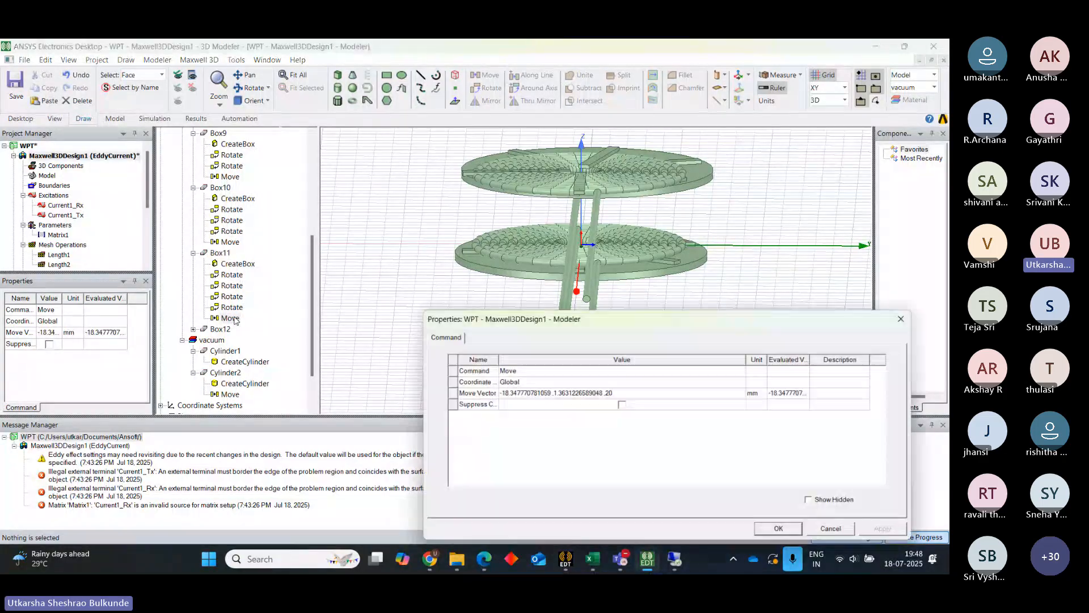
{"action": "left_click", "coordinate": [616, 393]}
{"action": "key", "text": "ctrl+v"}
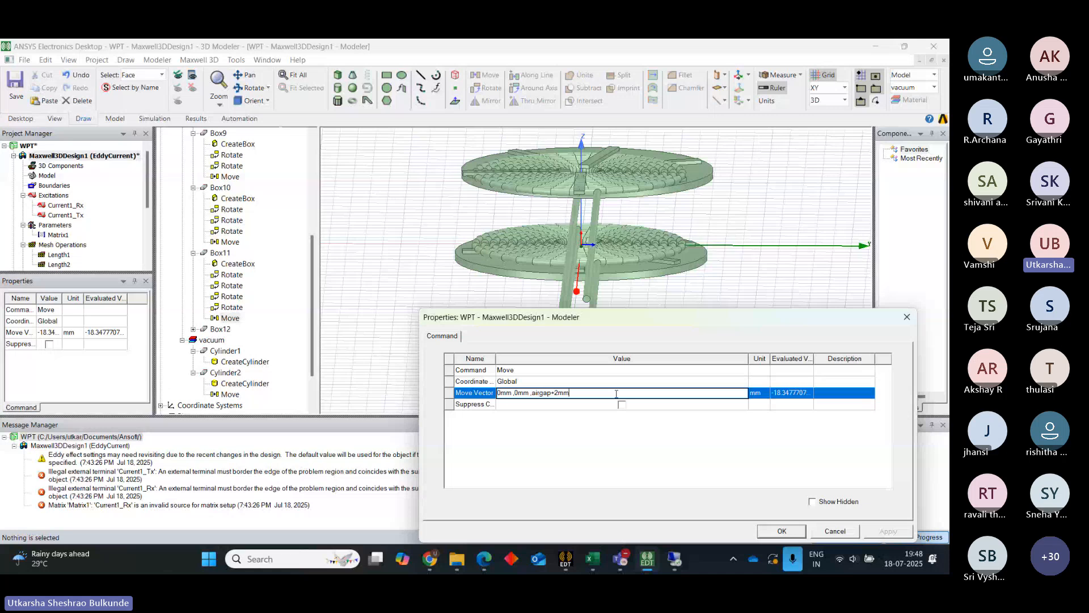
{"action": "left_click", "coordinate": [559, 393]}
{"action": "key", "text": "BackSpace"}
{"action": "left_click", "coordinate": [780, 534]}
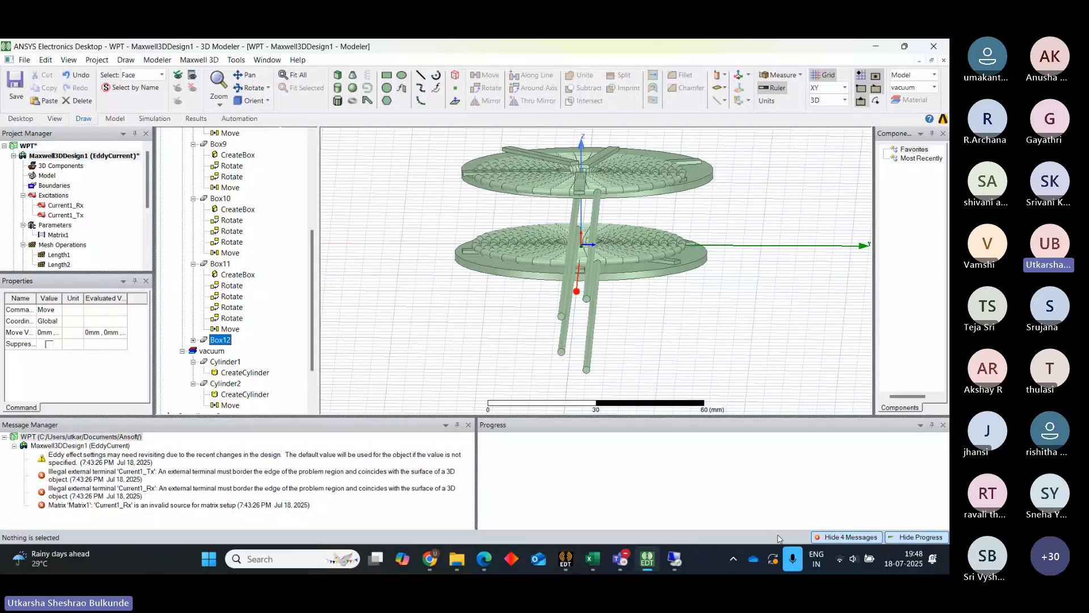
Copy Box11's complete move vector expression and close its move properties.
{"action": "double_click", "coordinate": [227, 339]}
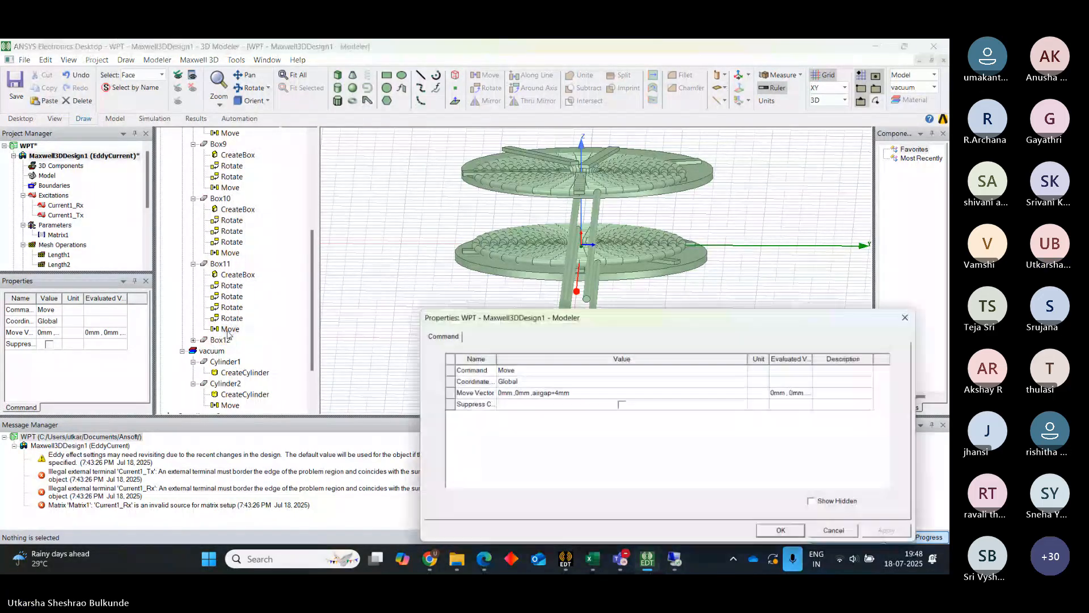
{"action": "left_click", "coordinate": [588, 396]}
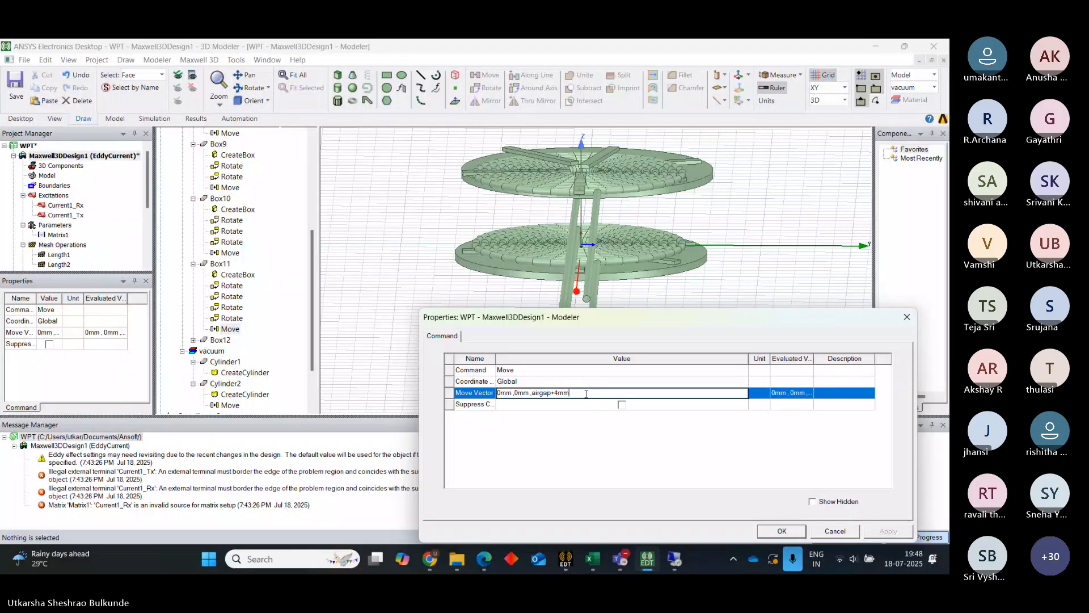
{"action": "left_click_drag", "start_coordinate": [573, 392], "coordinate": [493, 388]}
{"action": "key", "text": "ctrl+c"}
{"action": "left_click", "coordinate": [785, 532]}
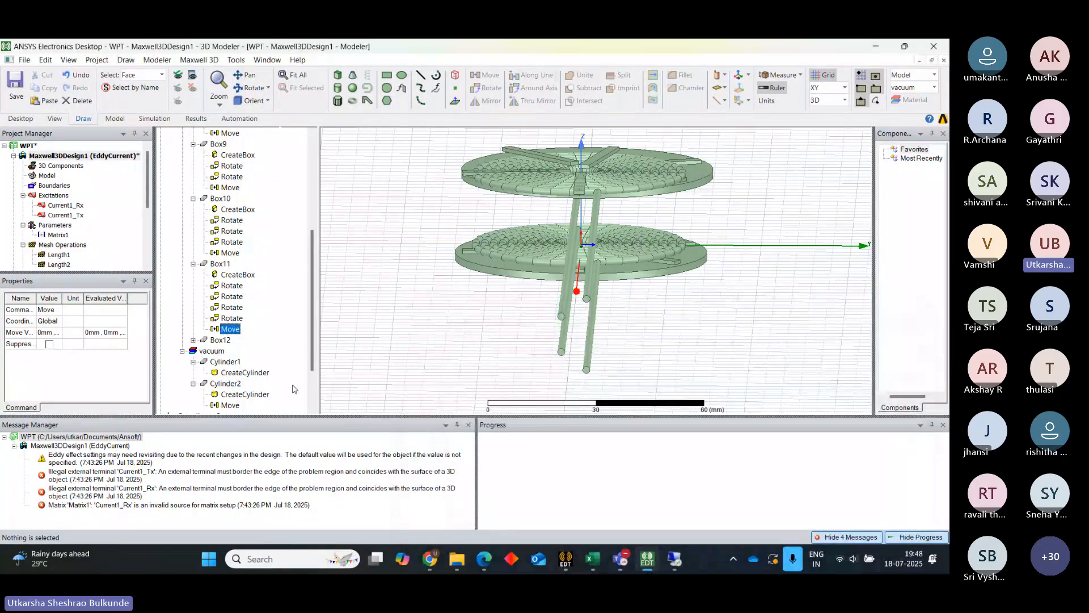
Replace Box12's move vector with the copied 0mm, 0mm, airgap+4mm expression.
{"action": "left_click", "coordinate": [193, 339]}
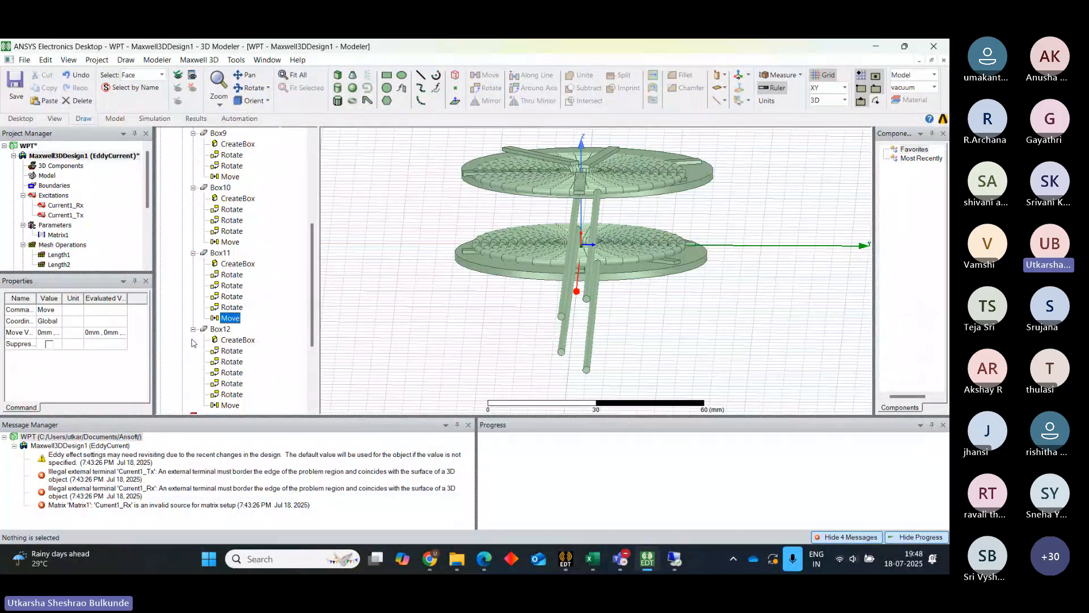
{"action": "double_click", "coordinate": [229, 405]}
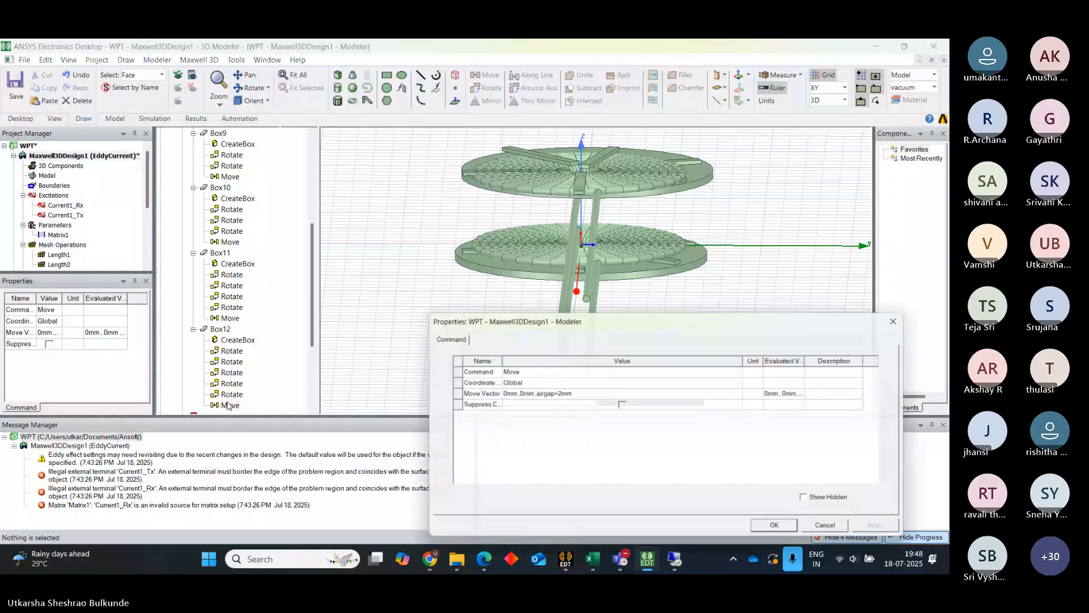
{"action": "left_click", "coordinate": [567, 393]}
{"action": "key", "text": "BackSpace"}
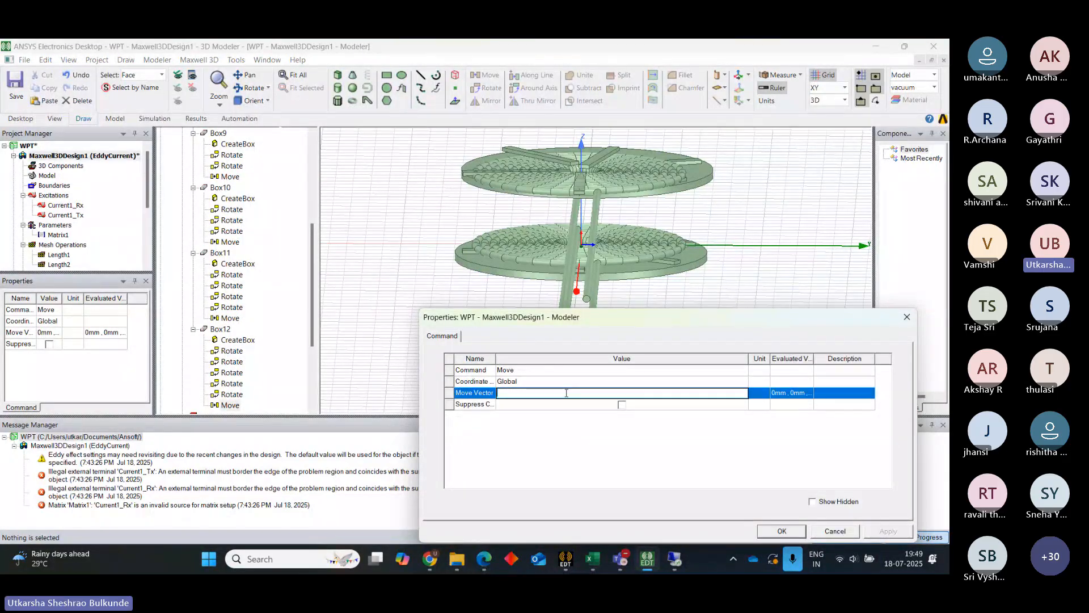
{"action": "key", "text": "ctrl+v"}
{"action": "left_click", "coordinate": [795, 533]}
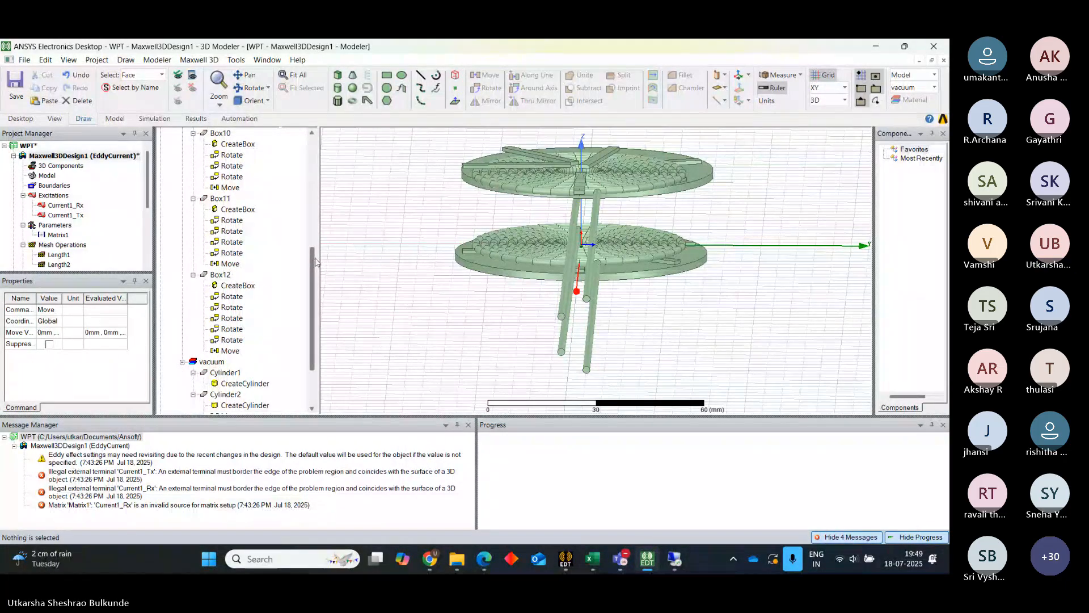
Set Box10's move vector to 0mm, 0mm, airgap+4mm and apply it.
{"action": "scroll", "coordinate": [314, 247], "scroll_direction": "up", "scroll_amount": 1}
{"action": "scroll", "coordinate": [231, 240], "scroll_direction": "up", "scroll_amount": 1}
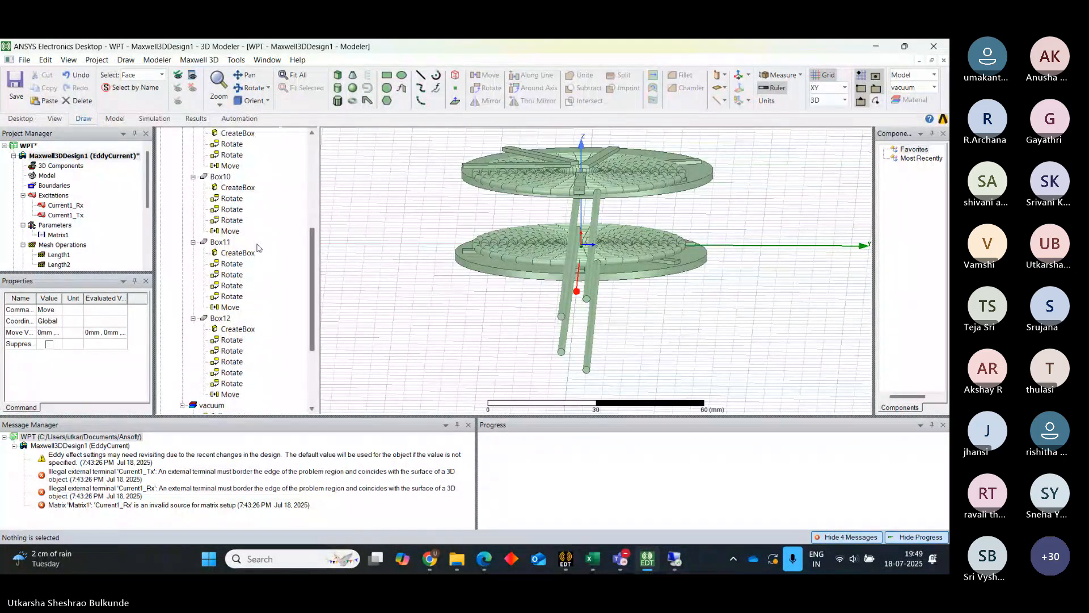
{"action": "double_click", "coordinate": [230, 231]}
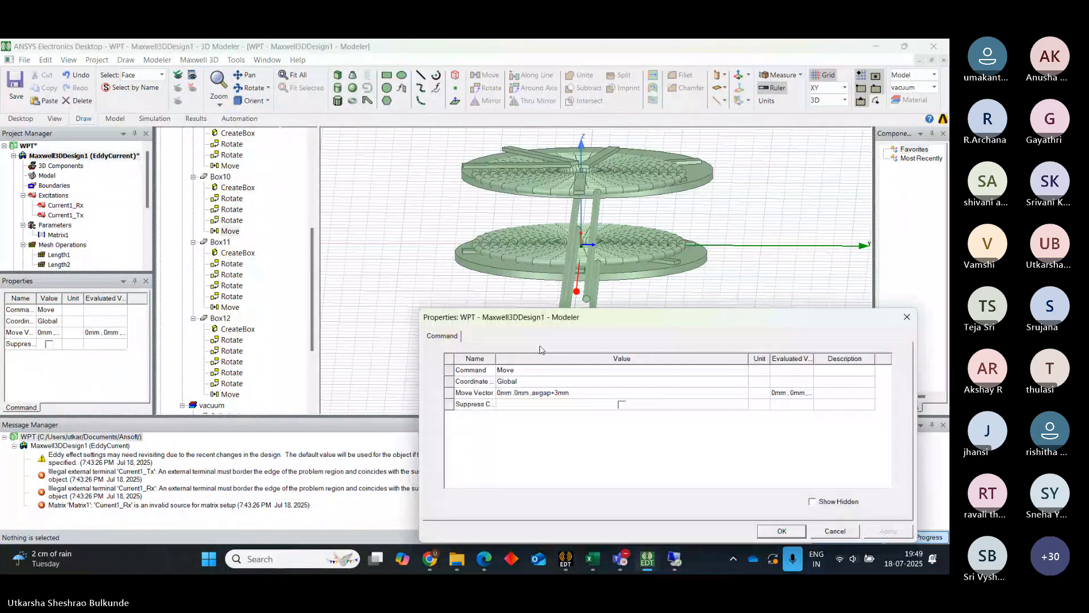
{"action": "left_click", "coordinate": [582, 392]}
{"action": "type", "text": "0mm,0mm,airgap+4mm"}
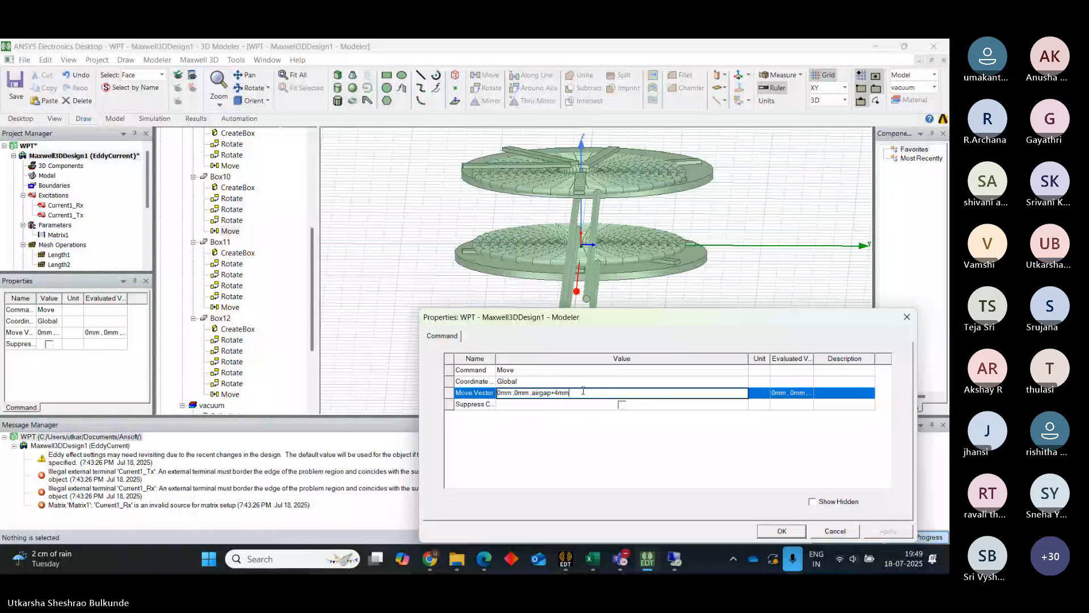
{"action": "left_click", "coordinate": [783, 533]}
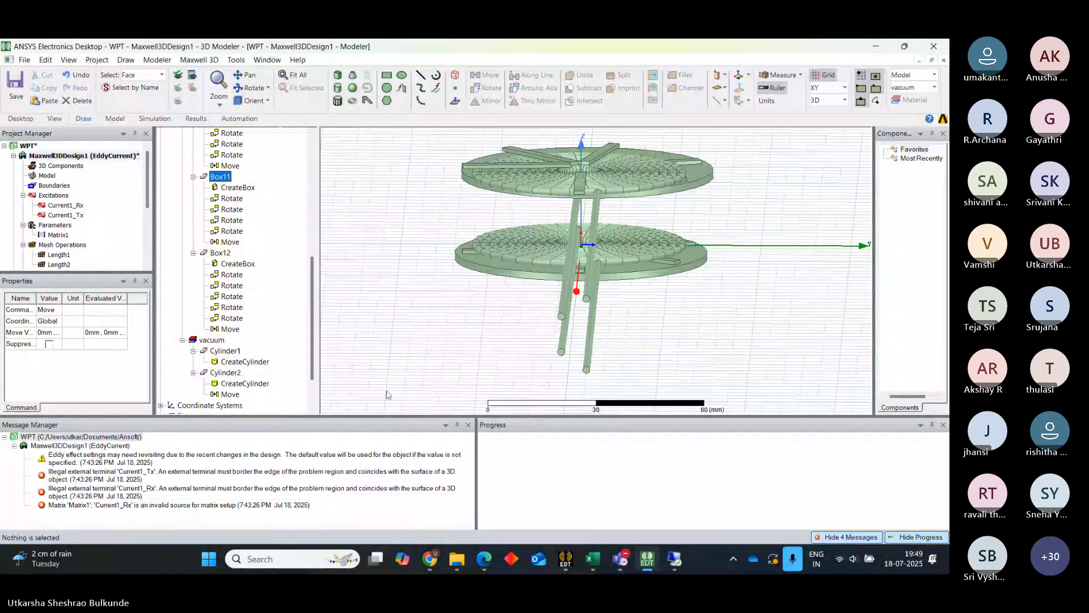
Reopen the properties of Box10's move operation.
{"action": "left_click_drag", "start_coordinate": [313, 280], "coordinate": [310, 237]}
{"action": "left_click", "coordinate": [230, 263]}
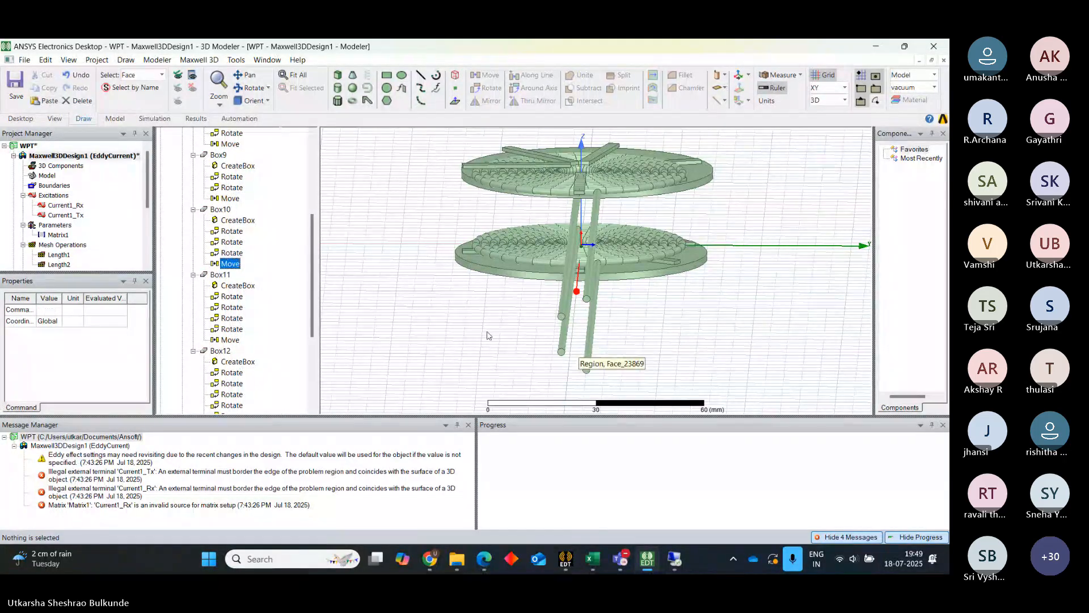
{"action": "double_click", "coordinate": [230, 264]}
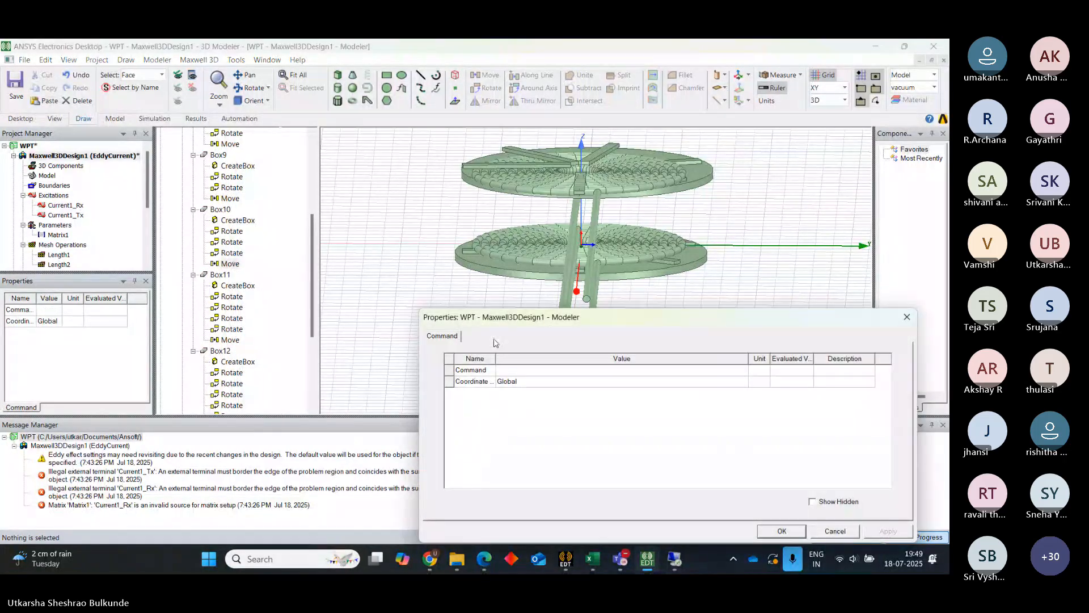
Inspect the properties of Box9's Move command and turn on the display of hidden properties.
{"action": "left_click", "coordinate": [907, 317]}
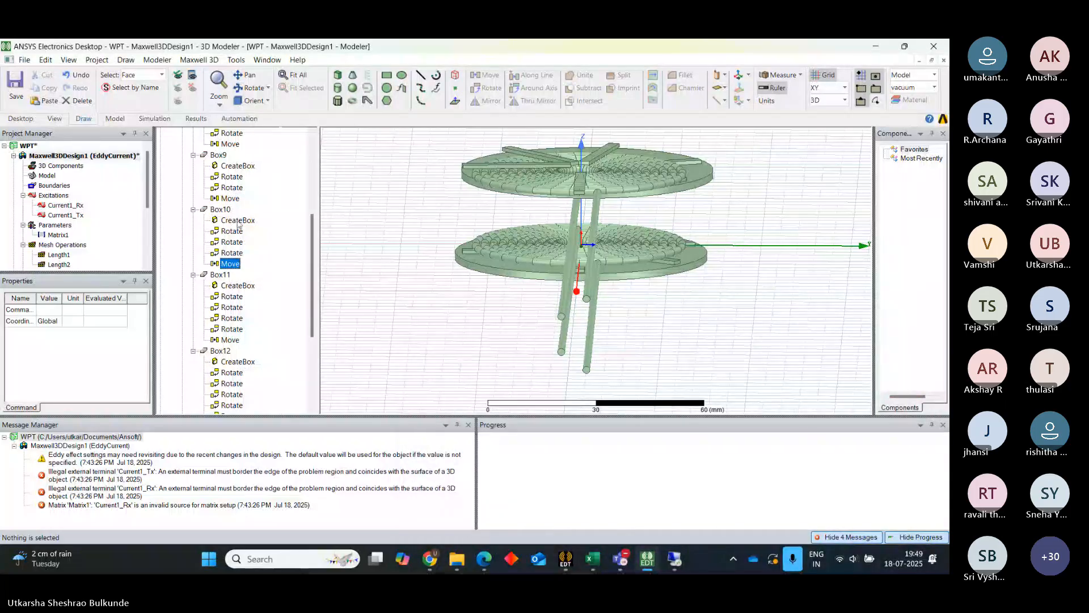
{"action": "double_click", "coordinate": [231, 199]}
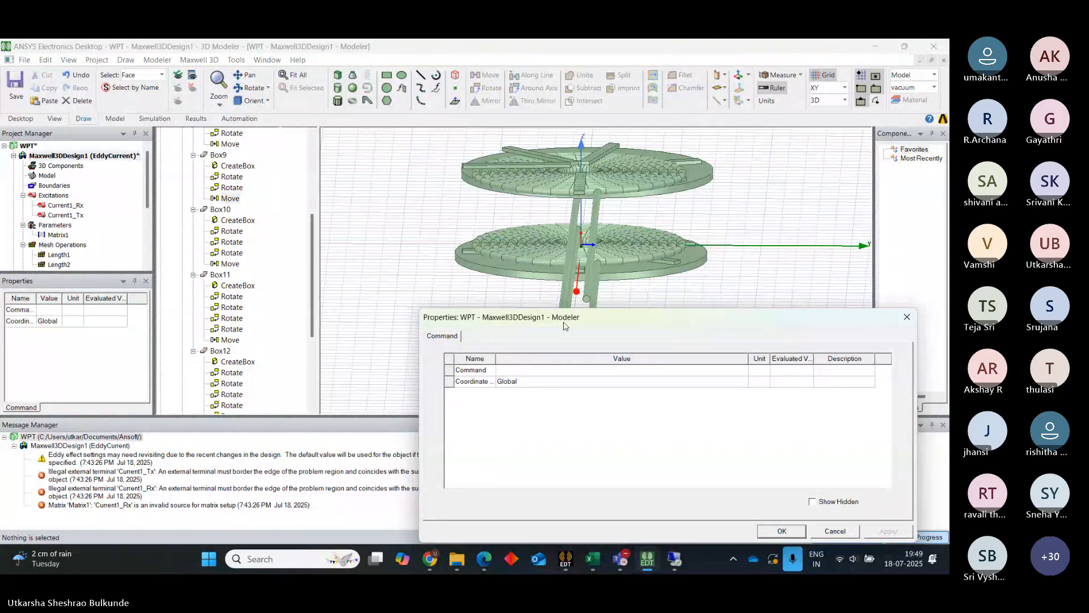
{"action": "left_click", "coordinate": [522, 382]}
{"action": "left_click", "coordinate": [492, 413]}
{"action": "left_click", "coordinate": [907, 317]}
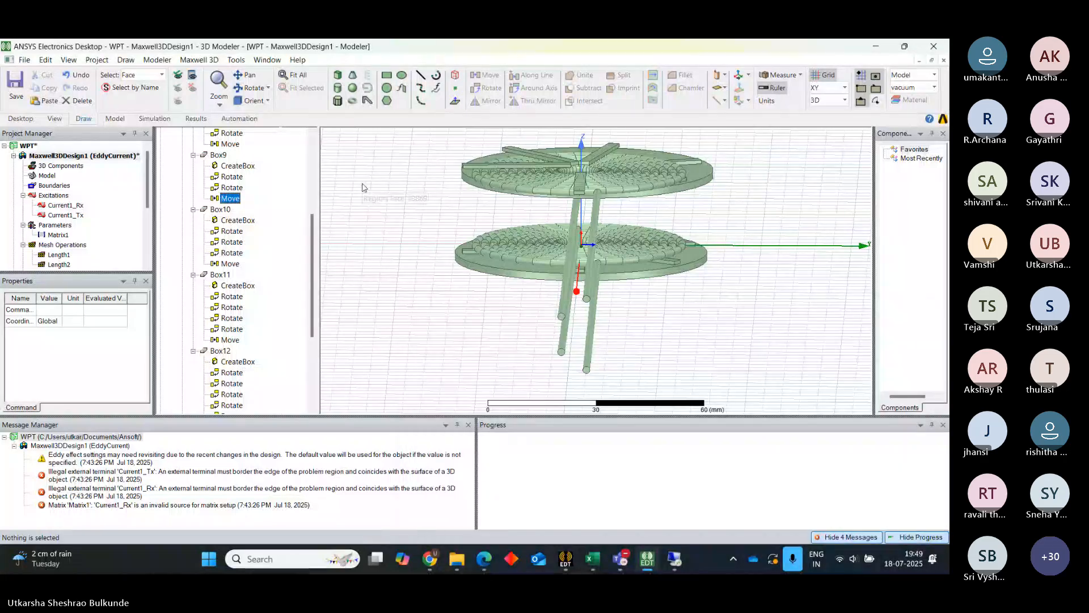
{"action": "left_click", "coordinate": [218, 155]}
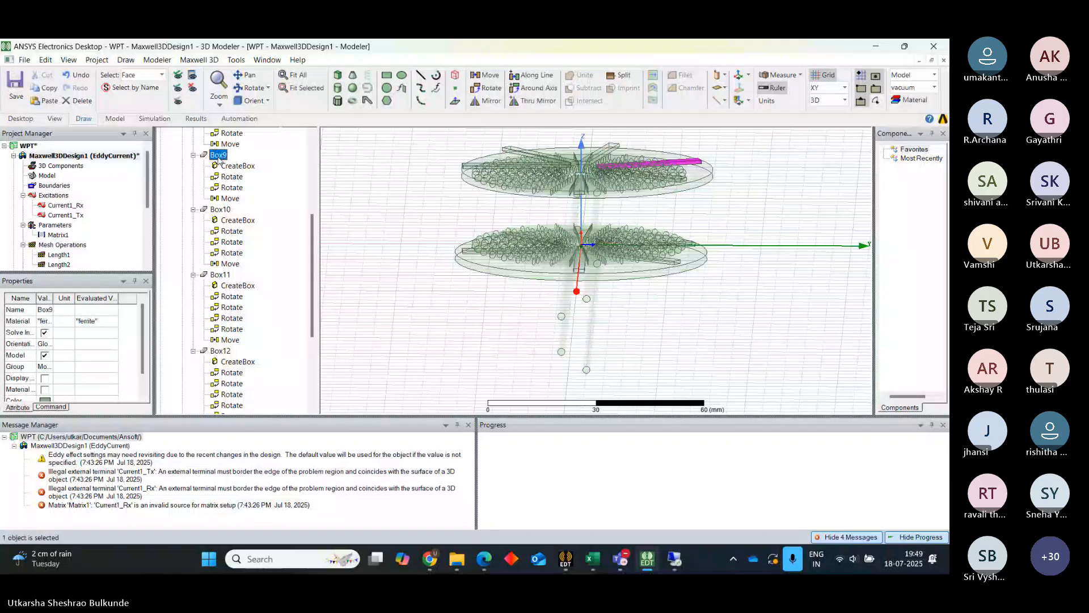
{"action": "double_click", "coordinate": [225, 198]}
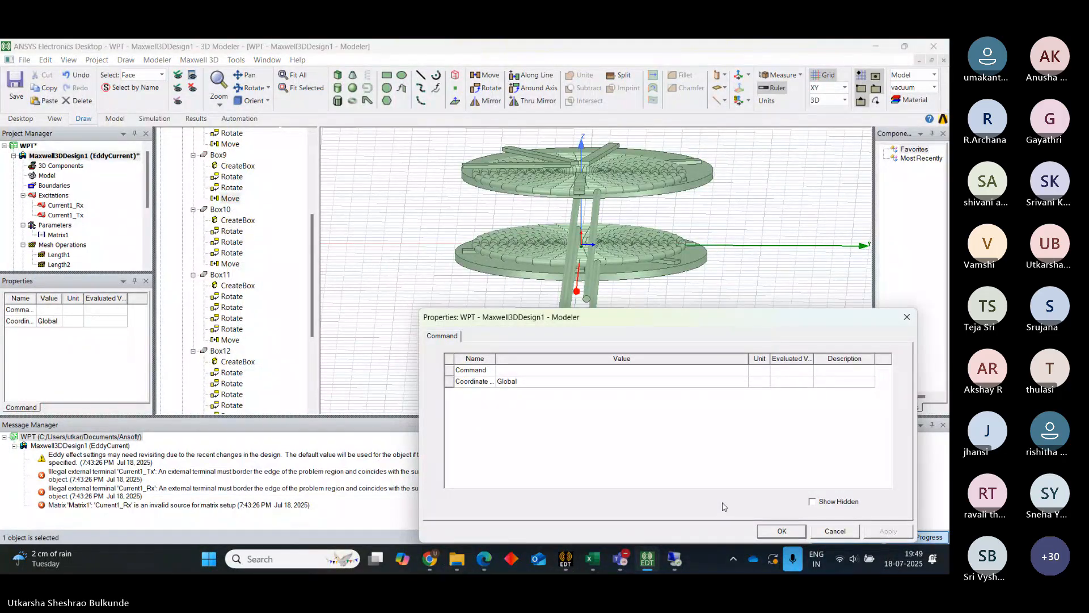
{"action": "left_click", "coordinate": [813, 502]}
{"action": "left_click", "coordinate": [782, 531]}
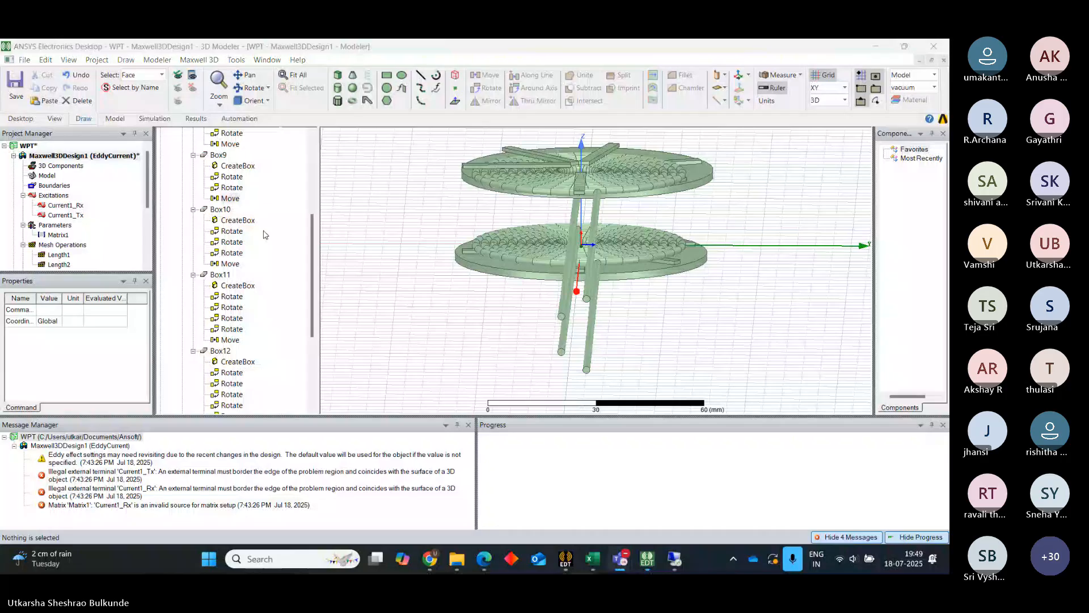
Inspect the properties of the Move commands of Box10 and Box11.
{"action": "double_click", "coordinate": [226, 264]}
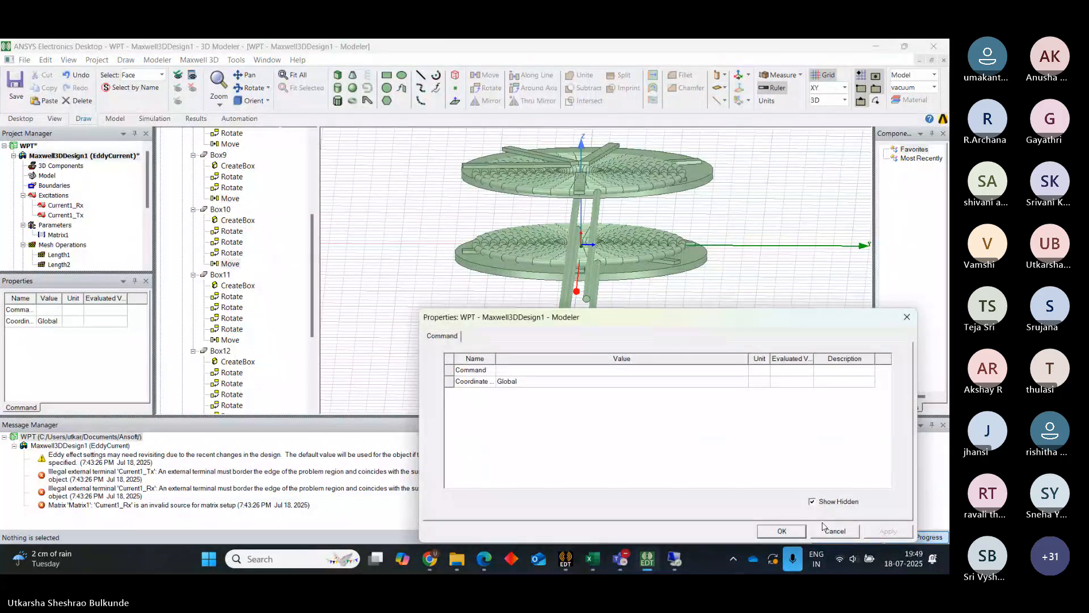
{"action": "key", "text": "Return"}
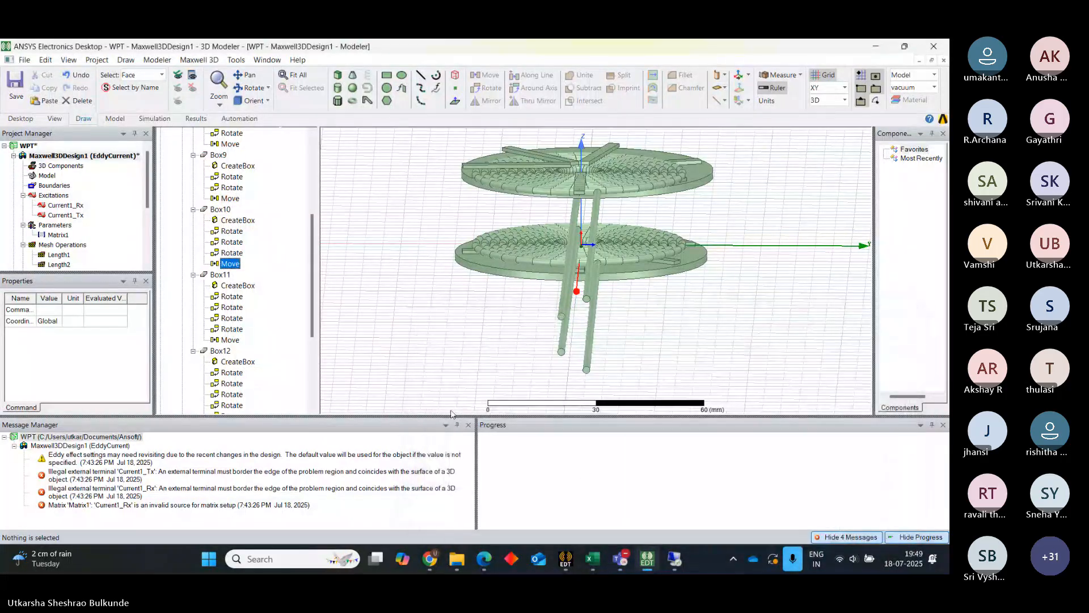
{"action": "double_click", "coordinate": [228, 340]}
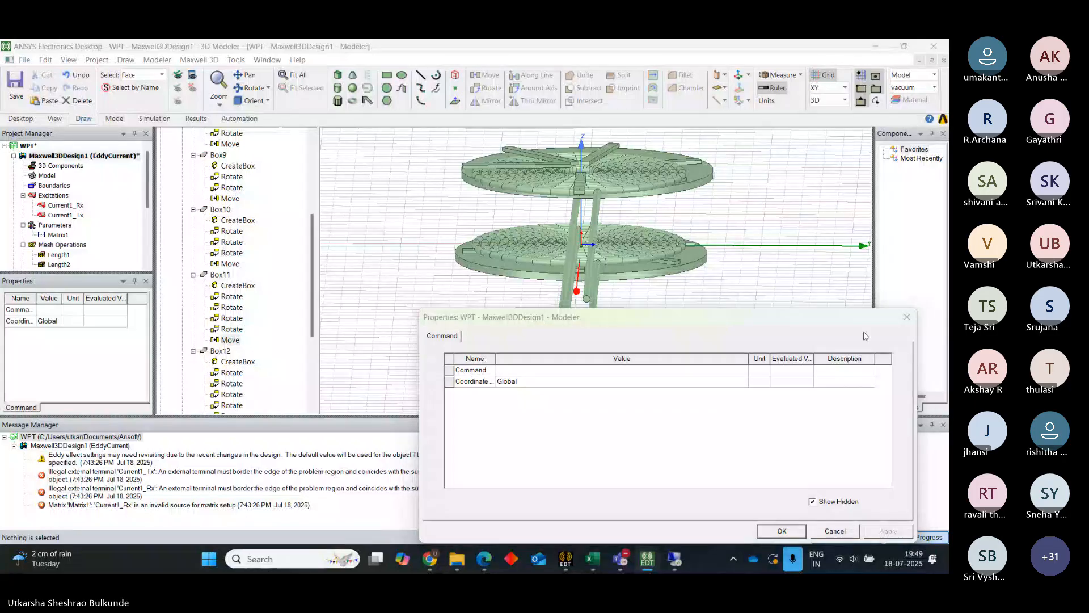
{"action": "key", "text": "Return"}
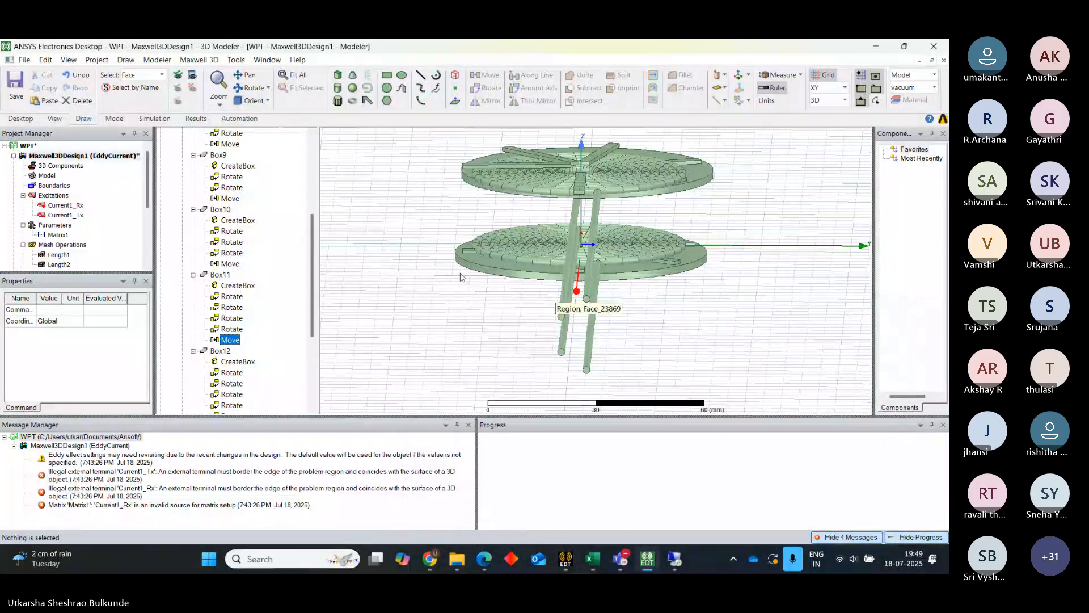
{"action": "left_click", "coordinate": [462, 274]}
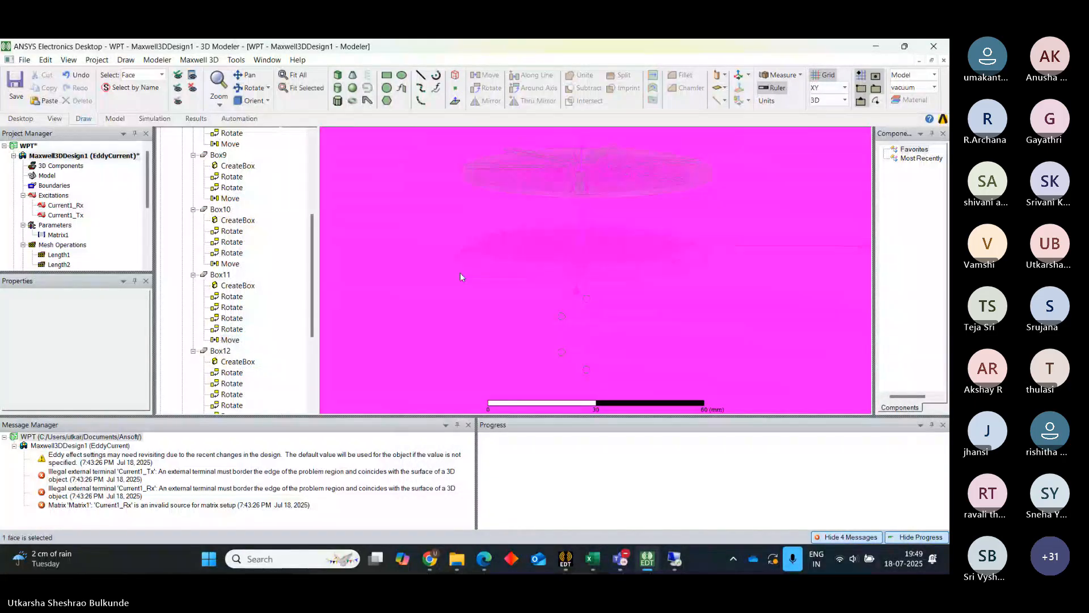
{"action": "left_click", "coordinate": [278, 370]}
{"action": "double_click", "coordinate": [230, 264]}
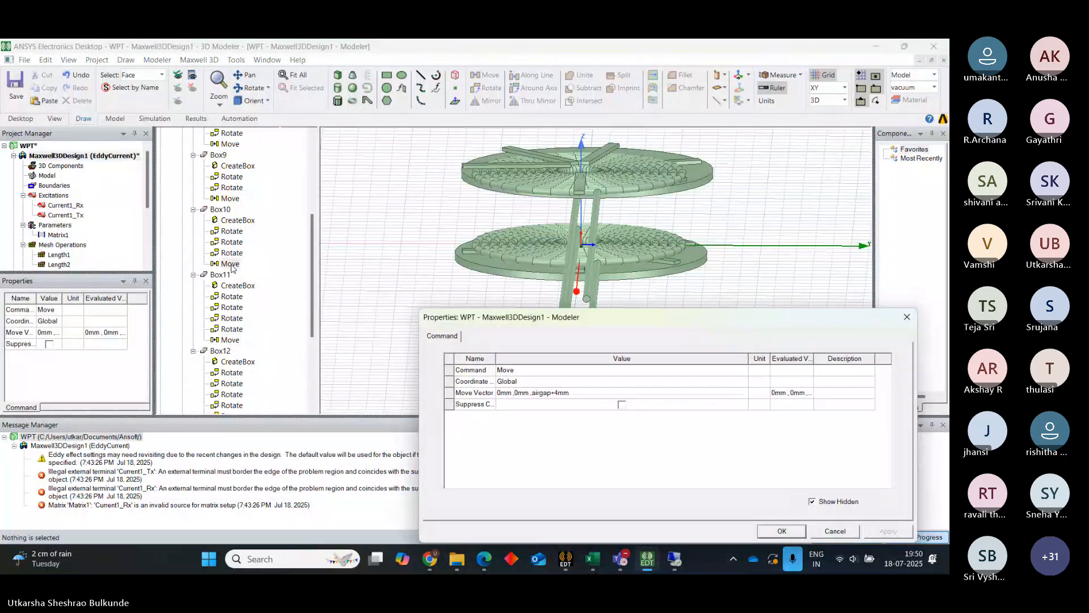
{"action": "left_click", "coordinate": [905, 318]}
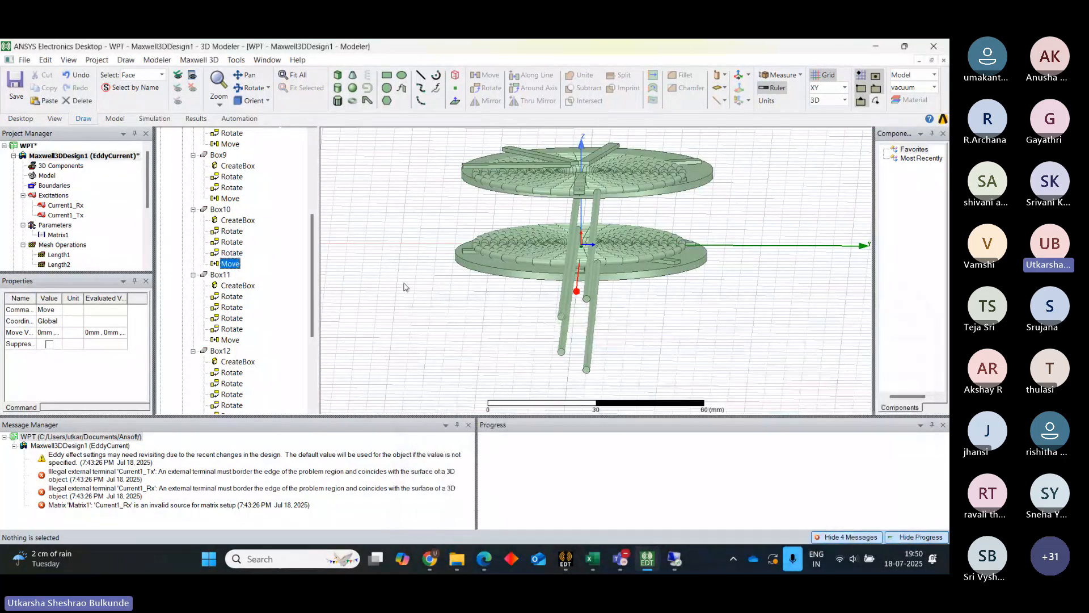
Set the move vector of Box9's Move command to 0mm ,0mm ,airgap+4mm.
{"action": "double_click", "coordinate": [231, 199]}
{"action": "left_click", "coordinate": [615, 394]}
{"action": "key", "text": "BackSpace"}
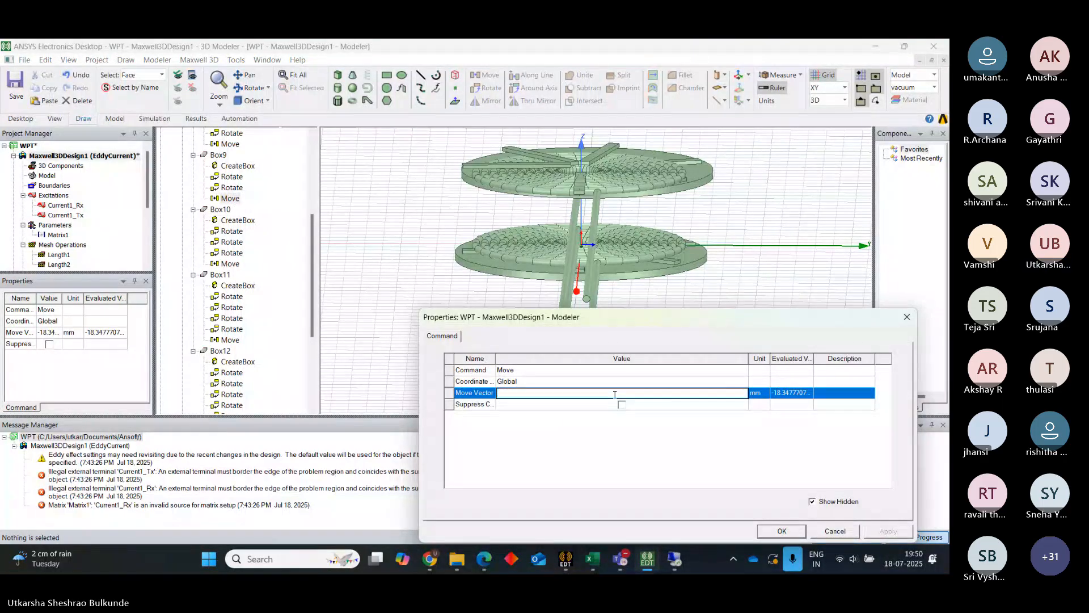
{"action": "type", "text": "0mm ,0mm ,airgap+4mm"}
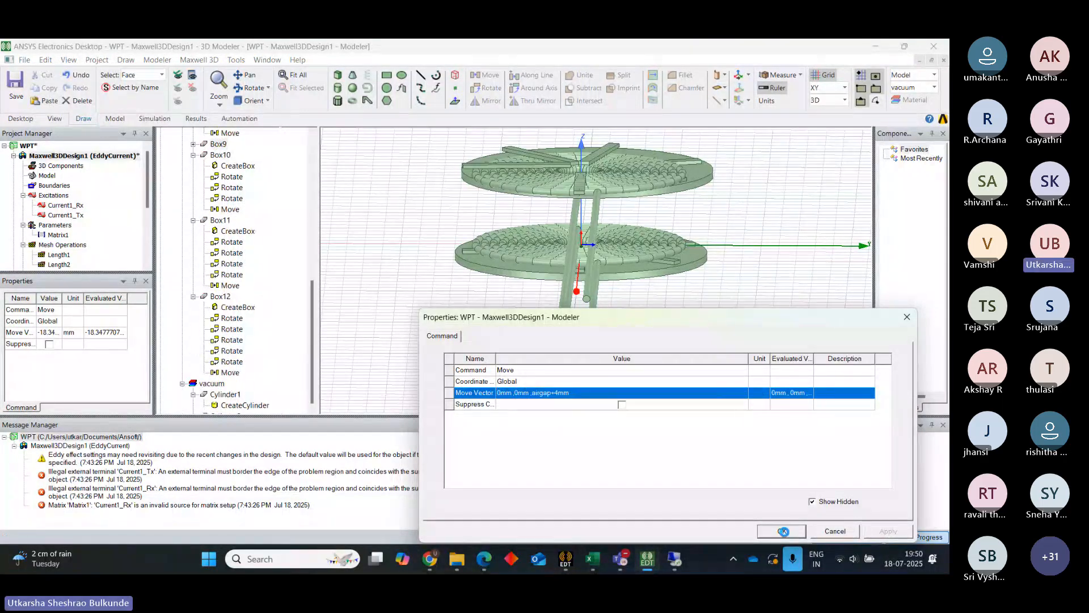
{"action": "left_click", "coordinate": [782, 531]}
{"action": "left_click", "coordinate": [369, 347]}
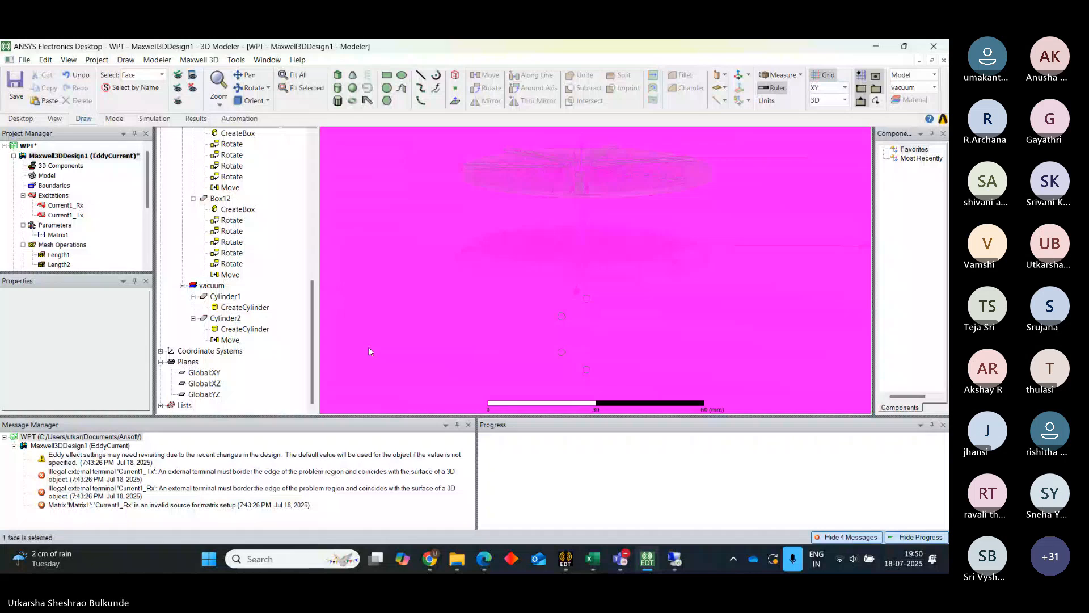
{"action": "left_click", "coordinate": [292, 250]}
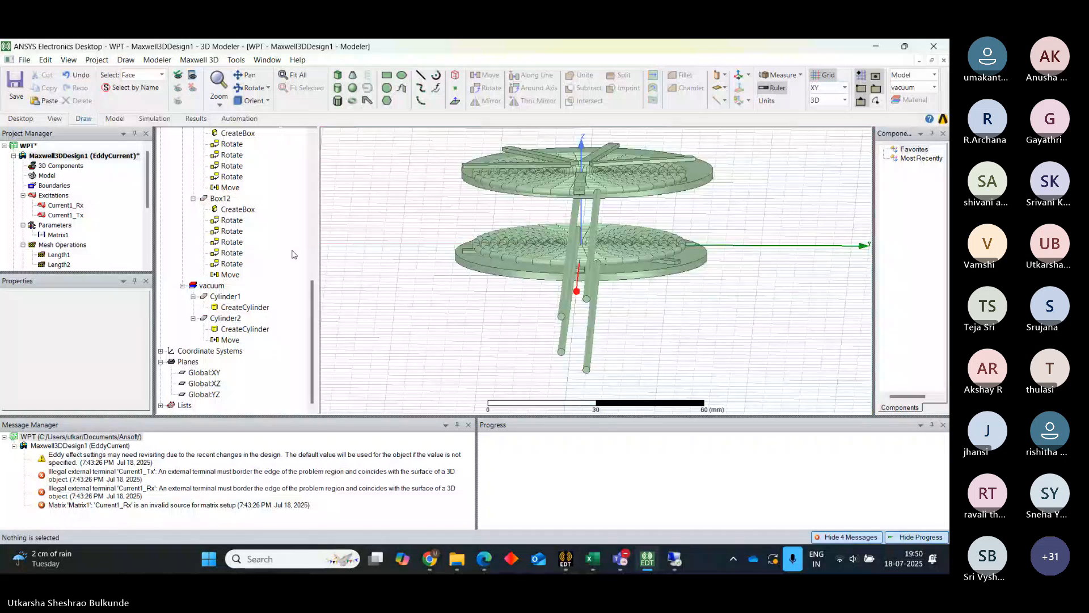
Check the move vector of Box9's Move command.
{"action": "scroll", "coordinate": [301, 233], "scroll_direction": "up", "scroll_amount": 5}
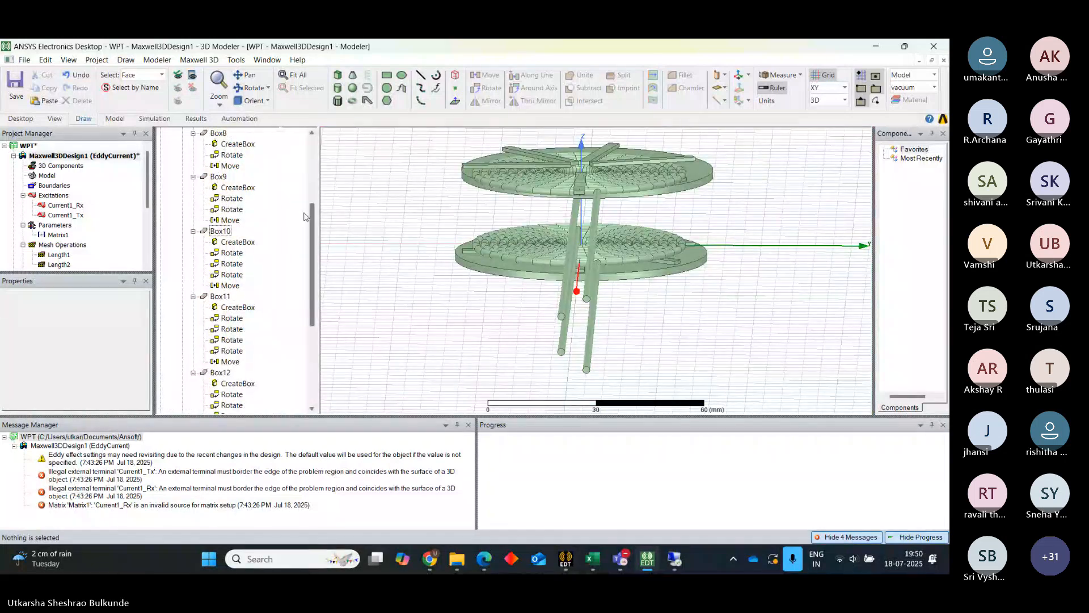
{"action": "double_click", "coordinate": [230, 220]}
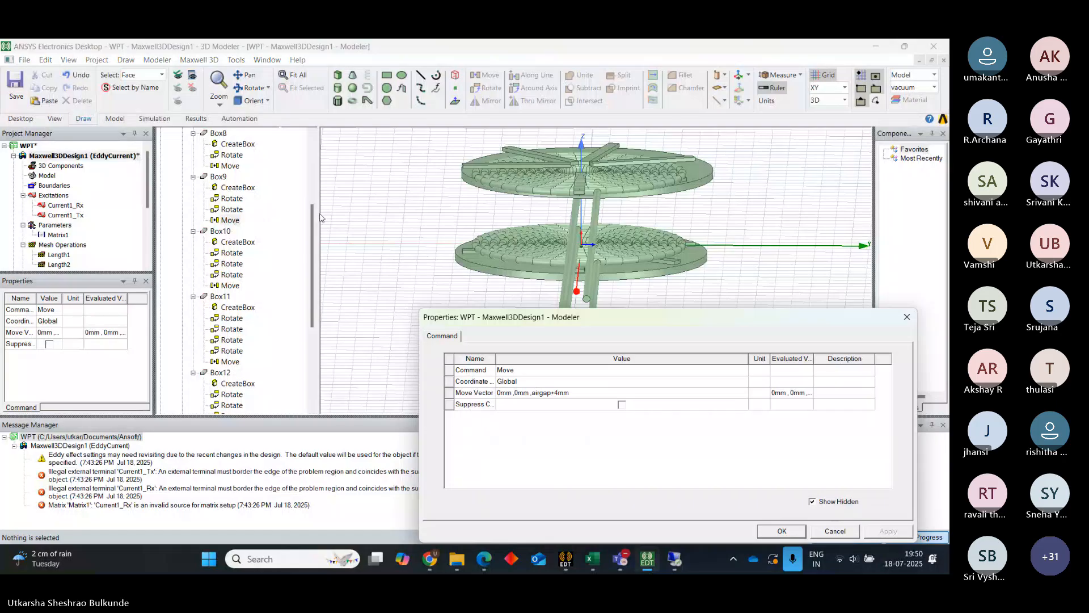
{"action": "left_click", "coordinate": [906, 316]}
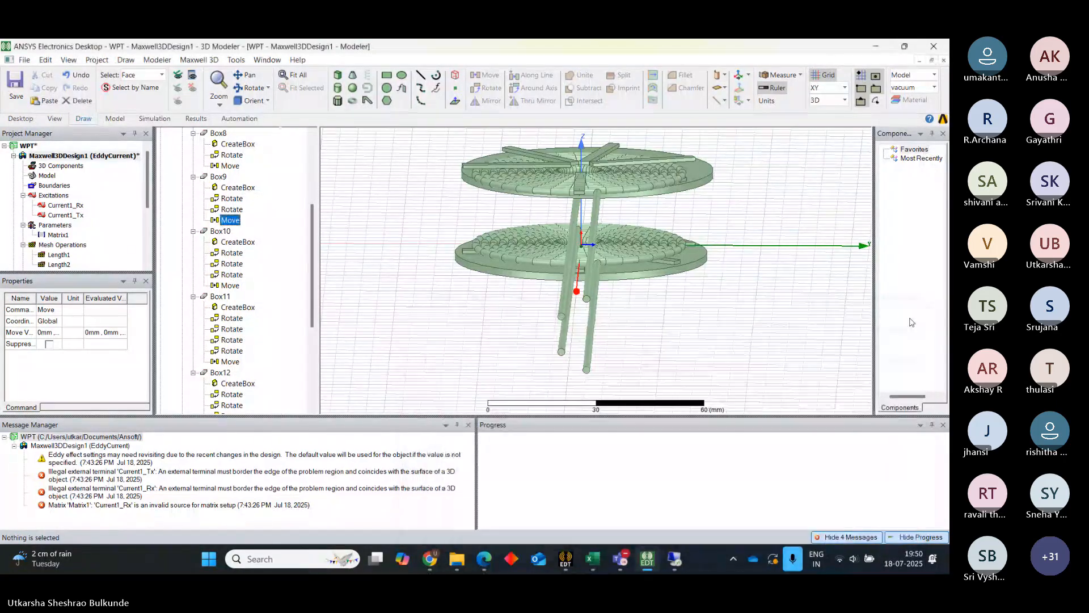
Set the move vector of Box8's Move command to 0mm ,0mm ,airgap+4mm.
{"action": "double_click", "coordinate": [230, 165]}
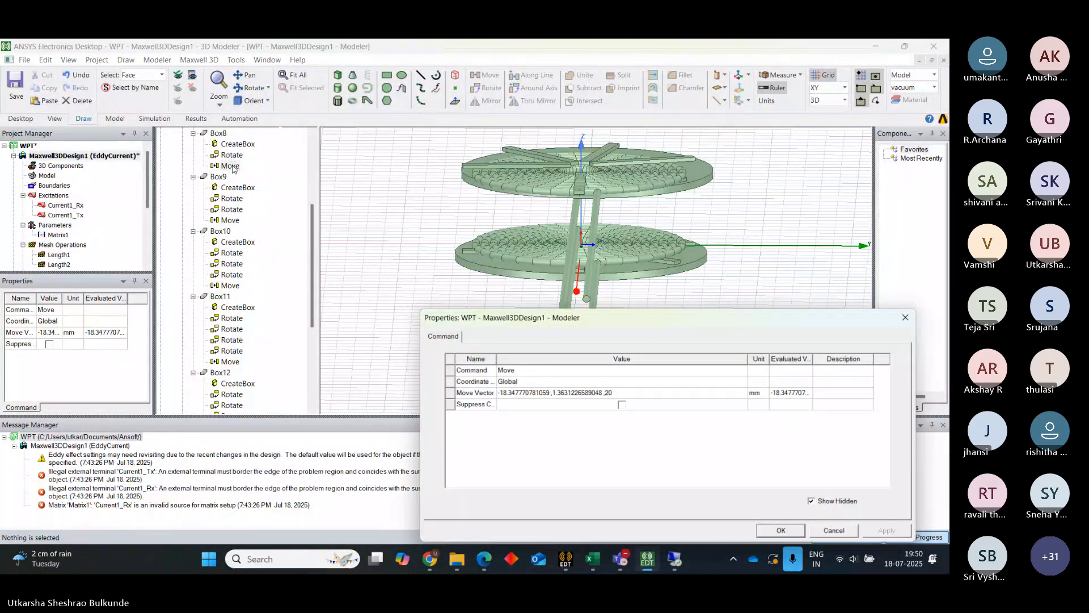
{"action": "left_click", "coordinate": [615, 392]}
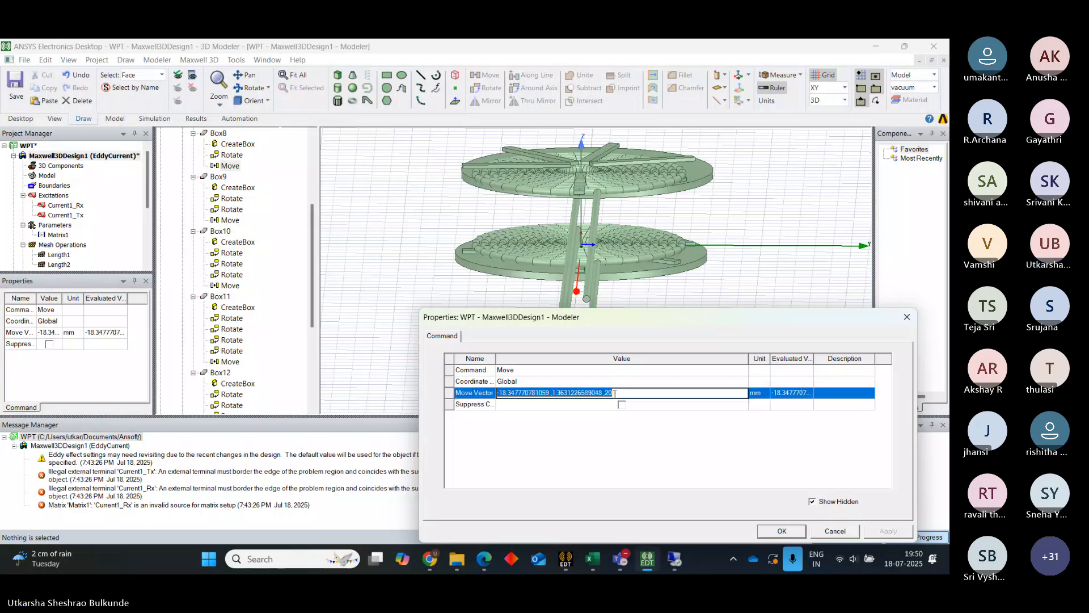
{"action": "key", "text": "Delete"}
{"action": "type", "text": "0mm ,0mm ,airgap+4mm"}
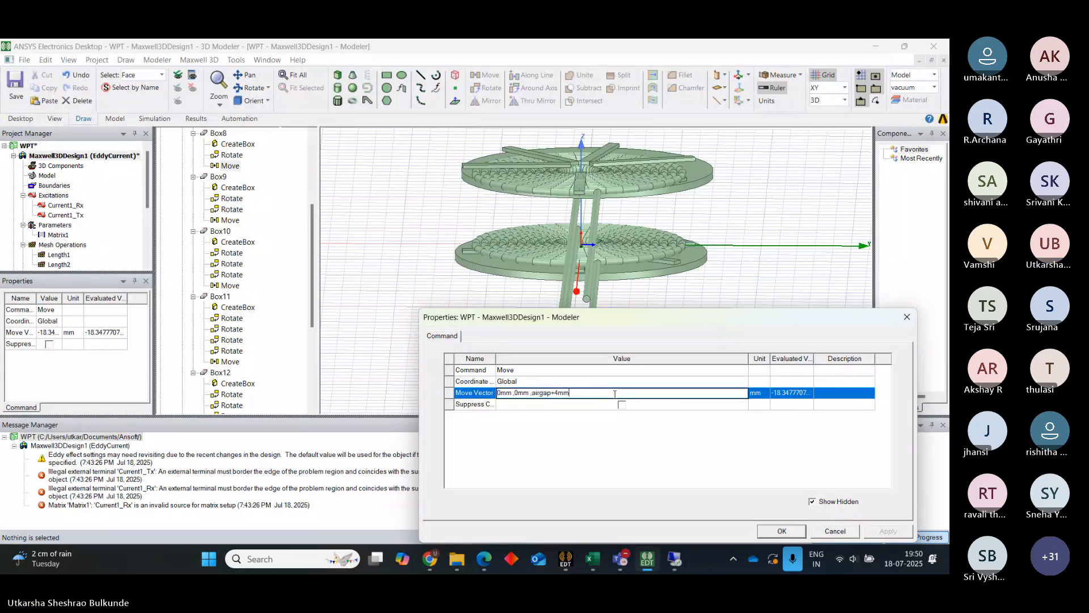
{"action": "left_click", "coordinate": [787, 531]}
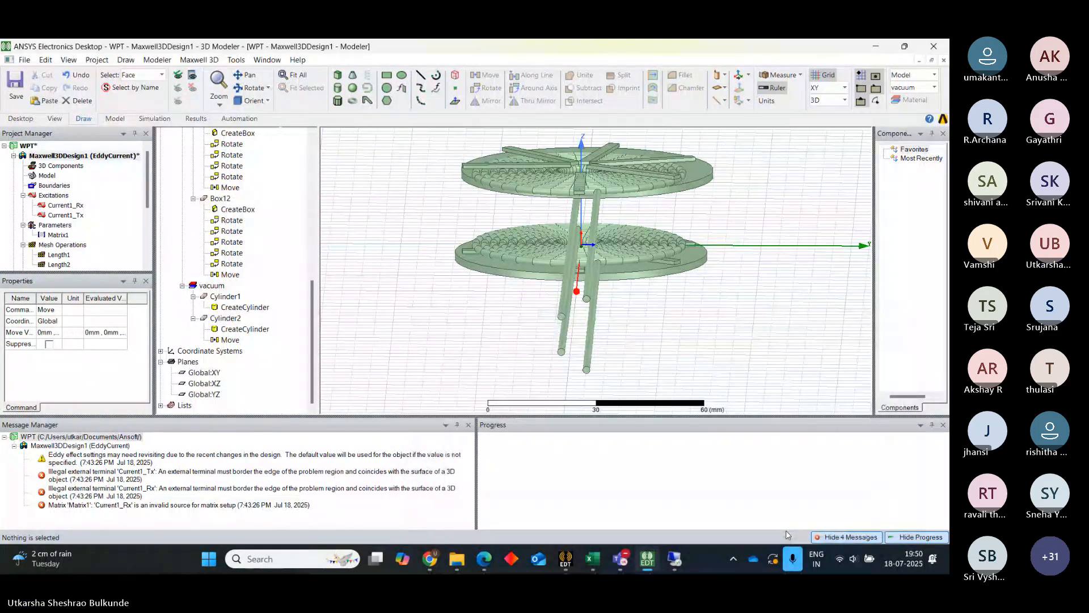
Review the move vectors of the Move commands of Box9 and Box8.
{"action": "scroll", "coordinate": [306, 241], "scroll_direction": "up", "scroll_amount": 4}
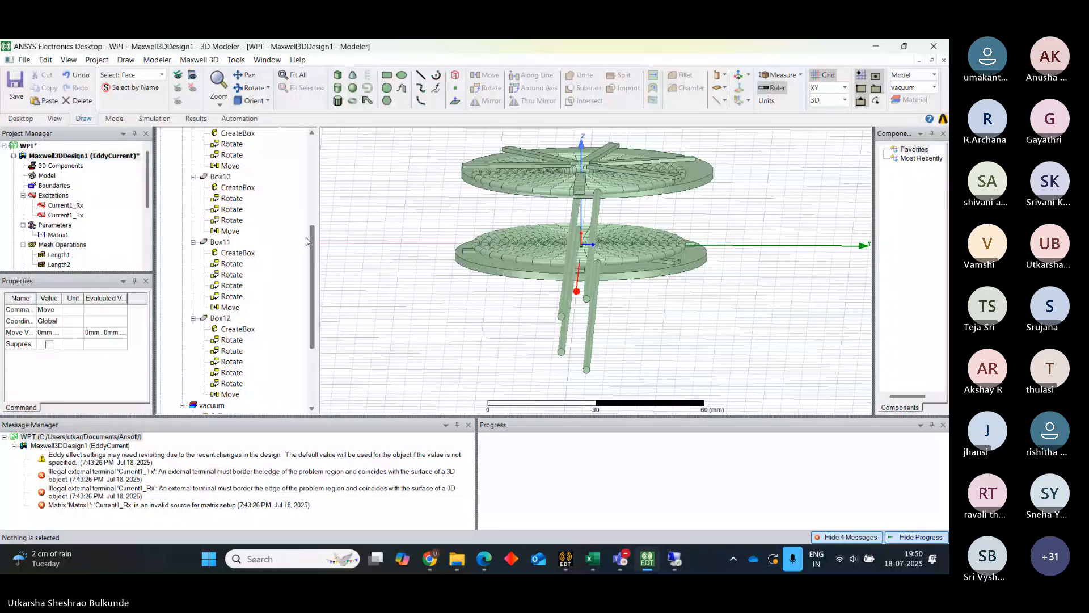
{"action": "scroll", "coordinate": [306, 241], "scroll_direction": "up", "scroll_amount": 2}
{"action": "left_click", "coordinate": [231, 231]}
{"action": "double_click", "coordinate": [232, 231]}
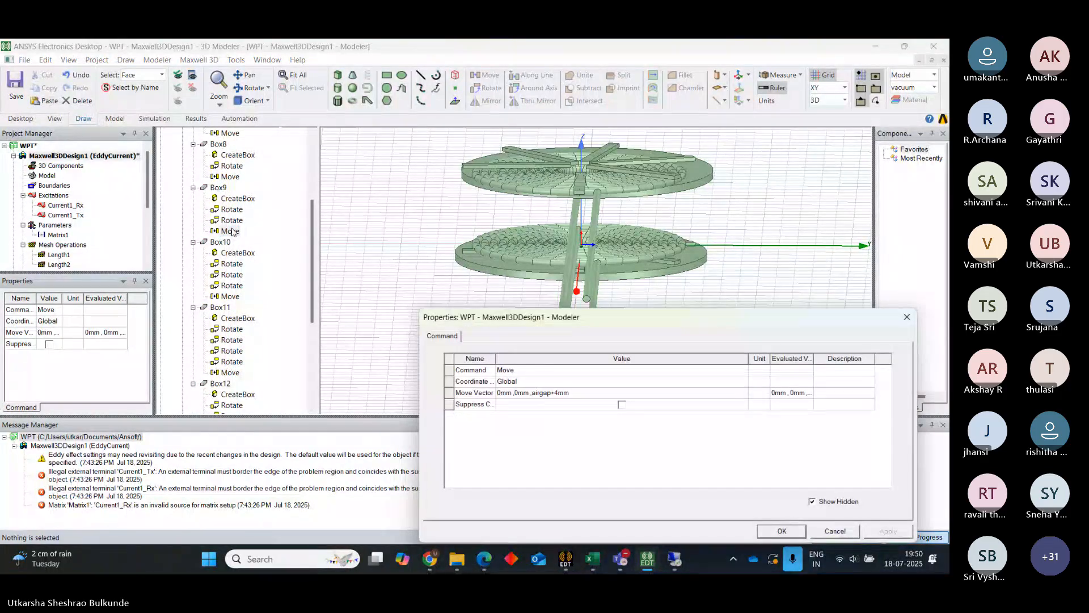
{"action": "left_click", "coordinate": [227, 178]}
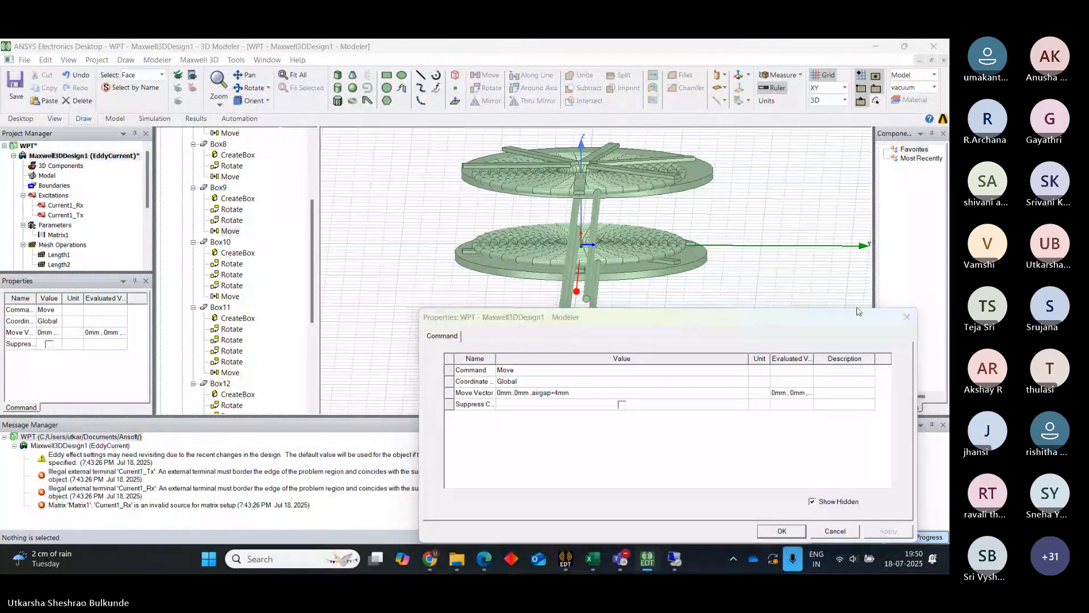
{"action": "left_click", "coordinate": [905, 318]}
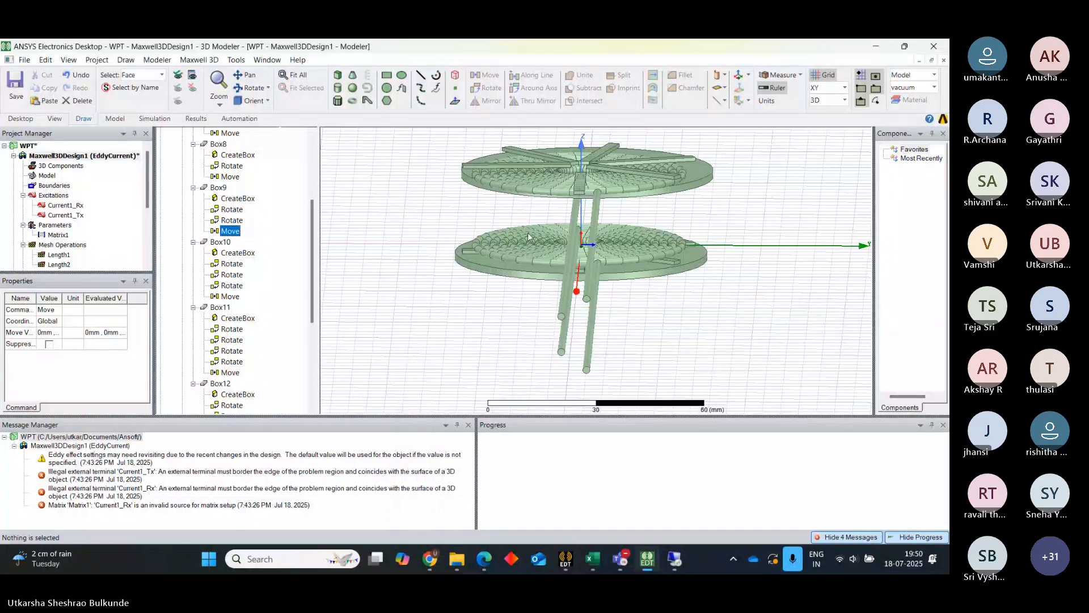
{"action": "double_click", "coordinate": [231, 177]}
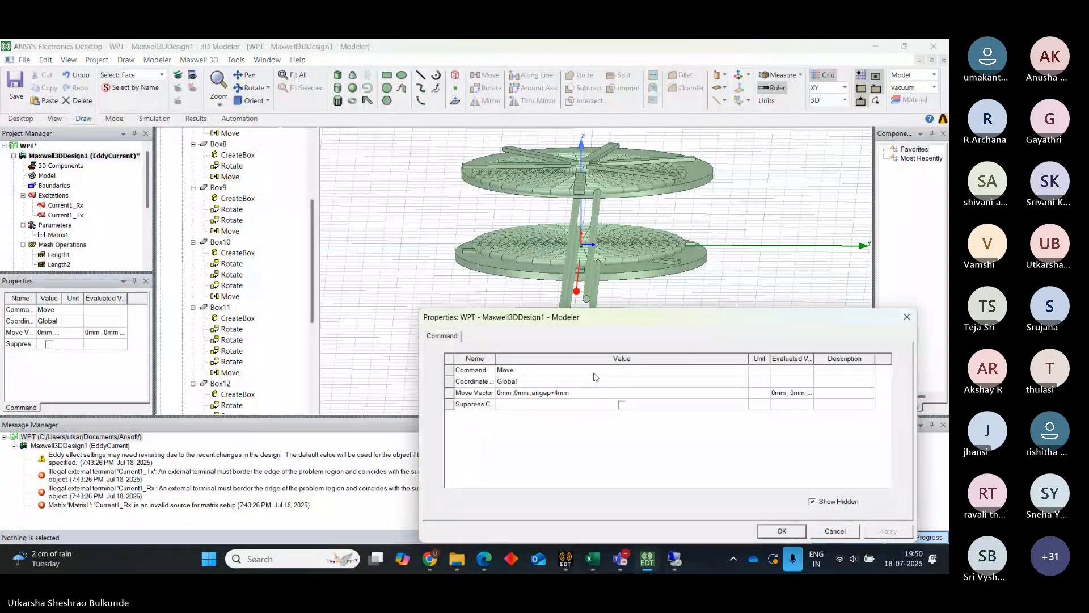
{"action": "left_click", "coordinate": [797, 529]}
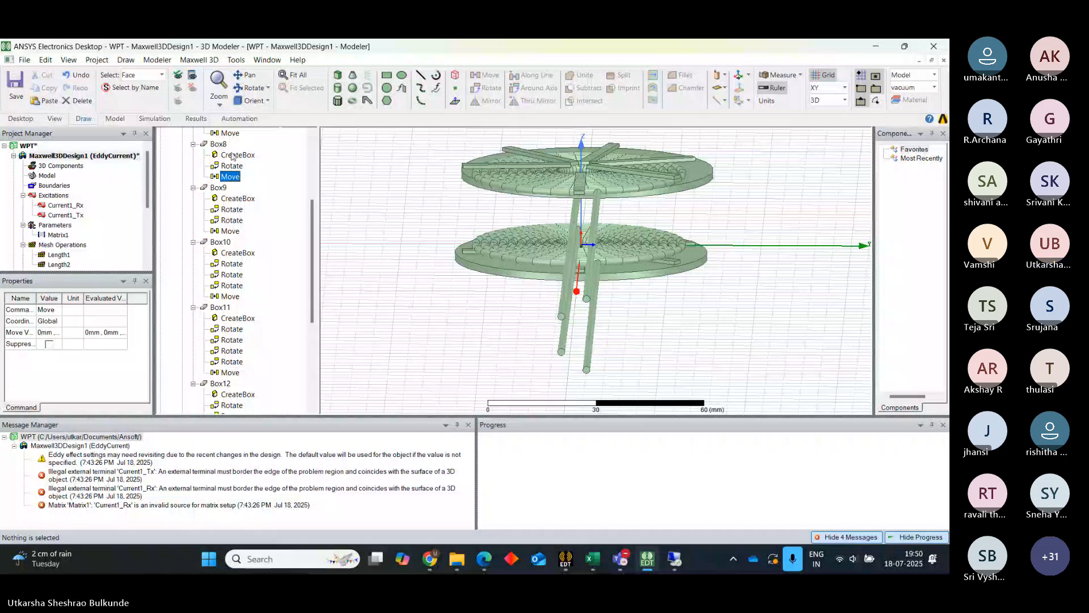
Set the move vector of the Move command listed directly above Box8 to 0mm ,0mm ,airgap+4mm.
{"action": "double_click", "coordinate": [230, 134]}
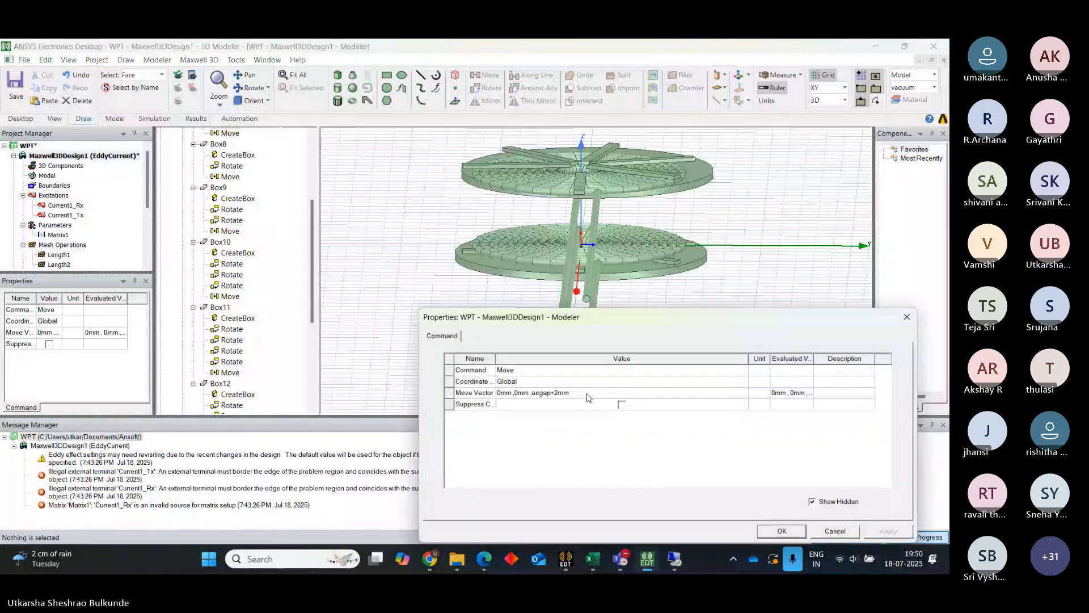
{"action": "left_click", "coordinate": [588, 393]}
{"action": "left_click", "coordinate": [587, 392]}
{"action": "key", "text": "BackSpace"}
{"action": "key", "text": "BackSpace"}
{"action": "key", "text": "BackSpace"}
{"action": "type", "text": "4mm"}
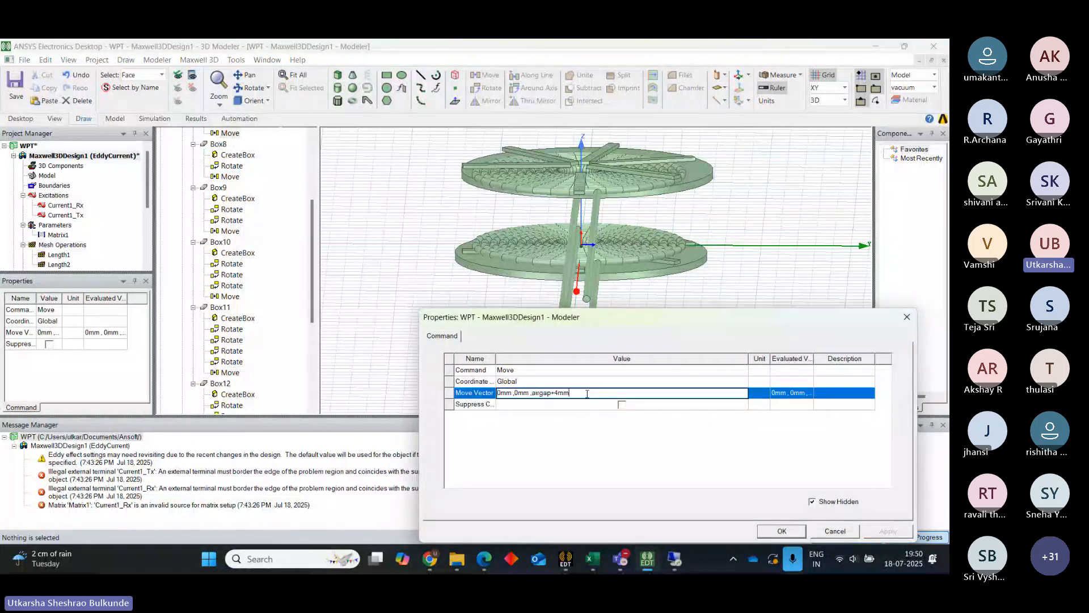
{"action": "left_click", "coordinate": [788, 532]}
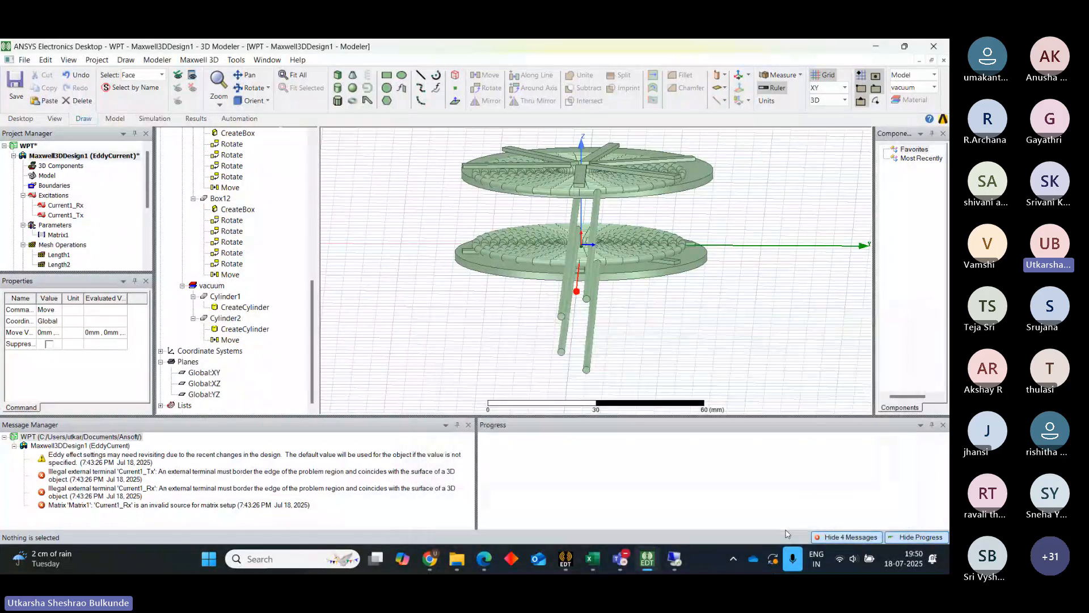
Orient the coil model to the Front view to examine the vertical alignment of the ferrite boxes.
{"action": "left_click", "coordinate": [269, 101]}
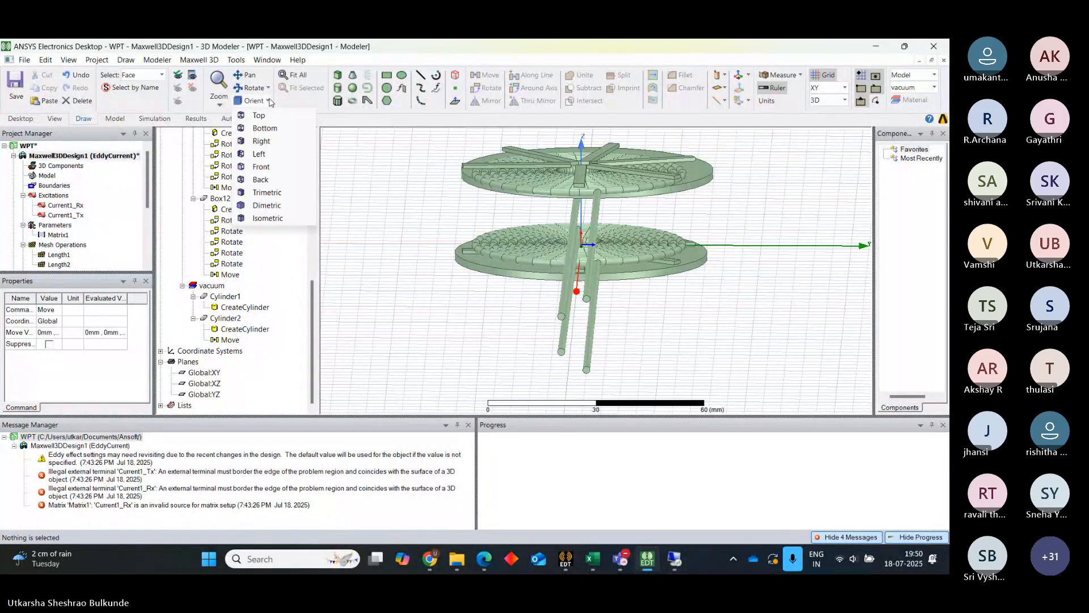
{"action": "left_click", "coordinate": [261, 167]}
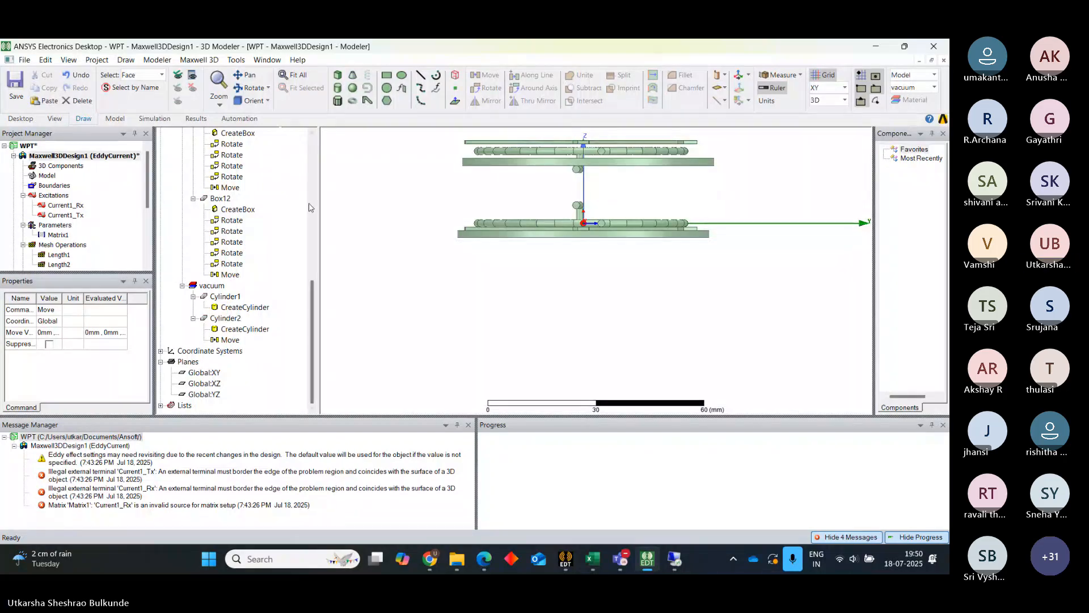
Set the move vector of Box12's Move command to 0mm ,0mm ,airgap+2mm.
{"action": "double_click", "coordinate": [233, 275]}
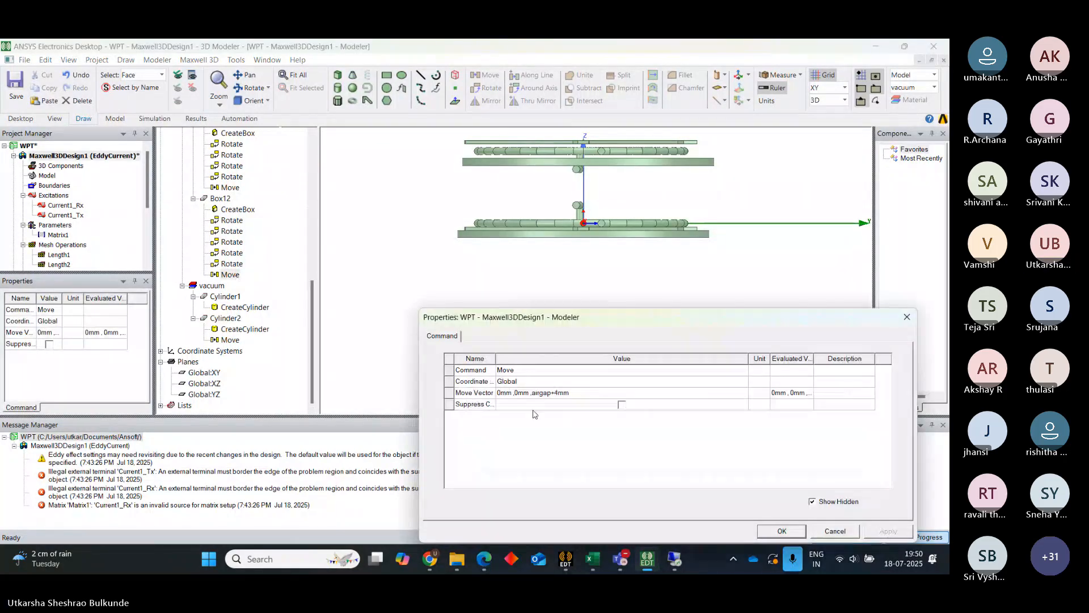
{"action": "left_click", "coordinate": [559, 395]}
{"action": "left_click", "coordinate": [559, 394]}
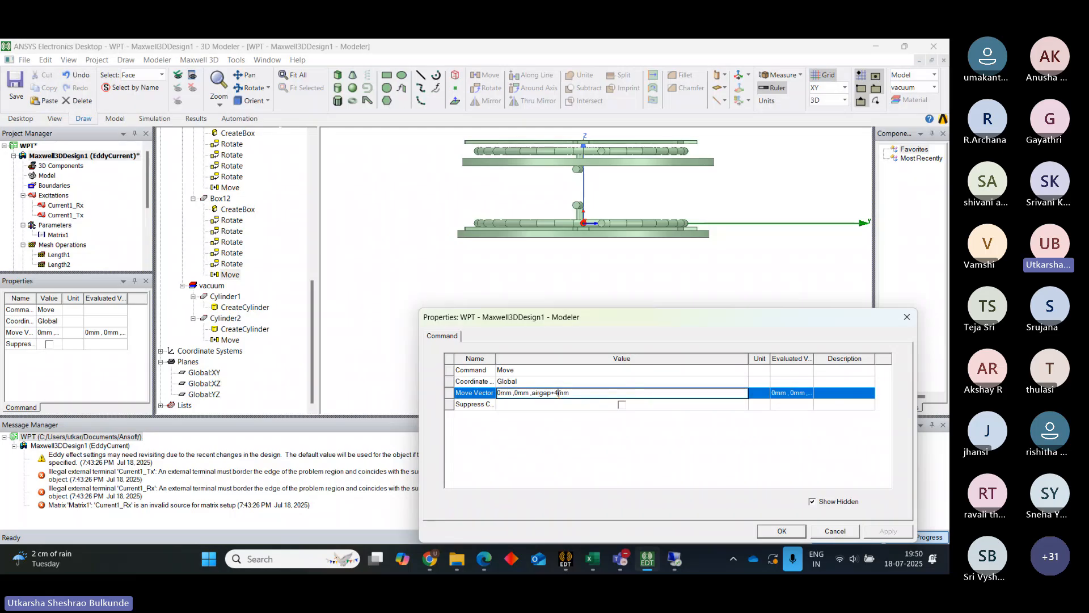
{"action": "key", "text": "BackSpace"}
{"action": "type", "text": "2"}
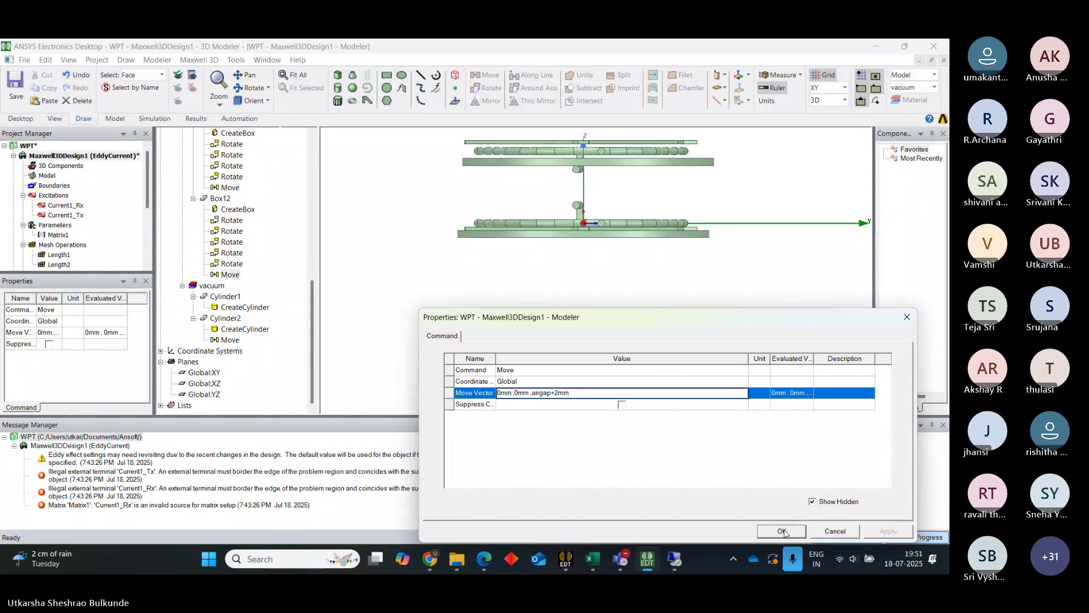
{"action": "left_click", "coordinate": [783, 531]}
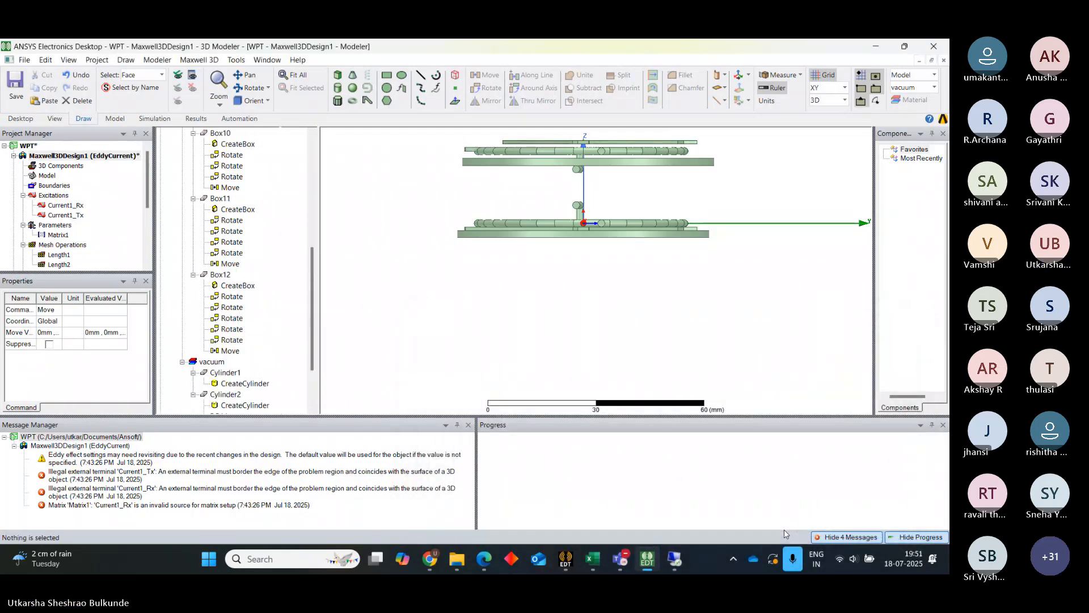
Set the move vector of Box12's Move command to 0mm ,0mm ,airgap+3mm.
{"action": "double_click", "coordinate": [233, 351]}
{"action": "left_click", "coordinate": [558, 394]}
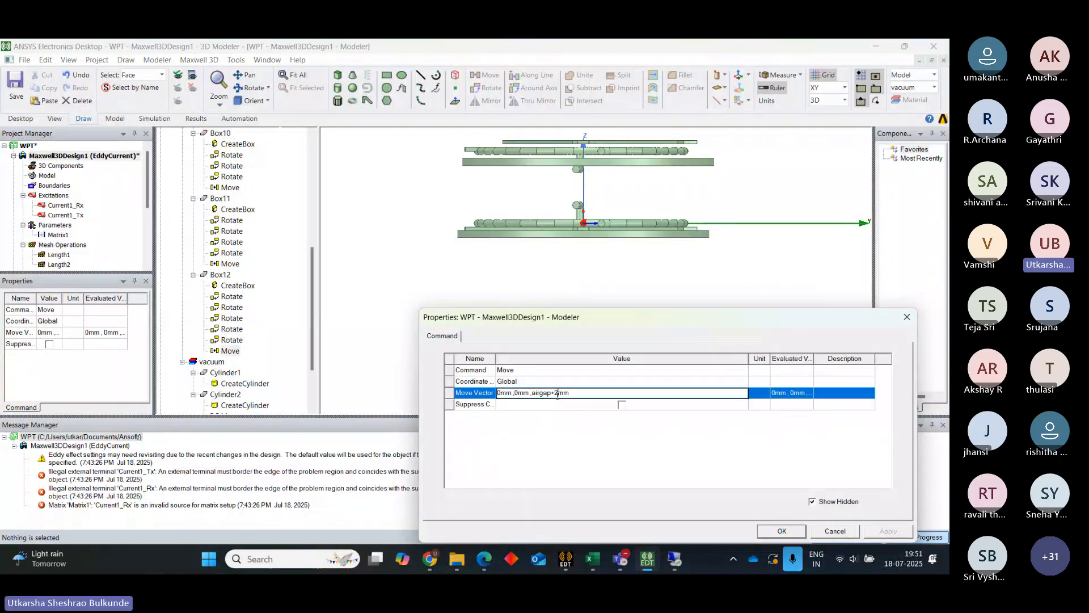
{"action": "key", "text": "BackSpace"}
{"action": "type", "text": "3"}
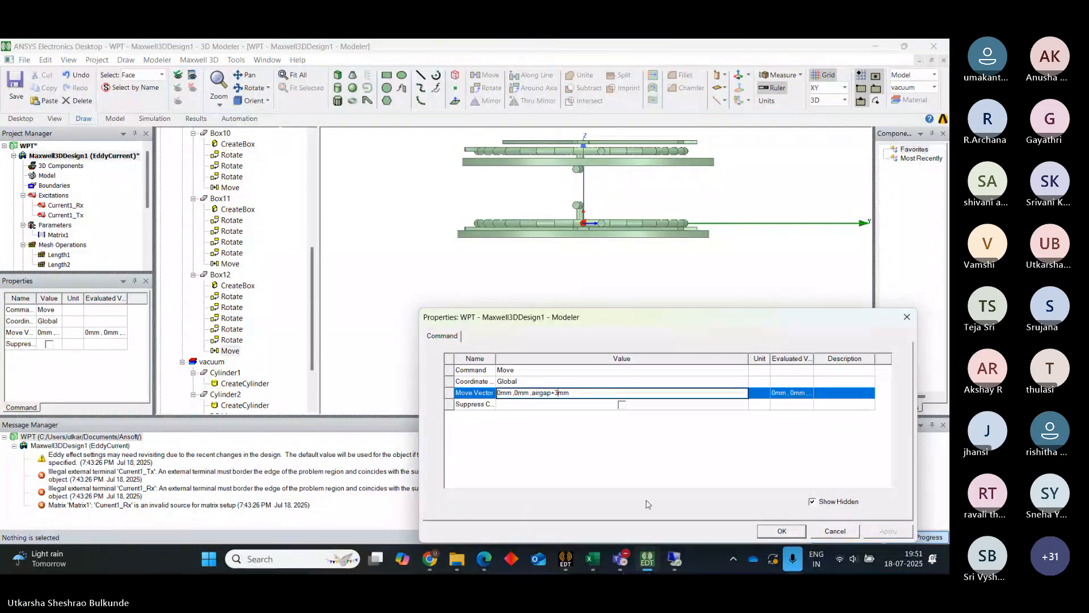
{"action": "left_click", "coordinate": [776, 527]}
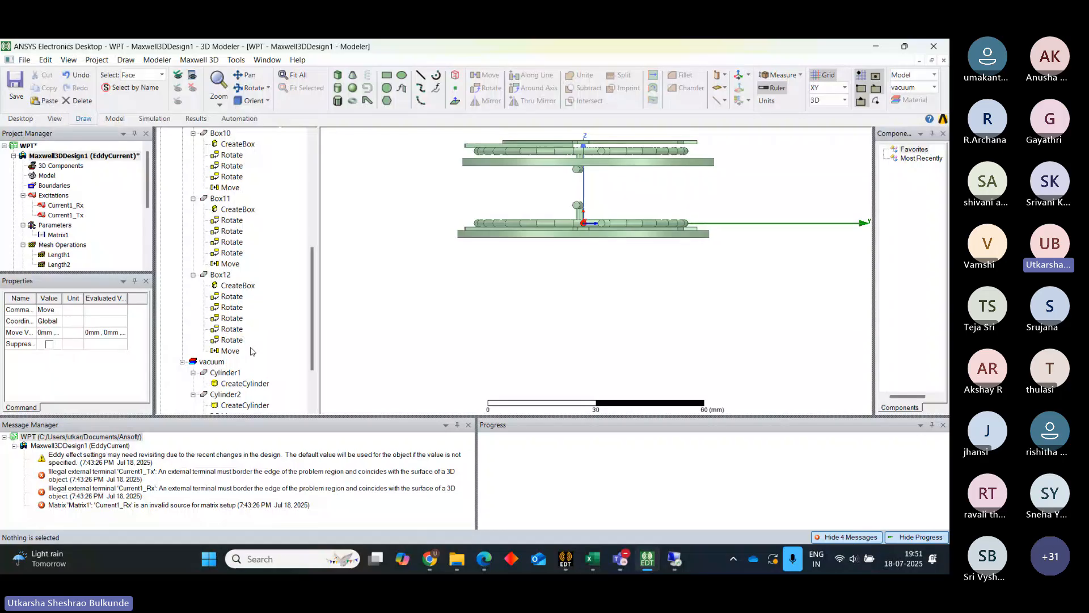
Set the move vector of Box11's Move command to 0mm ,0mm ,airgap+3mm and recheck the entry.
{"action": "double_click", "coordinate": [225, 266]}
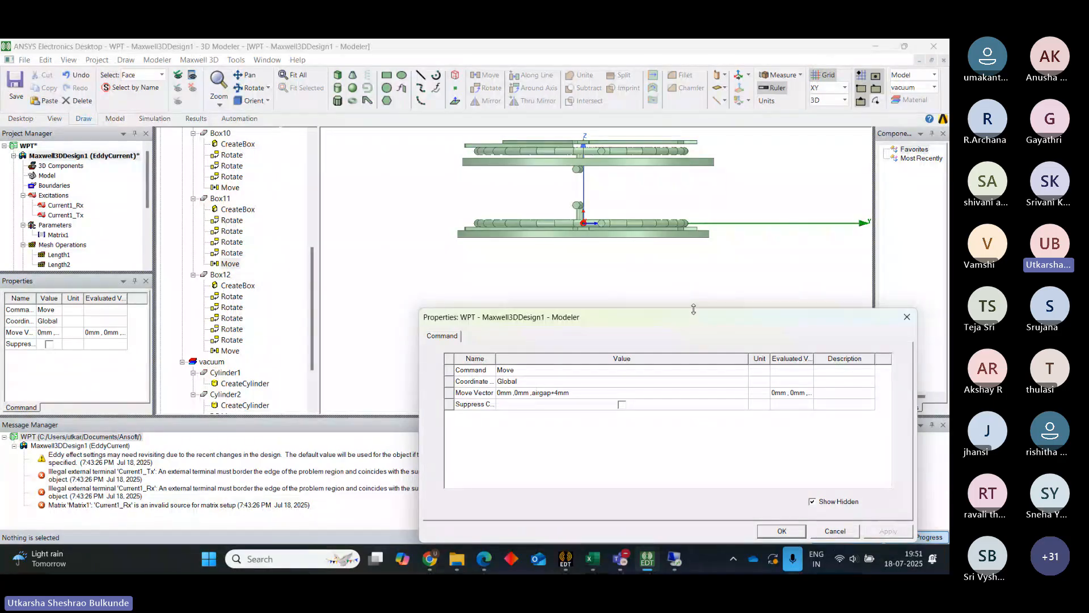
{"action": "left_click", "coordinate": [559, 393]}
{"action": "key", "text": "BackSpace"}
{"action": "type", "text": "3"}
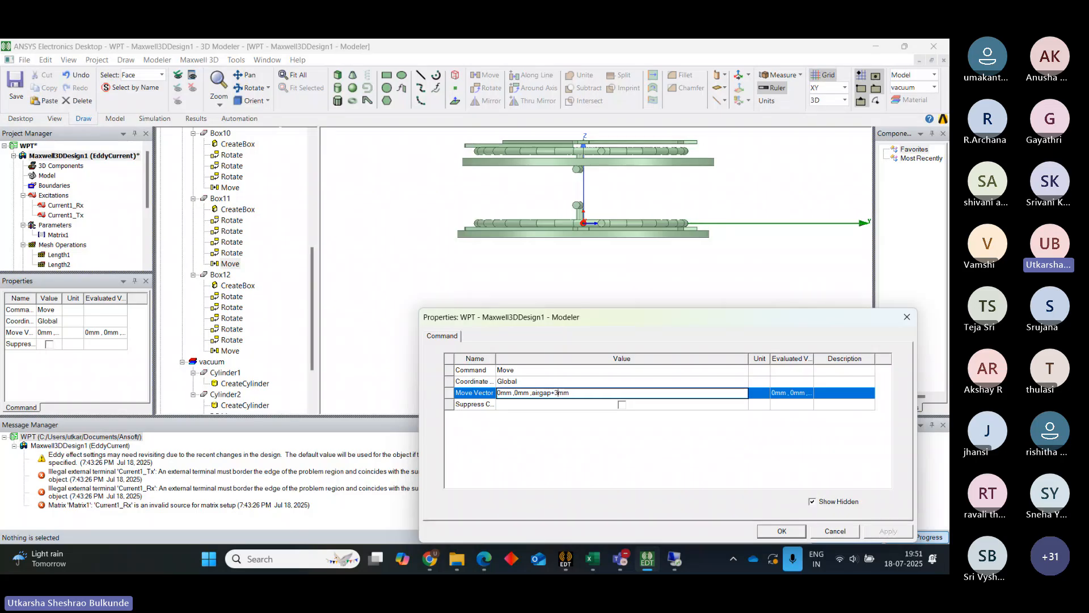
{"action": "key", "text": "Return"}
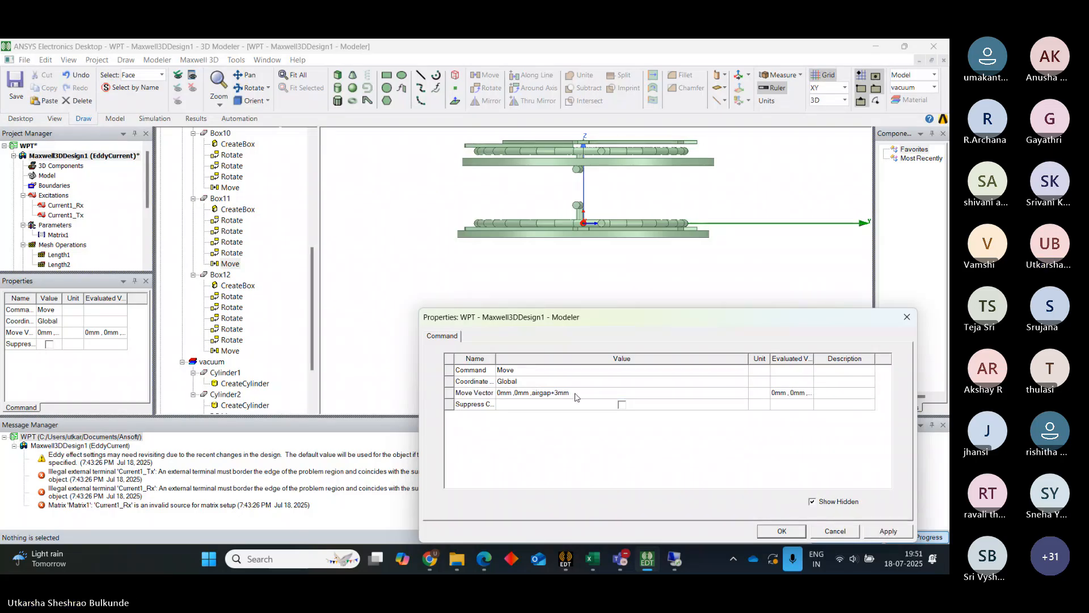
{"action": "left_click", "coordinate": [576, 392]}
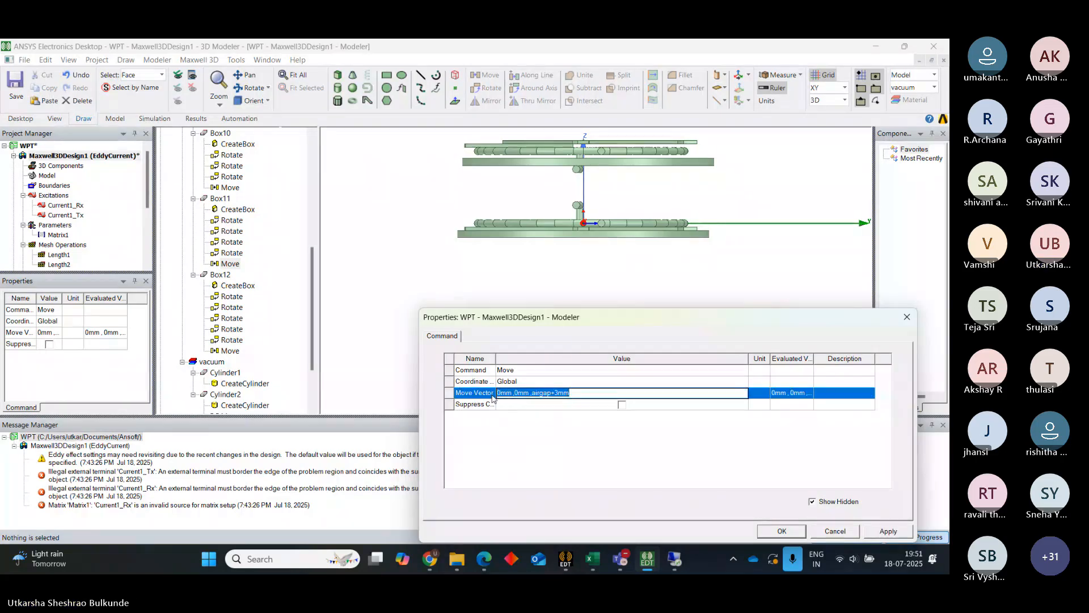
{"action": "left_click", "coordinate": [782, 531]}
{"action": "double_click", "coordinate": [230, 264]}
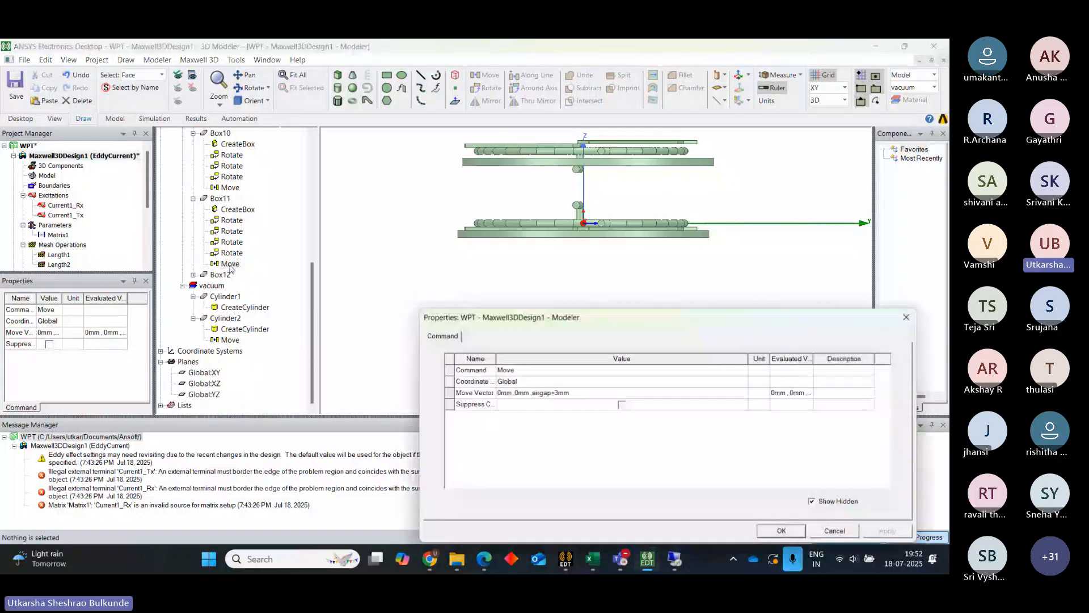
{"action": "left_click", "coordinate": [909, 321]}
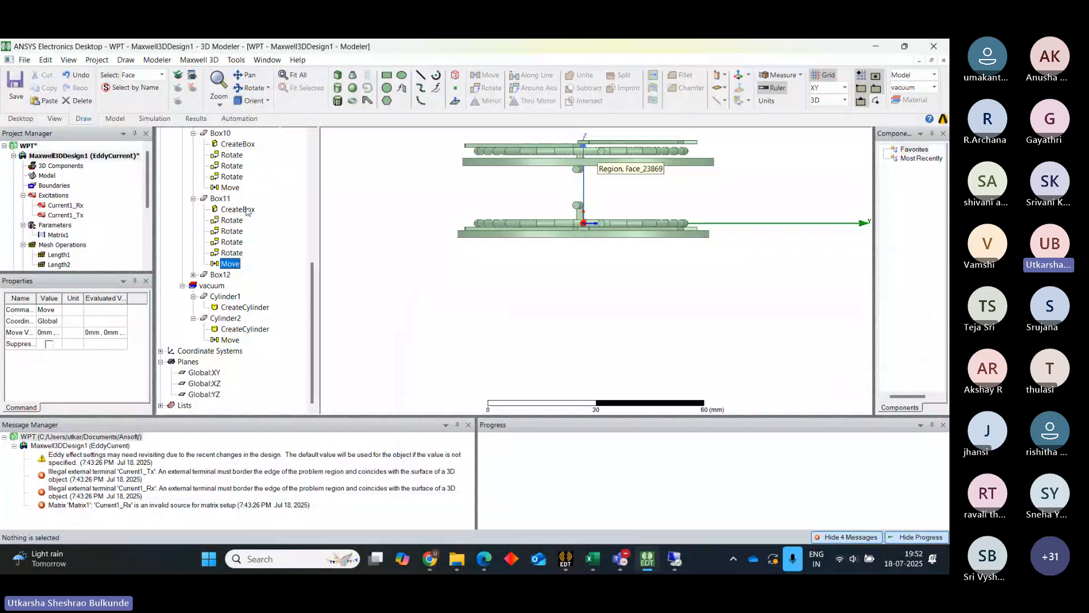
Set the move vector of Box10's Move command to 0mm ,0mm ,airgap+3mm and recheck the entry.
{"action": "left_click", "coordinate": [230, 187]}
{"action": "double_click", "coordinate": [230, 188]}
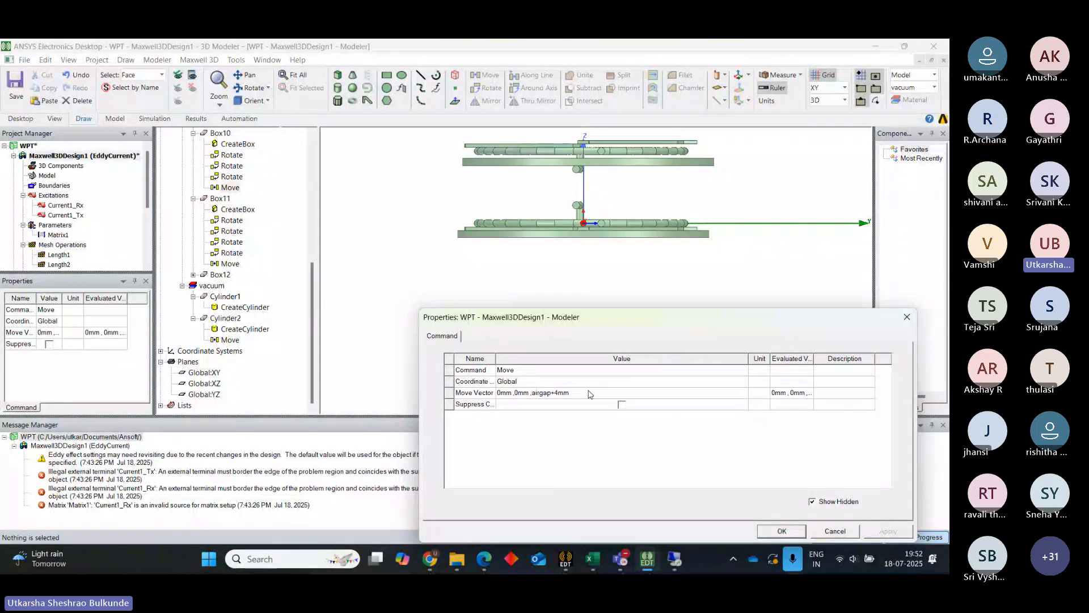
{"action": "left_click", "coordinate": [571, 397]}
{"action": "key", "text": "ctrl+c"}
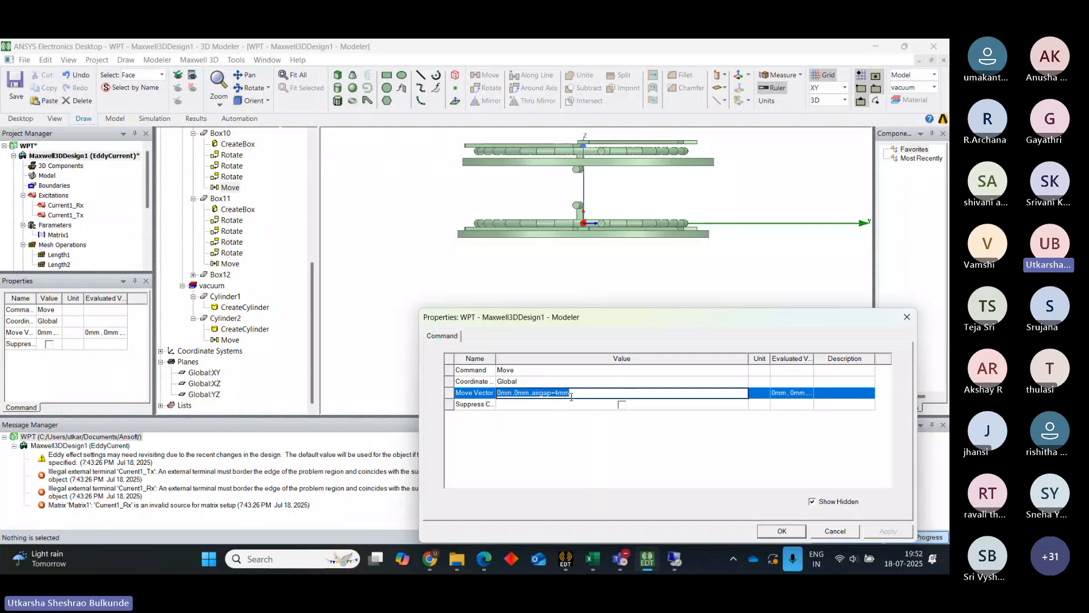
{"action": "key", "text": "BackSpace"}
{"action": "type", "text": "0mm ,0mm ,airgap+3mm"}
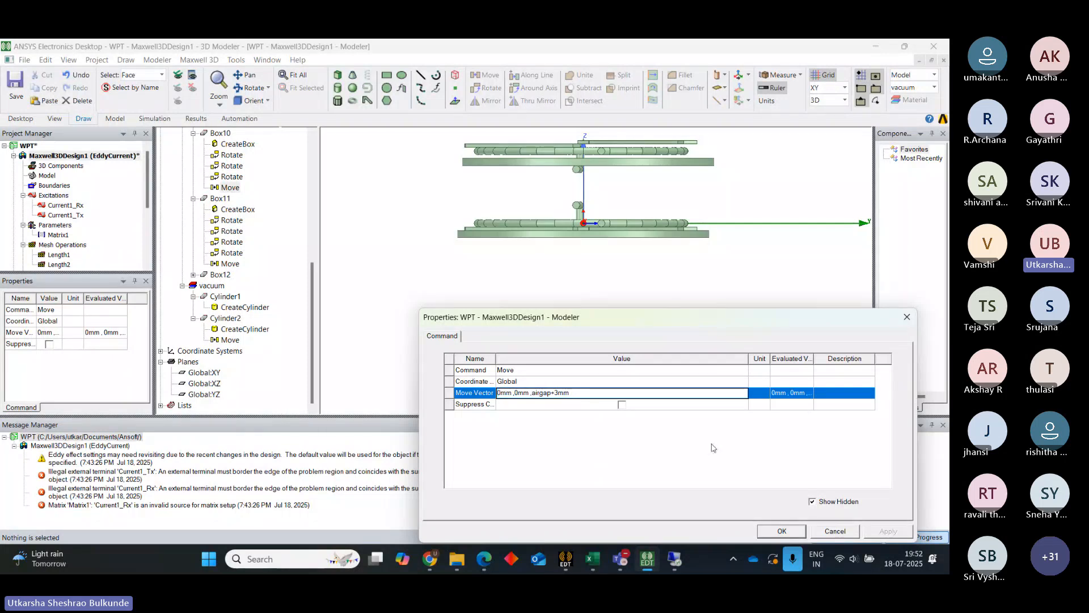
{"action": "left_click", "coordinate": [782, 531]}
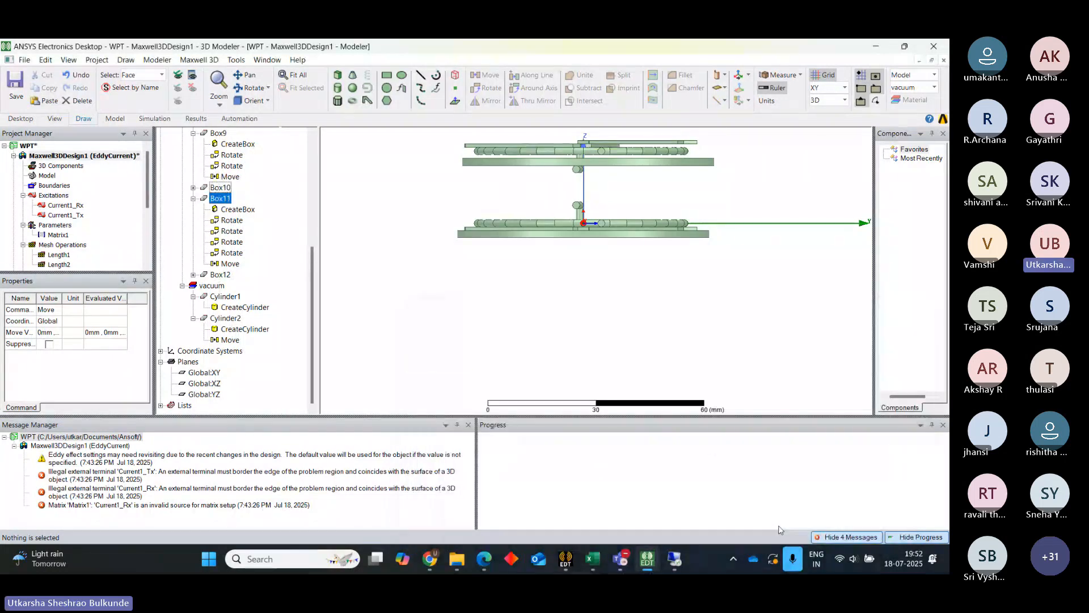
{"action": "left_click", "coordinate": [193, 187]}
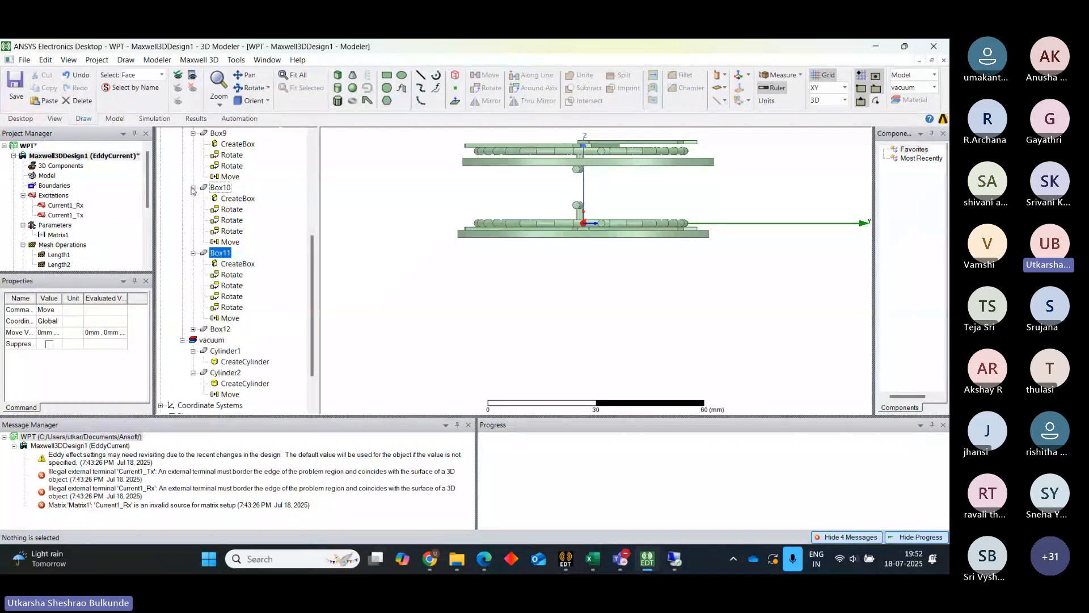
{"action": "double_click", "coordinate": [231, 242]}
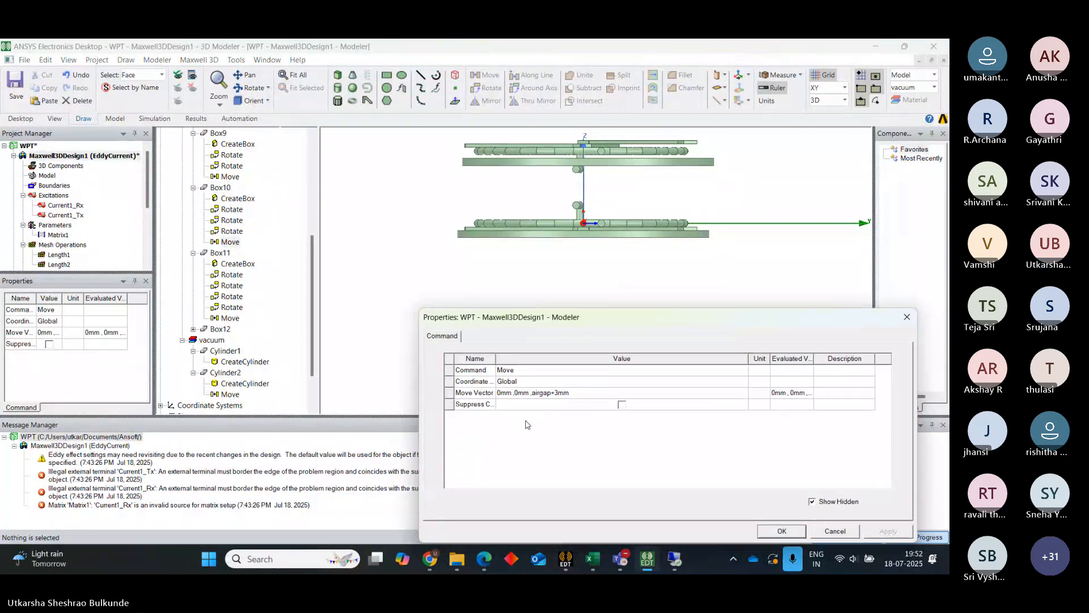
{"action": "left_click", "coordinate": [903, 317]}
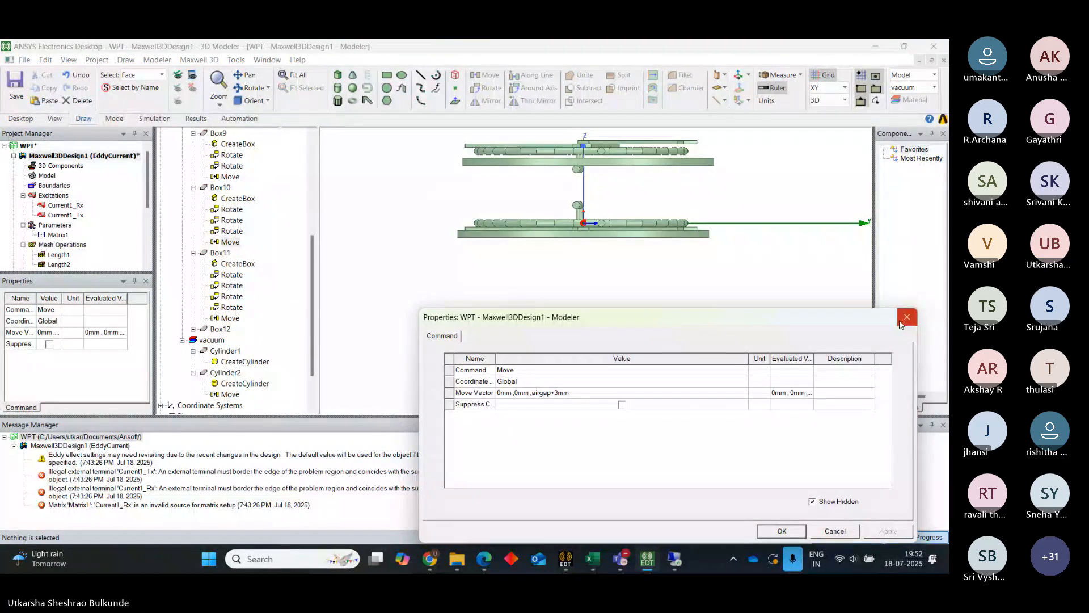
Set the move vector of Box9's Move command to 0mm ,0mm ,airgap+3mm and recheck the entry.
{"action": "double_click", "coordinate": [230, 177]}
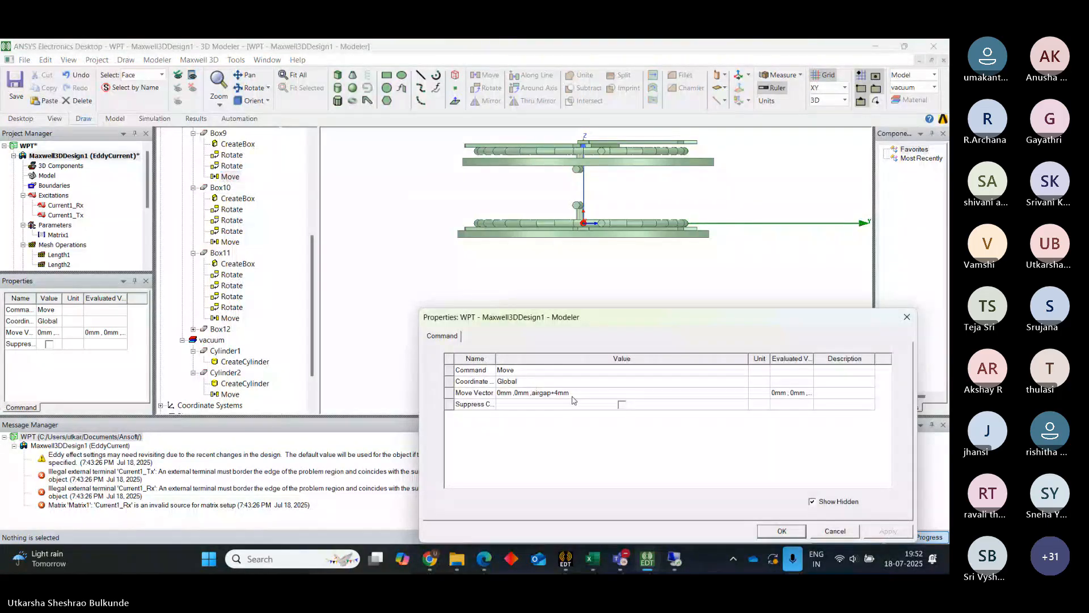
{"action": "left_click", "coordinate": [573, 396]}
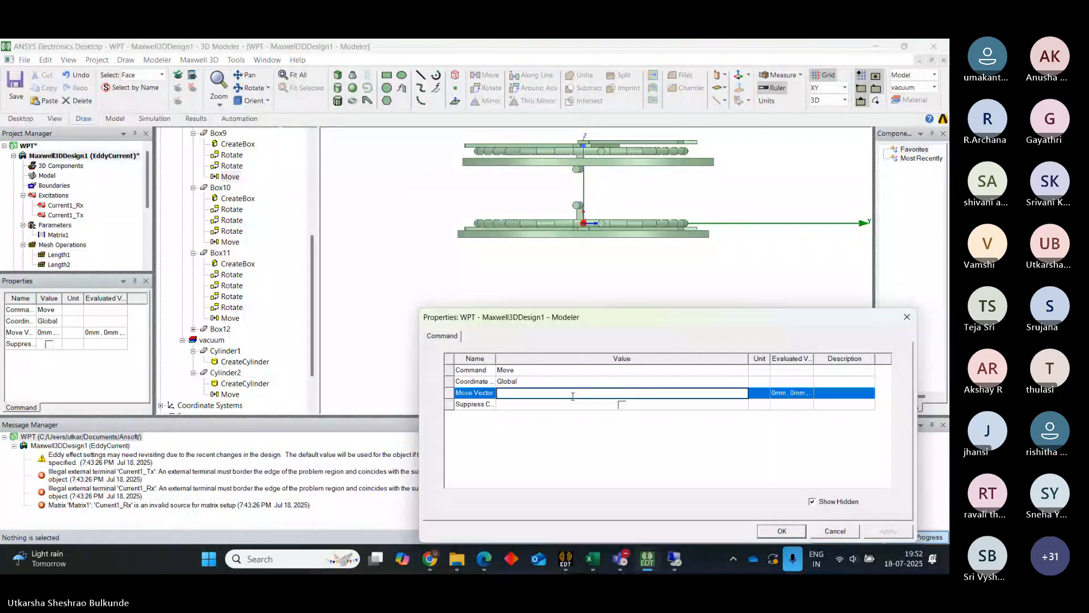
{"action": "key", "text": "ctrl+v"}
{"action": "left_click", "coordinate": [781, 530]}
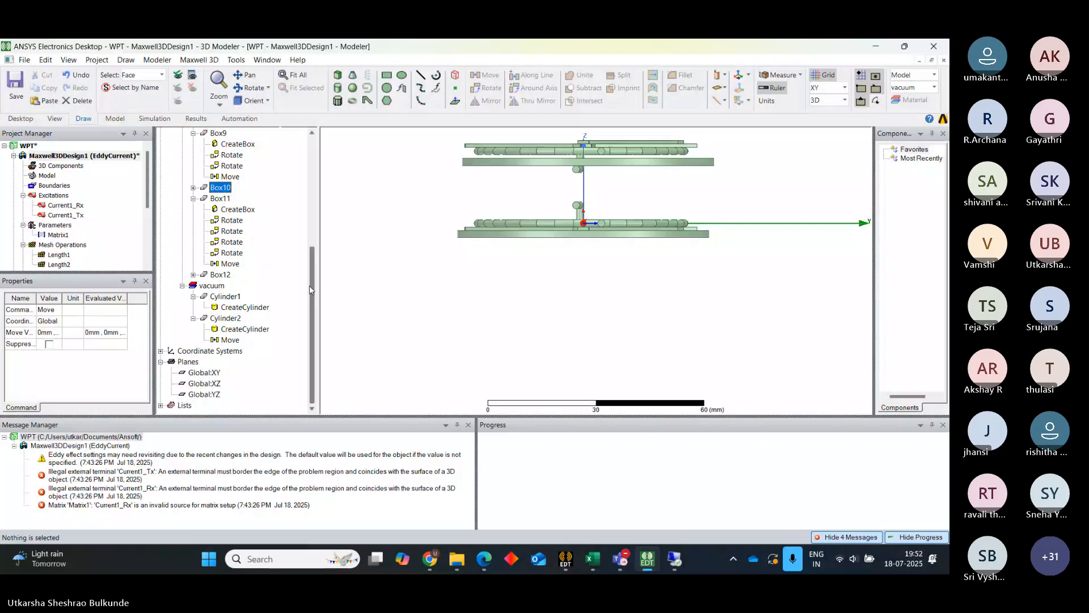
{"action": "scroll", "coordinate": [255, 266], "scroll_direction": "up", "scroll_amount": 2}
{"action": "double_click", "coordinate": [231, 243]}
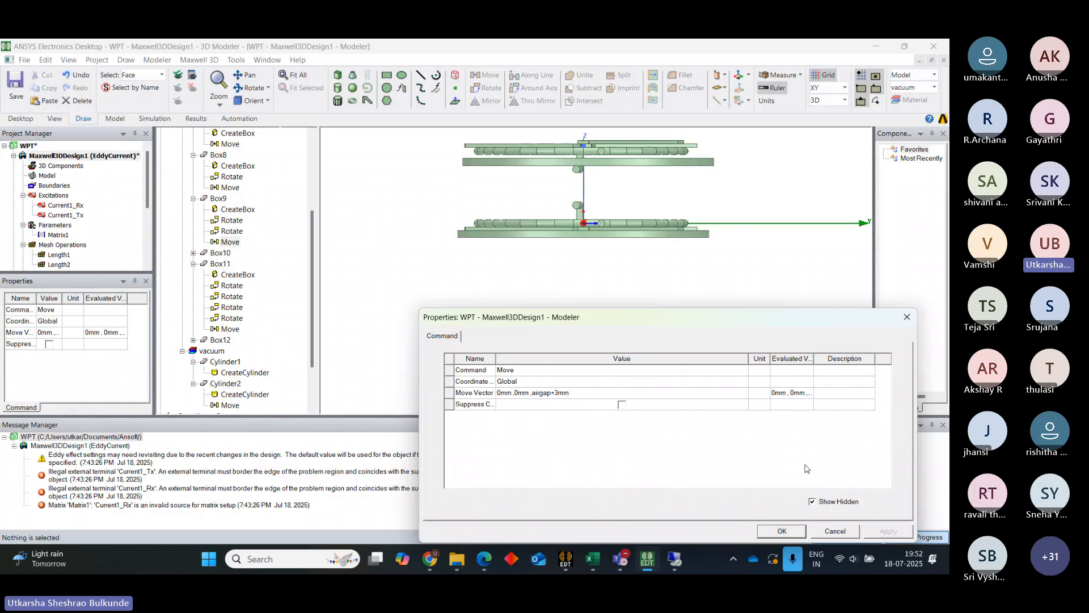
{"action": "left_click", "coordinate": [794, 535]}
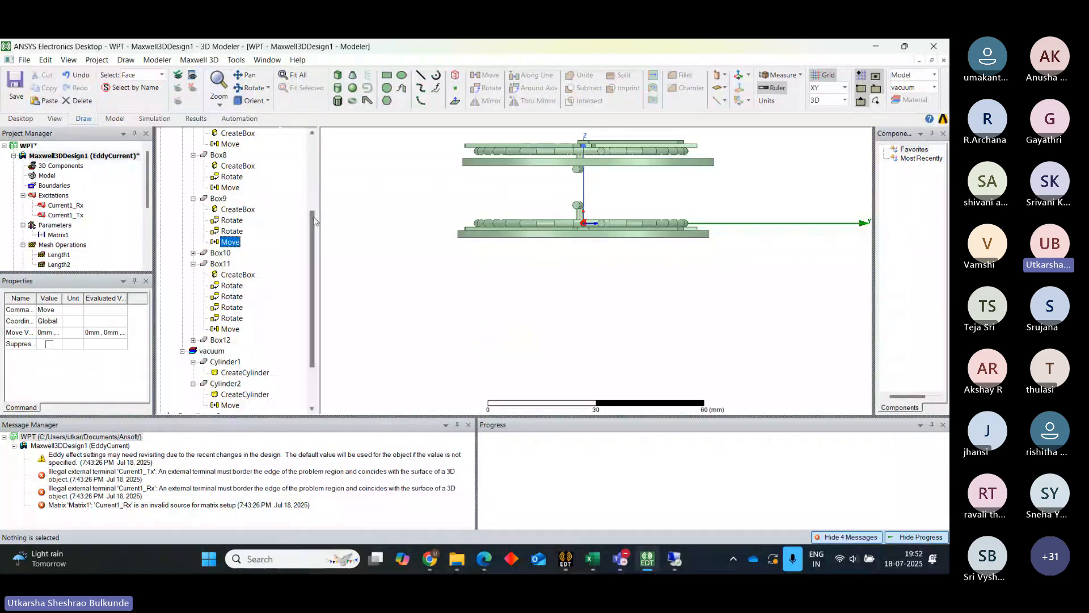
Set the move vector of Box8's Move command to 0mm ,0mm ,airgap+3mm and recheck the entry.
{"action": "scroll", "coordinate": [247, 251], "scroll_direction": "up", "scroll_amount": 2}
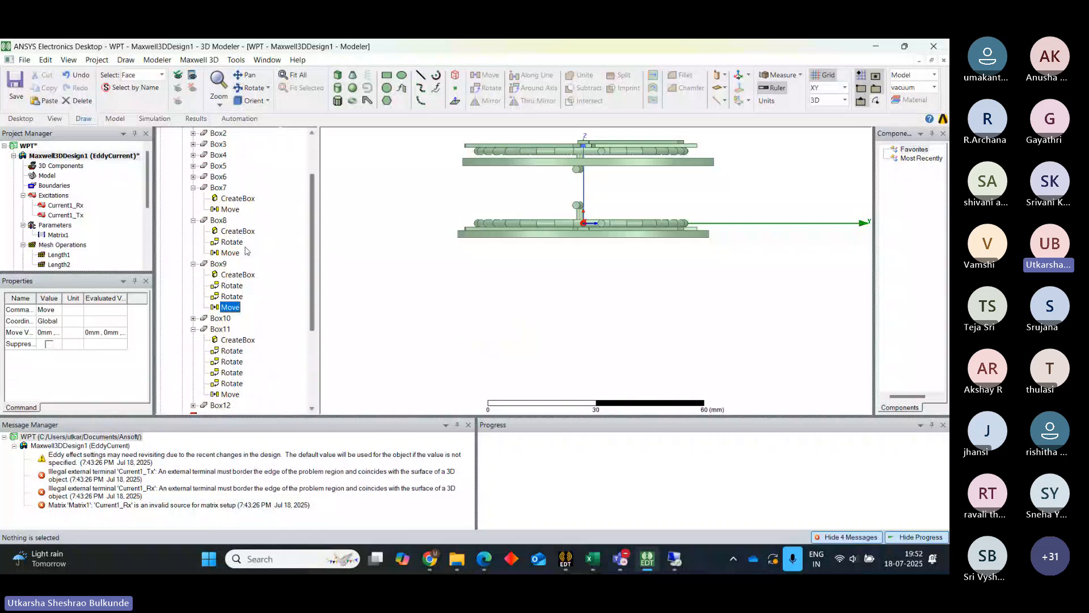
{"action": "double_click", "coordinate": [231, 253]}
{"action": "left_click", "coordinate": [565, 394]}
{"action": "left_click", "coordinate": [569, 393]}
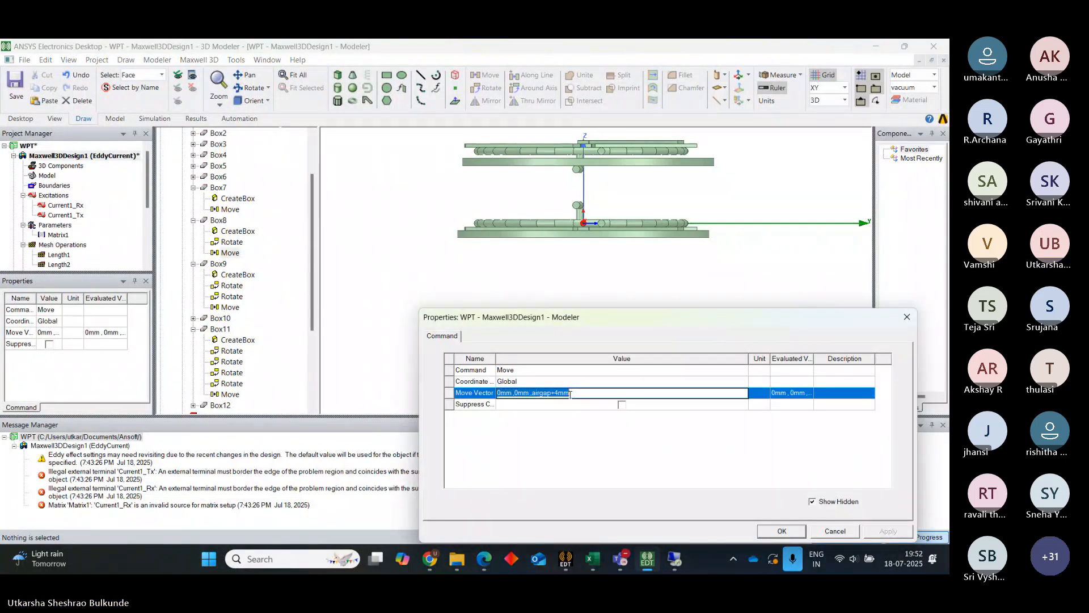
{"action": "key", "text": "BackSpace"}
{"action": "type", "text": "0mm ,0mm ,airgap+3mm"}
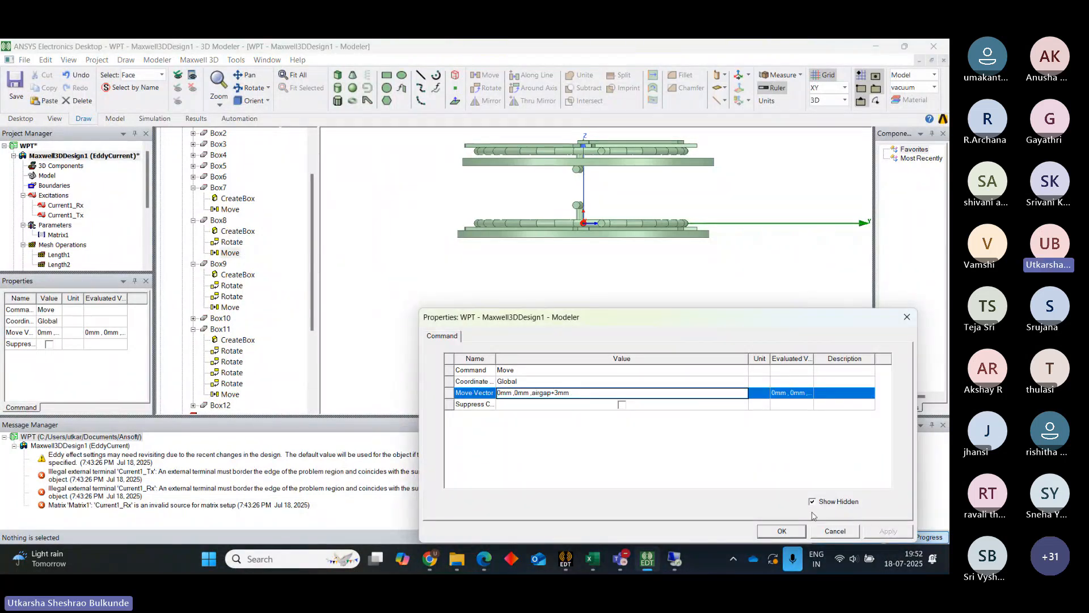
{"action": "left_click", "coordinate": [793, 531]}
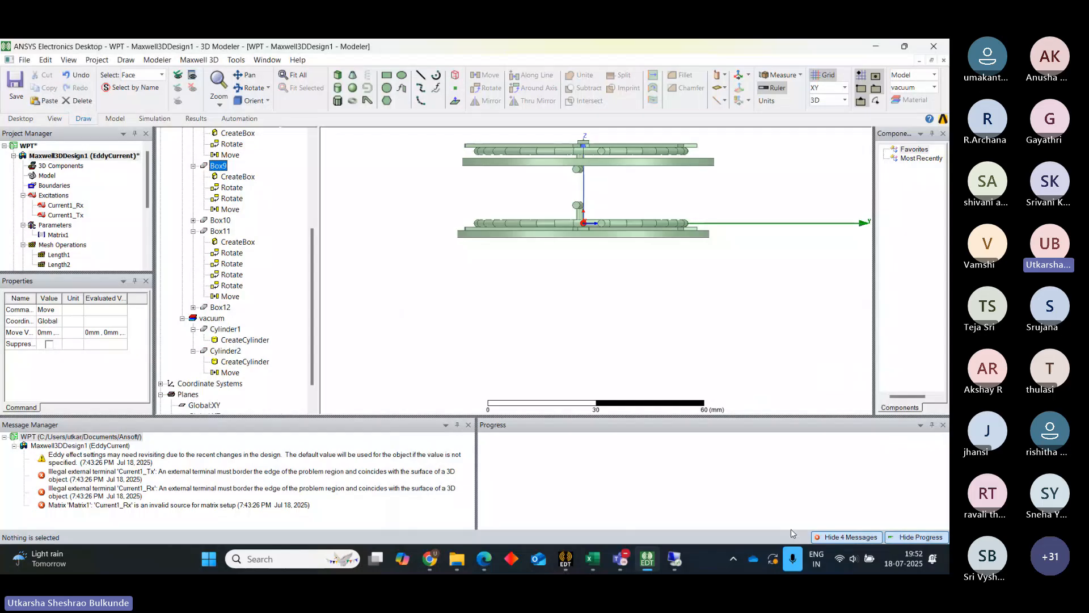
{"action": "double_click", "coordinate": [230, 155]}
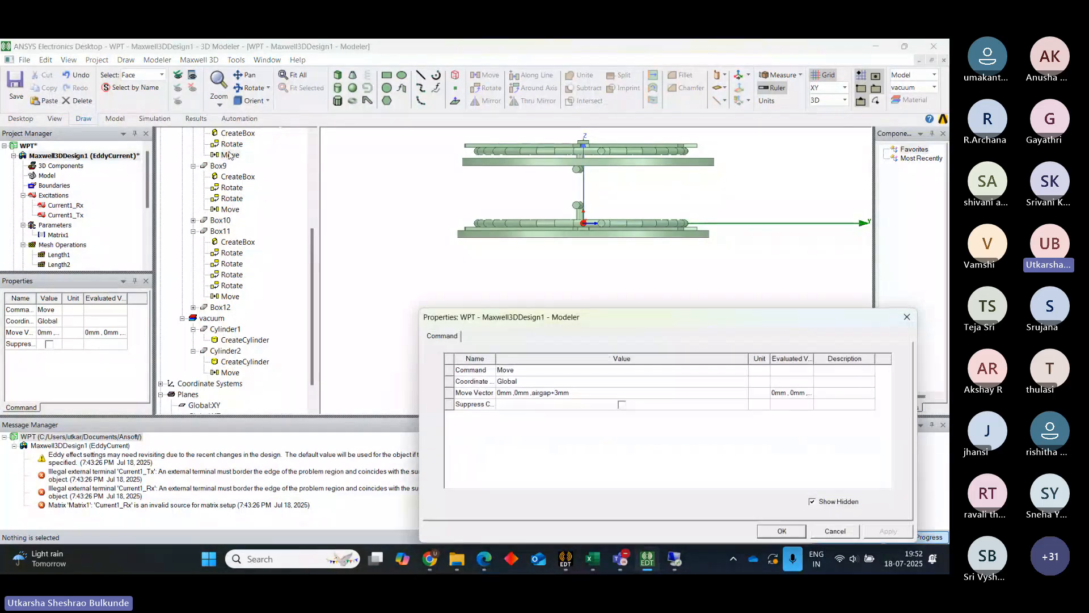
{"action": "left_click", "coordinate": [785, 534]}
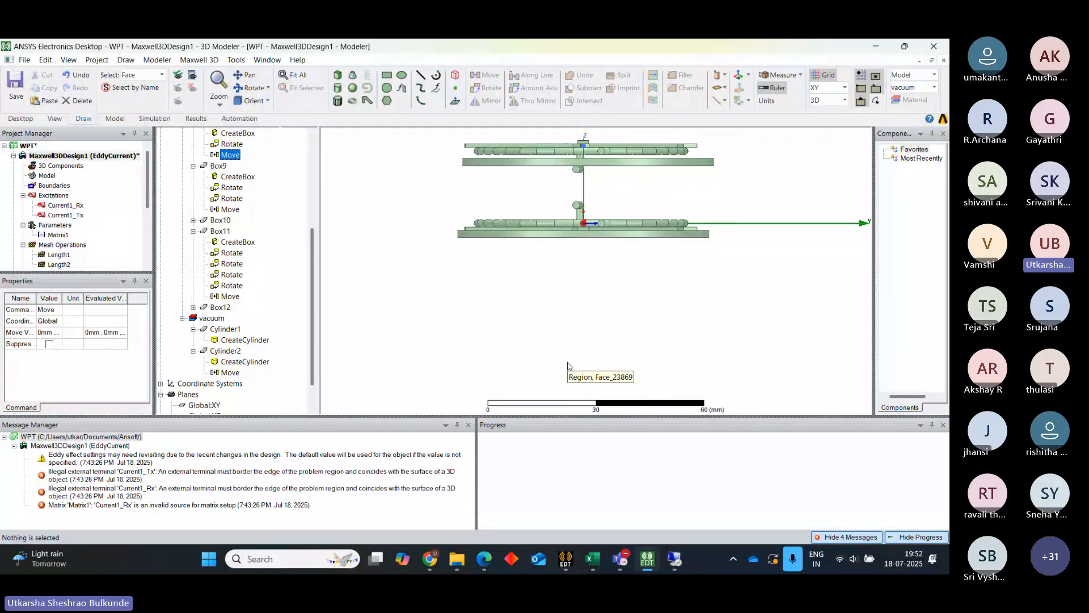
Set the move vector of Box7's Move command to 0mm ,0mm ,airgap+3mm.
{"action": "scroll", "coordinate": [218, 193], "scroll_direction": "up", "scroll_amount": 3}
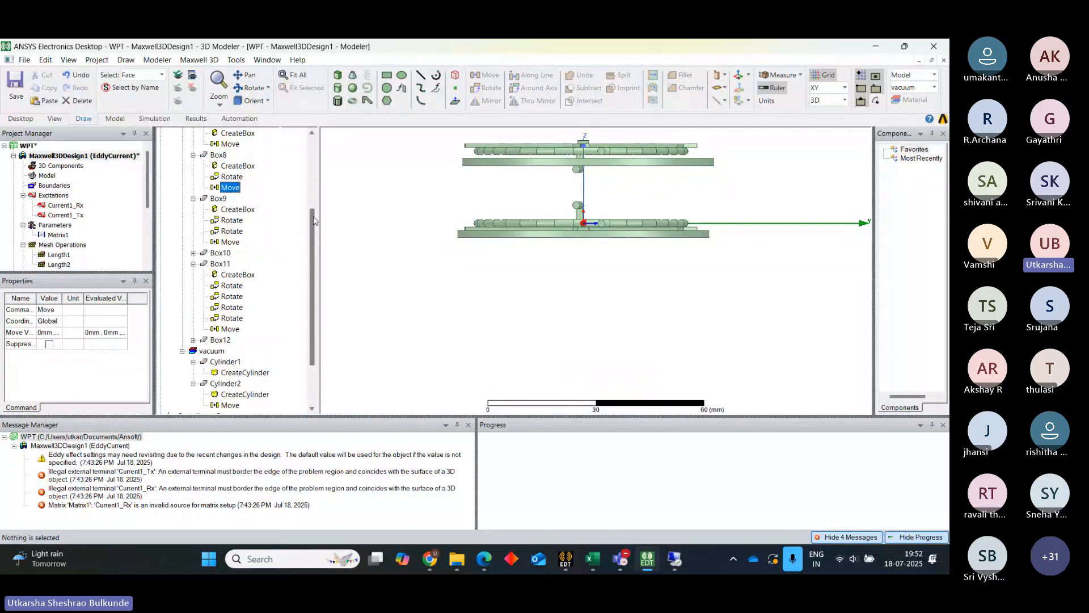
{"action": "left_click", "coordinate": [228, 188]}
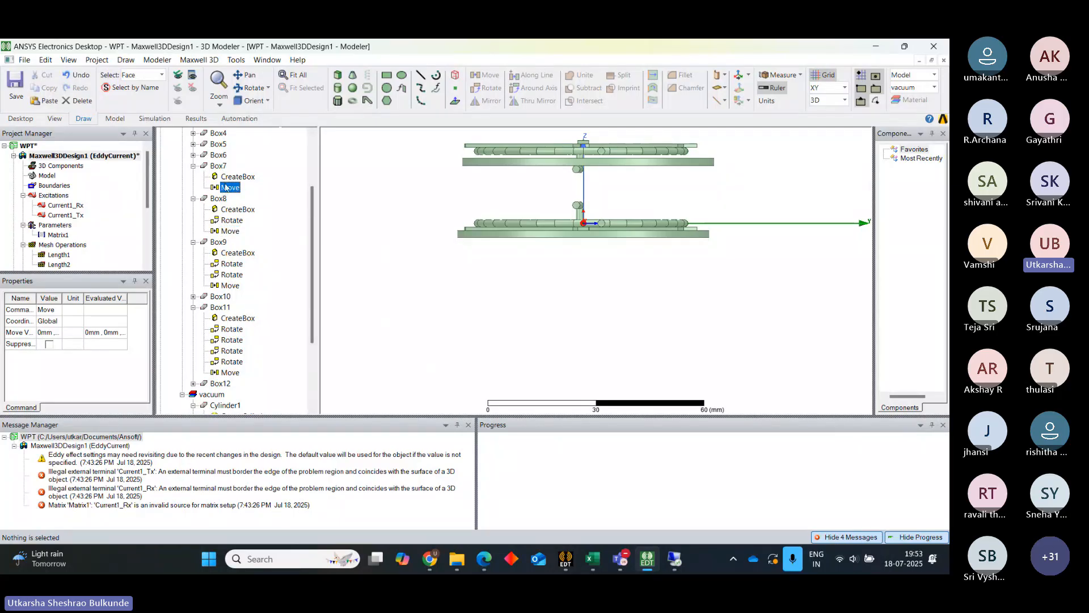
{"action": "double_click", "coordinate": [230, 188]}
{"action": "left_click", "coordinate": [588, 396]}
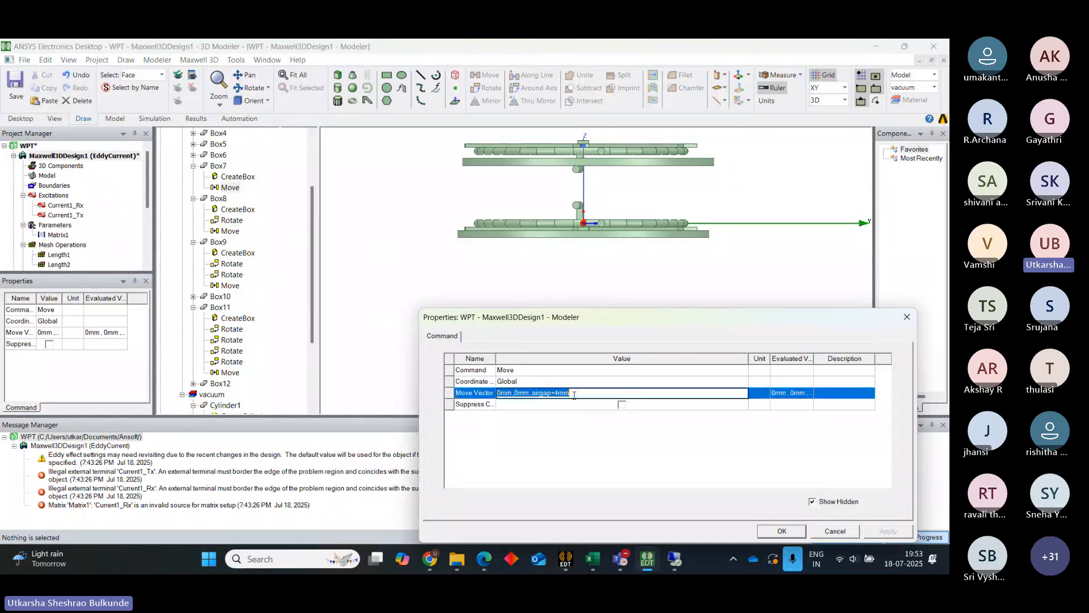
{"action": "key", "text": "BackSpace"}
{"action": "type", "text": "0mm ,0mm ,airgap+3mm"}
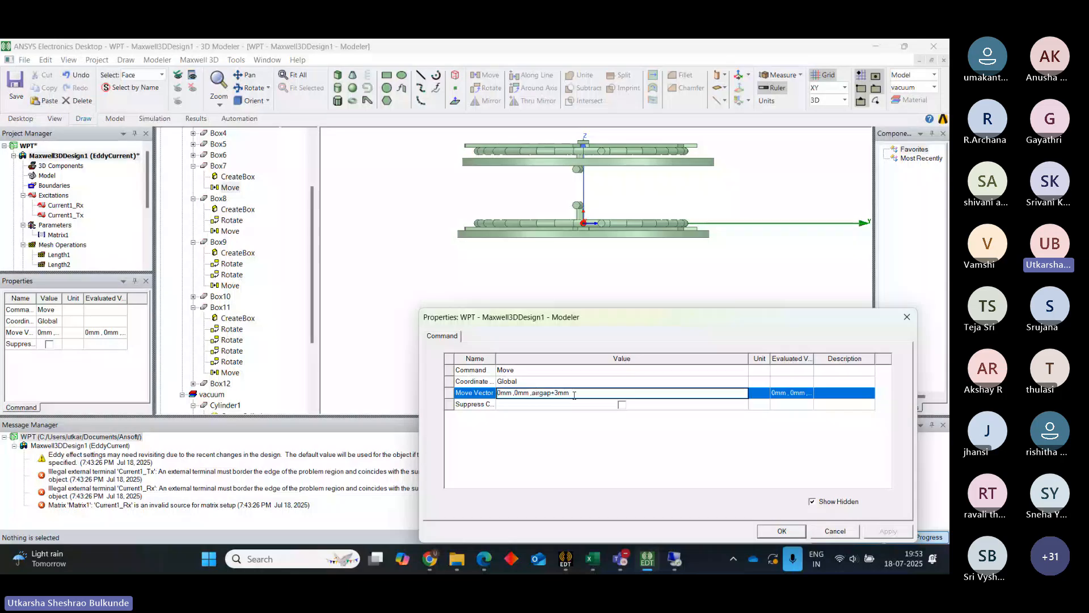
{"action": "left_click", "coordinate": [786, 532]}
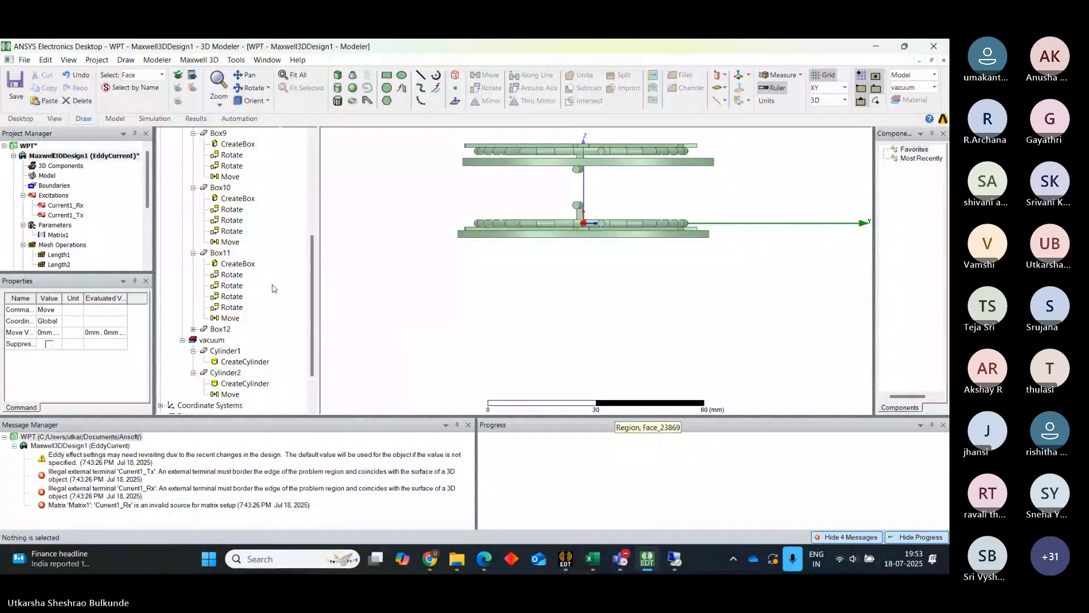
Collapse Box7 to Box11 and the ferrite group in the model tree, and expand the copper group.
{"action": "left_click_drag", "start_coordinate": [313, 266], "coordinate": [316, 200]}
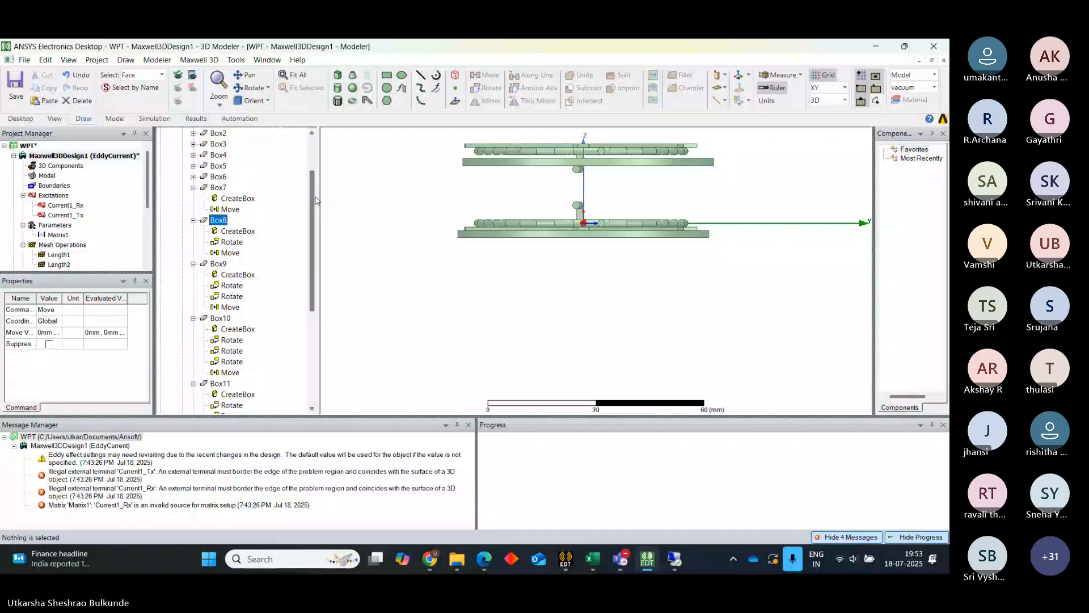
{"action": "left_click", "coordinate": [193, 188]}
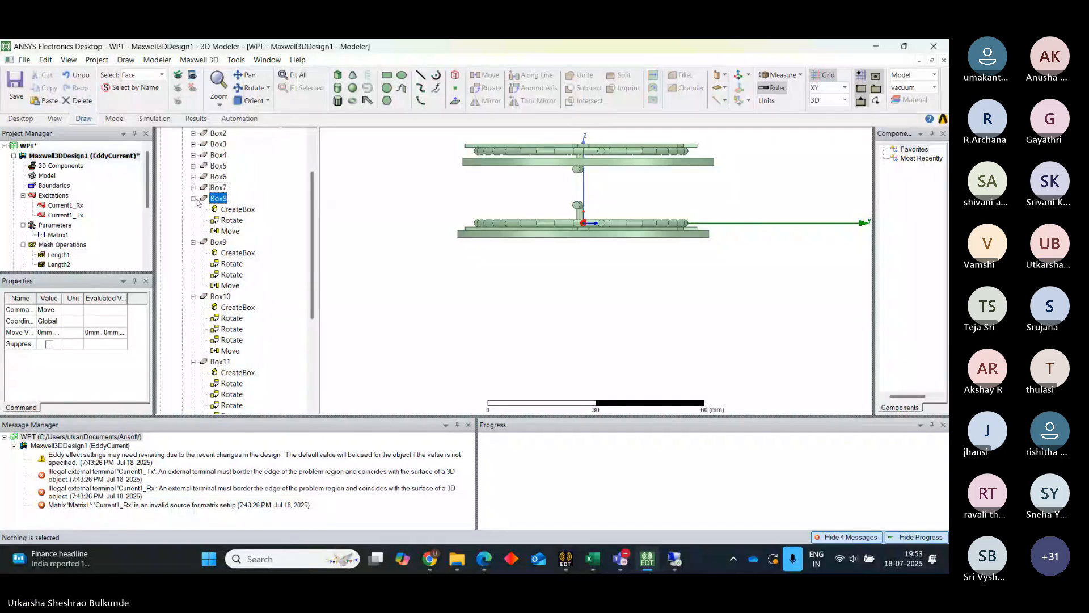
{"action": "left_click", "coordinate": [193, 199]}
{"action": "left_click", "coordinate": [193, 210]}
{"action": "left_click", "coordinate": [194, 221]}
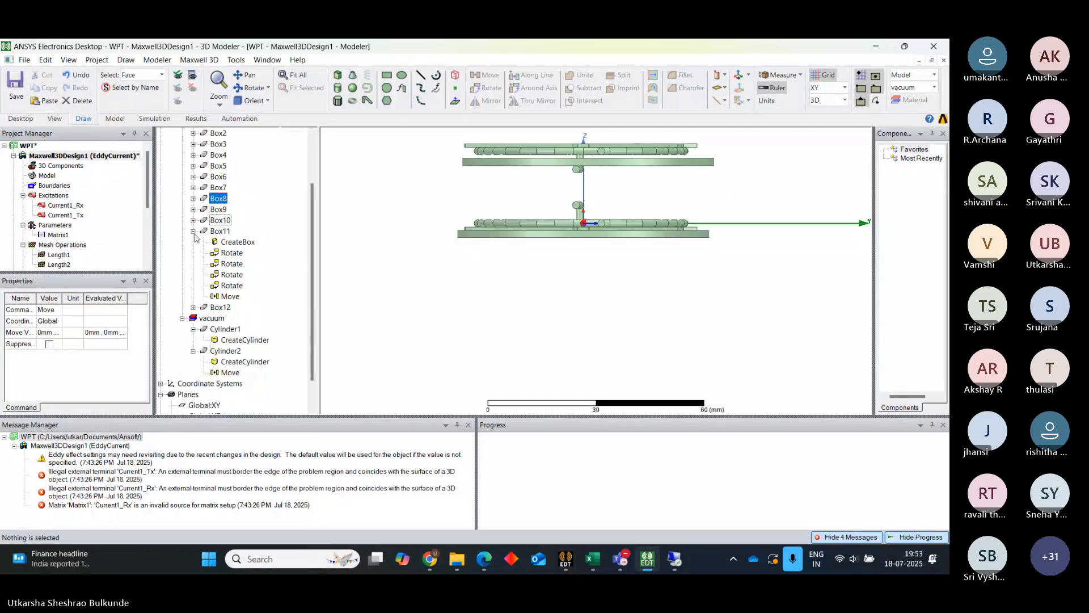
{"action": "left_click", "coordinate": [193, 231]}
{"action": "scroll", "coordinate": [304, 179], "scroll_direction": "up", "scroll_amount": 2}
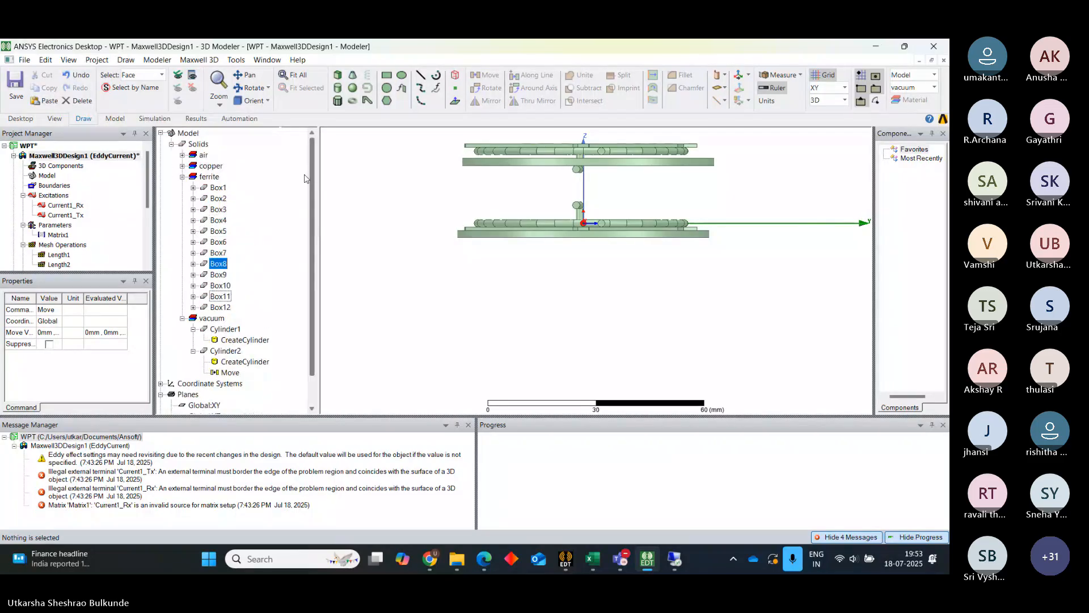
{"action": "left_click", "coordinate": [182, 165]}
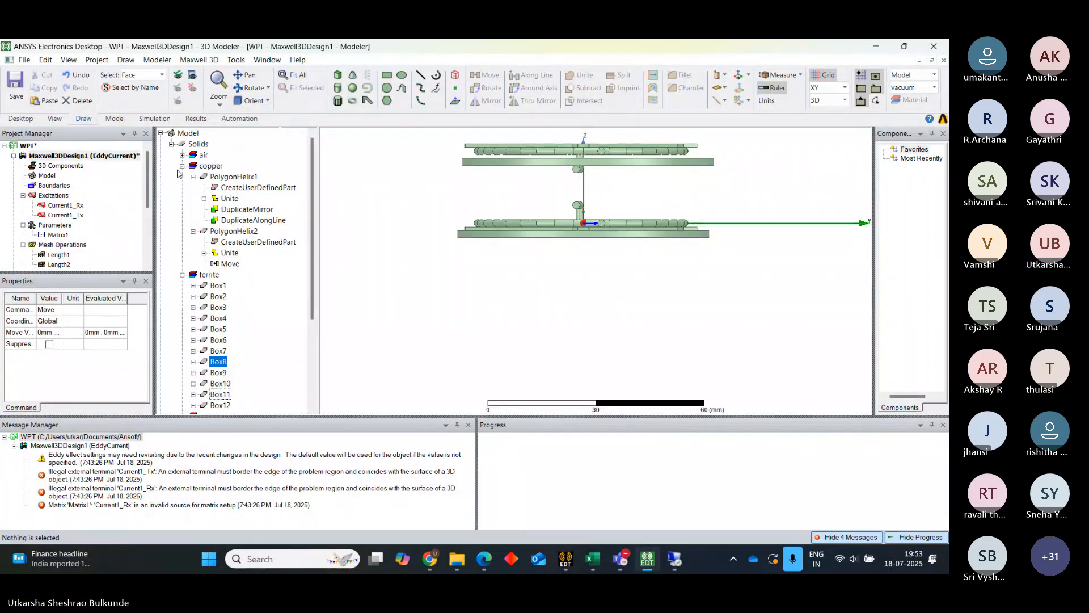
{"action": "left_click", "coordinate": [182, 275]}
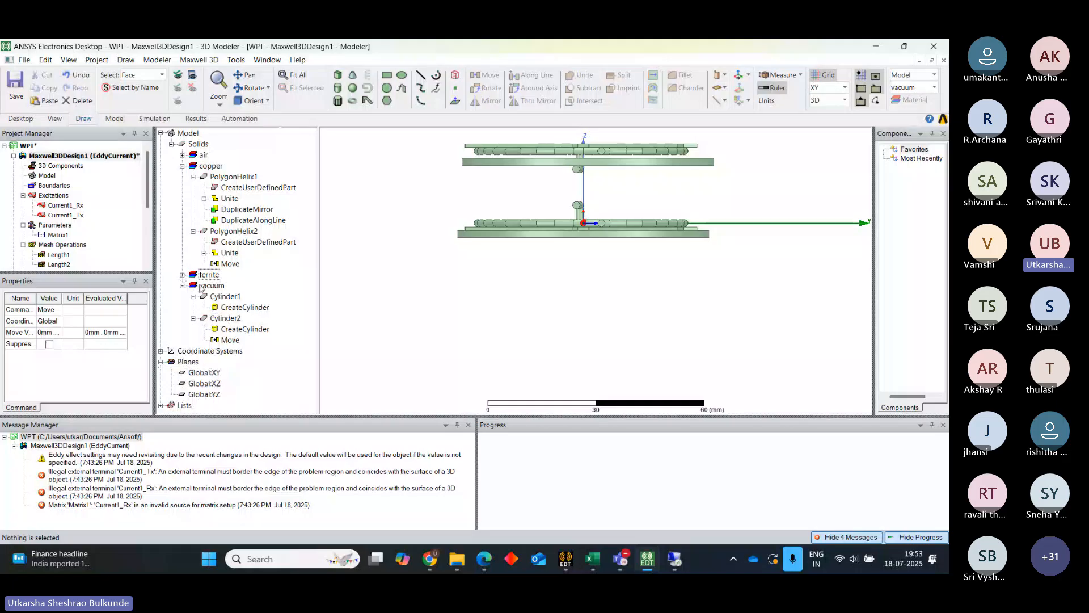
Set the move vector of Cylinder2's Move command to 0mm ,0mm ,airgap+5mm.
{"action": "left_click", "coordinate": [227, 298]}
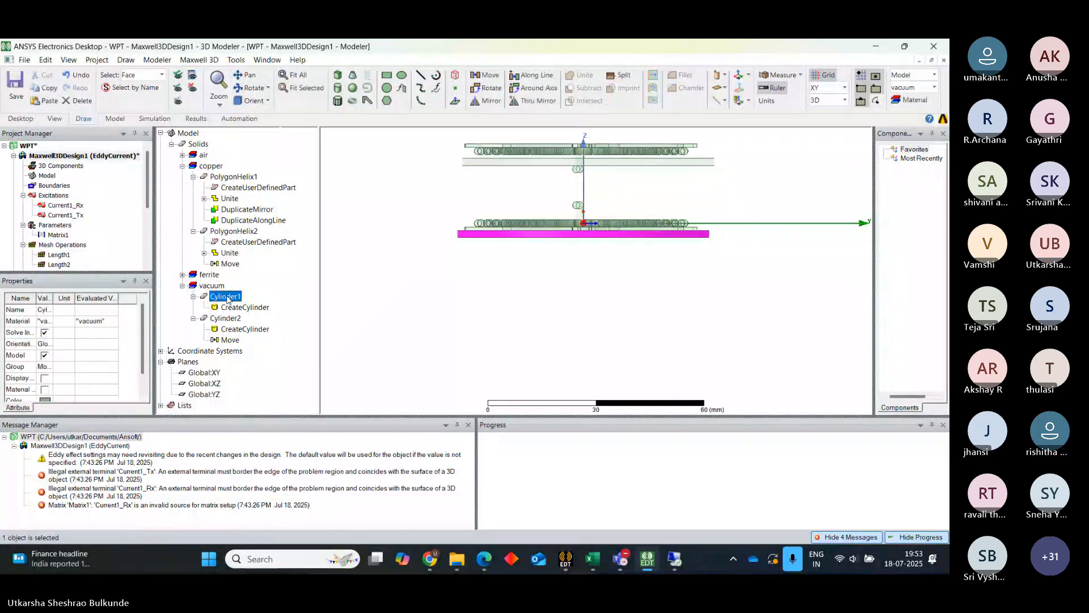
{"action": "double_click", "coordinate": [230, 340]}
{"action": "left_click", "coordinate": [626, 393]}
{"action": "key", "text": "BackSpace"}
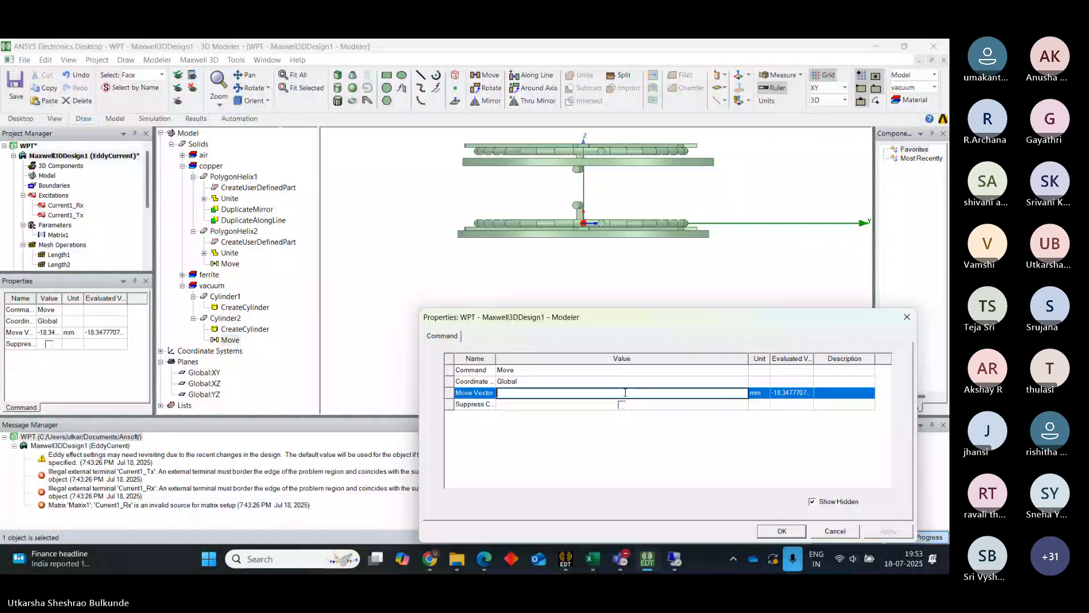
{"action": "type", "text": "0mm ,0mm ,airgap+3mm"}
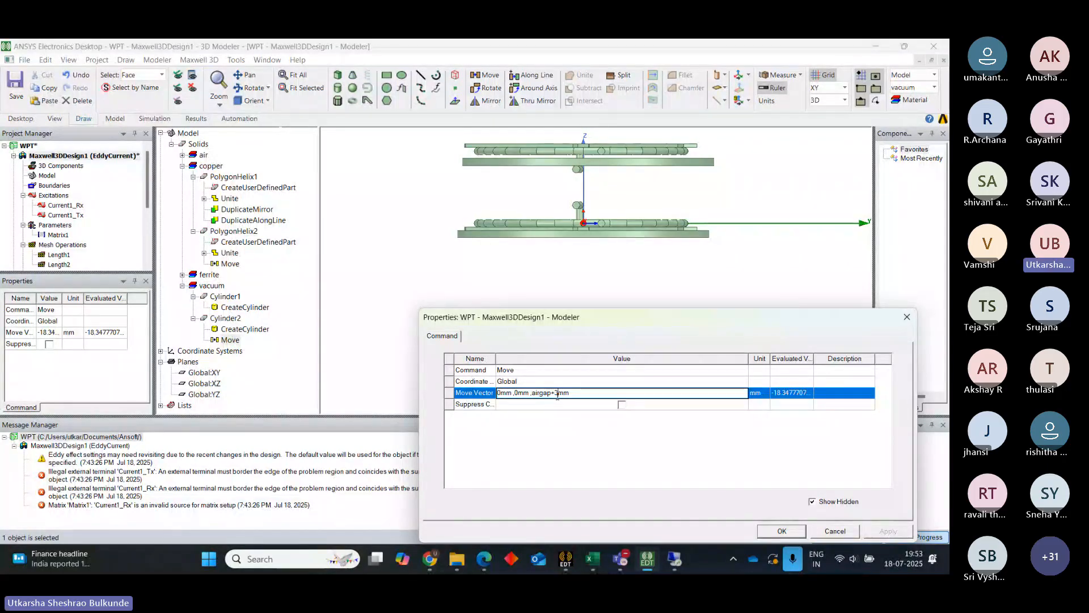
{"action": "key", "text": "BackSpace"}
{"action": "type", "text": "5"}
{"action": "left_click", "coordinate": [782, 531]}
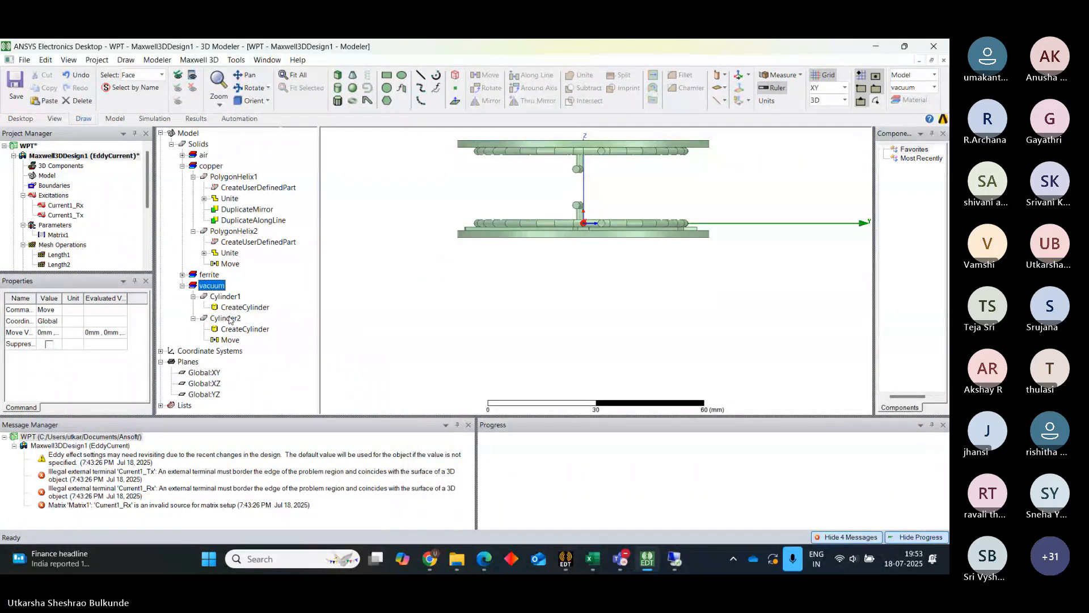
Change the move vector of Cylinder2's Move command to 0mm ,0mm ,airgap+6mm and leave nothing selected.
{"action": "double_click", "coordinate": [229, 340]}
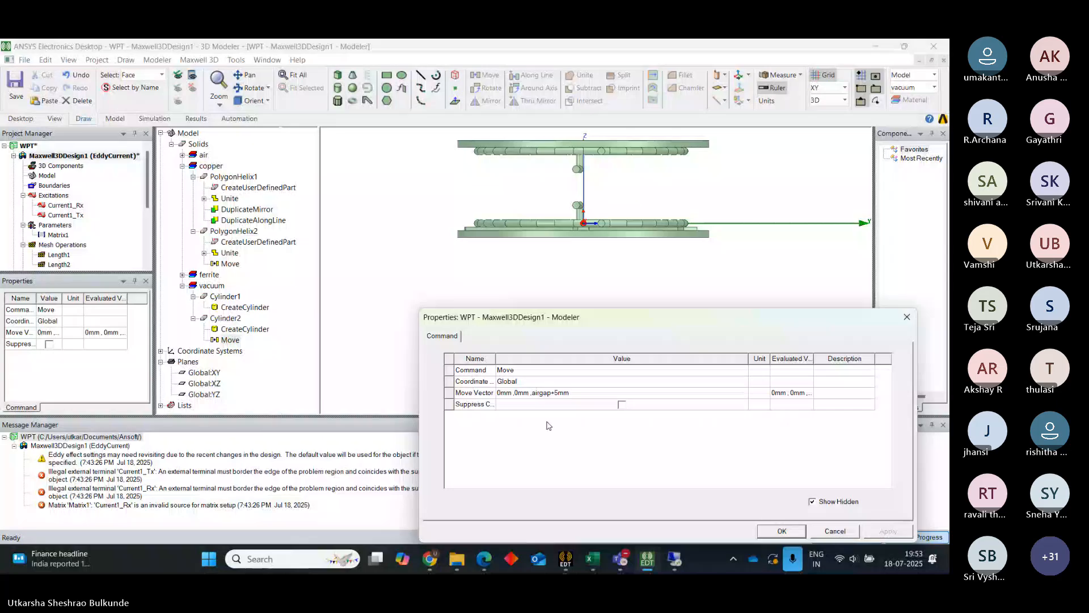
{"action": "left_click", "coordinate": [559, 393]}
{"action": "key", "text": "BackSpace"}
{"action": "type", "text": "6"}
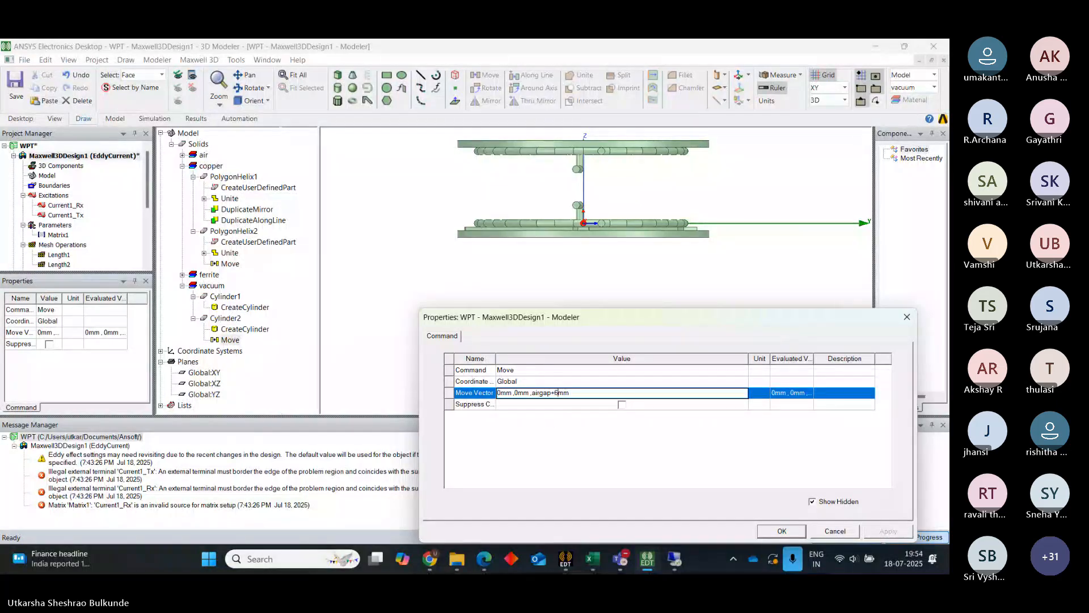
{"action": "left_click", "coordinate": [782, 530]}
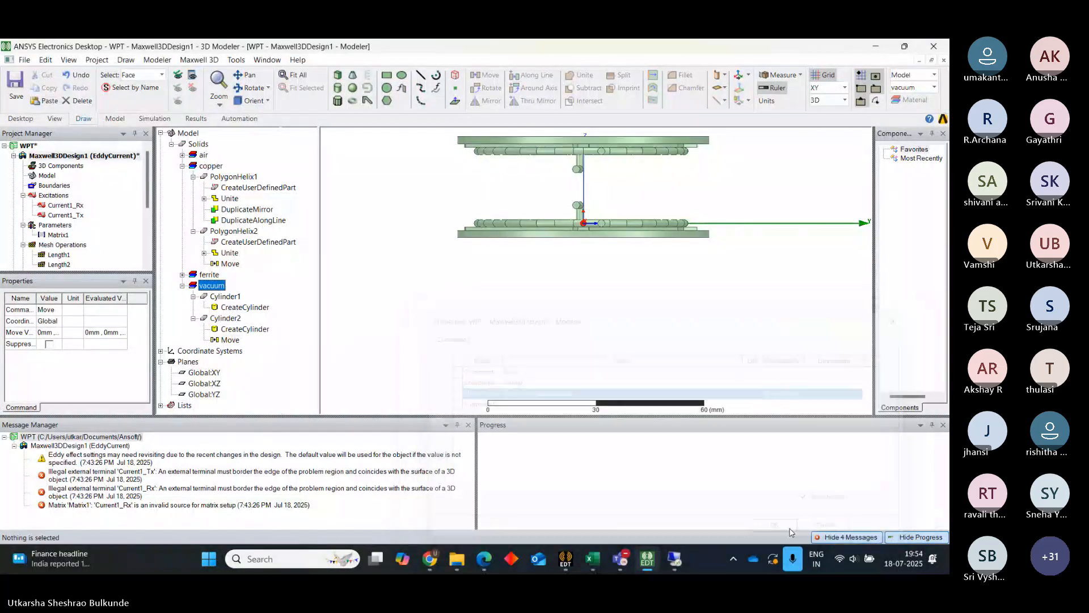
{"action": "left_click", "coordinate": [608, 342]}
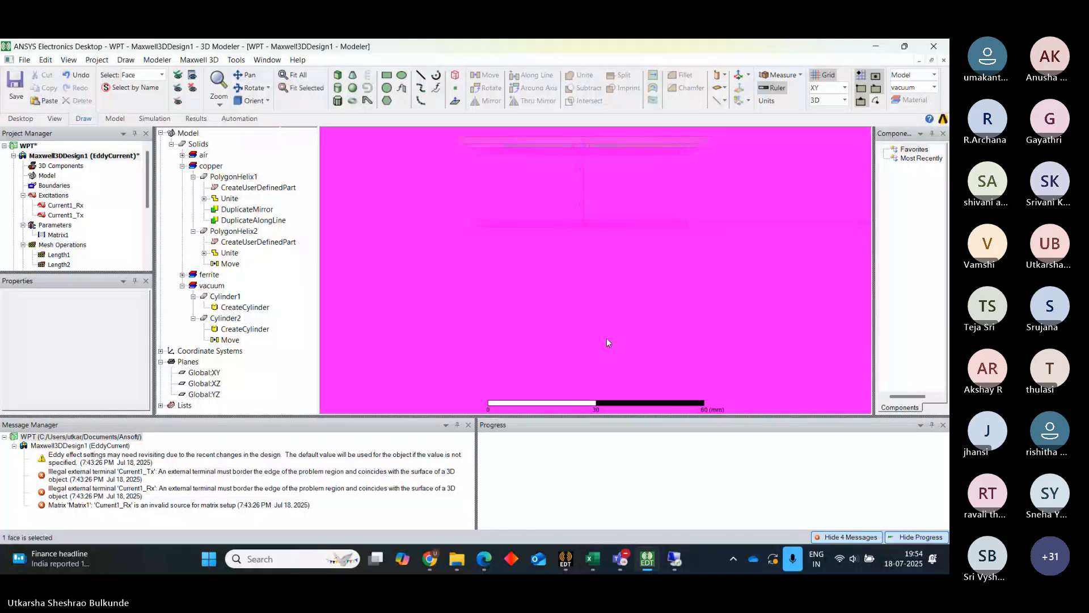
{"action": "left_click", "coordinate": [263, 383]}
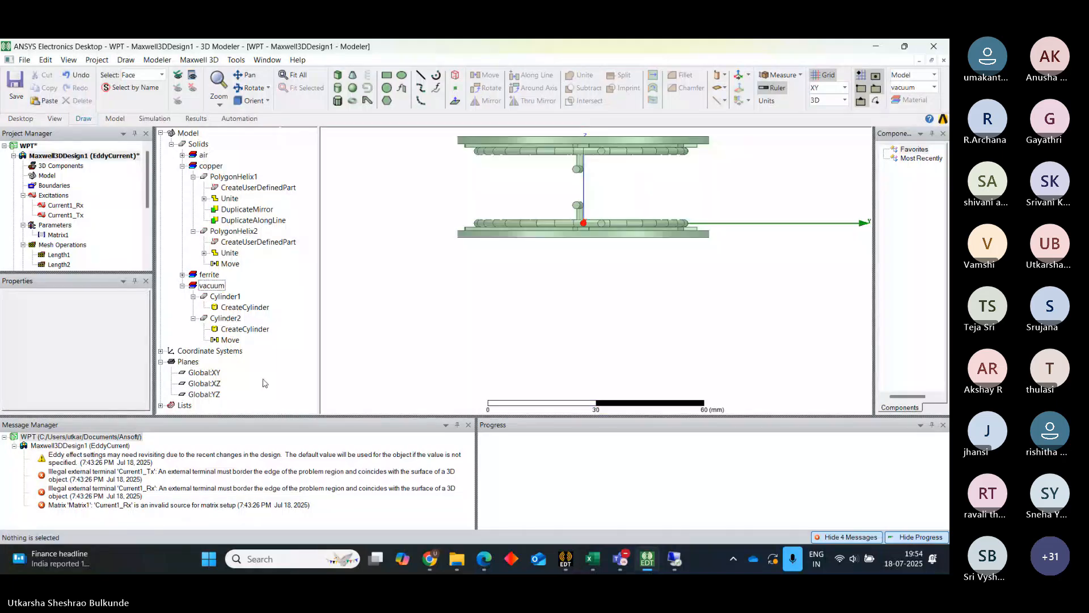
Run the validation check on Maxwell3DDesign1 and close its report.
{"action": "left_click", "coordinate": [167, 120]}
{"action": "left_click", "coordinate": [188, 92]}
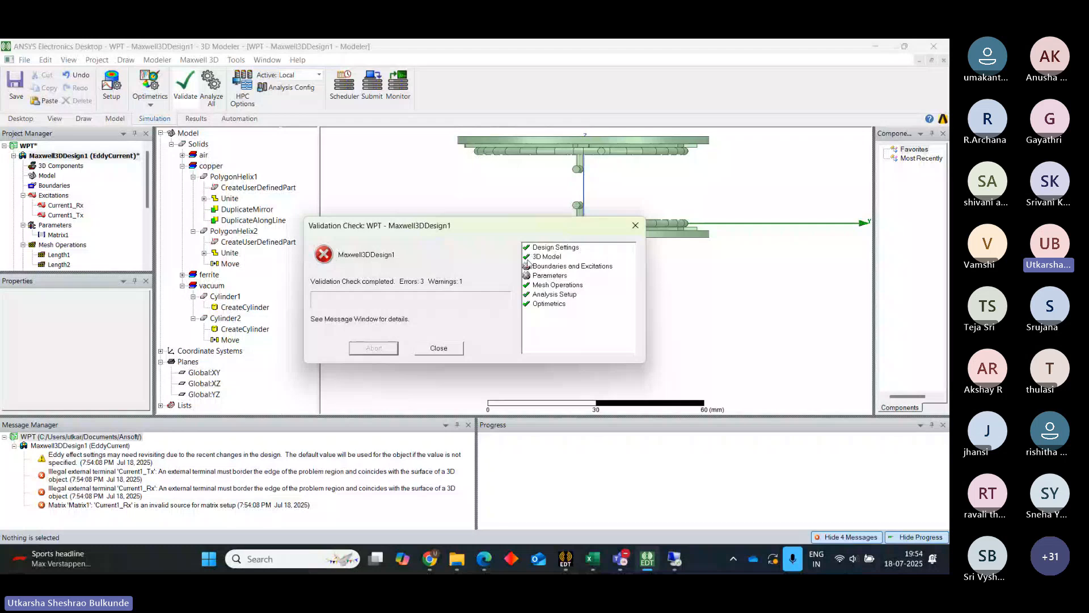
{"action": "left_click", "coordinate": [636, 225]}
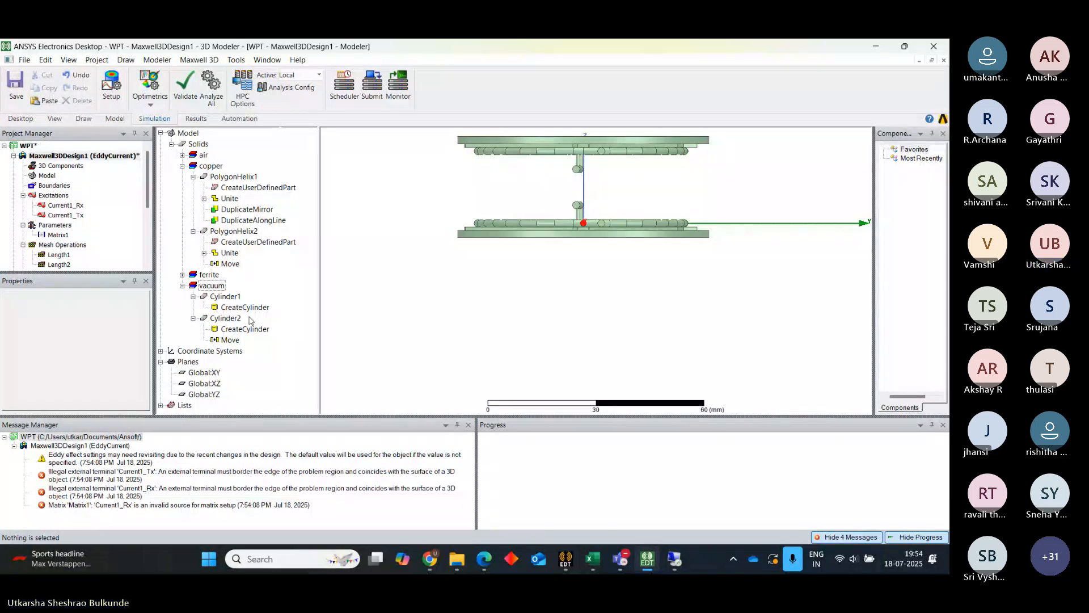
Assign the aluminum material from the system library to Cylinder1 in the vacuum group.
{"action": "left_click", "coordinate": [182, 286]}
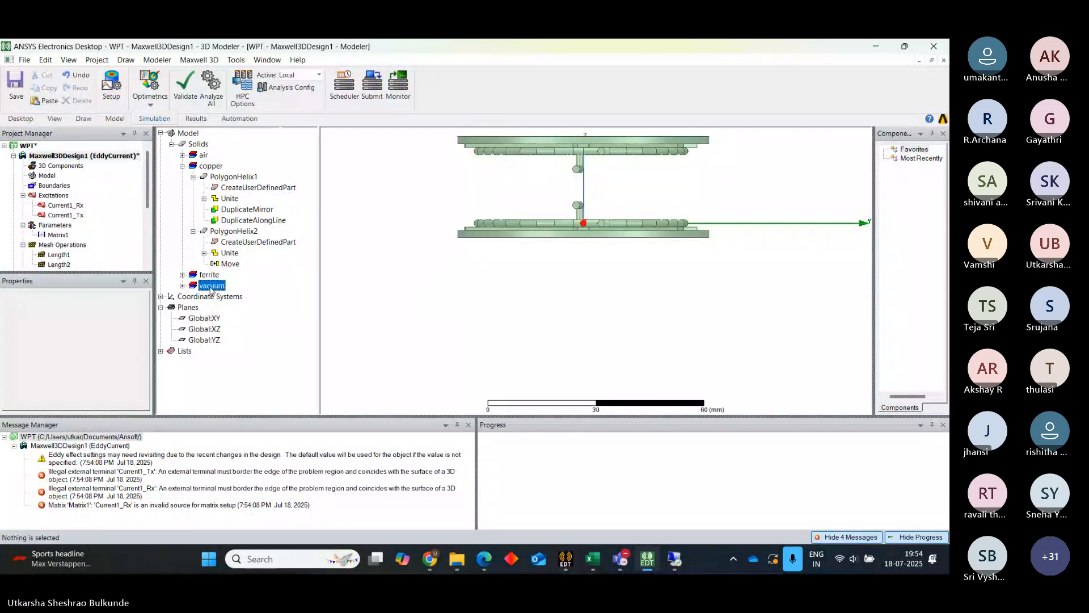
{"action": "left_click", "coordinate": [182, 287]}
{"action": "double_click", "coordinate": [234, 296]}
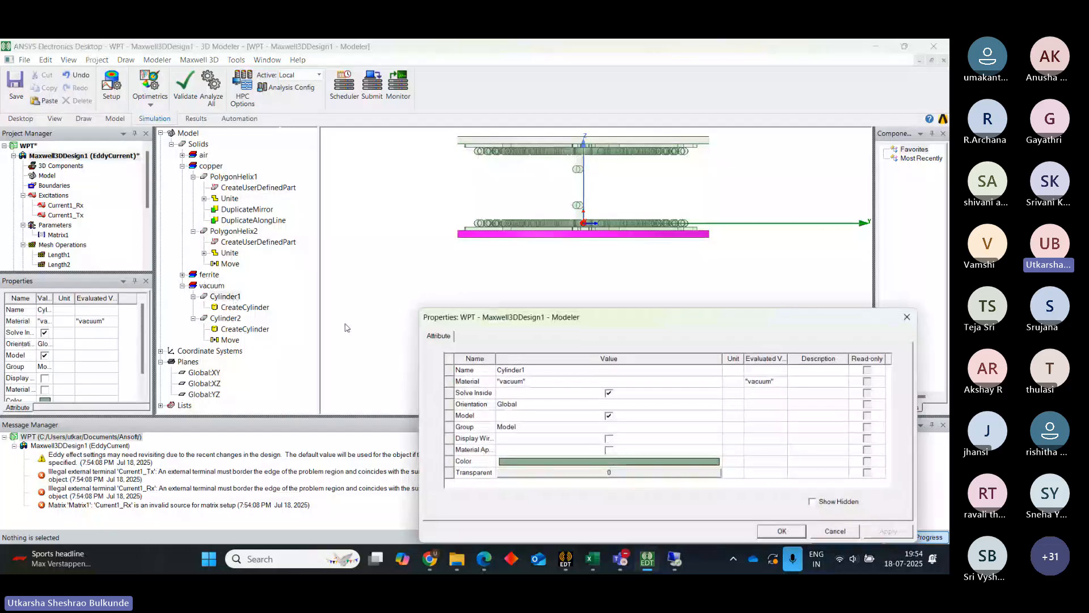
{"action": "left_click", "coordinate": [548, 385]}
{"action": "left_click", "coordinate": [541, 381]}
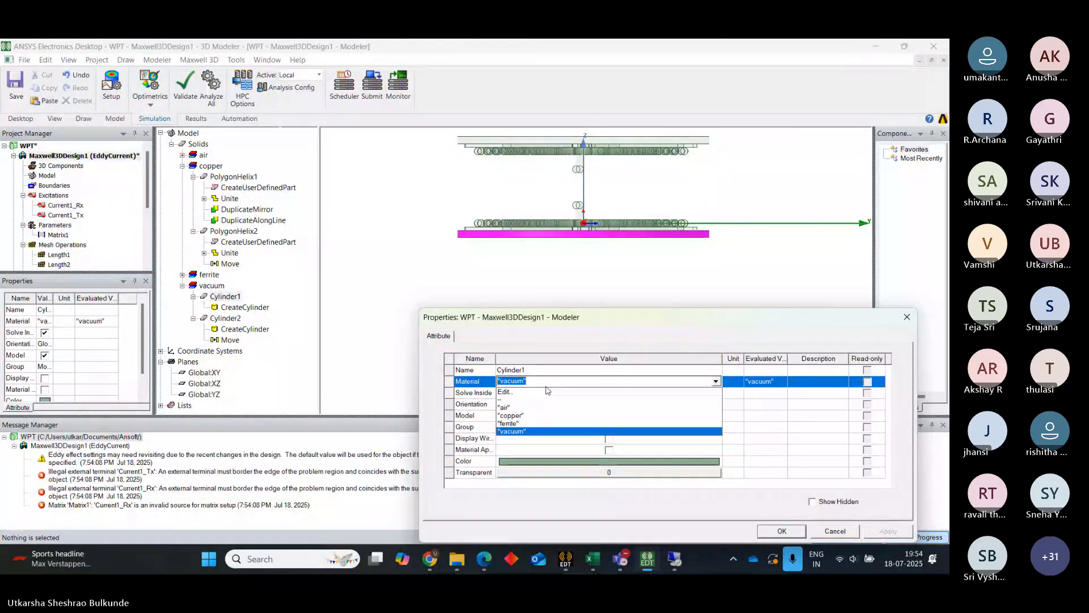
{"action": "left_click", "coordinate": [516, 393]}
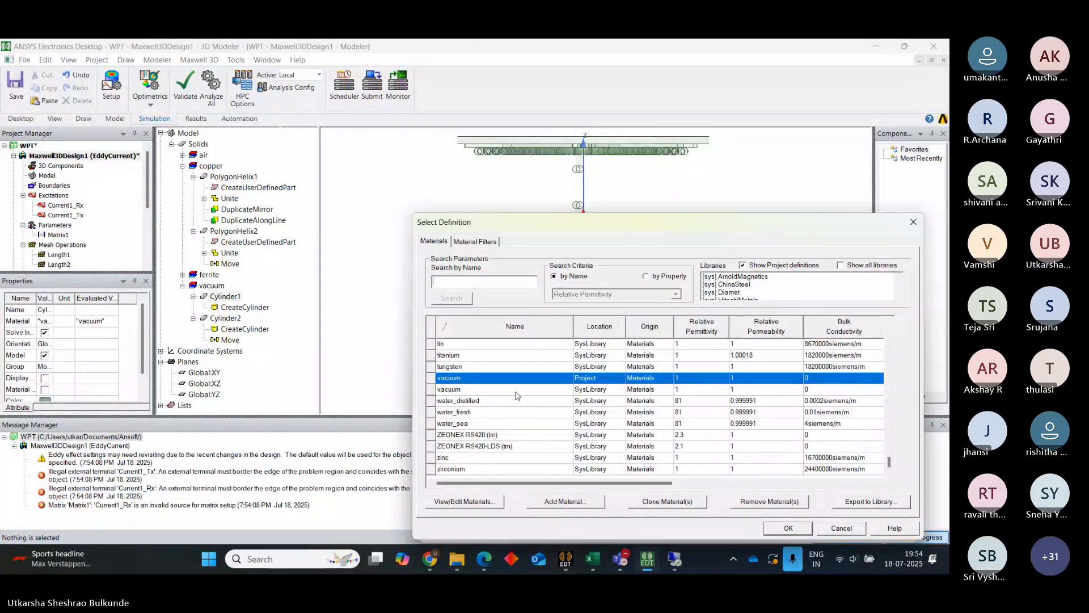
{"action": "type", "text": "alum"}
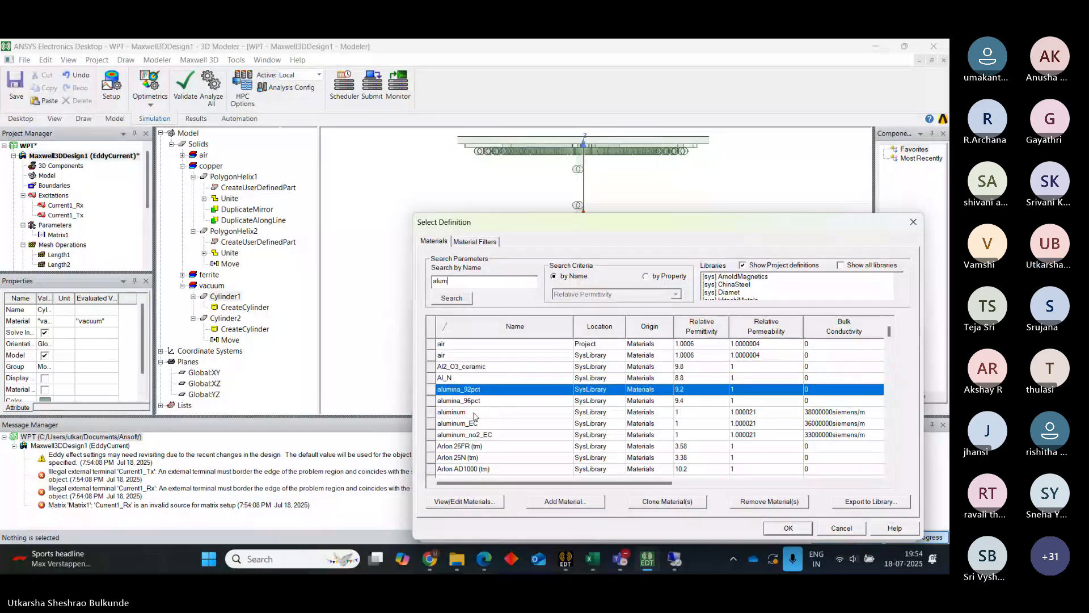
{"action": "left_click", "coordinate": [519, 412]}
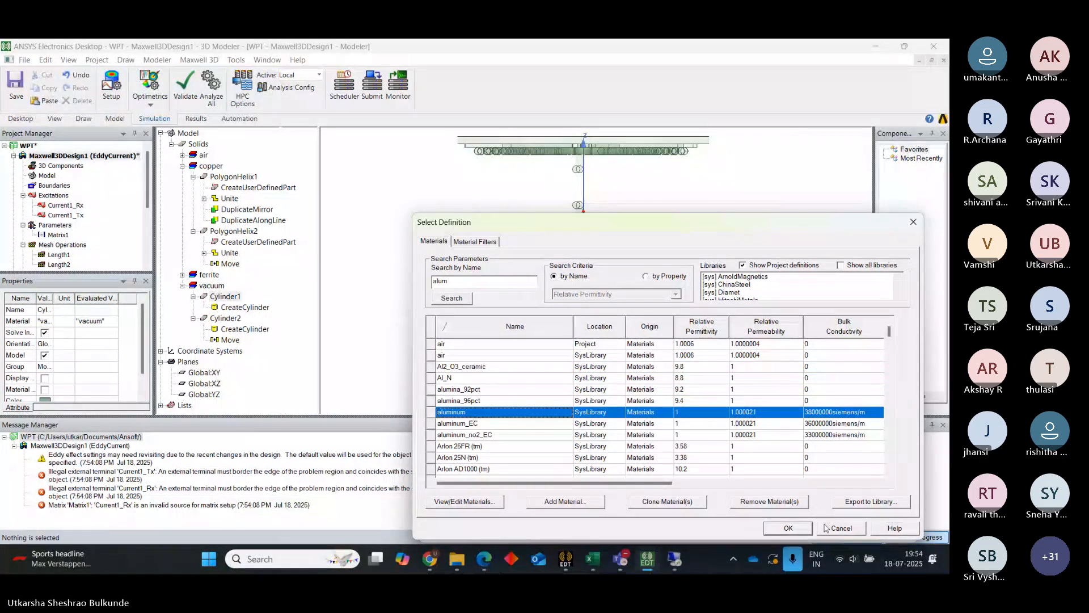
{"action": "left_click", "coordinate": [800, 528]}
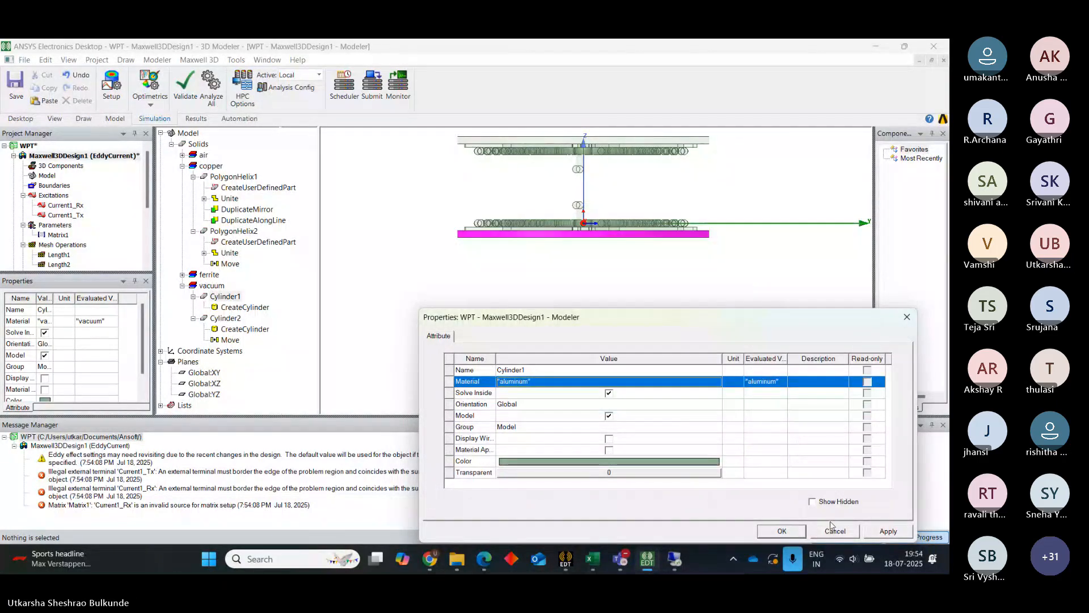
{"action": "left_click", "coordinate": [794, 530]}
{"action": "double_click", "coordinate": [221, 309]}
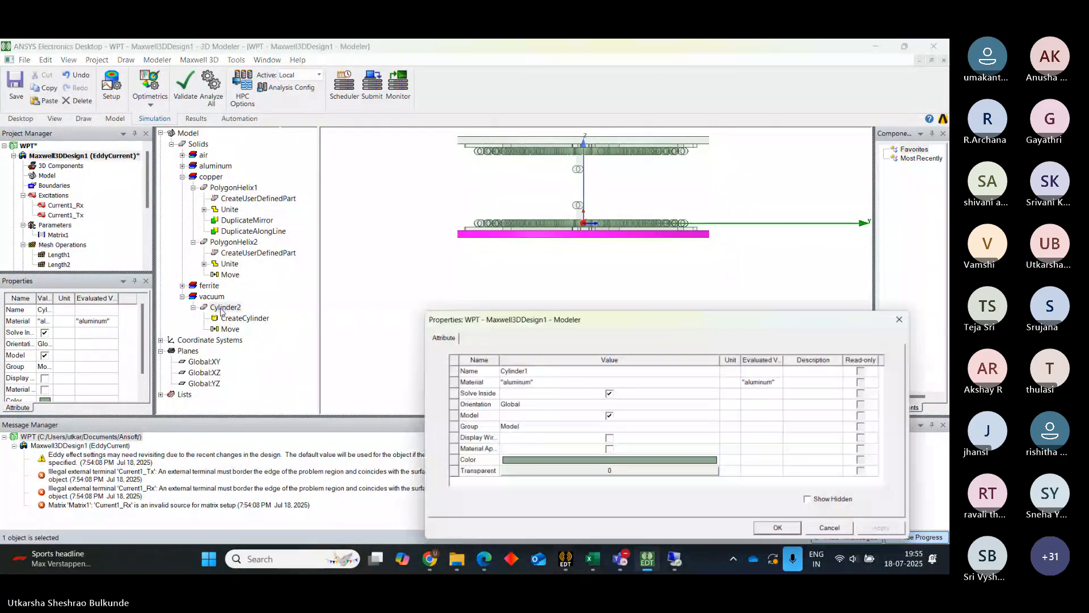
{"action": "left_click", "coordinate": [764, 532]}
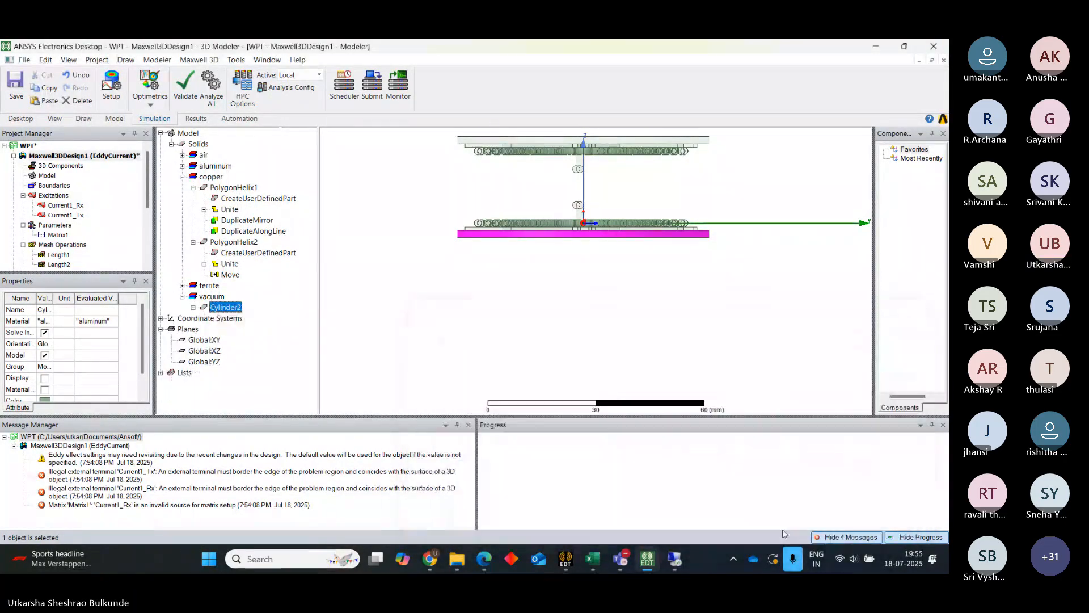
{"action": "double_click", "coordinate": [225, 308]}
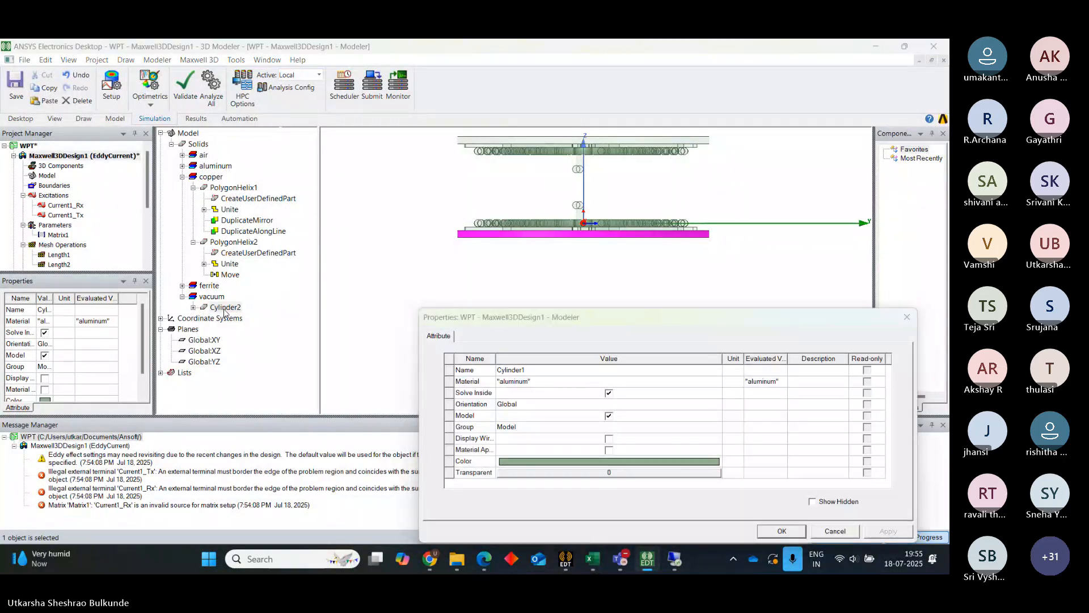
{"action": "left_click", "coordinate": [908, 317]}
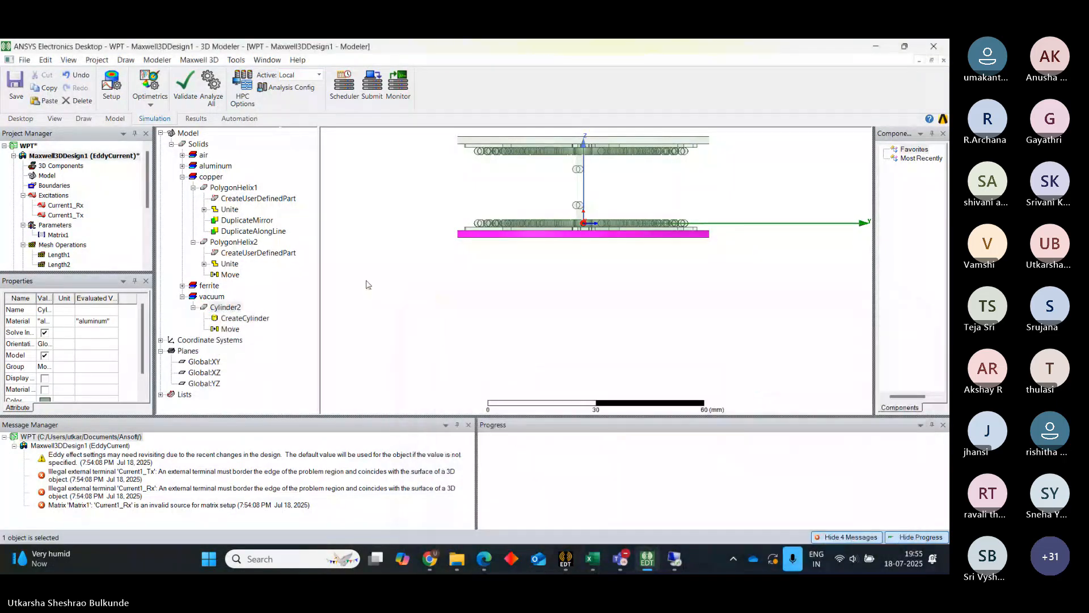
Assign the aluminum material to Cylinder2 in the vacuum group.
{"action": "left_click", "coordinate": [369, 284]}
{"action": "left_click_drag", "start_coordinate": [295, 335], "coordinate": [261, 309]}
{"action": "left_click", "coordinate": [250, 327]}
{"action": "double_click", "coordinate": [252, 320]}
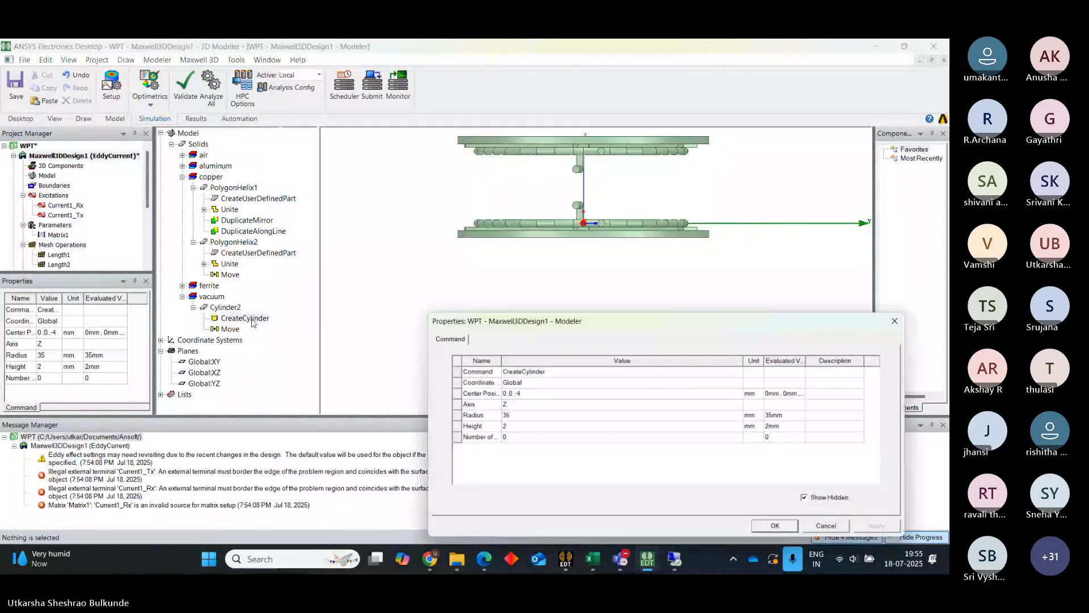
{"action": "left_click", "coordinate": [895, 321]}
{"action": "double_click", "coordinate": [225, 307]}
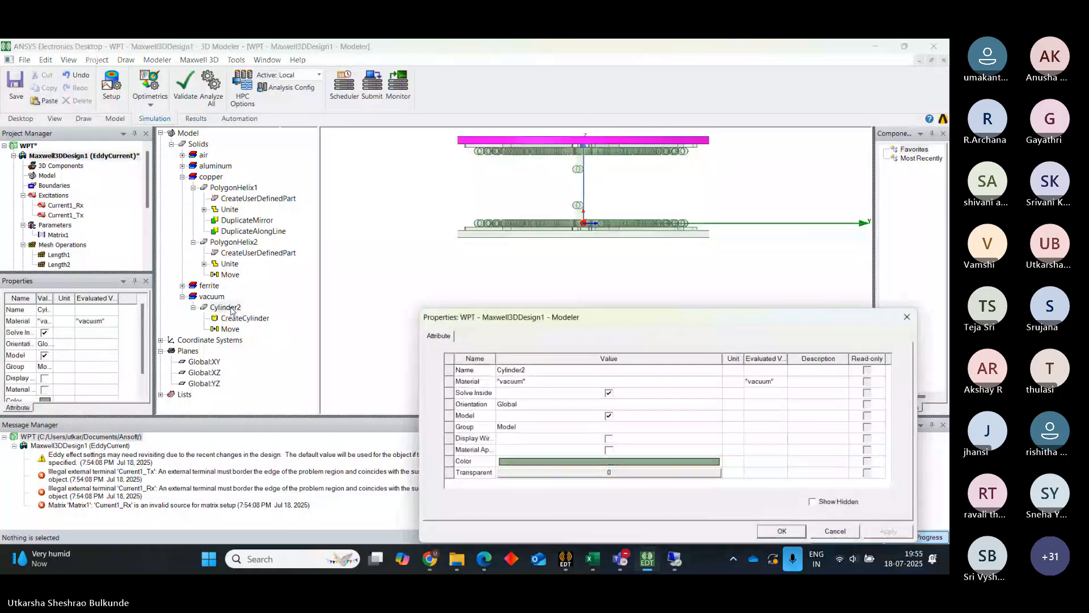
{"action": "left_click", "coordinate": [534, 386]}
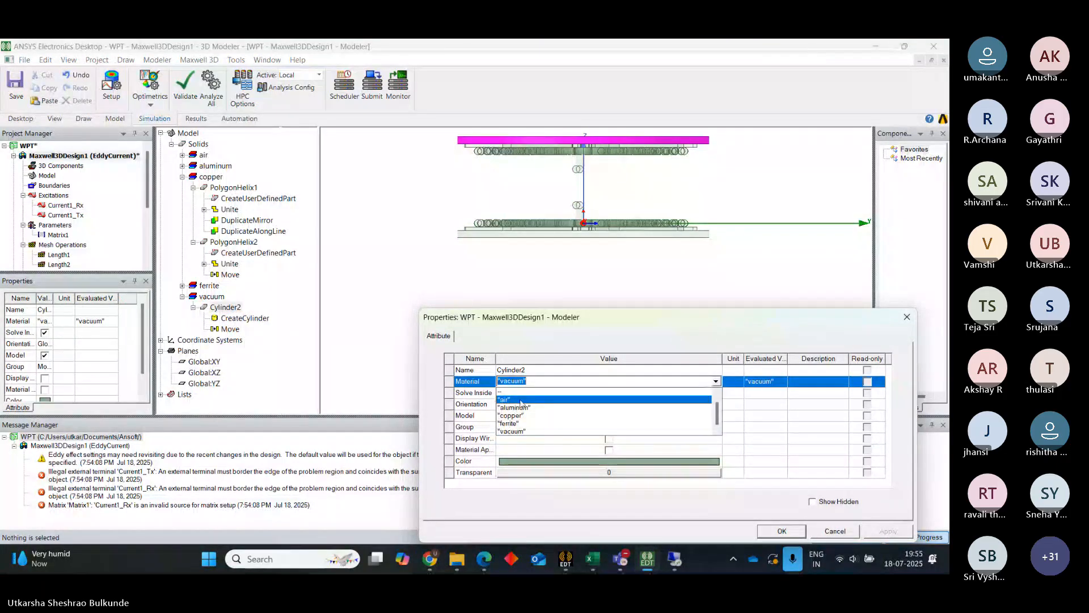
{"action": "left_click", "coordinate": [530, 402]}
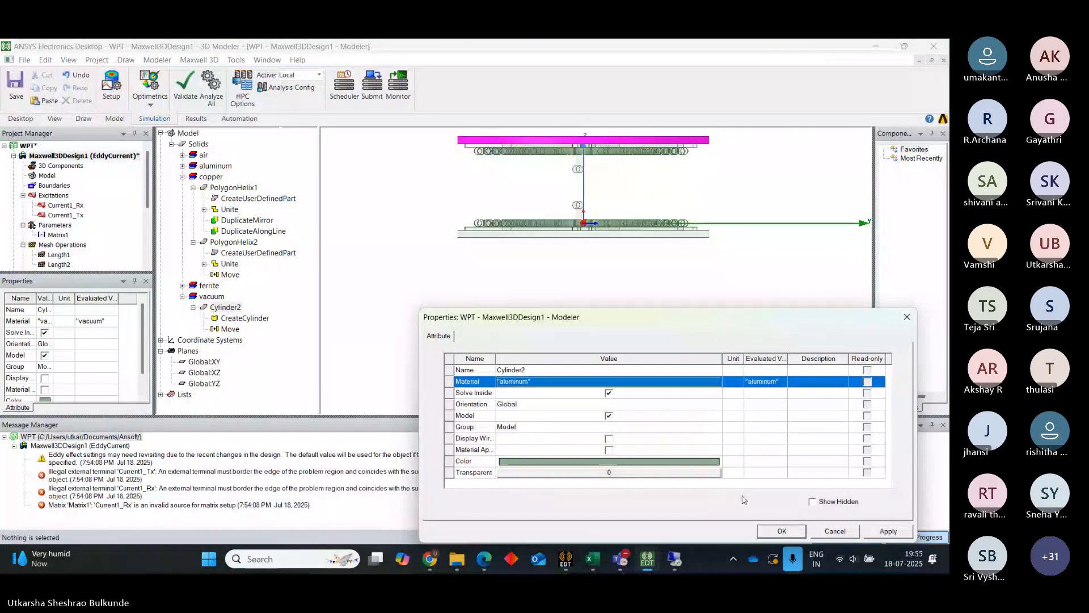
{"action": "left_click", "coordinate": [890, 531]}
{"action": "left_click", "coordinate": [782, 531]}
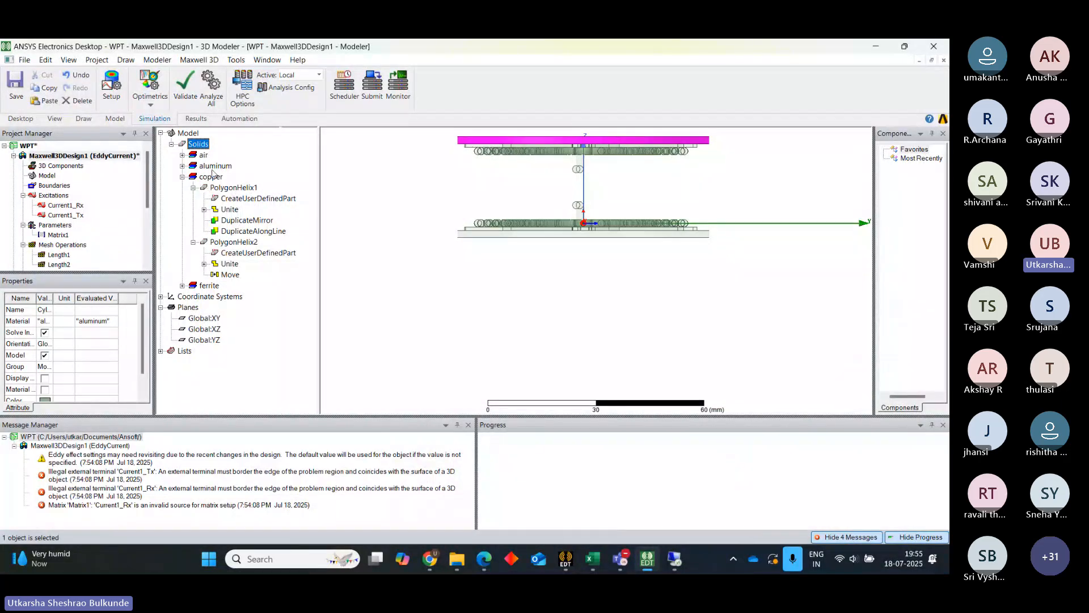
Examine the Current1_Rx and Current1_Tx excitations, their properties and where each one sits on the coils.
{"action": "left_click", "coordinate": [183, 178]}
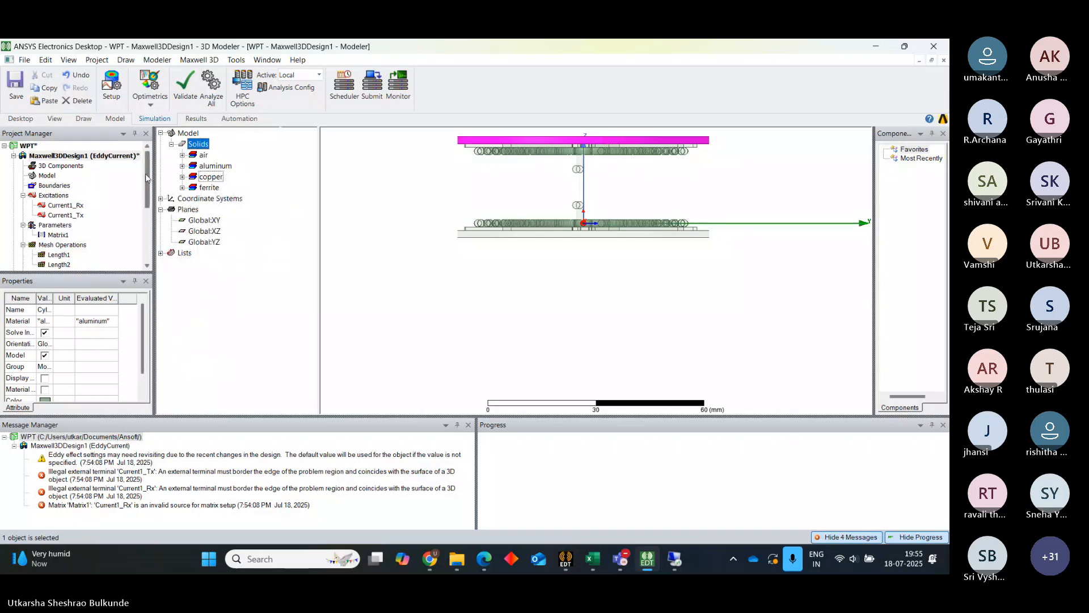
{"action": "left_click", "coordinate": [58, 206]}
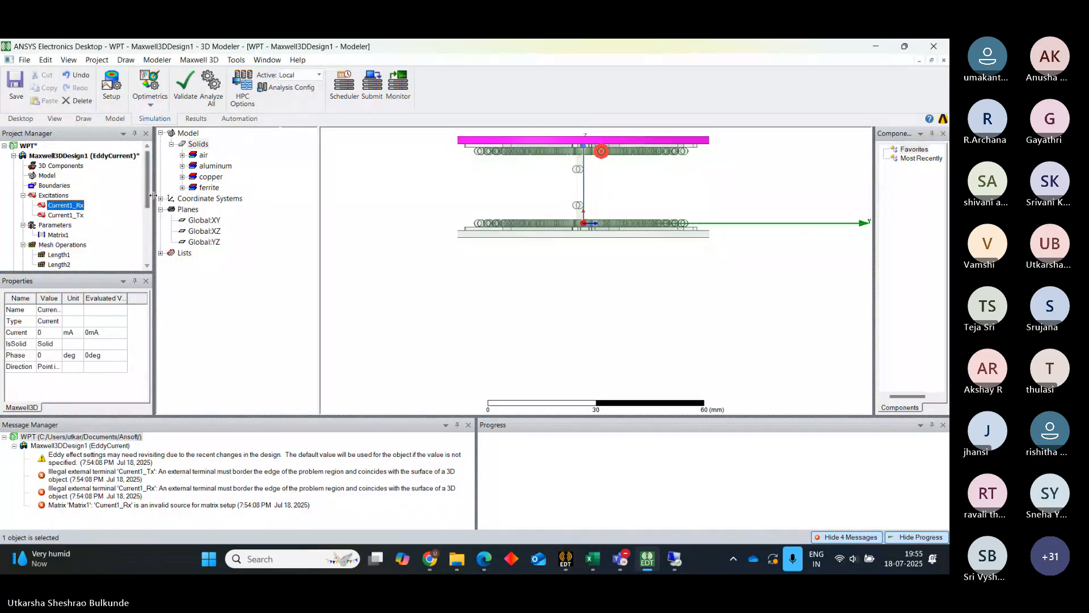
{"action": "left_click_drag", "start_coordinate": [154, 205], "coordinate": [152, 206]}
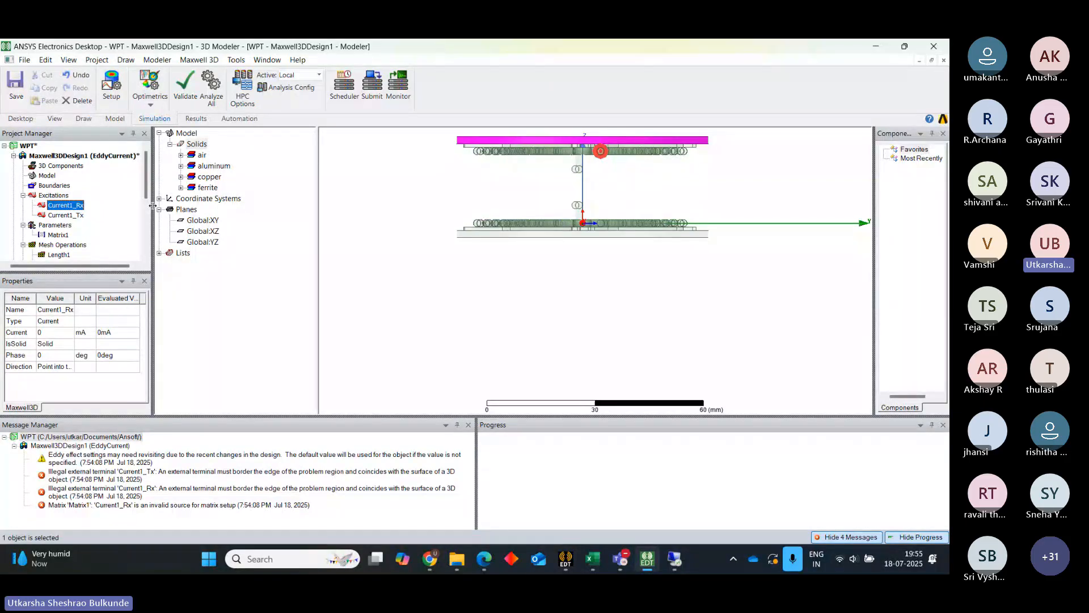
{"action": "left_click_drag", "start_coordinate": [153, 205], "coordinate": [168, 205]}
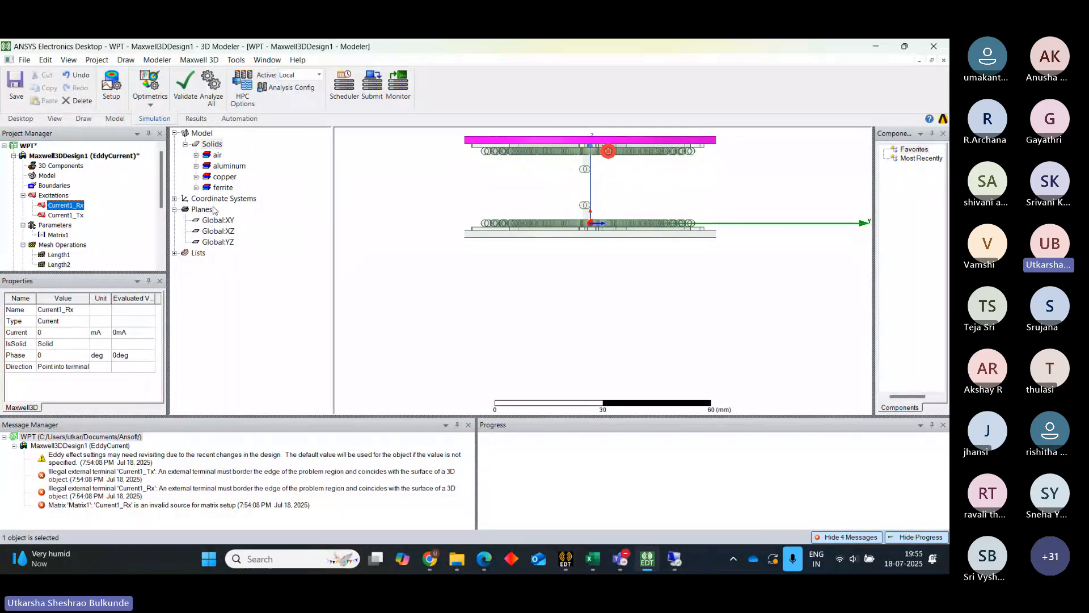
{"action": "left_click", "coordinate": [586, 327]}
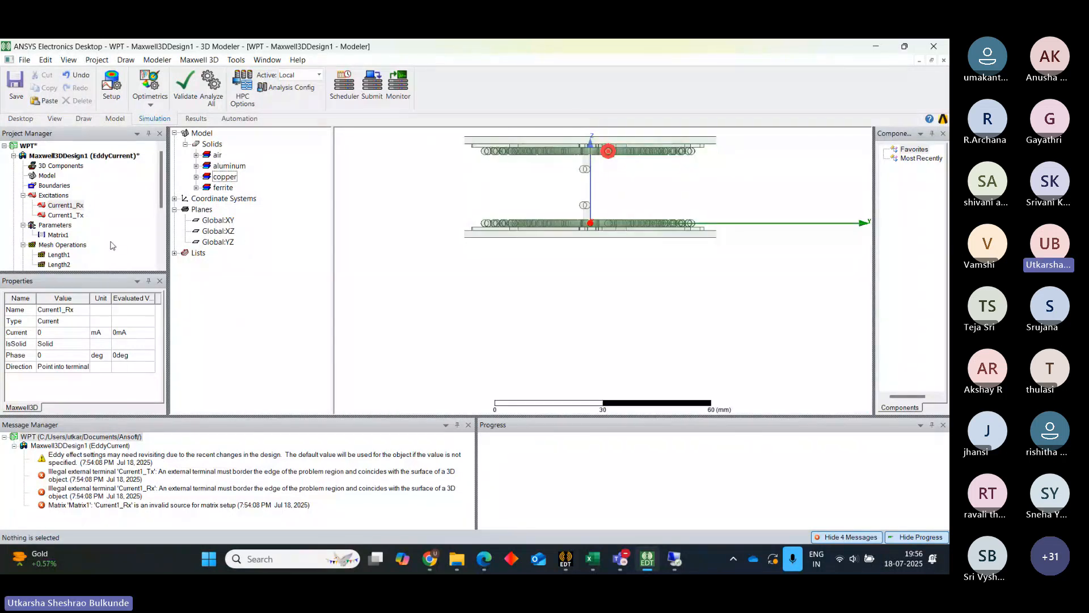
{"action": "left_click", "coordinate": [69, 216]}
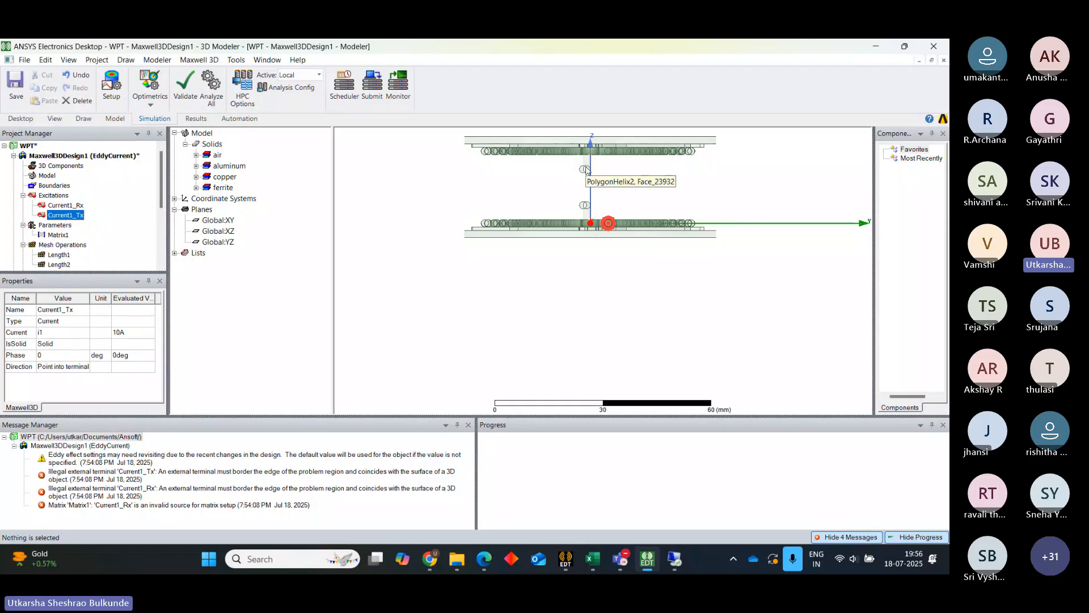
{"action": "left_click", "coordinate": [726, 231]}
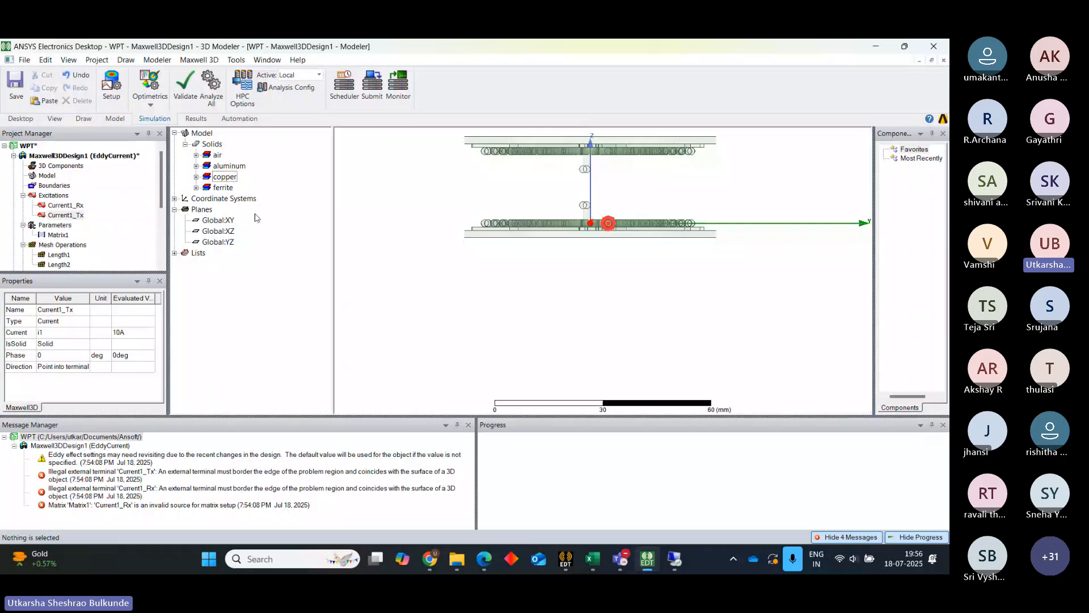
Examine the air Region's extent around the model, along with PolygonHelix1 in the copper group.
{"action": "left_click", "coordinate": [222, 178]}
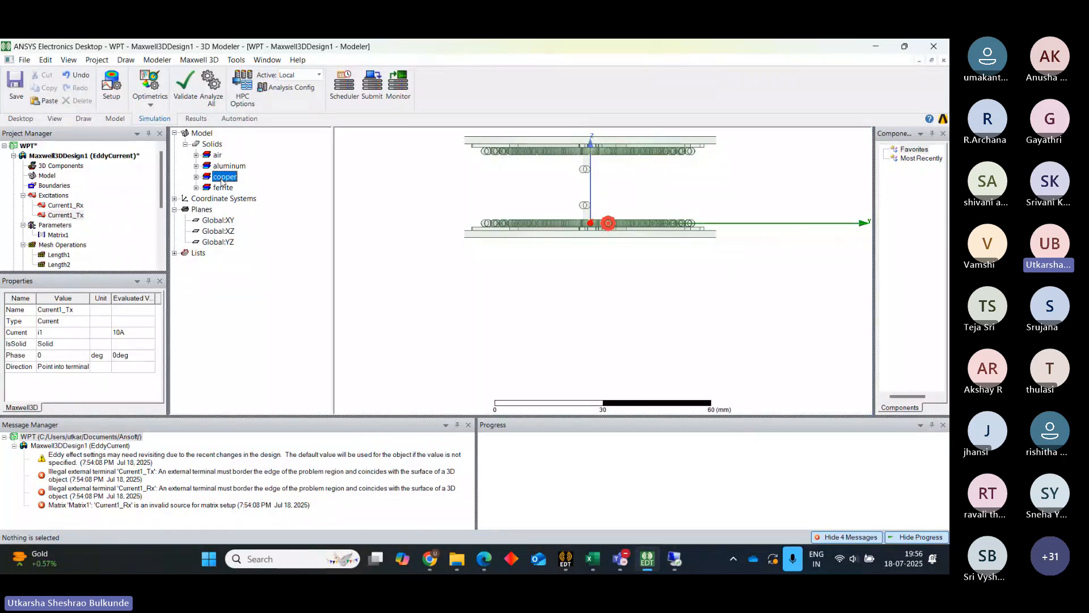
{"action": "left_click", "coordinate": [196, 155]}
{"action": "left_click", "coordinate": [256, 178]}
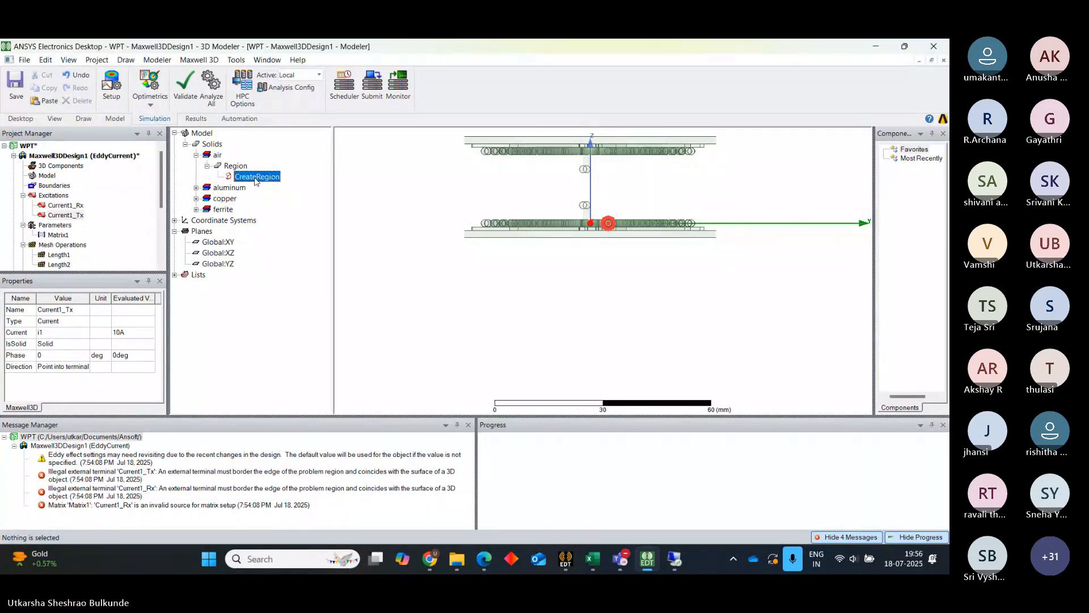
{"action": "left_click", "coordinate": [236, 166]}
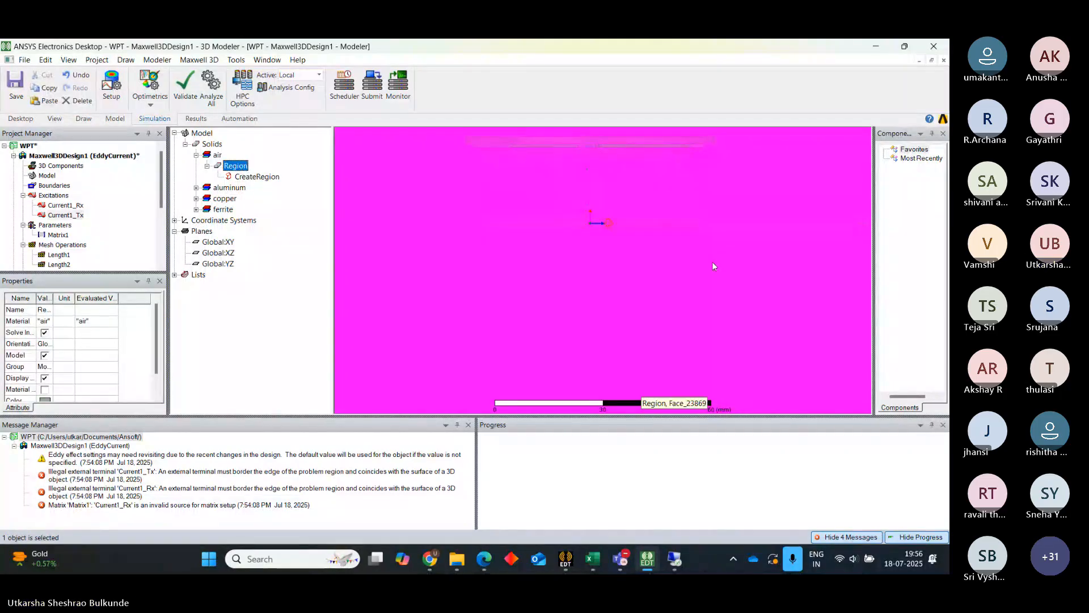
{"action": "scroll", "coordinate": [720, 246], "scroll_direction": "down", "scroll_amount": 2}
{"action": "scroll", "coordinate": [721, 247], "scroll_direction": "down", "scroll_amount": 2}
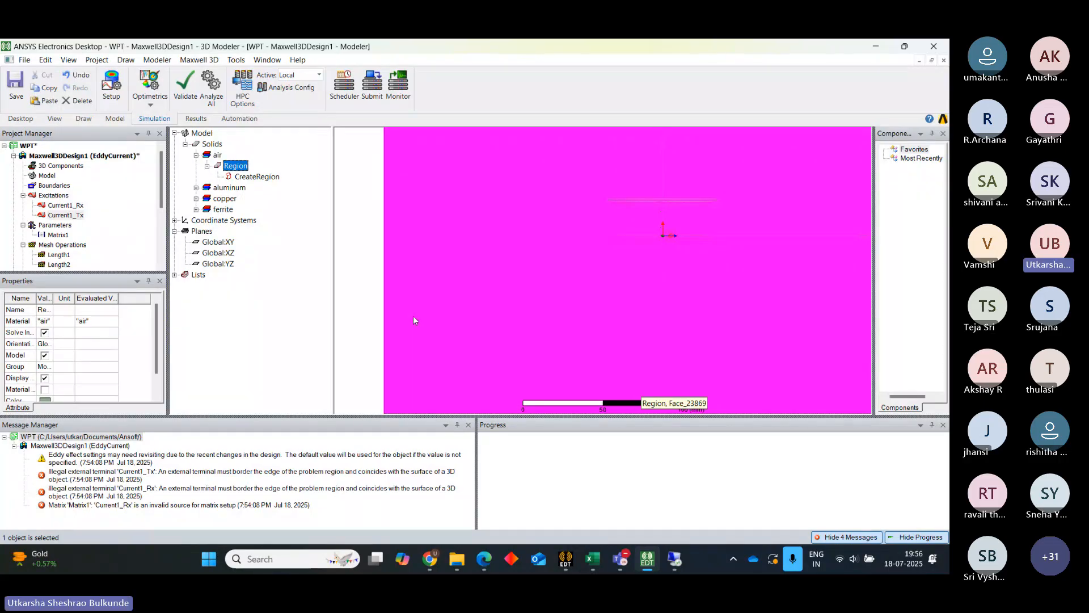
{"action": "left_click", "coordinate": [327, 225]}
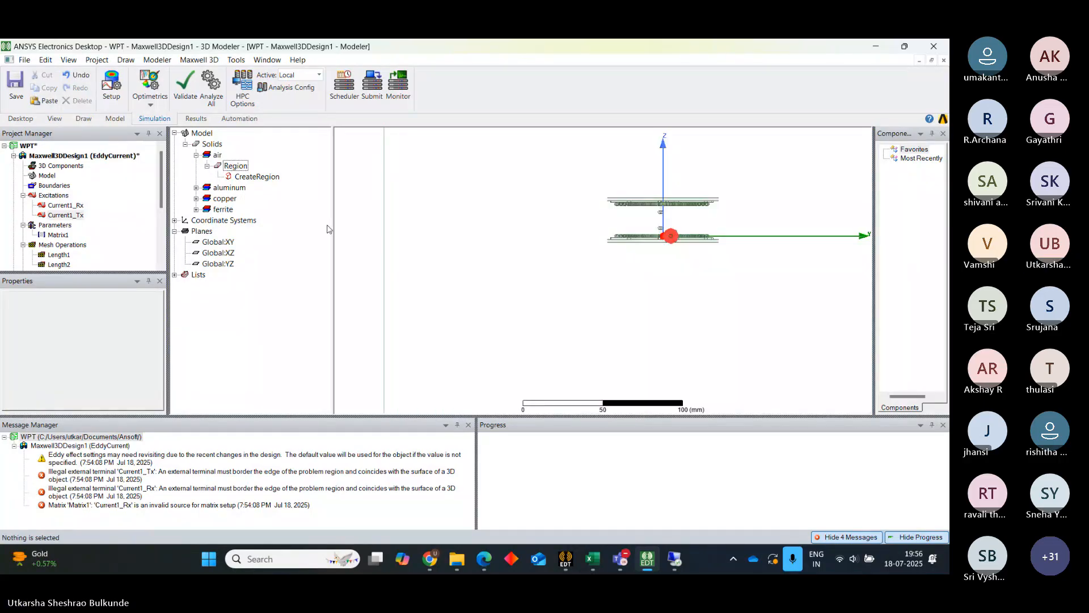
{"action": "left_click", "coordinate": [784, 226]}
{"action": "left_click", "coordinate": [332, 187]}
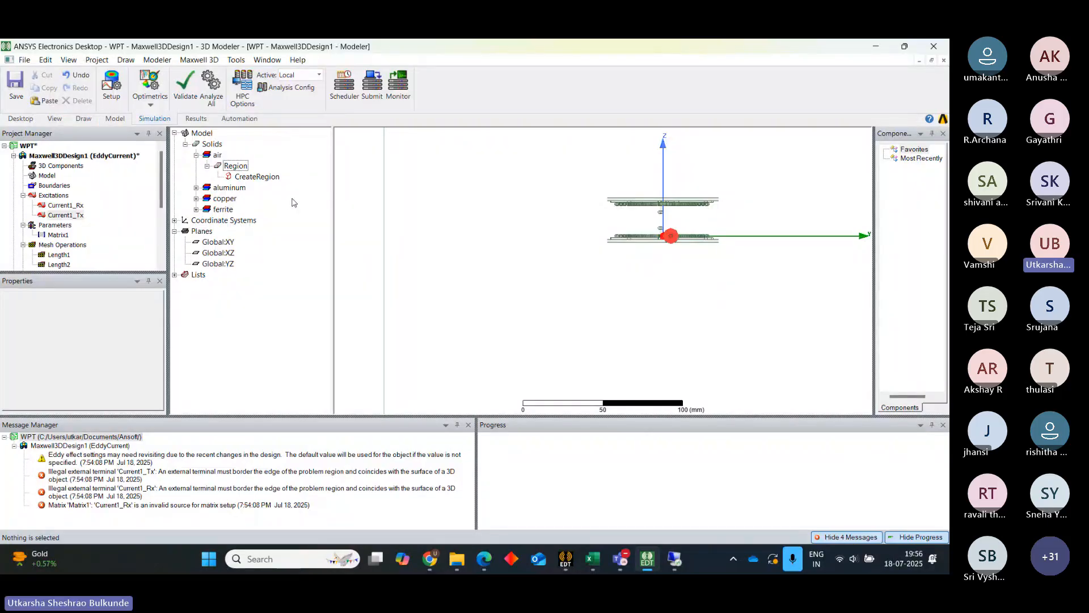
{"action": "left_click", "coordinate": [195, 198]}
{"action": "left_click", "coordinate": [251, 211]}
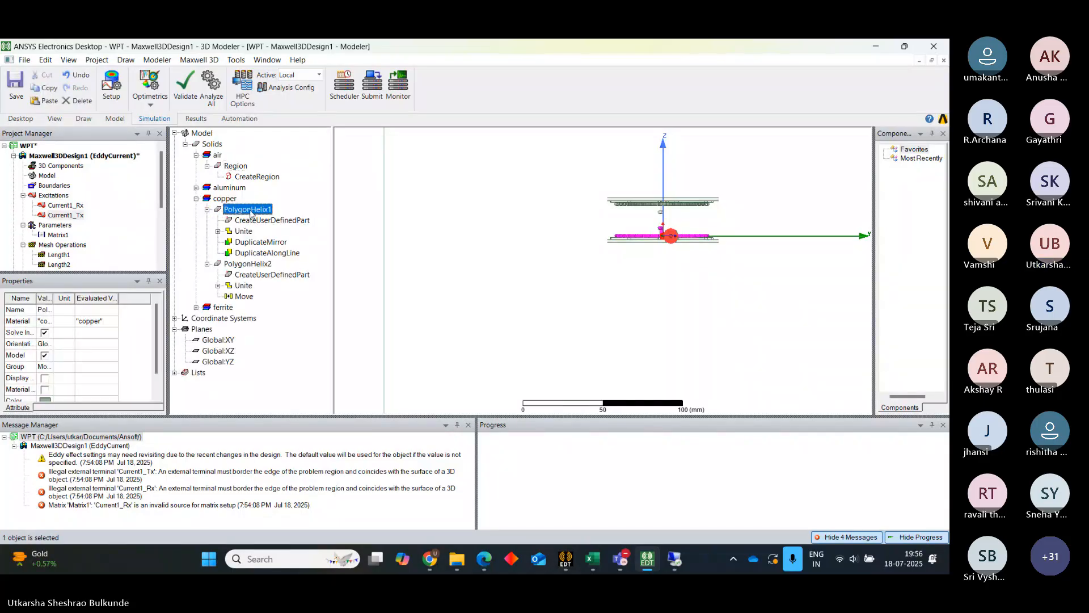
{"action": "left_click", "coordinate": [318, 338]}
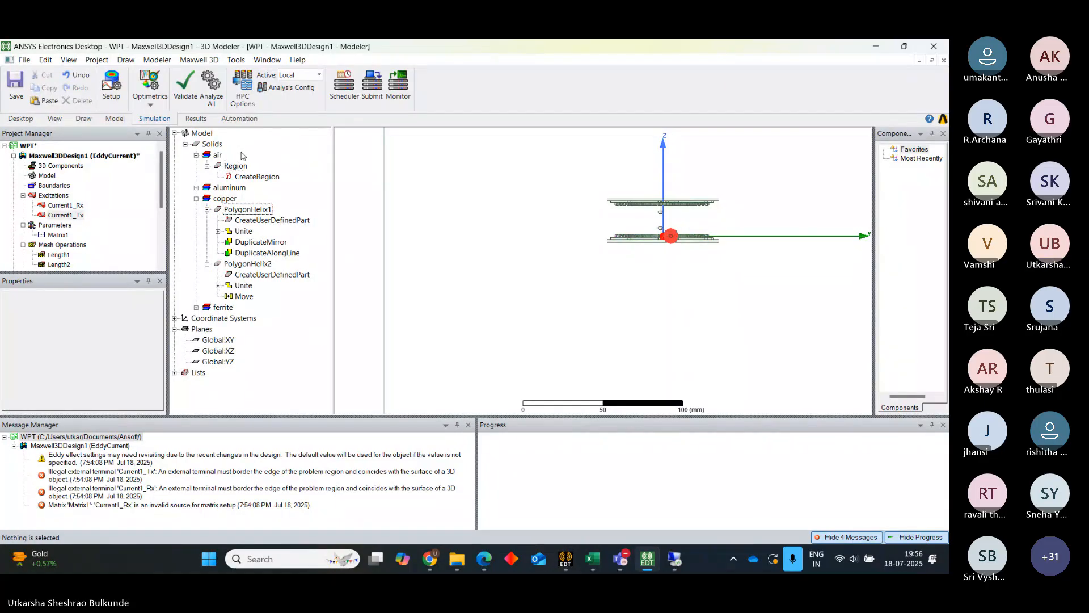
Inspect the Region's outer boundary and faces, and review the padding settings of its CreateRegion command.
{"action": "left_click", "coordinate": [257, 177]}
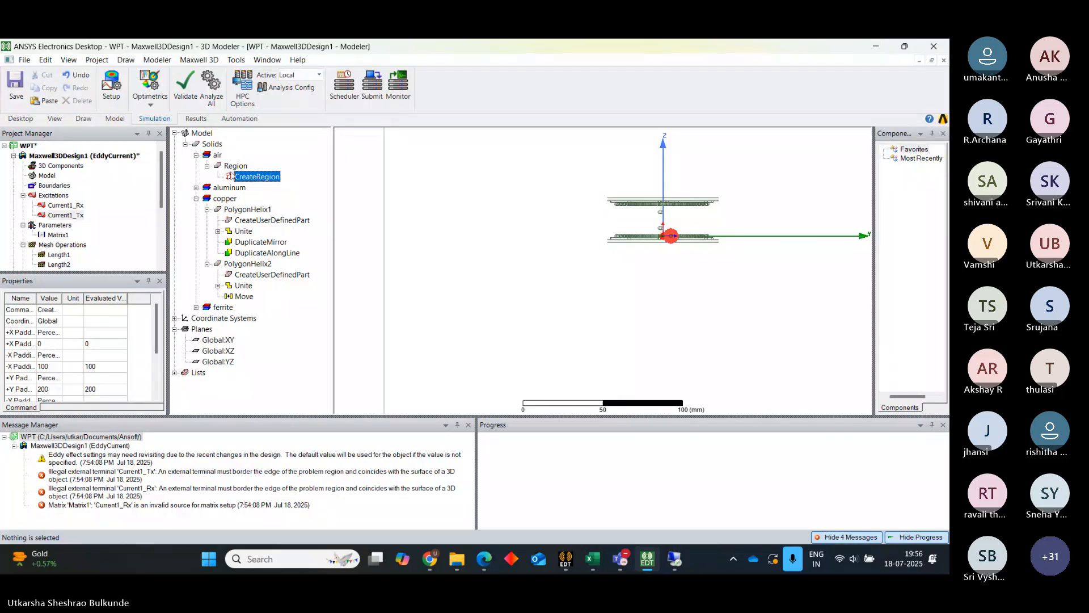
{"action": "left_click", "coordinate": [232, 167]}
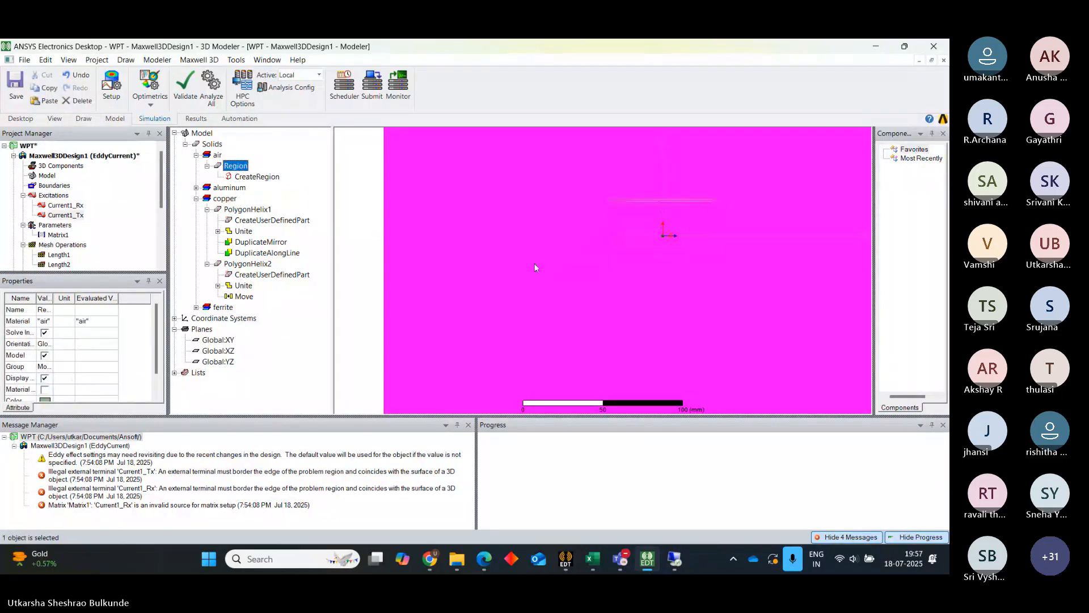
{"action": "scroll", "coordinate": [610, 248], "scroll_direction": "down", "scroll_amount": 2}
{"action": "scroll", "coordinate": [610, 252], "scroll_direction": "down", "scroll_amount": 1}
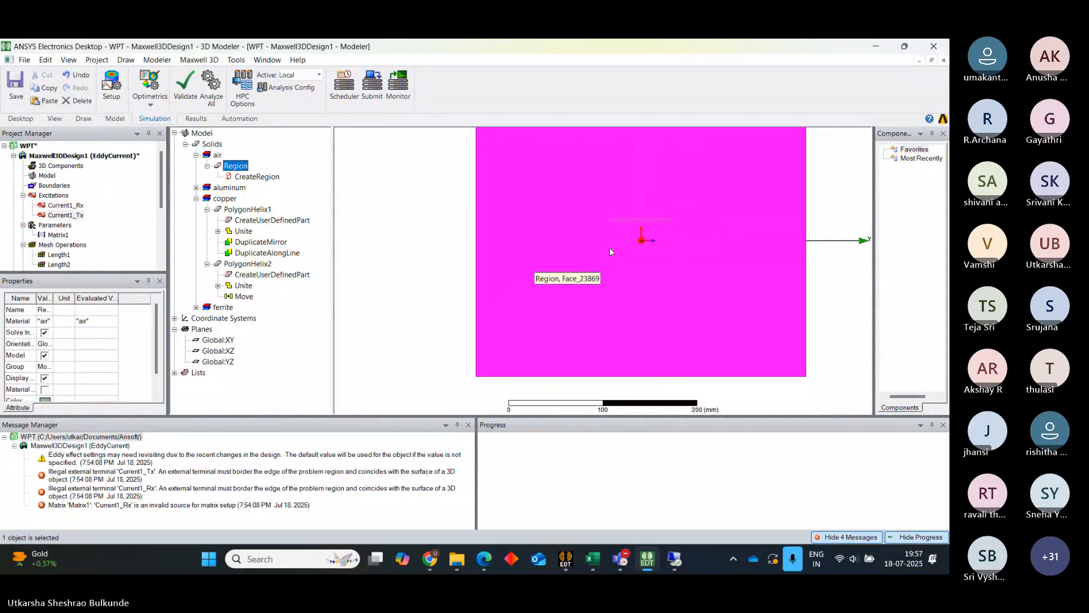
{"action": "left_click", "coordinate": [856, 161]}
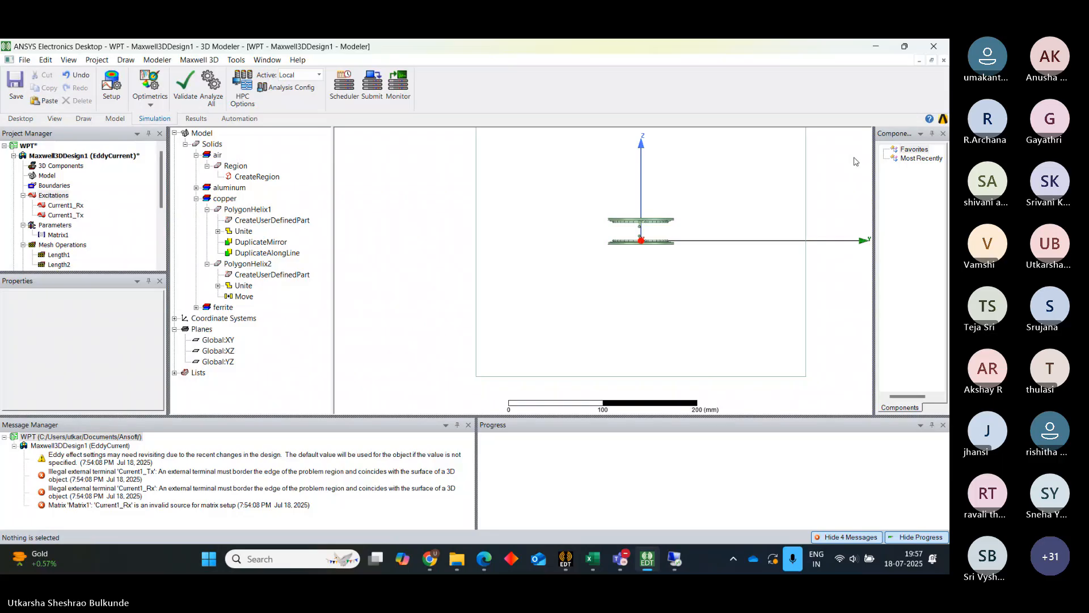
{"action": "left_click", "coordinate": [247, 178]}
{"action": "left_click", "coordinate": [235, 167]}
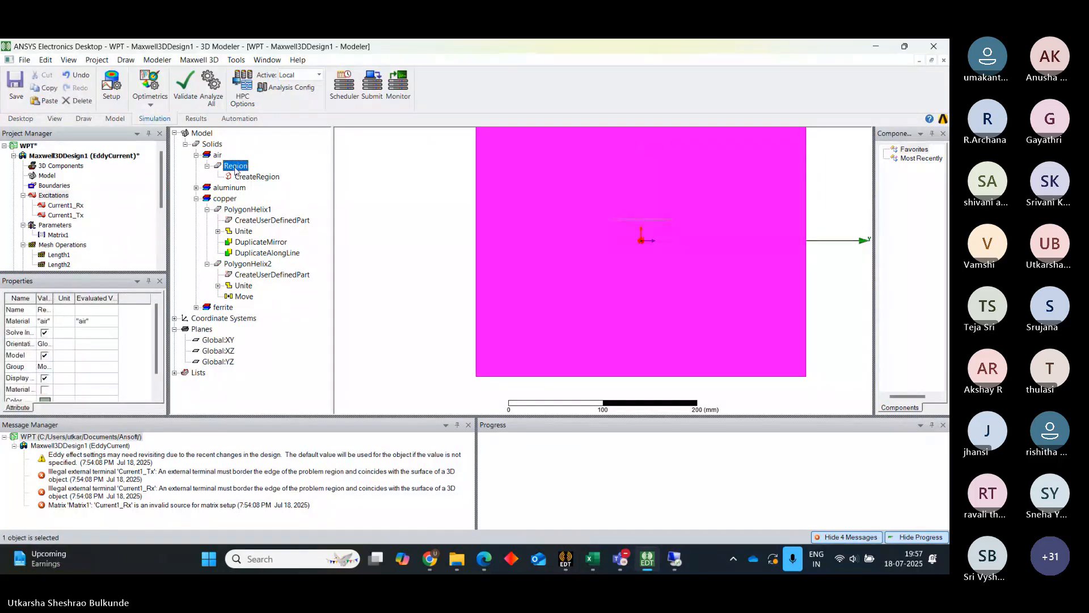
{"action": "scroll", "coordinate": [741, 260], "scroll_direction": "up", "scroll_amount": 2}
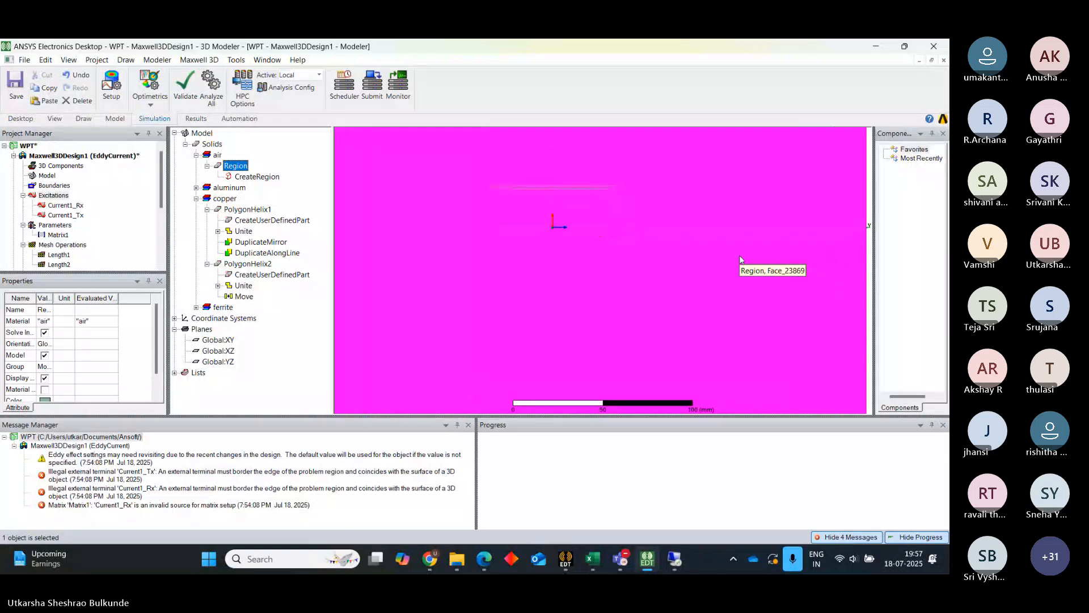
{"action": "scroll", "coordinate": [741, 260], "scroll_direction": "up", "scroll_amount": 2}
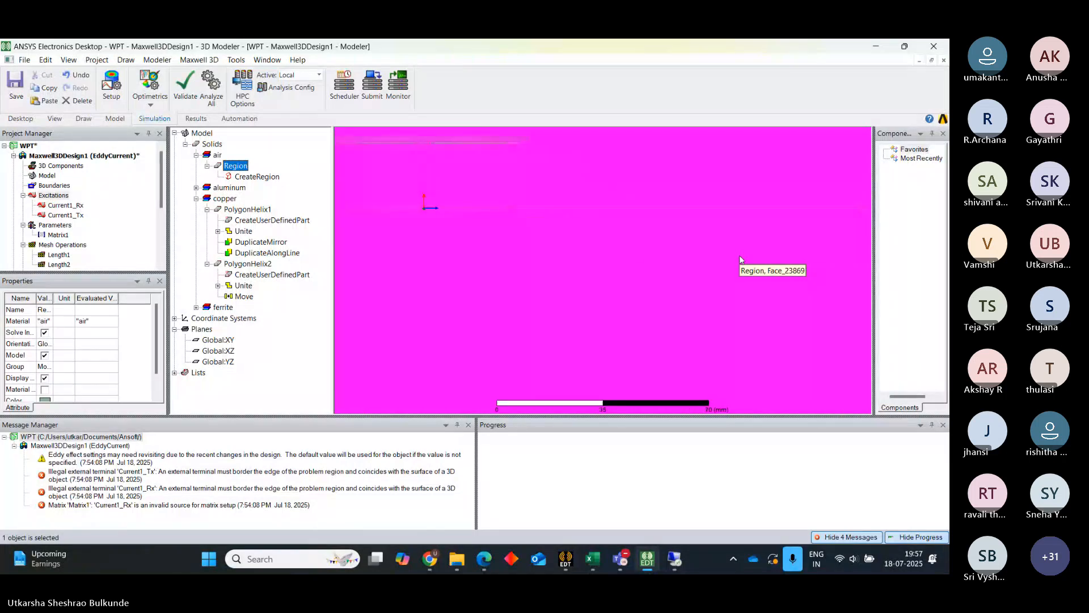
{"action": "left_click", "coordinate": [478, 243]}
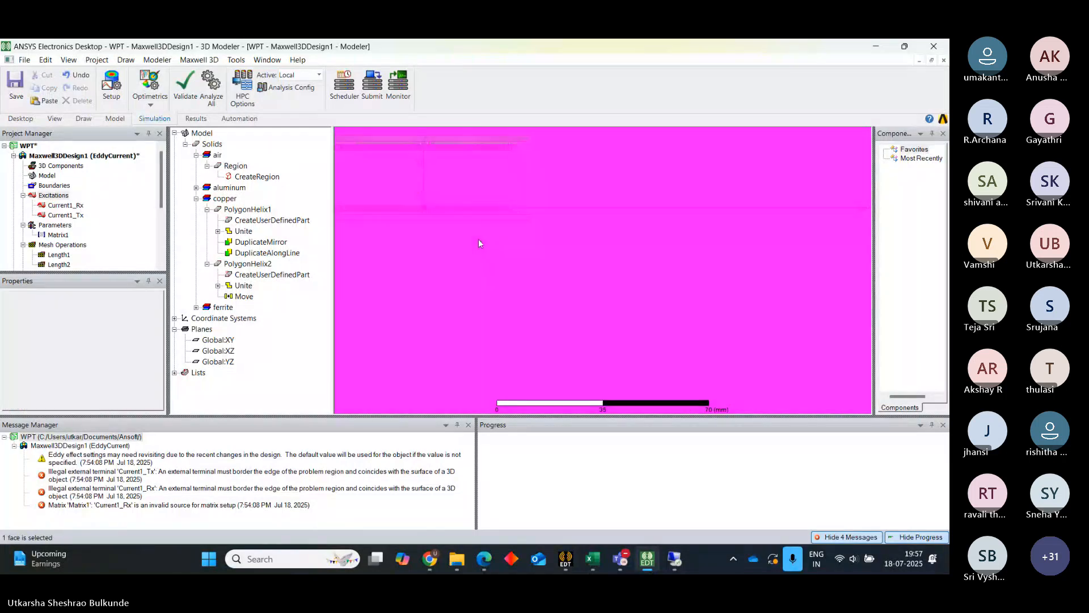
{"action": "left_click", "coordinate": [298, 342]}
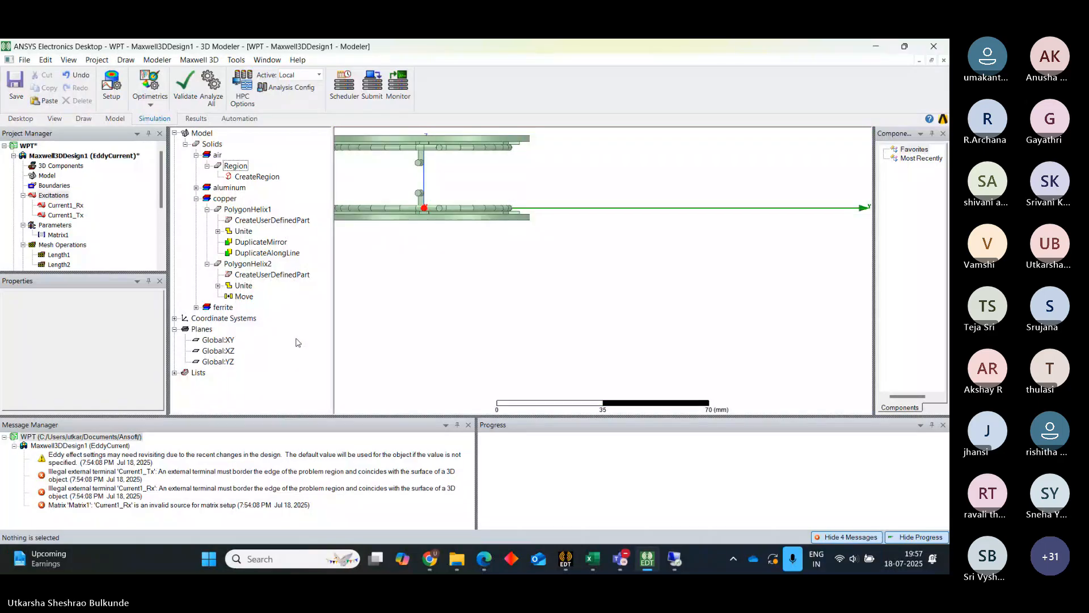
{"action": "double_click", "coordinate": [253, 177]}
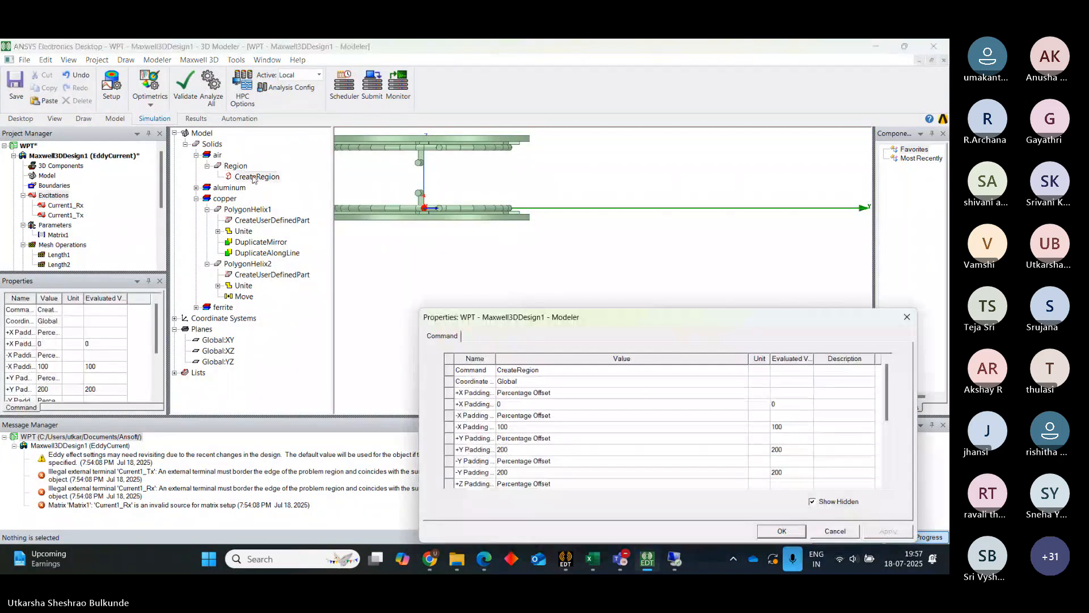
{"action": "left_click", "coordinate": [907, 316]}
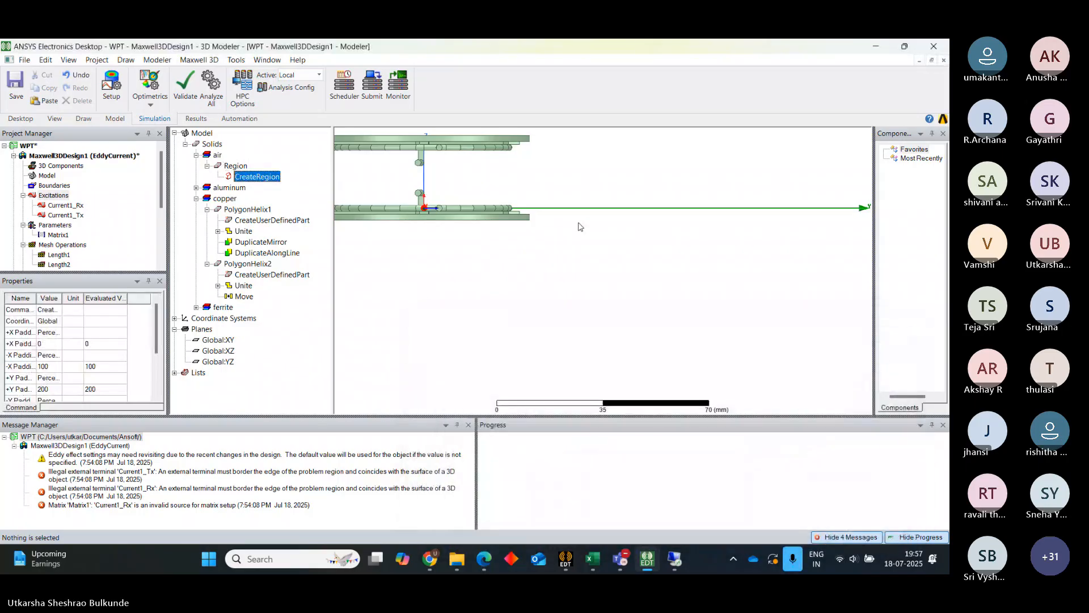
Rotate the model into an oblique 3D view to check the coil lead ends against the region boundary.
{"action": "scroll", "coordinate": [499, 205], "scroll_direction": "down", "scroll_amount": 4}
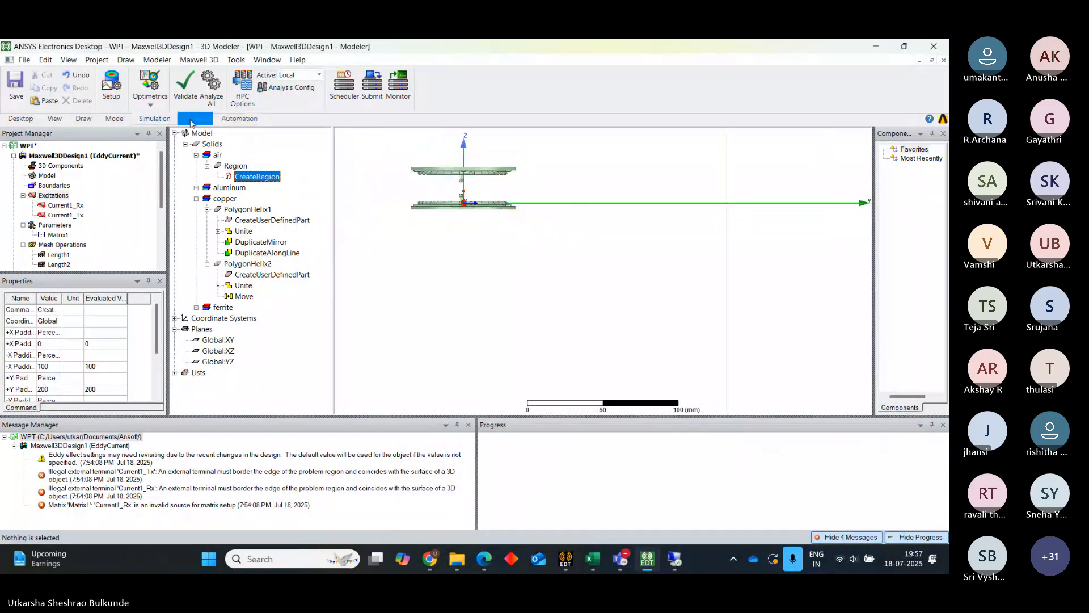
{"action": "left_click", "coordinate": [111, 118]}
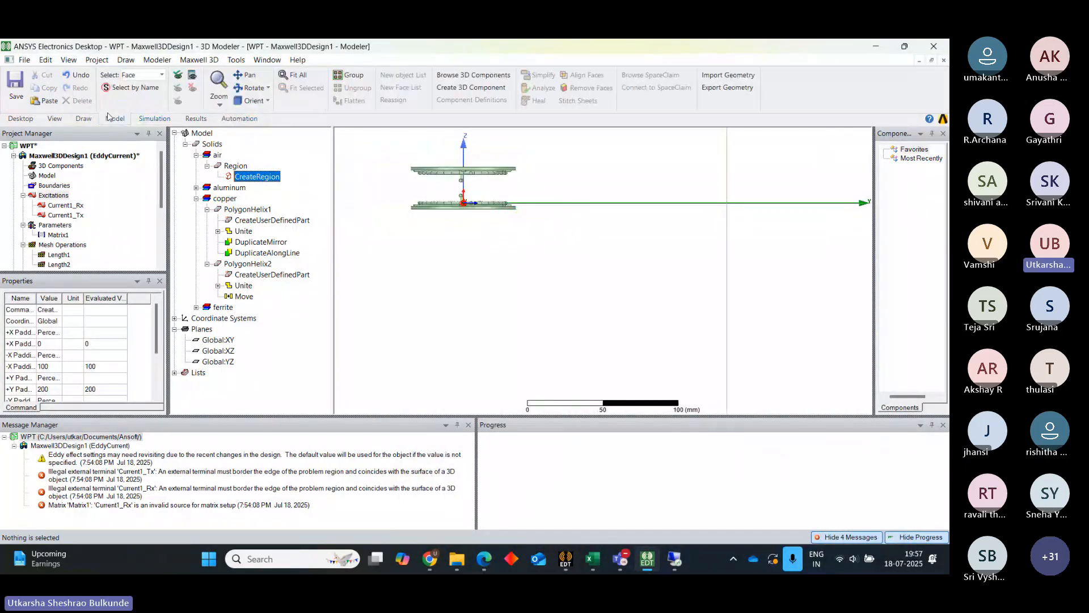
{"action": "left_click", "coordinate": [250, 88]}
{"action": "left_click_drag", "start_coordinate": [541, 310], "coordinate": [660, 340]}
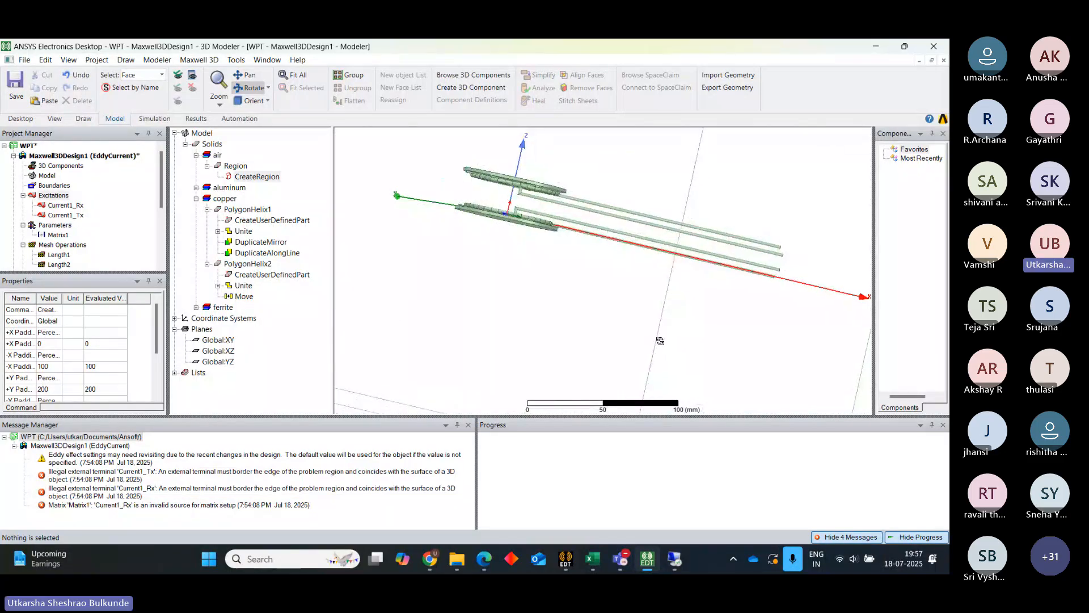
{"action": "scroll", "coordinate": [671, 296], "scroll_direction": "down", "scroll_amount": 2}
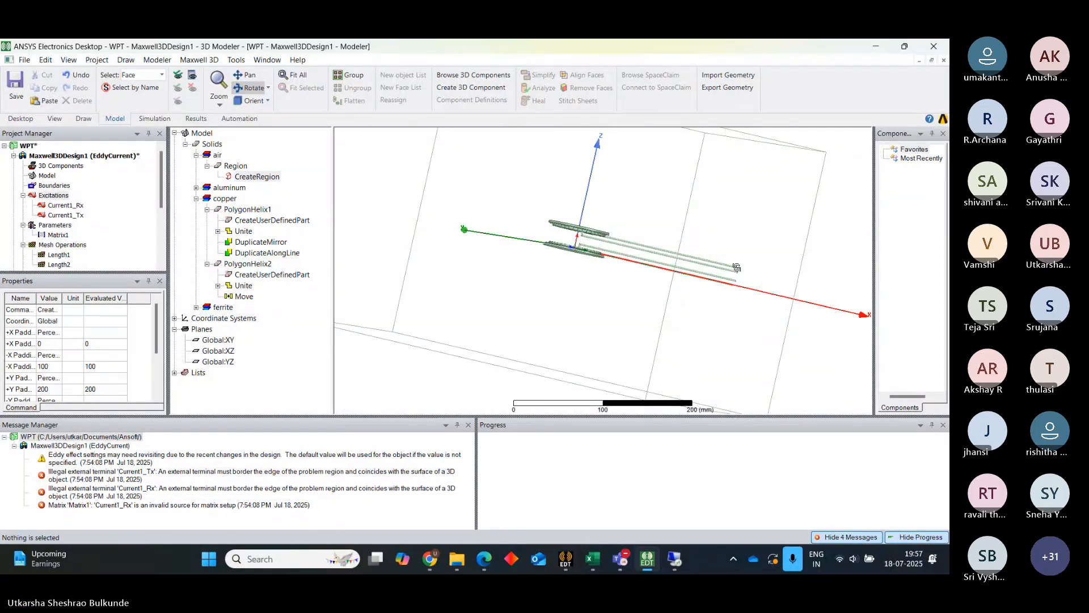
Inspect the highlighted air Region from several angles to compare its outer faces with the coil lead ends.
{"action": "left_click", "coordinate": [236, 166]}
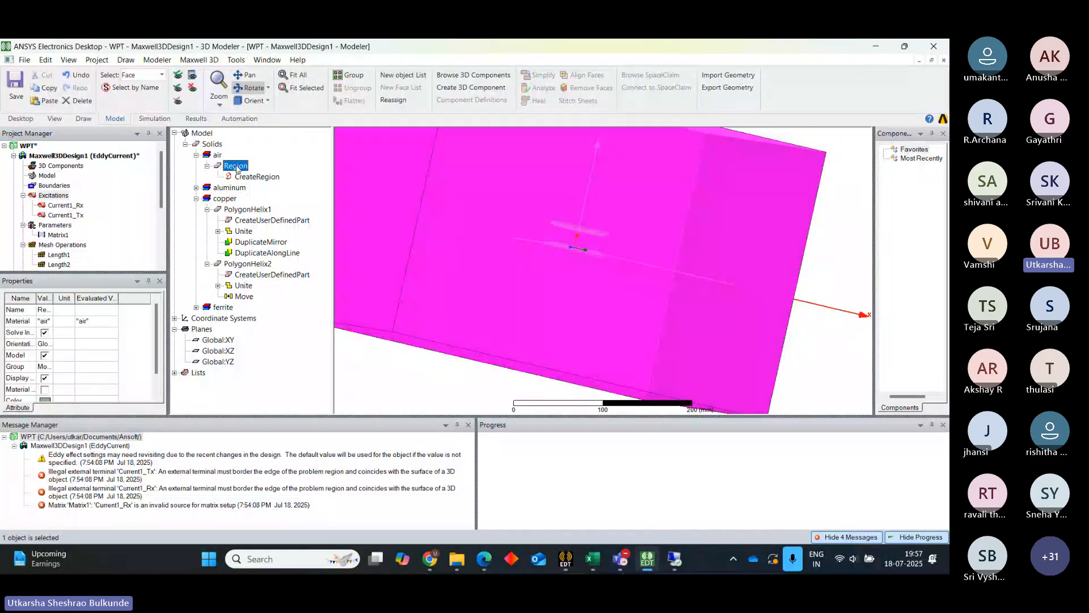
{"action": "left_click_drag", "start_coordinate": [839, 275], "coordinate": [791, 299]}
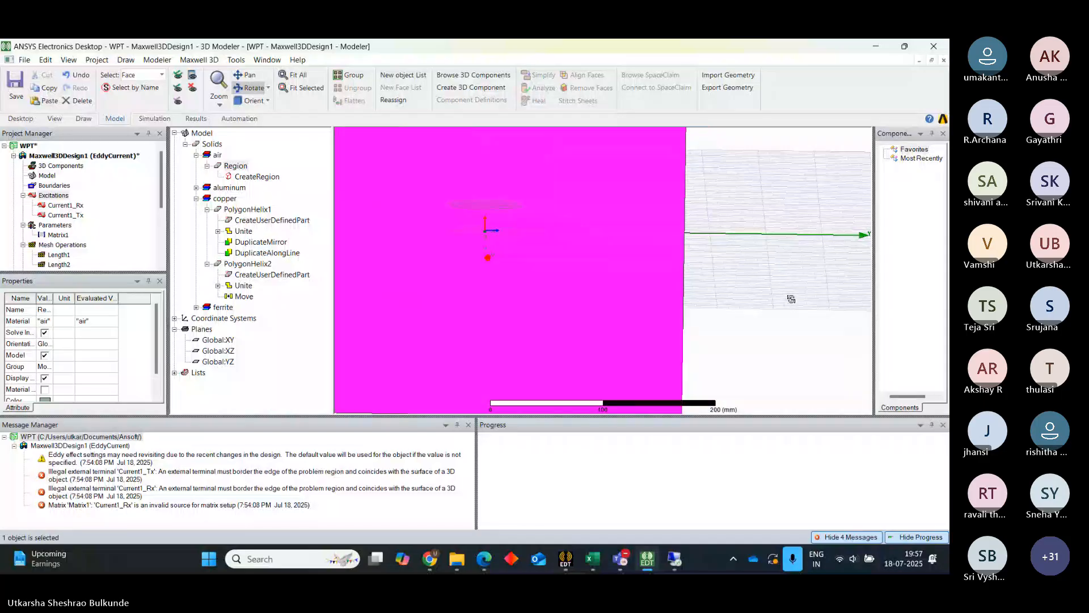
{"action": "left_click_drag", "start_coordinate": [791, 299], "coordinate": [561, 227]}
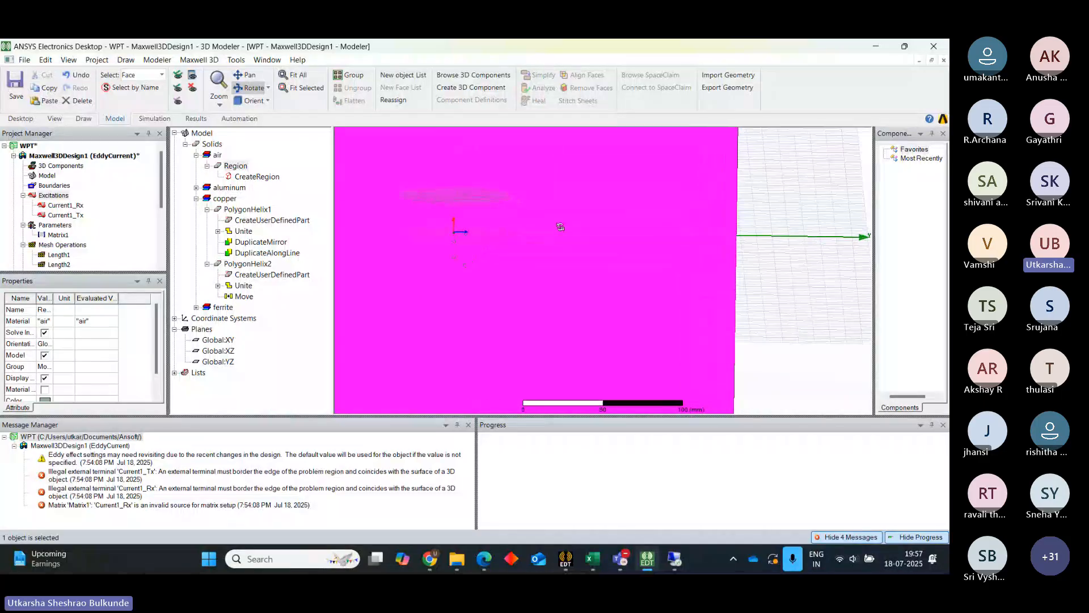
Delete the Current1_Rx and Current1_Tx excitations from the design.
{"action": "left_click", "coordinate": [59, 205]}
{"action": "right_click", "coordinate": [56, 209]}
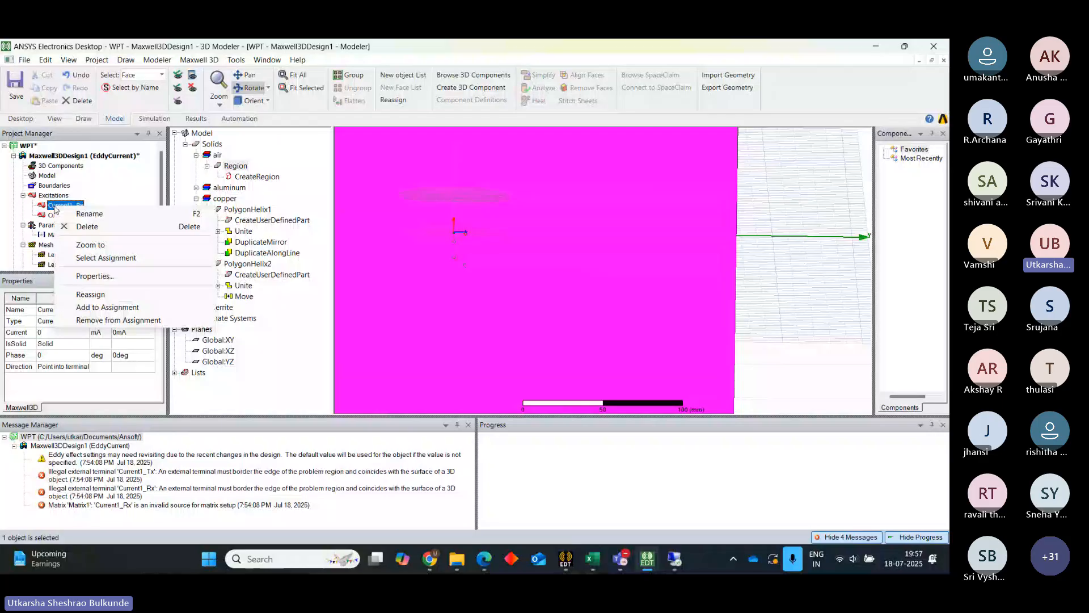
{"action": "left_click", "coordinate": [87, 226]}
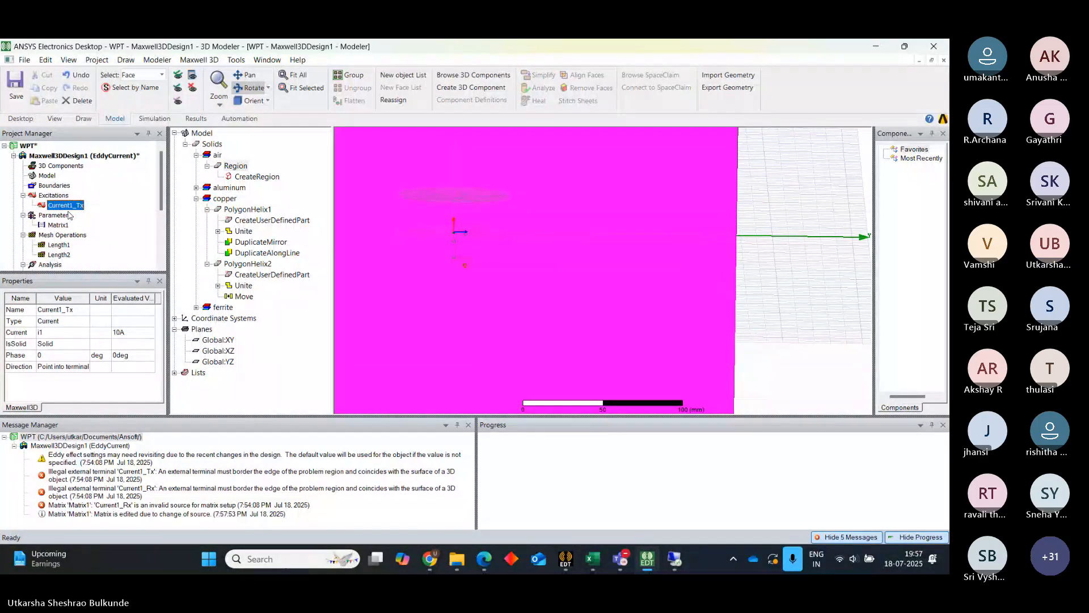
{"action": "right_click", "coordinate": [67, 211]}
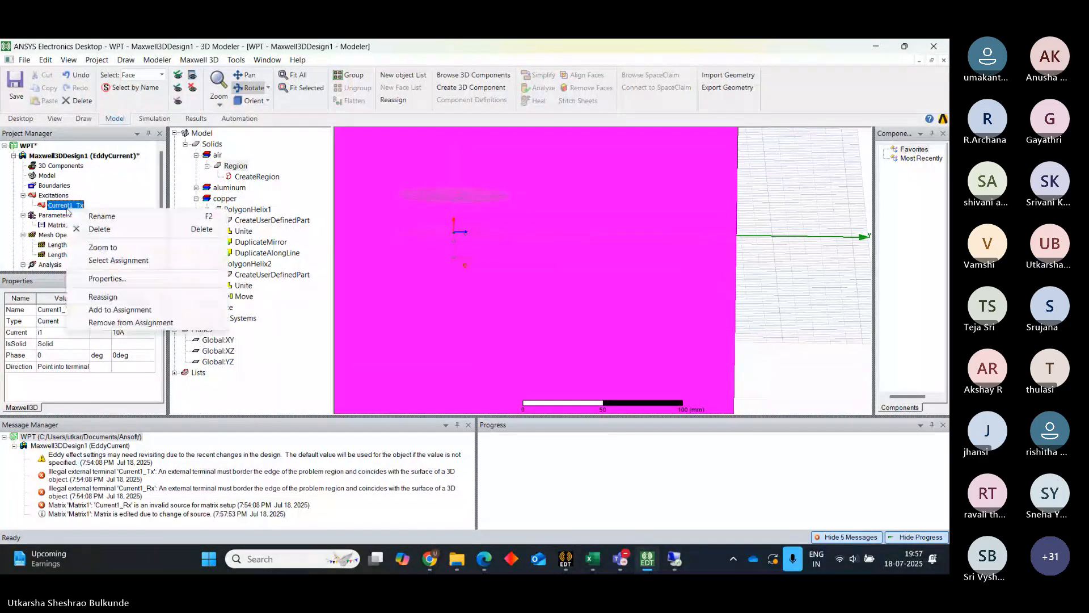
{"action": "left_click", "coordinate": [100, 229]}
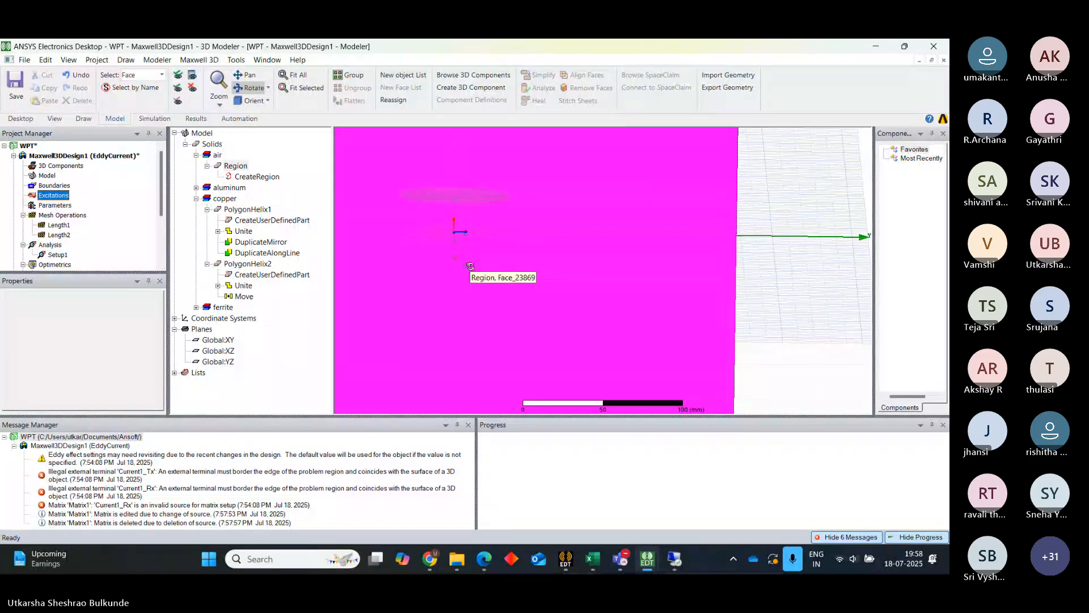
Hide the air Region so the coil lead end faces can be selected.
{"action": "left_click", "coordinate": [786, 202]}
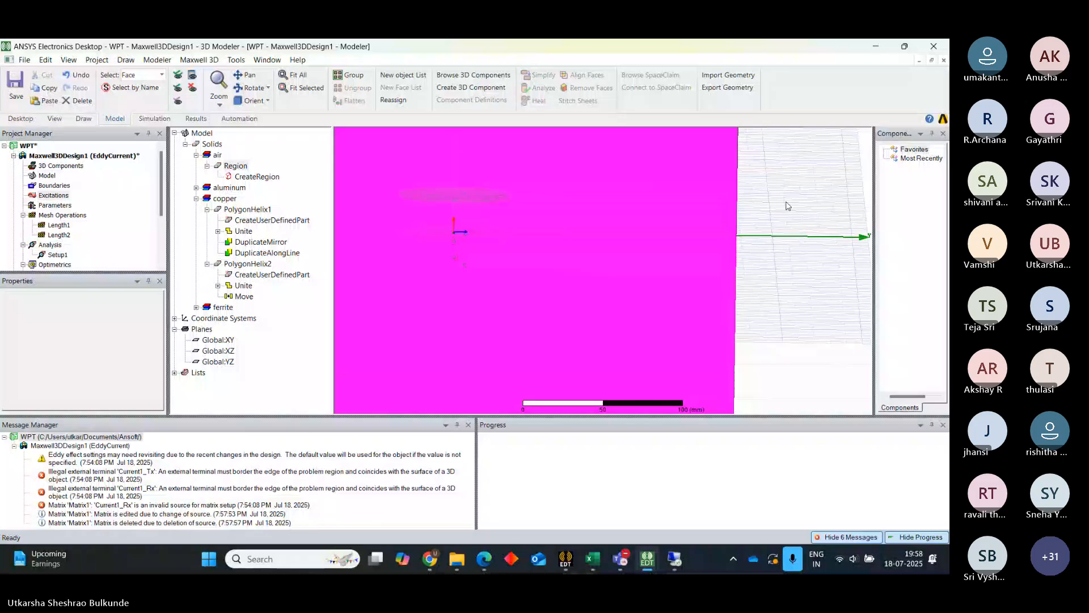
{"action": "left_click", "coordinate": [787, 206]}
{"action": "left_click", "coordinate": [467, 269]}
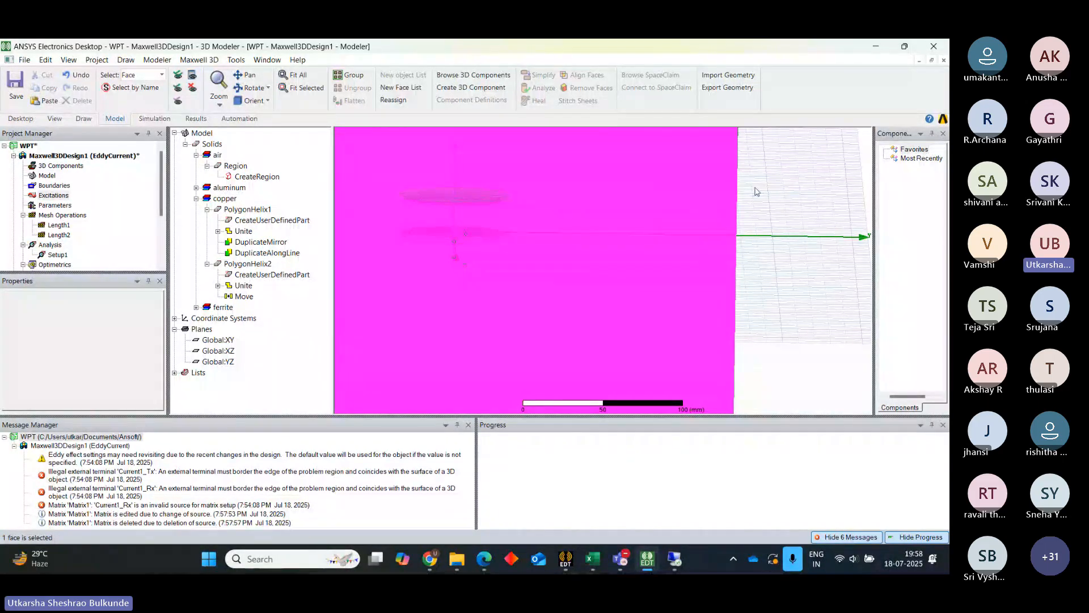
{"action": "left_click", "coordinate": [268, 293]}
{"action": "left_click", "coordinate": [236, 166]}
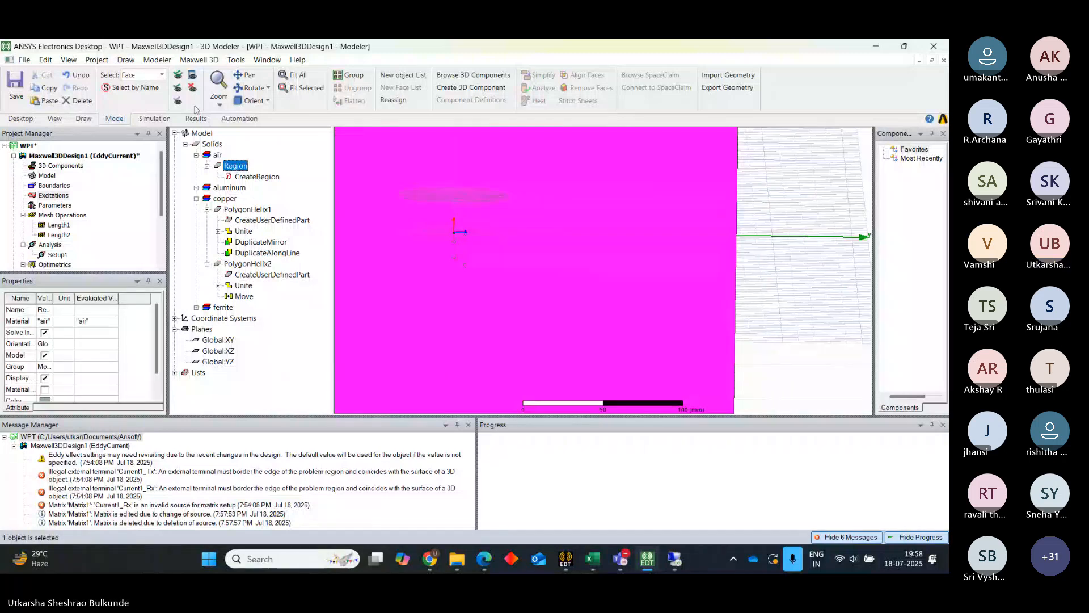
{"action": "left_click", "coordinate": [192, 88]}
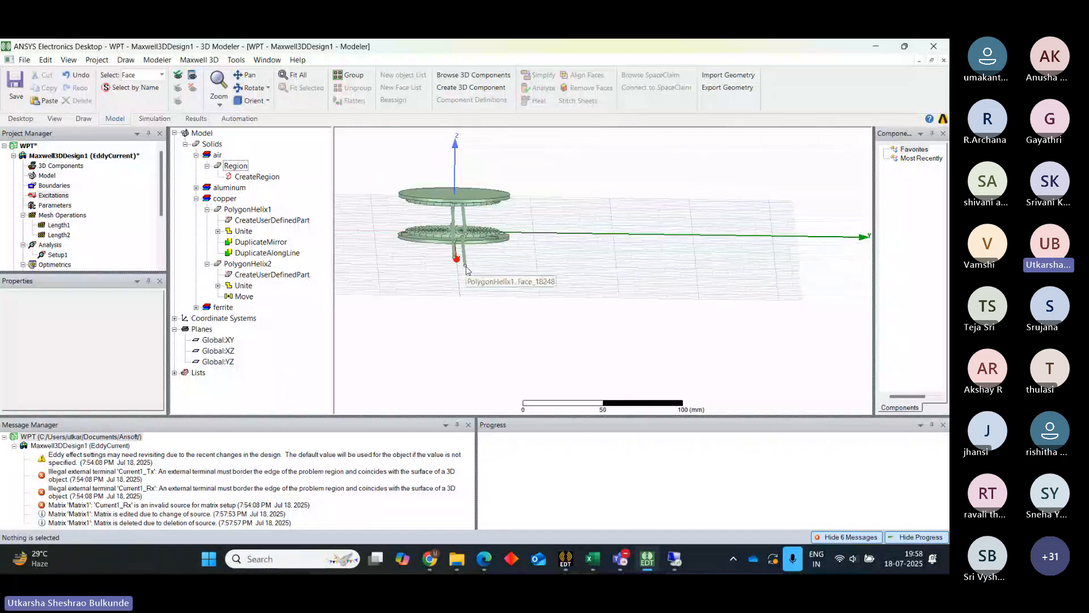
Assign a solid 10 A current excitation named Current1 to one lead end face of the lower coil, PolygonHelix1.
{"action": "right_click", "coordinate": [466, 265]}
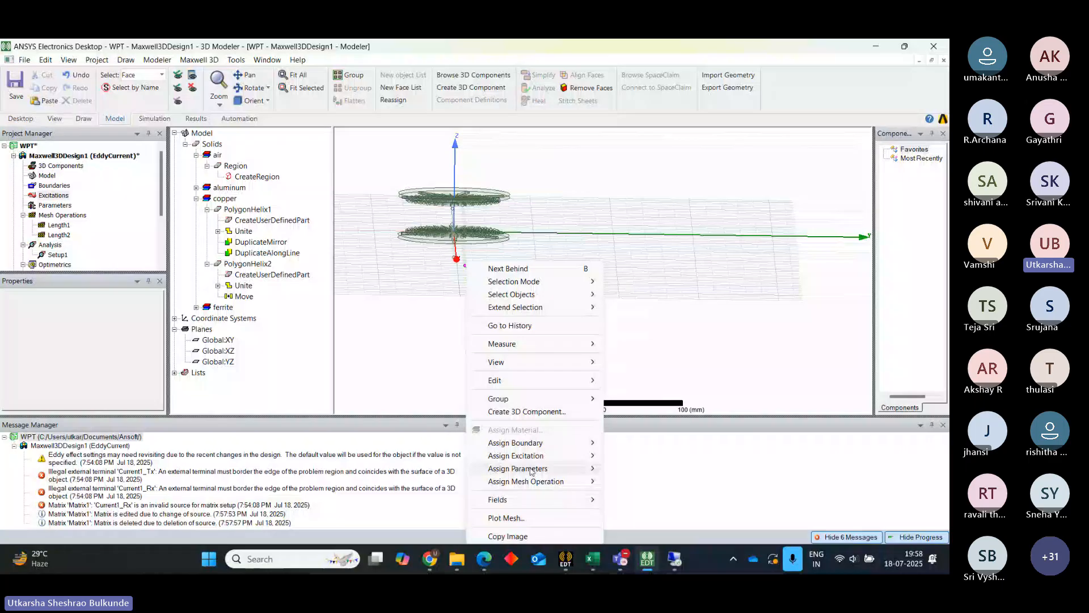
{"action": "mouse_move", "coordinate": [539, 456]}
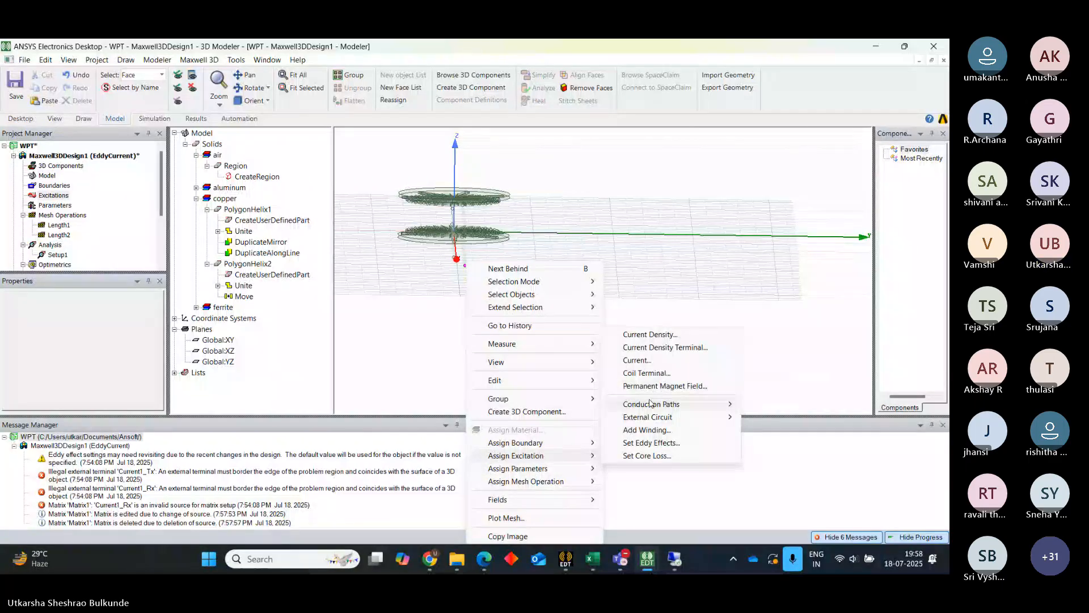
{"action": "left_click", "coordinate": [637, 361]}
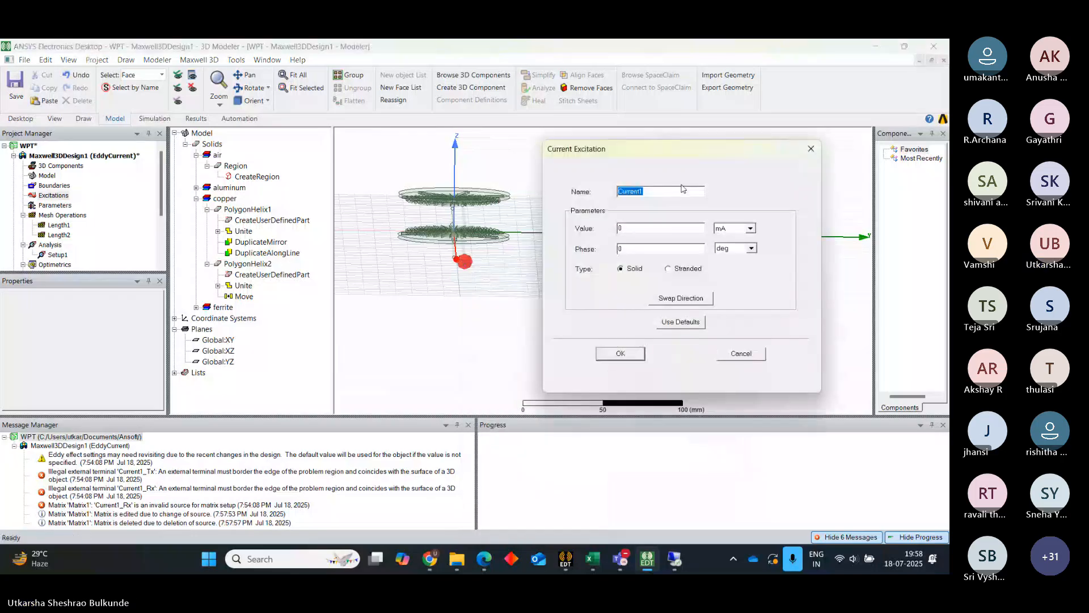
{"action": "left_click", "coordinate": [635, 232]}
{"action": "key", "text": "BackSpace"}
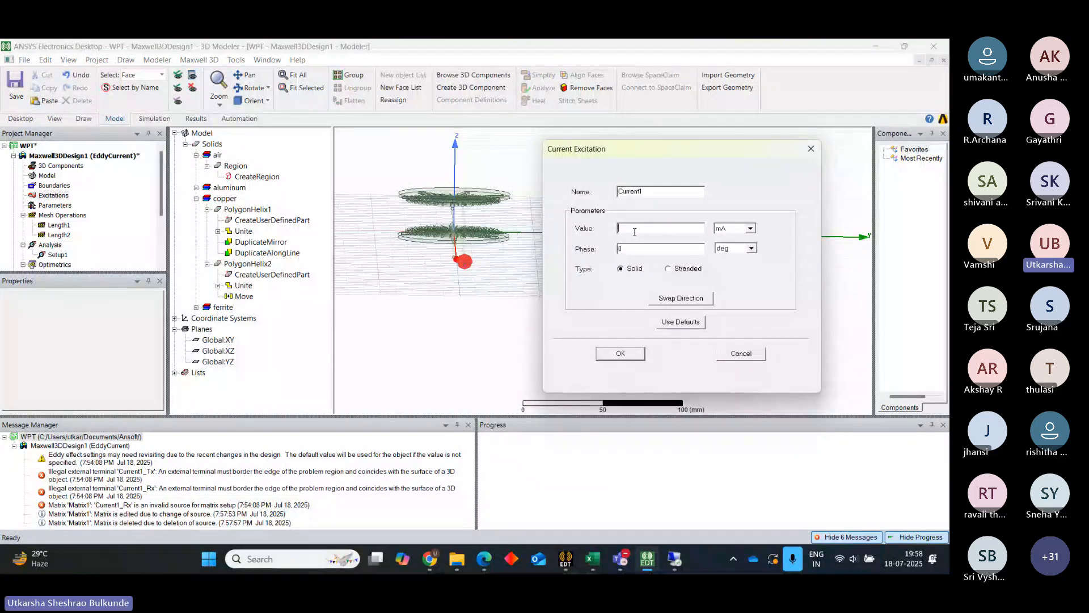
{"action": "type", "text": "10"}
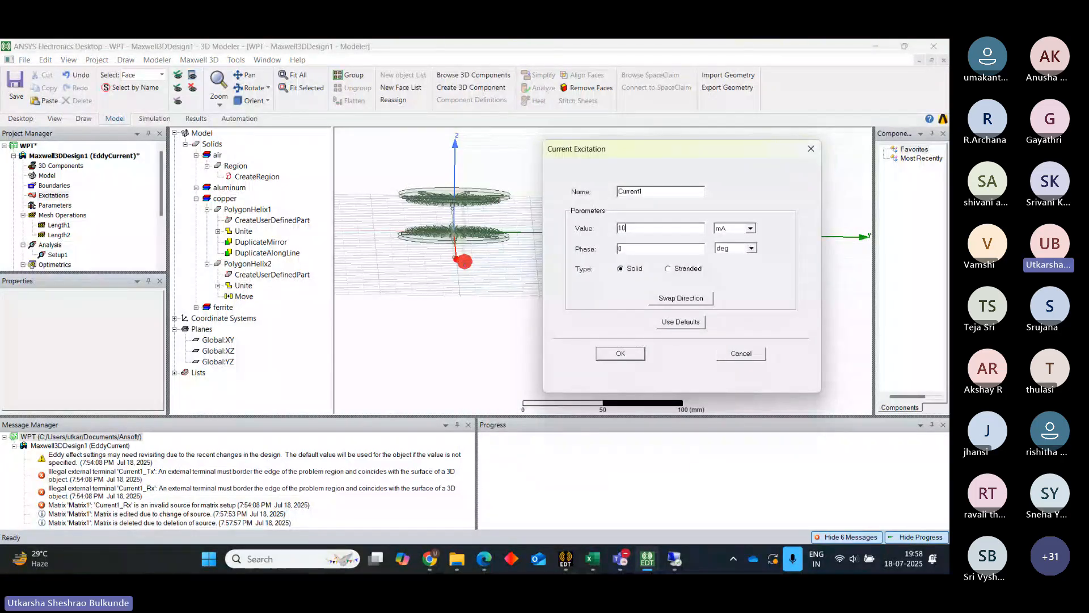
{"action": "left_click", "coordinate": [750, 228]}
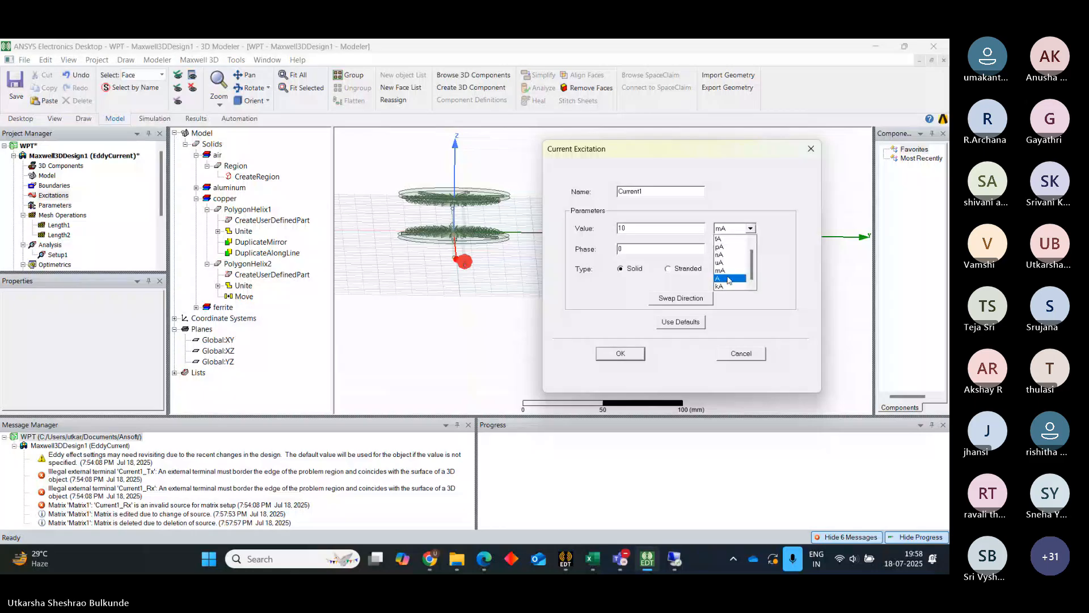
{"action": "left_click", "coordinate": [730, 279]}
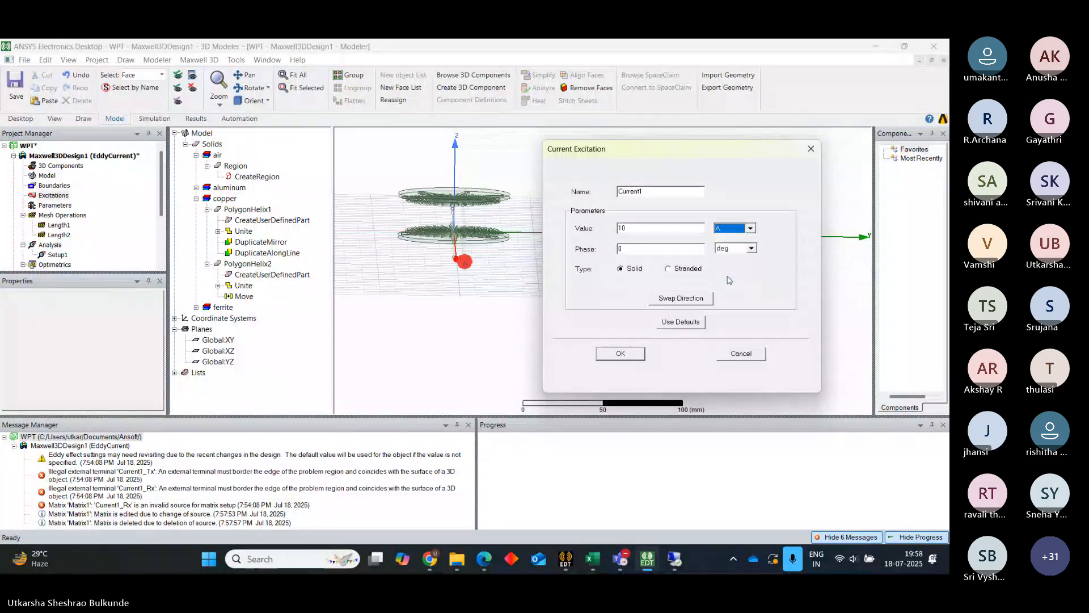
{"action": "left_click", "coordinate": [621, 354]}
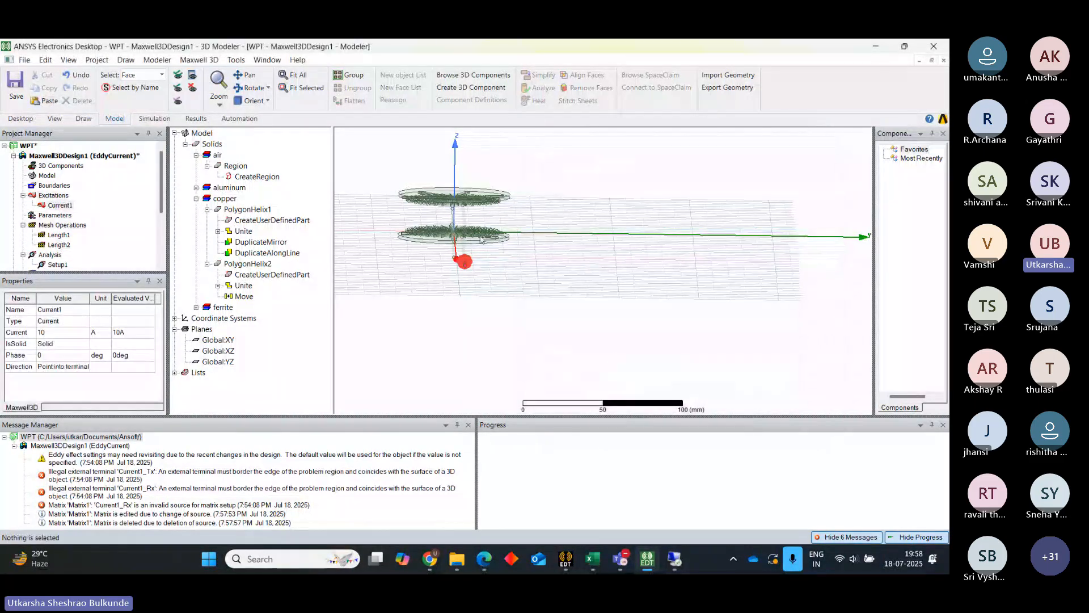
Assign a solid 10 A current excitation named Current2 to the lower coil's other lead end face, with its direction swapped to point out.
{"action": "left_click", "coordinate": [453, 260]}
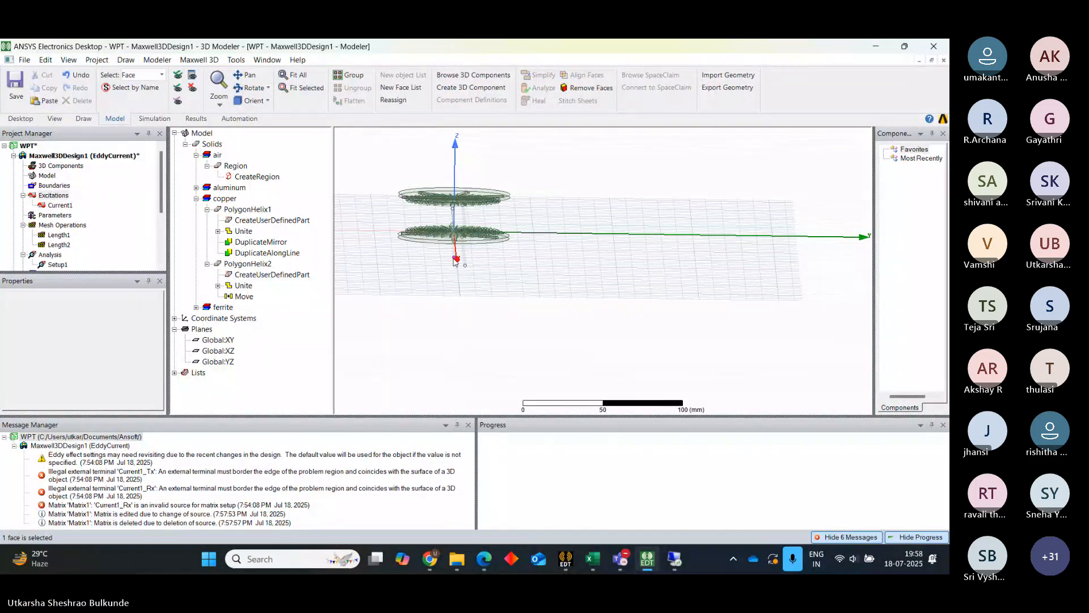
{"action": "right_click", "coordinate": [454, 260]}
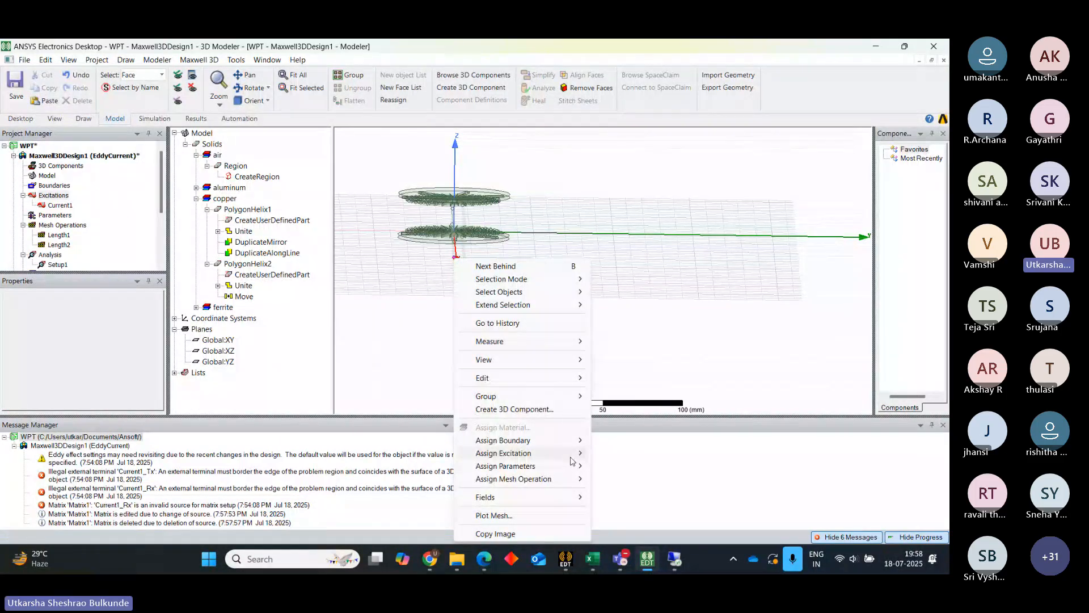
{"action": "mouse_move", "coordinate": [571, 454]}
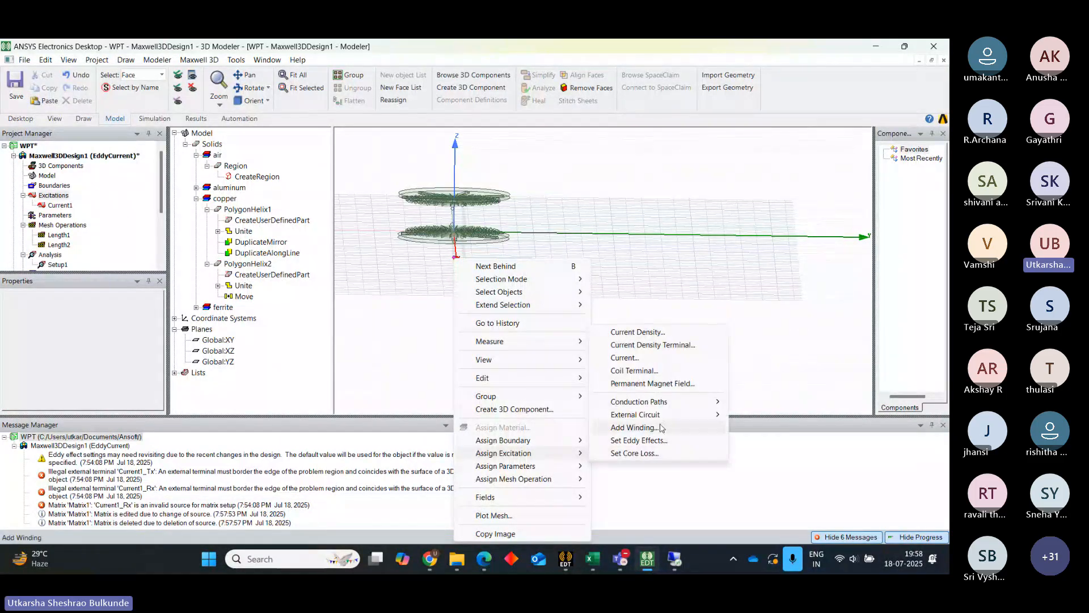
{"action": "left_click", "coordinate": [642, 358]}
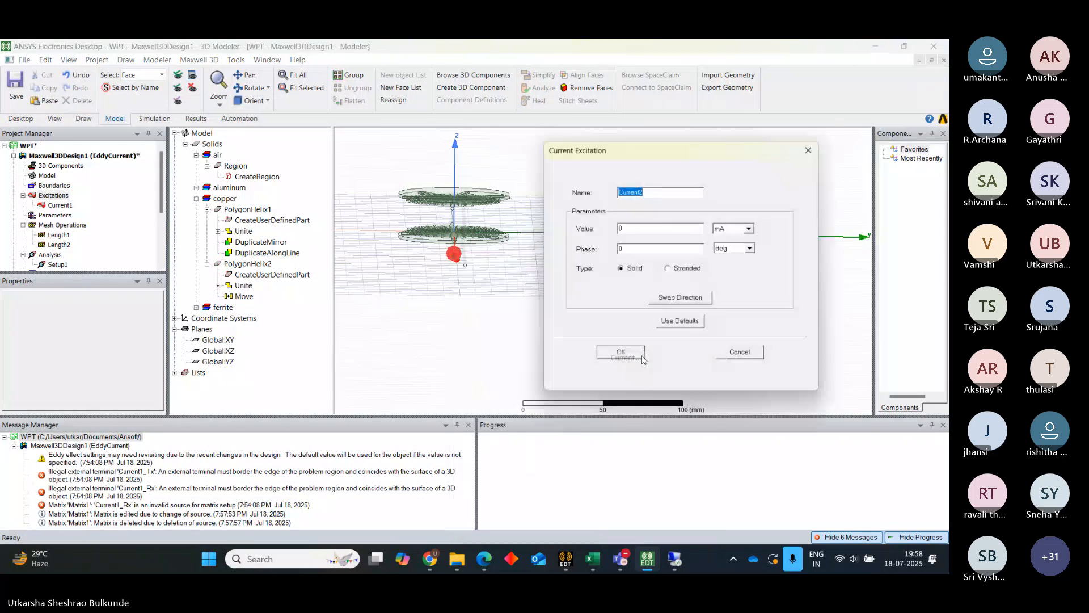
{"action": "double_click", "coordinate": [636, 228]}
{"action": "type", "text": "10"}
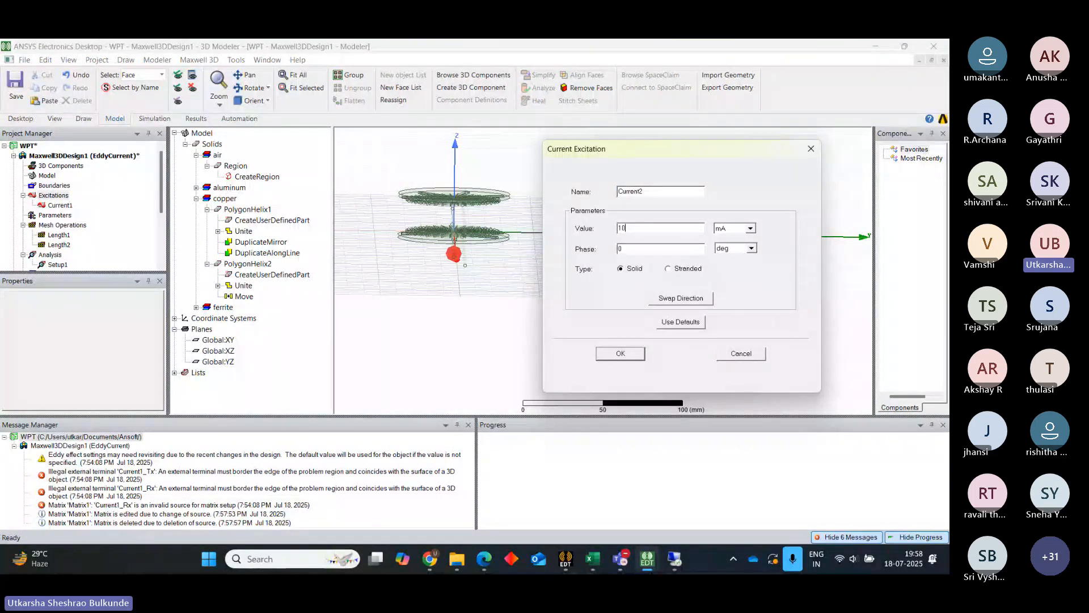
{"action": "left_click", "coordinate": [747, 228]}
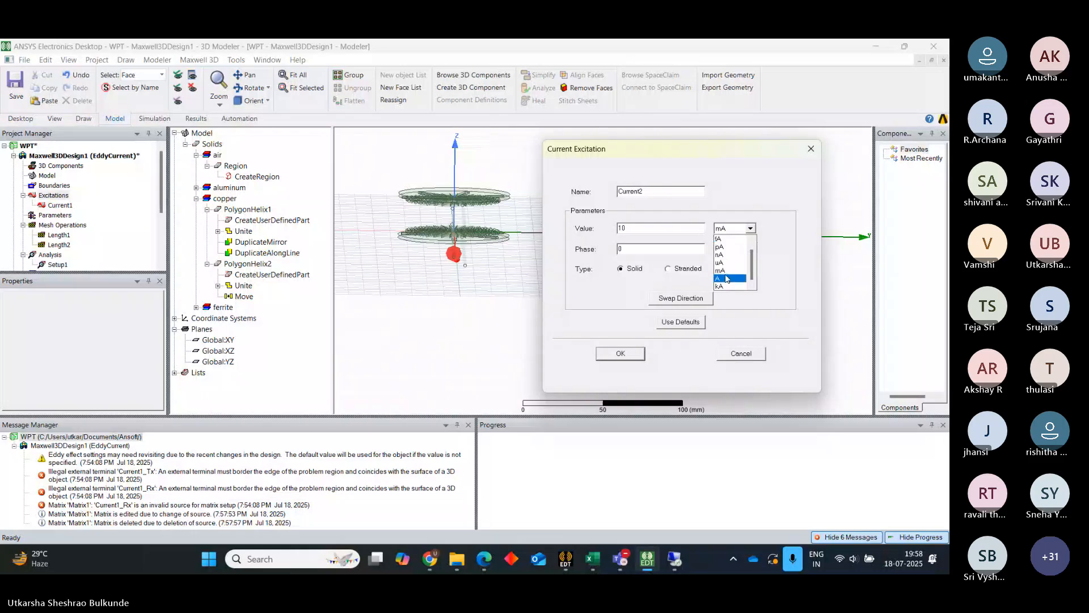
{"action": "left_click", "coordinate": [726, 279]}
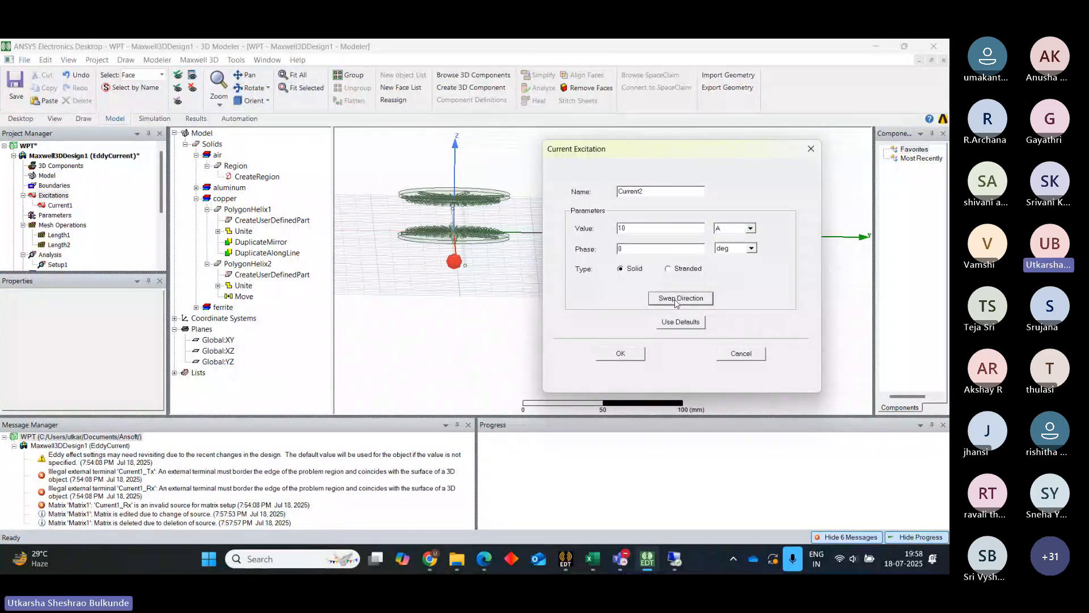
{"action": "left_click", "coordinate": [635, 356]}
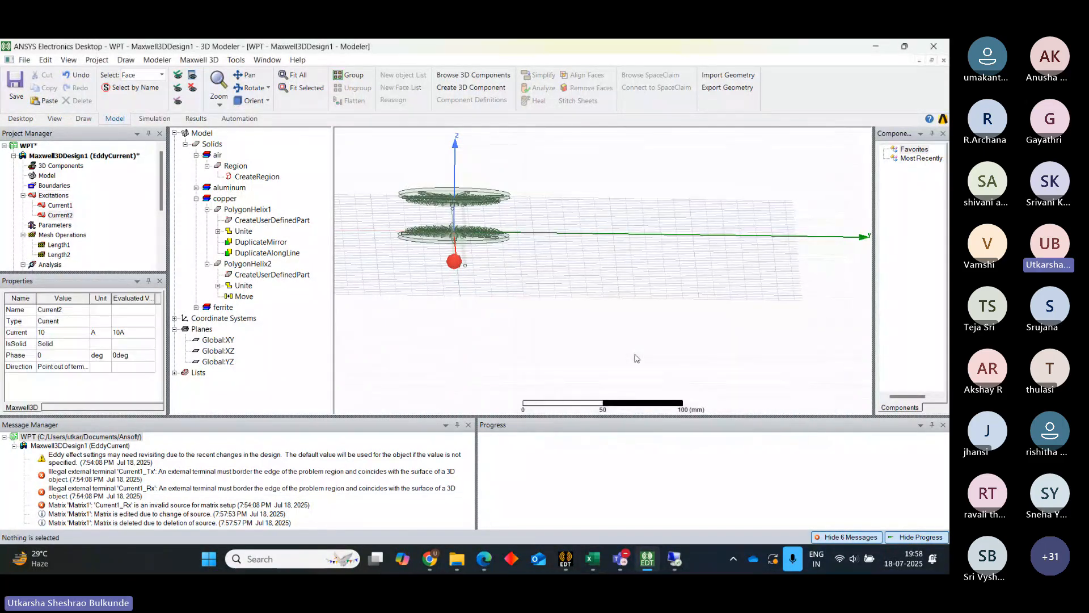
Check the positions and arrow directions of Current1 and Current2 on the lower coil's lead ends.
{"action": "scroll", "coordinate": [507, 346], "scroll_direction": "up", "scroll_amount": 2}
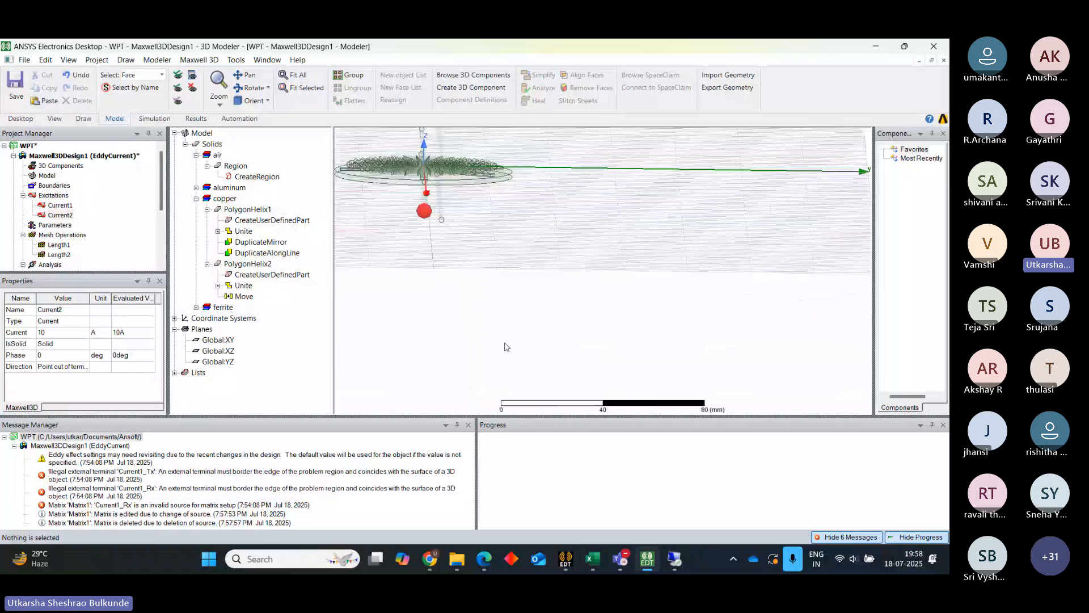
{"action": "left_click", "coordinate": [253, 88]}
{"action": "left_click_drag", "start_coordinate": [465, 267], "coordinate": [485, 256]}
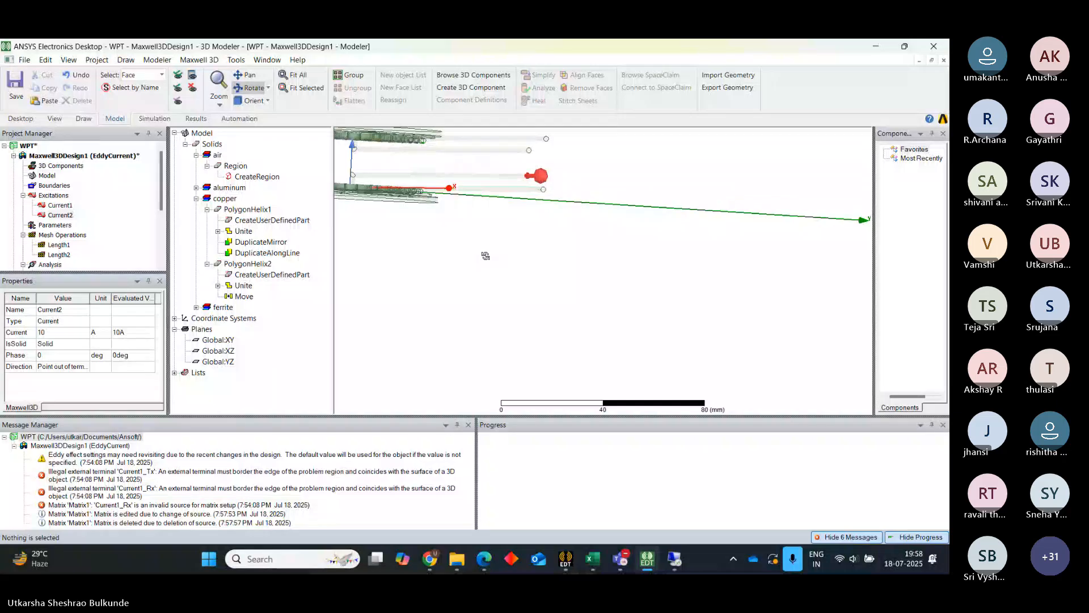
{"action": "left_click", "coordinate": [59, 206]}
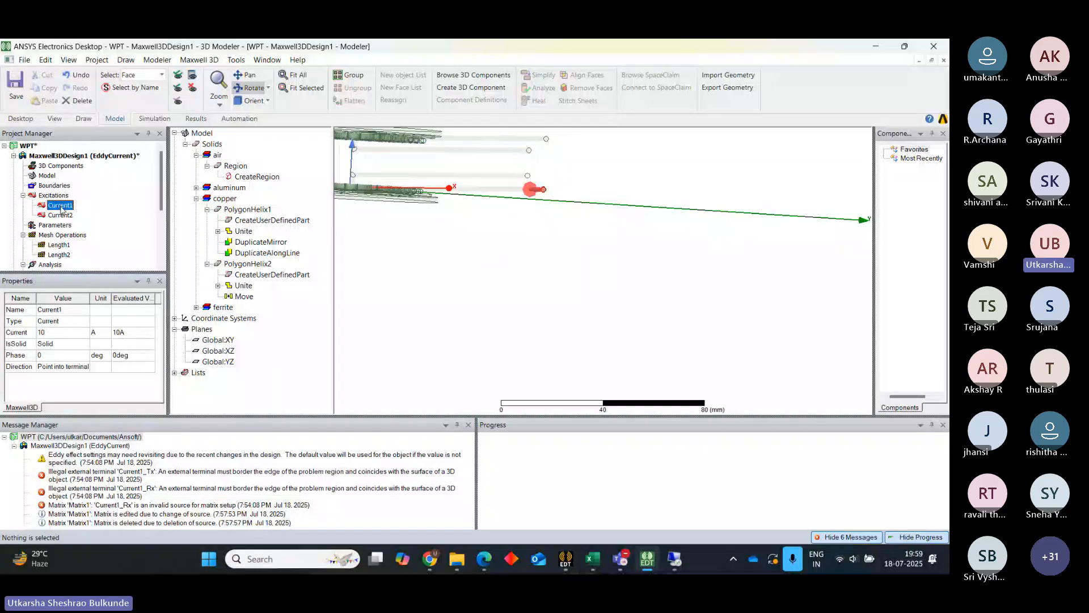
{"action": "left_click", "coordinate": [60, 215]}
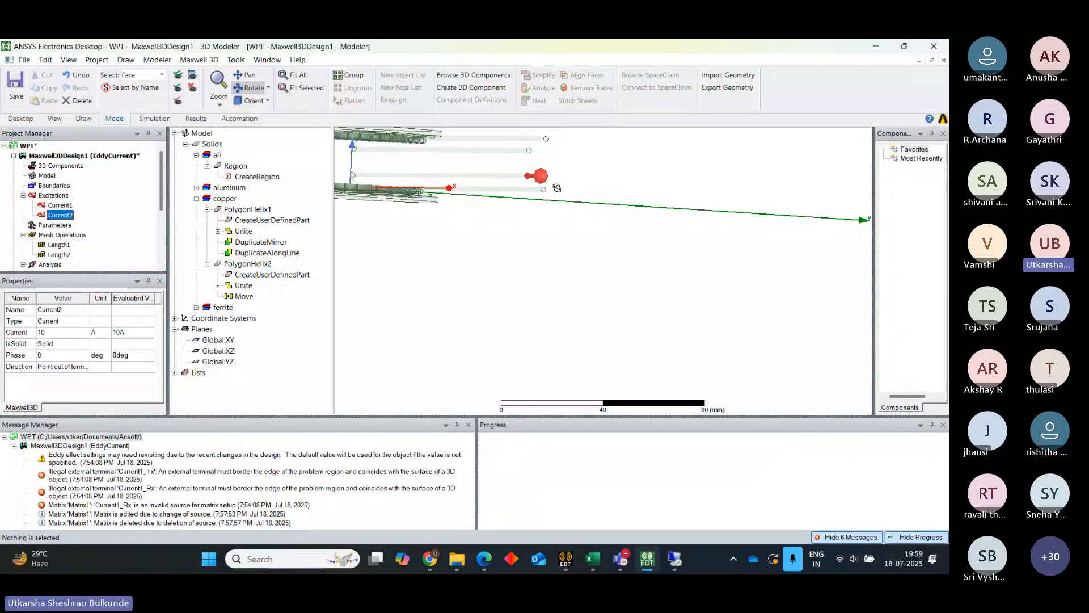
{"action": "left_click", "coordinate": [550, 260]}
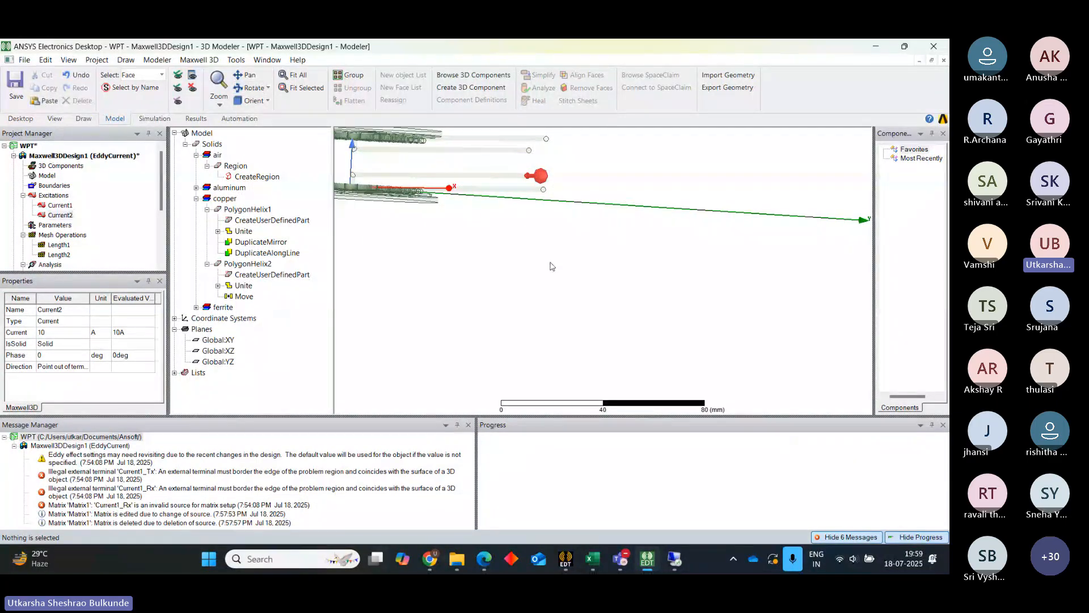
Assign a solid 0 A current excitation named Current3, pointing into the terminal, to the outer lead end face of the upper coil, PolygonHelix2.
{"action": "right_click", "coordinate": [549, 143]}
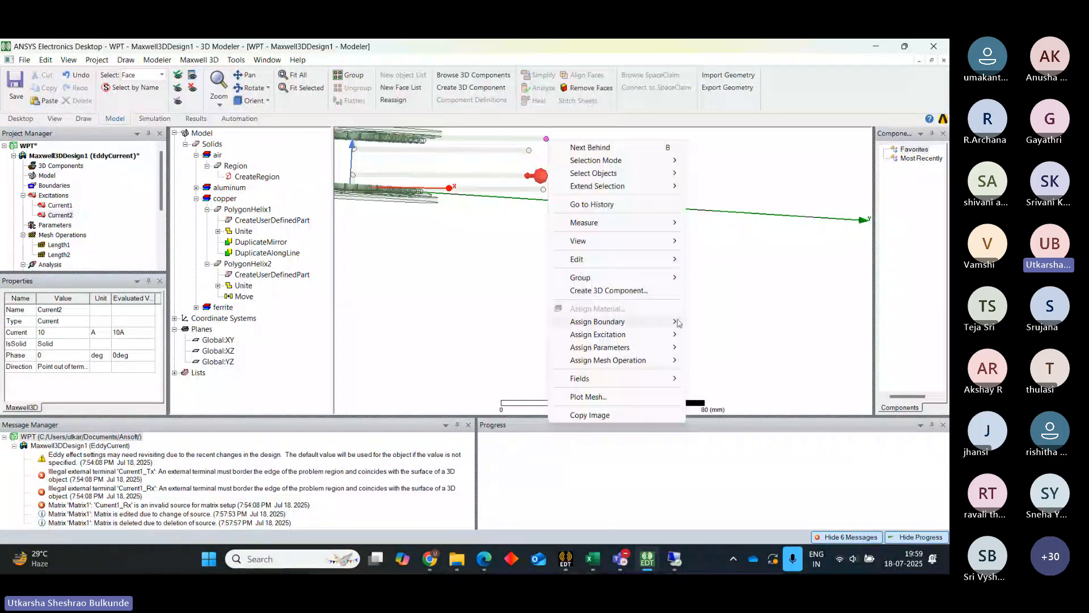
{"action": "mouse_move", "coordinate": [675, 335]}
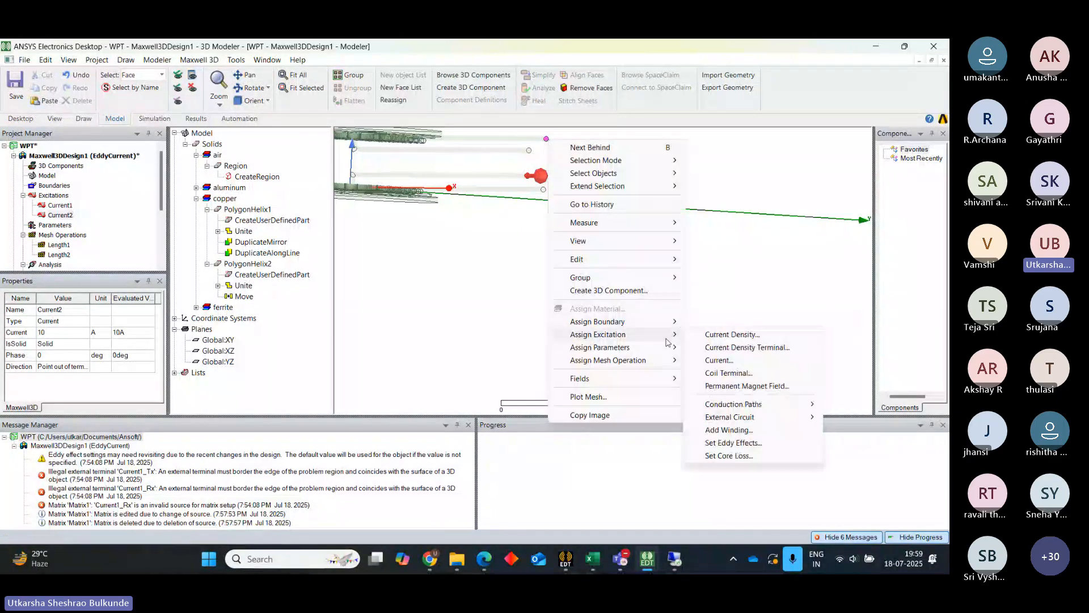
{"action": "left_click", "coordinate": [717, 360]}
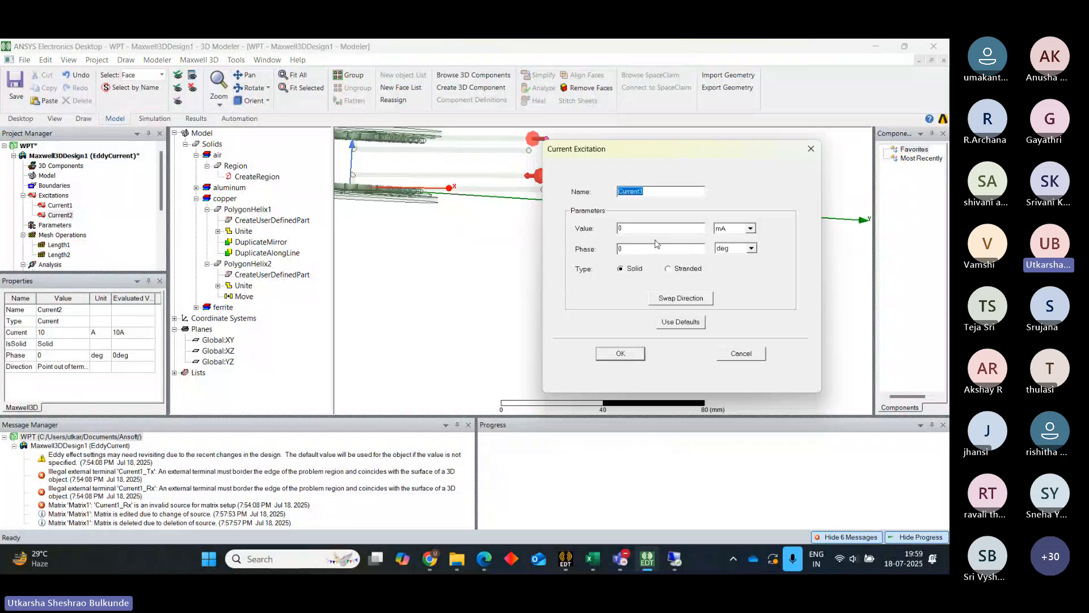
{"action": "left_click", "coordinate": [750, 228]}
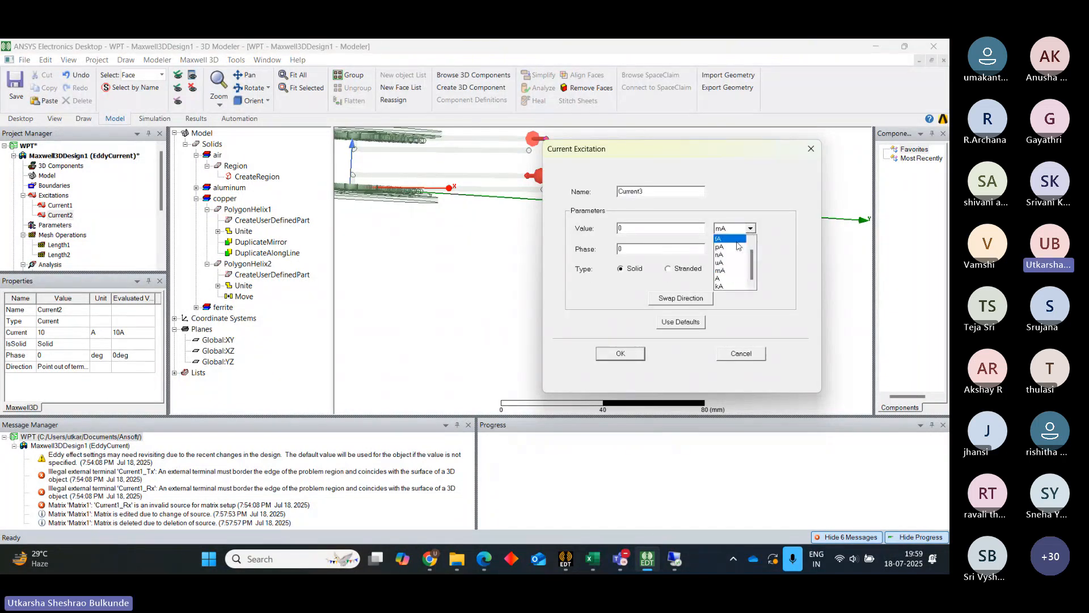
{"action": "left_click", "coordinate": [726, 279]}
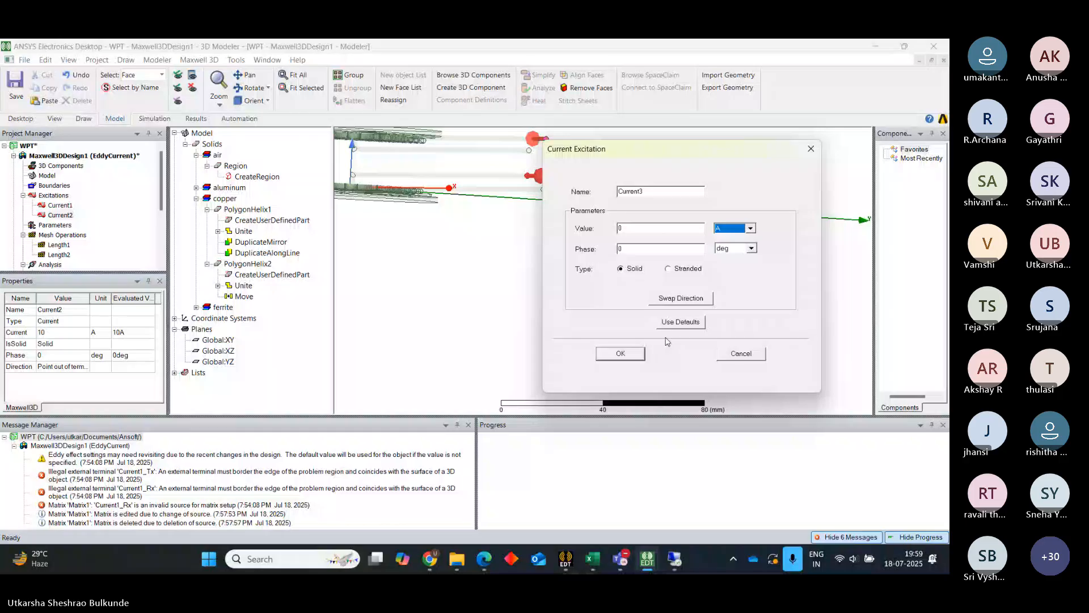
{"action": "left_click", "coordinate": [620, 352]}
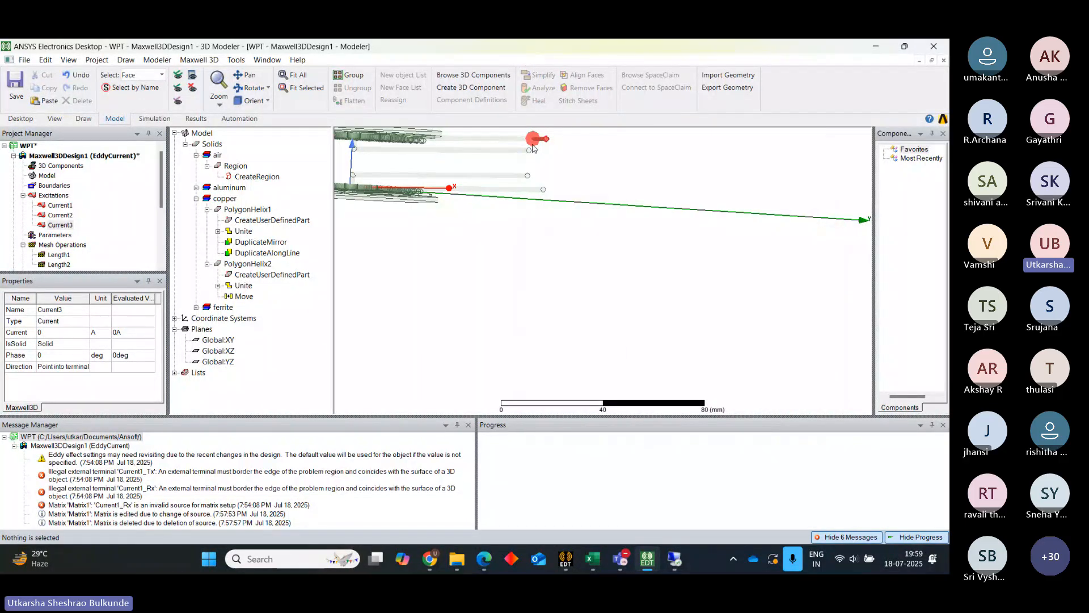
Assign a solid 0 A current excitation named Current4 to the upper coil's other lead end face, with its direction swapped to point out.
{"action": "left_click", "coordinate": [531, 151]}
{"action": "right_click", "coordinate": [531, 151]}
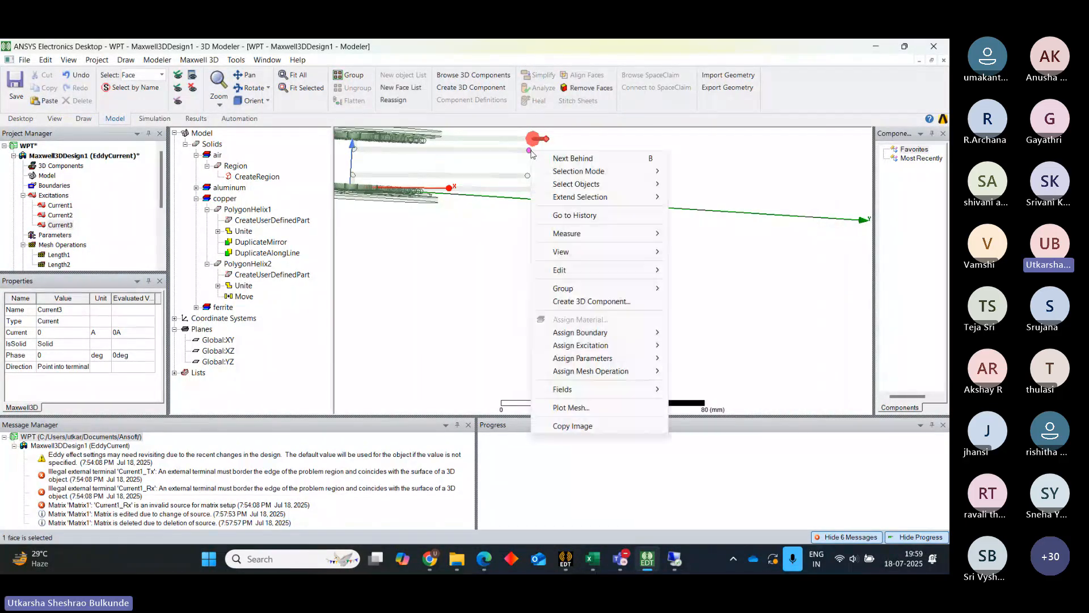
{"action": "mouse_move", "coordinate": [647, 349]}
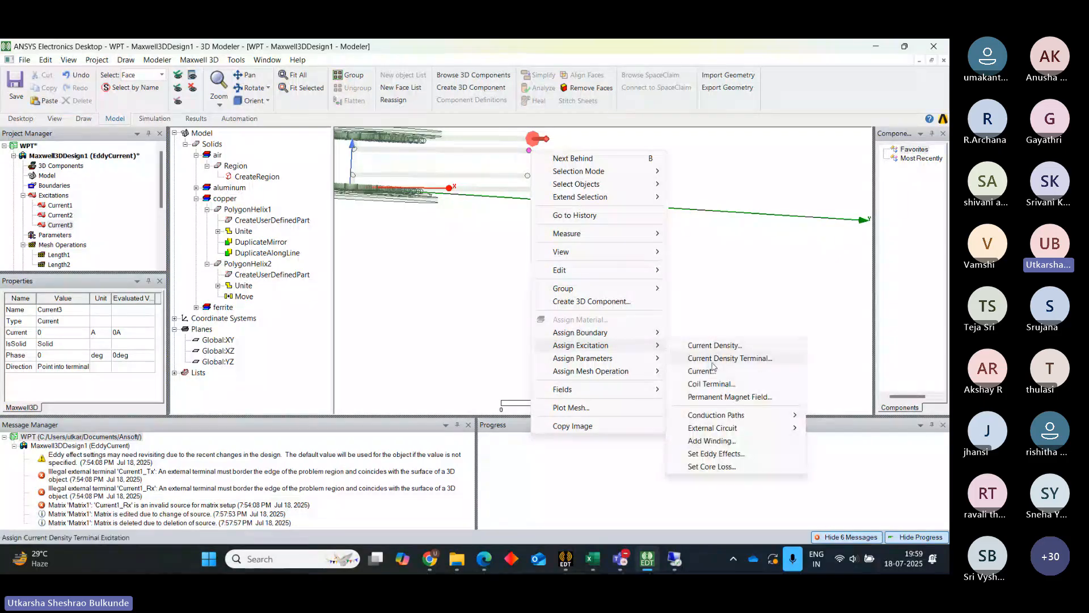
{"action": "left_click", "coordinate": [706, 369]}
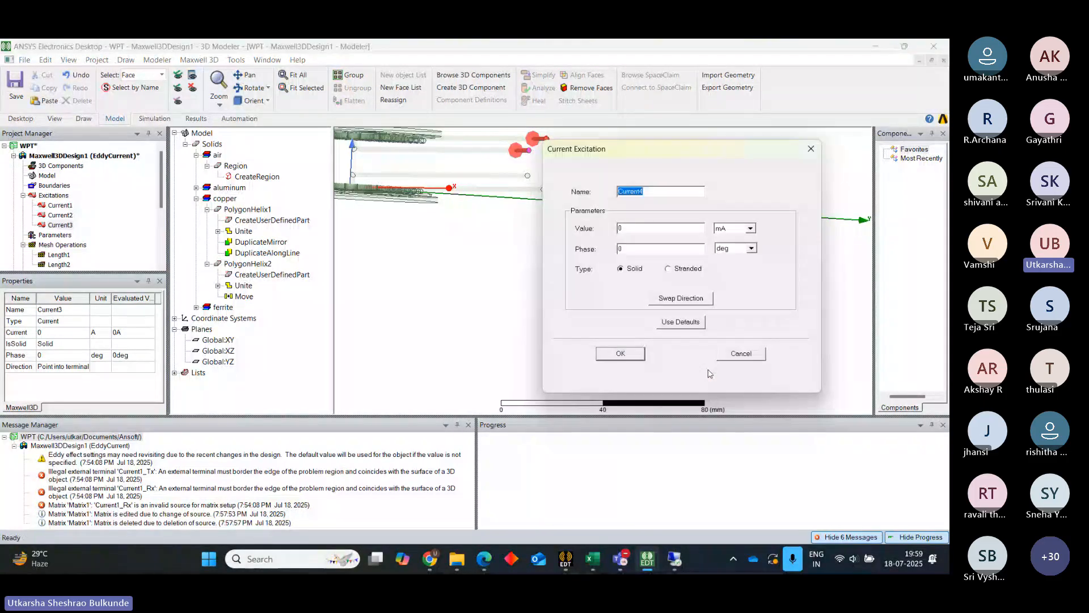
{"action": "left_click", "coordinate": [751, 229]}
{"action": "left_click", "coordinate": [724, 280]}
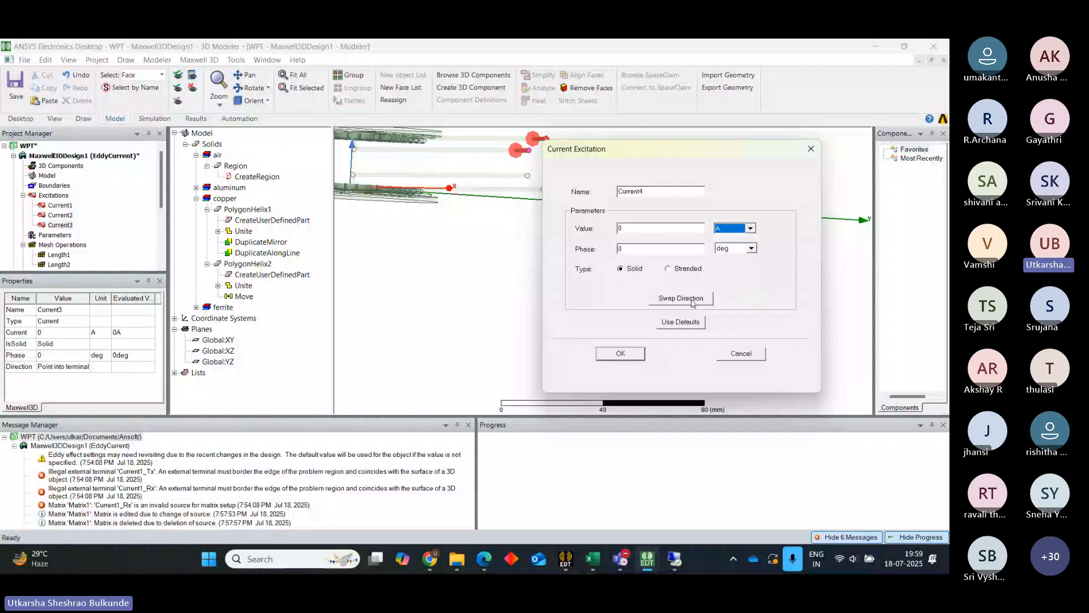
{"action": "left_click", "coordinate": [621, 353]}
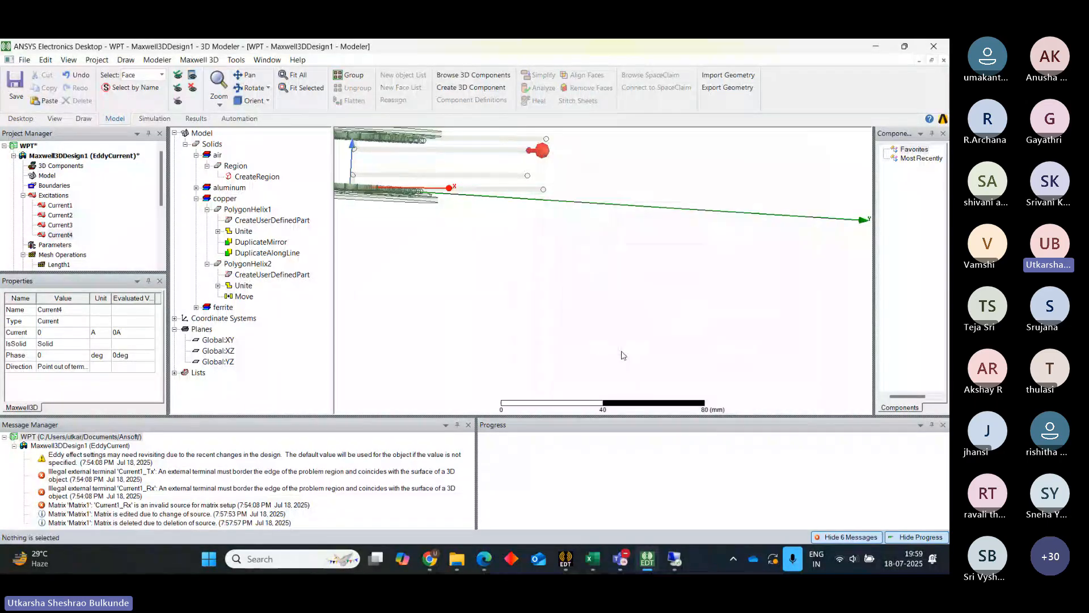
Check Current3 on the upper coil and try to assign a matrix parameter for the current sources.
{"action": "left_click", "coordinate": [60, 225]}
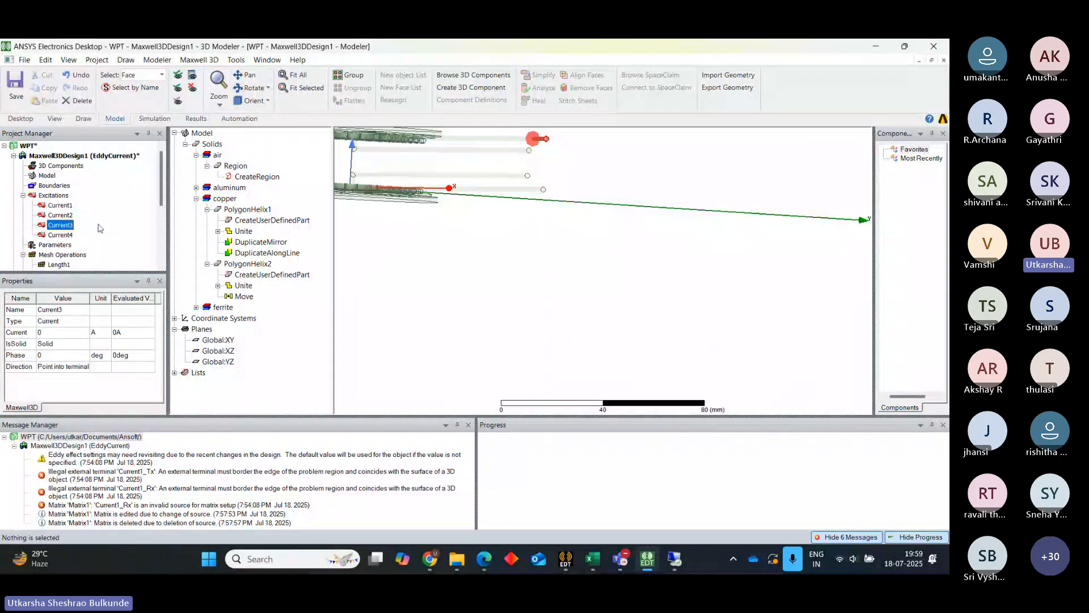
{"action": "right_click", "coordinate": [56, 245]}
{"action": "mouse_move", "coordinate": [109, 254]}
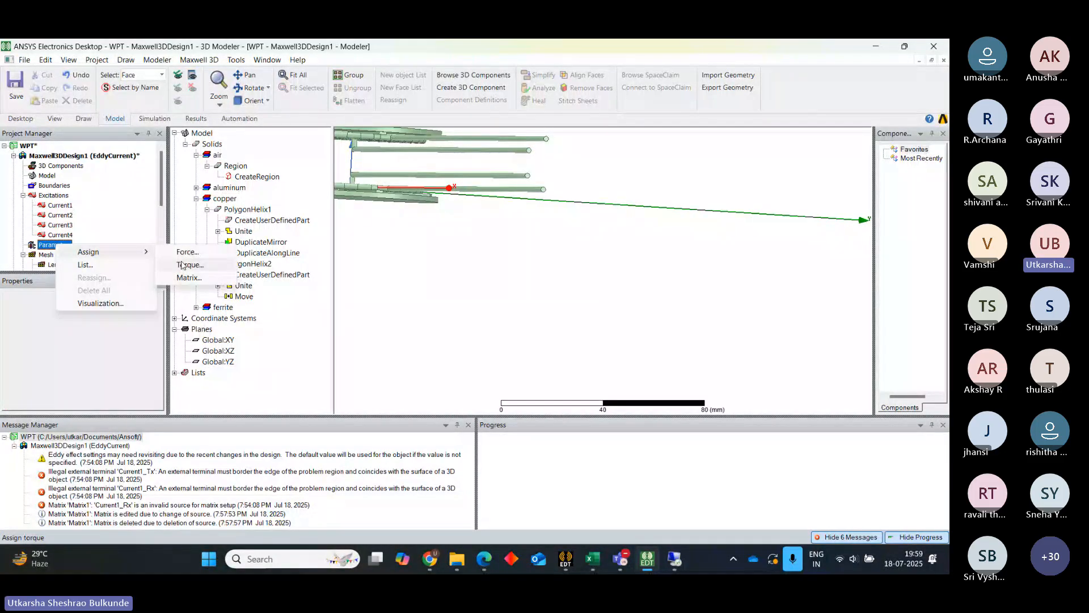
{"action": "left_click", "coordinate": [183, 277]}
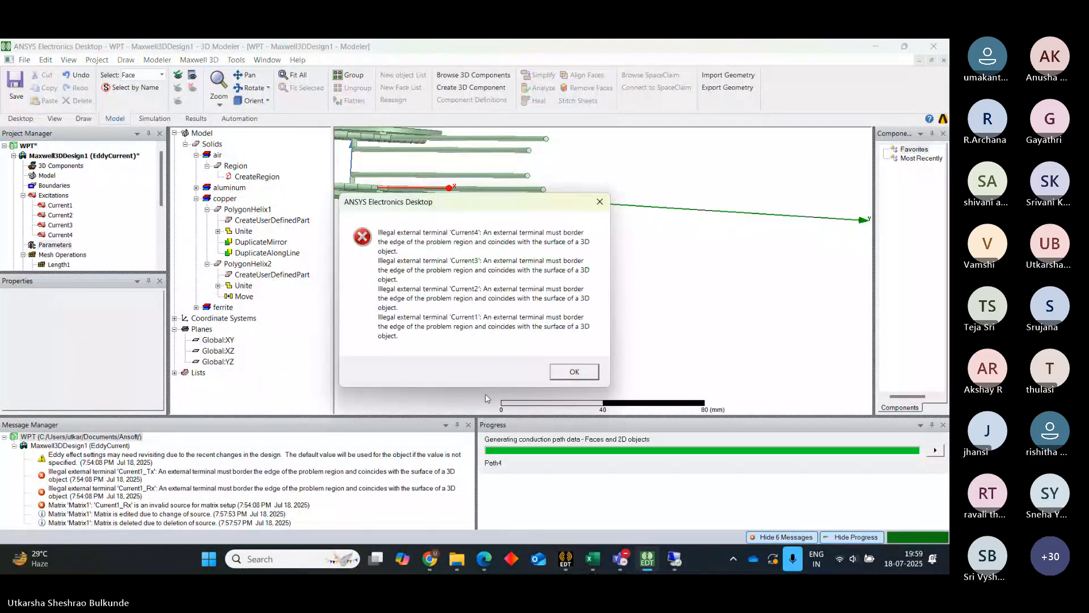
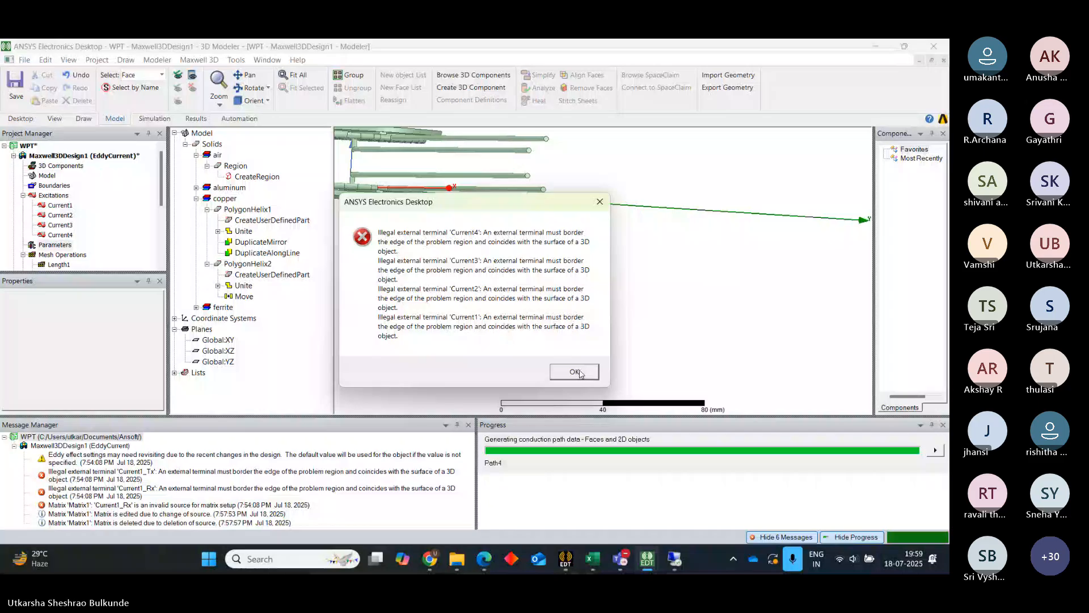
{"action": "left_click", "coordinate": [574, 371]}
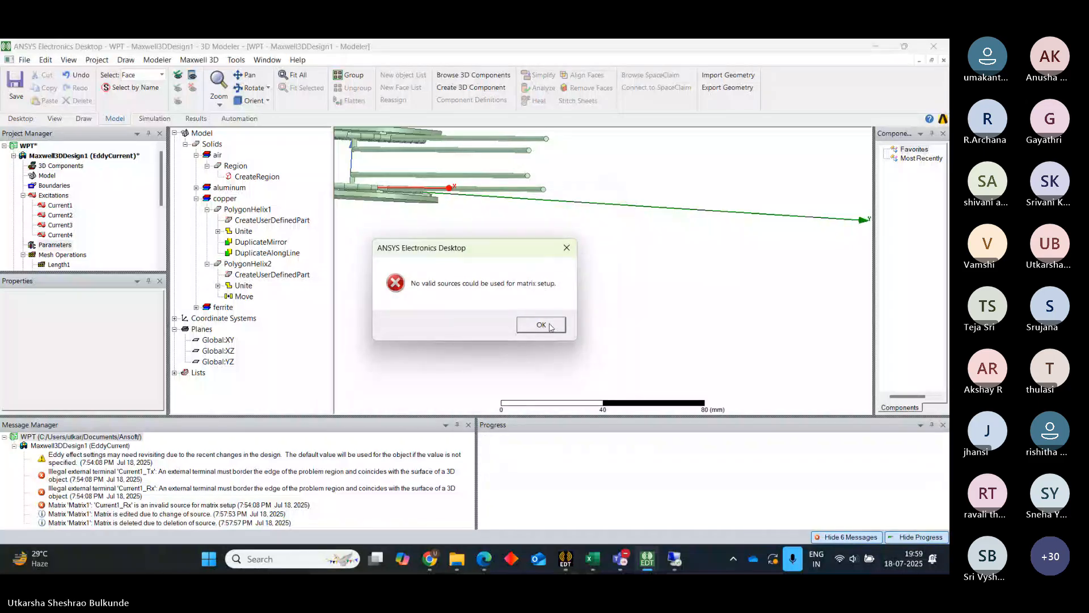
{"action": "left_click", "coordinate": [541, 325]}
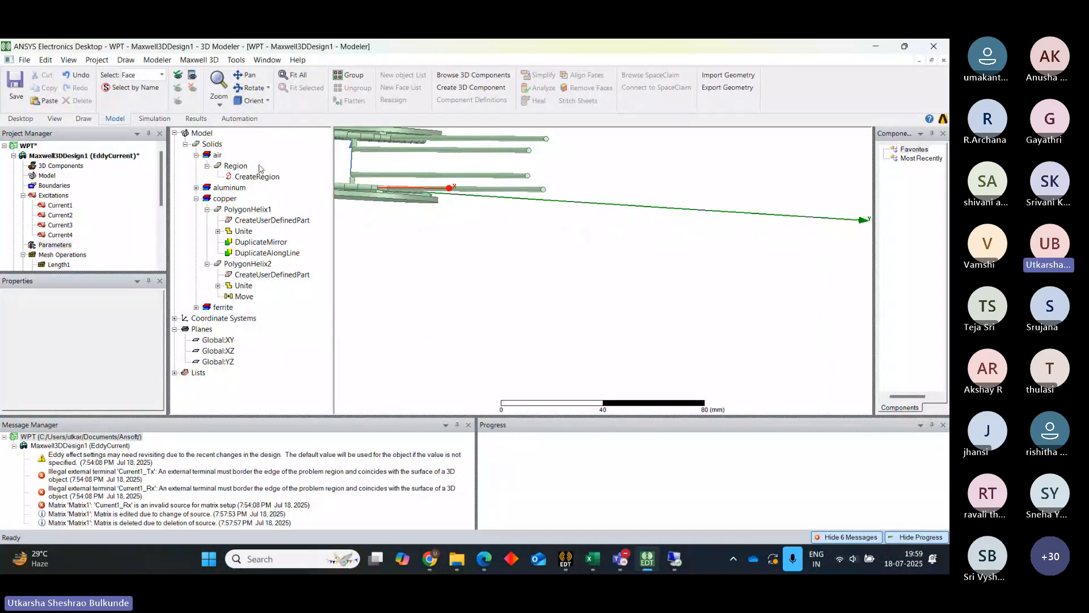
Examine the air Region's padding and extent against the terminal positions of Current1, Current2, Current3 and Current4.
{"action": "left_click", "coordinate": [263, 177]}
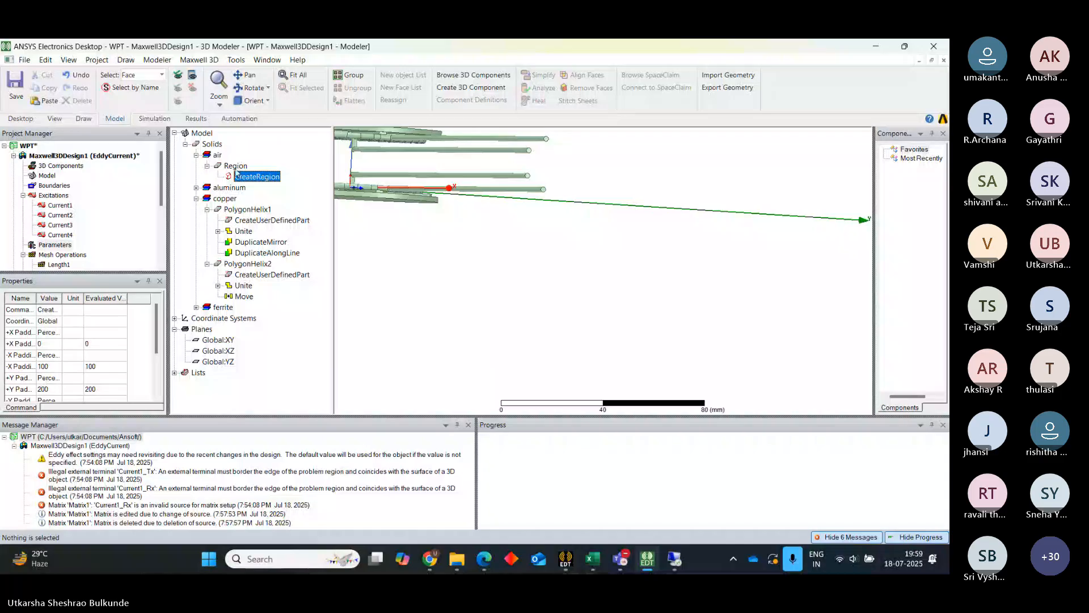
{"action": "left_click", "coordinate": [236, 168]}
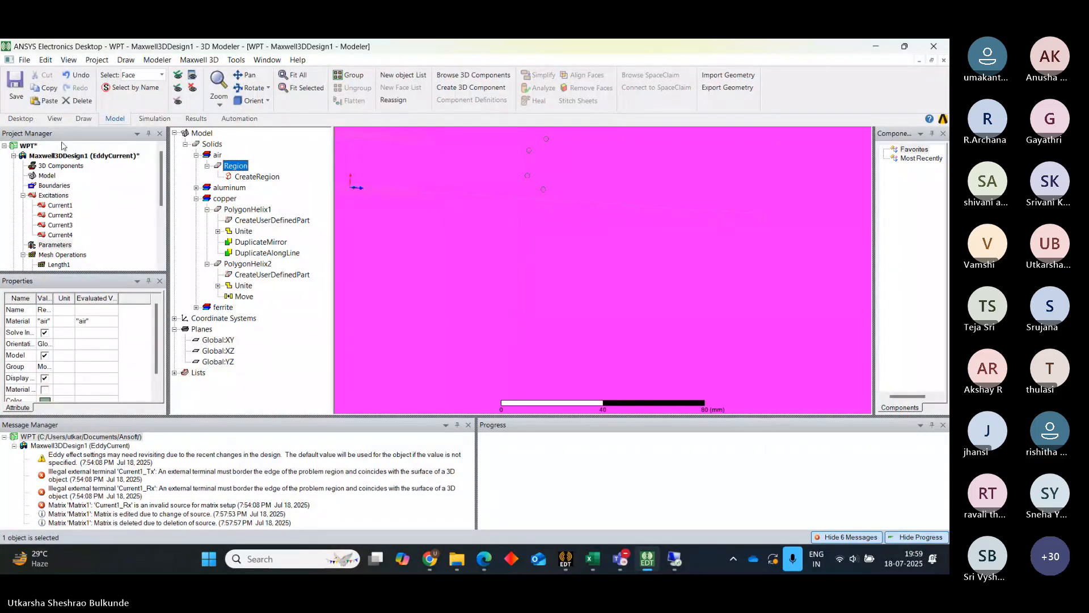
{"action": "left_click", "coordinate": [54, 206]}
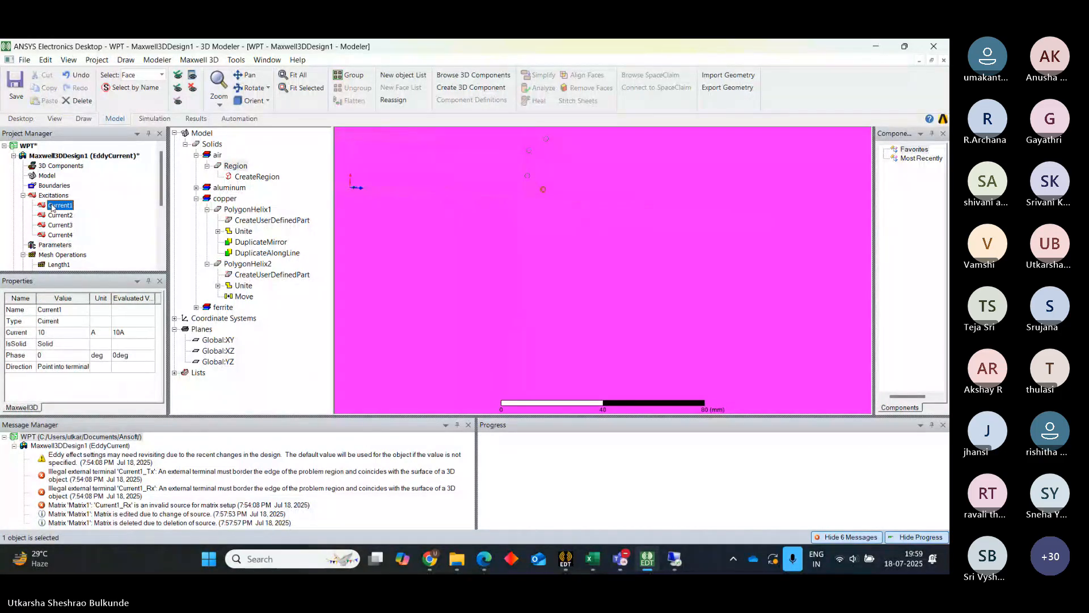
{"action": "left_click", "coordinate": [61, 216]}
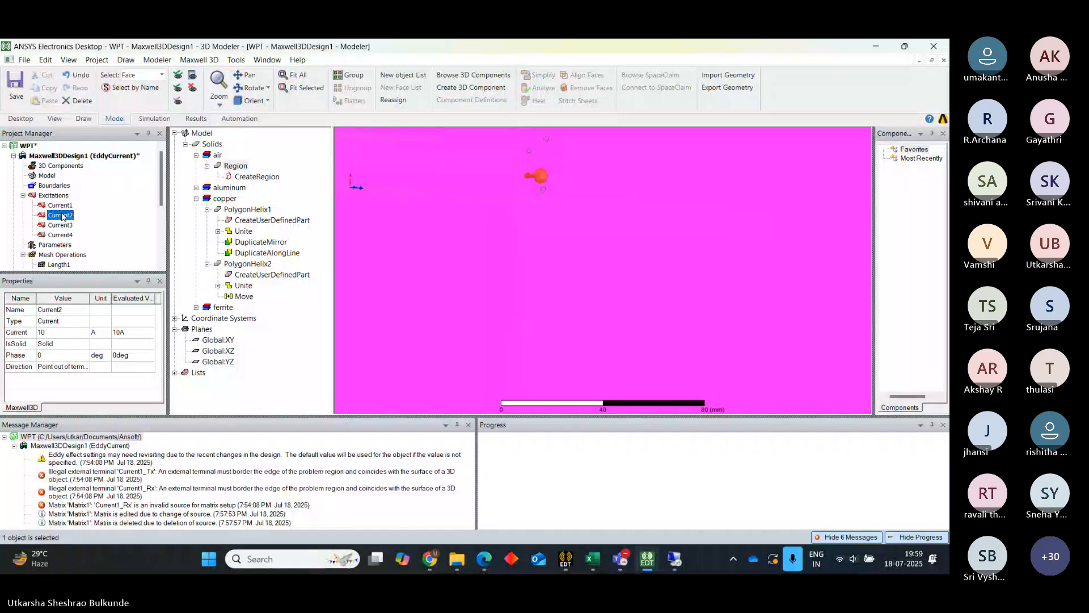
{"action": "left_click", "coordinate": [60, 226]}
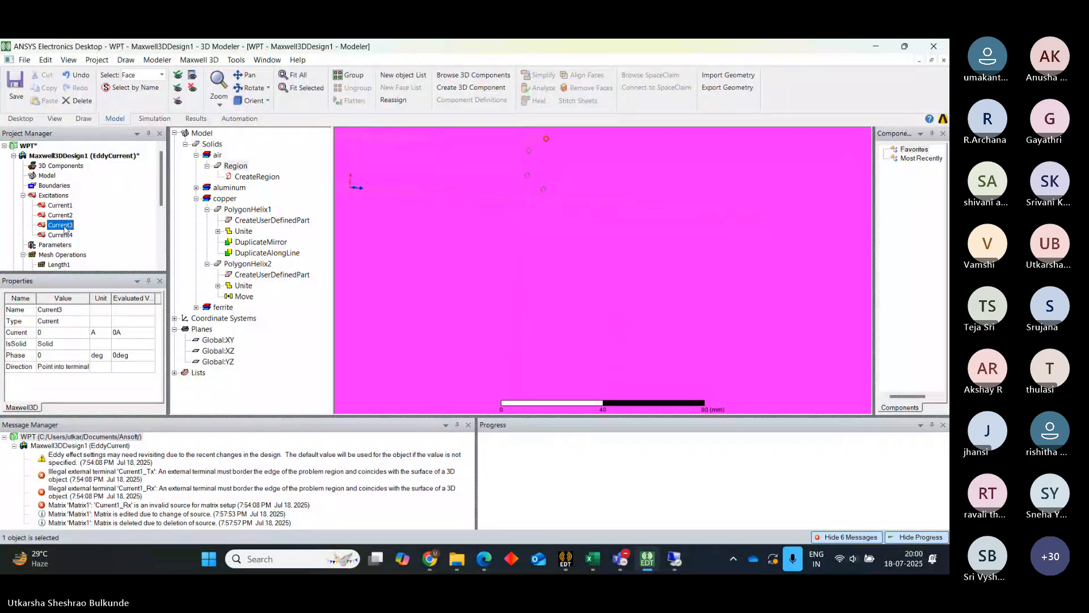
{"action": "left_click", "coordinate": [62, 235]}
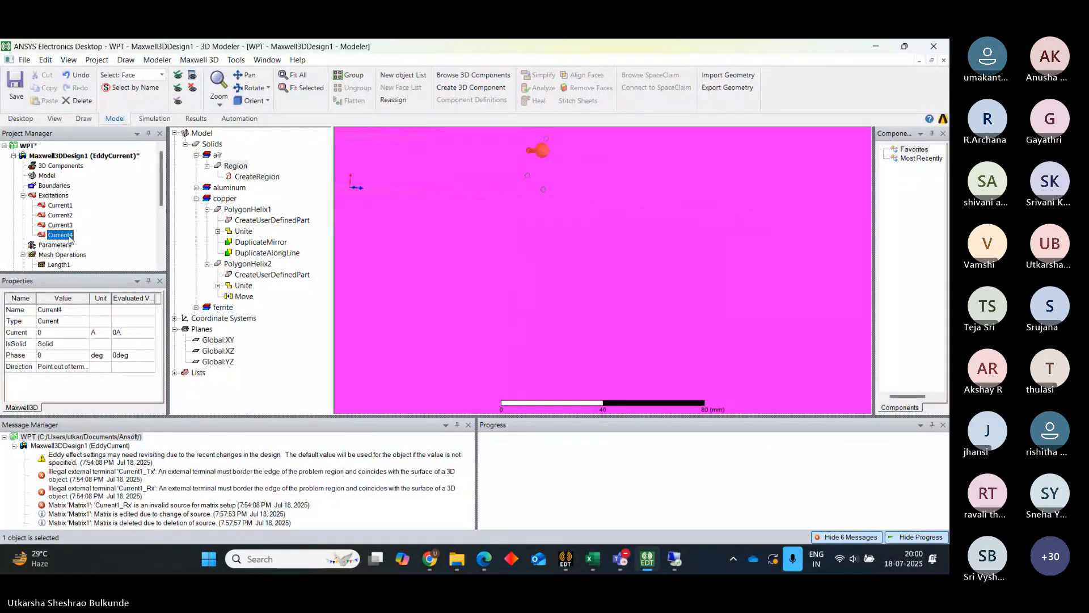
Try again to assign a matrix parameter, with the air Region selected, and dismiss the error messages.
{"action": "right_click", "coordinate": [62, 246]}
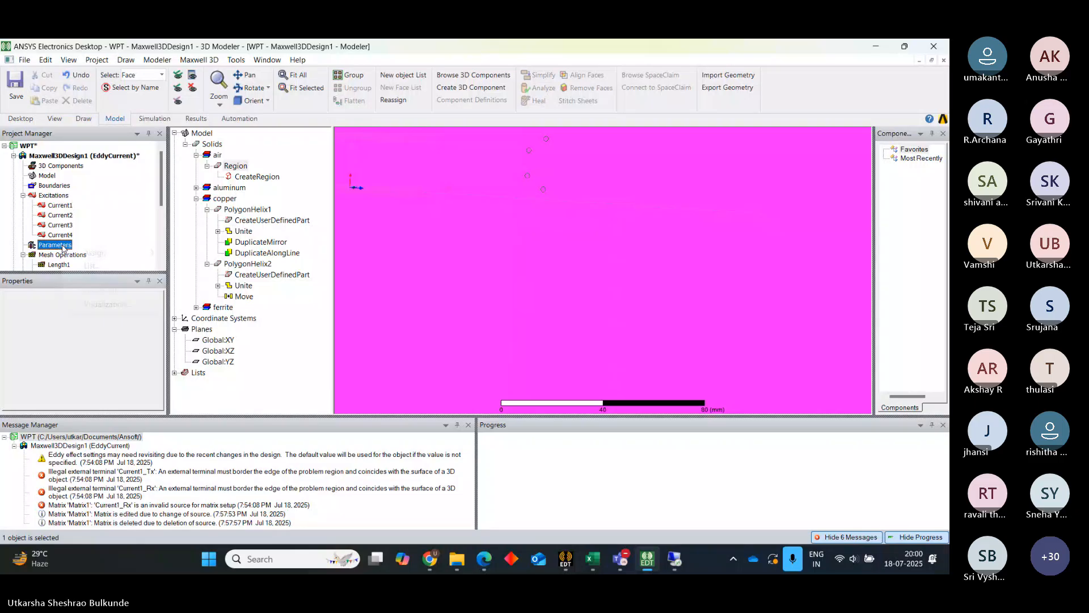
{"action": "mouse_move", "coordinate": [114, 253]}
{"action": "left_click", "coordinate": [194, 278]}
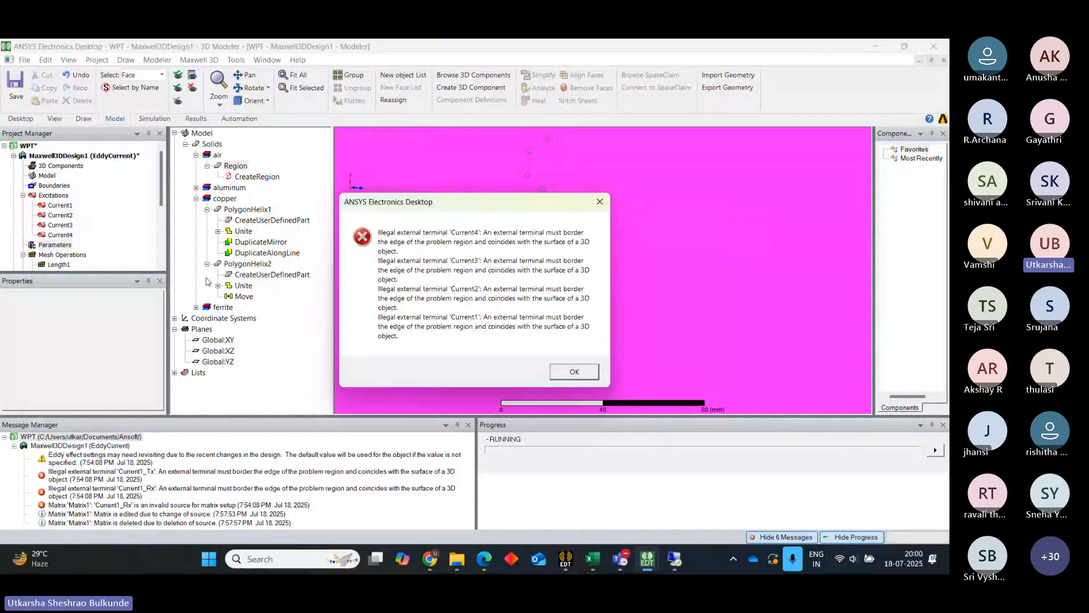
{"action": "left_click", "coordinate": [600, 202]}
{"action": "left_click", "coordinate": [542, 325]}
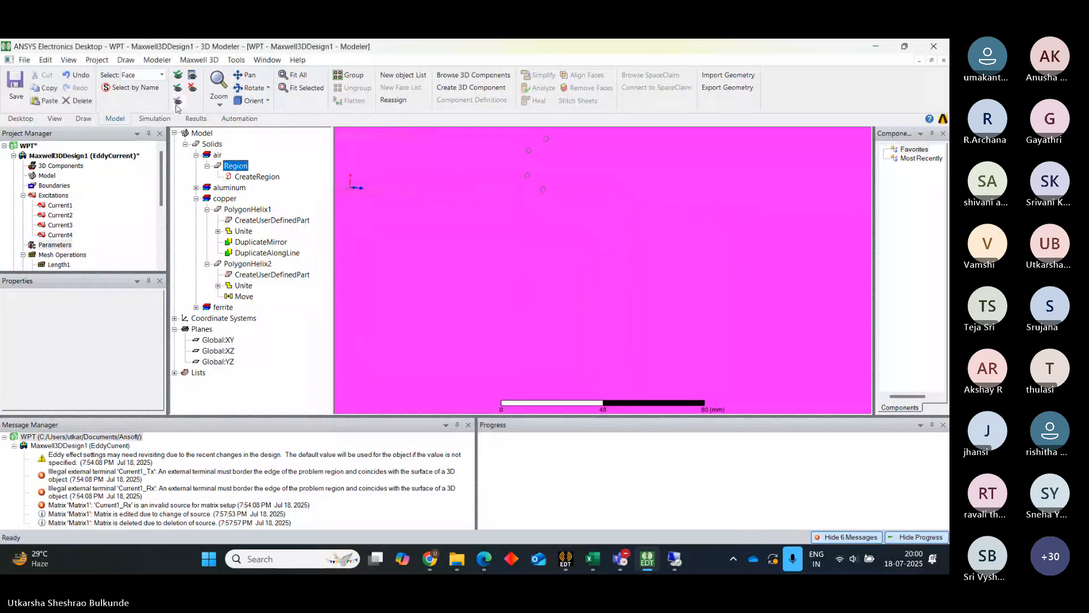
Run a validation check on Maxwell3DDesign1 and close its report.
{"action": "left_click", "coordinate": [155, 118]}
{"action": "left_click", "coordinate": [195, 89]}
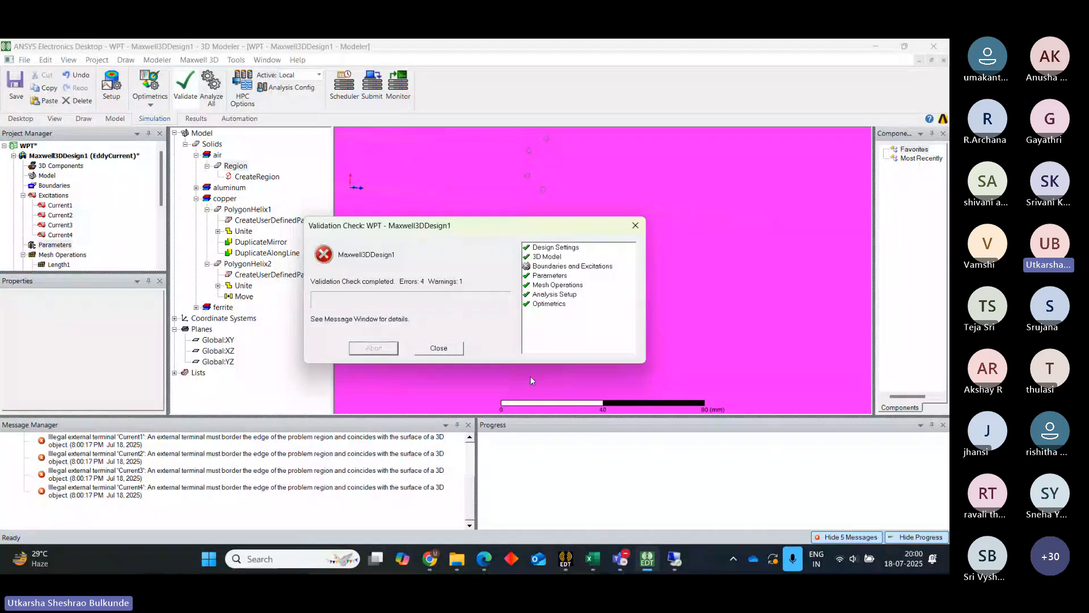
{"action": "left_click", "coordinate": [455, 349]}
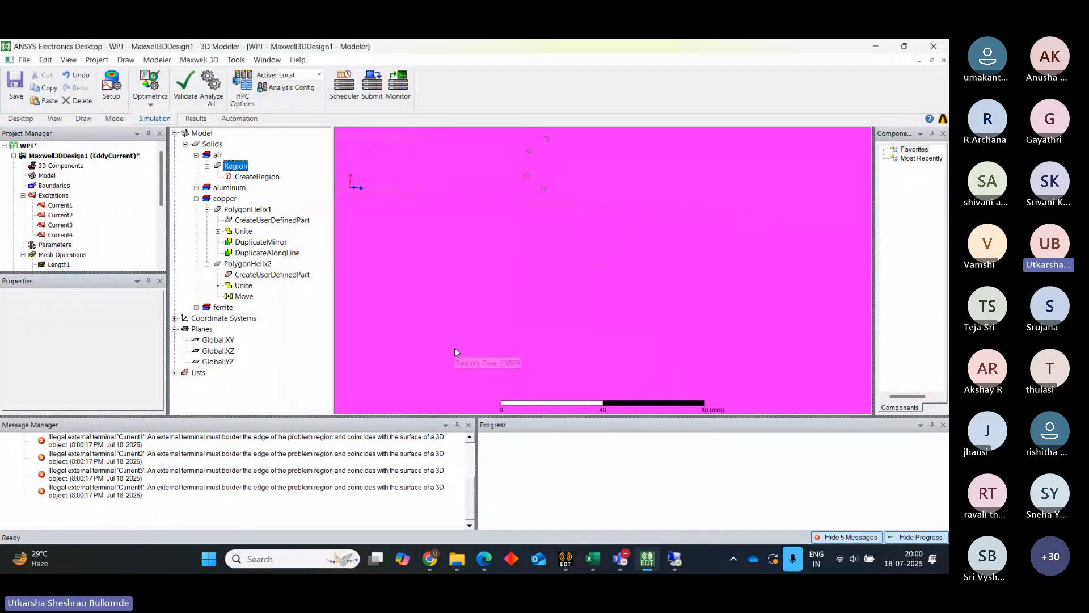
Delete the air Region that encloses the coils from the model.
{"action": "scroll", "coordinate": [545, 181], "scroll_direction": "down", "scroll_amount": 3}
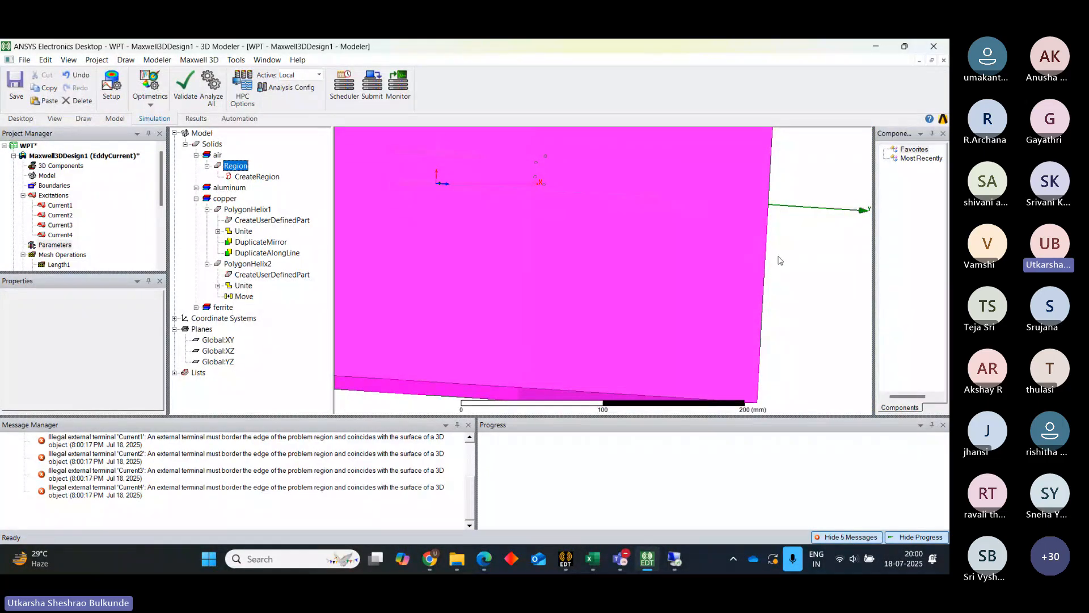
{"action": "left_click", "coordinate": [780, 260]}
{"action": "left_click", "coordinate": [250, 180]}
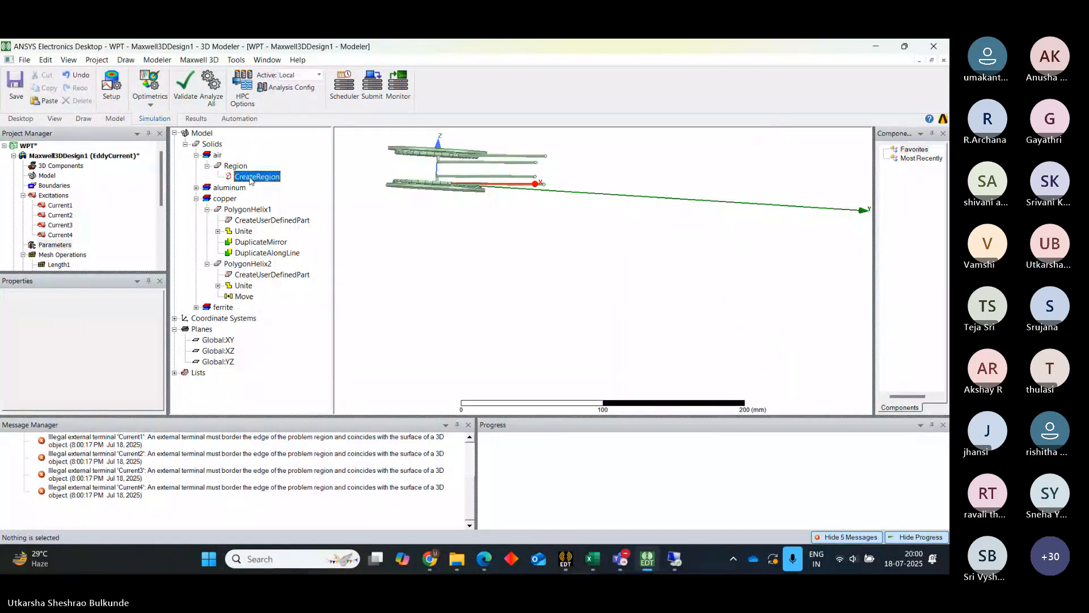
{"action": "left_click", "coordinate": [237, 167]}
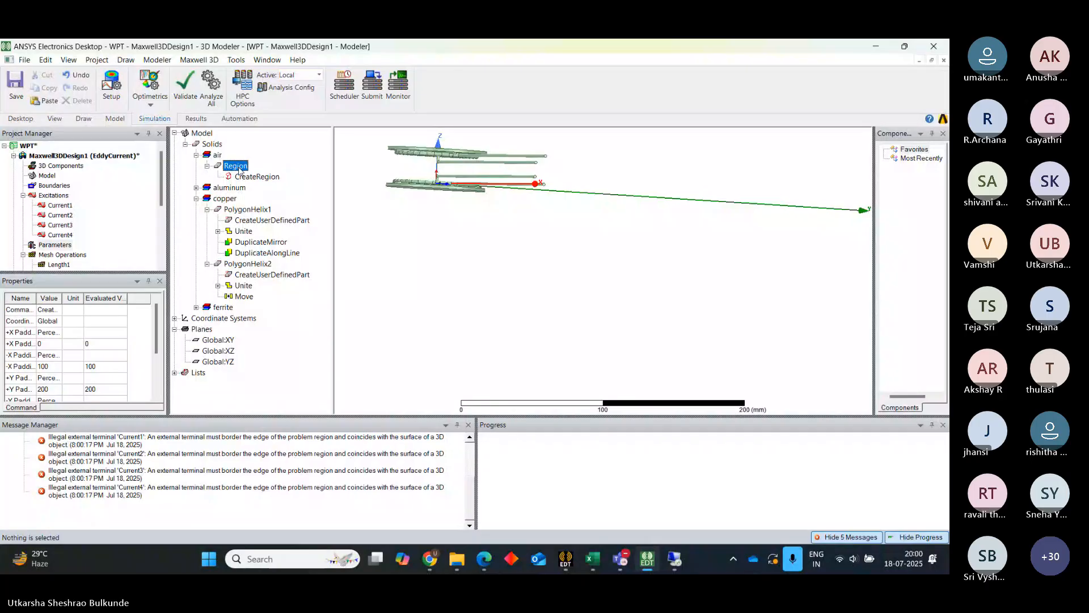
{"action": "key", "text": "Delete"}
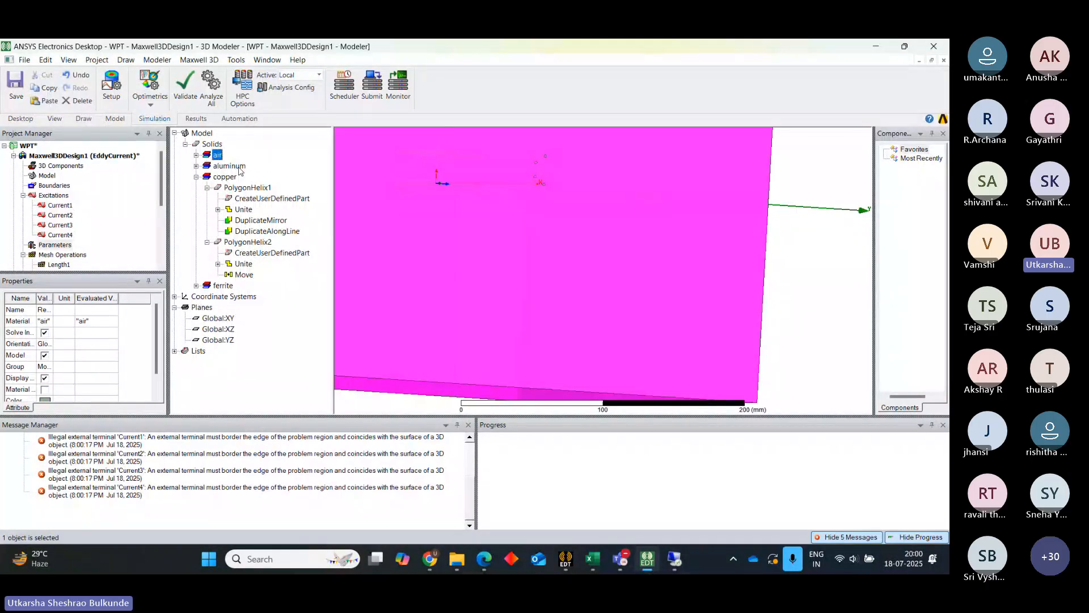
{"action": "key", "text": "Delete"}
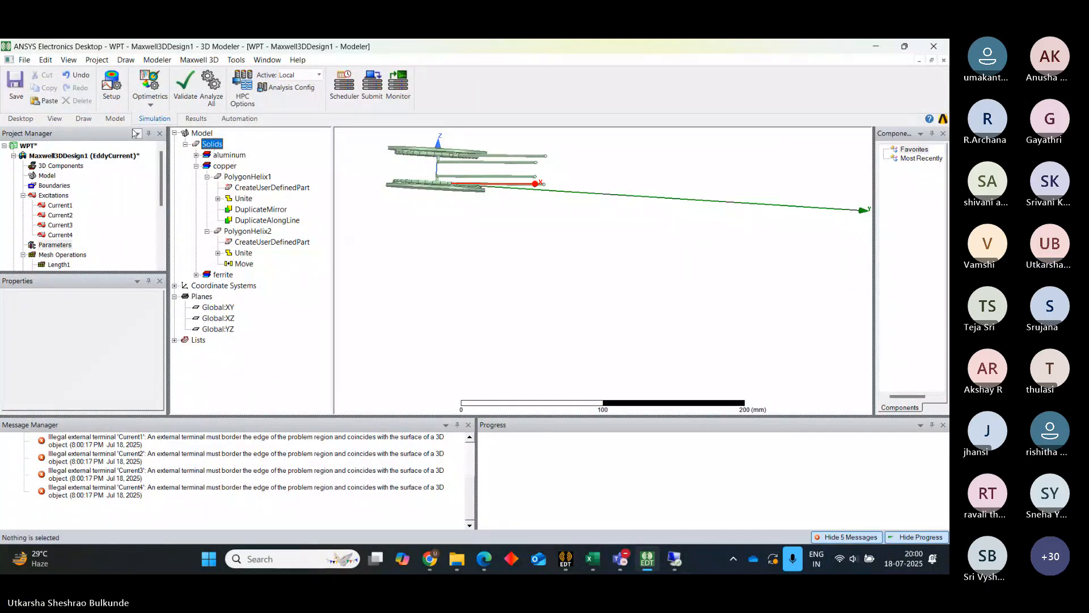
Start a new region padded in individual directions, with a percentage offset of 100 in -X, +Y and -Y and 0 in +X.
{"action": "left_click", "coordinate": [115, 119]}
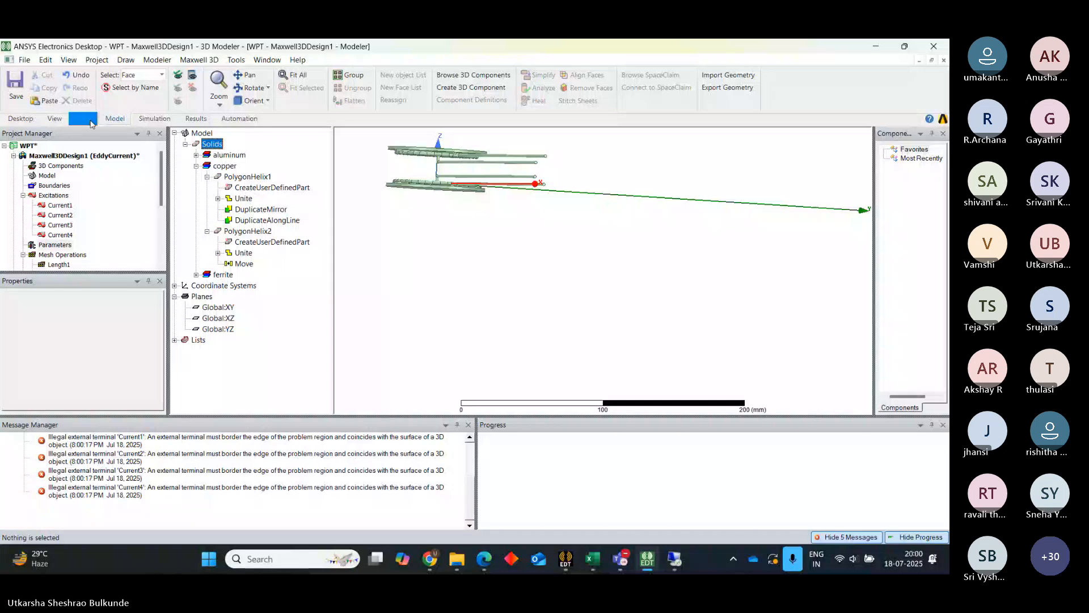
{"action": "left_click", "coordinate": [86, 121]}
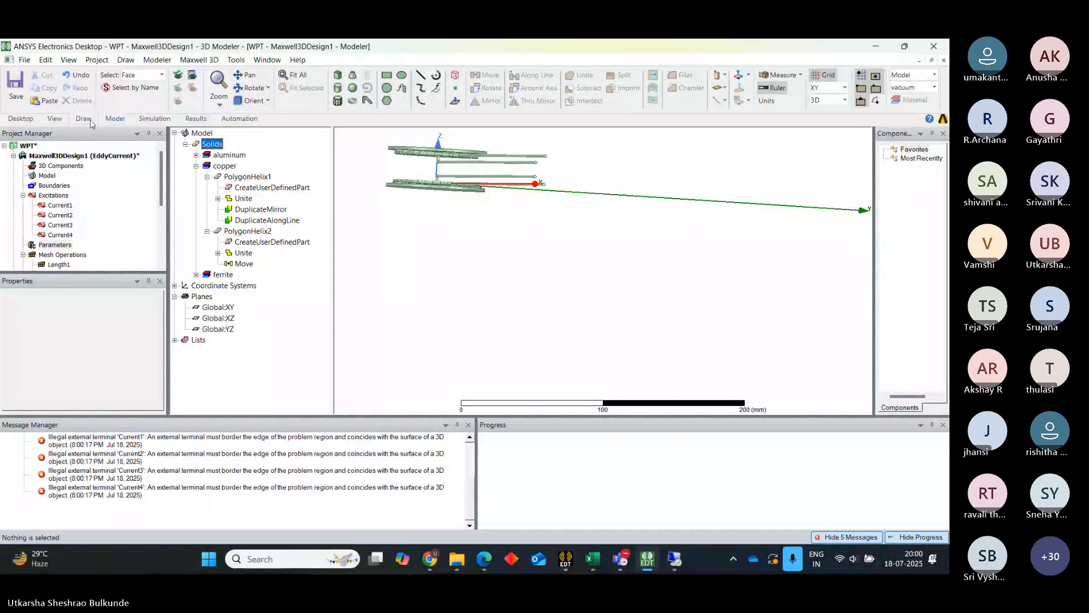
{"action": "left_click", "coordinate": [455, 76]}
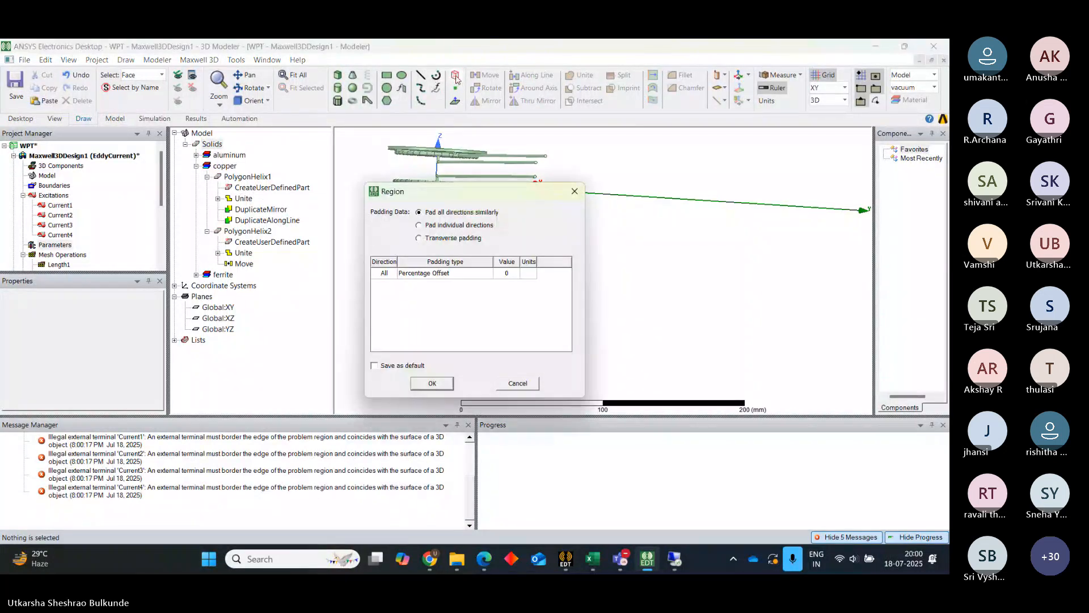
{"action": "left_click", "coordinate": [419, 225]}
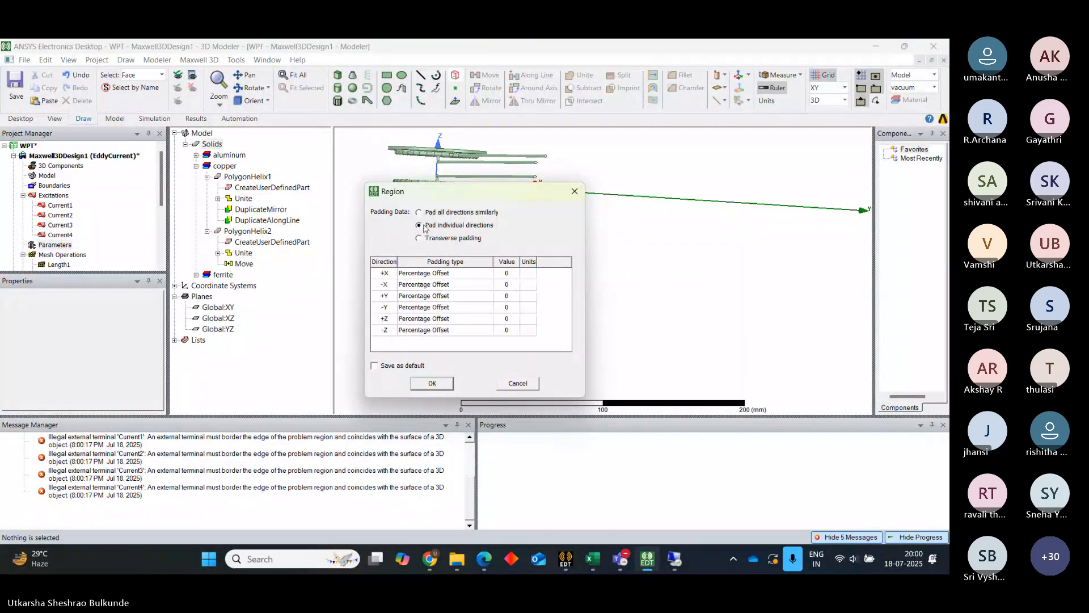
{"action": "left_click", "coordinate": [514, 288]}
{"action": "double_click", "coordinate": [514, 288]}
{"action": "type", "text": "100"}
{"action": "double_click", "coordinate": [514, 296]}
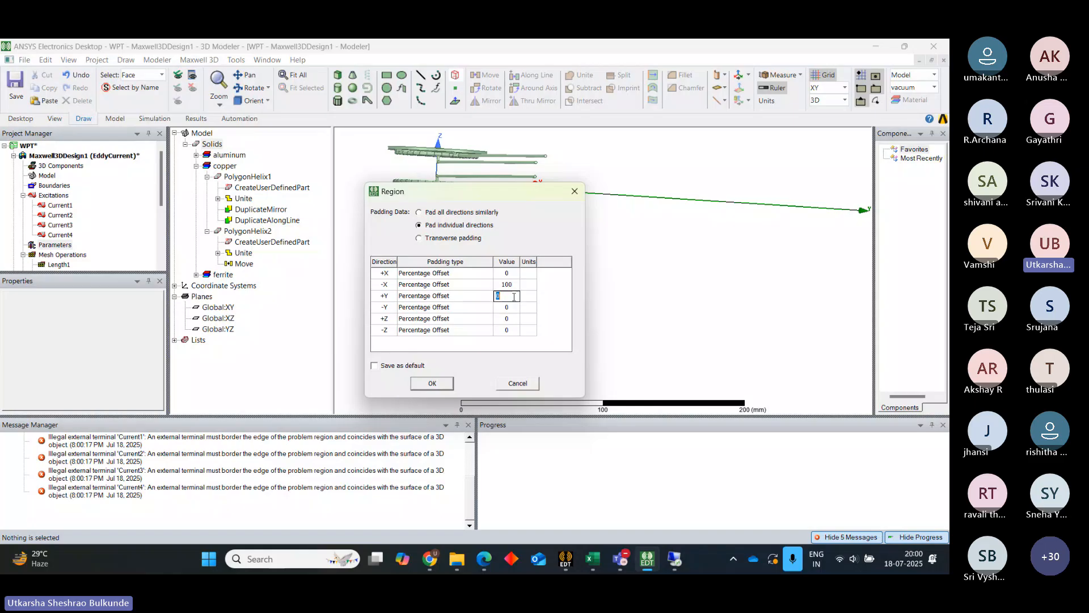
{"action": "type", "text": "100"}
{"action": "double_click", "coordinate": [511, 307]}
{"action": "type", "text": "100"}
Set the region's percentage offset to 200 in both +Z and -Z and create the vacuum Region.
{"action": "double_click", "coordinate": [514, 319]}
{"action": "type", "text": "200"}
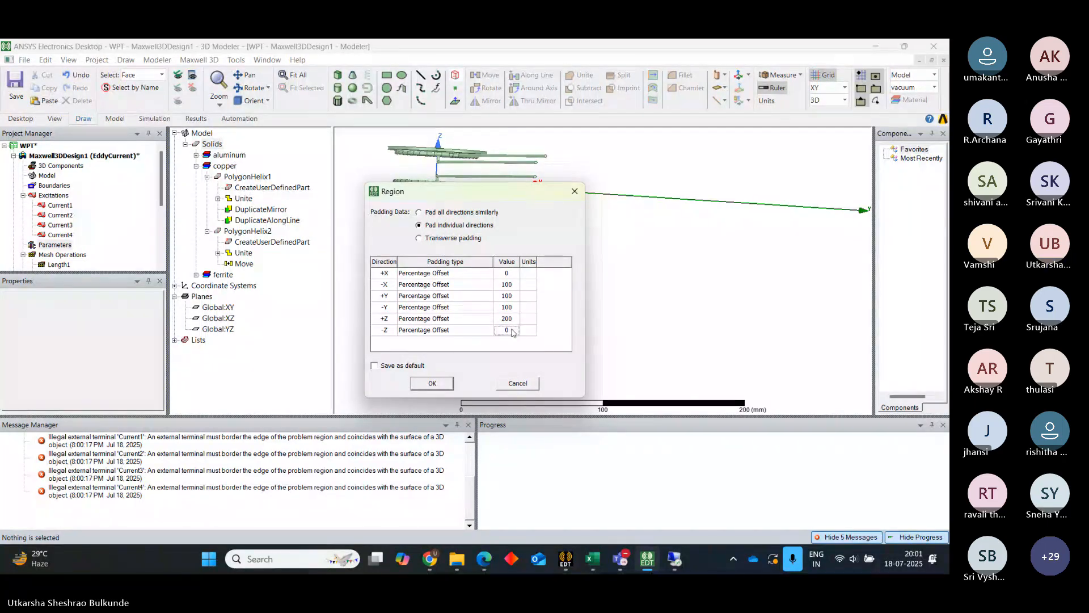
{"action": "double_click", "coordinate": [509, 330]}
{"action": "type", "text": "200"}
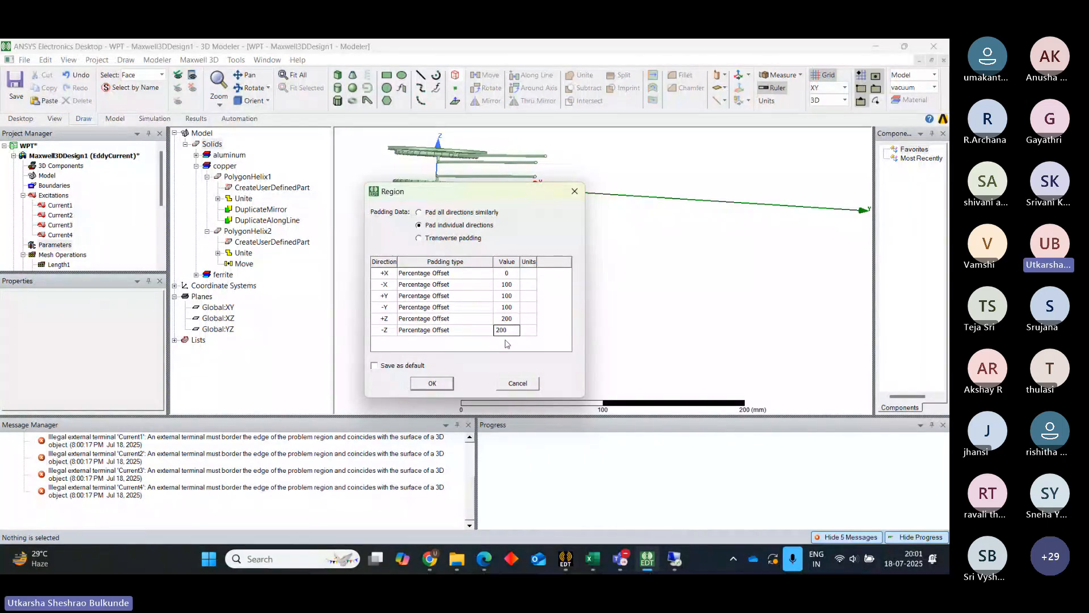
{"action": "left_click", "coordinate": [432, 383]}
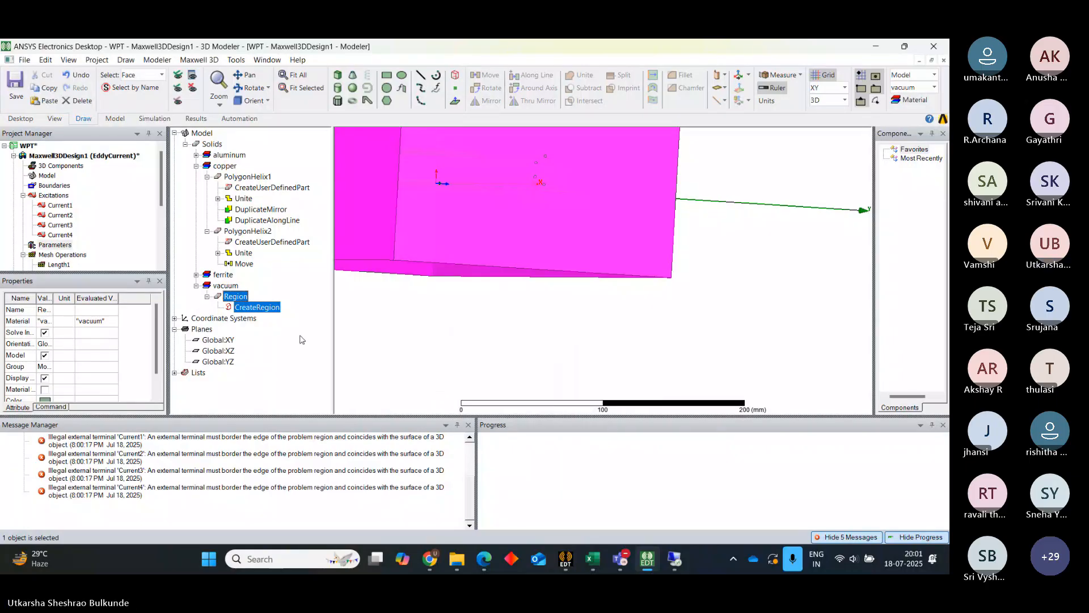
Run a validation check on Maxwell3DDesign1 with the new Region and close its report.
{"action": "left_click", "coordinate": [153, 121]}
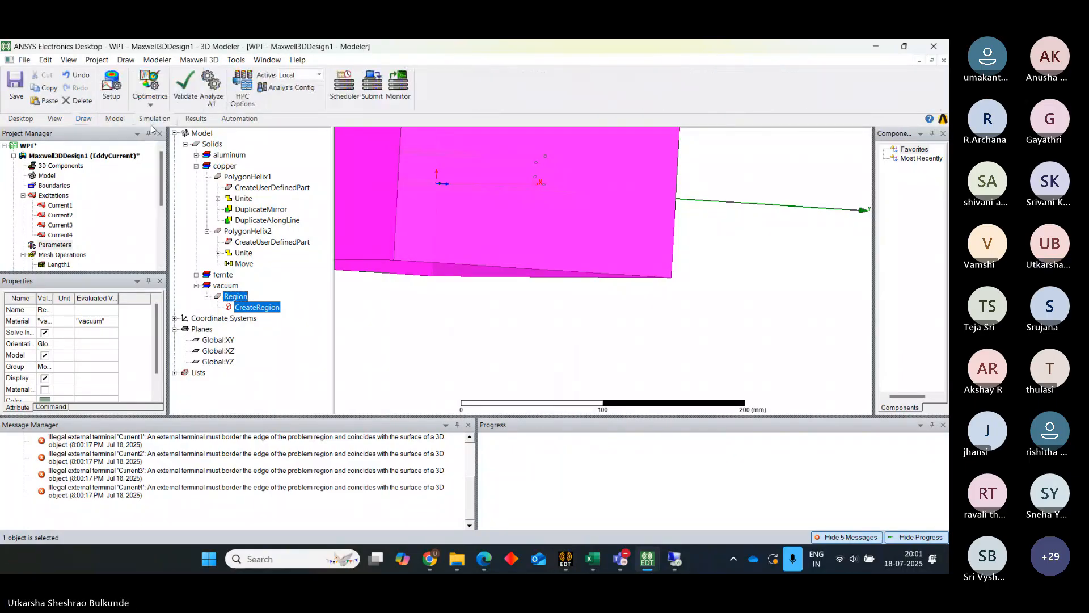
{"action": "left_click", "coordinate": [184, 85]}
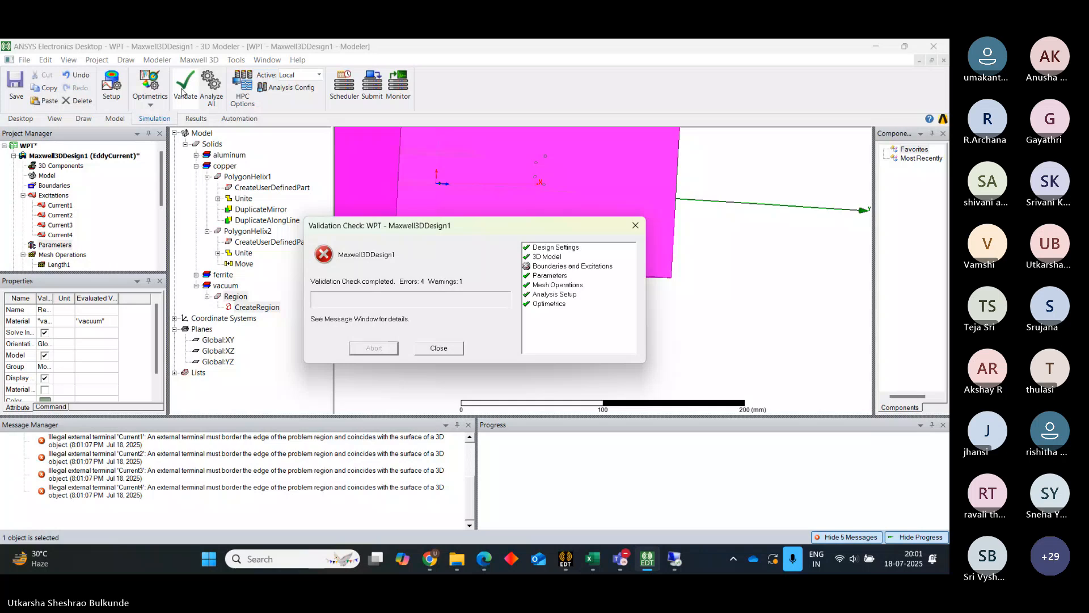
{"action": "left_click", "coordinate": [442, 350]}
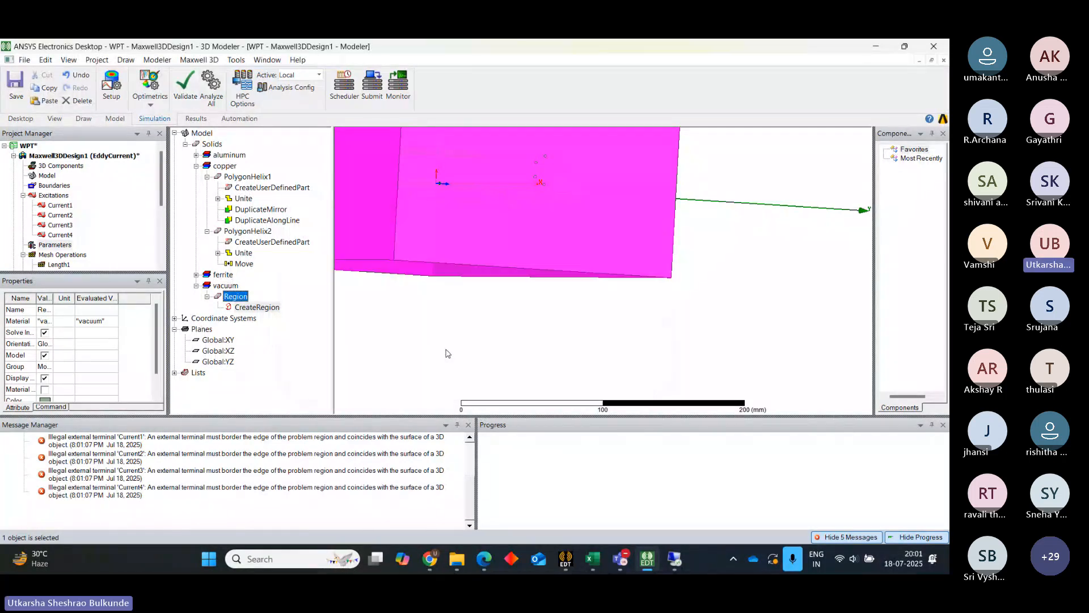
Examine where the Current1 terminal lies relative to the new Region's outer face.
{"action": "left_click", "coordinate": [55, 206]}
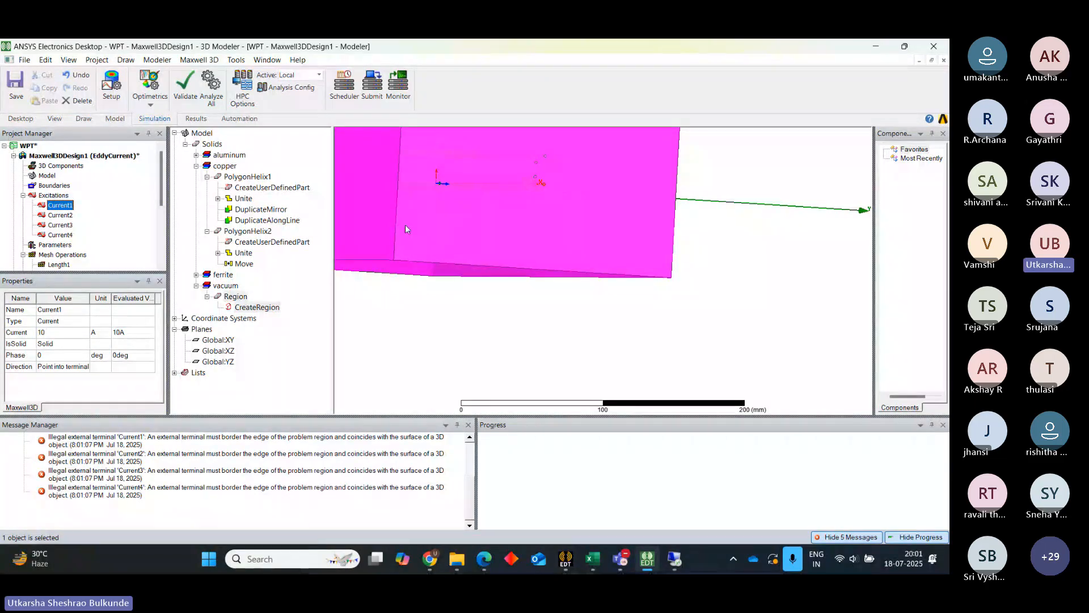
{"action": "left_click", "coordinate": [573, 311]}
{"action": "scroll", "coordinate": [542, 156], "scroll_direction": "up", "scroll_amount": 2}
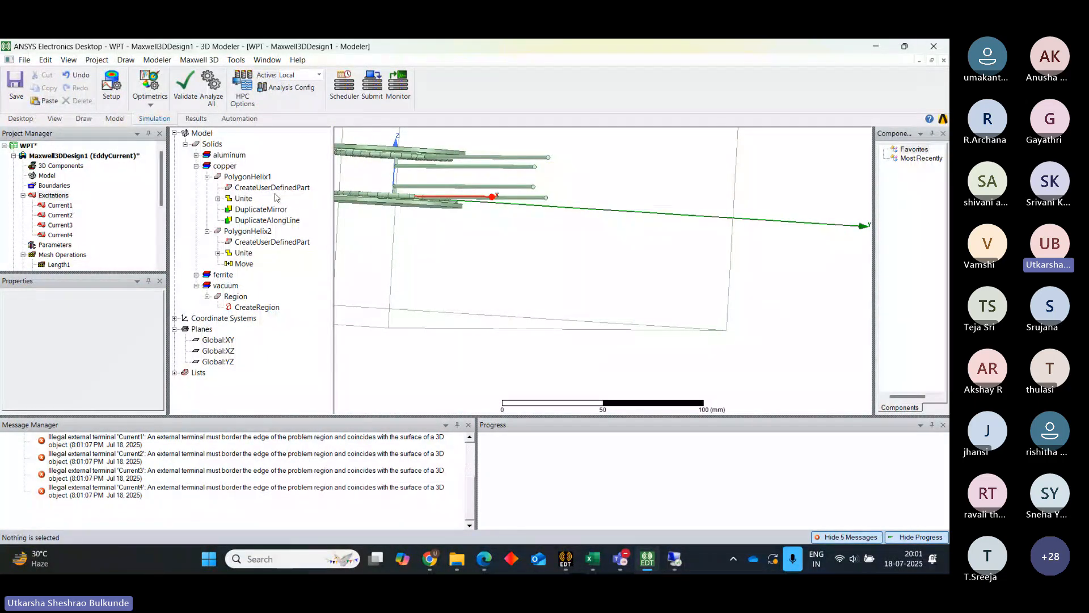
{"action": "left_click", "coordinate": [60, 205]}
{"action": "left_click", "coordinate": [466, 380]}
{"action": "left_click", "coordinate": [547, 158]}
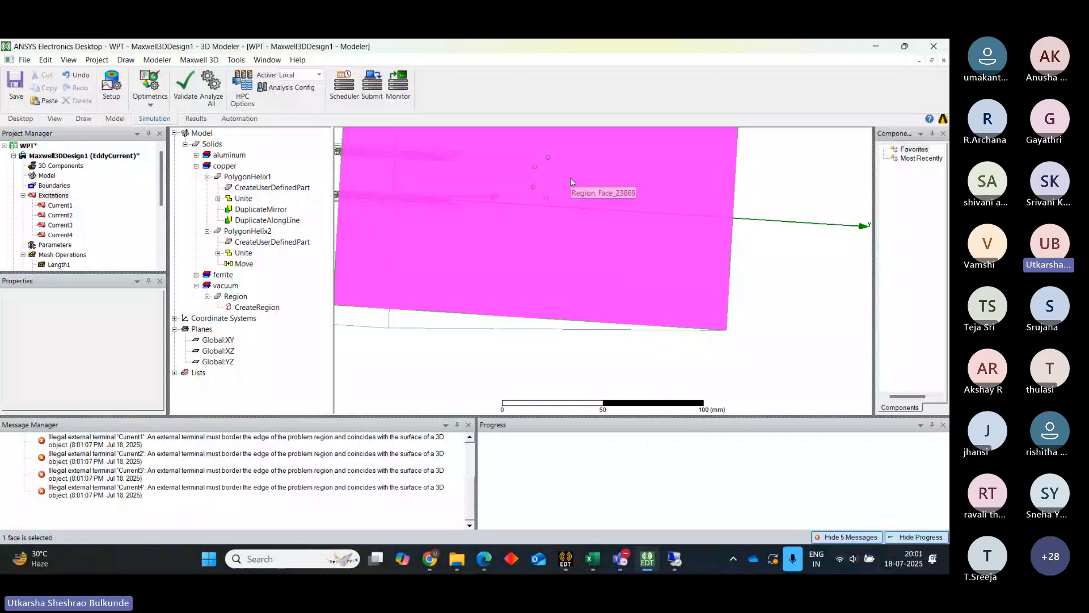
Examine from several angles whether the coil lead ends meet the Region's +X boundary face.
{"action": "left_click", "coordinate": [115, 120]}
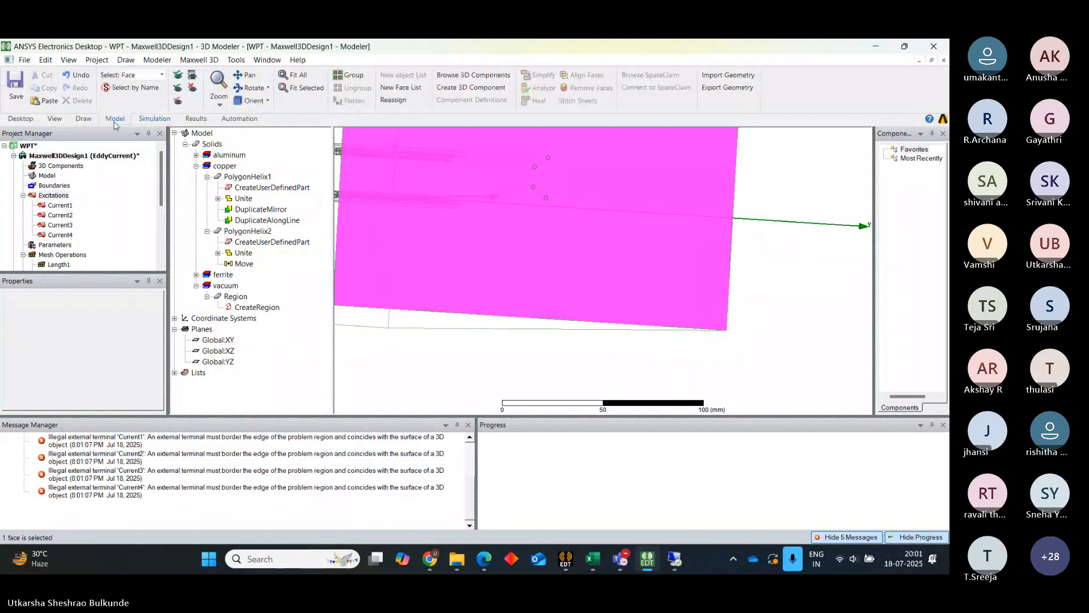
{"action": "left_click", "coordinate": [249, 88]}
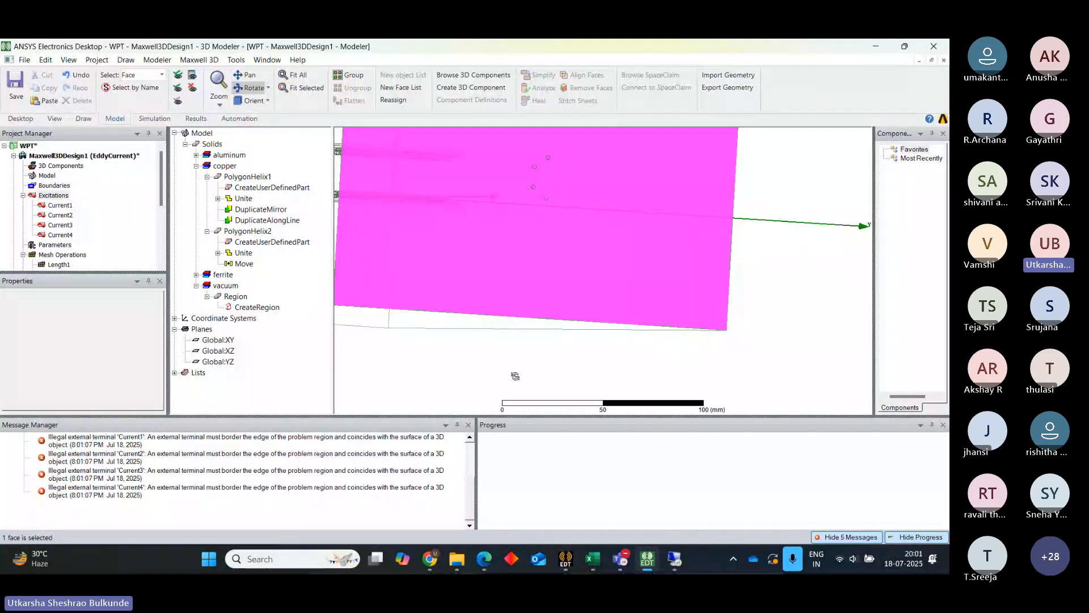
{"action": "left_click_drag", "start_coordinate": [470, 366], "coordinate": [436, 405]}
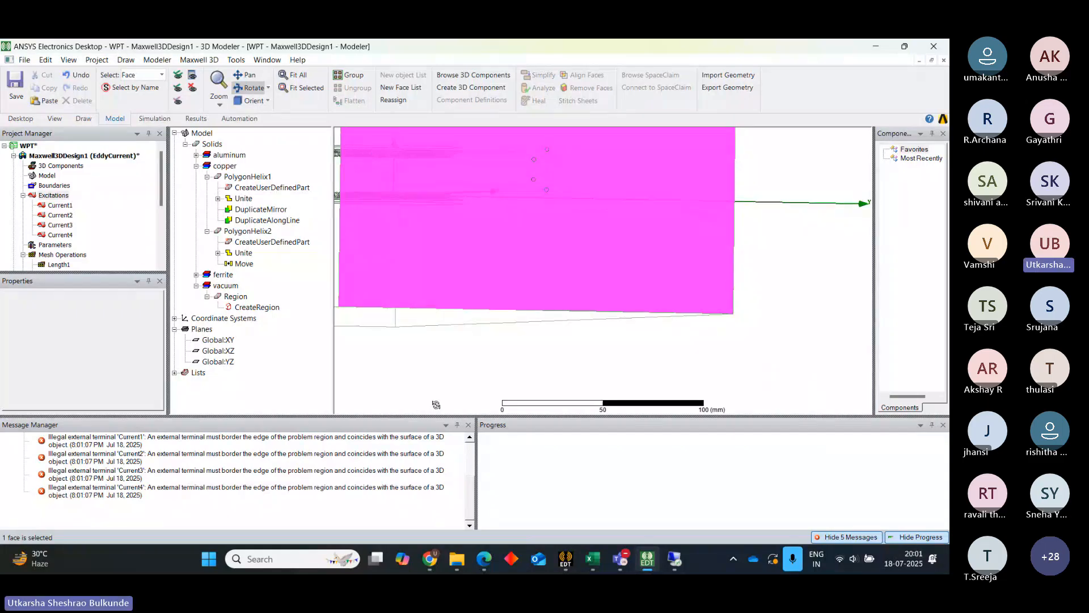
{"action": "left_click", "coordinate": [246, 74]}
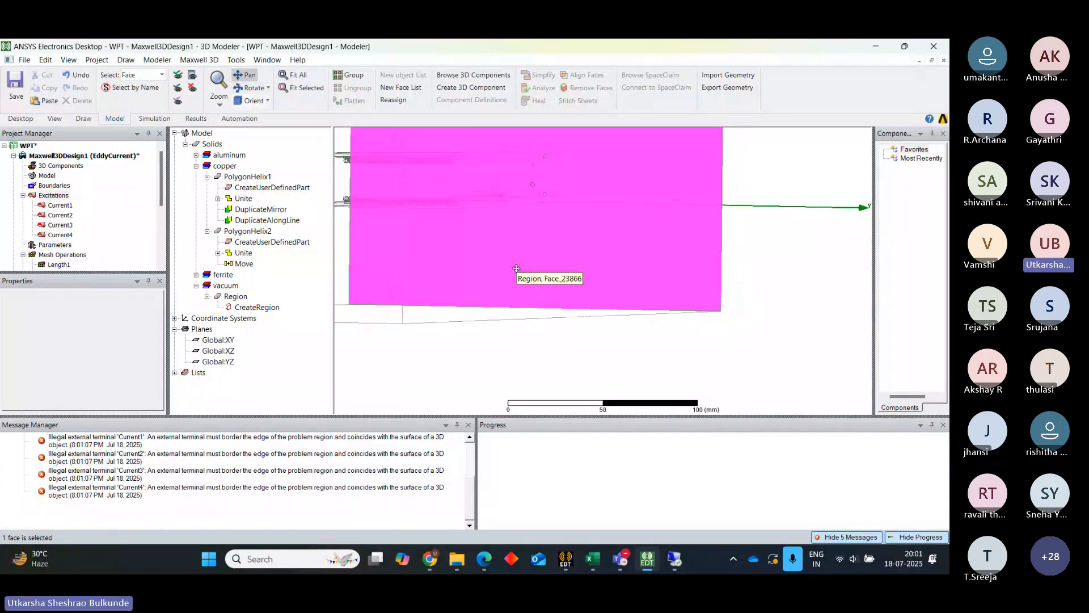
{"action": "scroll", "coordinate": [516, 268], "scroll_direction": "down", "scroll_amount": 2}
{"action": "scroll", "coordinate": [516, 269], "scroll_direction": "down", "scroll_amount": 1}
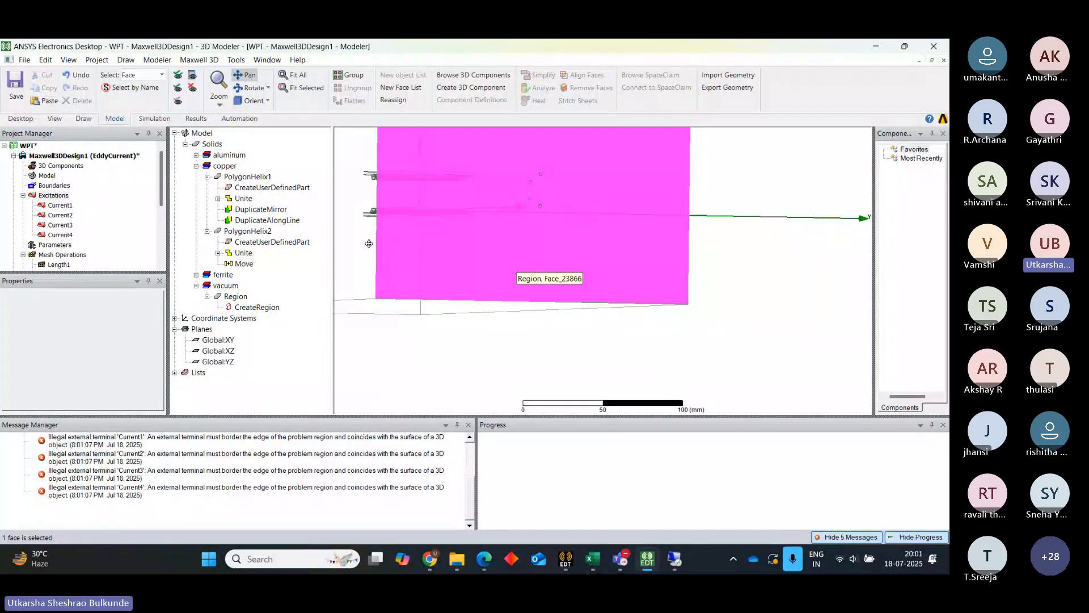
{"action": "left_click_drag", "start_coordinate": [362, 241], "coordinate": [479, 328]}
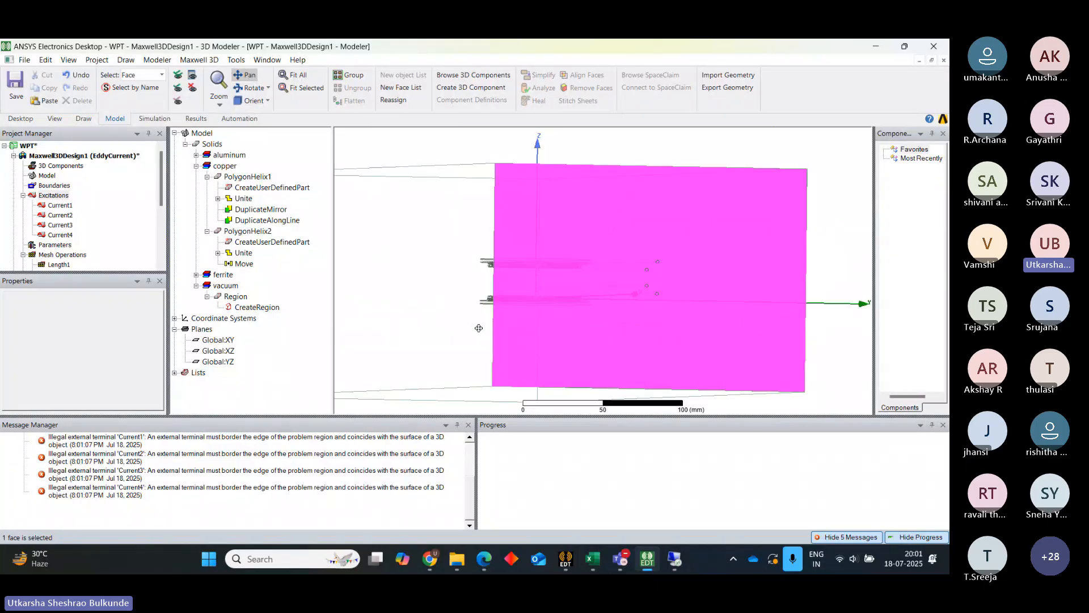
{"action": "scroll", "coordinate": [479, 328], "scroll_direction": "down", "scroll_amount": 3}
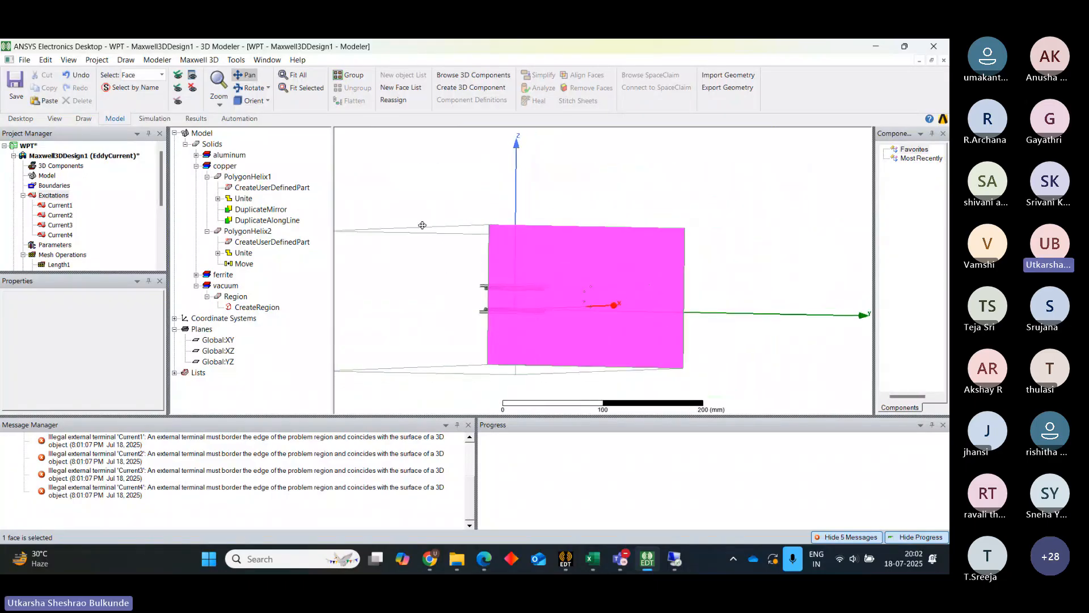
{"action": "left_click", "coordinate": [250, 88]}
{"action": "left_click_drag", "start_coordinate": [423, 323], "coordinate": [496, 334]}
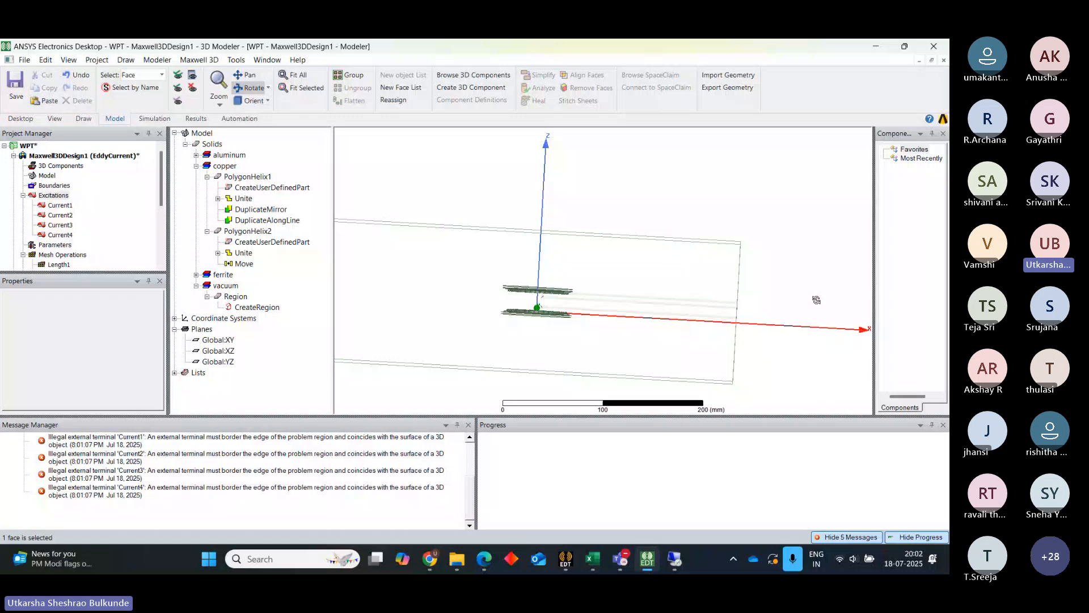
{"action": "key", "text": "Escape"}
{"action": "left_click", "coordinate": [733, 206]}
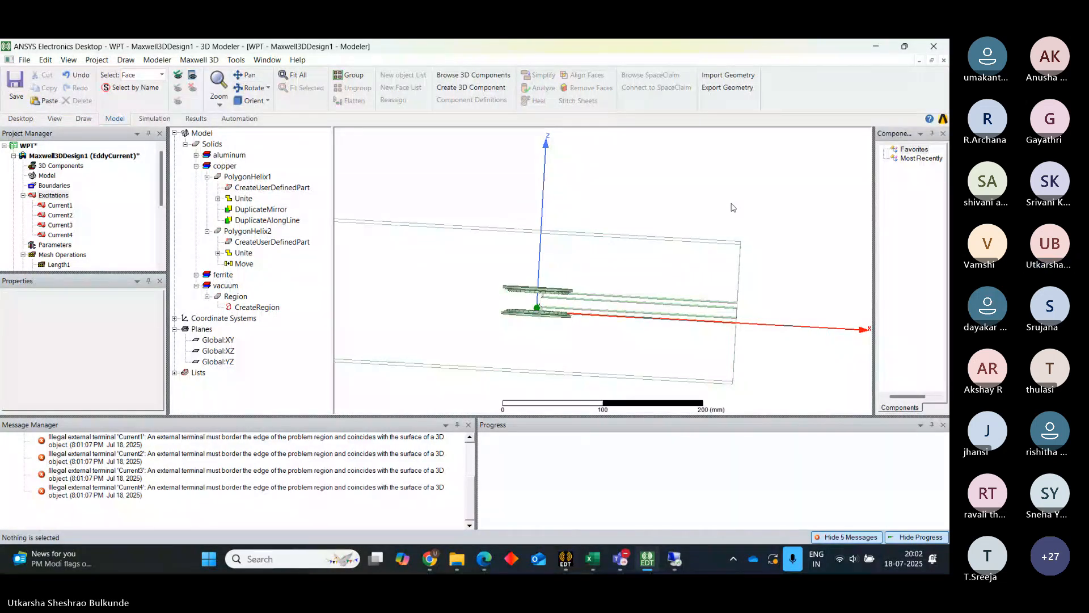
{"action": "scroll", "coordinate": [732, 207], "scroll_direction": "up", "scroll_amount": 2}
{"action": "scroll", "coordinate": [733, 207], "scroll_direction": "up", "scroll_amount": 3}
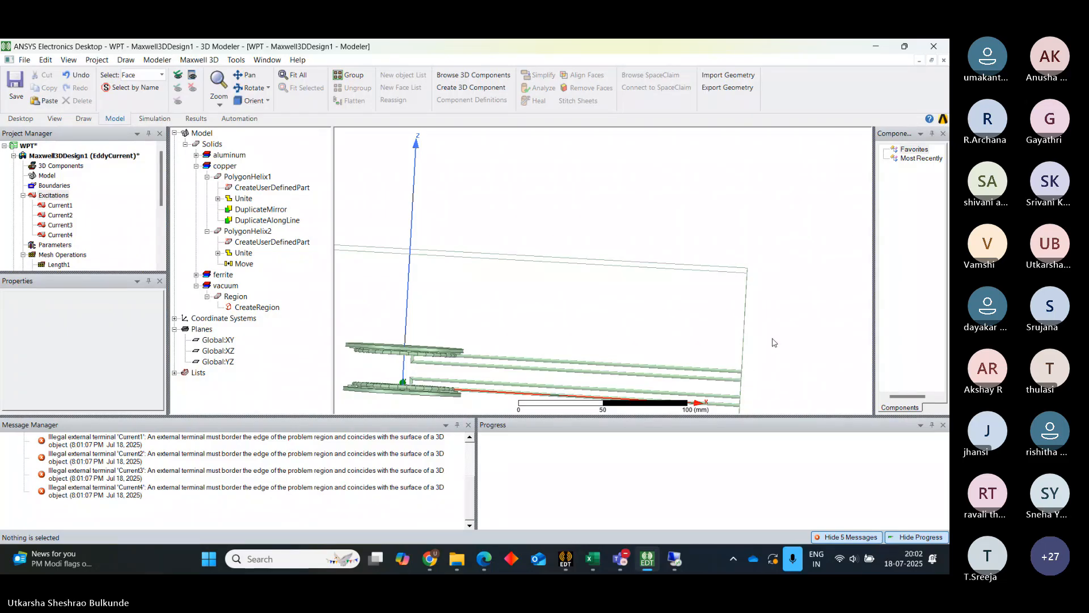
Review the terminal position, value and direction of Current1, Current2, Current3 and Current4.
{"action": "left_click", "coordinate": [65, 215]}
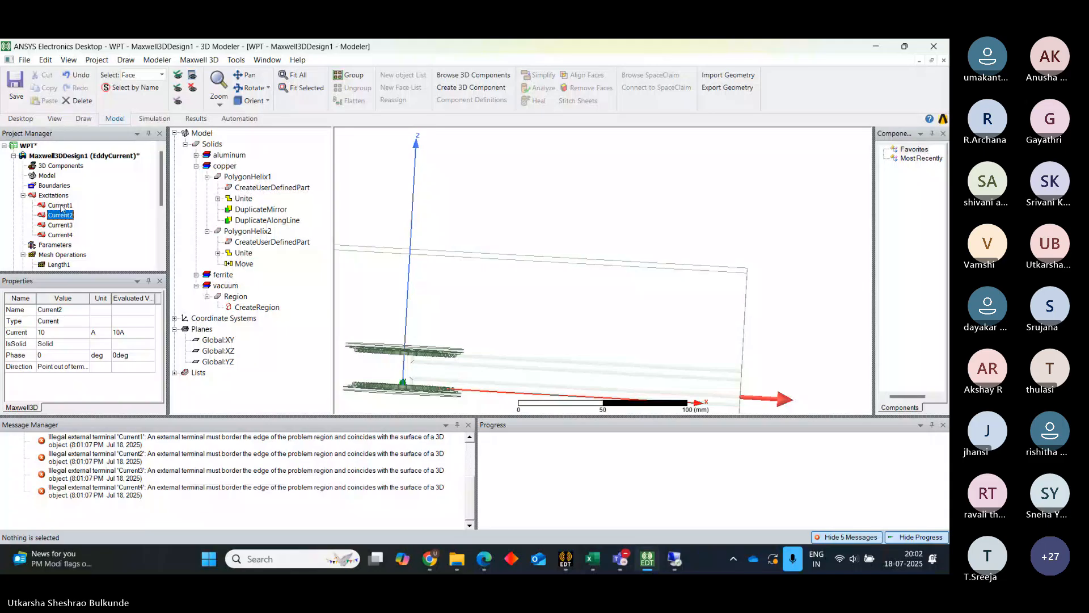
{"action": "left_click", "coordinate": [61, 206]}
{"action": "left_click", "coordinate": [63, 225]}
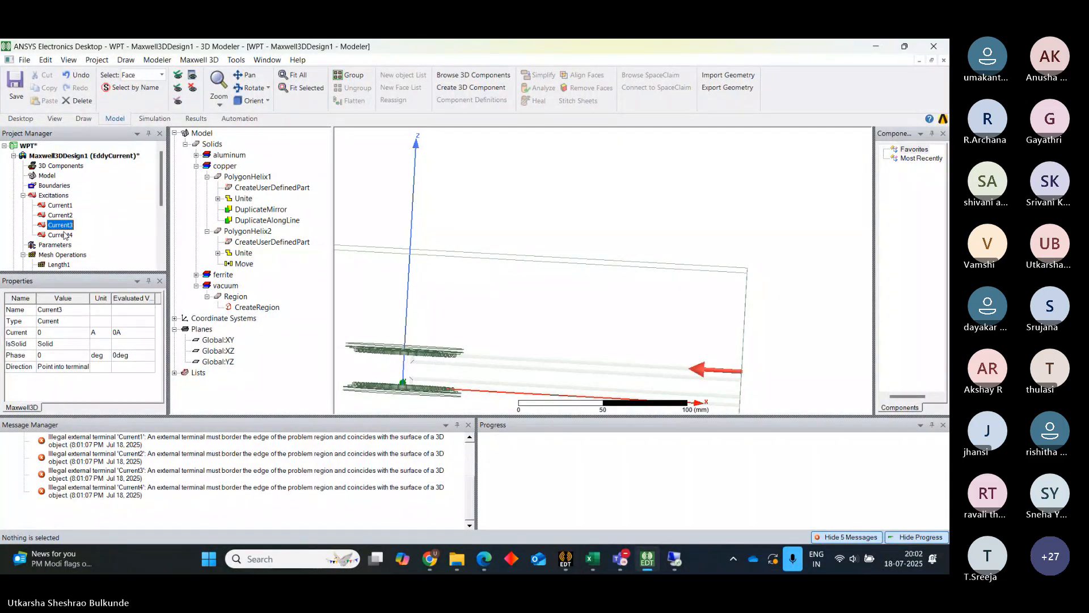
{"action": "left_click", "coordinate": [61, 235]}
{"action": "left_click", "coordinate": [62, 205]}
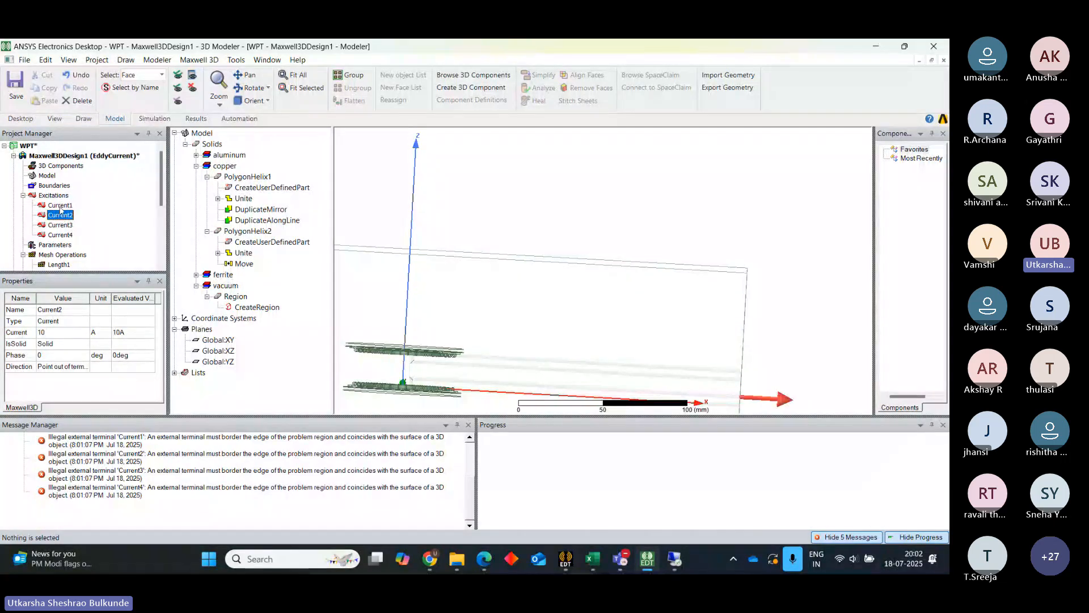
Delete the excitations Current1, Current2, Current3 and Current4 from the design.
{"action": "right_click", "coordinate": [61, 206]}
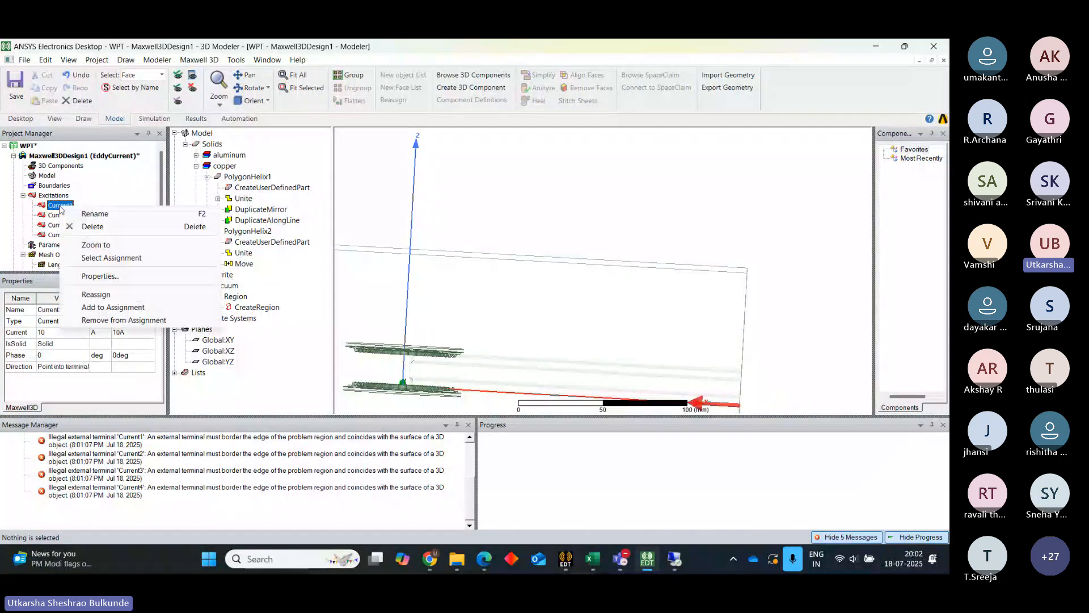
{"action": "left_click", "coordinate": [91, 227]}
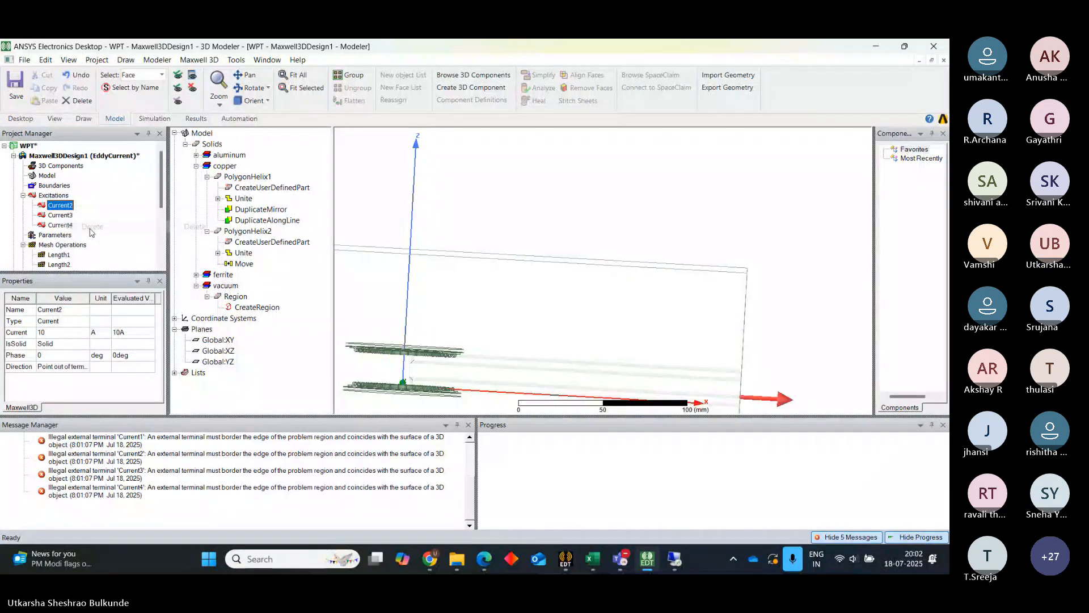
{"action": "right_click", "coordinate": [64, 207]}
{"action": "left_click", "coordinate": [91, 224]}
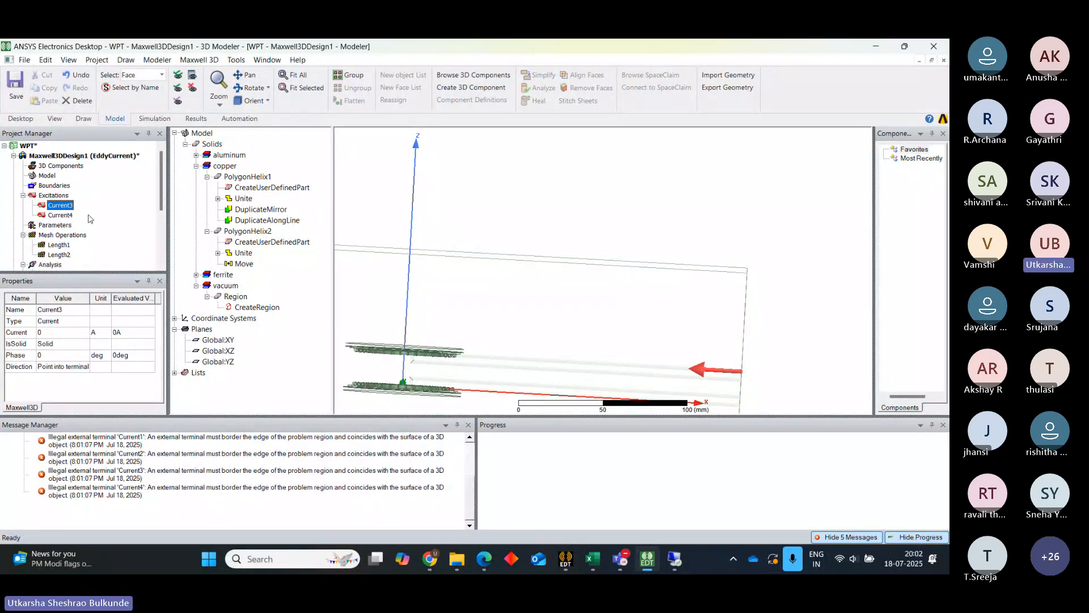
{"action": "right_click", "coordinate": [66, 214]}
{"action": "left_click", "coordinate": [90, 232]}
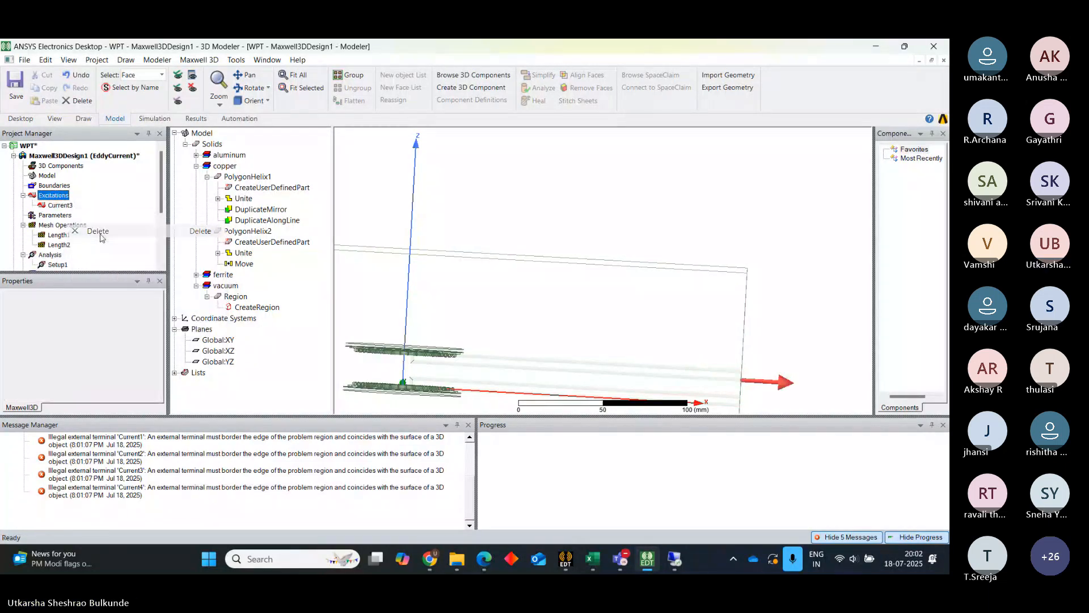
{"action": "left_click", "coordinate": [61, 206]}
{"action": "right_click", "coordinate": [64, 206]}
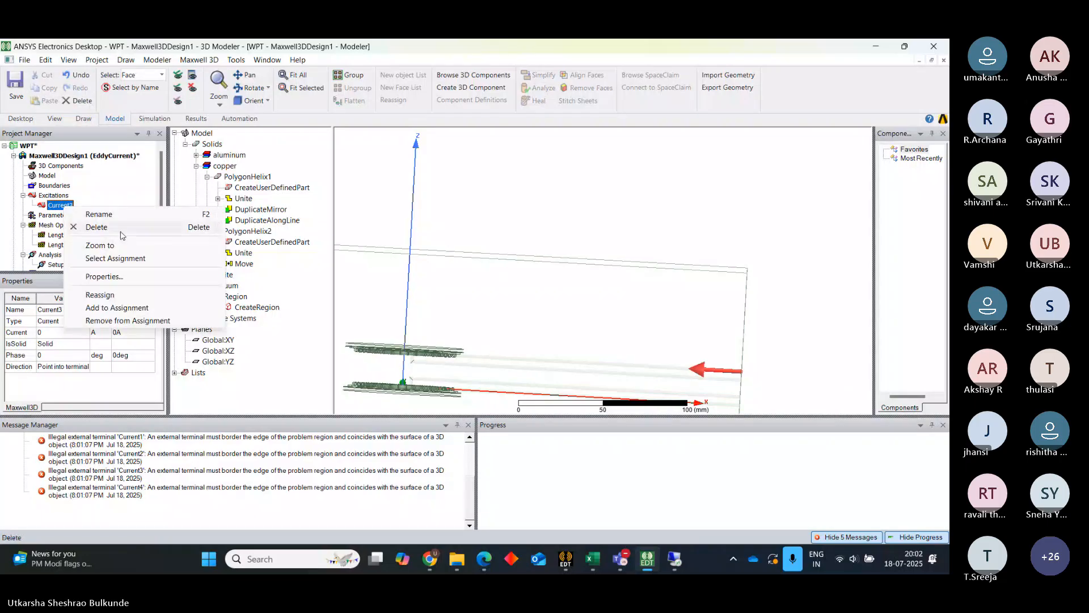
{"action": "left_click", "coordinate": [121, 228]}
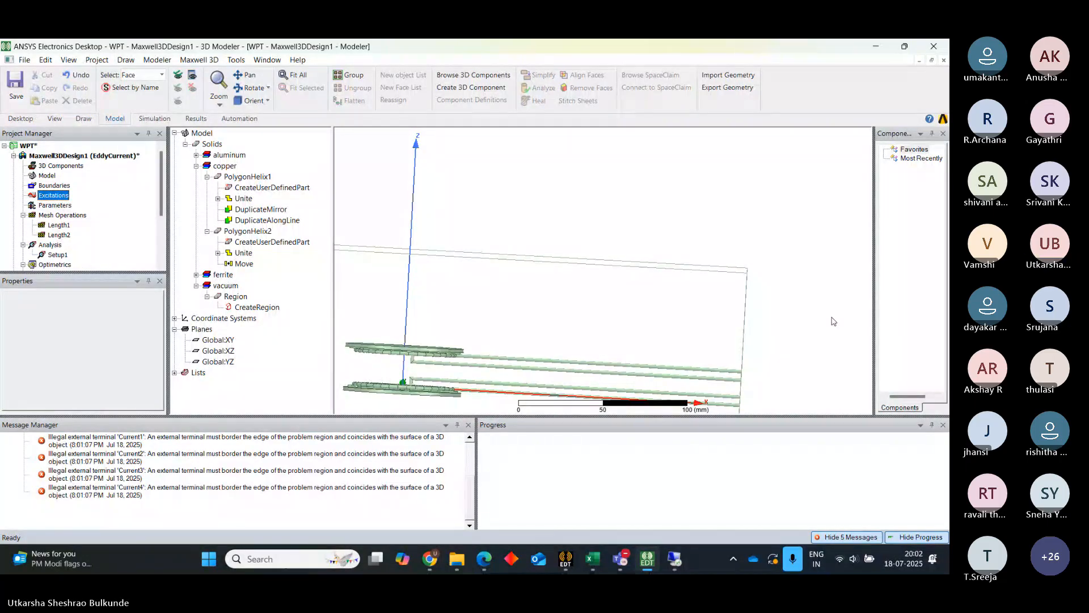
Examine the four coil lead ends and their position inside the Region from an angled close-up view.
{"action": "left_click", "coordinate": [255, 87]}
{"action": "left_click_drag", "start_coordinate": [760, 318], "coordinate": [680, 328]}
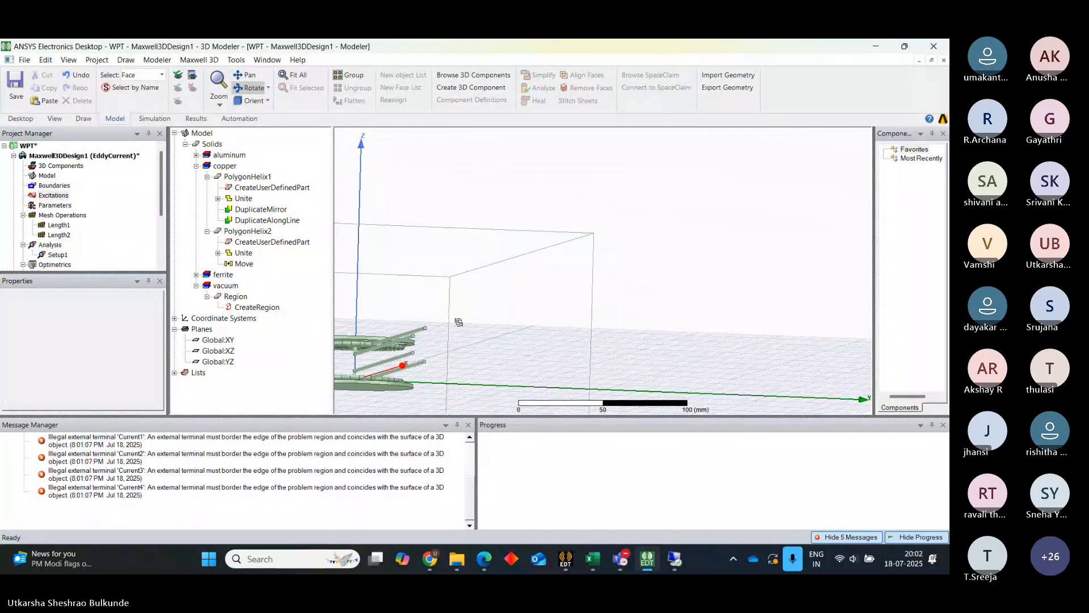
{"action": "scroll", "coordinate": [460, 322], "scroll_direction": "down", "scroll_amount": 1}
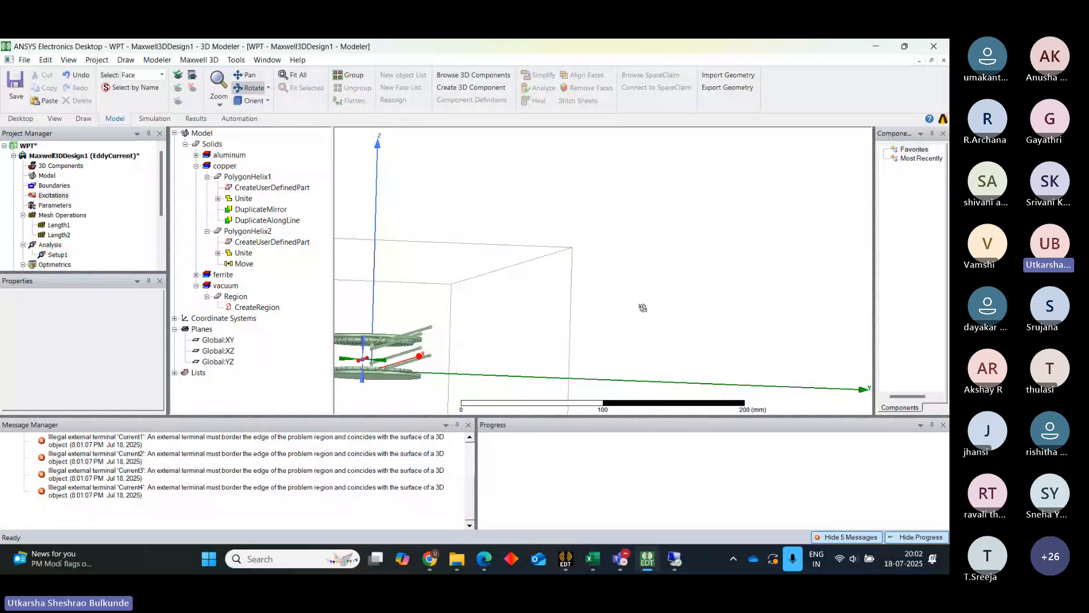
{"action": "key", "text": "Escape"}
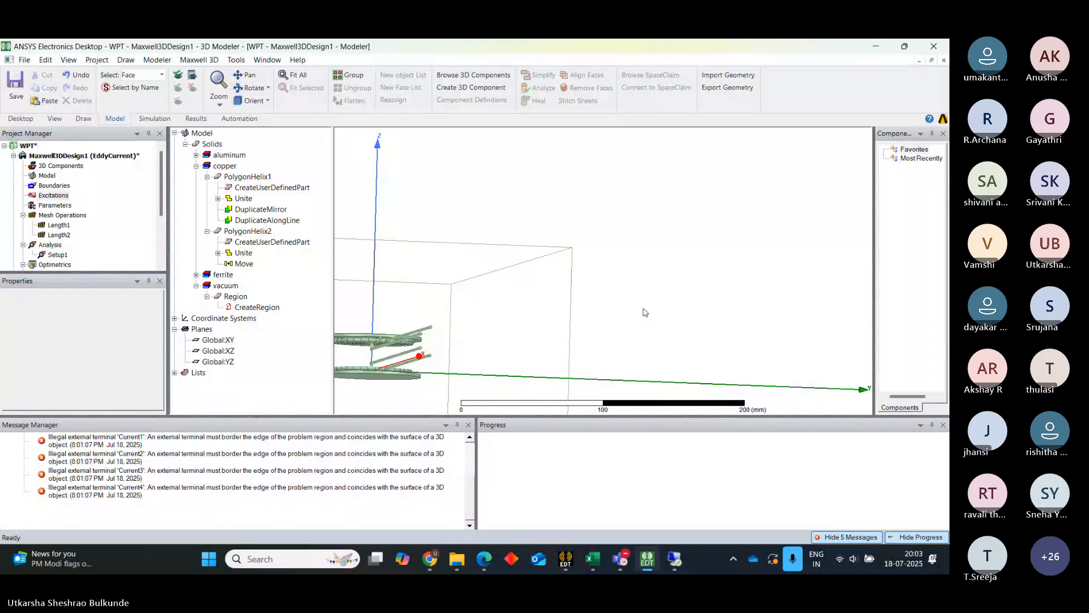
{"action": "scroll", "coordinate": [645, 312], "scroll_direction": "up", "scroll_amount": 1}
{"action": "scroll", "coordinate": [643, 309], "scroll_direction": "up", "scroll_amount": 1}
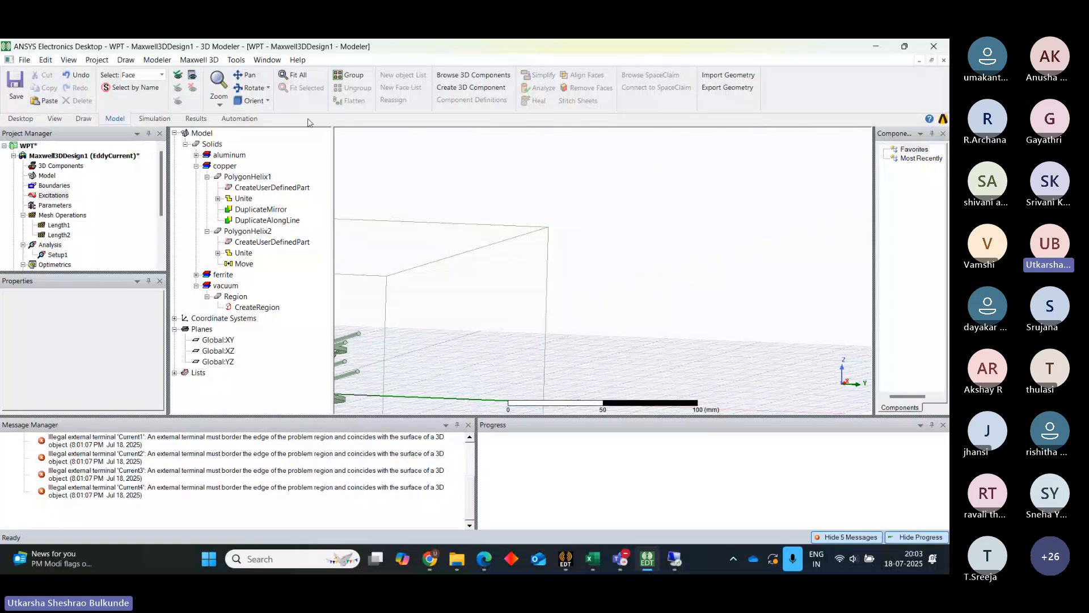
{"action": "left_click", "coordinate": [238, 76]}
{"action": "left_click_drag", "start_coordinate": [496, 321], "coordinate": [641, 318]}
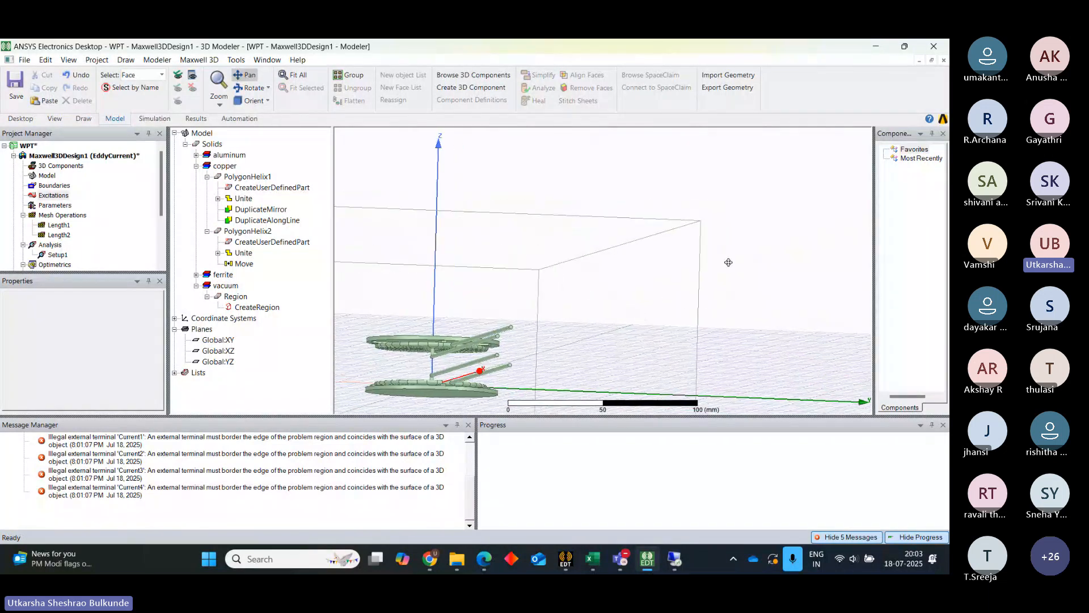
{"action": "left_click_drag", "start_coordinate": [737, 255], "coordinate": [743, 180]}
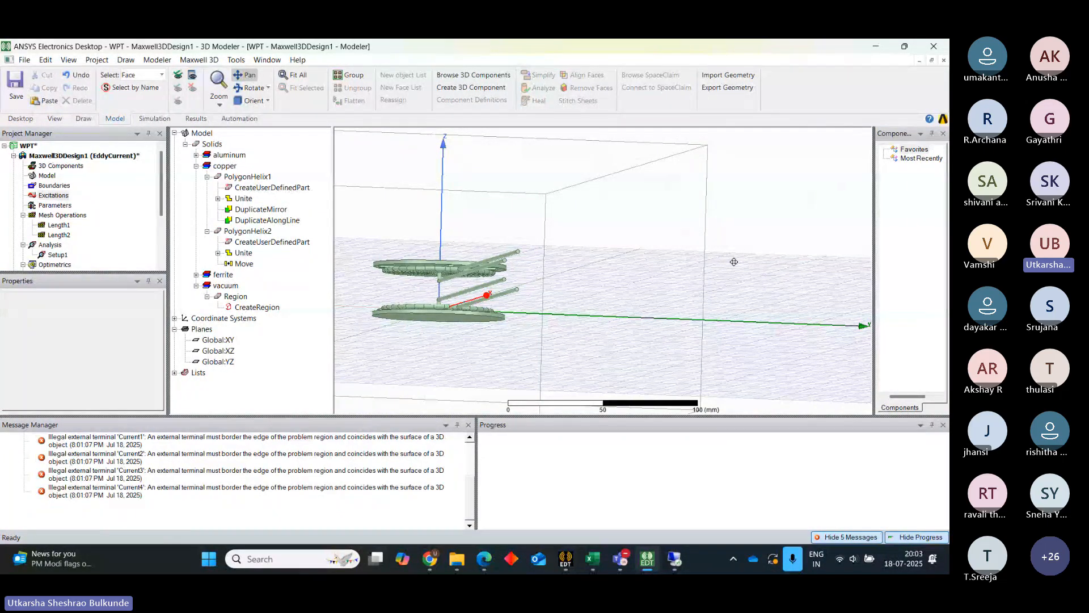
{"action": "left_click", "coordinate": [283, 340]}
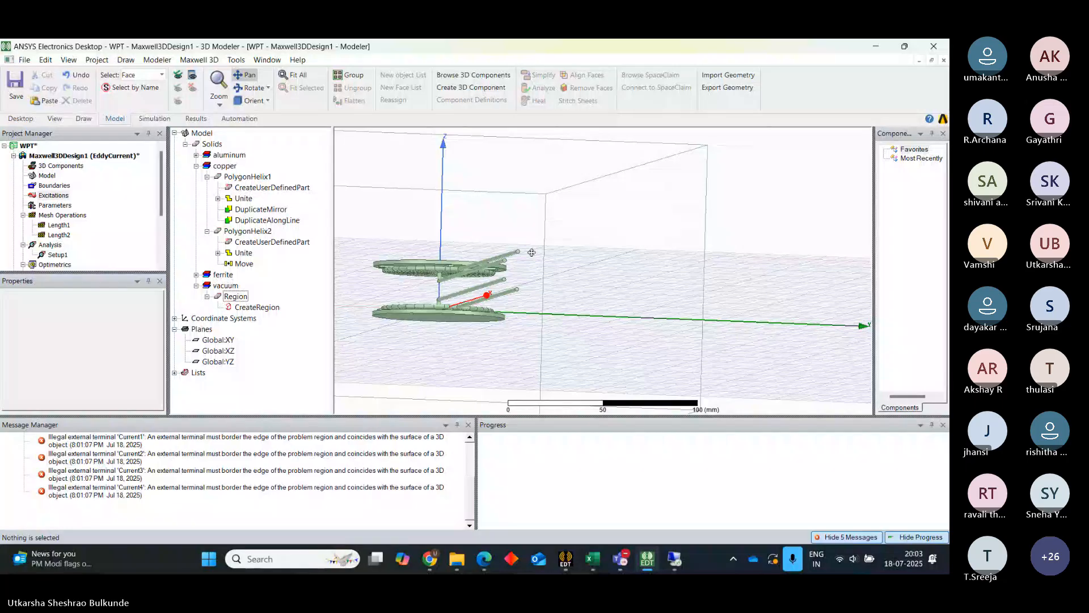
{"action": "left_click", "coordinate": [513, 287]}
{"action": "scroll", "coordinate": [513, 288], "scroll_direction": "up", "scroll_amount": 2}
Change the Region's material from vacuum to air.
{"action": "left_click", "coordinate": [153, 75]}
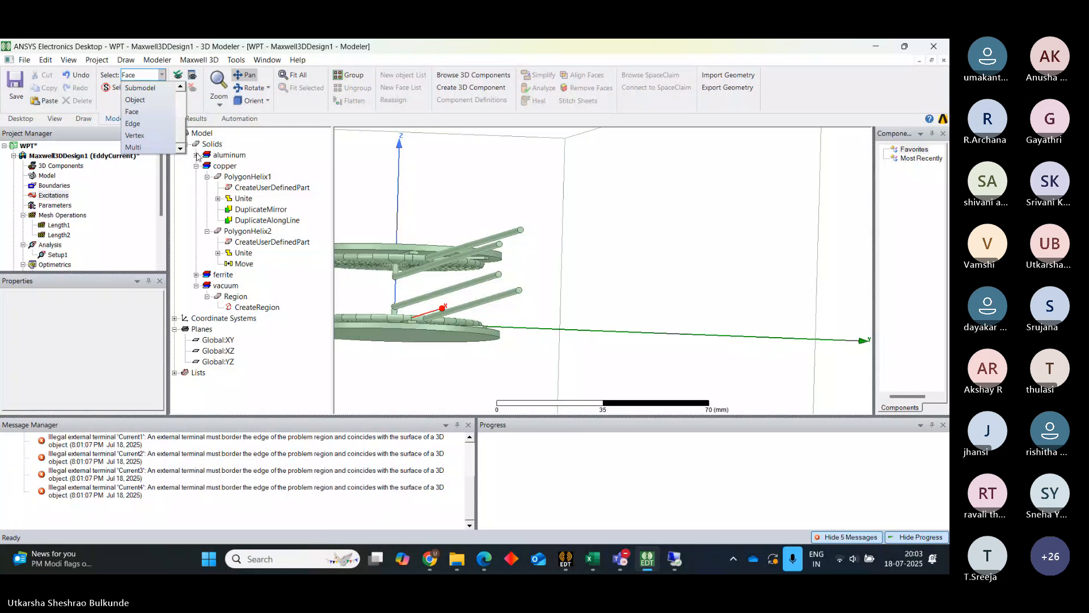
{"action": "double_click", "coordinate": [220, 288]}
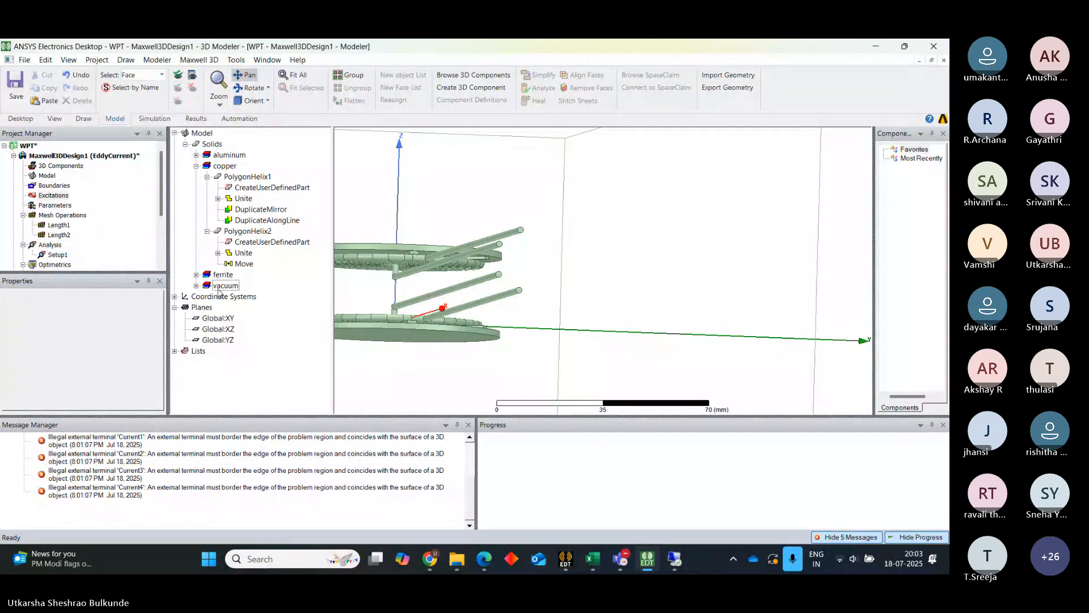
{"action": "left_click", "coordinate": [197, 286]}
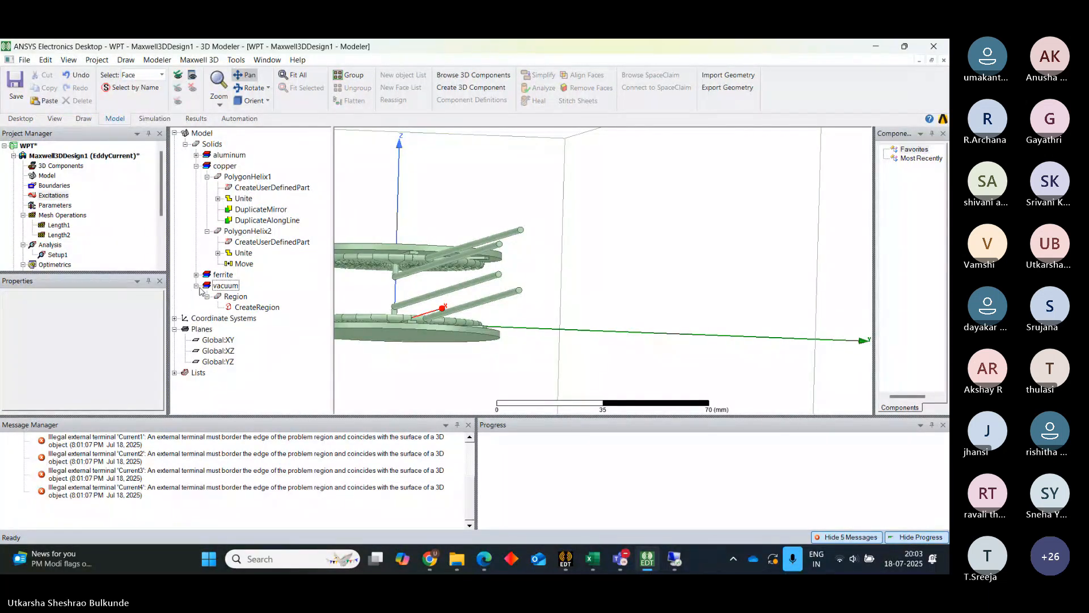
{"action": "double_click", "coordinate": [235, 296]}
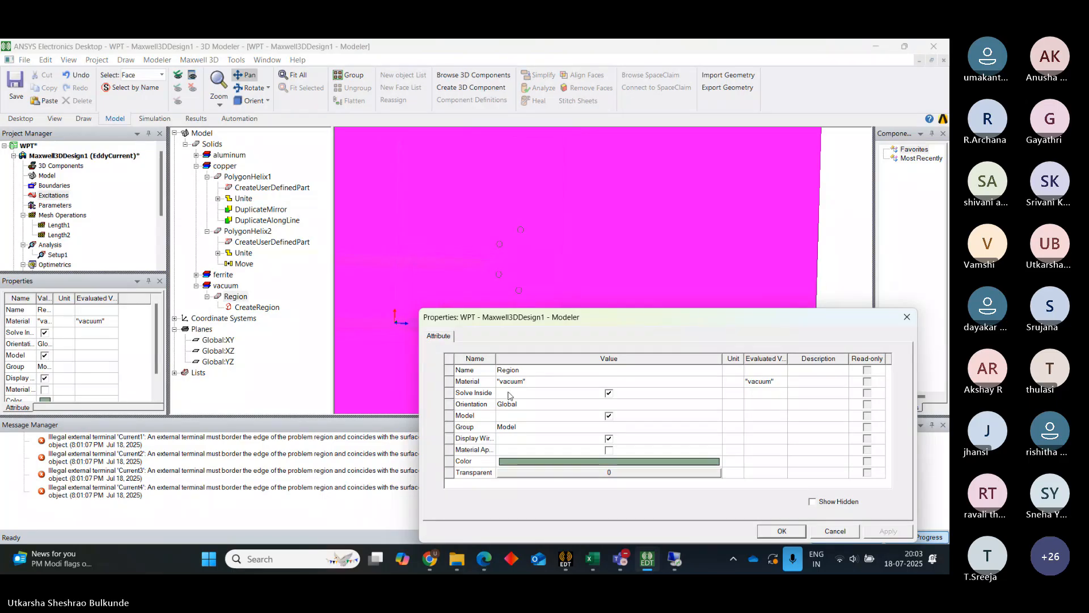
{"action": "left_click", "coordinate": [527, 382]}
{"action": "left_click", "coordinate": [527, 385]}
{"action": "left_click", "coordinate": [527, 392]}
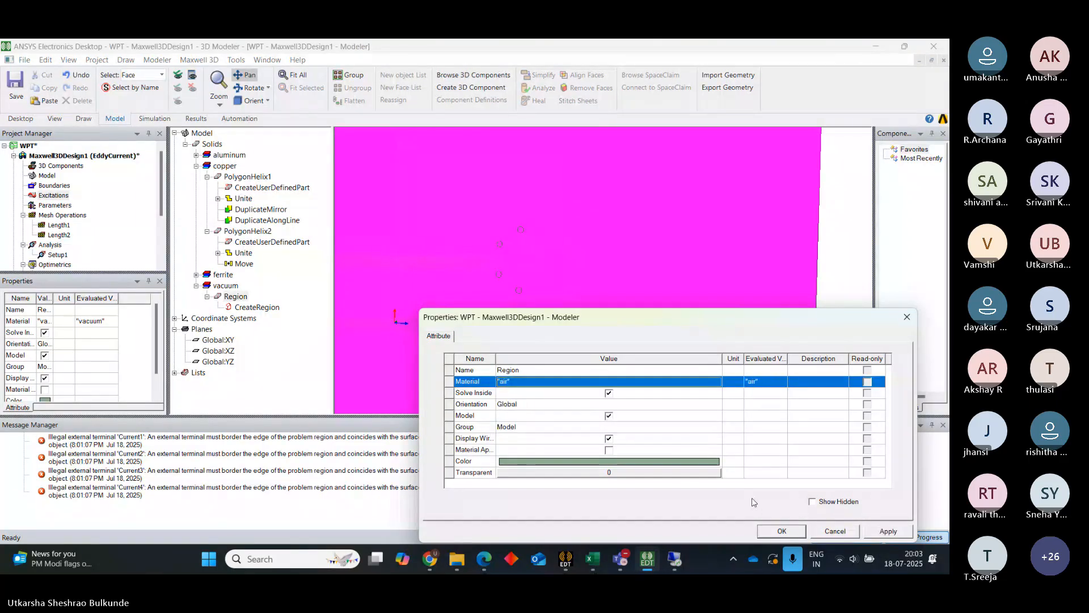
{"action": "left_click", "coordinate": [783, 530]}
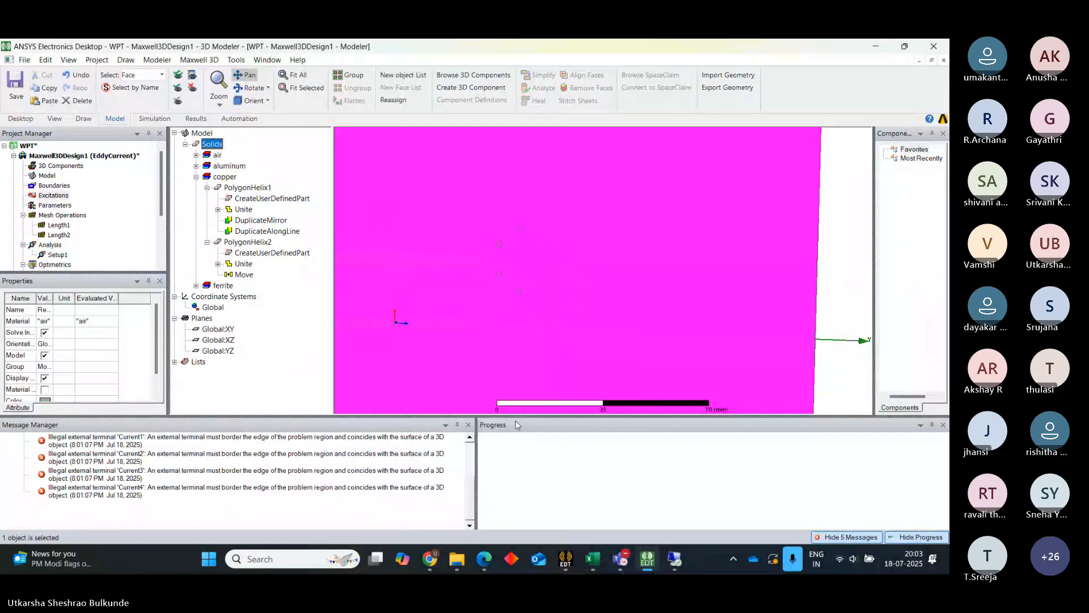
Review the Region's attributes and the padding values of its CreateRegion operation.
{"action": "left_click", "coordinate": [196, 155]}
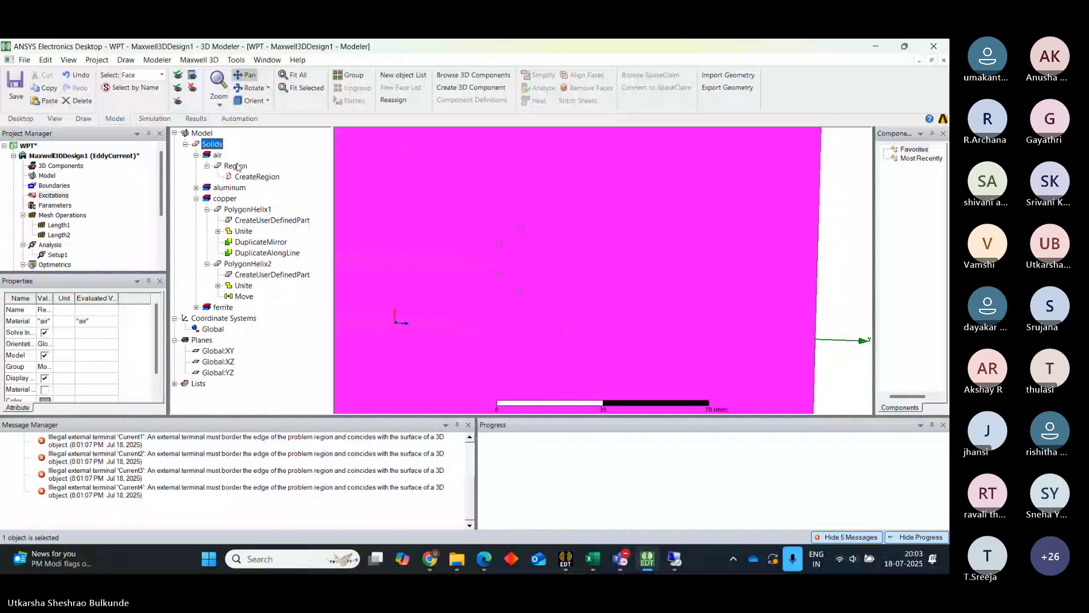
{"action": "double_click", "coordinate": [235, 166]}
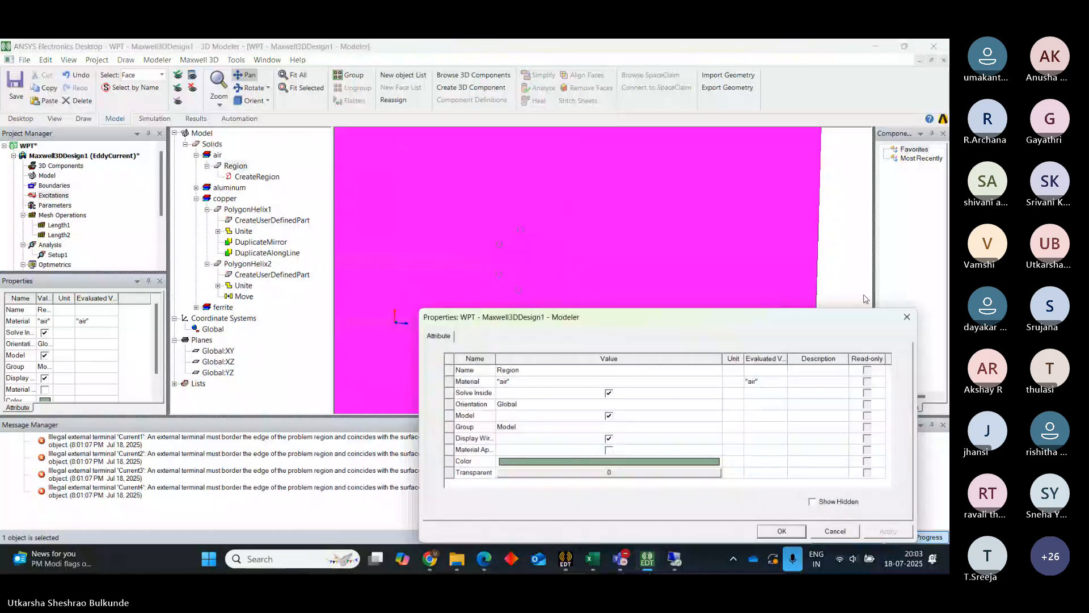
{"action": "left_click", "coordinate": [907, 317]}
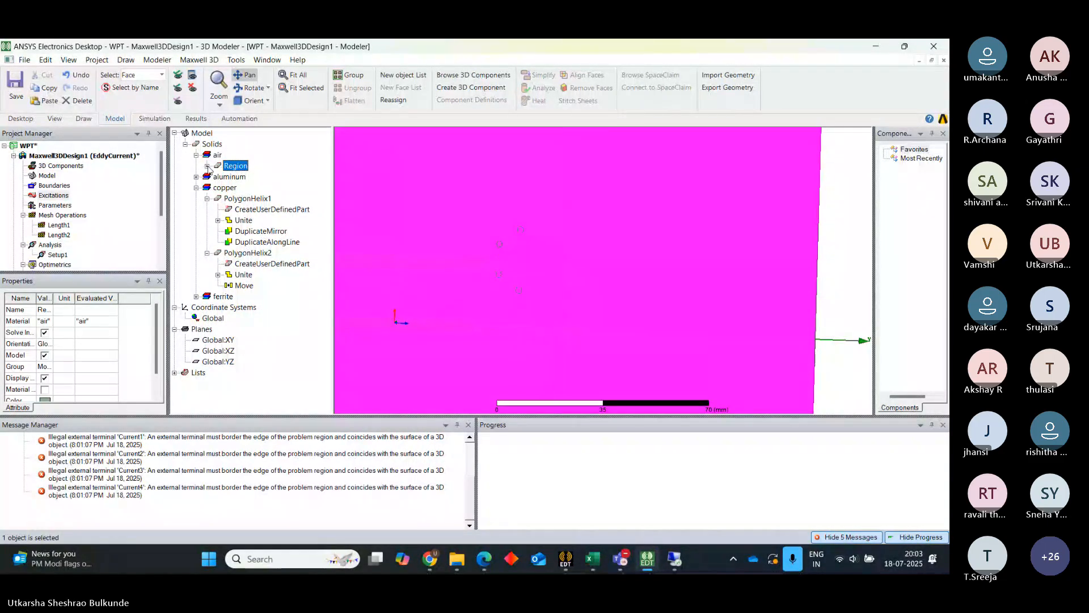
{"action": "left_click", "coordinate": [207, 166]}
{"action": "left_click", "coordinate": [257, 177]}
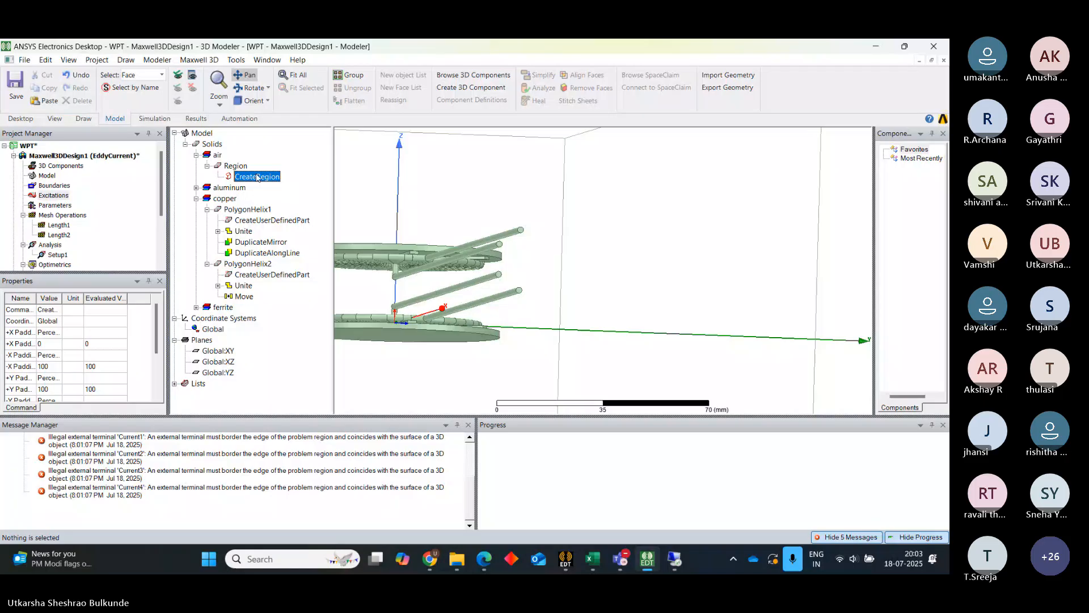
Hide the Region in the model view so the coil lead end faces can be picked.
{"action": "left_click", "coordinate": [196, 119]}
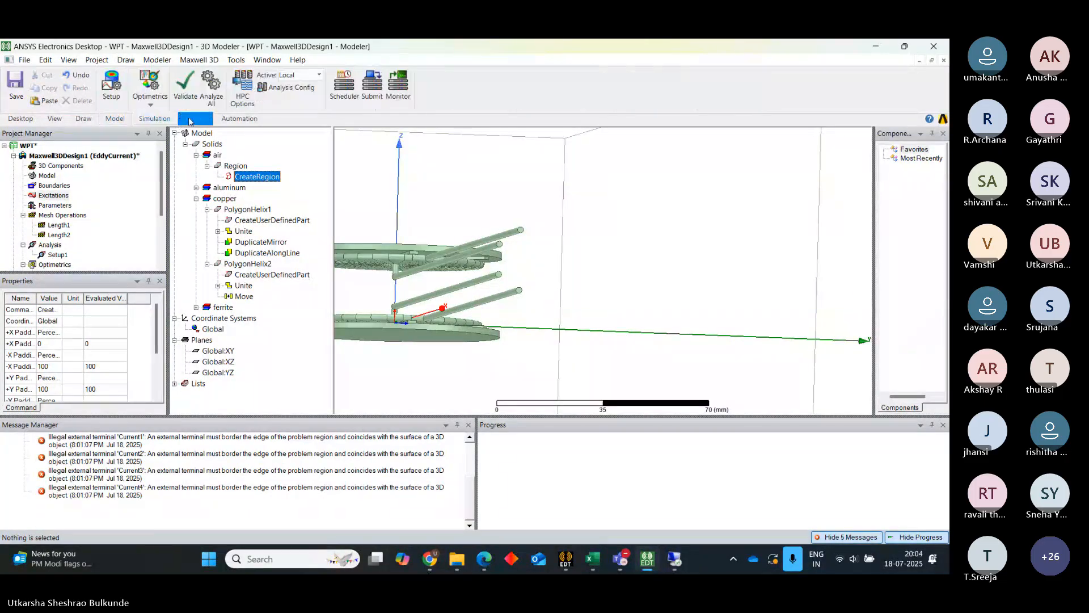
{"action": "left_click", "coordinate": [120, 121]}
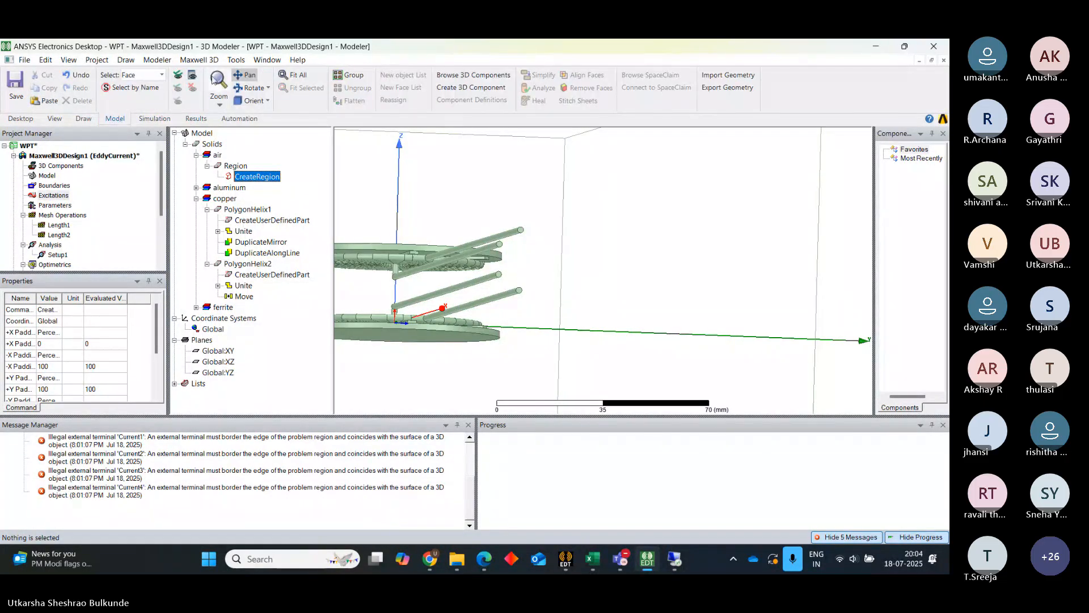
{"action": "left_click", "coordinate": [284, 142]}
{"action": "left_click", "coordinate": [236, 166]}
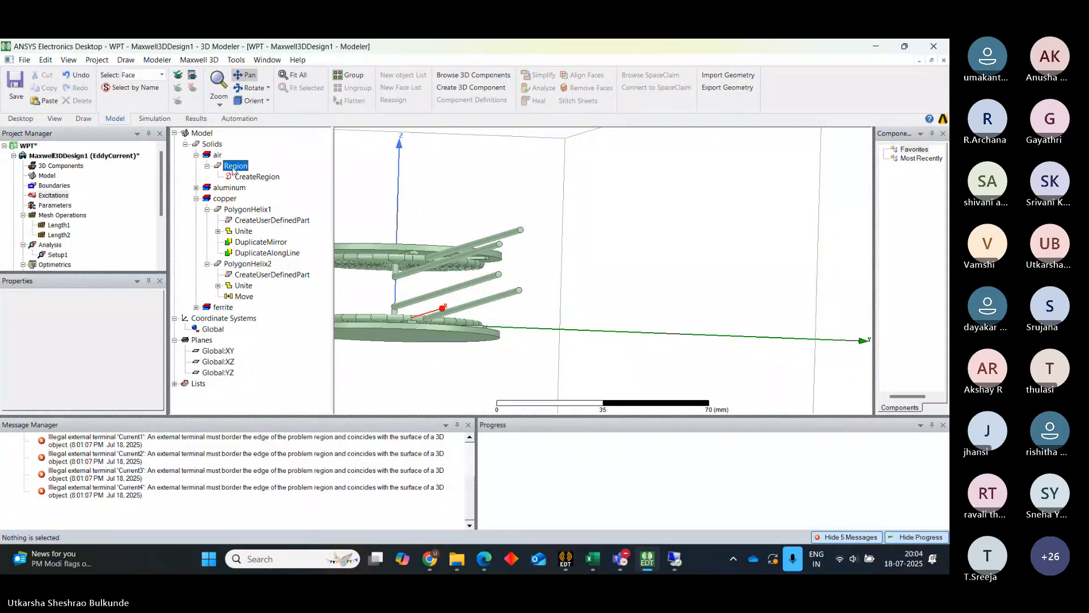
{"action": "left_click", "coordinate": [191, 89]}
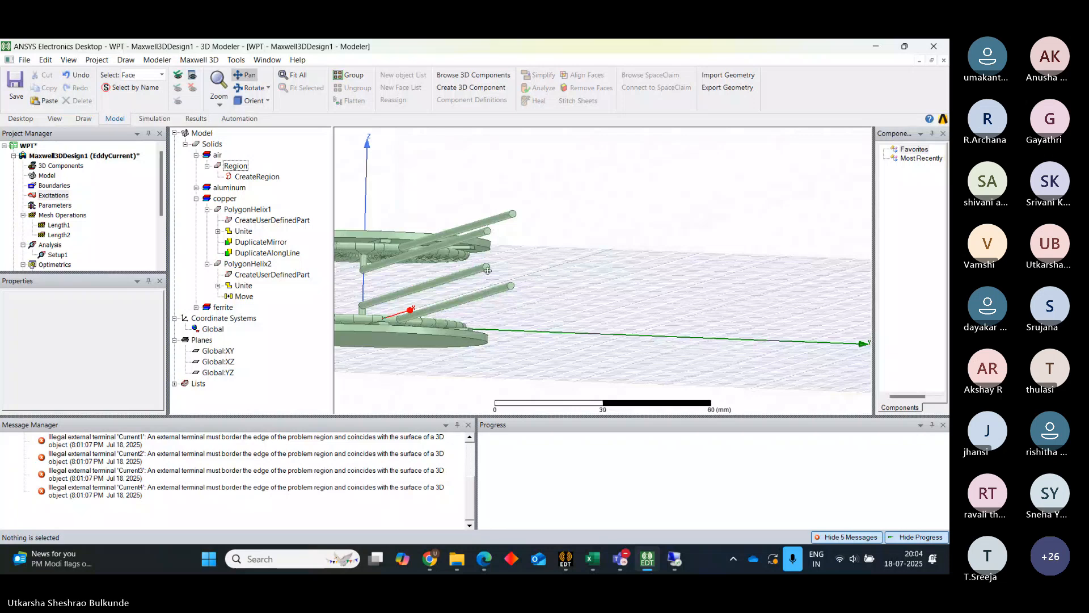
Assign solid current excitation Current1 with value i1 to the lower coil's lead end face farther along +Y.
{"action": "key", "text": "Escape"}
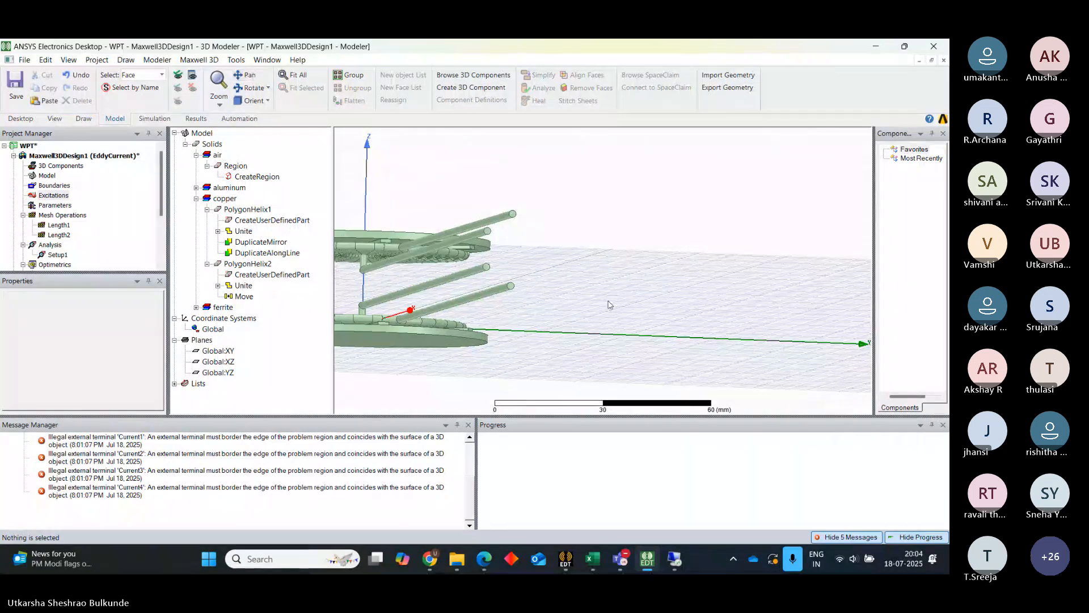
{"action": "left_click_drag", "start_coordinate": [569, 300], "coordinate": [489, 269]}
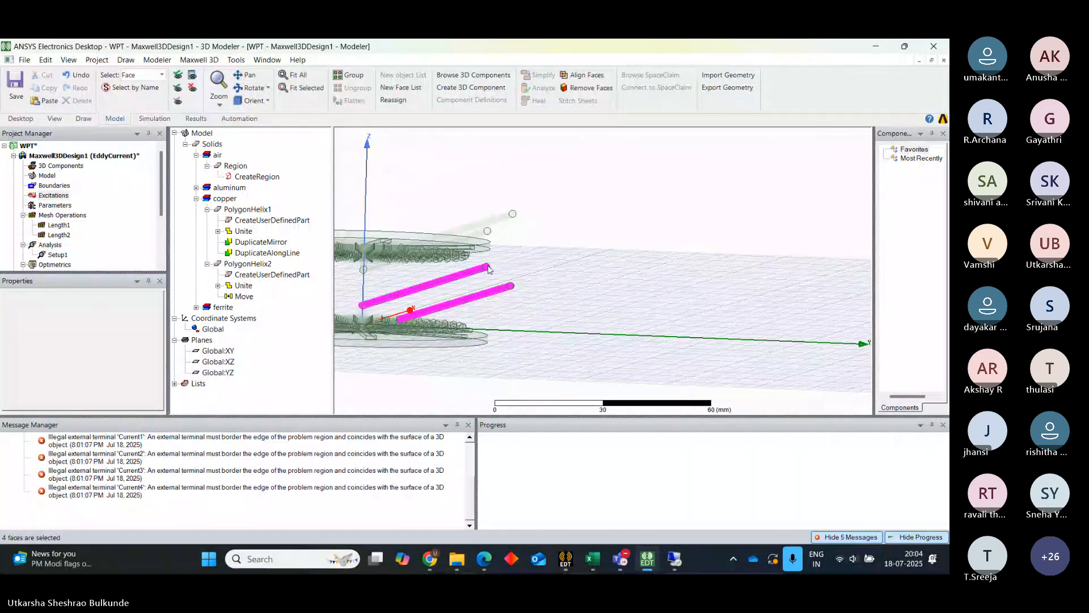
{"action": "left_click", "coordinate": [517, 292]}
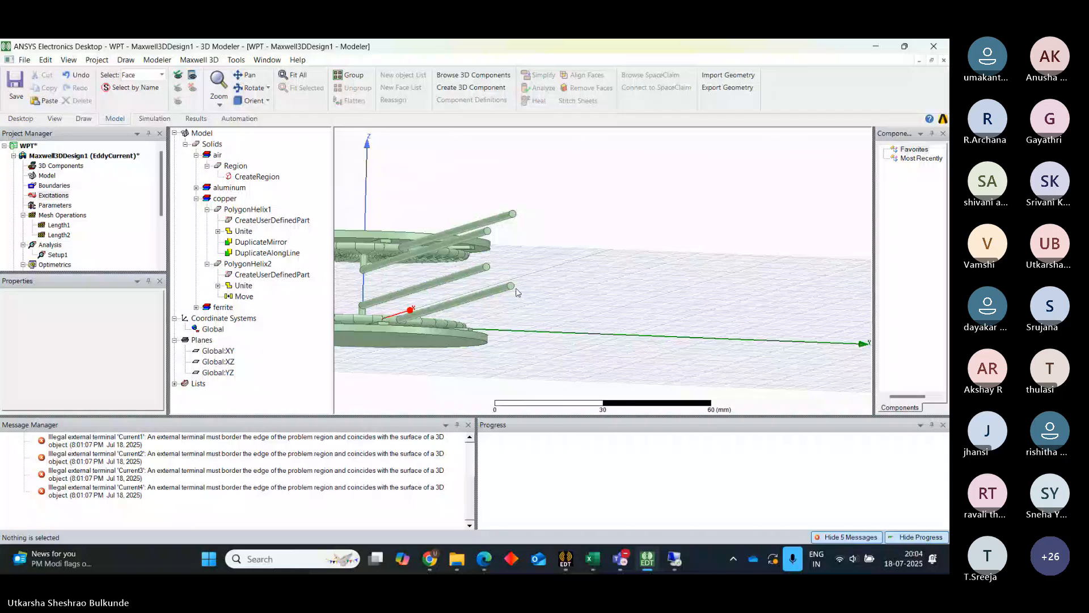
{"action": "right_click", "coordinate": [518, 292]}
{"action": "mouse_move", "coordinate": [628, 467]}
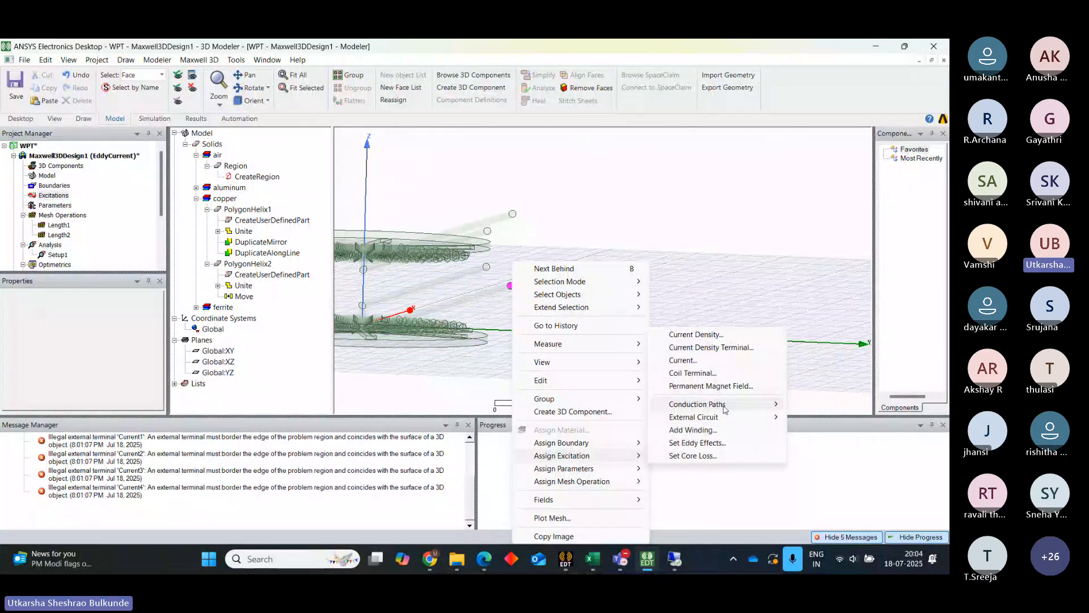
{"action": "left_click", "coordinate": [714, 360]}
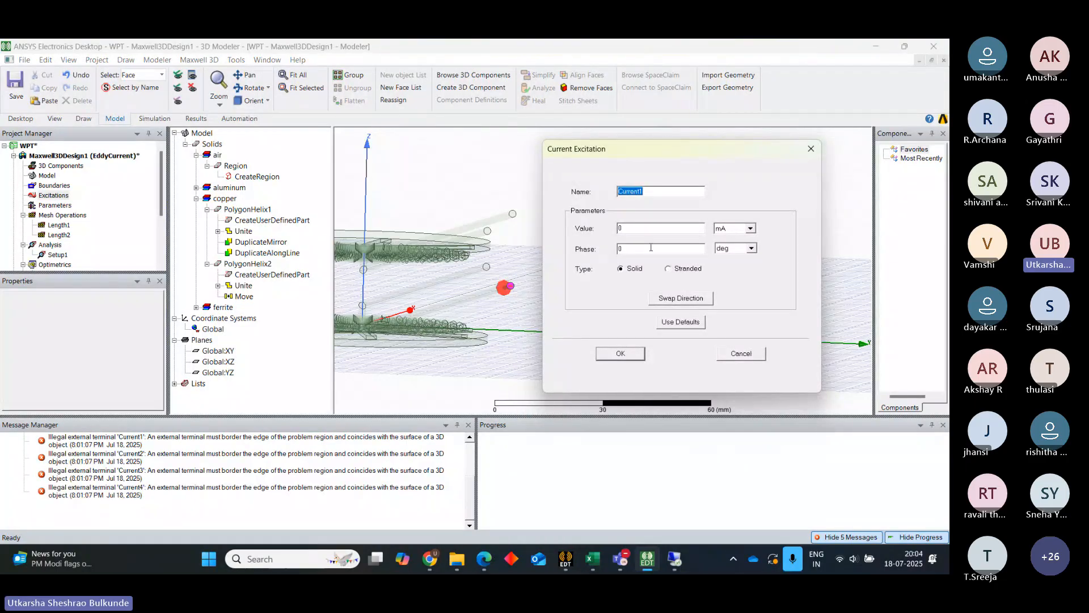
{"action": "key", "text": "Tab"}
{"action": "type", "text": "i1"}
{"action": "left_click", "coordinate": [750, 228]}
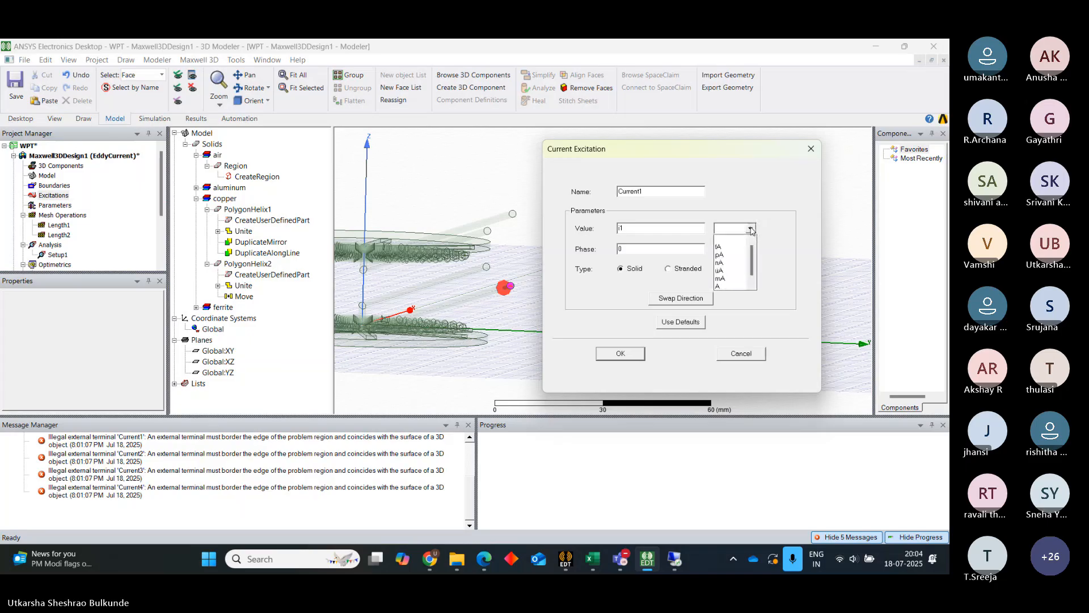
{"action": "left_click", "coordinate": [719, 287]}
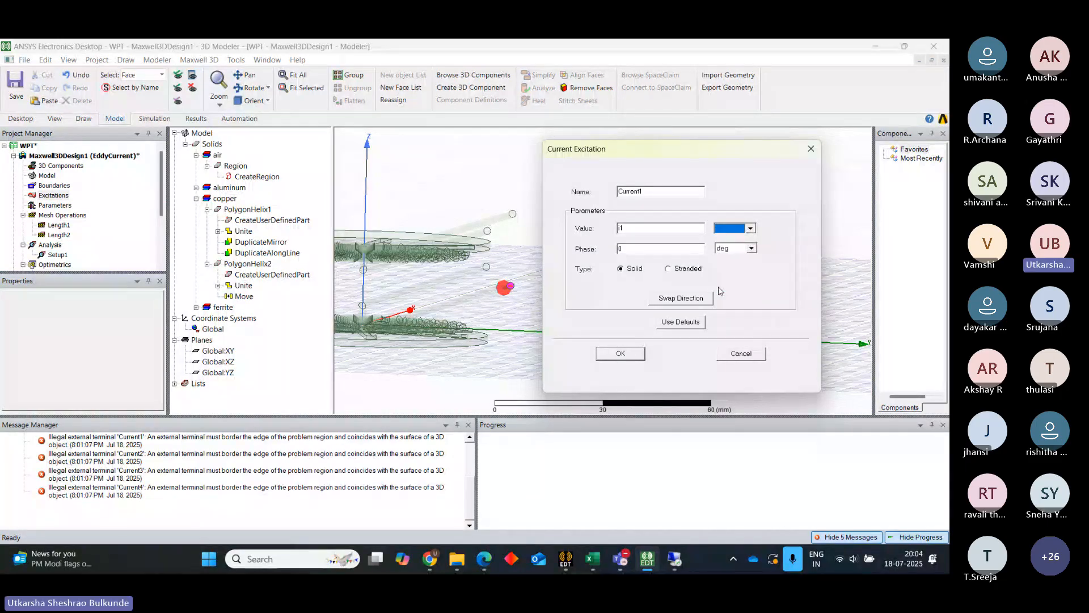
{"action": "left_click", "coordinate": [633, 356]}
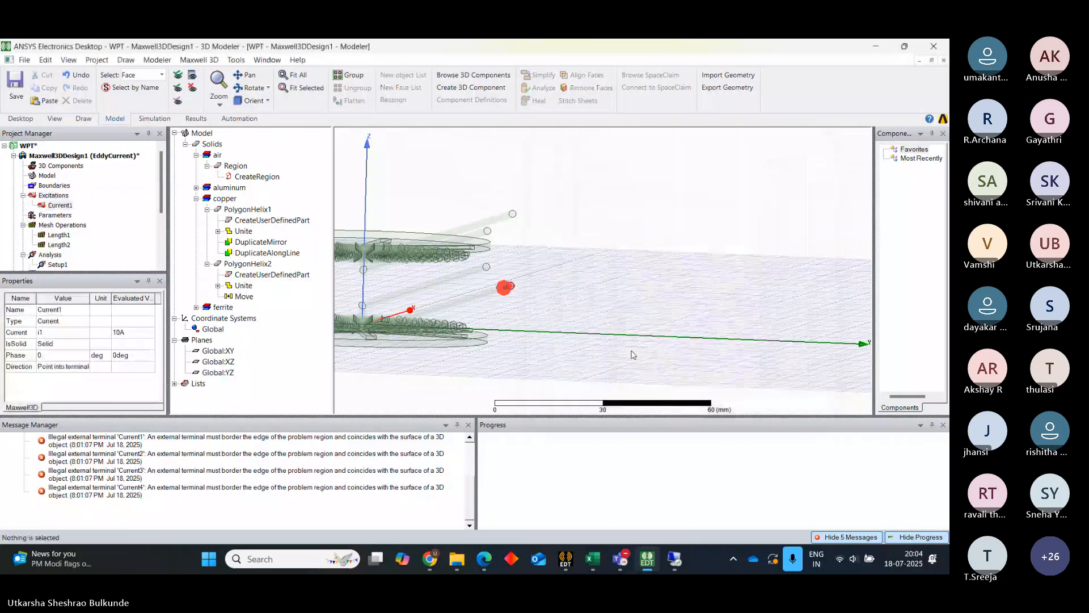
Assign solid current excitation Current2 with value i1 and swapped direction to the lower coil's other lead end face.
{"action": "right_click", "coordinate": [489, 270]}
{"action": "mouse_move", "coordinate": [595, 459]}
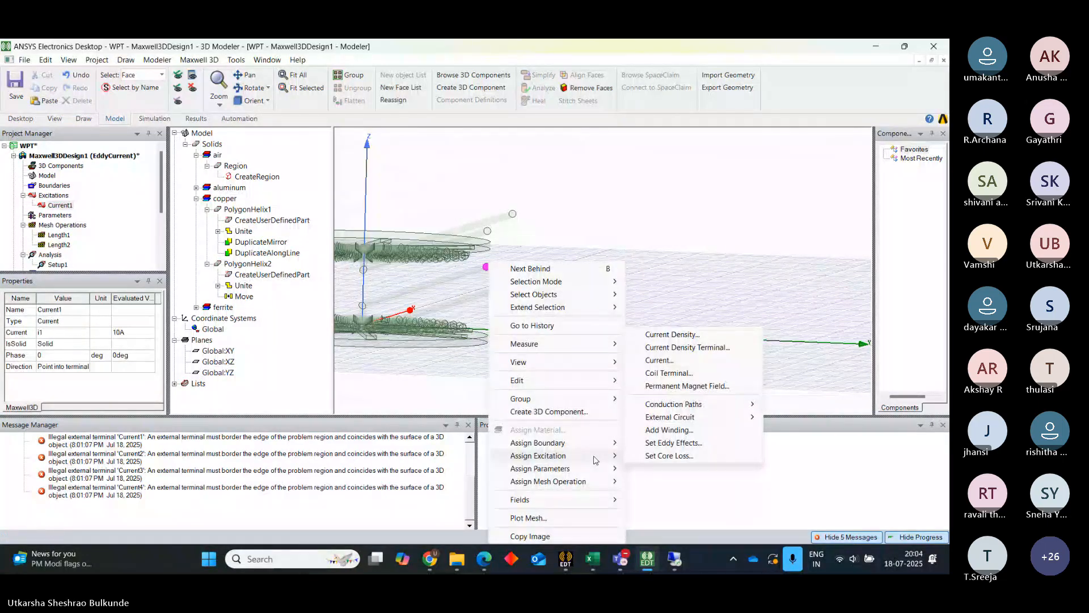
{"action": "left_click", "coordinate": [659, 360]}
{"action": "left_click", "coordinate": [750, 229]}
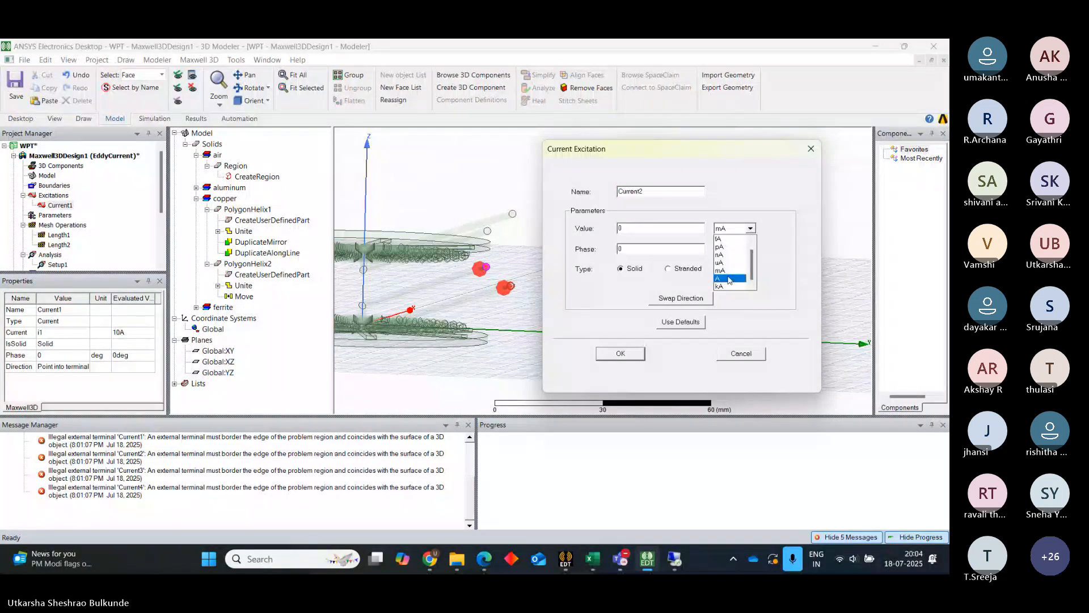
{"action": "left_click", "coordinate": [627, 227]}
{"action": "left_click", "coordinate": [626, 226]}
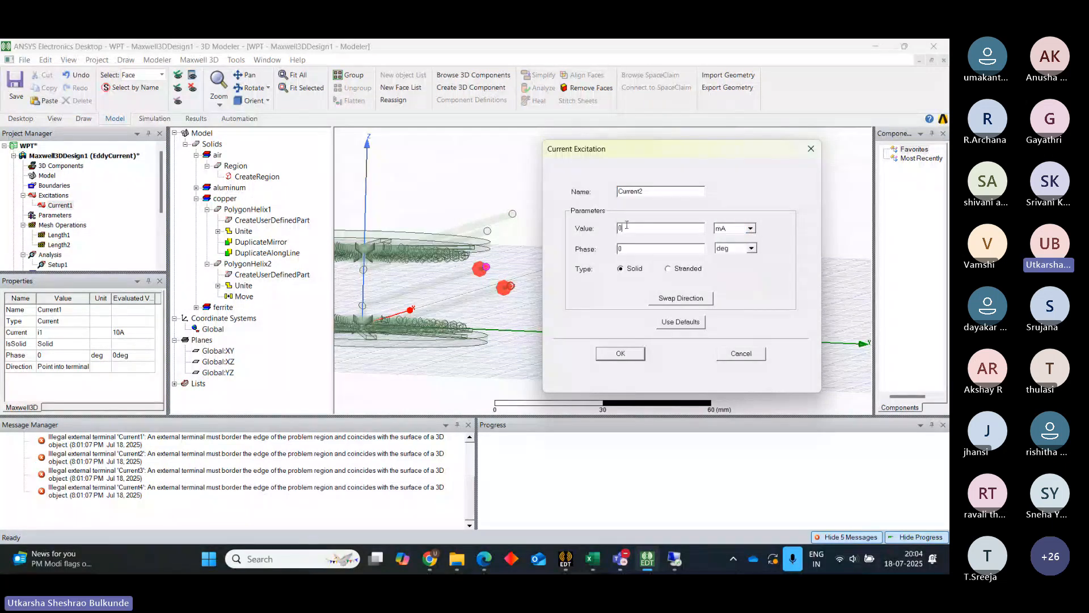
{"action": "key", "text": "BackSpace"}
{"action": "type", "text": "i1"}
{"action": "left_click", "coordinate": [684, 299]}
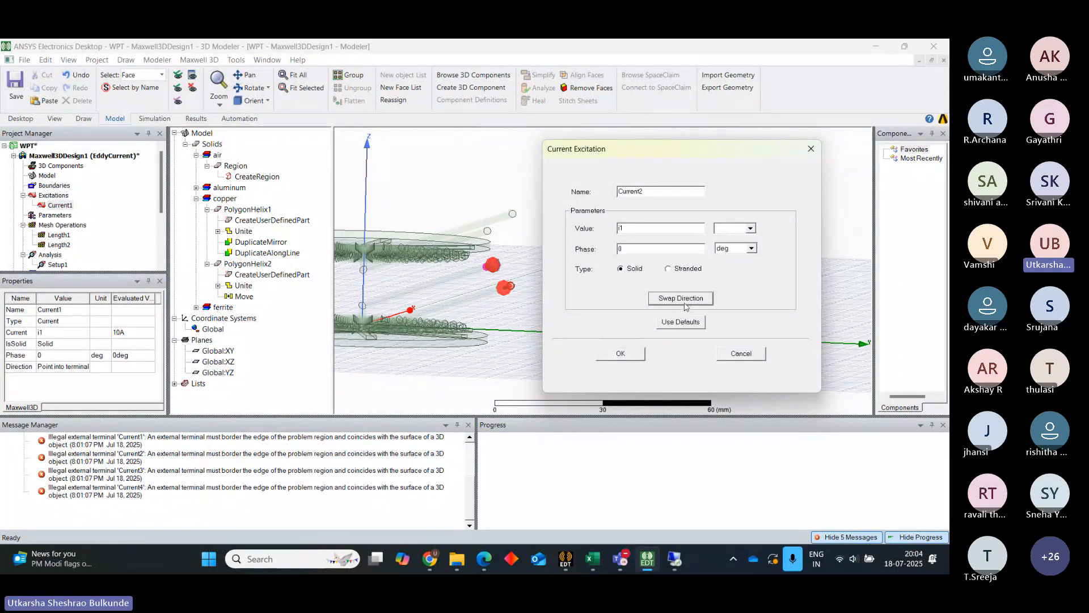
{"action": "left_click", "coordinate": [634, 355]}
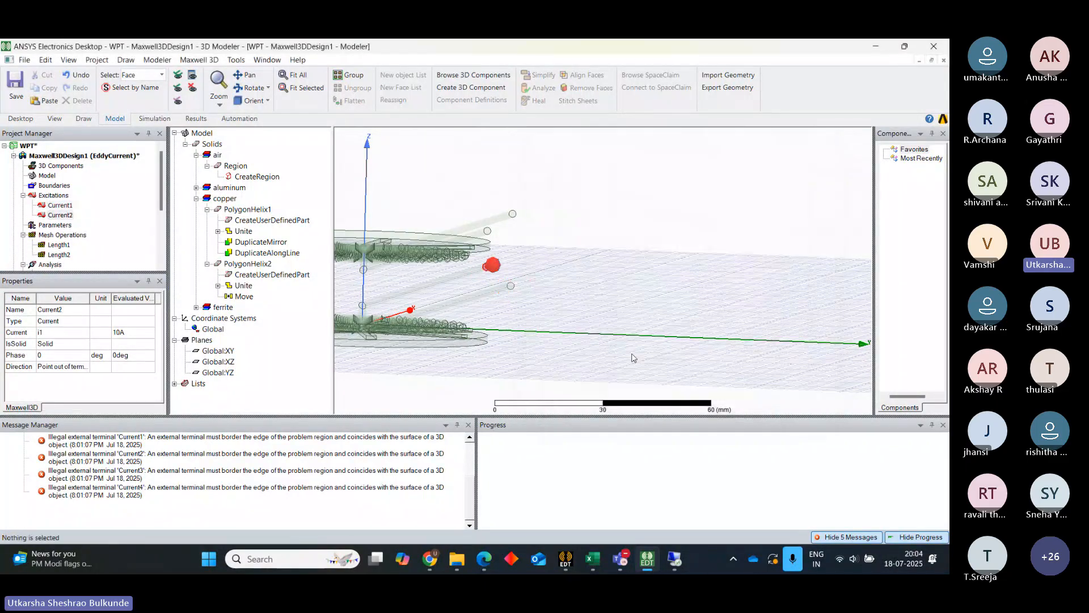
Assign solid current excitation Current3 of 0 A with swapped direction to the upper coil's lead end face farther along +Y.
{"action": "left_click", "coordinate": [515, 216]}
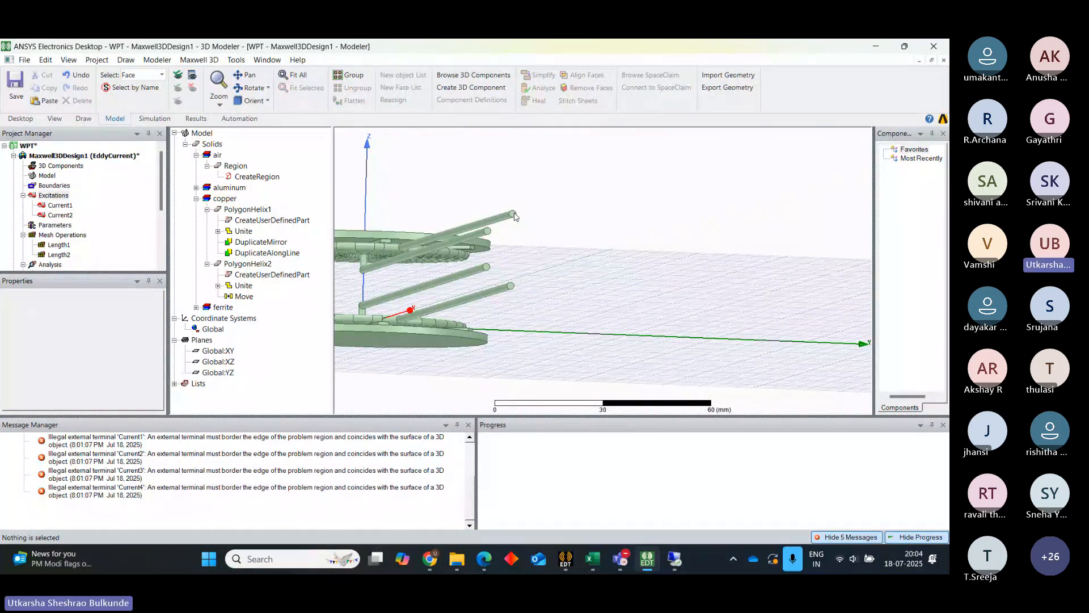
{"action": "right_click", "coordinate": [516, 217]}
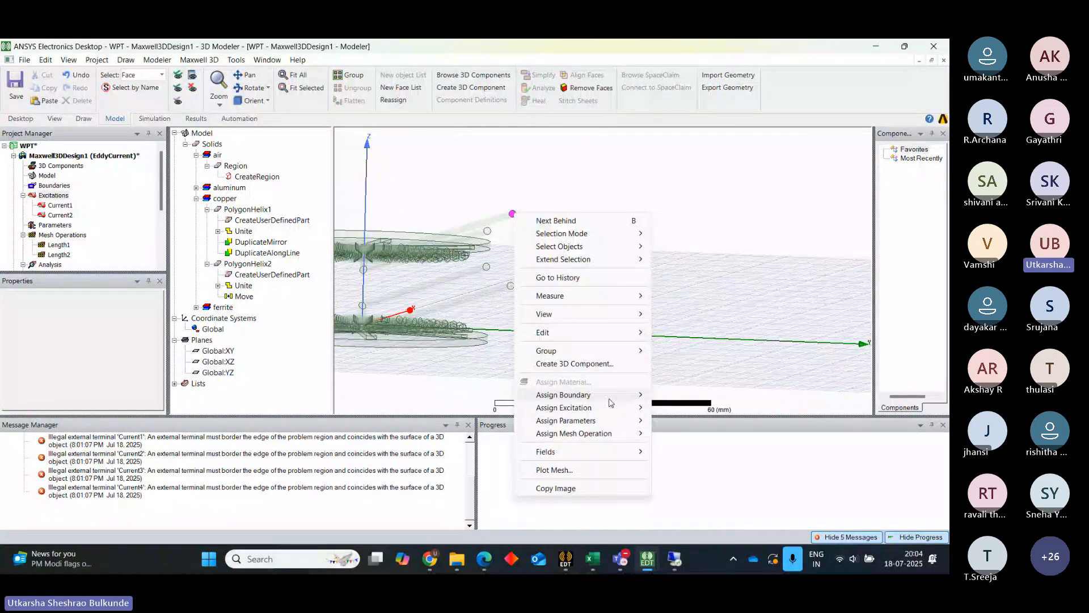
{"action": "mouse_move", "coordinate": [613, 407]}
{"action": "left_click", "coordinate": [696, 434]}
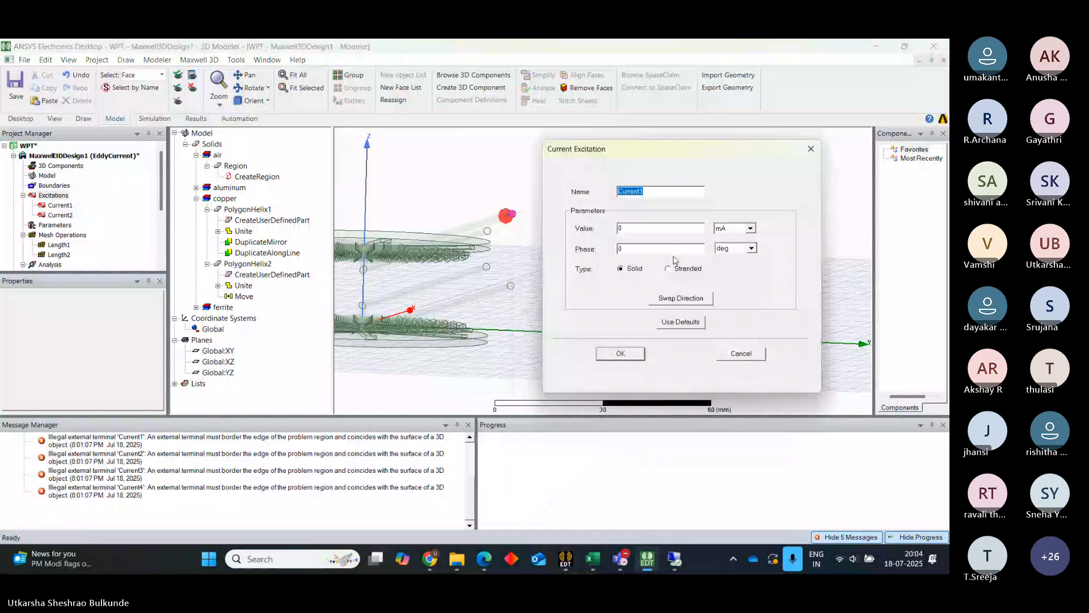
{"action": "left_click", "coordinate": [658, 229]}
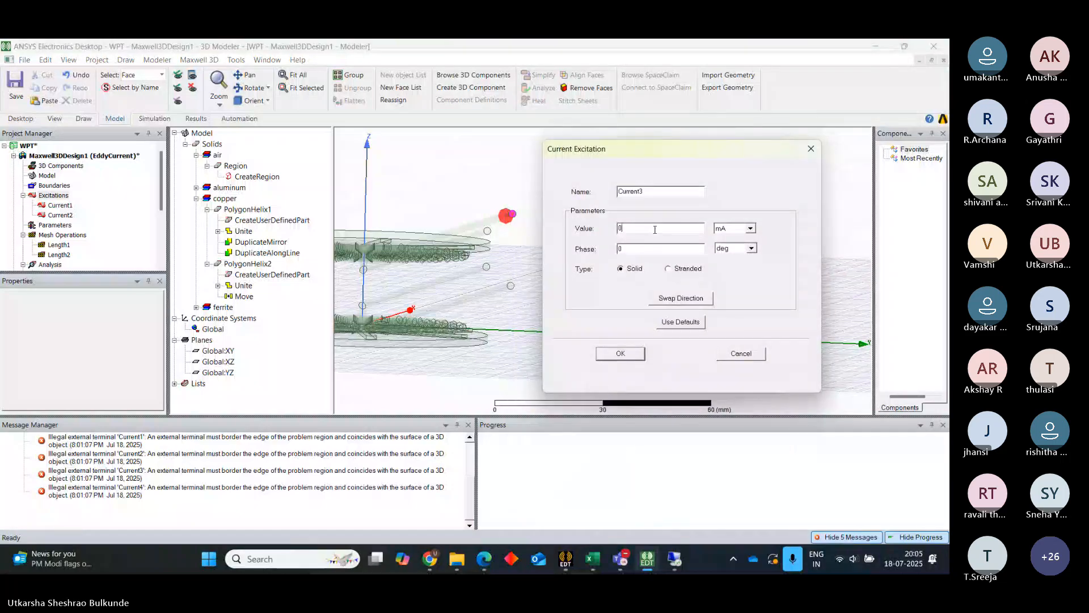
{"action": "left_click", "coordinate": [699, 303]}
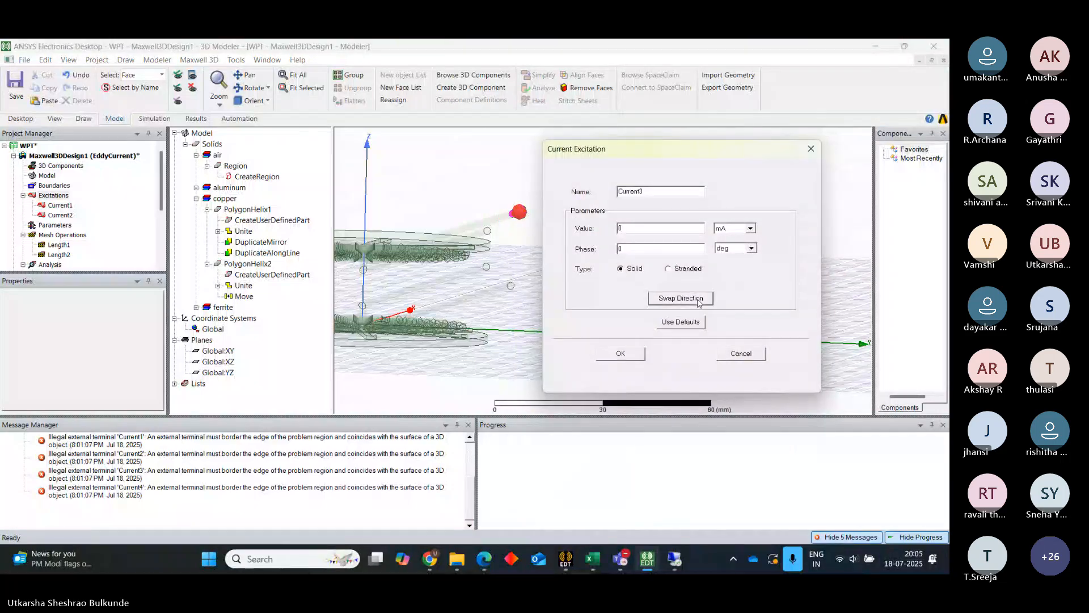
{"action": "left_click", "coordinate": [750, 229]}
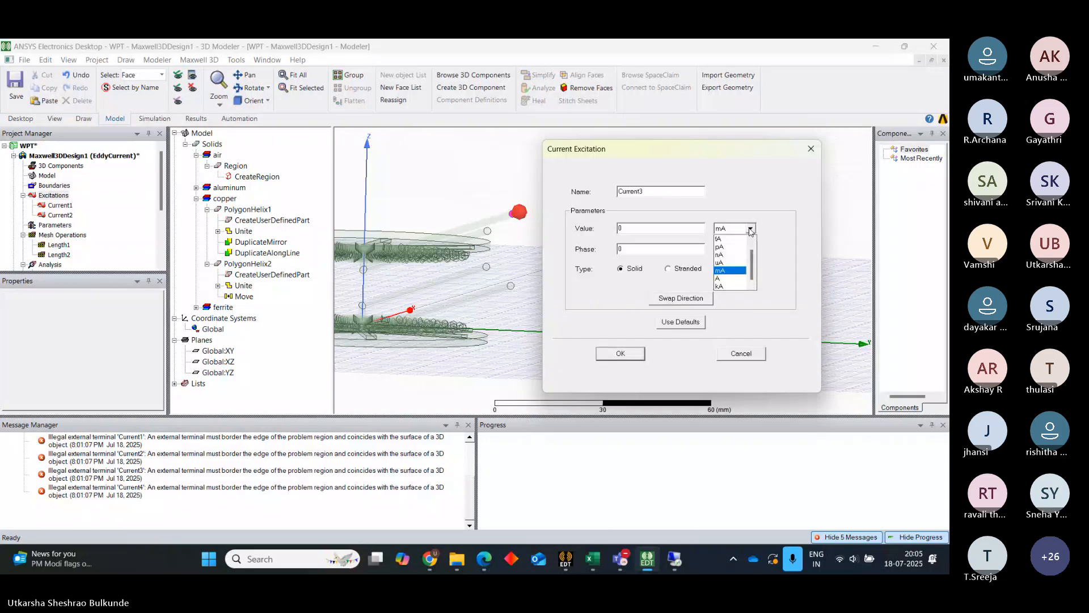
{"action": "left_click", "coordinate": [731, 279]}
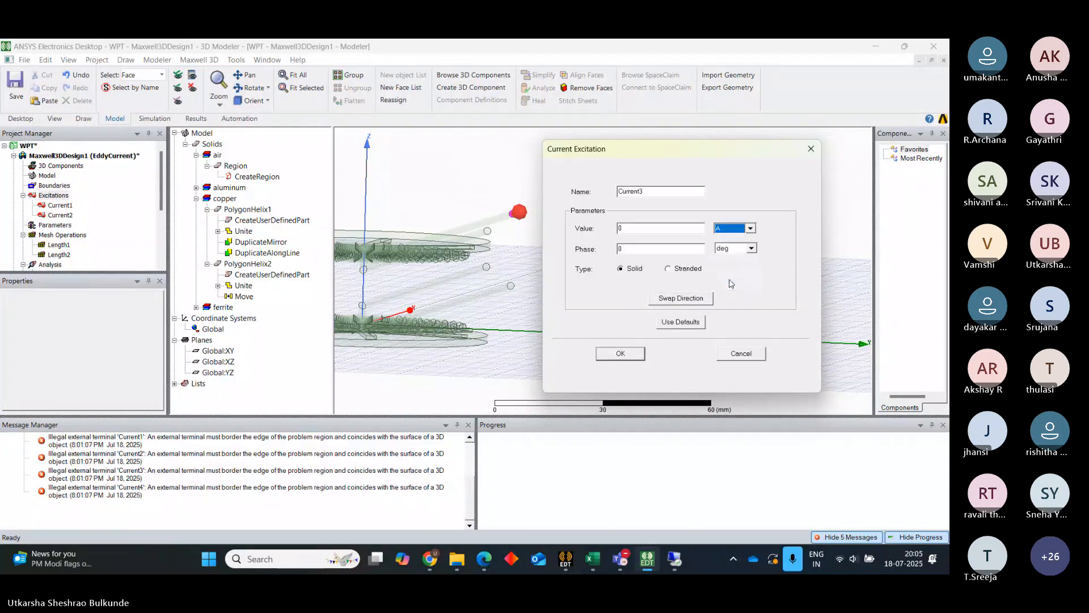
{"action": "left_click", "coordinate": [634, 356]}
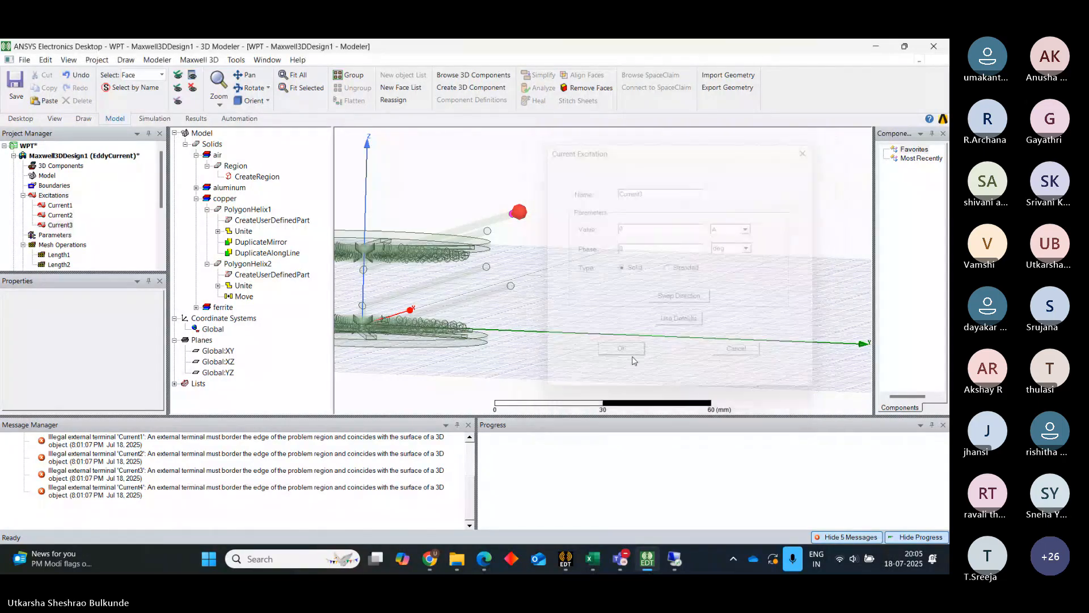
Assign solid current excitation Current4 of 0 A with swapped direction to the upper coil's other lead end face.
{"action": "left_click", "coordinate": [489, 231]}
{"action": "right_click", "coordinate": [491, 232]}
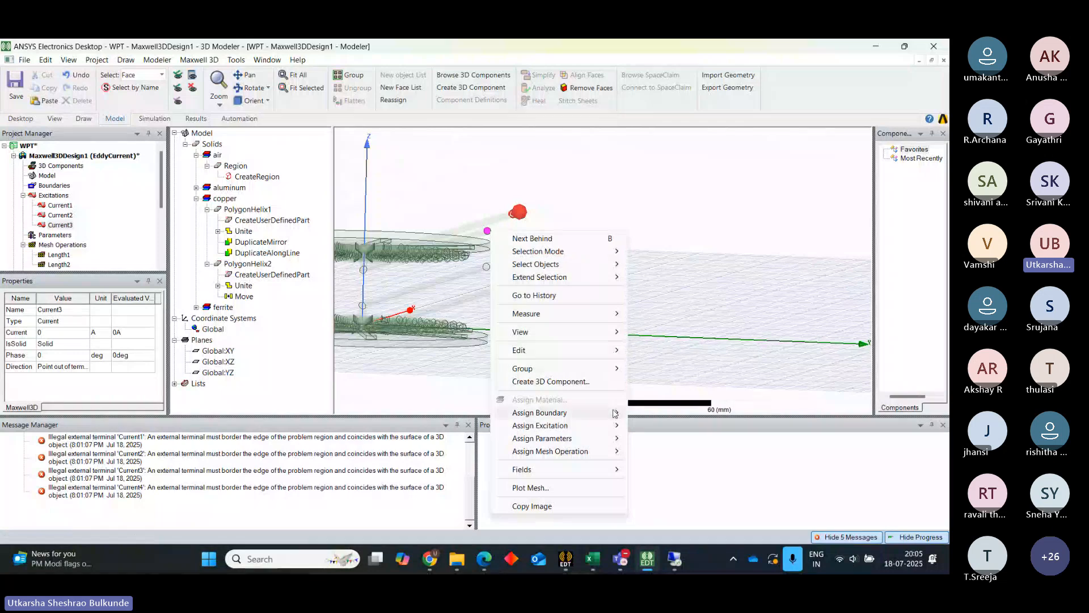
{"action": "mouse_move", "coordinate": [617, 426]}
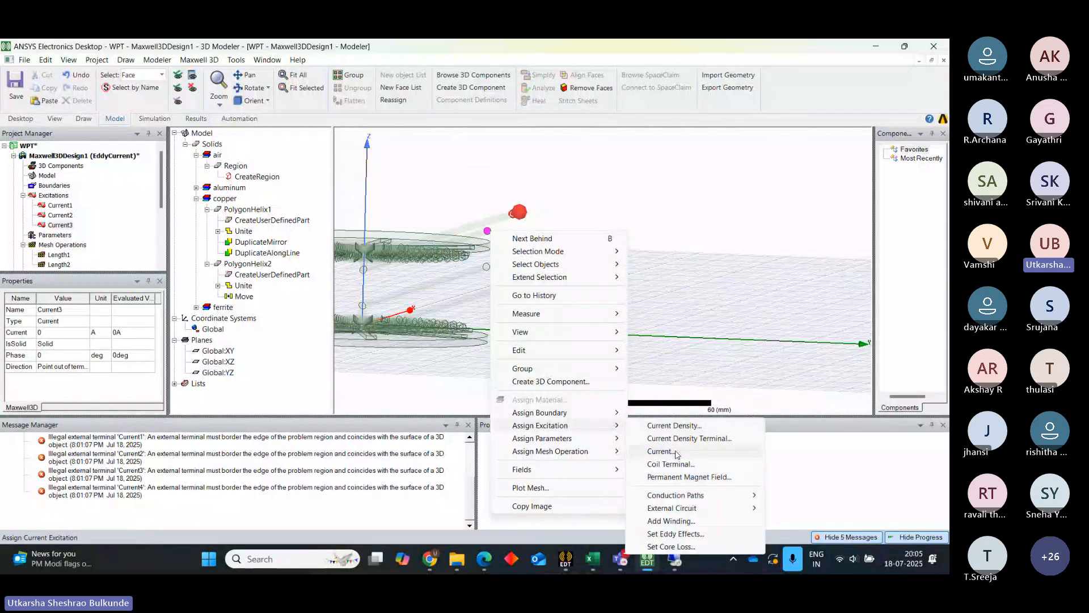
{"action": "left_click", "coordinate": [676, 453]}
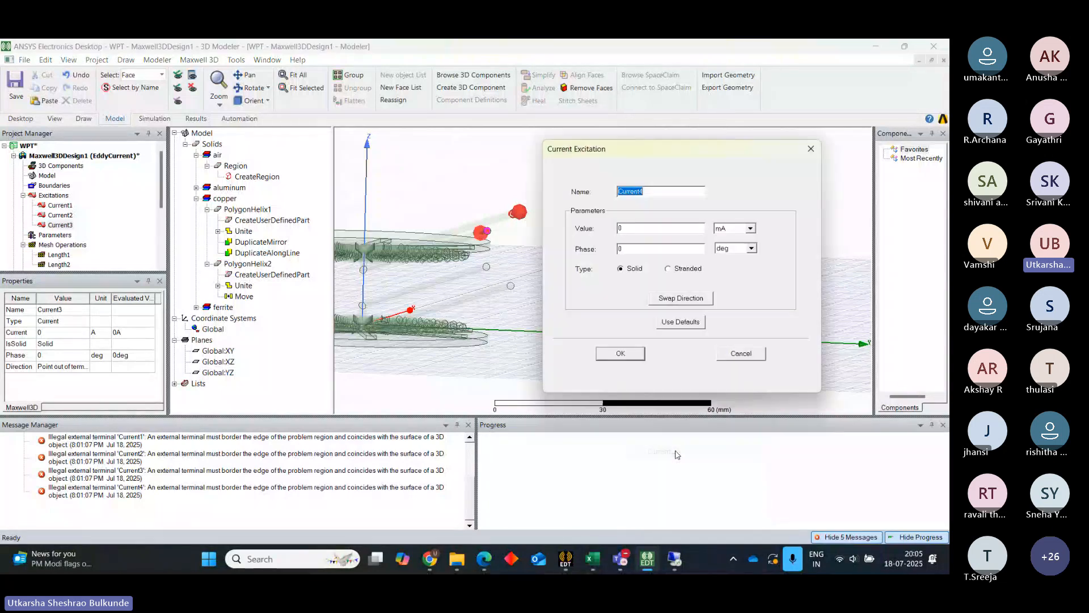
{"action": "left_click", "coordinate": [745, 230]}
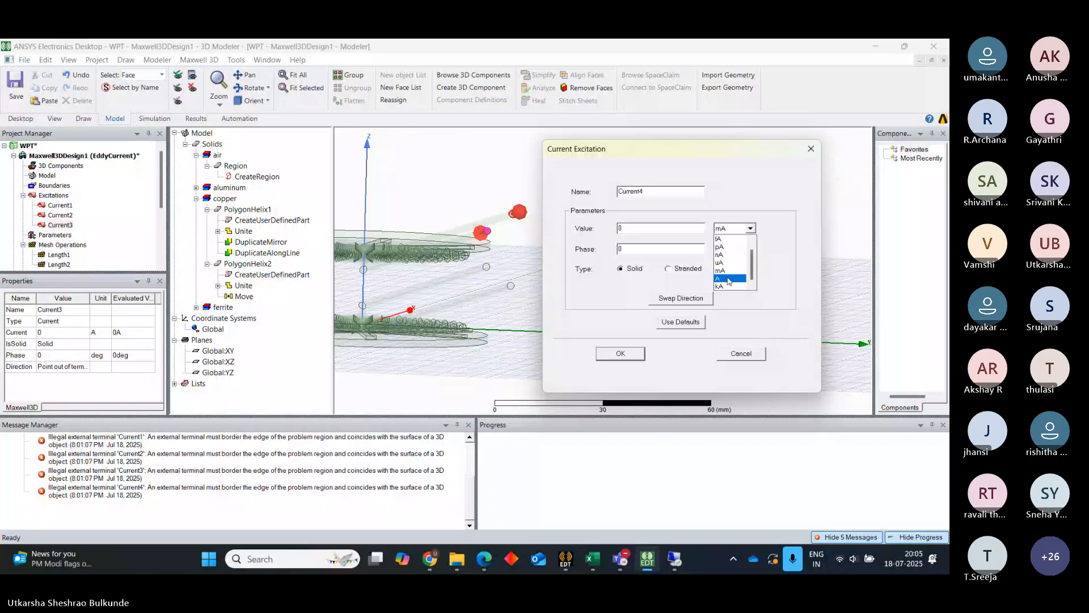
{"action": "left_click", "coordinate": [729, 279]}
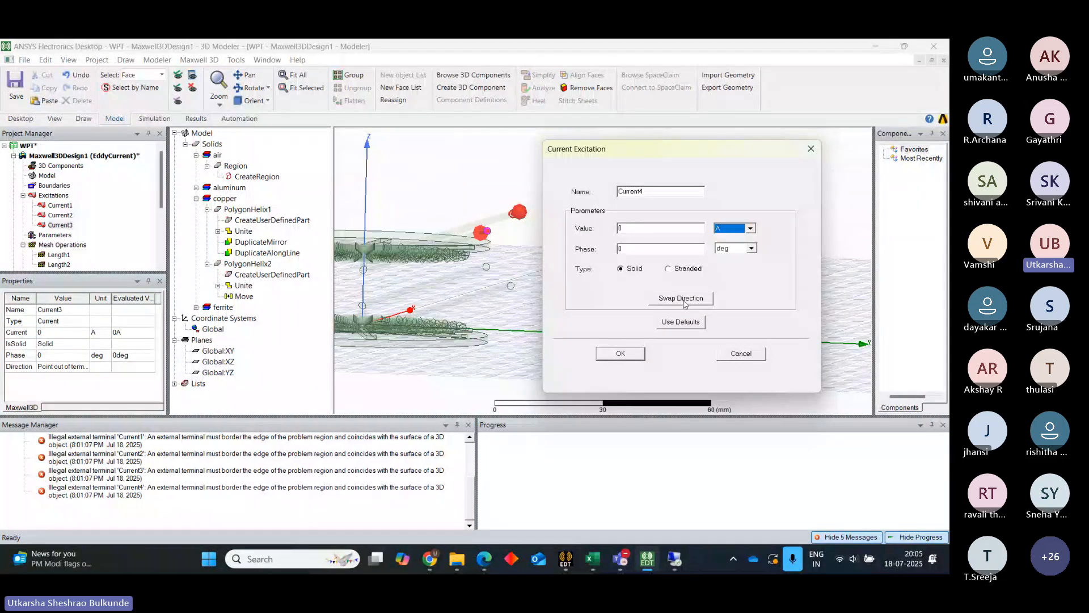
{"action": "left_click", "coordinate": [620, 352]}
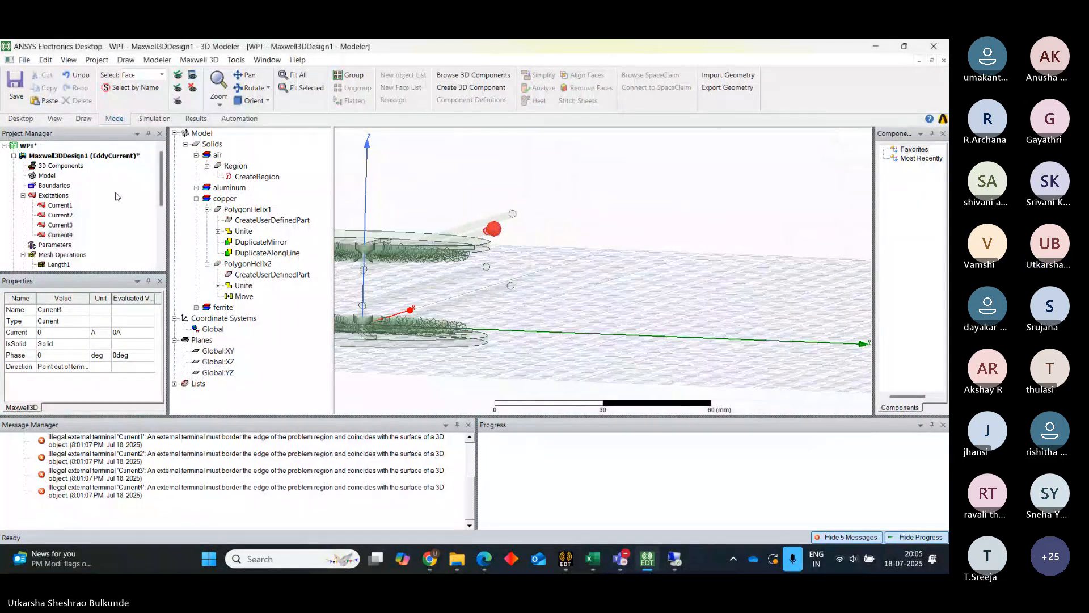
Run a validation check on Maxwell3DDesign1 and close its report.
{"action": "left_click", "coordinate": [116, 196]}
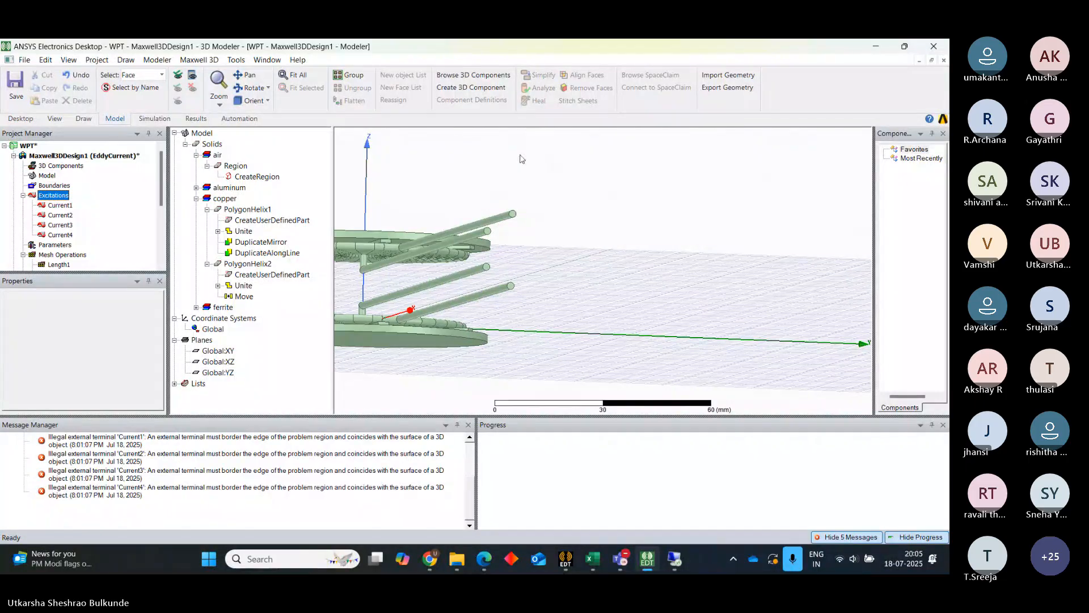
{"action": "left_click", "coordinate": [520, 131]}
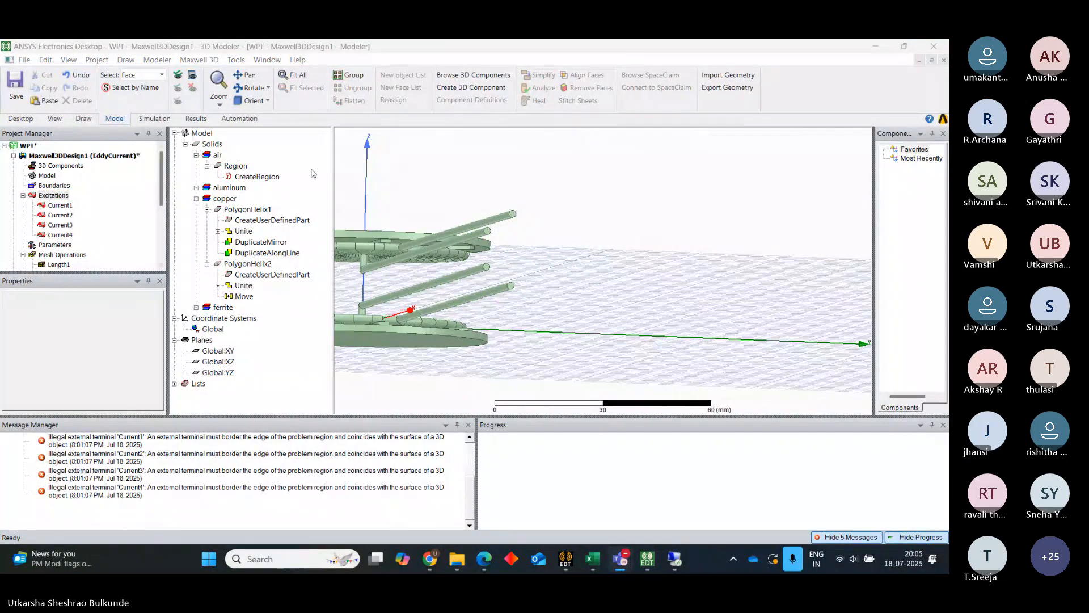
{"action": "left_click", "coordinate": [87, 157]}
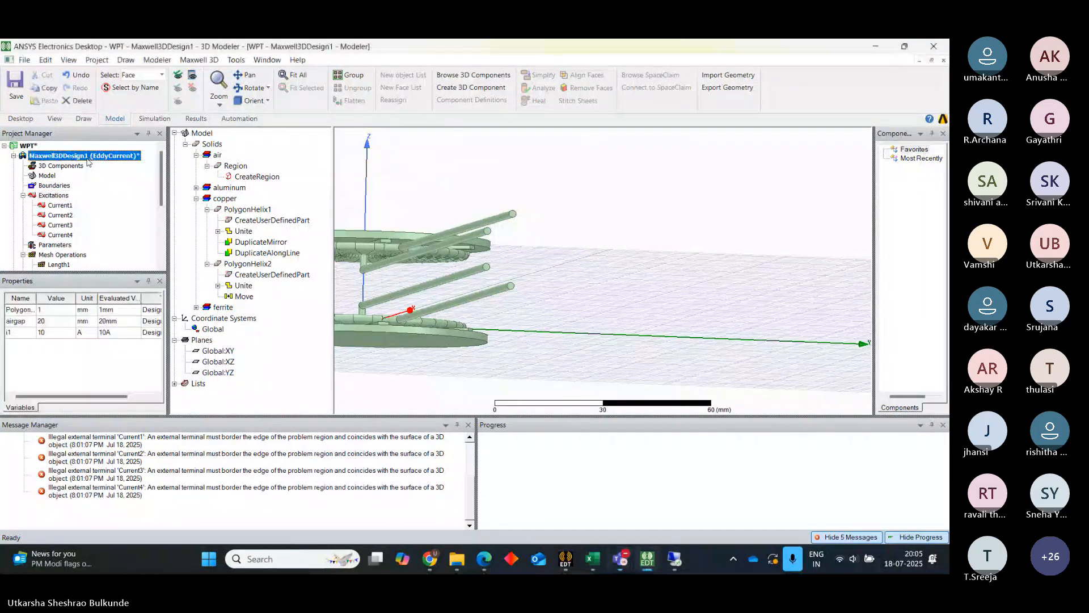
{"action": "left_click", "coordinate": [157, 120]}
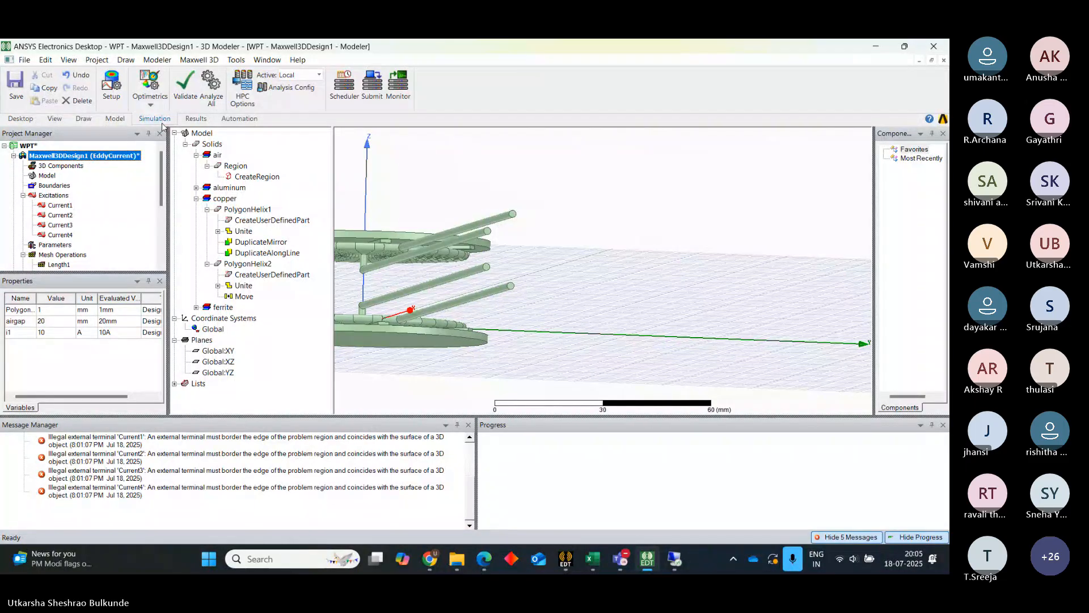
{"action": "left_click", "coordinate": [197, 89]}
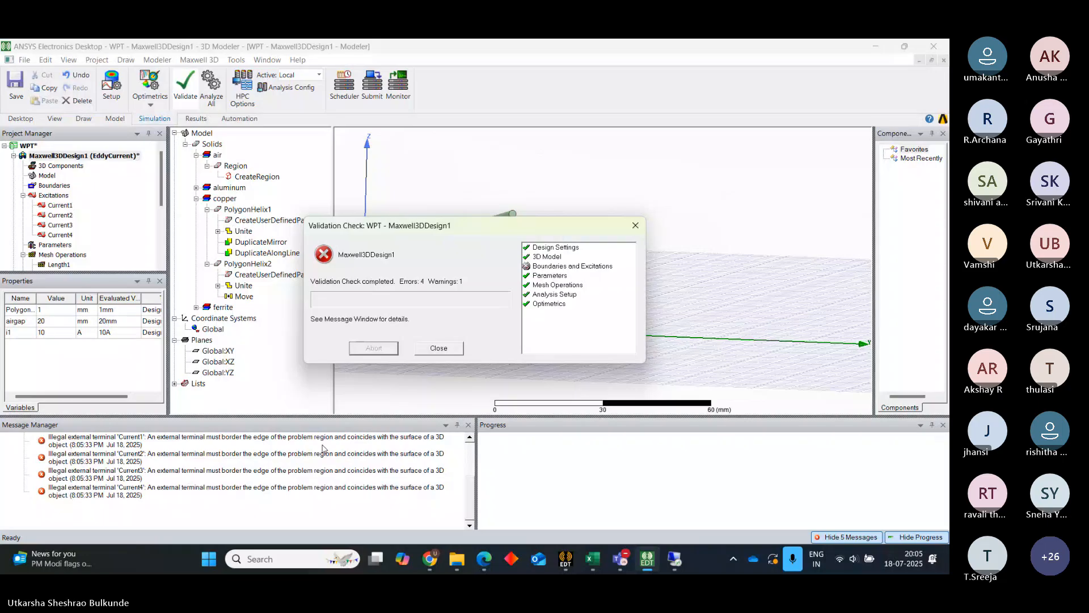
{"action": "left_click", "coordinate": [636, 224]}
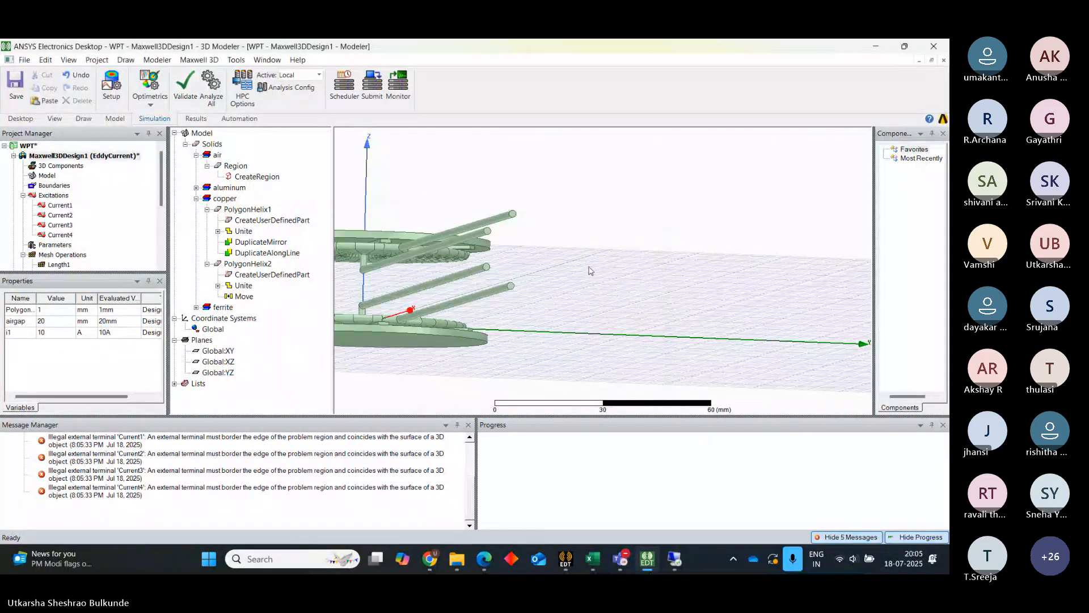
Collapse the operation histories of PolygonHelix1 and PolygonHelix2 in the model tree.
{"action": "left_click", "coordinate": [381, 249]}
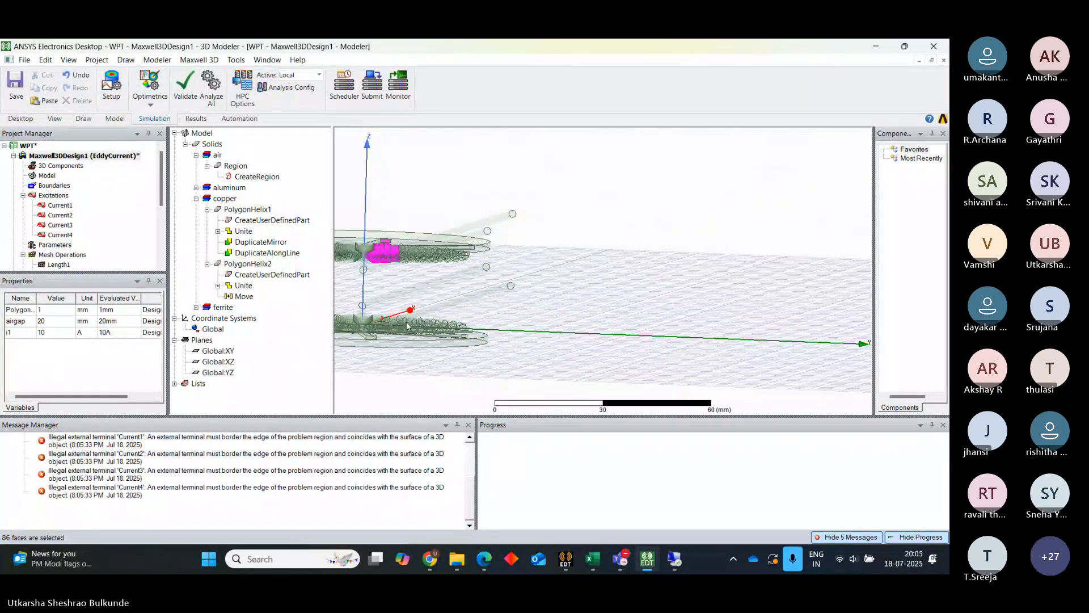
{"action": "left_click", "coordinate": [427, 312]}
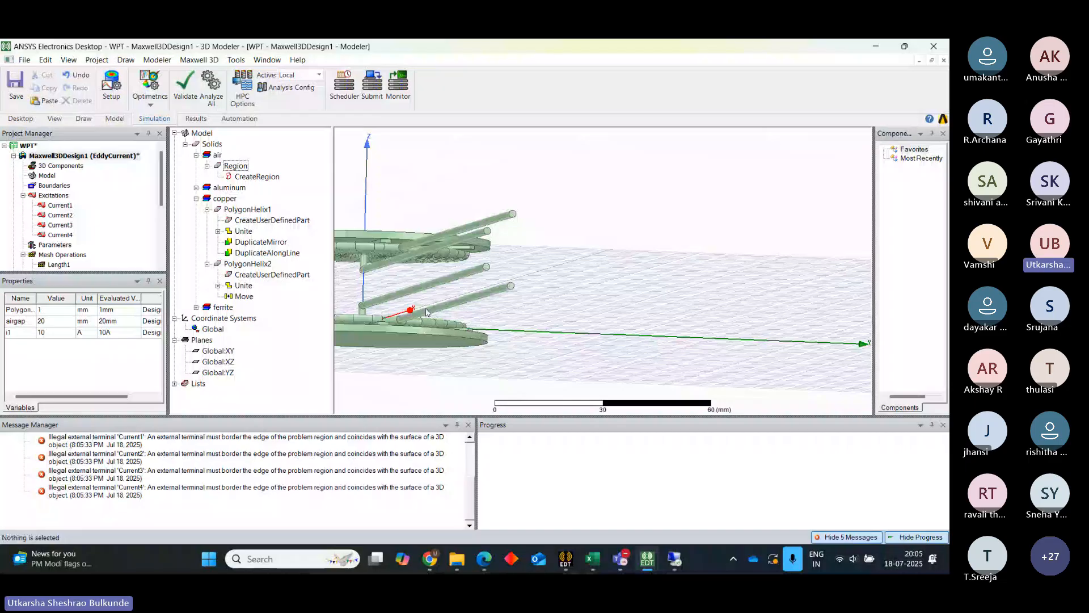
{"action": "scroll", "coordinate": [426, 312], "scroll_direction": "up", "scroll_amount": 2}
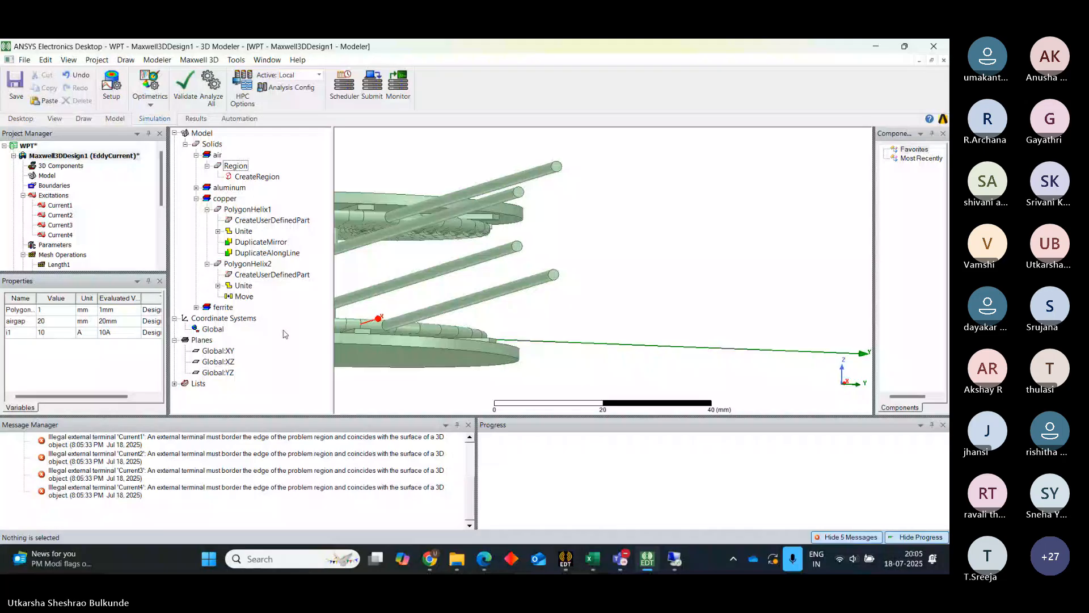
{"action": "left_click", "coordinate": [218, 232]}
{"action": "left_click", "coordinate": [218, 232]}
{"action": "left_click", "coordinate": [207, 210]}
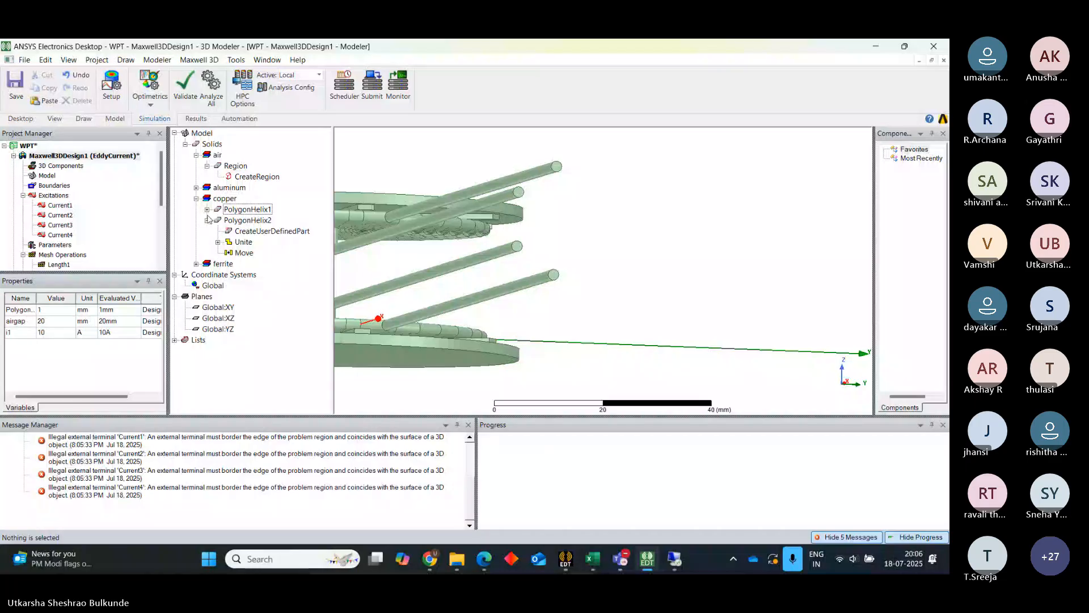
{"action": "left_click", "coordinate": [207, 220]}
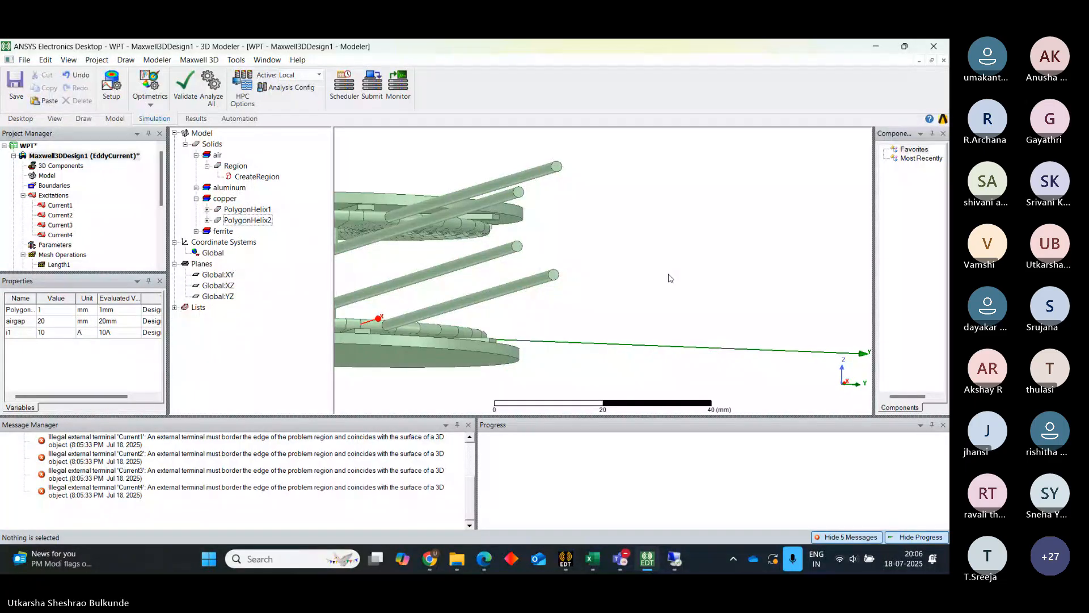
Highlight PolygonHelix1 and PolygonHelix2 in turn and examine the coils and their lead ends from several angles.
{"action": "left_click", "coordinate": [115, 119]}
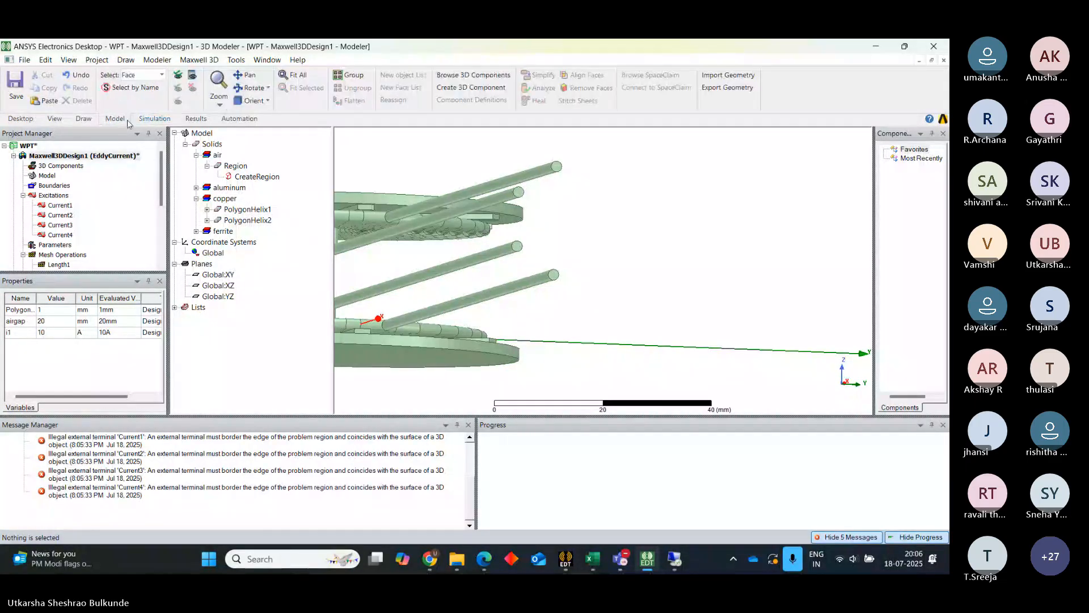
{"action": "left_click", "coordinate": [250, 88]}
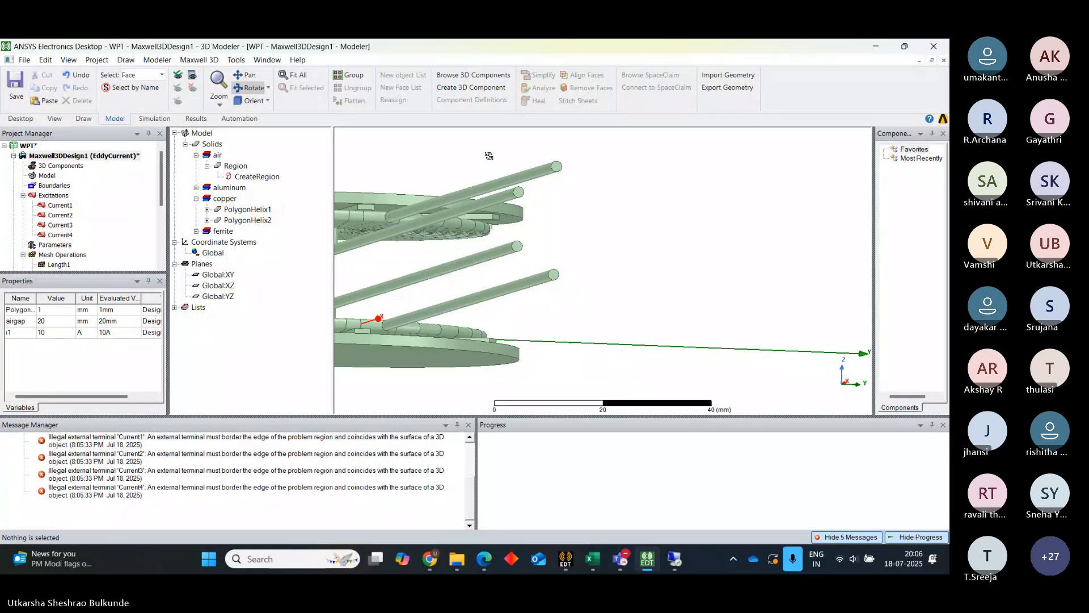
{"action": "left_click_drag", "start_coordinate": [653, 285], "coordinate": [619, 321]}
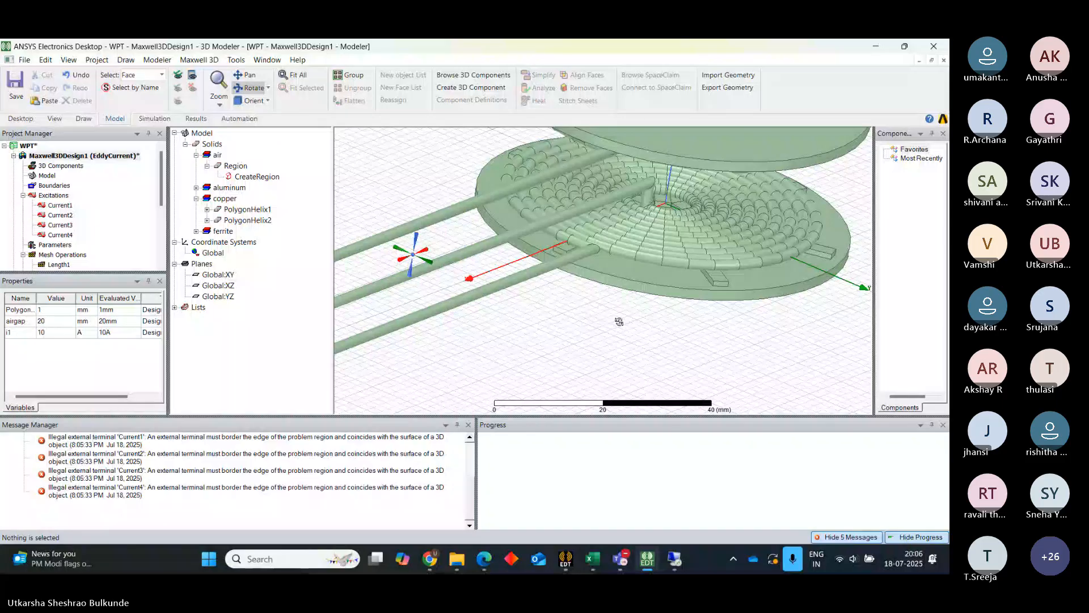
{"action": "left_click_drag", "start_coordinate": [619, 322], "coordinate": [622, 324]}
{"action": "left_click", "coordinate": [247, 210]}
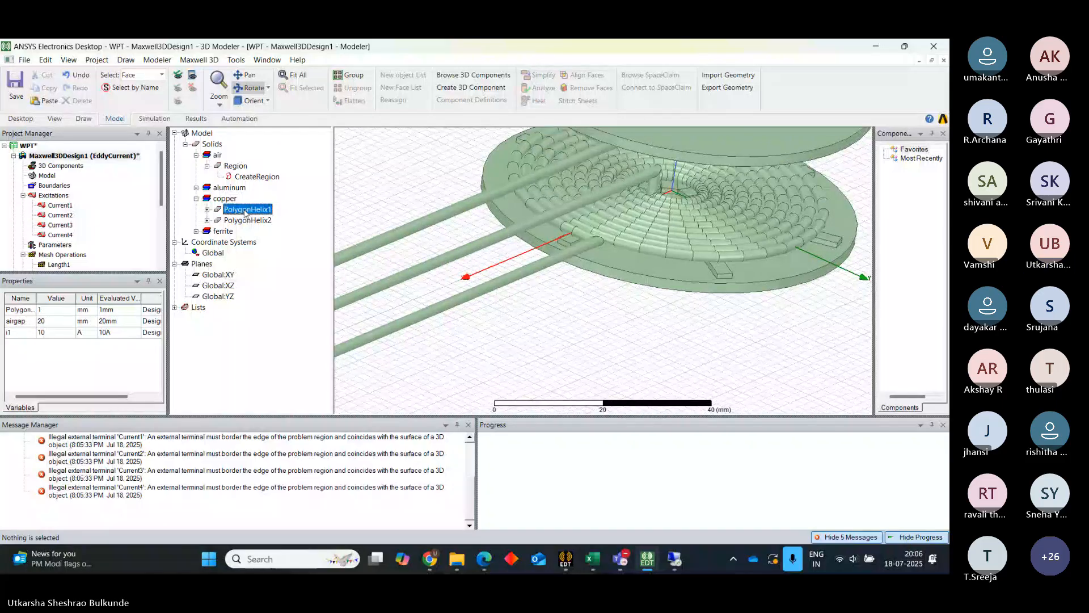
{"action": "left_click", "coordinate": [248, 221]}
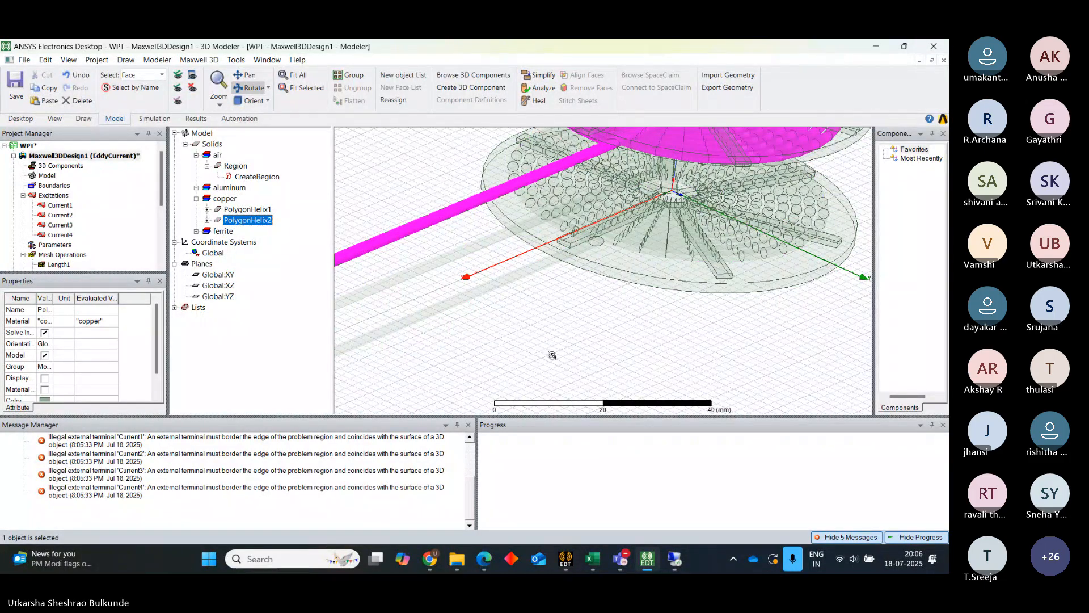
{"action": "scroll", "coordinate": [552, 355], "scroll_direction": "down", "scroll_amount": 2}
{"action": "scroll", "coordinate": [552, 355], "scroll_direction": "down", "scroll_amount": 1}
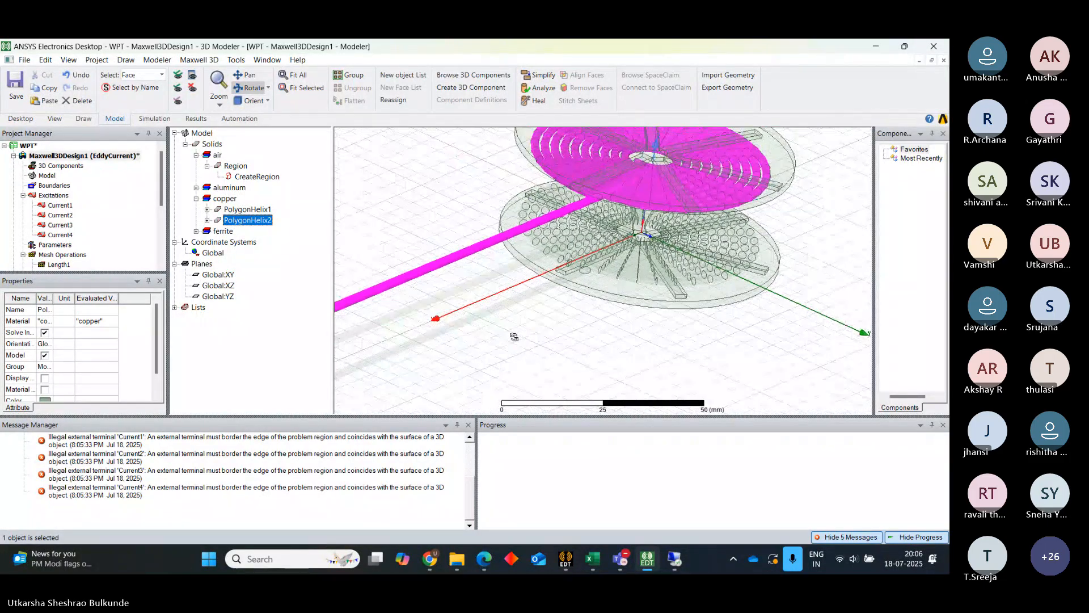
{"action": "left_click_drag", "start_coordinate": [533, 343], "coordinate": [473, 386]}
{"action": "scroll", "coordinate": [473, 386], "scroll_direction": "up", "scroll_amount": 2}
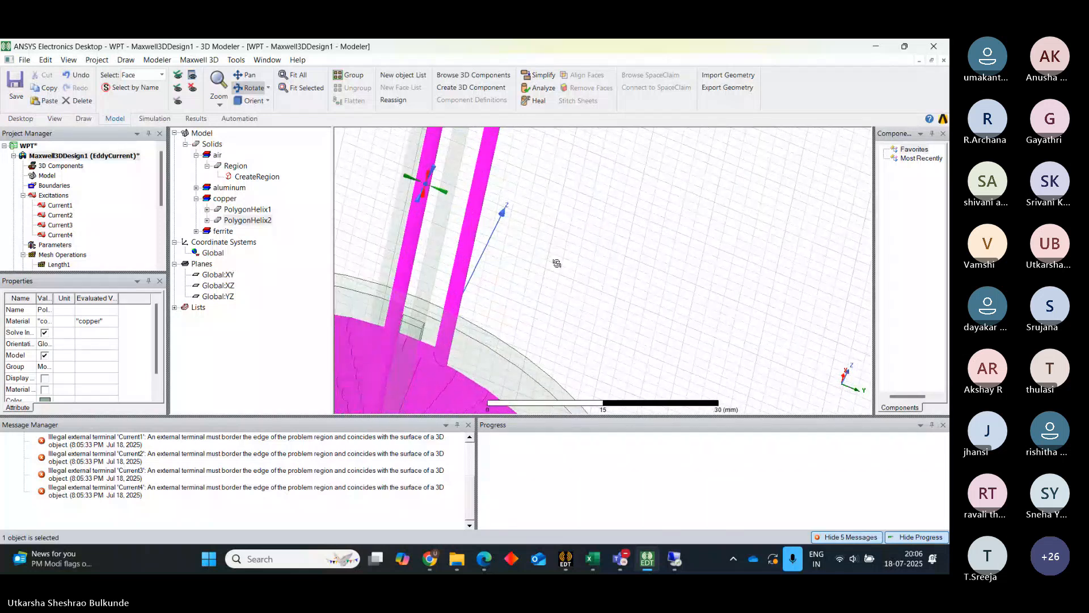
{"action": "left_click_drag", "start_coordinate": [555, 263], "coordinate": [536, 133]}
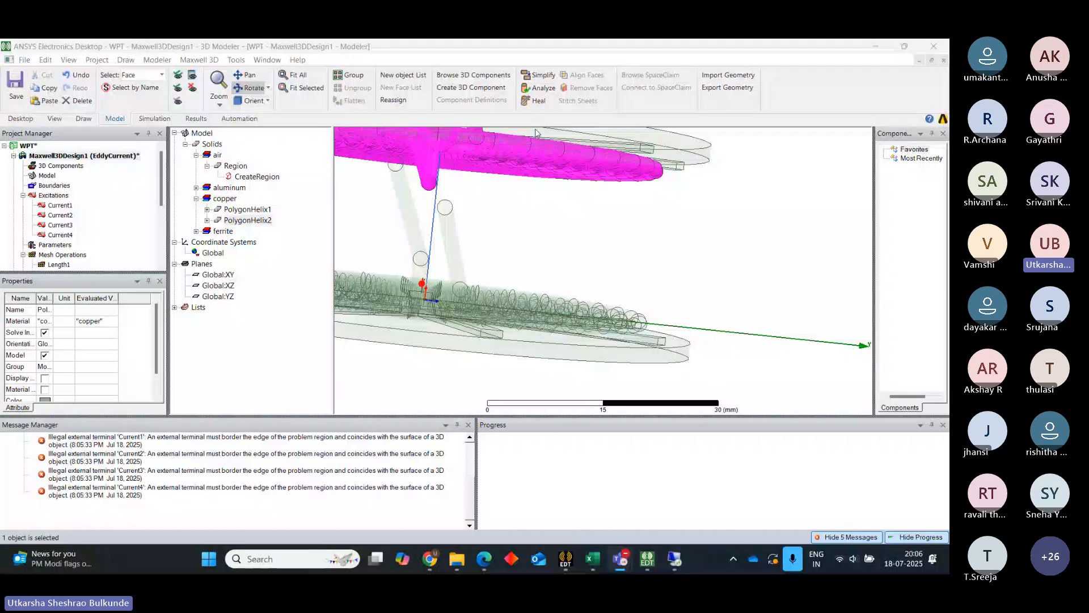
{"action": "left_click", "coordinate": [183, 316]}
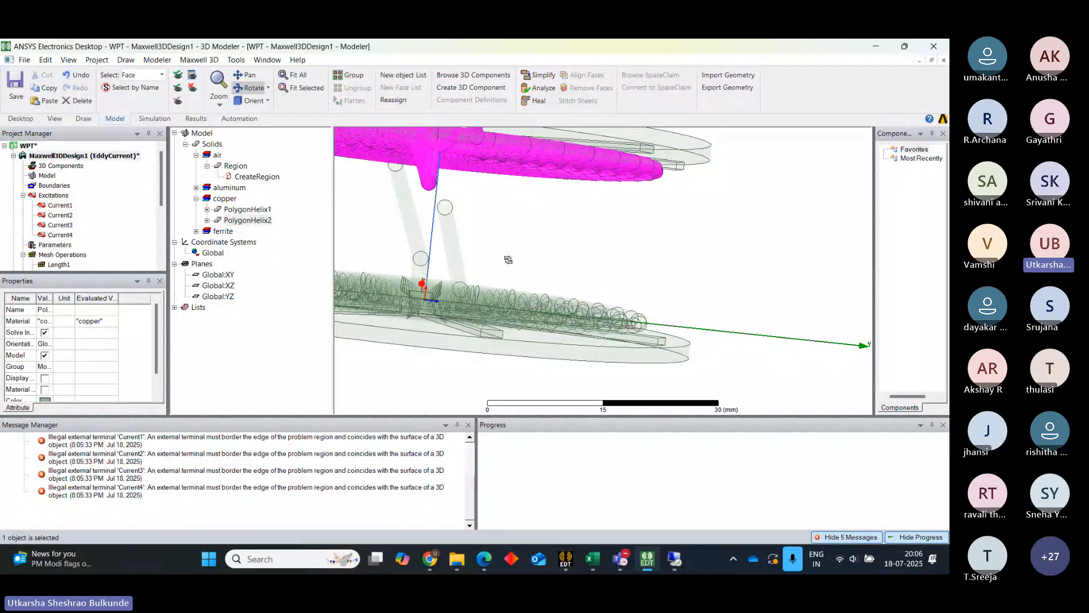
{"action": "left_click_drag", "start_coordinate": [508, 260], "coordinate": [522, 213]}
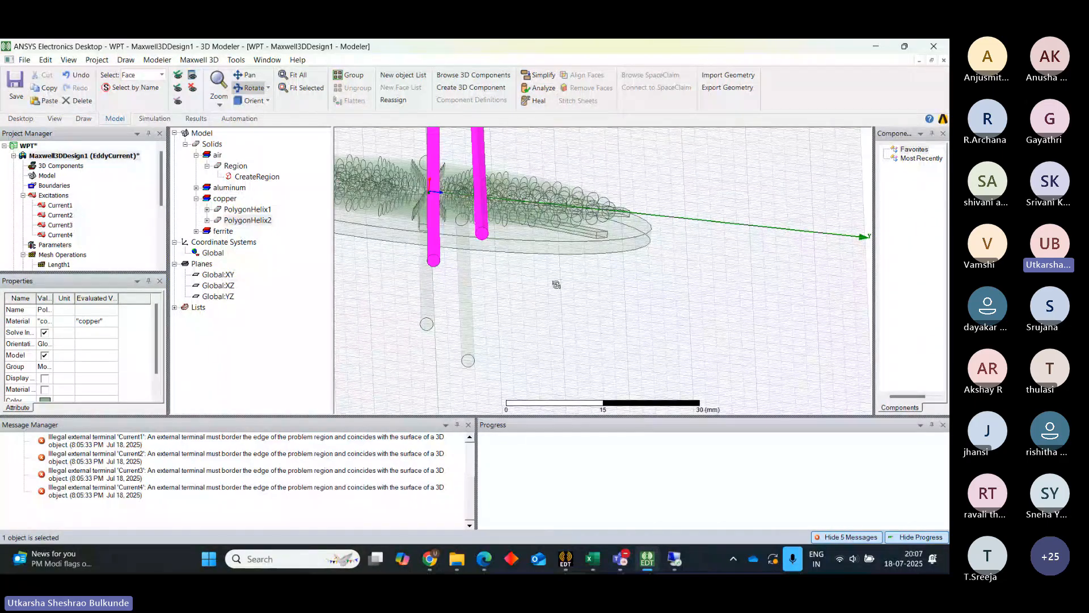
Collapse the Excitations branch in the project tree and expand the ferrite group in the model tree.
{"action": "left_click", "coordinate": [23, 195]}
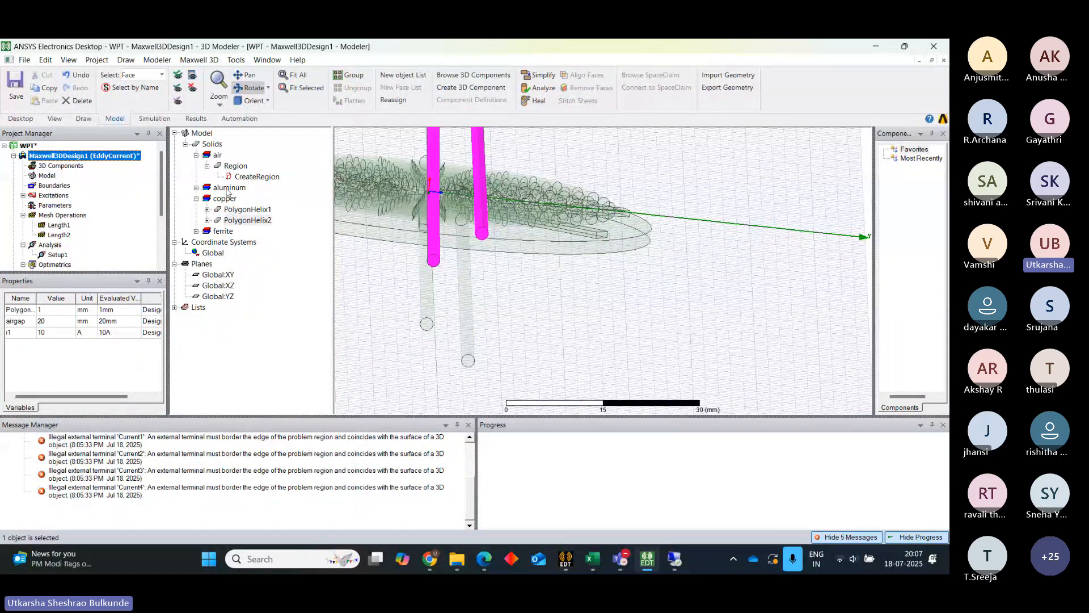
{"action": "double_click", "coordinate": [223, 231]}
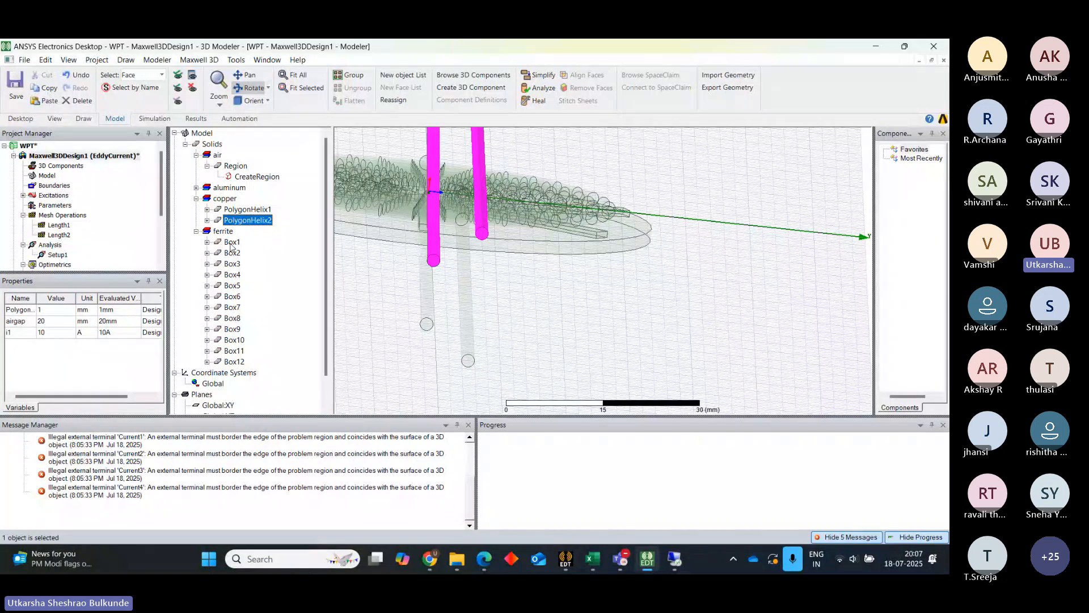
{"action": "left_click", "coordinate": [232, 243], "text": "ctrl"}
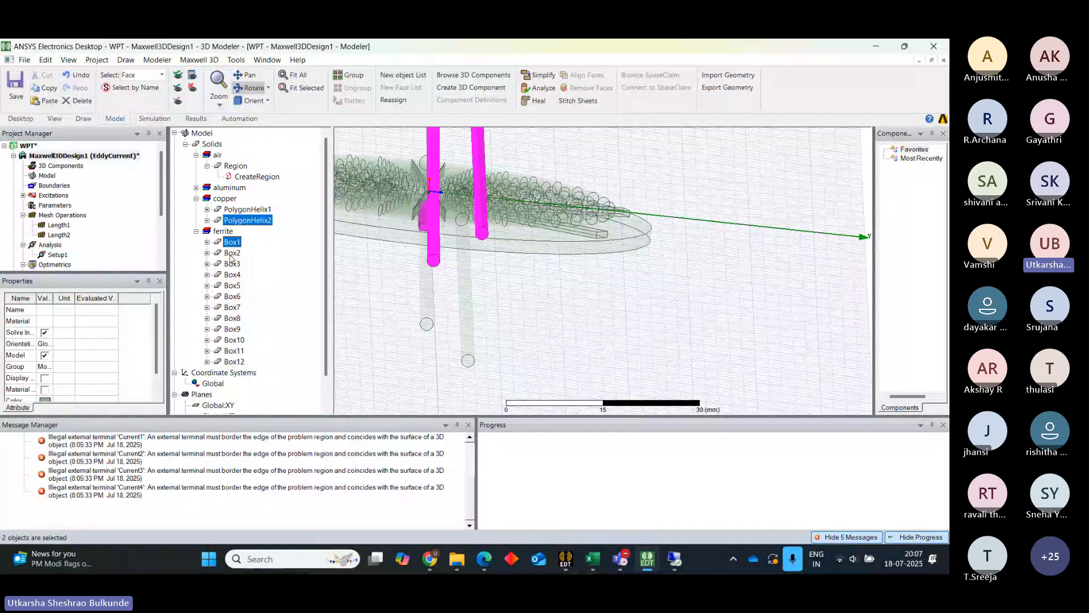
{"action": "left_click", "coordinate": [279, 253]}
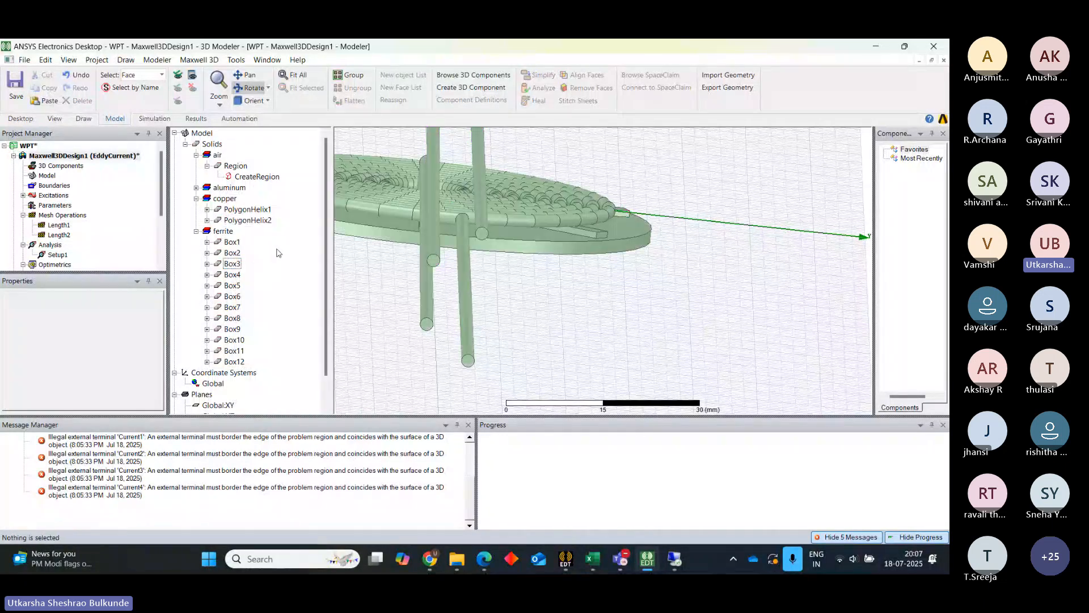
Assign an inside-selection, length-based mesh operation with a maximum element length of 6 mm to ferrite objects Box1 through Box12.
{"action": "left_click", "coordinate": [232, 243]}
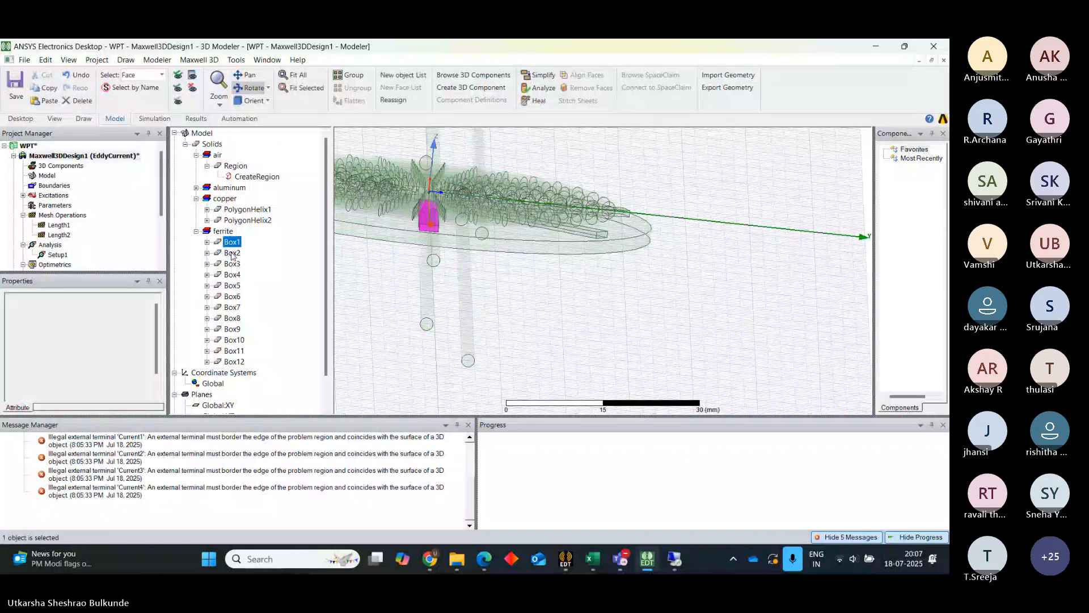
{"action": "left_click", "coordinate": [232, 253], "text": "ctrl"}
{"action": "left_click", "coordinate": [232, 264], "text": "ctrl"}
{"action": "left_click", "coordinate": [232, 274], "text": "ctrl"}
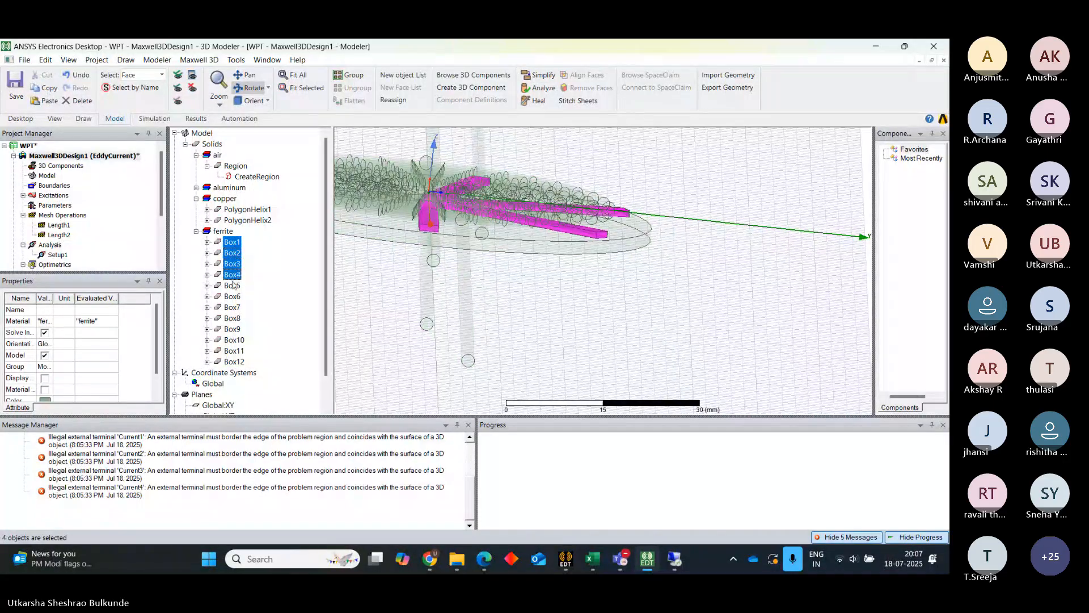
{"action": "left_click", "coordinate": [233, 286], "text": "ctrl"}
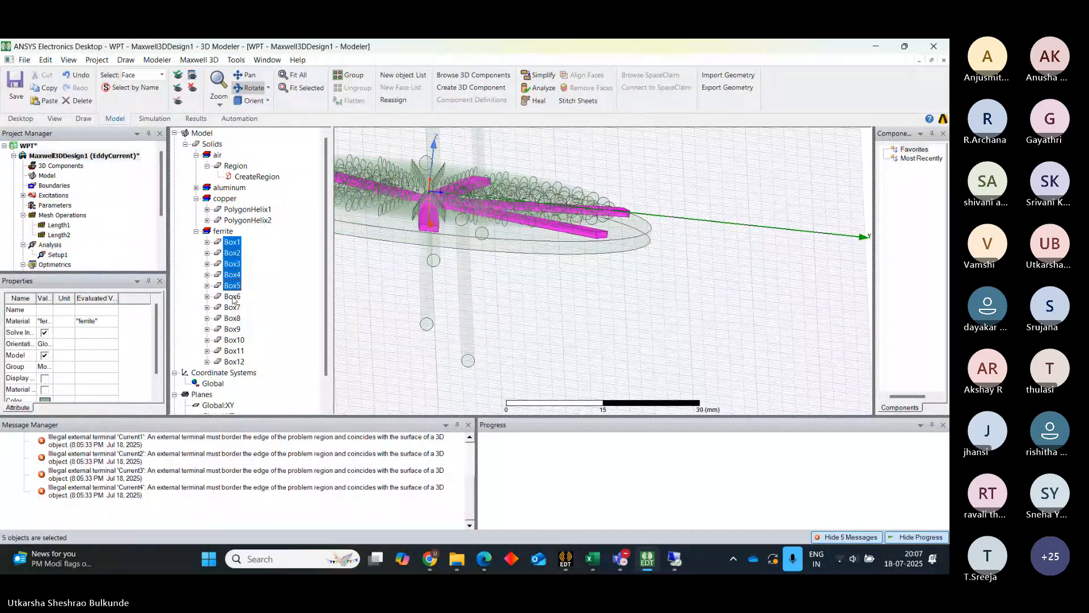
{"action": "left_click", "coordinate": [232, 296], "text": "ctrl"}
{"action": "left_click", "coordinate": [232, 307], "text": "ctrl"}
{"action": "left_click", "coordinate": [233, 318], "text": "ctrl"}
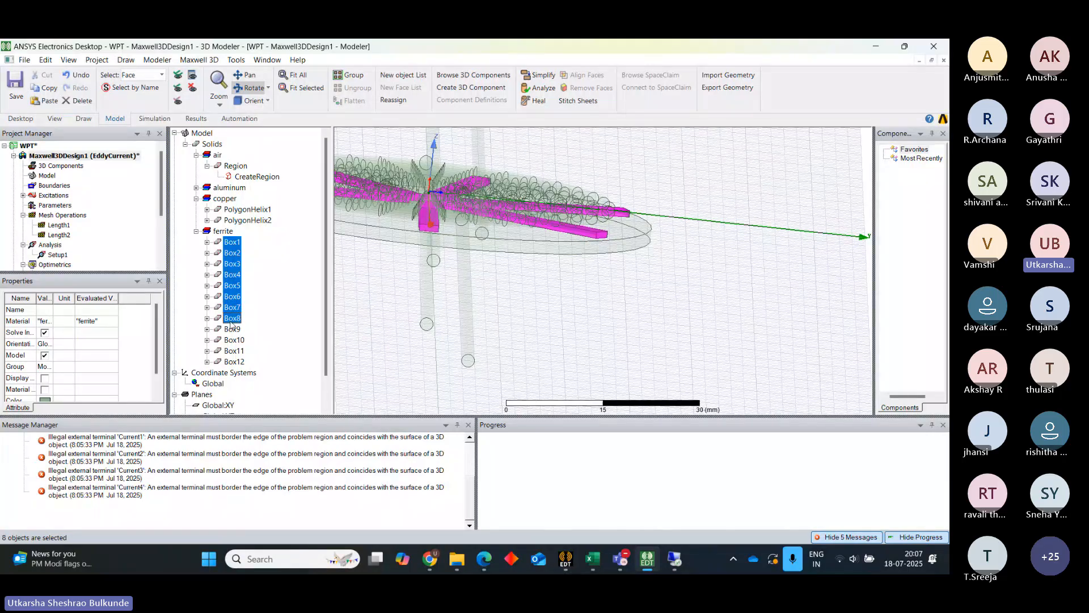
{"action": "left_click", "coordinate": [234, 362], "text": "shift"}
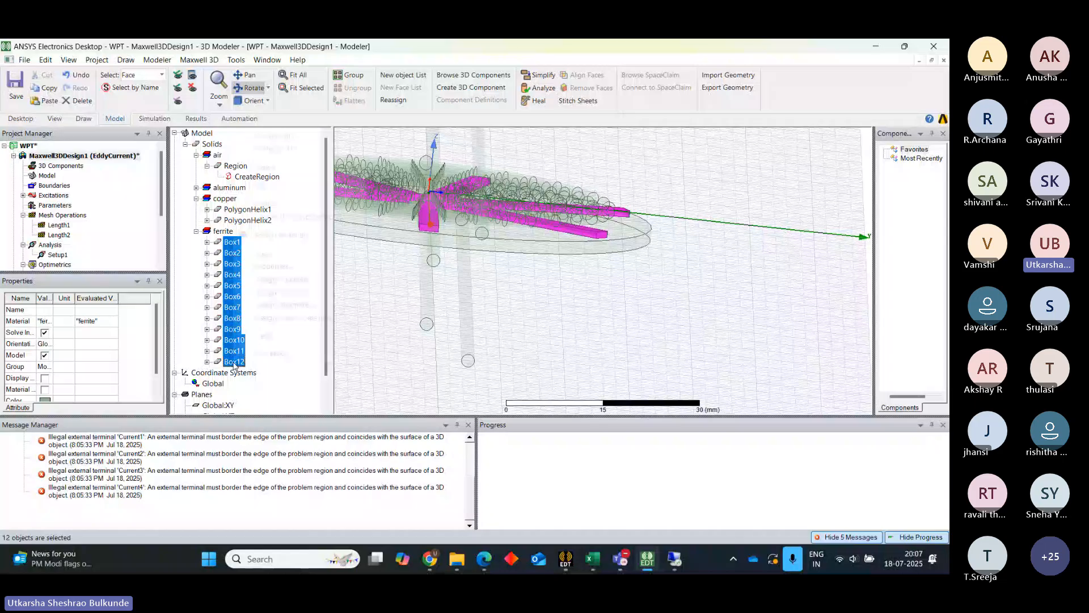
{"action": "right_click", "coordinate": [233, 364]}
{"action": "mouse_move", "coordinate": [429, 330]}
{"action": "left_click", "coordinate": [553, 330]}
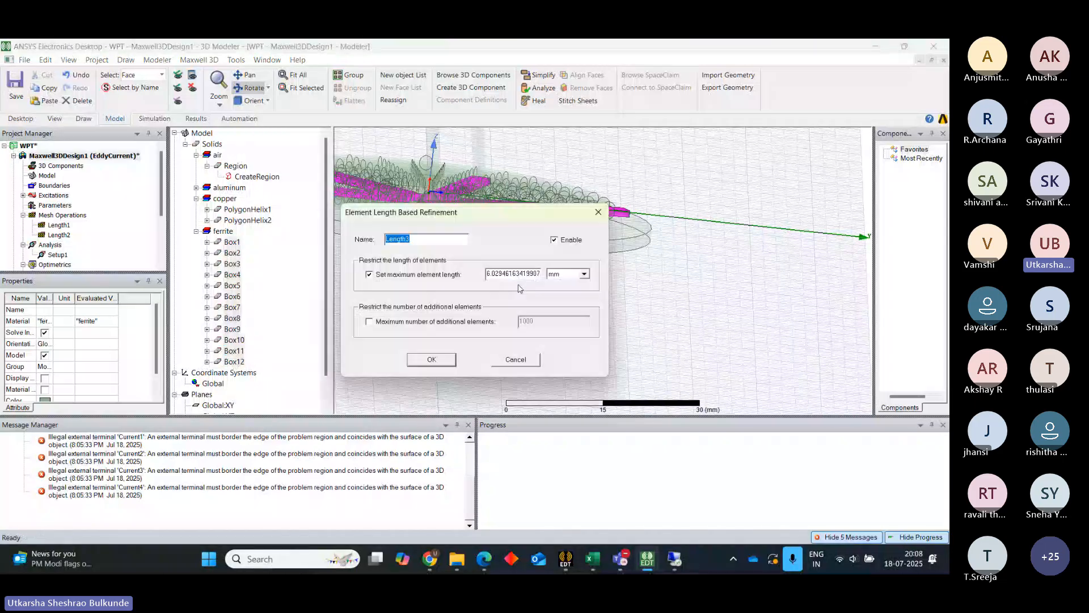
{"action": "left_click", "coordinate": [540, 273]}
{"action": "key", "text": "BackSpace"}
{"action": "key", "text": "BackSpace"}
{"action": "key", "text": "BackSpace"}
{"action": "key", "text": "BackSpace"}
{"action": "key", "text": "BackSpace"}
{"action": "key", "text": "BackSpace"}
{"action": "key", "text": "BackSpace"}
{"action": "key", "text": "BackSpace"}
{"action": "key", "text": "BackSpace"}
{"action": "key", "text": "BackSpace"}
{"action": "key", "text": "BackSpace"}
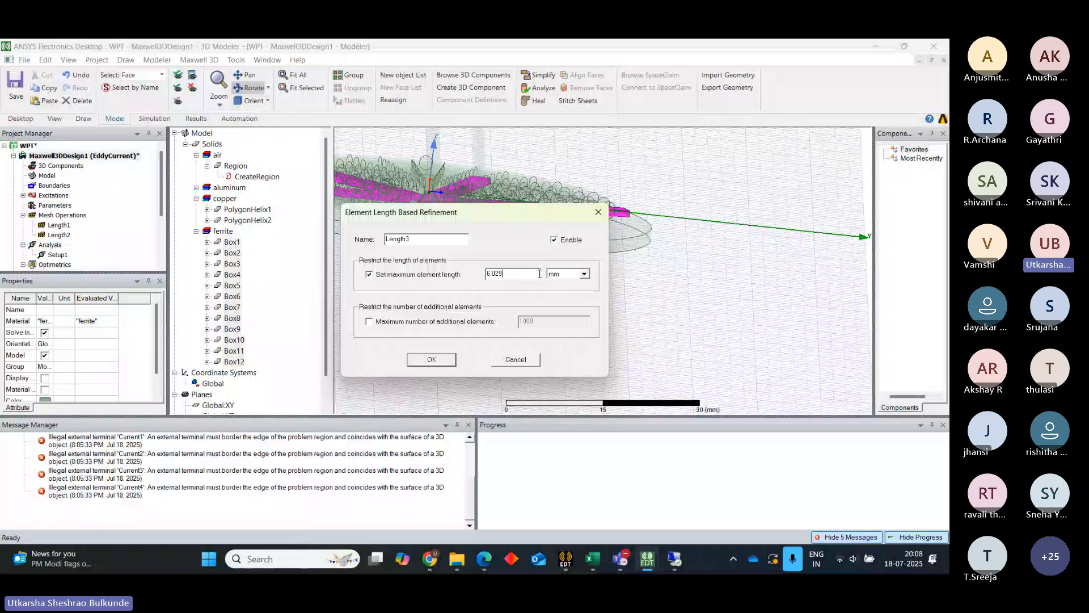
{"action": "key", "text": "BackSpace"}
{"action": "key", "text": "BackSpace"}
{"action": "key", "text": "BackSpace"}
{"action": "key", "text": "BackSpace"}
{"action": "left_click", "coordinate": [438, 357]}
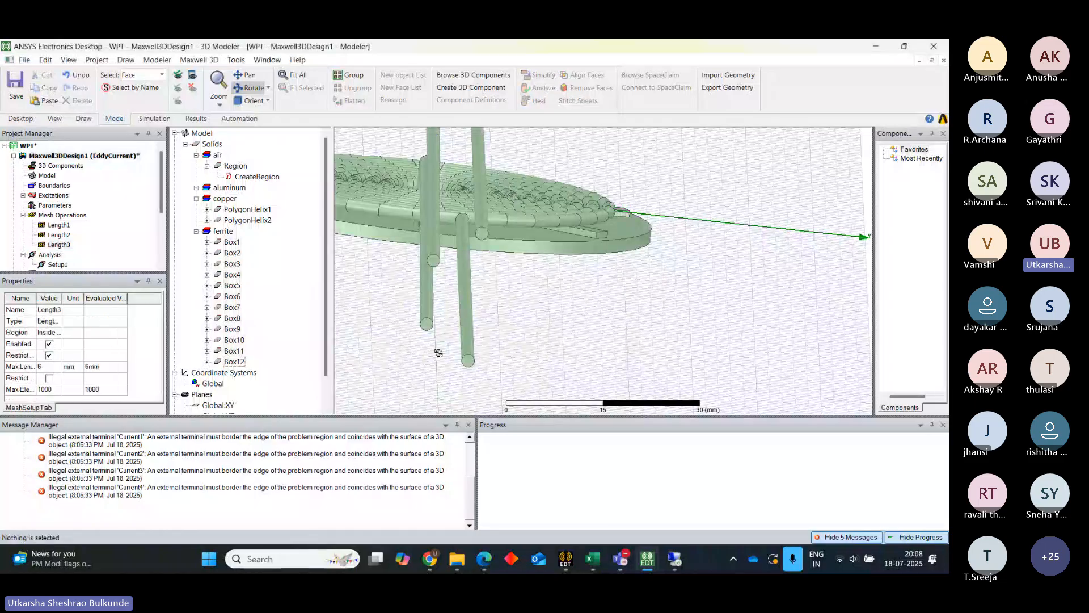
Assign an inside-selection, length-based mesh operation with a maximum element length of 14 mm to aluminum objects Cylinder1 and Cylinder2.
{"action": "left_click", "coordinate": [196, 188]}
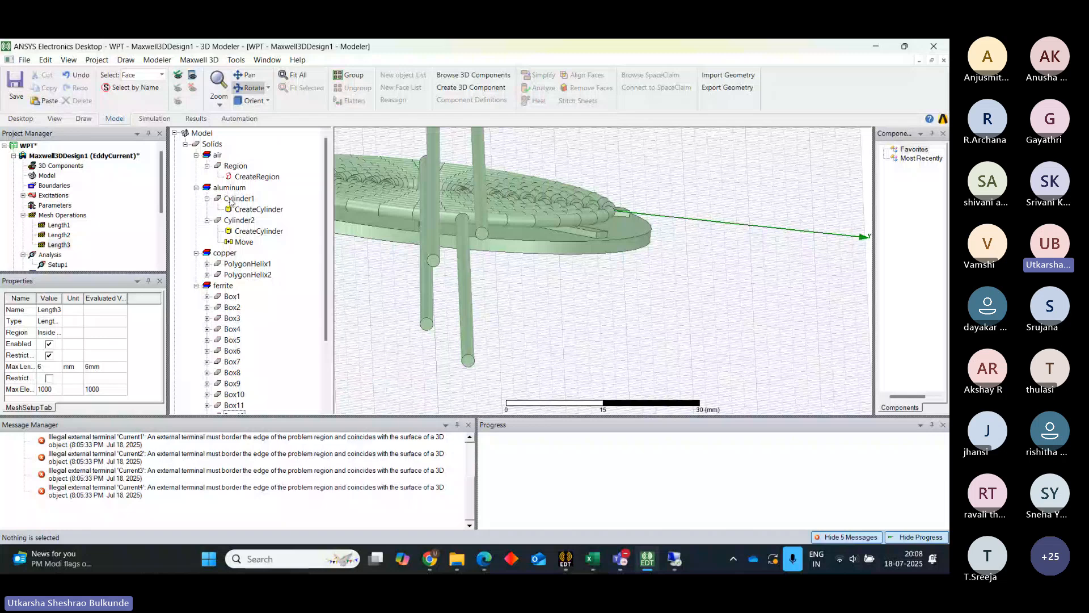
{"action": "left_click", "coordinate": [239, 199]}
{"action": "left_click", "coordinate": [237, 221], "text": "ctrl"}
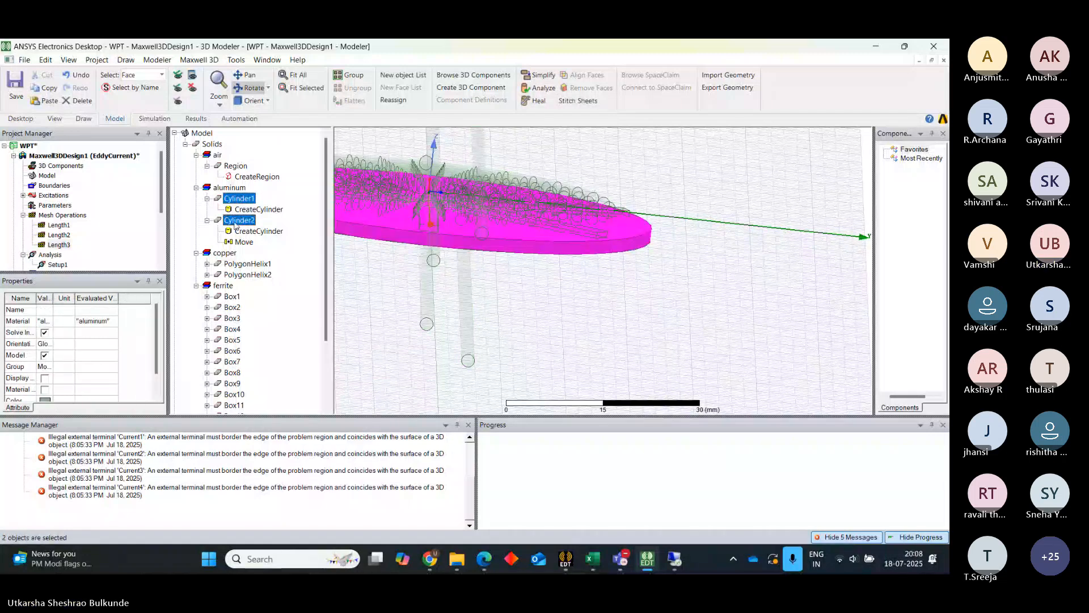
{"action": "right_click", "coordinate": [235, 225]}
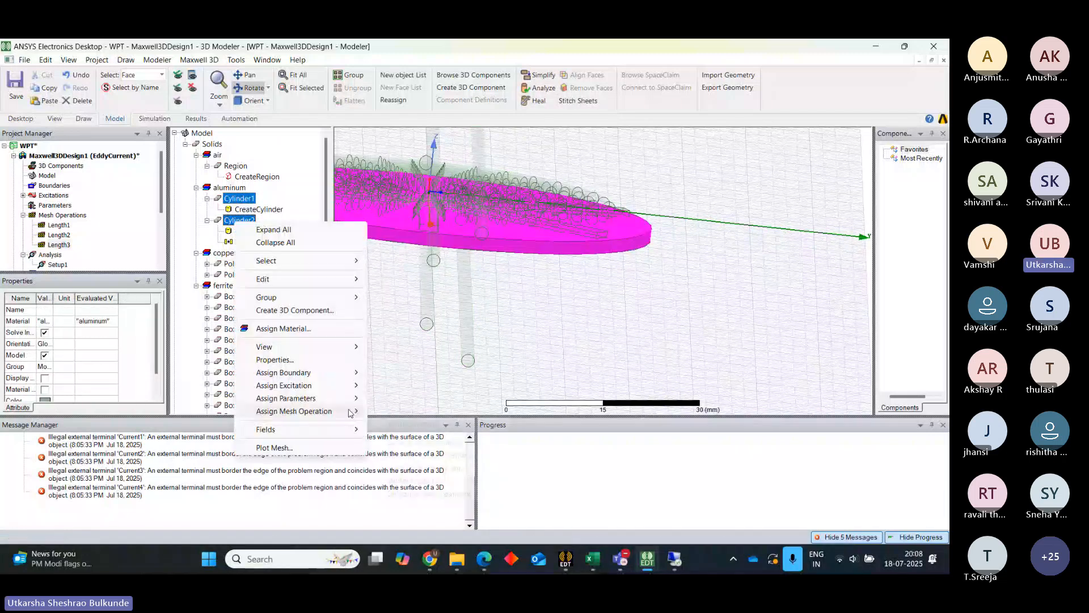
{"action": "mouse_move", "coordinate": [350, 413]}
{"action": "left_click", "coordinate": [543, 425]}
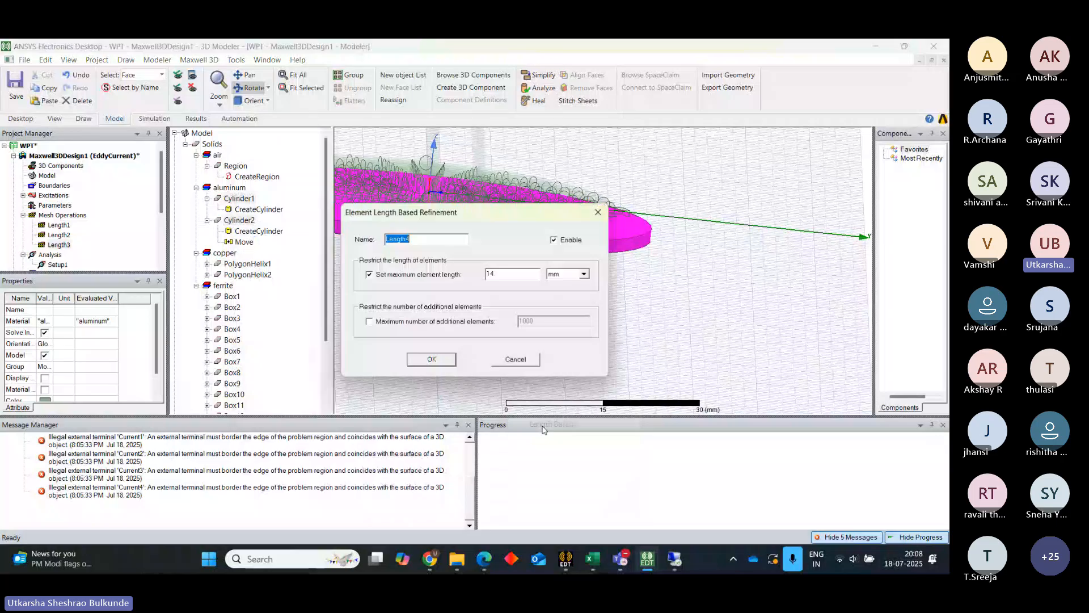
{"action": "key", "text": "Return"}
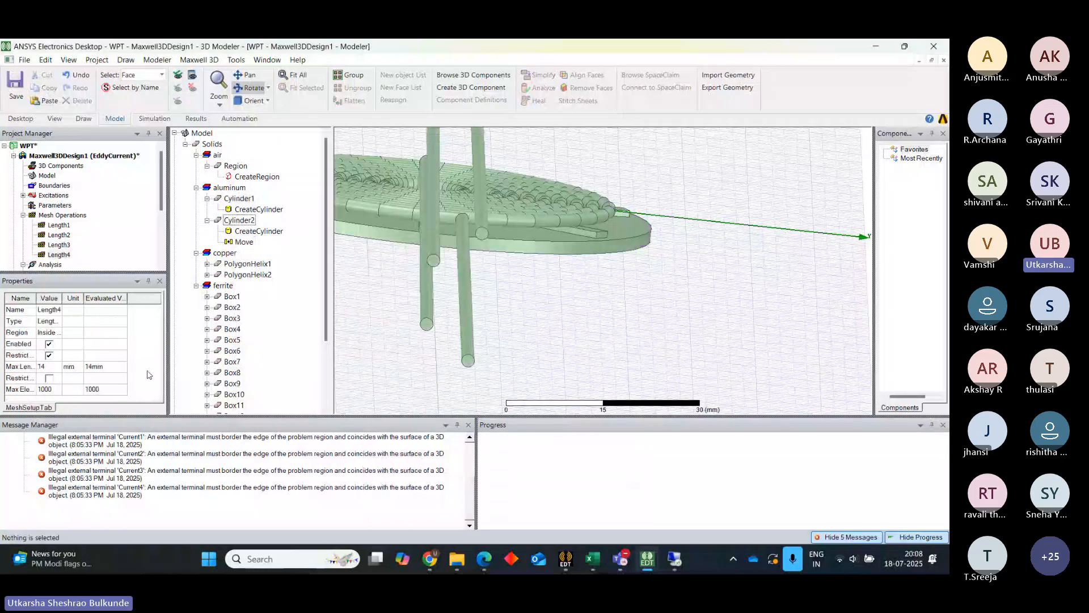
Review the mesh operations, analysis setup, optimetrics and results in the project tree, and display the simulation commands.
{"action": "left_click_drag", "start_coordinate": [162, 192], "coordinate": [161, 210]}
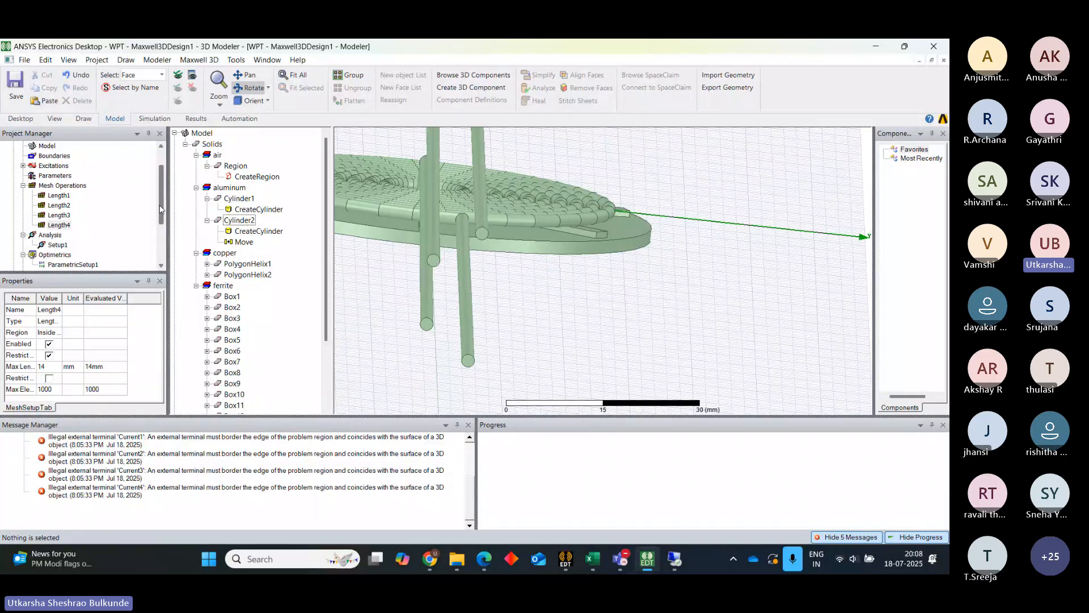
{"action": "scroll", "coordinate": [72, 219], "scroll_direction": "down", "scroll_amount": 2}
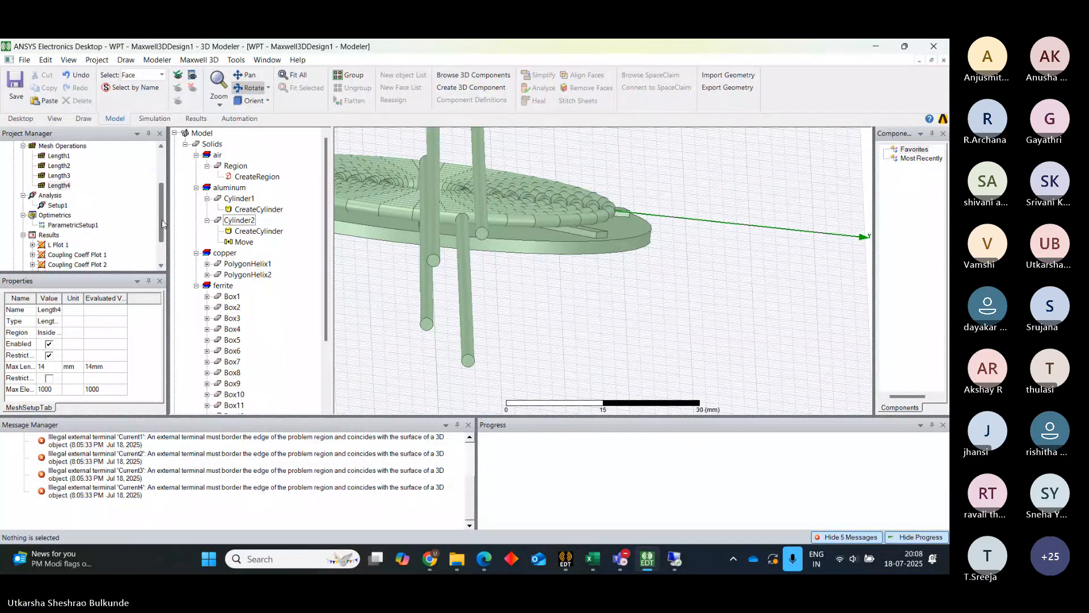
{"action": "scroll", "coordinate": [162, 221], "scroll_direction": "up", "scroll_amount": 1}
{"action": "left_click", "coordinate": [154, 118]}
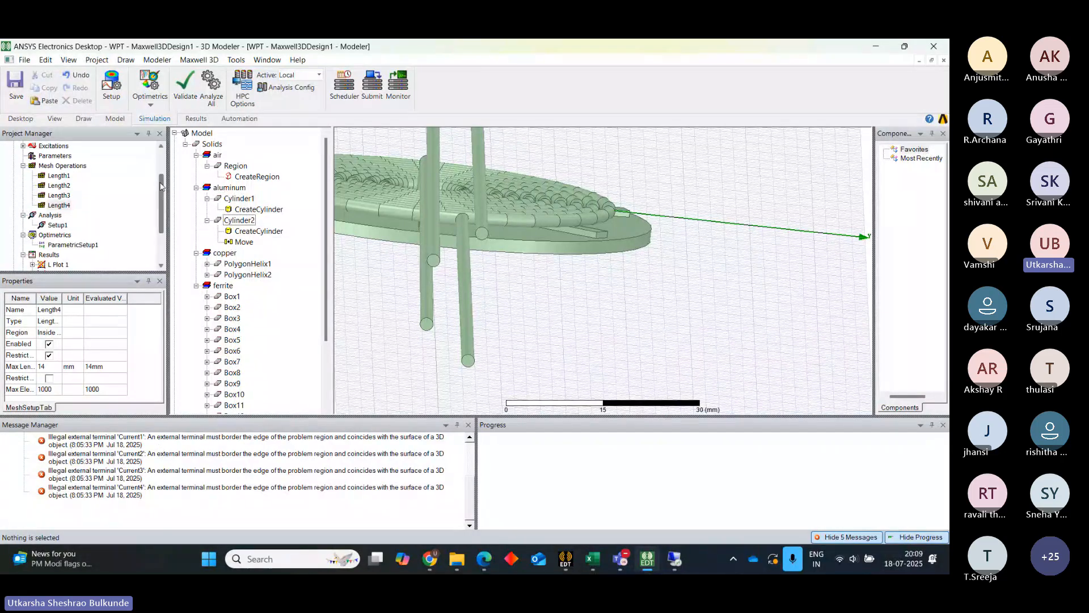
{"action": "left_click_drag", "start_coordinate": [162, 186], "coordinate": [162, 148]}
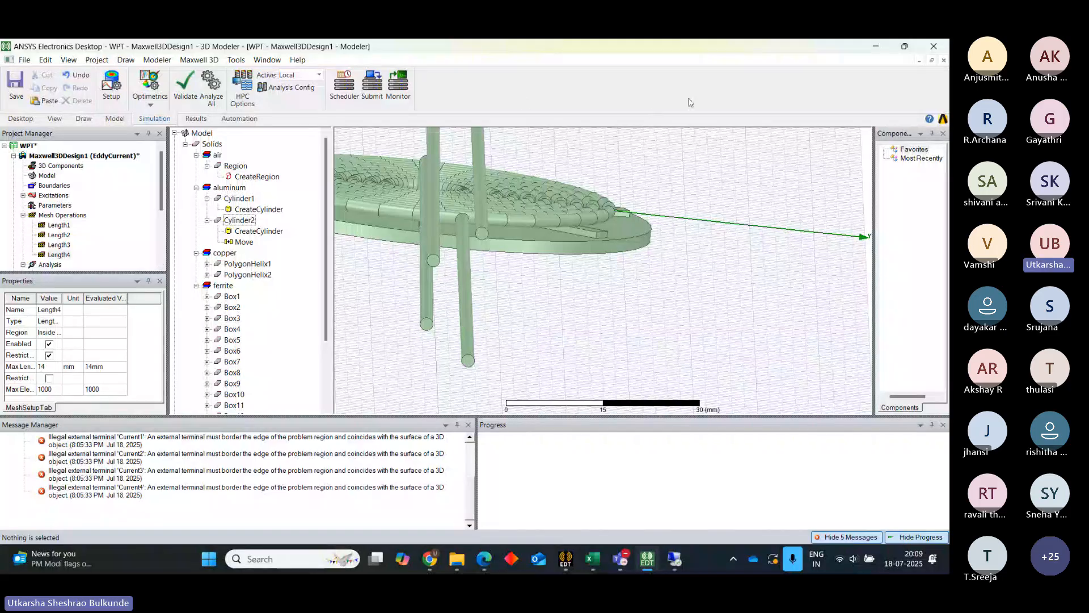
{"action": "mouse_move", "coordinate": [650, 566]}
{"action": "scroll", "coordinate": [154, 266], "scroll_direction": "down", "scroll_amount": 1}
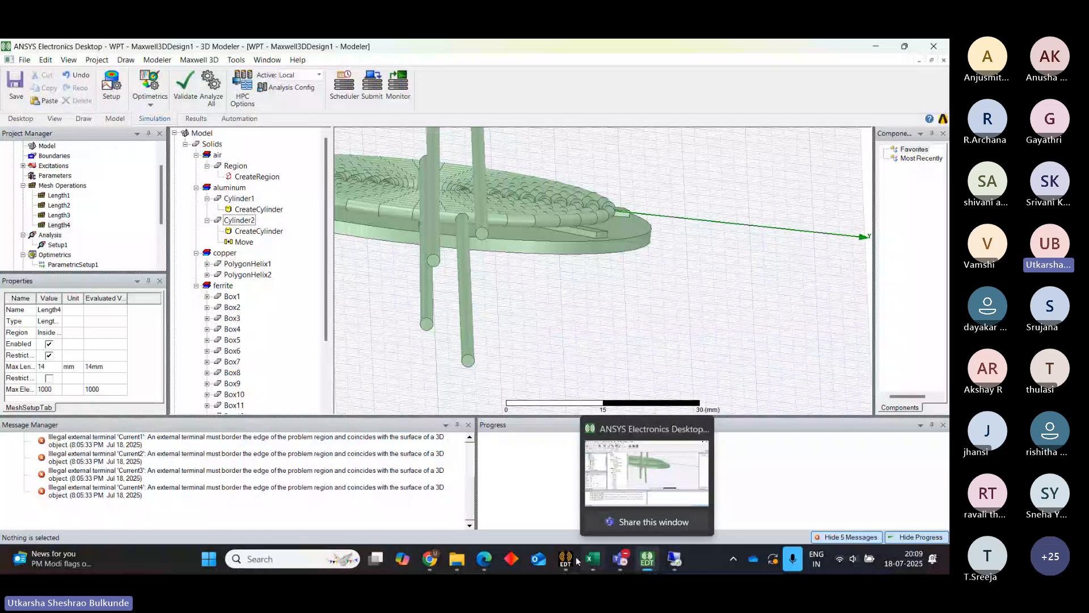
Switch to the Ansys Maxwell 3D meeting in Microsoft Teams and stop its recording and transcription.
{"action": "mouse_move", "coordinate": [570, 559]}
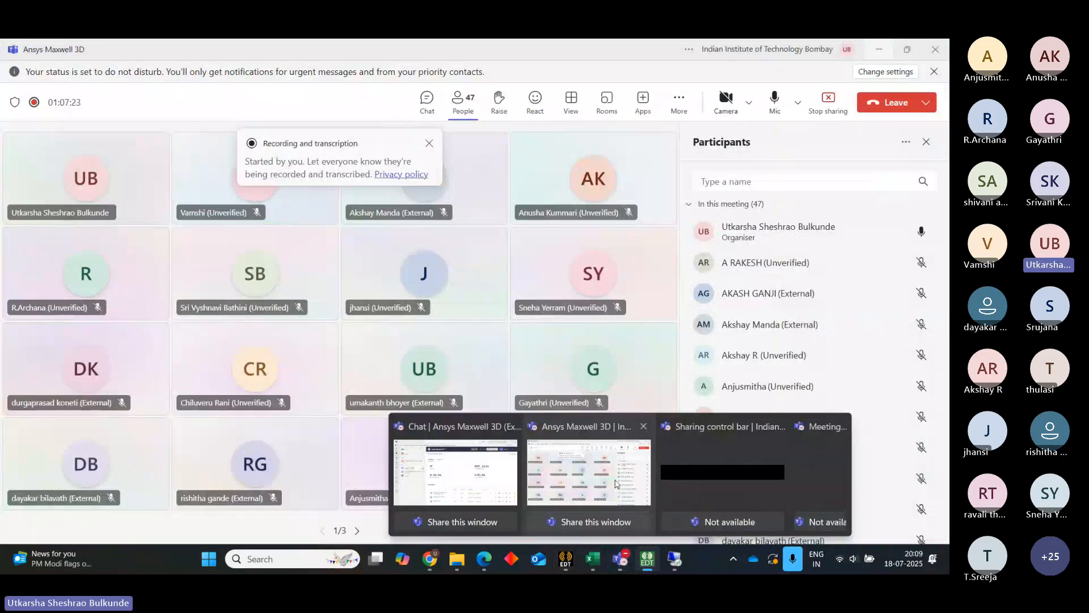
{"action": "left_click", "coordinate": [617, 484]}
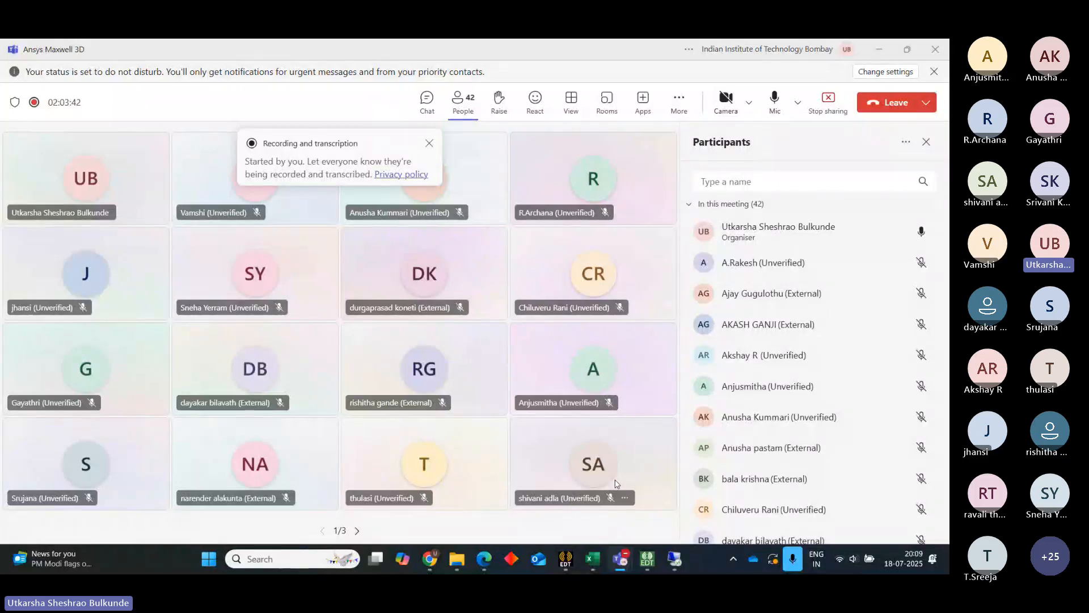
{"action": "left_click", "coordinate": [608, 449]}
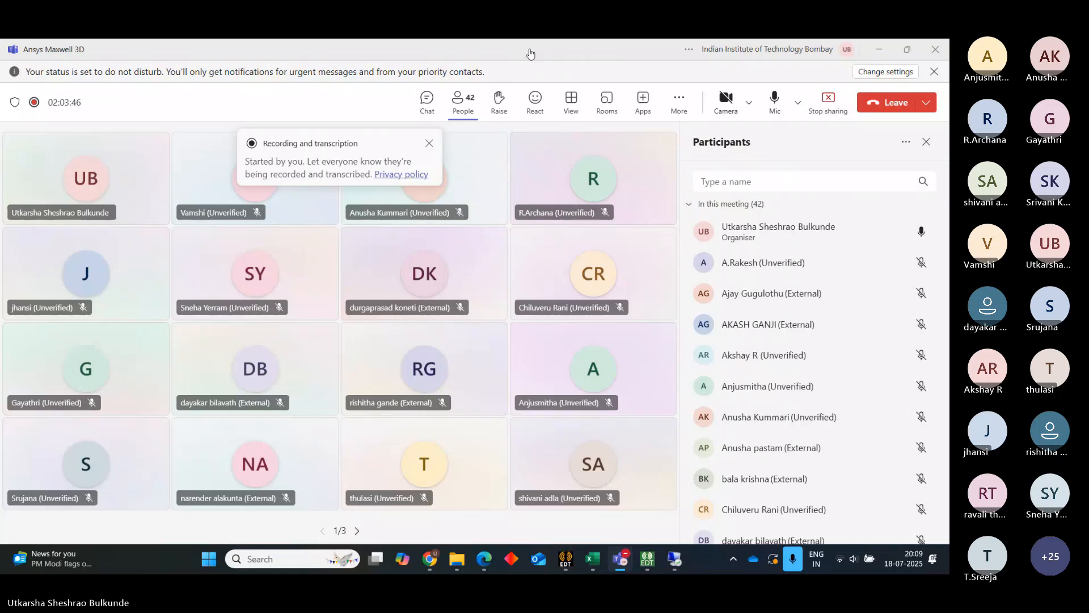
{"action": "left_click", "coordinate": [679, 102]}
{"action": "mouse_move", "coordinate": [696, 141]}
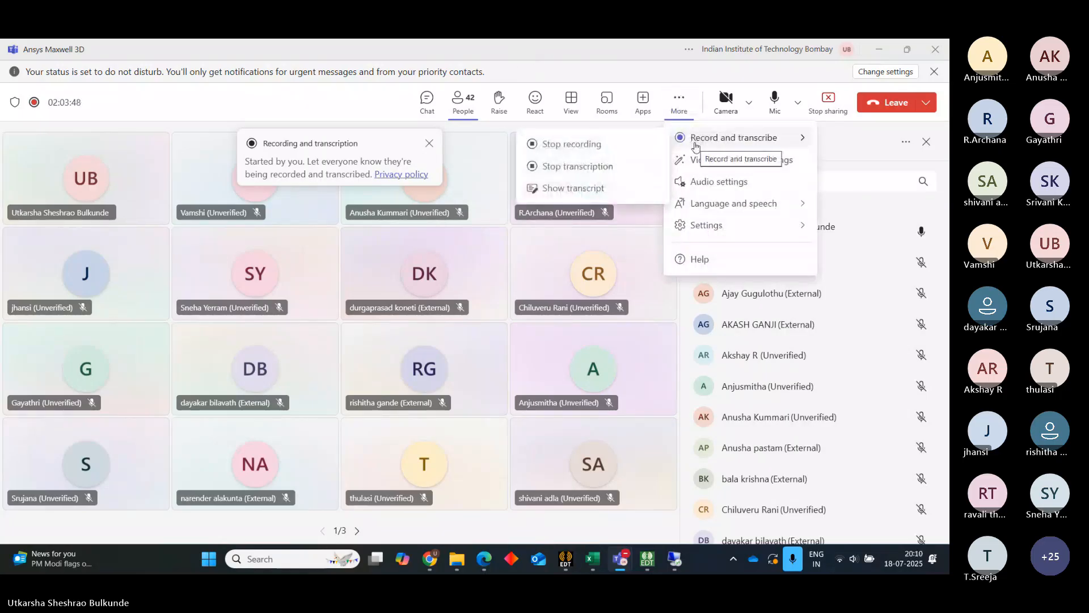
{"action": "left_click", "coordinate": [641, 144]}
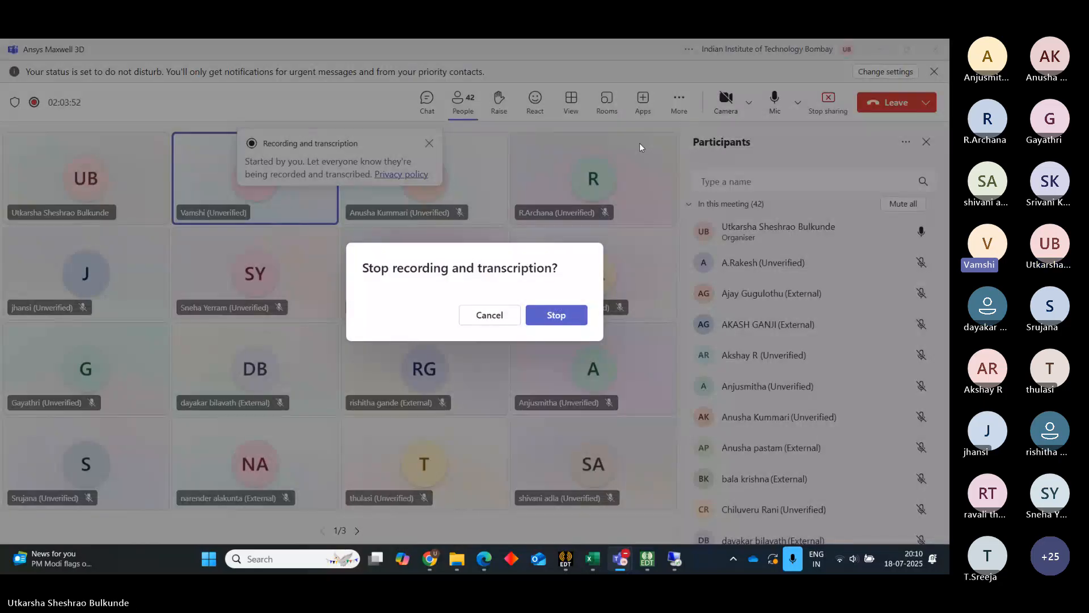
{"action": "left_click", "coordinate": [557, 315]}
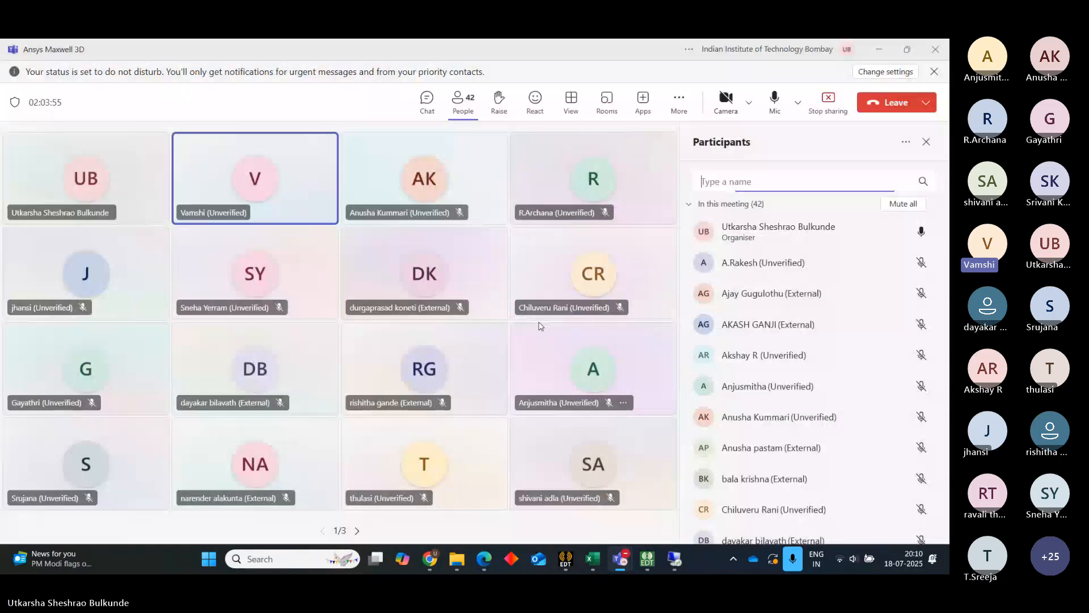